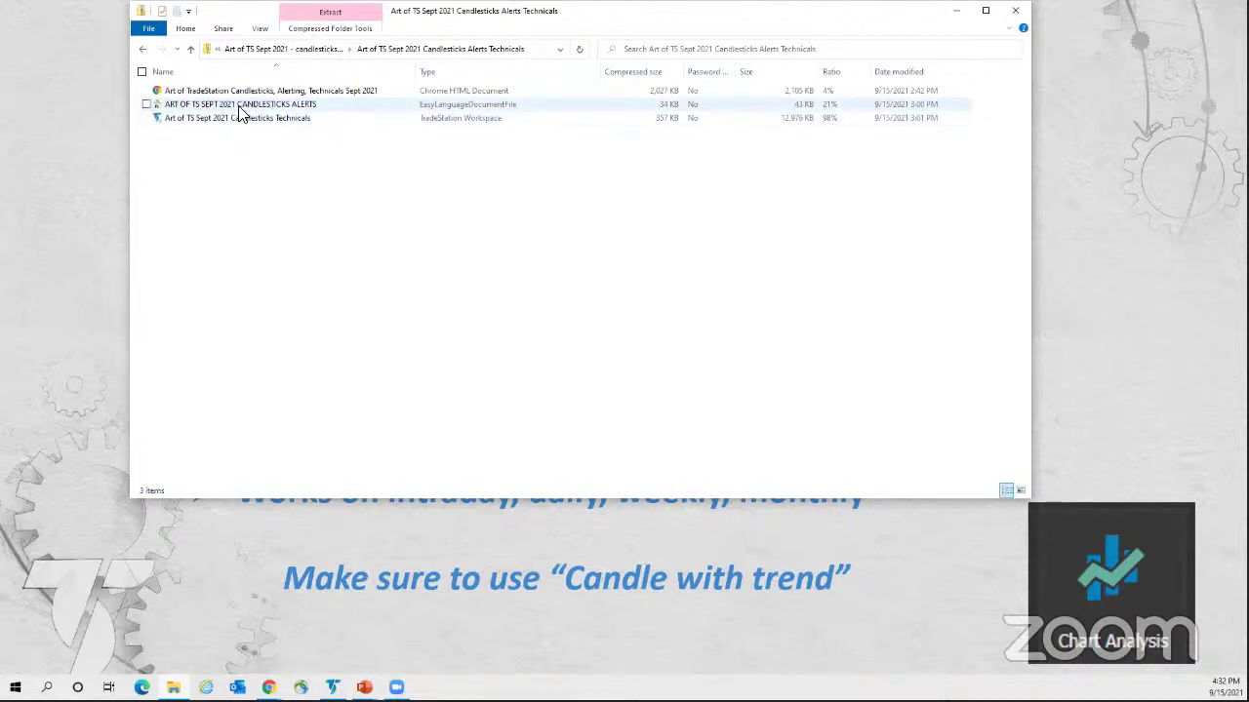
# - Open the ART OF TS SEPT 2021 CANDLESTICKS ALERTS file, review its available indicator studies, then cancel the import and return to the folder
pyautogui.click(238, 105)
pyautogui.doubleClick(238, 105)
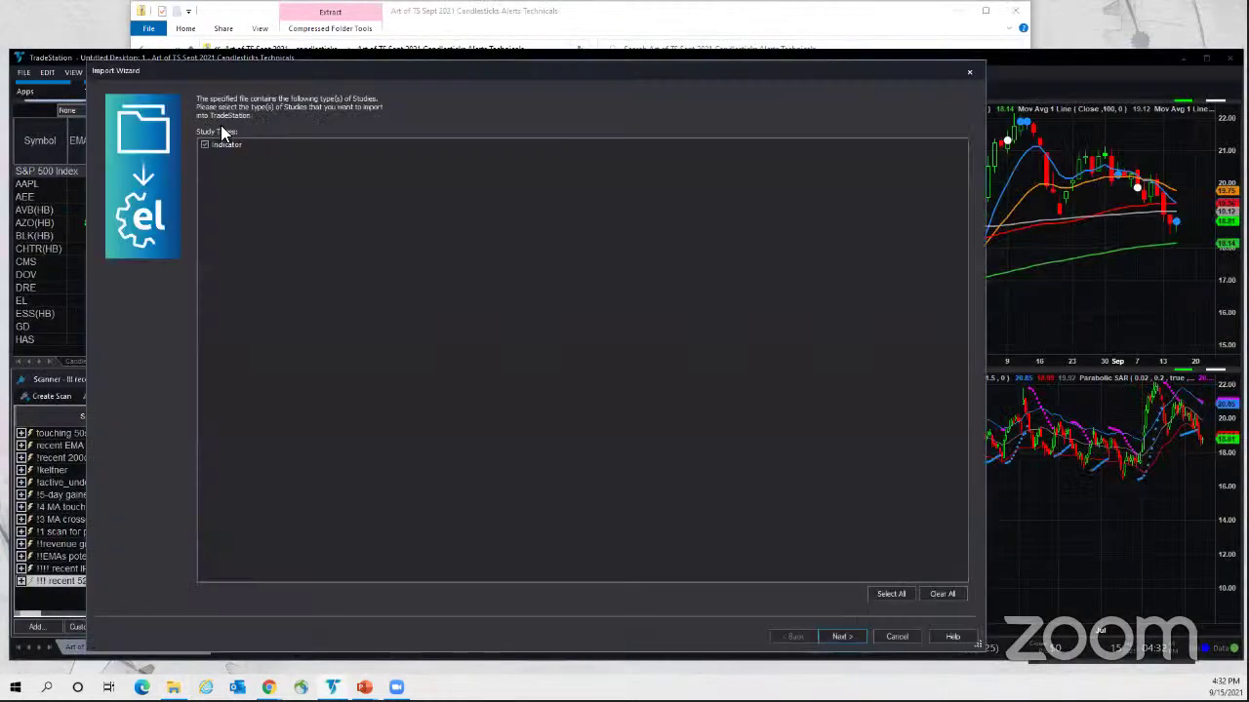
pyautogui.click(841, 636)
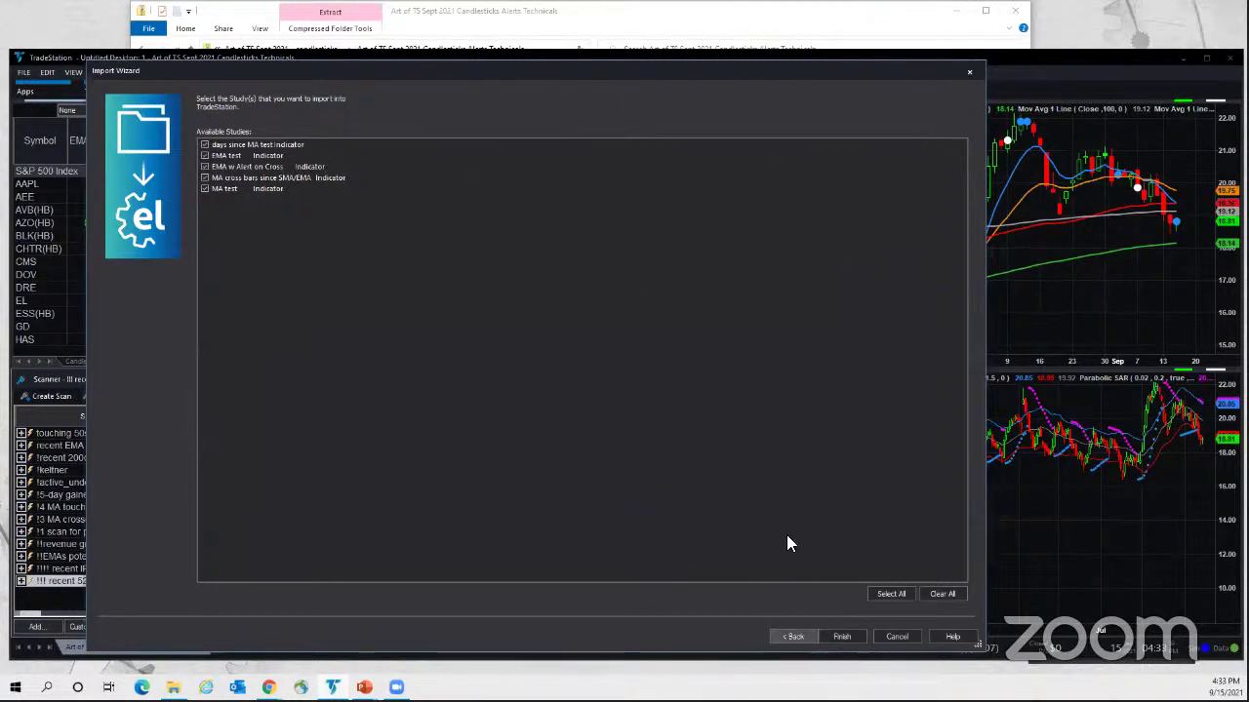
pyautogui.click(965, 74)
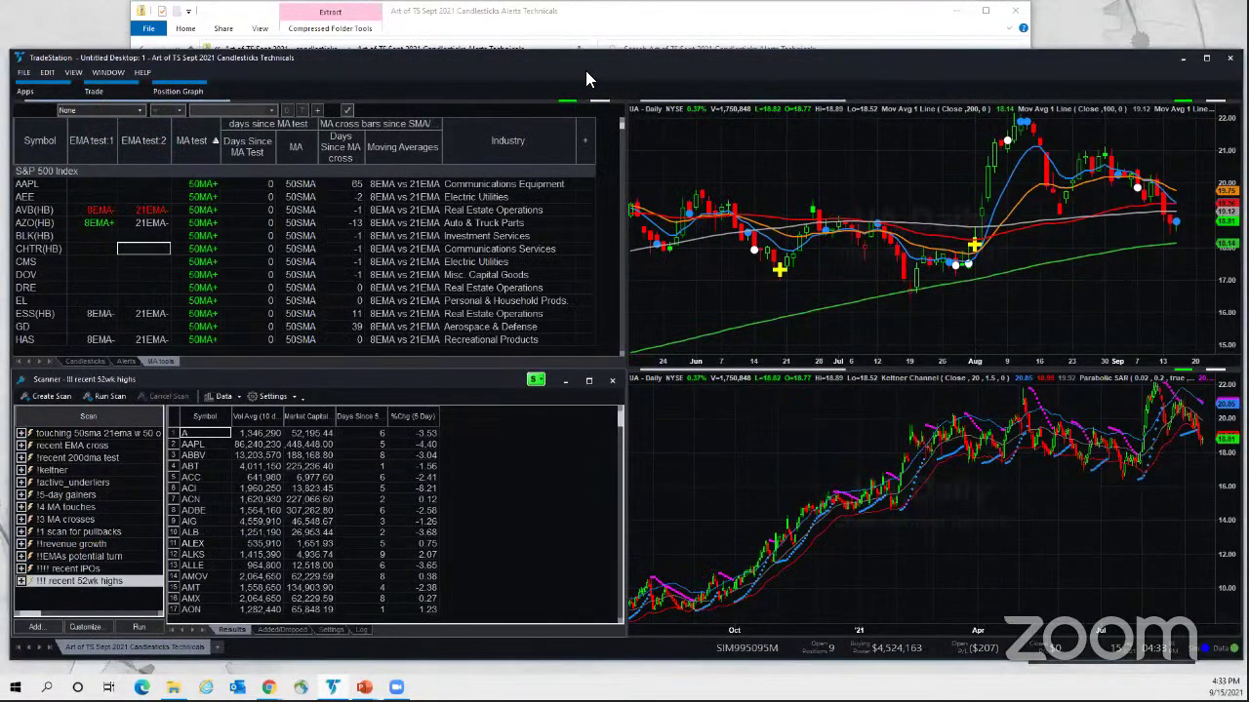
pyautogui.click(591, 23)
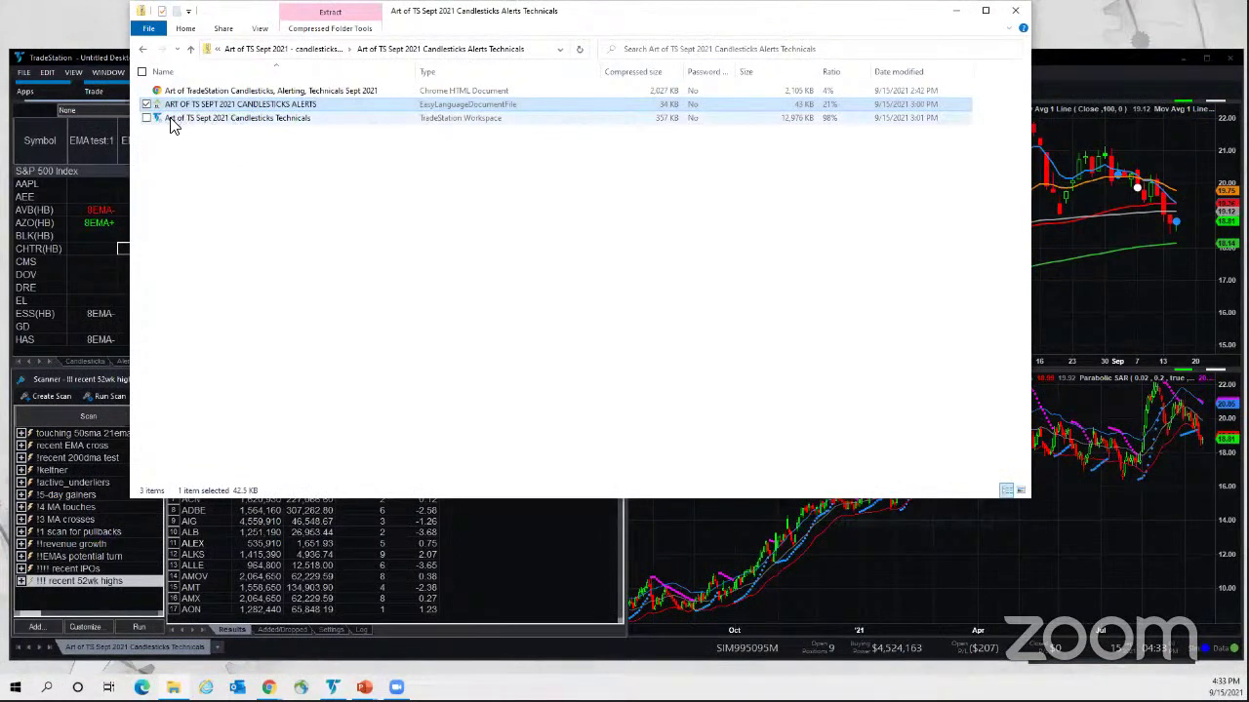
# - Go back to the TradeStation home page in the browser and open its Insights site
pyautogui.click(982, 566)
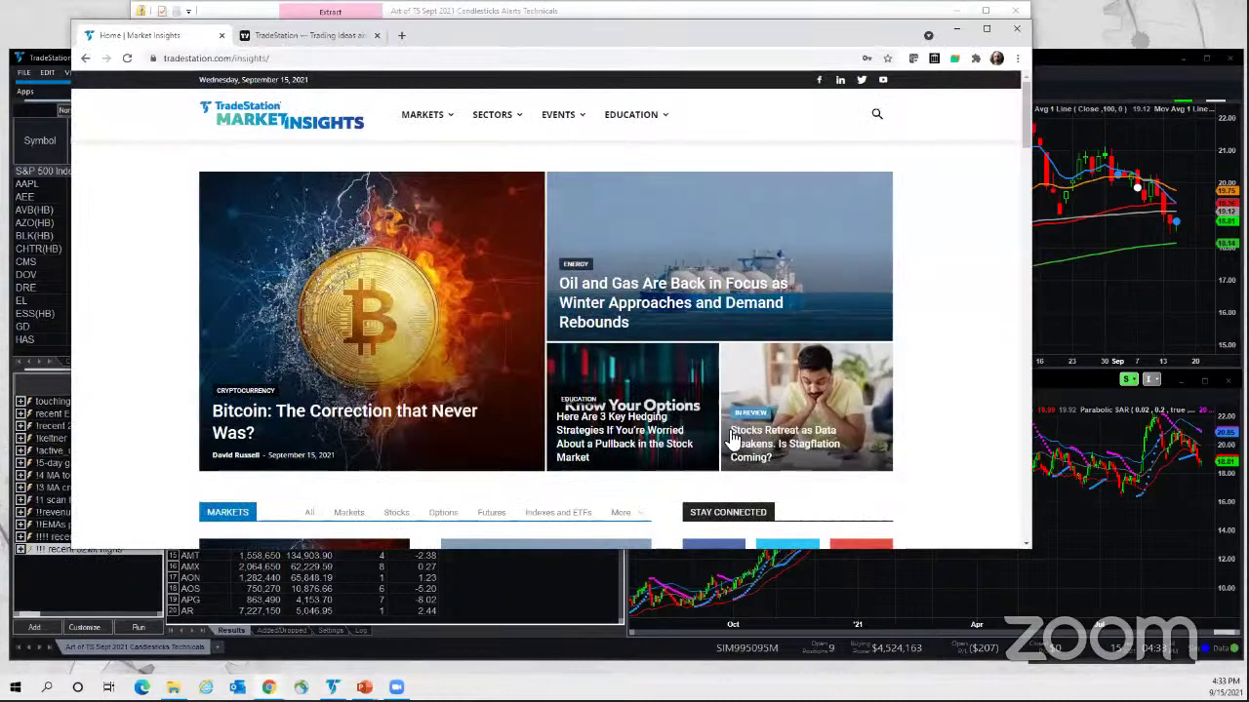
pyautogui.click(85, 60)
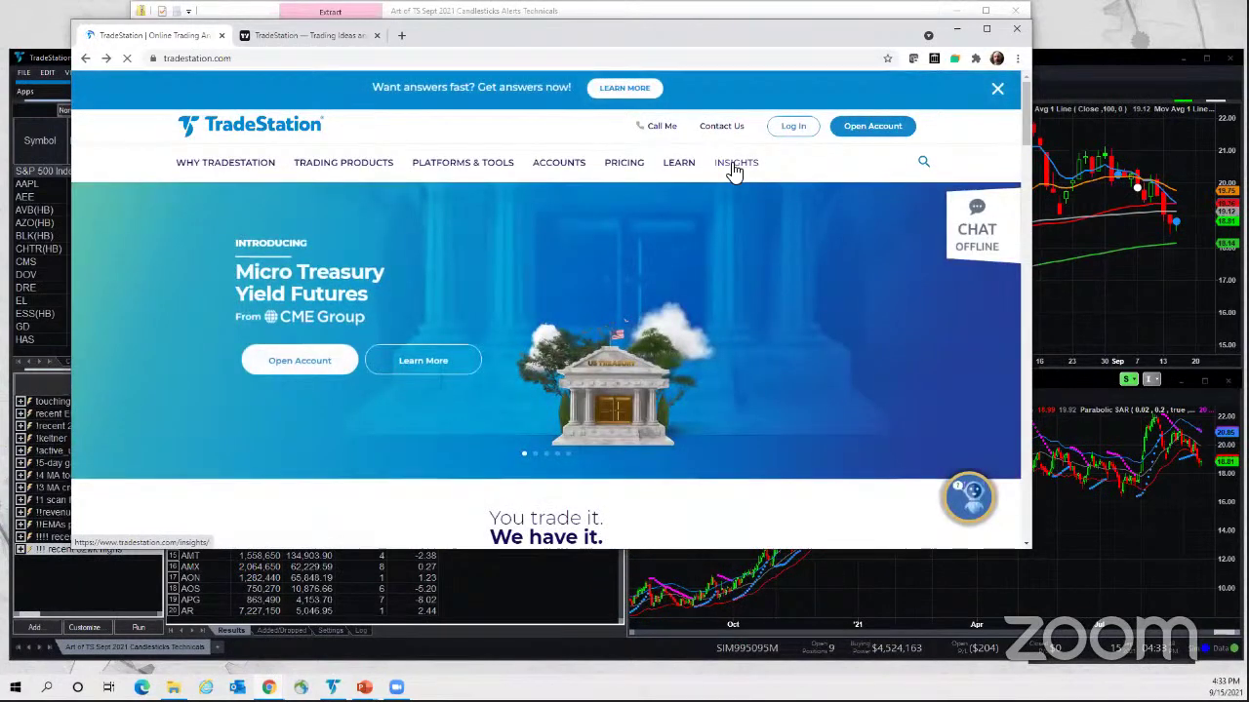
pyautogui.click(734, 166)
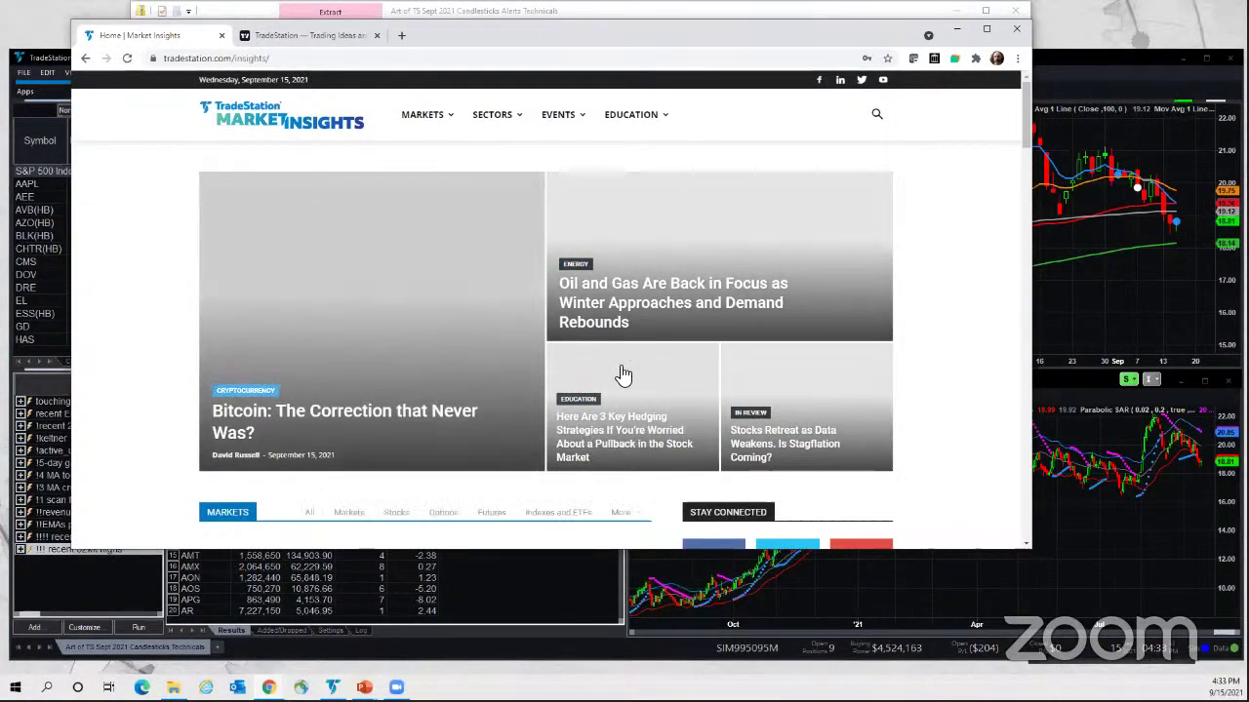
# - Show the top of TradeStation's ideas page on TradingView and dismiss the alert notifications
pyautogui.click(273, 37)
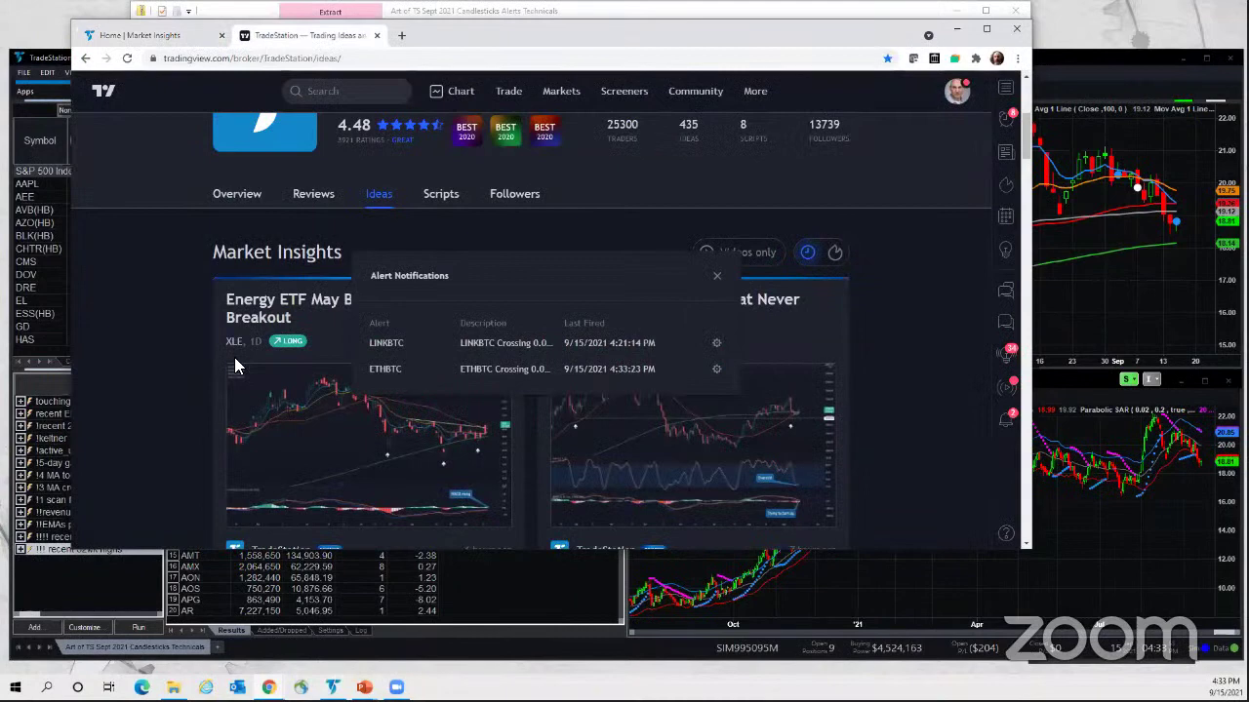
pyautogui.scroll(3, 234, 357)
pyautogui.click(717, 276)
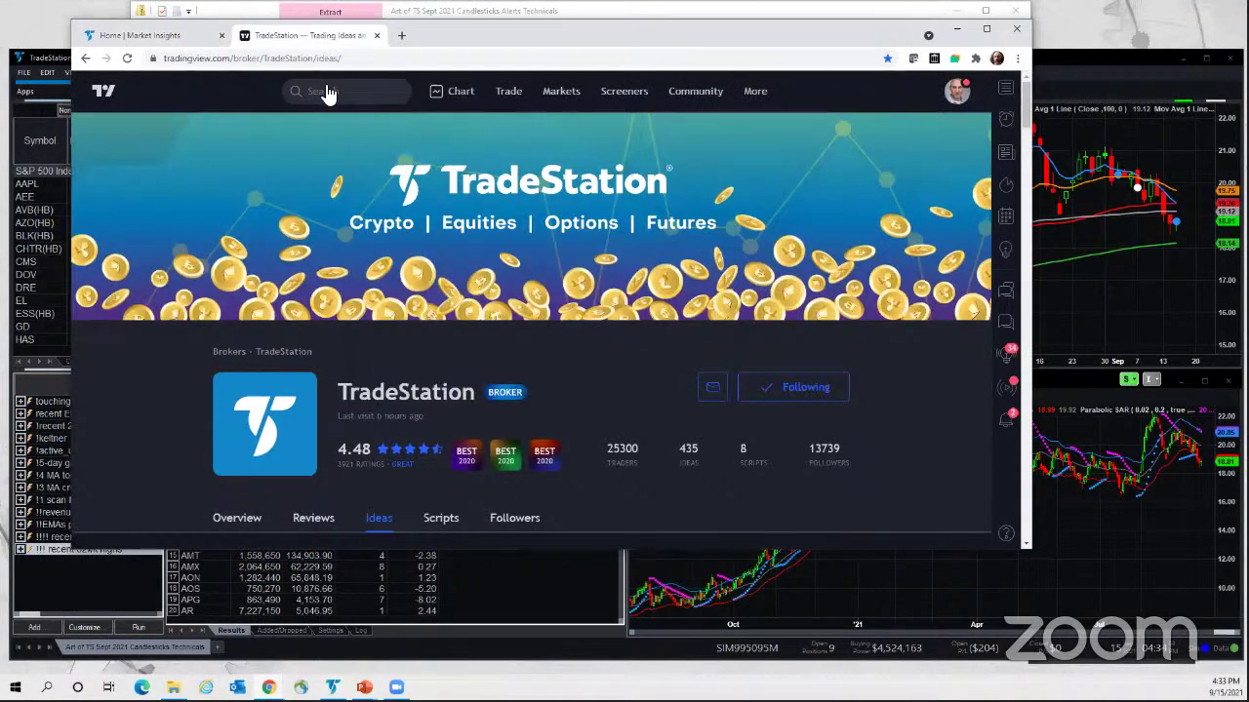
# - Clear the web address of the TradingView page and extend the browser window downward
pyautogui.click(325, 60)
pyautogui.press('BackSpace')
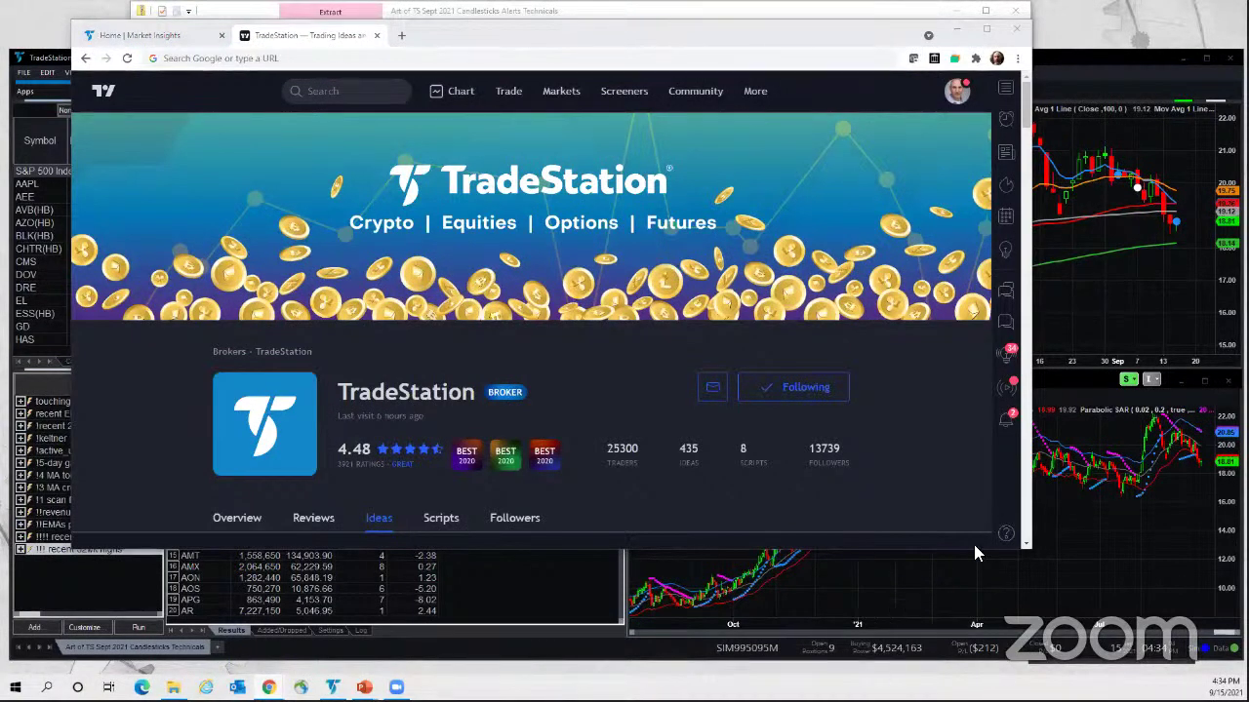
pyautogui.moveTo(975, 552); pyautogui.dragTo(976, 639)
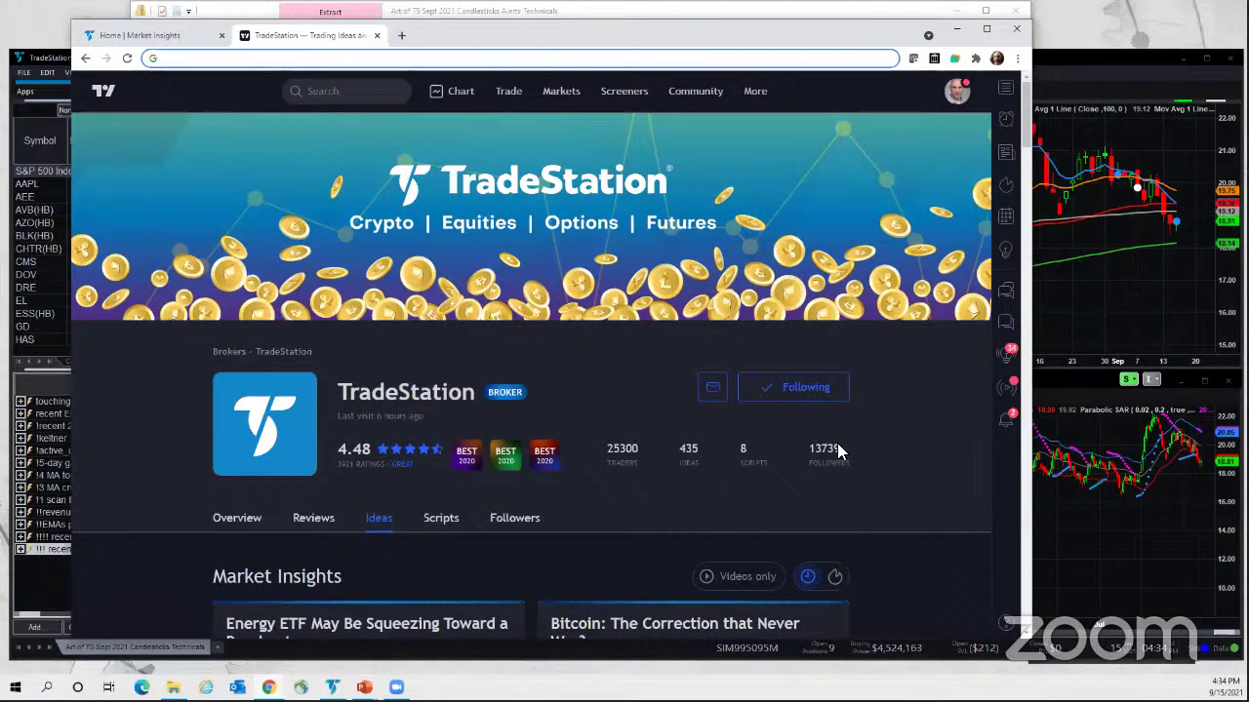
# - Switch to the TradeStation workspace and load AAPL in the daily candlestick chart
pyautogui.click(1173, 279)
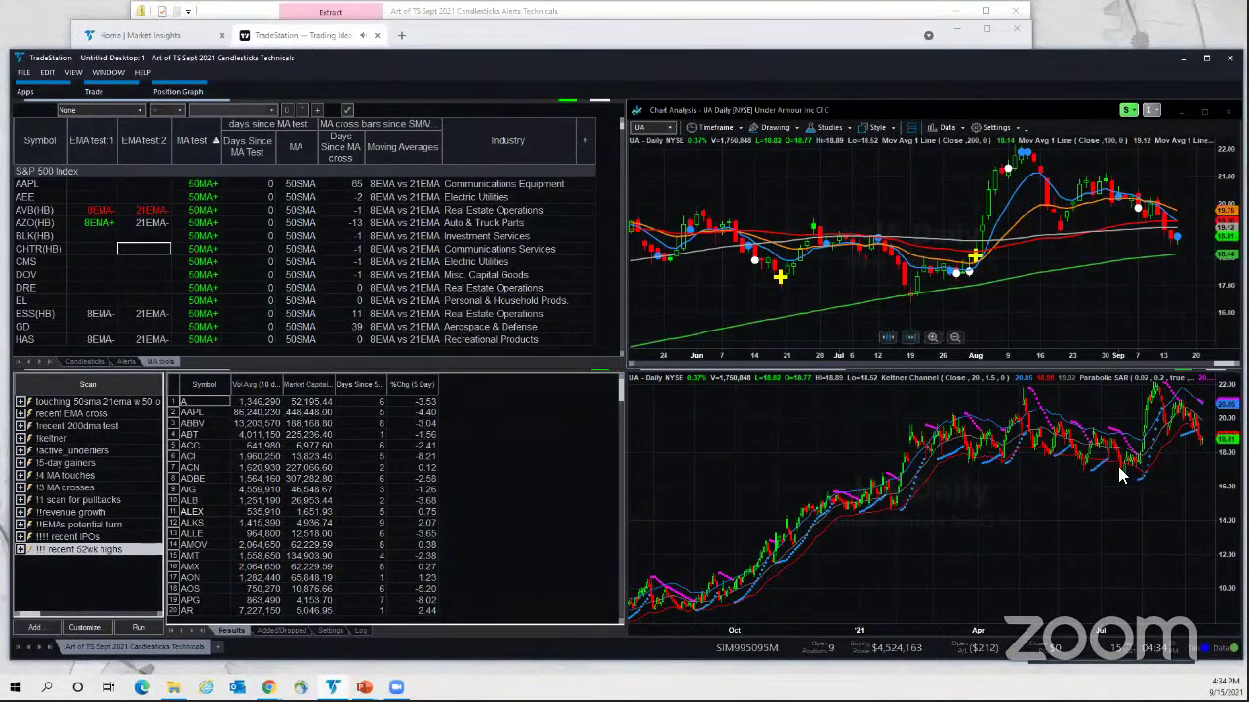
pyautogui.click(1124, 527)
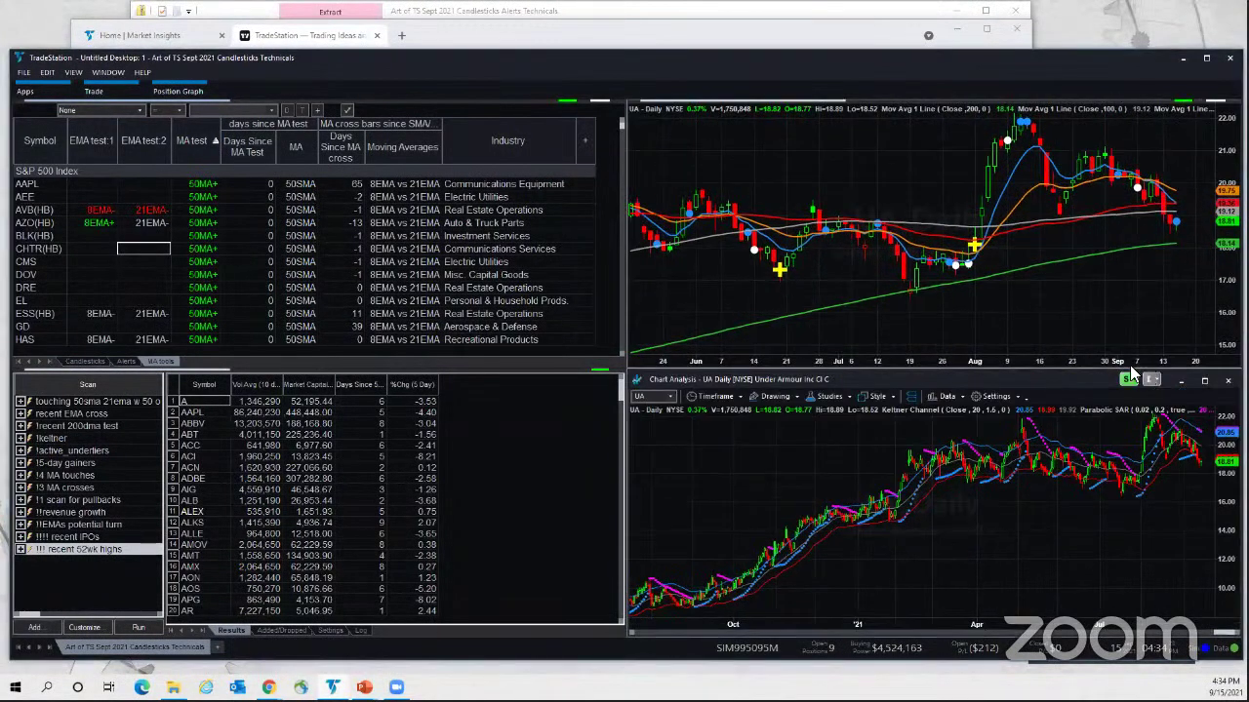
pyautogui.click(1115, 301)
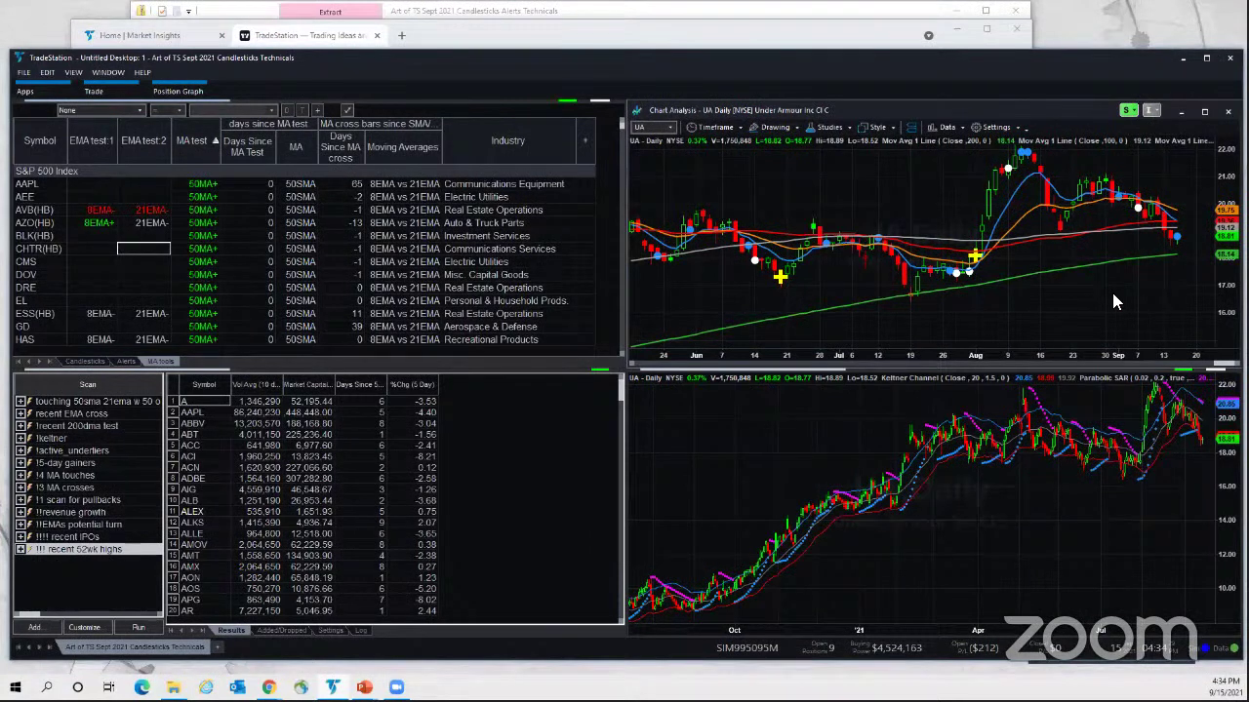
pyautogui.write('AAPL')
pyautogui.press('Return')
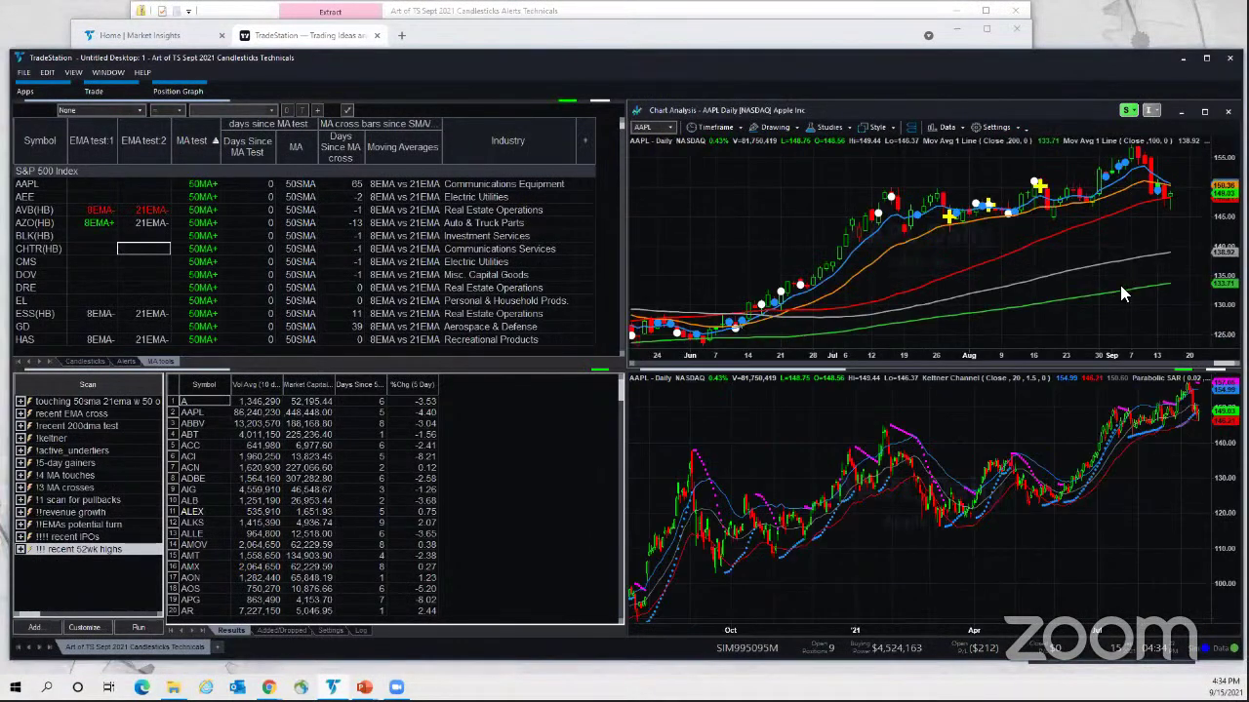
# - Activate the Keltner Channel chart, the scanner and the RadarScreen in turn to check their symbol linking
pyautogui.click(1137, 488)
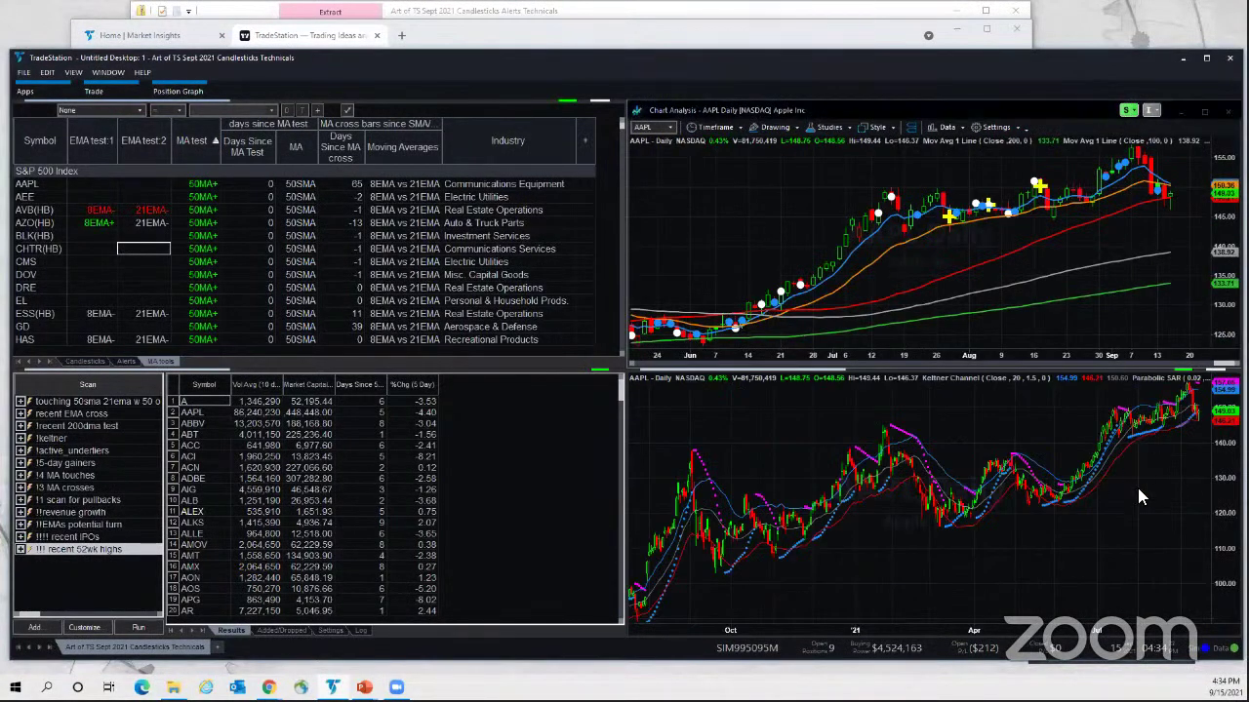
pyautogui.click(569, 478)
pyautogui.click(563, 264)
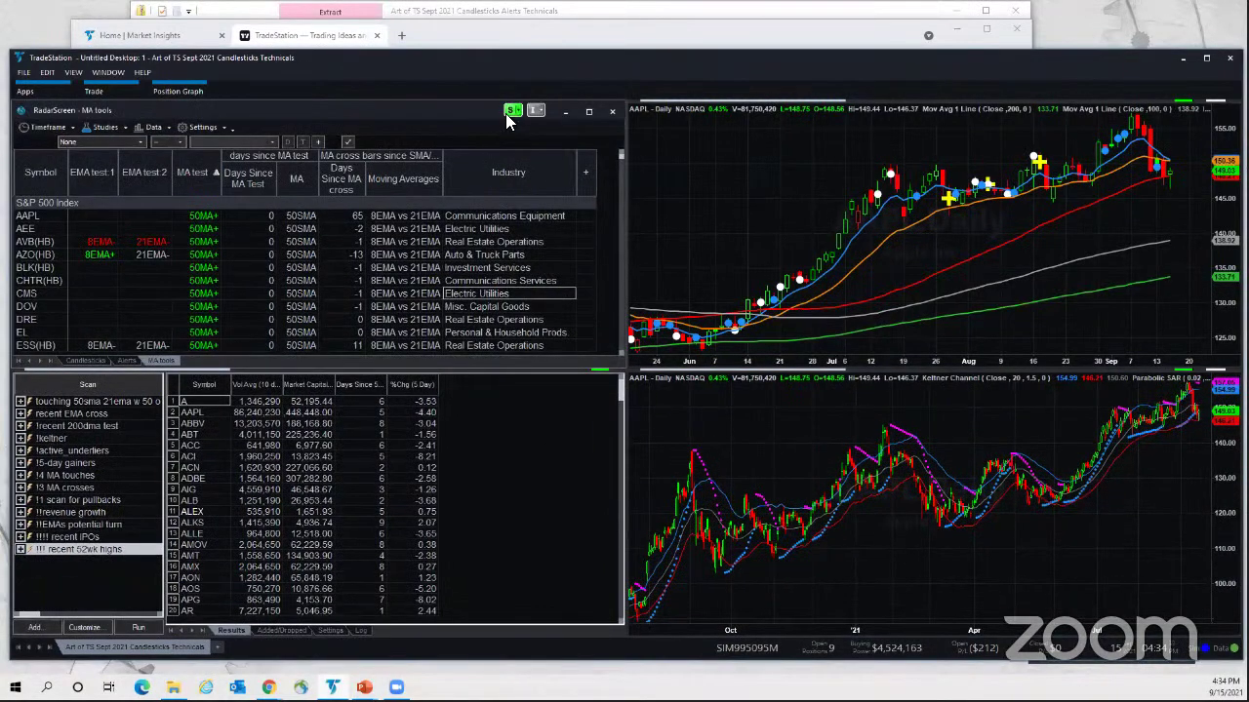
# - Maximize the AAPL candlestick chart with the moving averages and change its symbol to ULTA
pyautogui.click(746, 176)
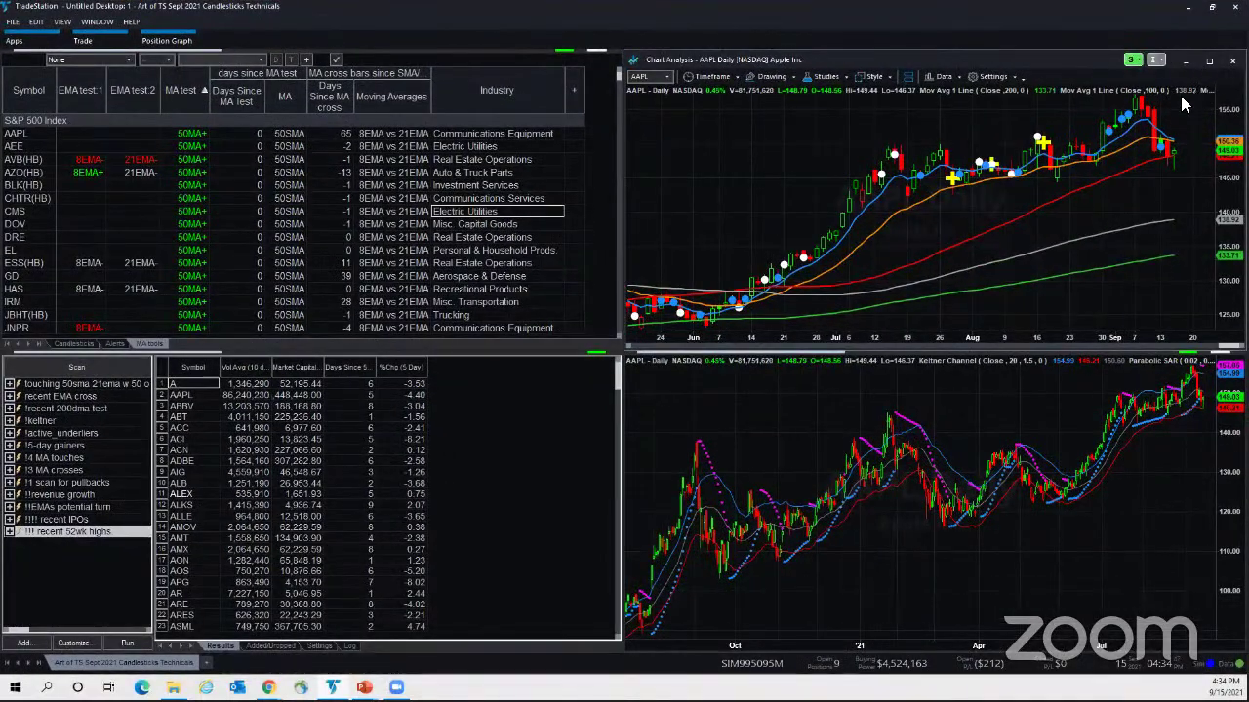
pyautogui.click(1208, 60)
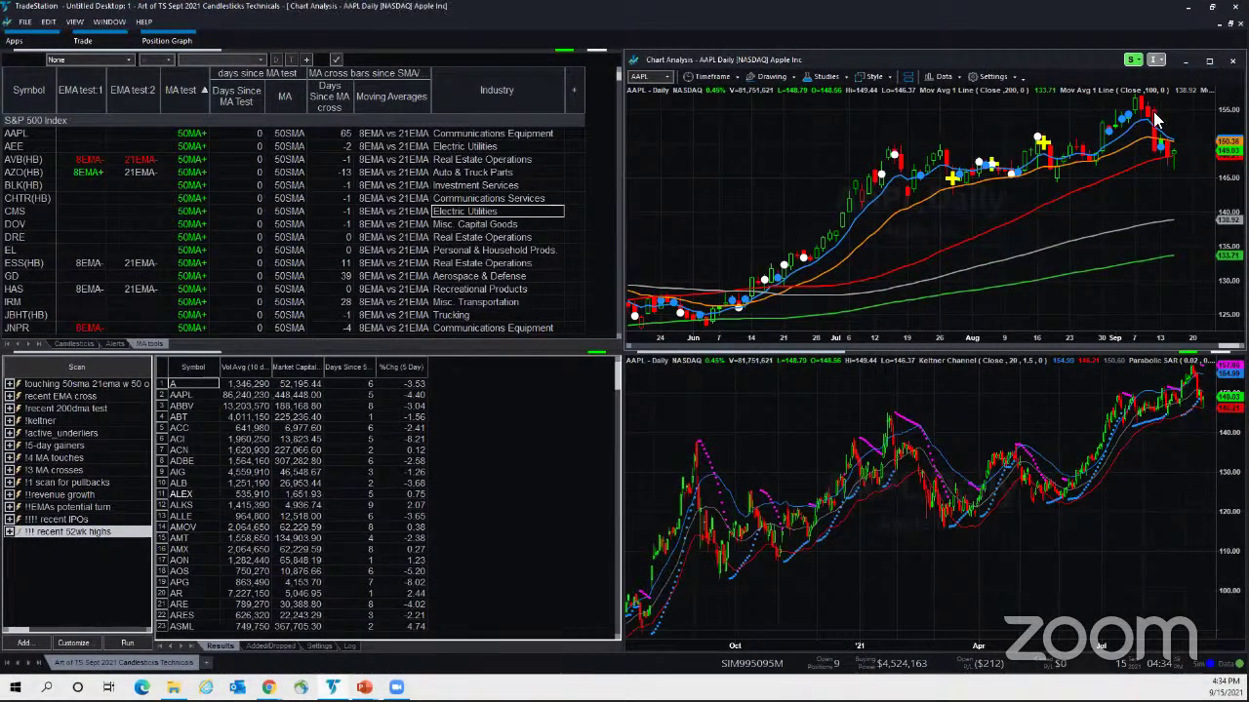
pyautogui.write('ULTA')
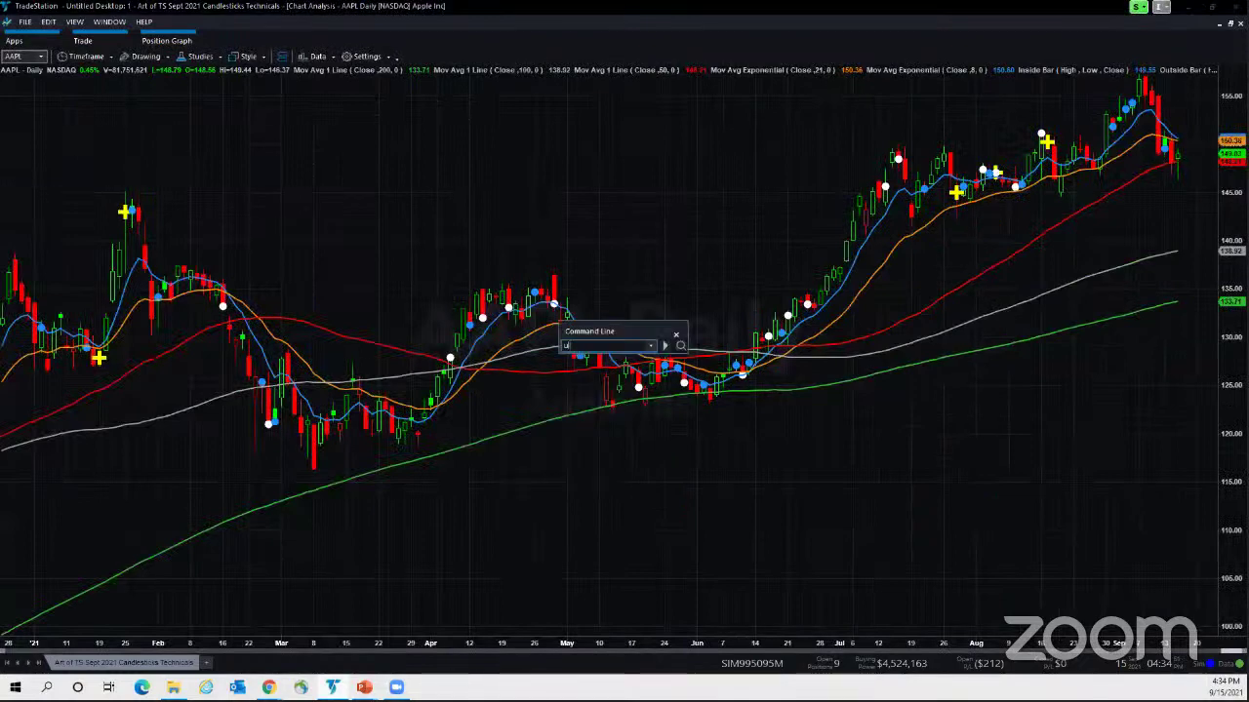
pyautogui.press('Return')
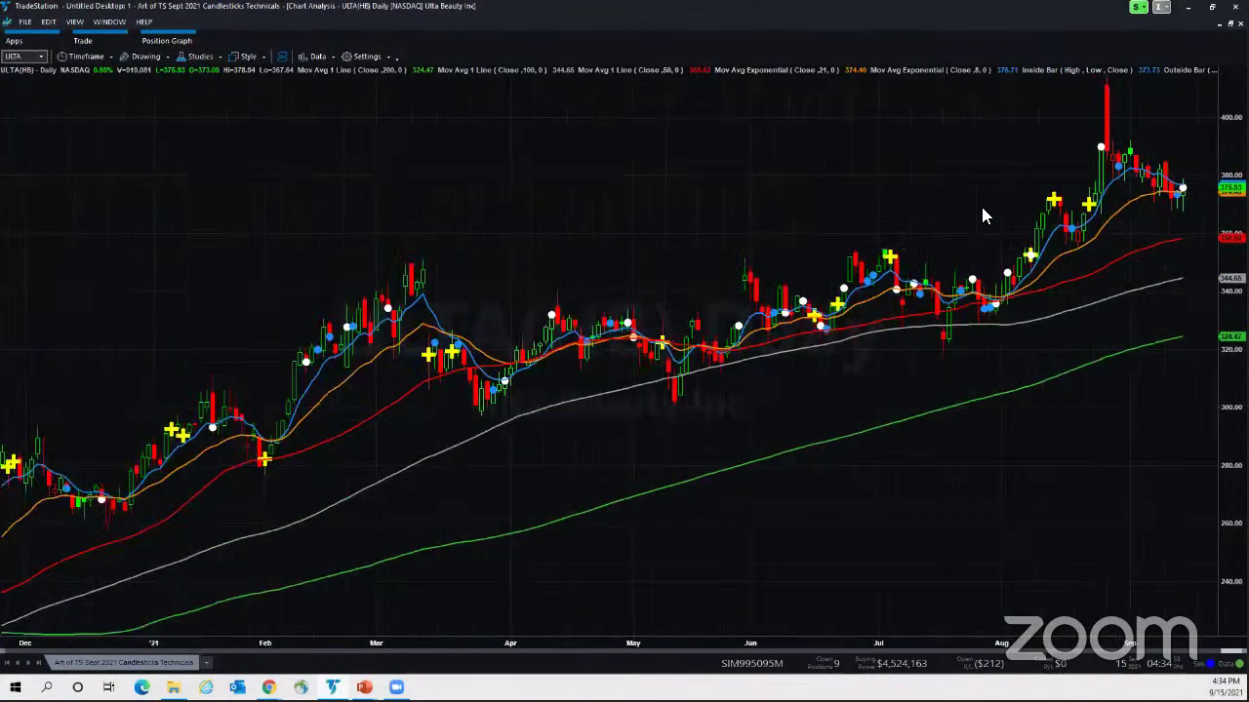
# - Examine the candlestick pattern markers and moving averages on the ULTA daily chart at closer and wider bar spacing
pyautogui.scroll(3, 981, 203)
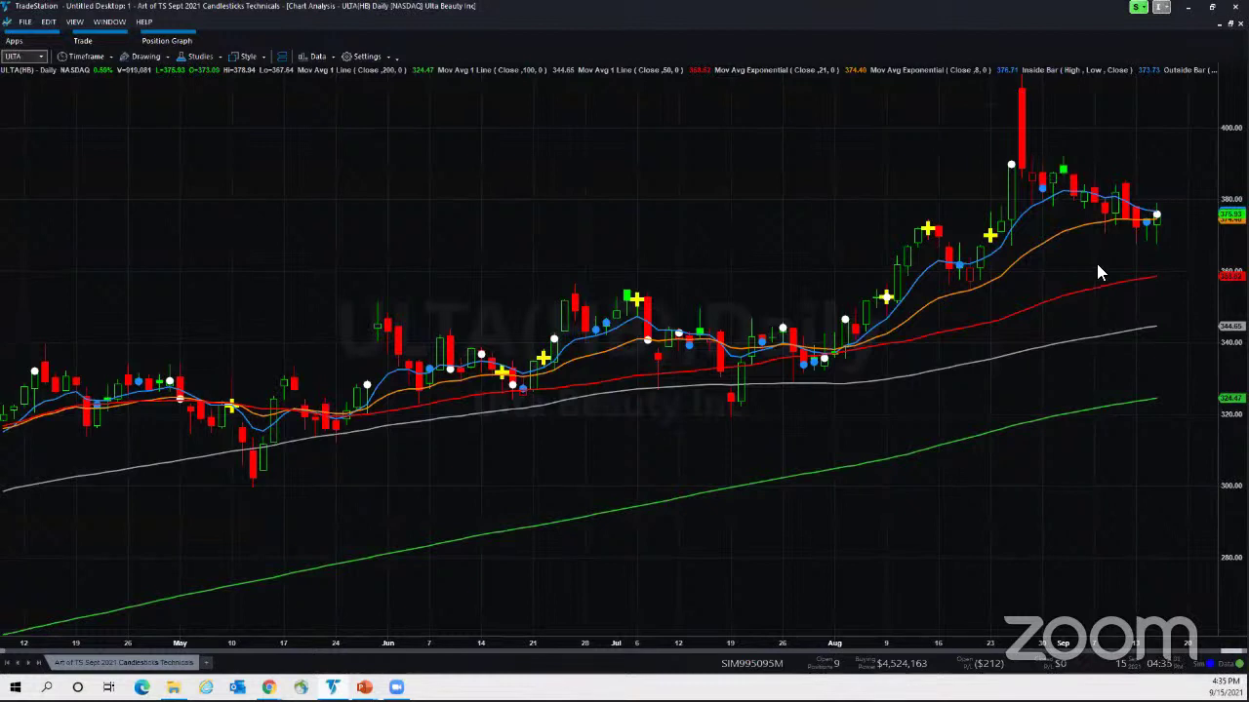
pyautogui.click(1037, 247)
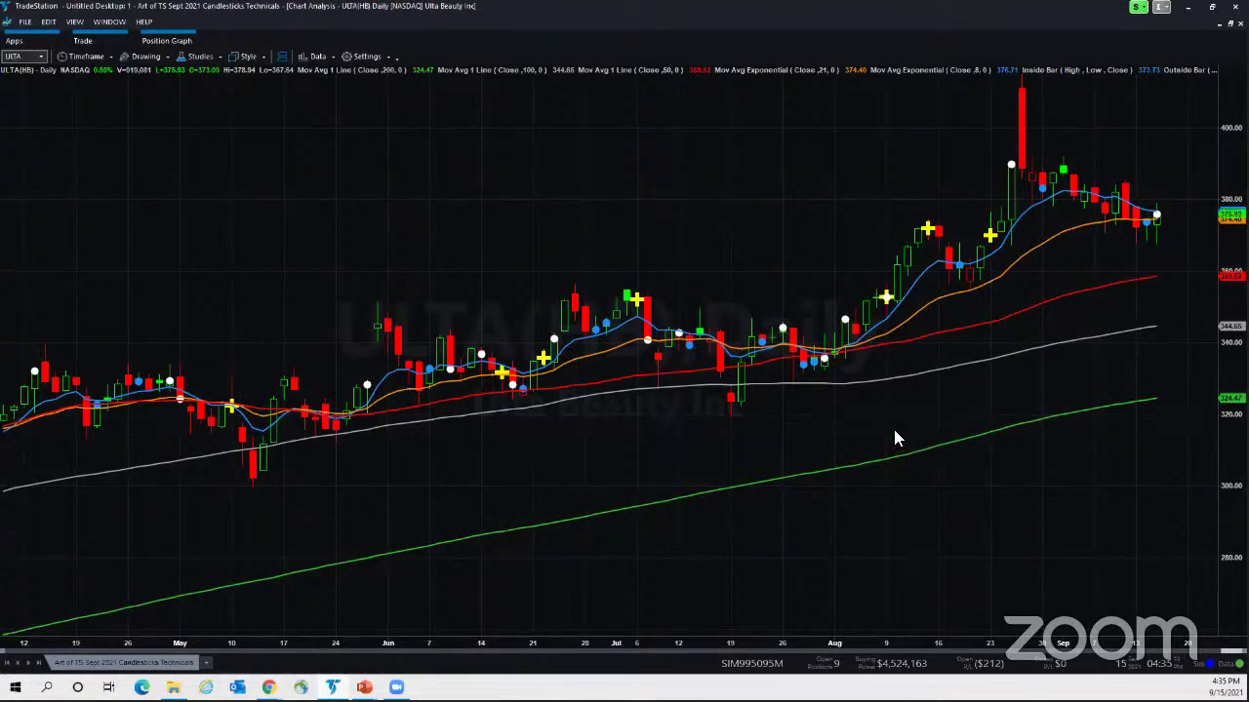
pyautogui.click(1062, 231)
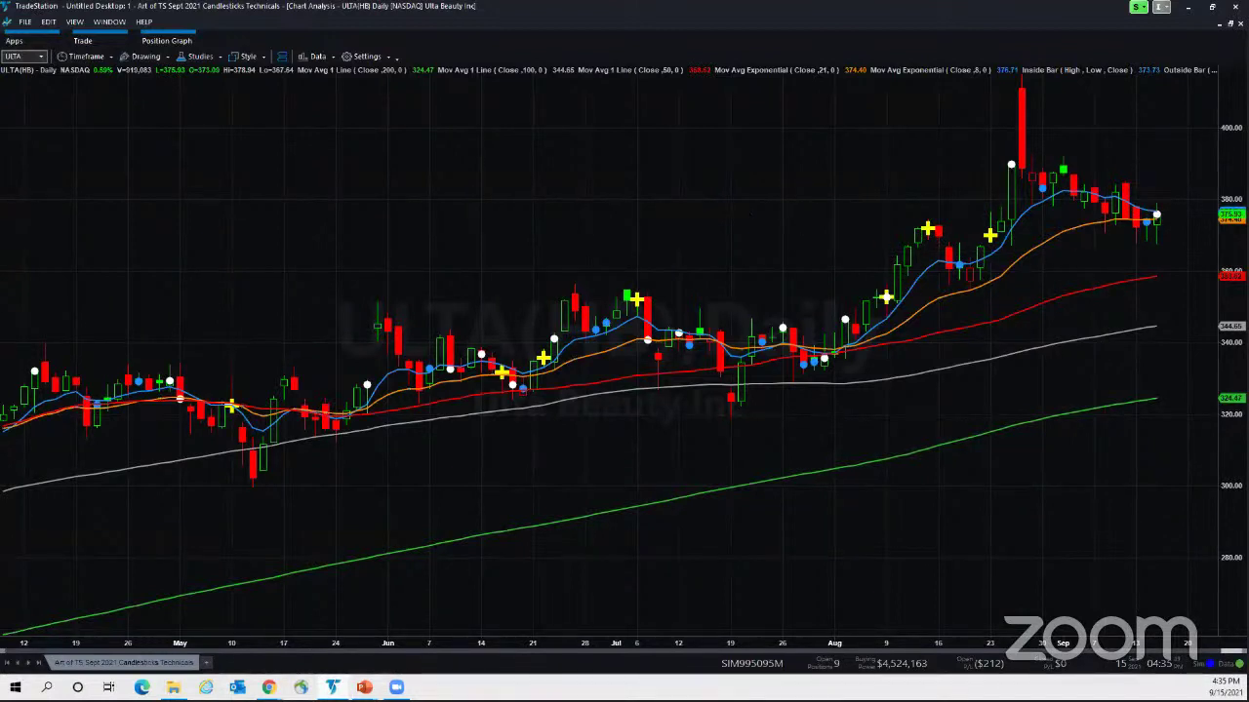
pyautogui.press('Down')
pyautogui.press('Down')
pyautogui.press('Down')
pyautogui.press('Down')
pyautogui.press('Down')
pyautogui.press('Down')
pyautogui.press('Down')
pyautogui.press('Down')
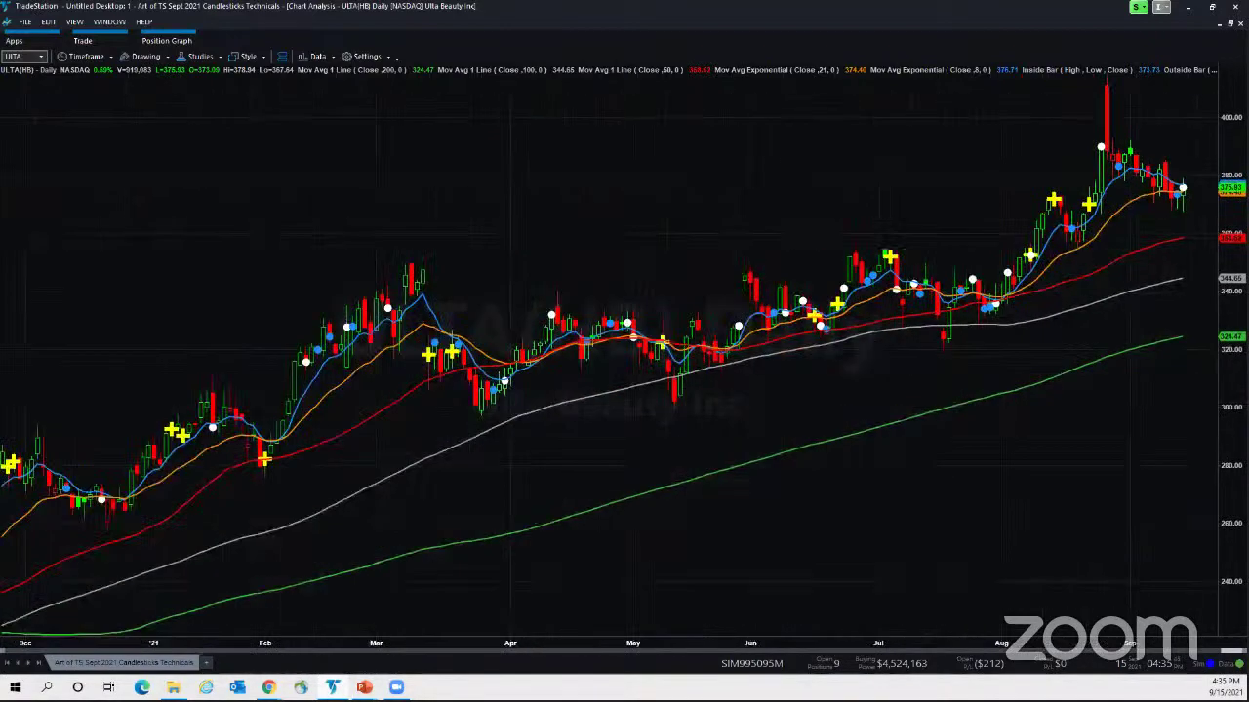
pyautogui.press('Up')
pyautogui.press('Up')
pyautogui.press('Up')
pyautogui.press('Up')
pyautogui.press('Up')
pyautogui.press('Up')
pyautogui.press('Up')
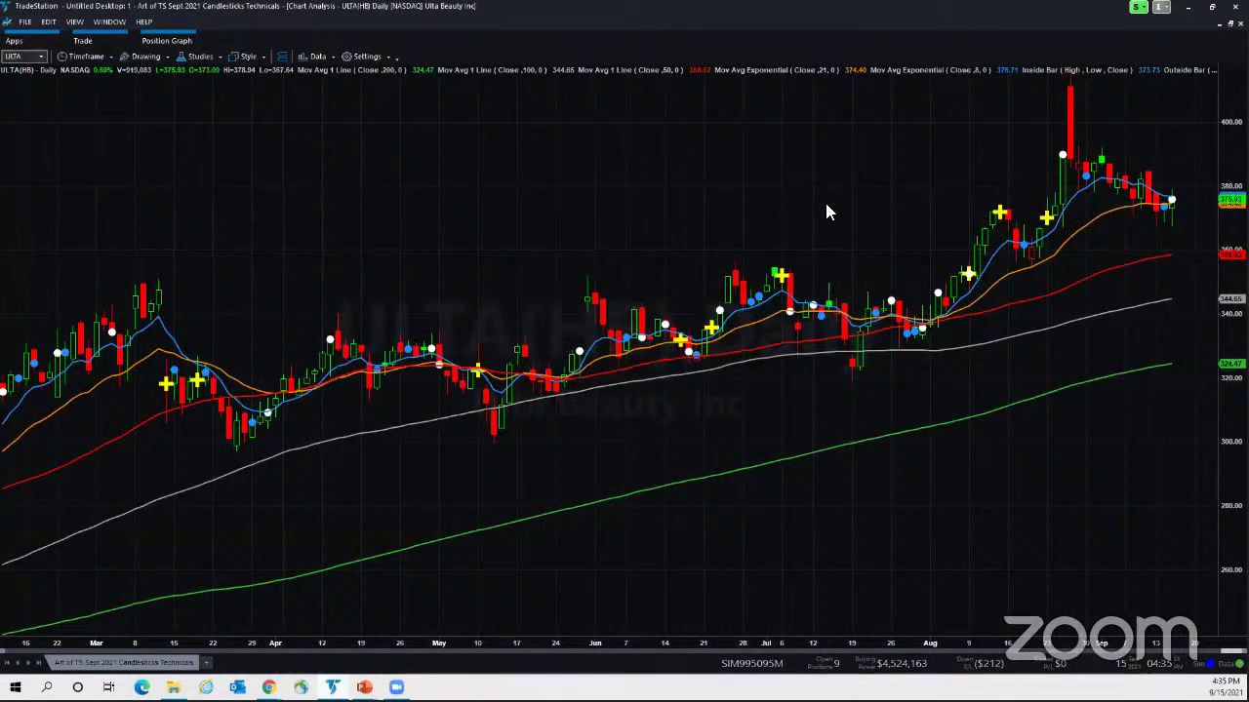
# - View the TJX daily chart, followed by the ABMD daily chart
pyautogui.write('TJX')
pyautogui.press('Return')
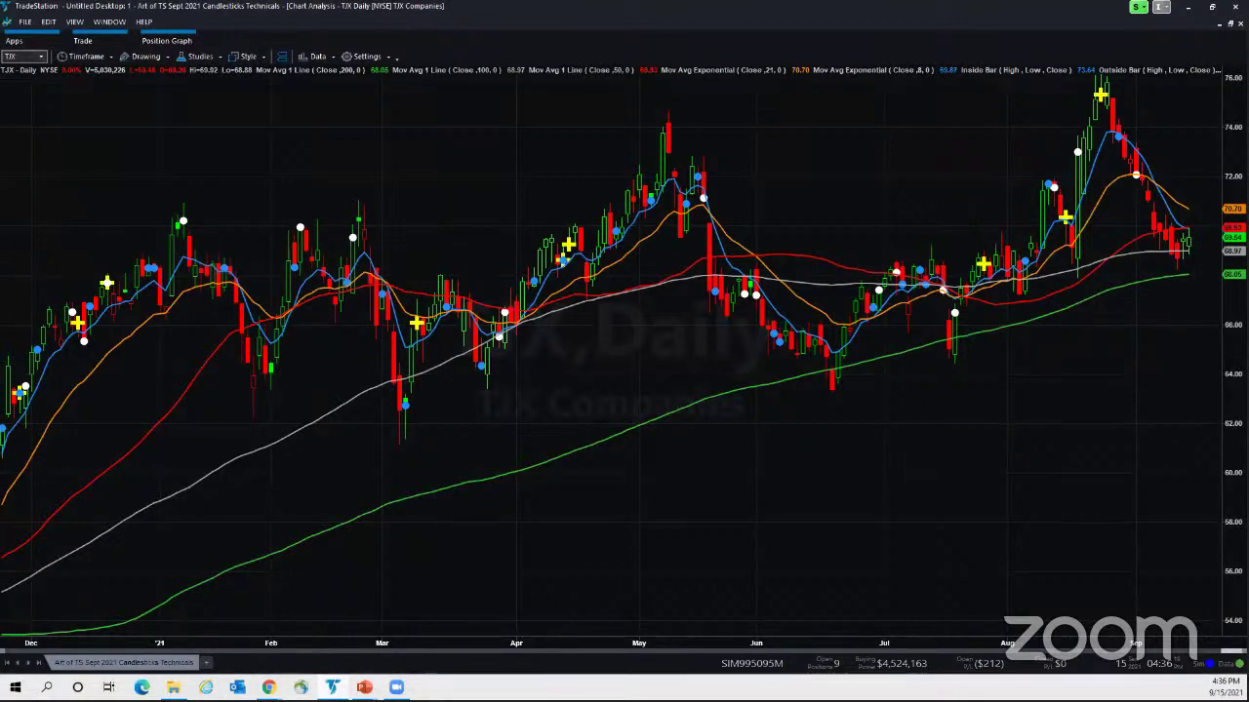
pyautogui.write('ABMD')
pyautogui.press('Return')
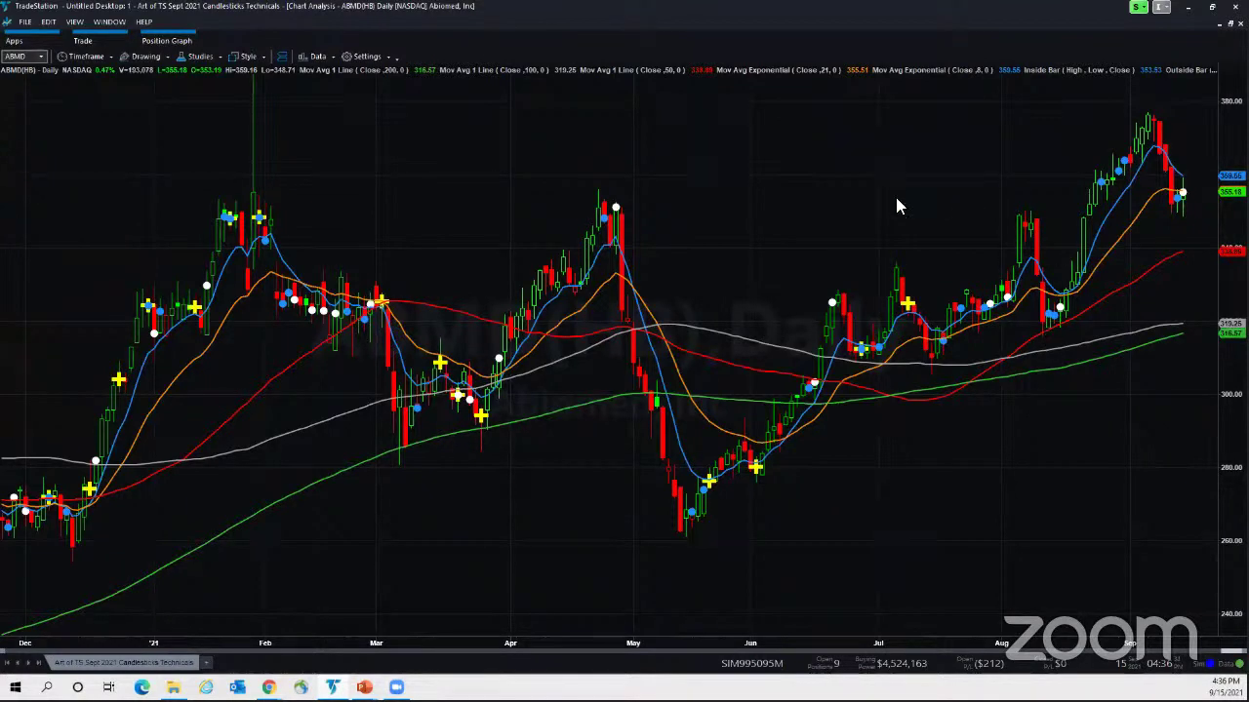
# - View the daily chart of C, followed by the DECK daily chart
pyautogui.moveTo(898, 215)
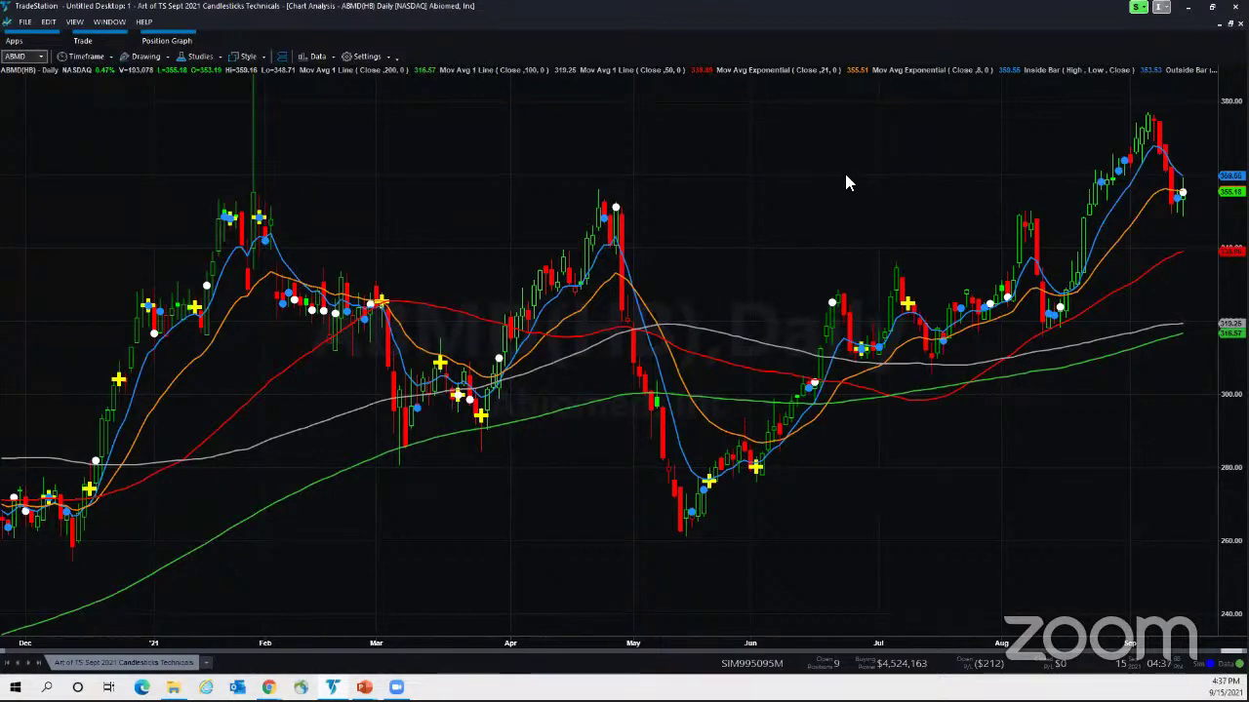
pyautogui.write('C')
pyautogui.press('Return')
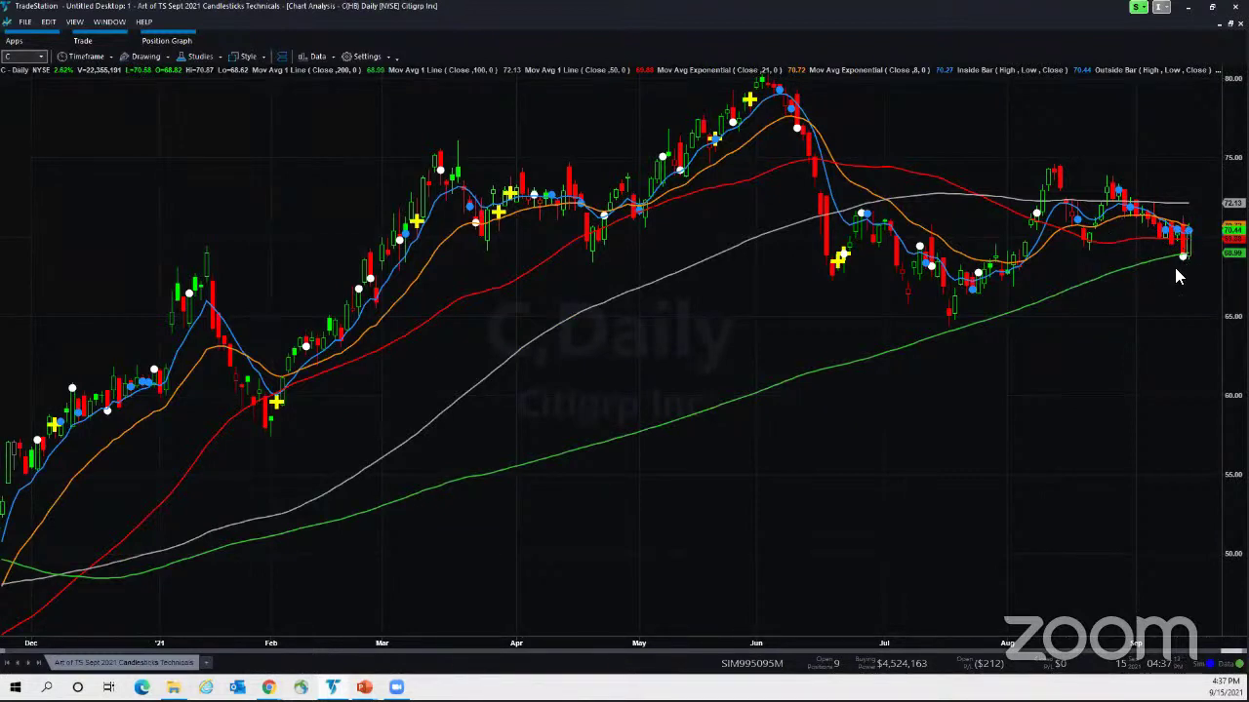
pyautogui.moveTo(199, 252)
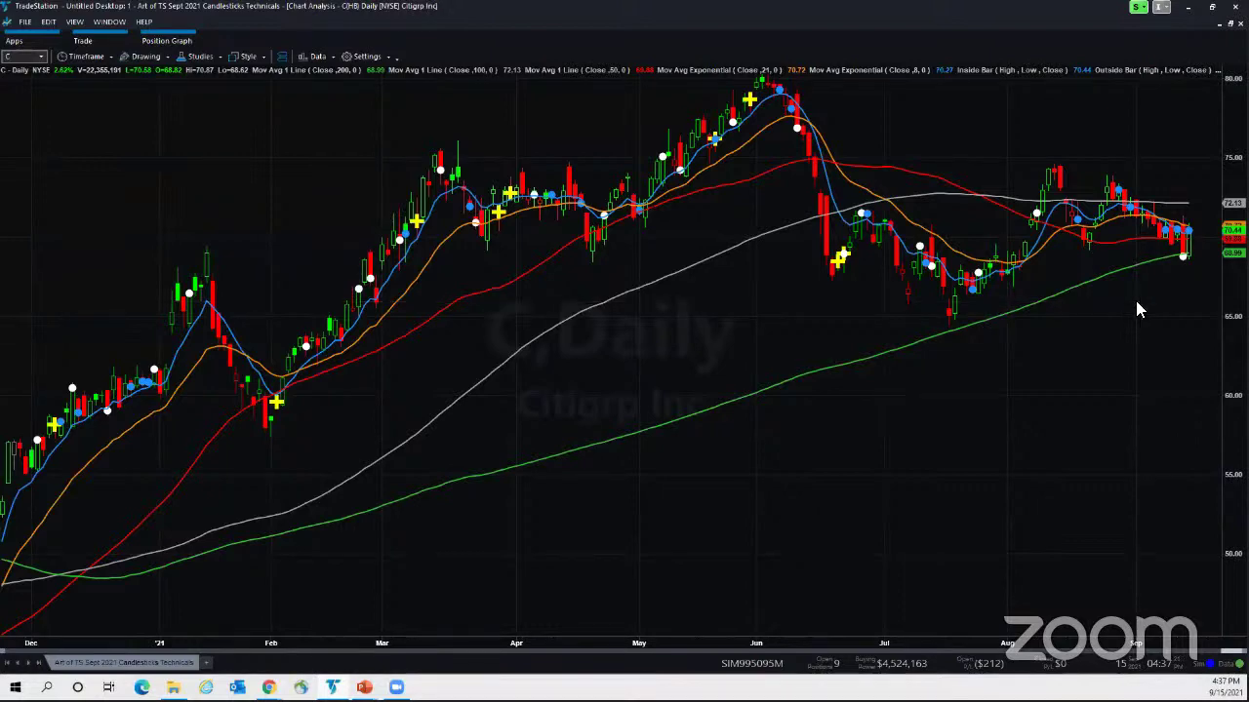
pyautogui.write('DECK')
pyautogui.press('Return')
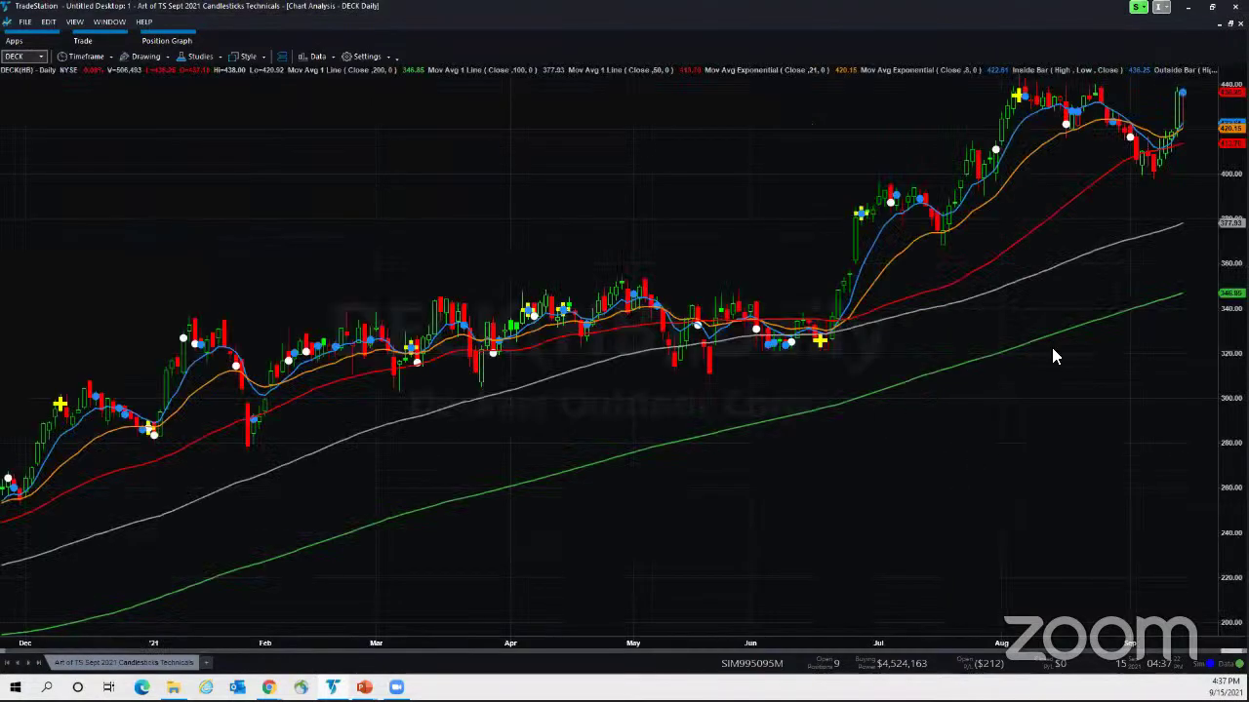
# - Load UA in the maximized daily chart and restore the chart to its place in the multi-window workspace
pyautogui.moveTo(1151, 169)
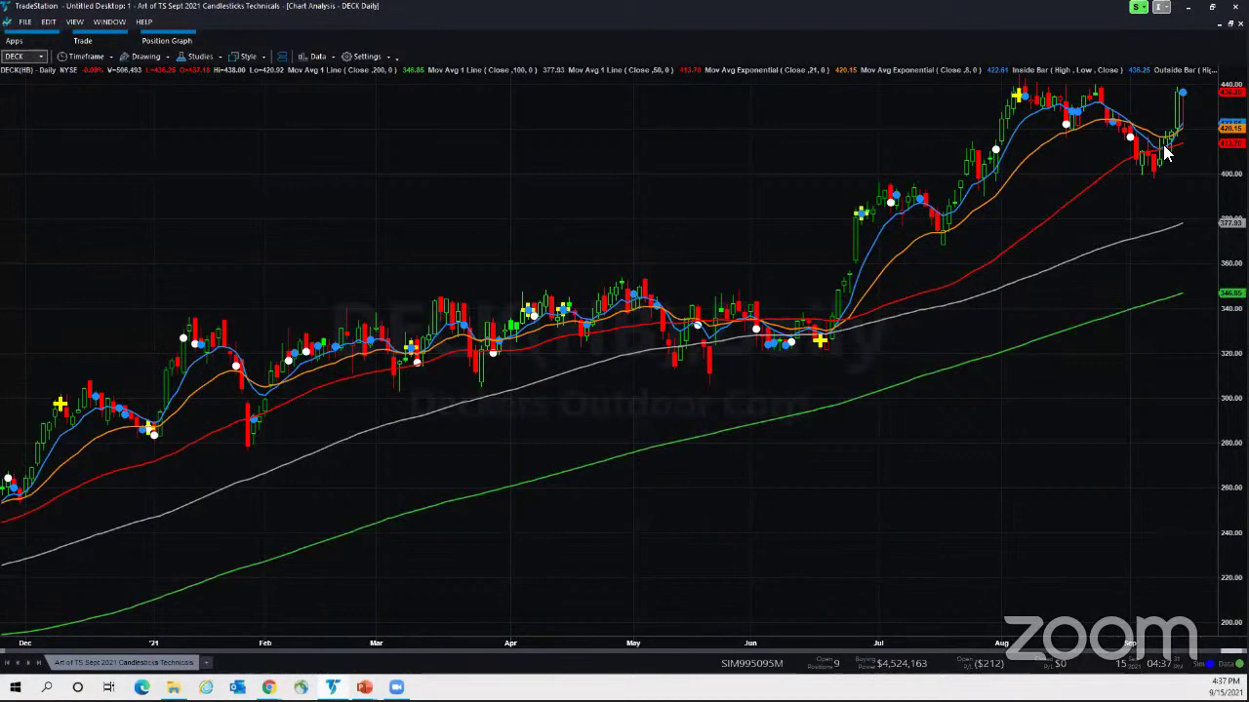
pyautogui.write('UA')
pyautogui.press('Return')
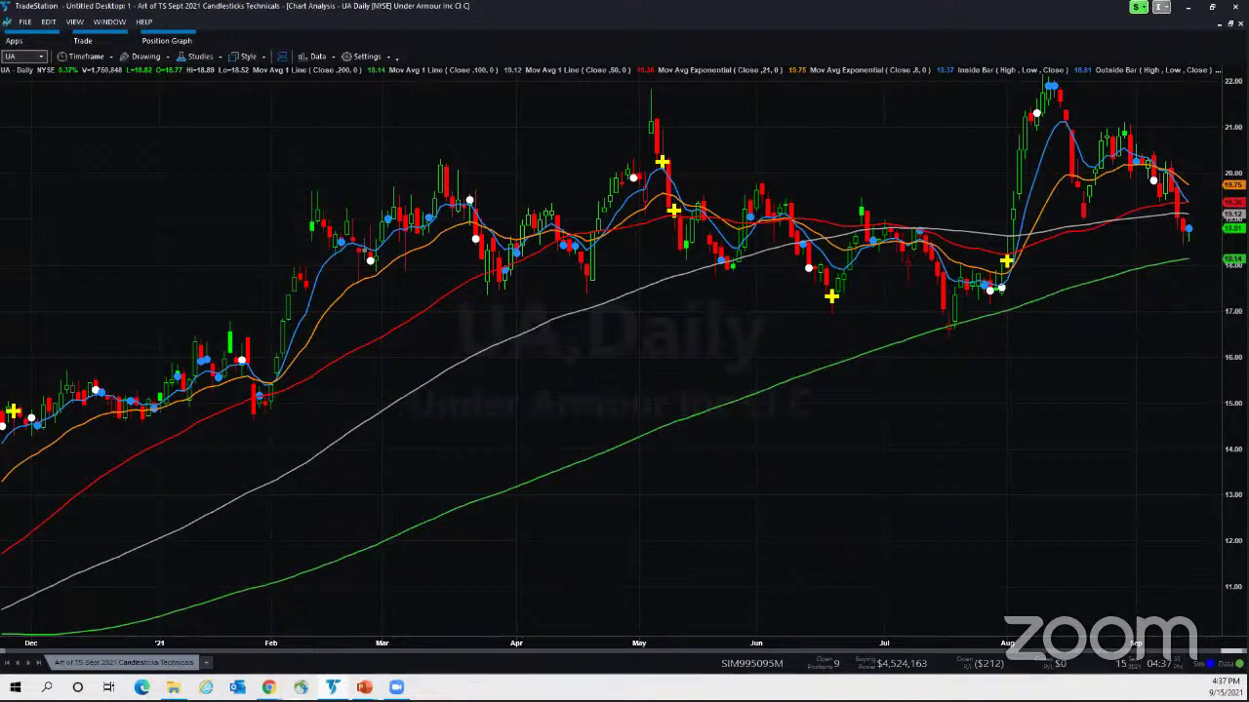
pyautogui.click(1231, 23)
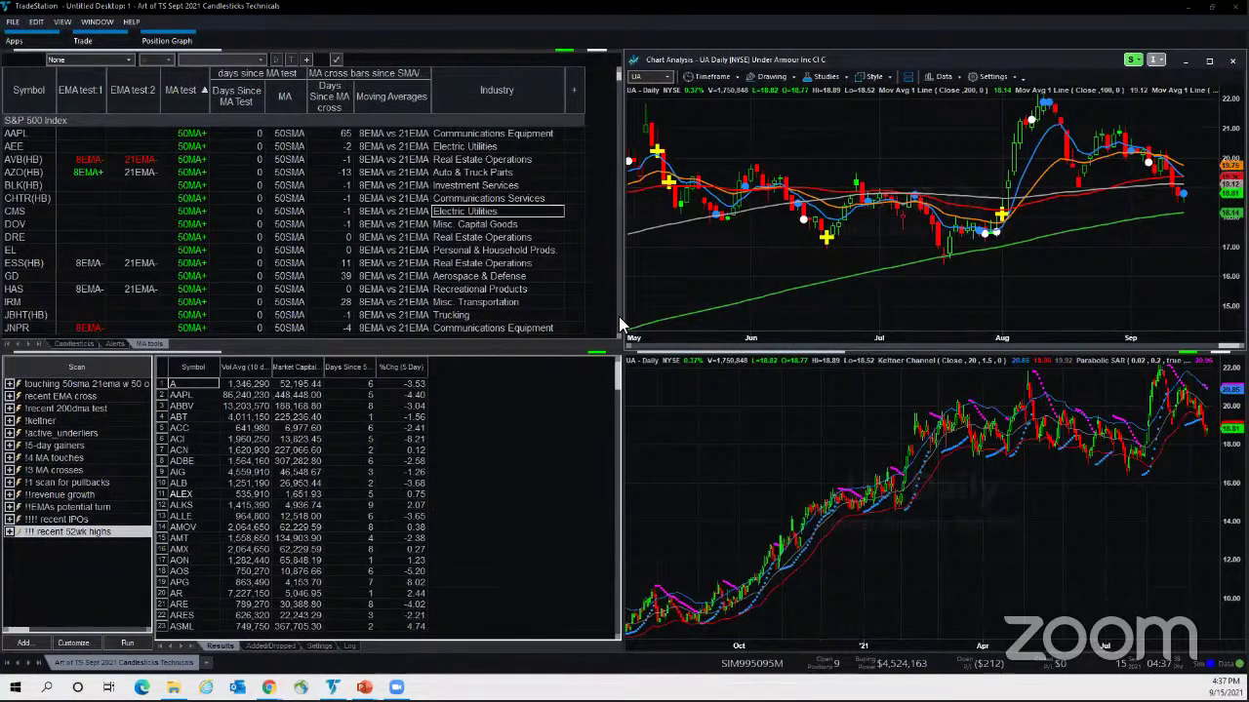
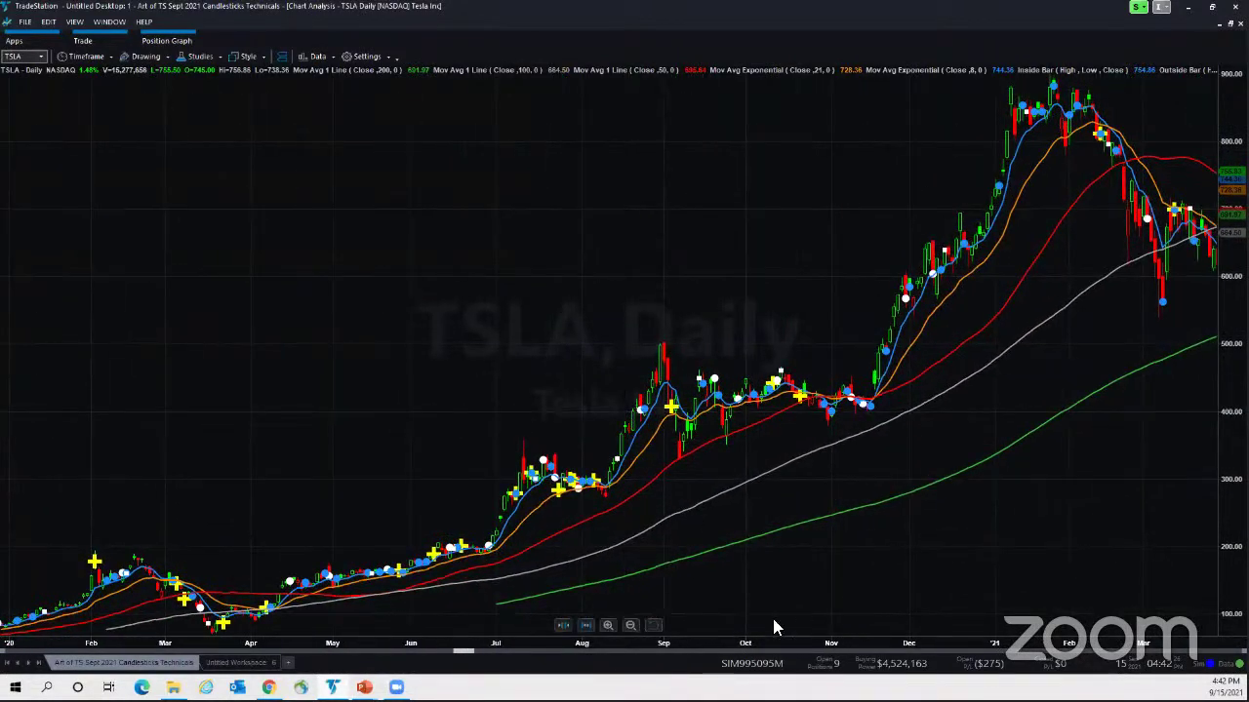
# - Examine the early September 2020 candles and moving averages up close on the TSLA daily chart, and restore the wider view
pyautogui.click(611, 622)
pyautogui.moveTo(502, 278); pyautogui.dragTo(906, 519)
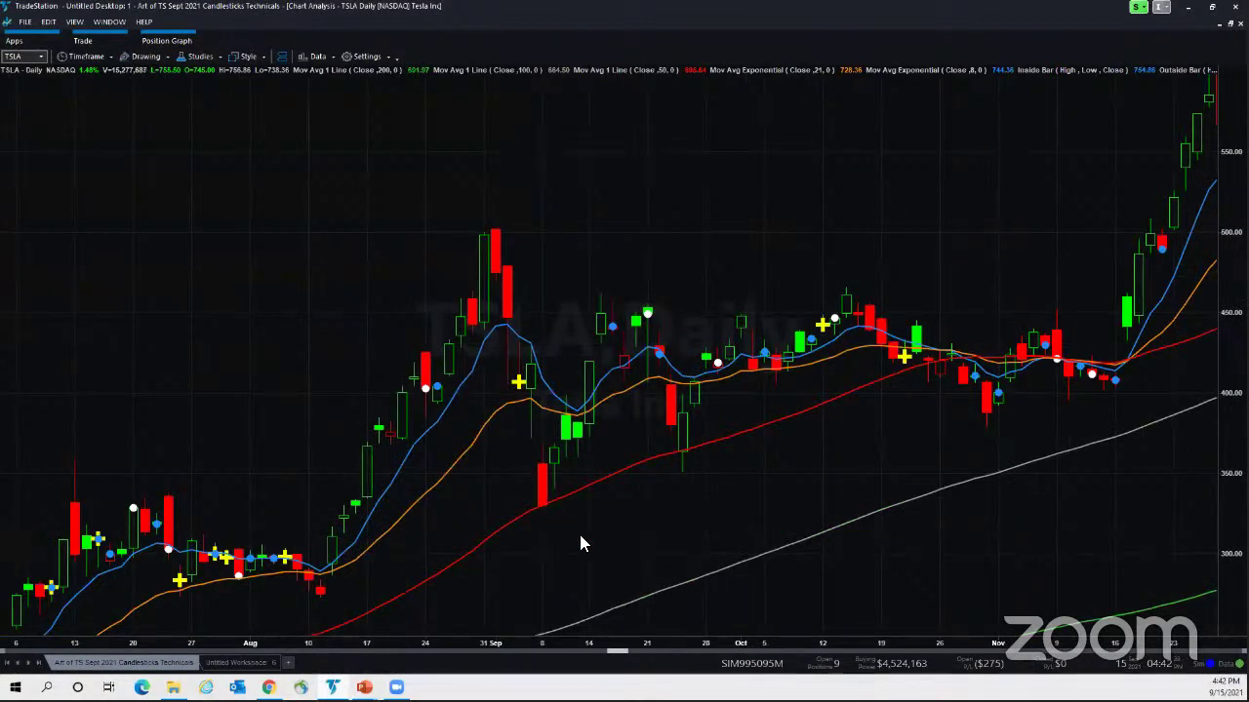
pyautogui.moveTo(546, 543)
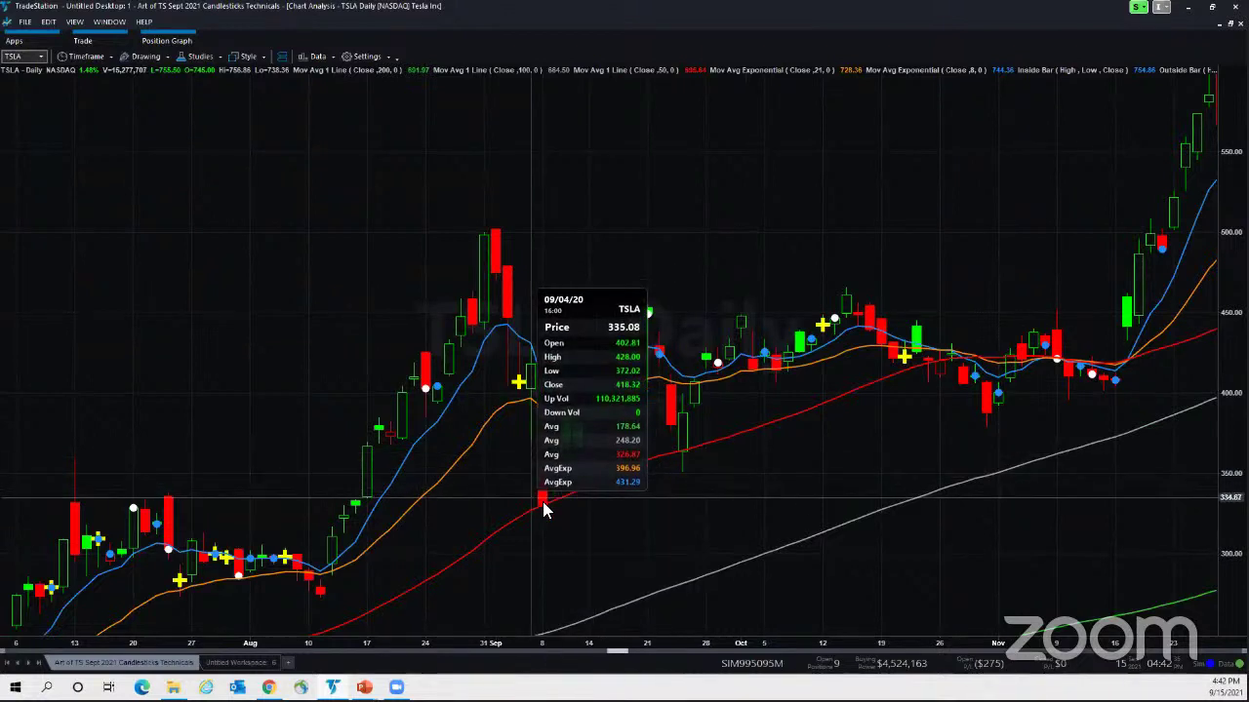
pyautogui.moveTo(537, 497); pyautogui.dragTo(715, 472)
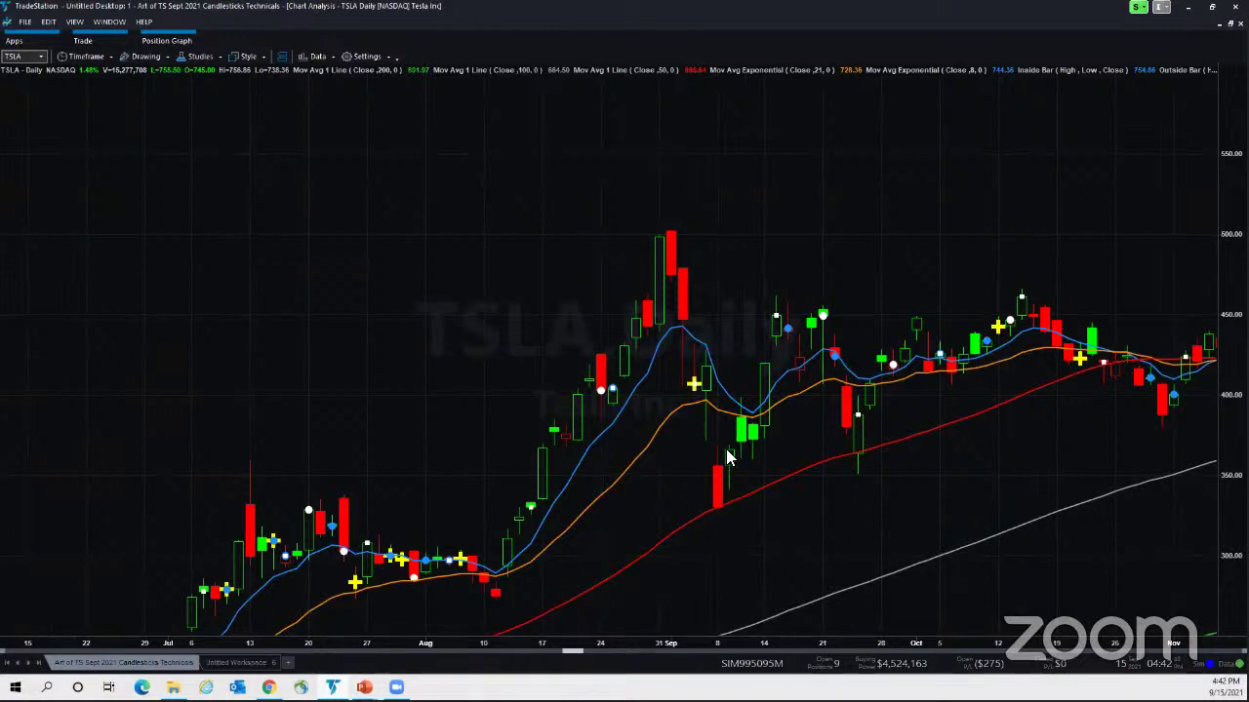
pyautogui.moveTo(321, 502)
pyautogui.moveTo(695, 624)
pyautogui.moveTo(649, 624); pyautogui.dragTo(969, 617)
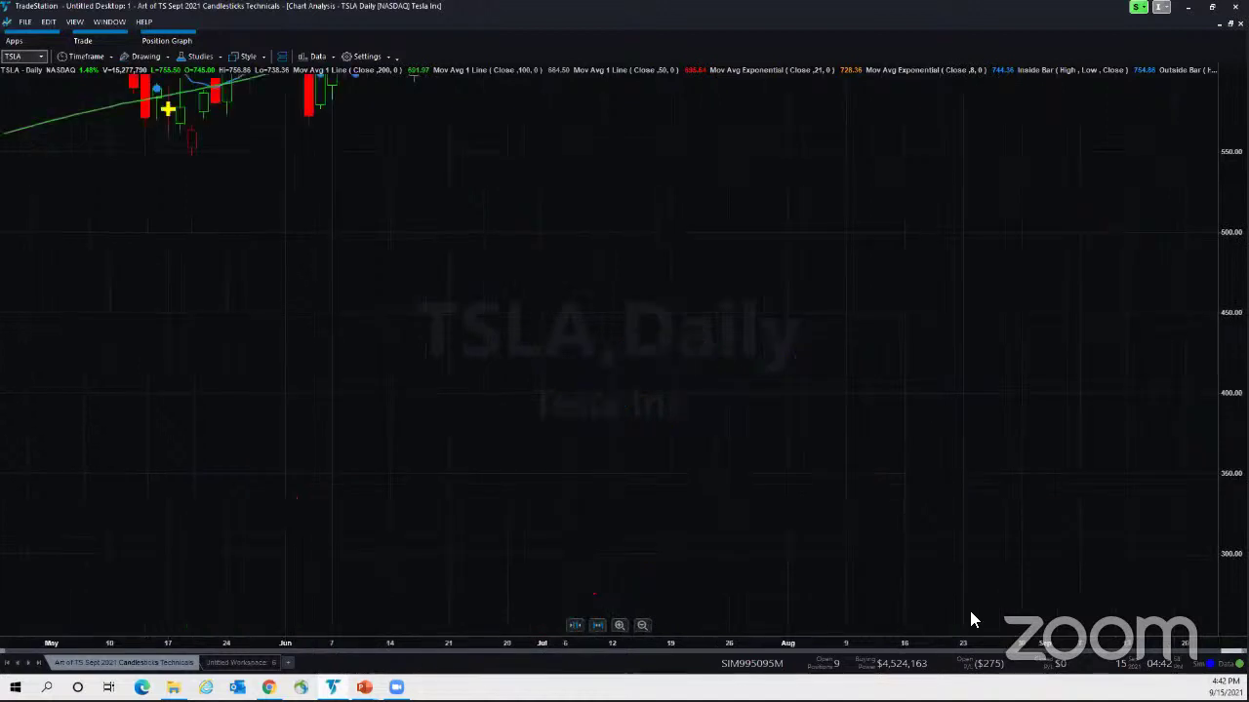
pyautogui.click(640, 624)
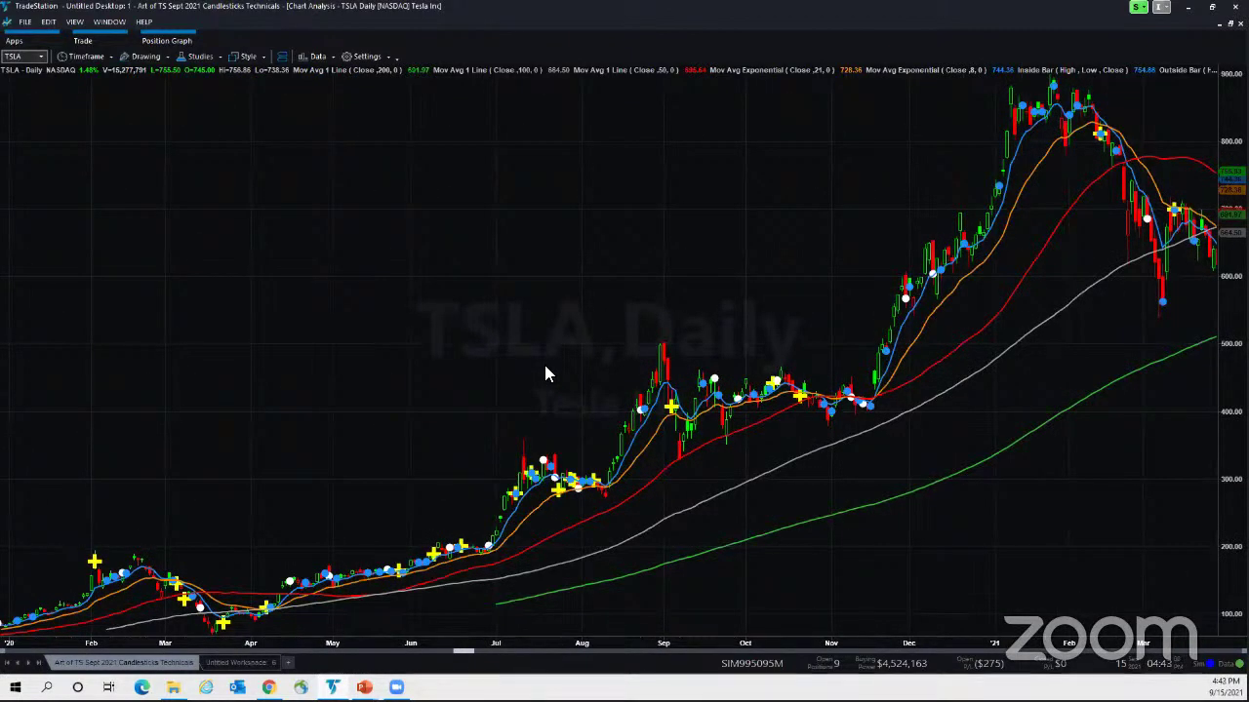
# - Load FB in the daily chart and examine the mid-January 2021 candles around the 200-day moving average up close
pyautogui.write('fb')
pyautogui.press('Return')
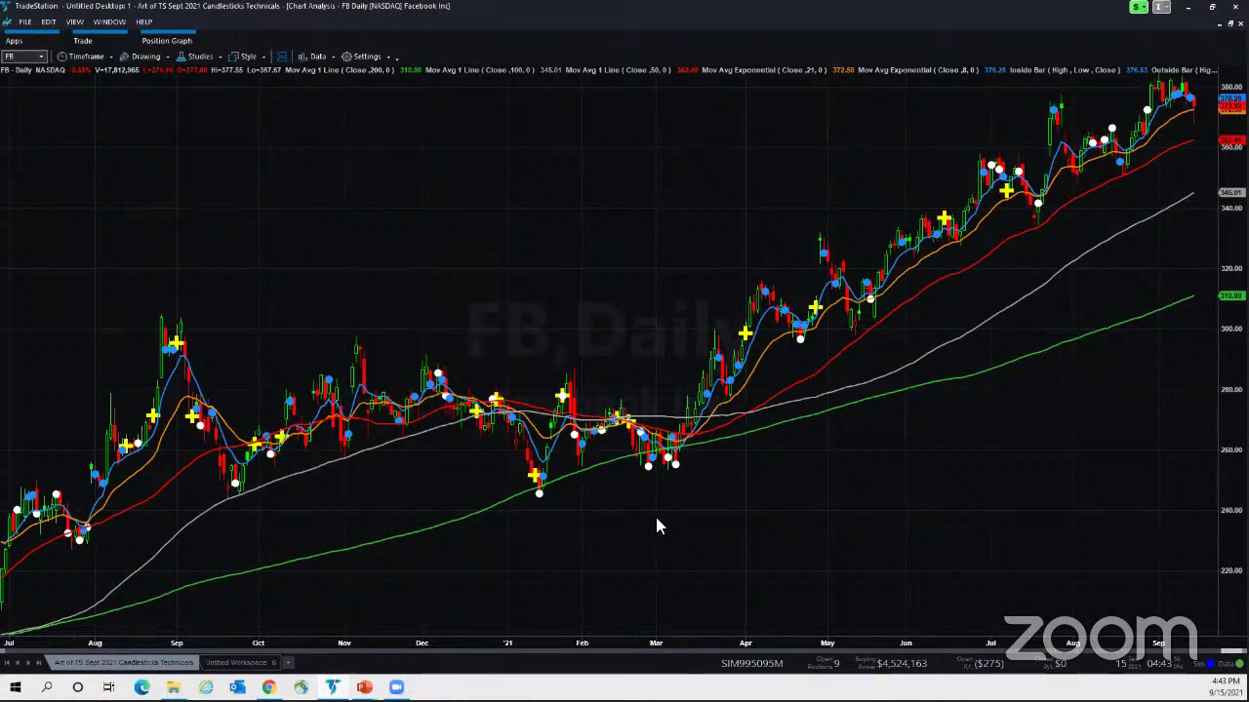
pyautogui.moveTo(530, 532)
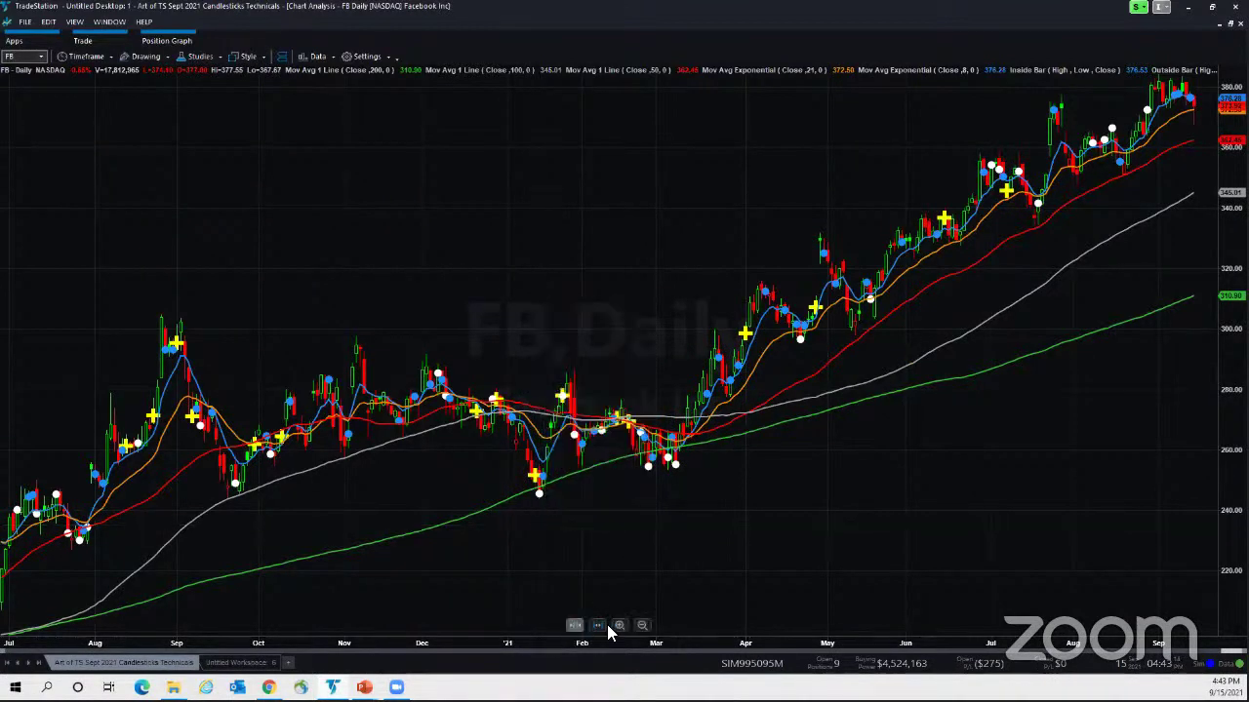
pyautogui.click(619, 625)
pyautogui.moveTo(399, 301); pyautogui.dragTo(727, 542)
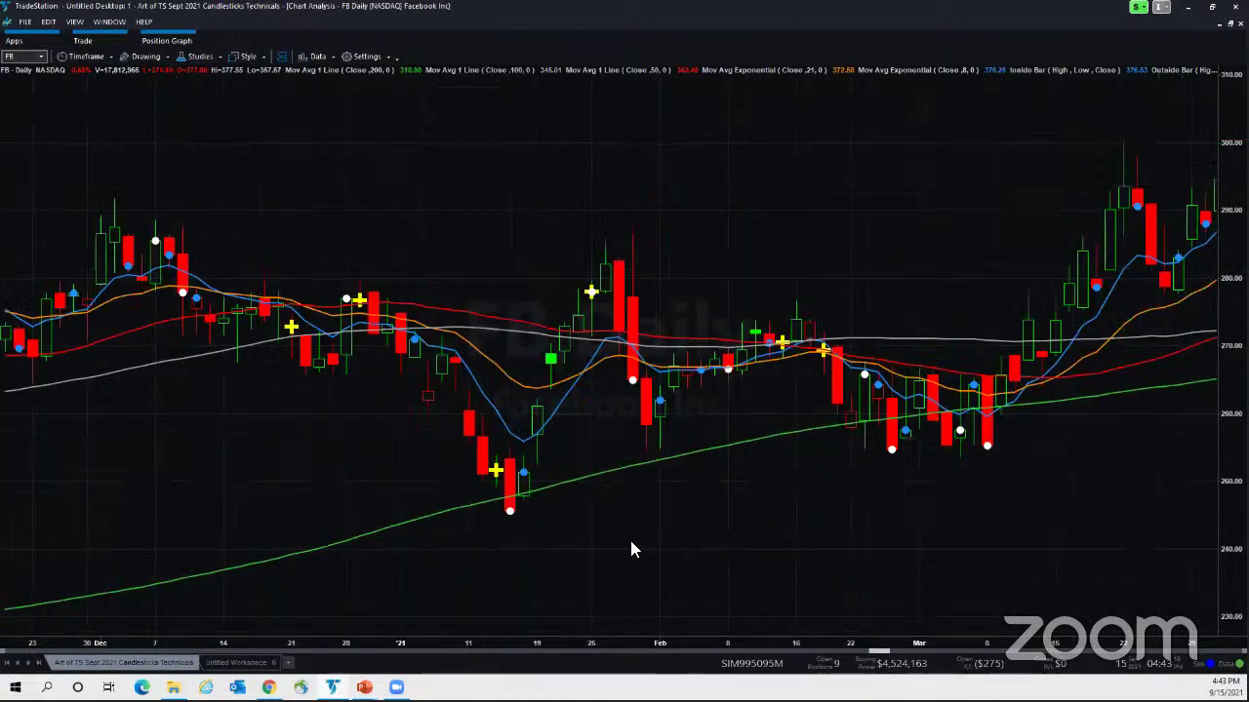
pyautogui.doubleClick(514, 552)
pyautogui.click(530, 517)
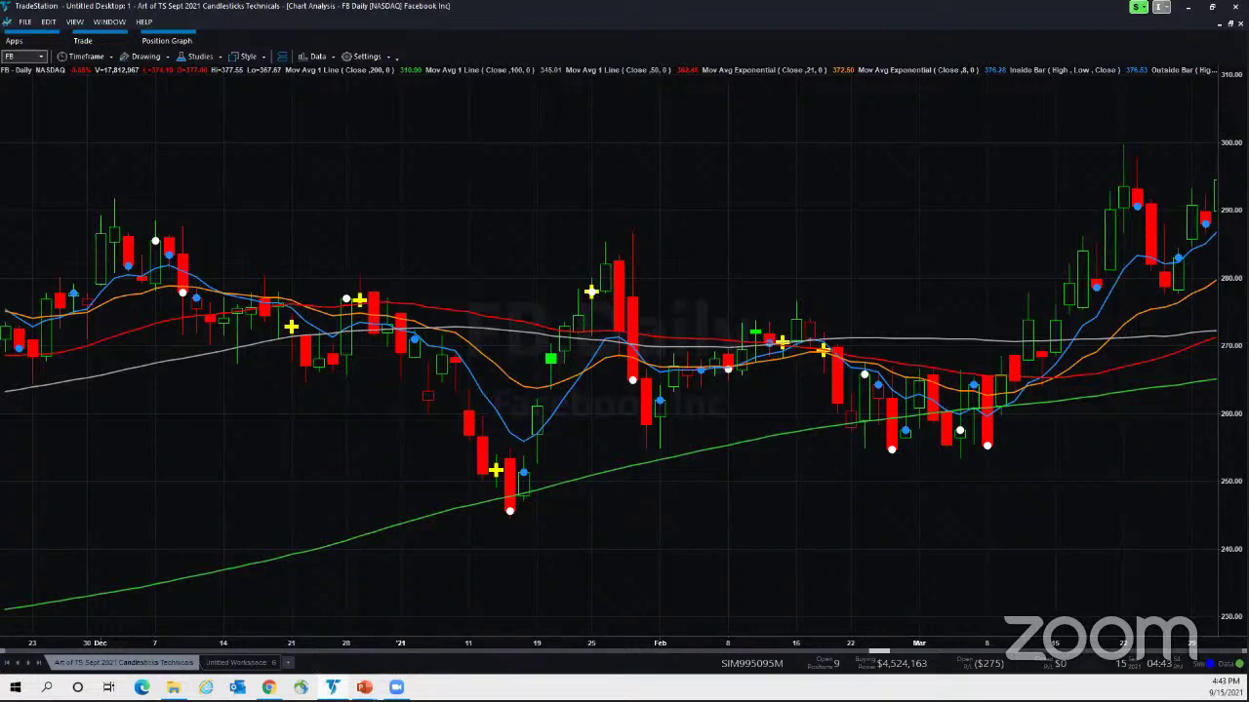
# - Switch to the slide presentation, advance from the Kicker slide to the Hammer slide, and return to TradeStation
pyautogui.hotkey('alt', 'Tab')
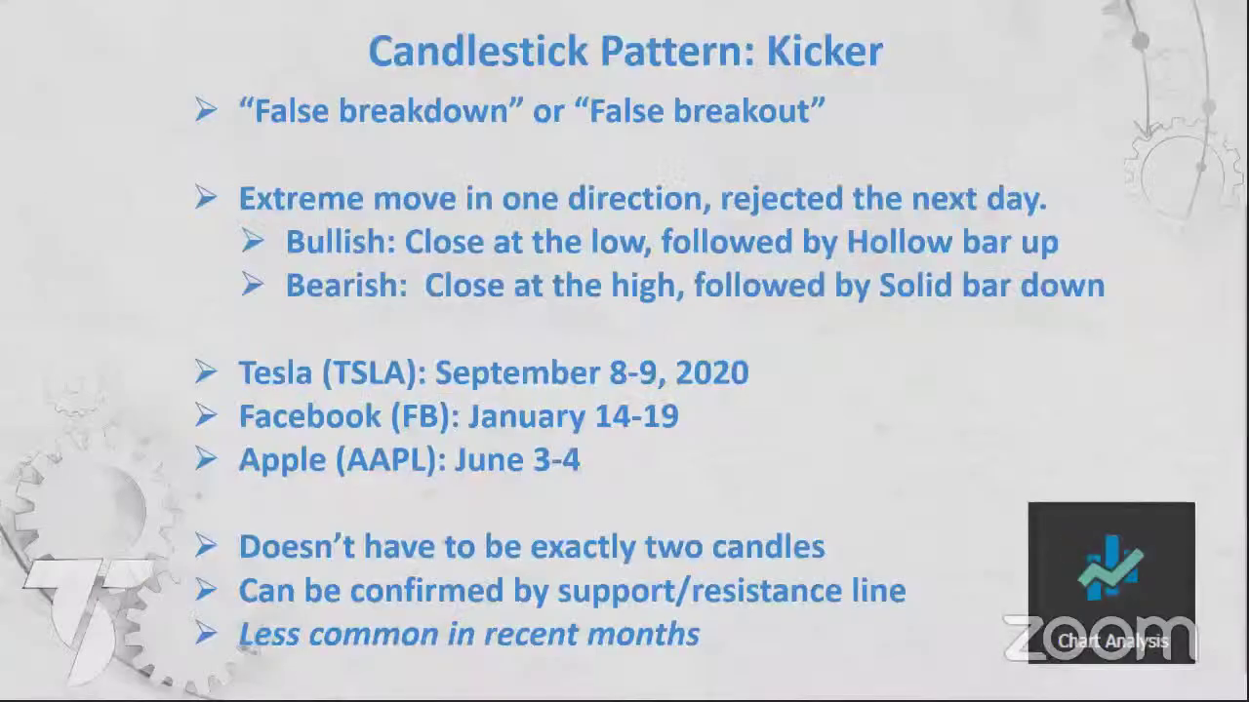
pyautogui.press('Right')
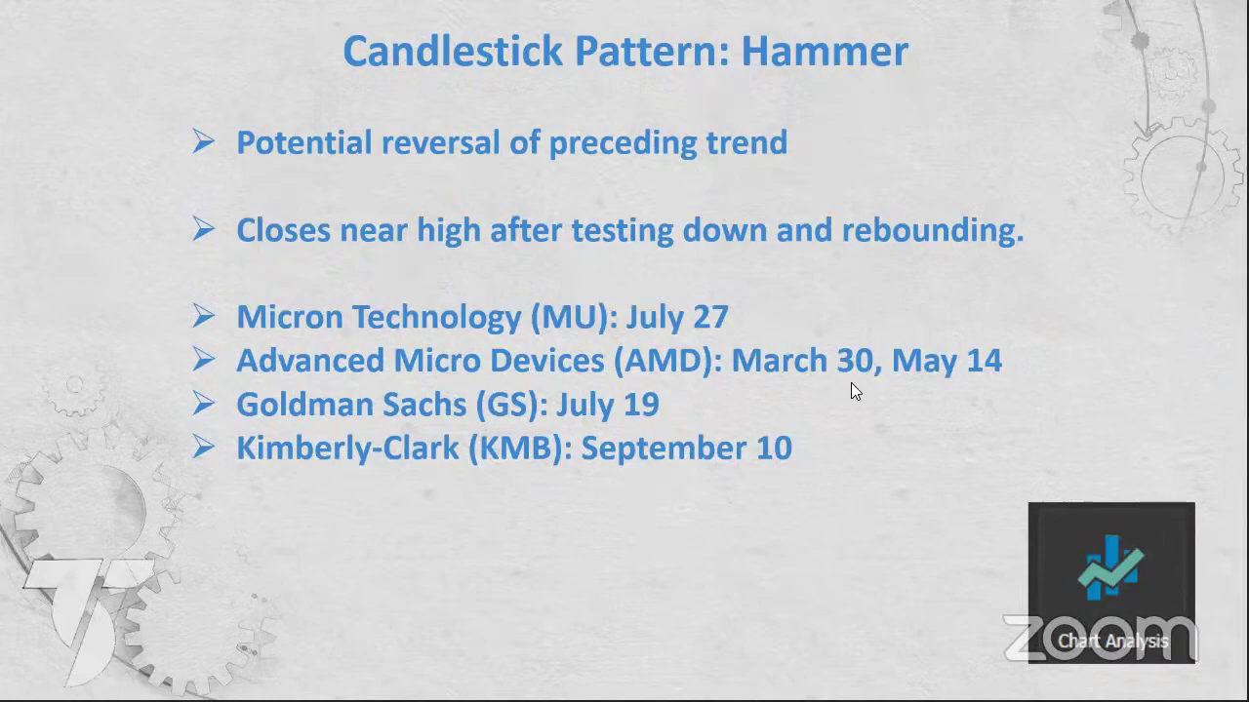
pyautogui.hotkey('alt', 'Tab')
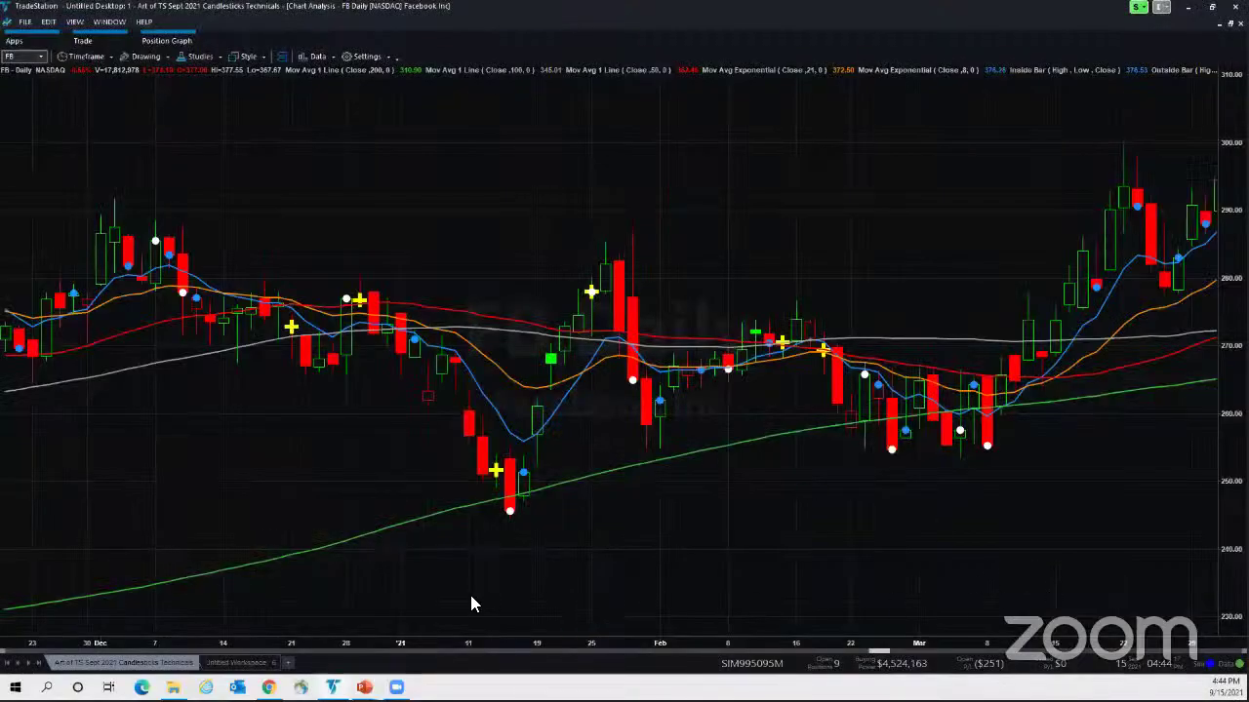
# - Load MU in the daily chart, examine the July 27 hammer candle up close, and restore the wider view
pyautogui.click(639, 625)
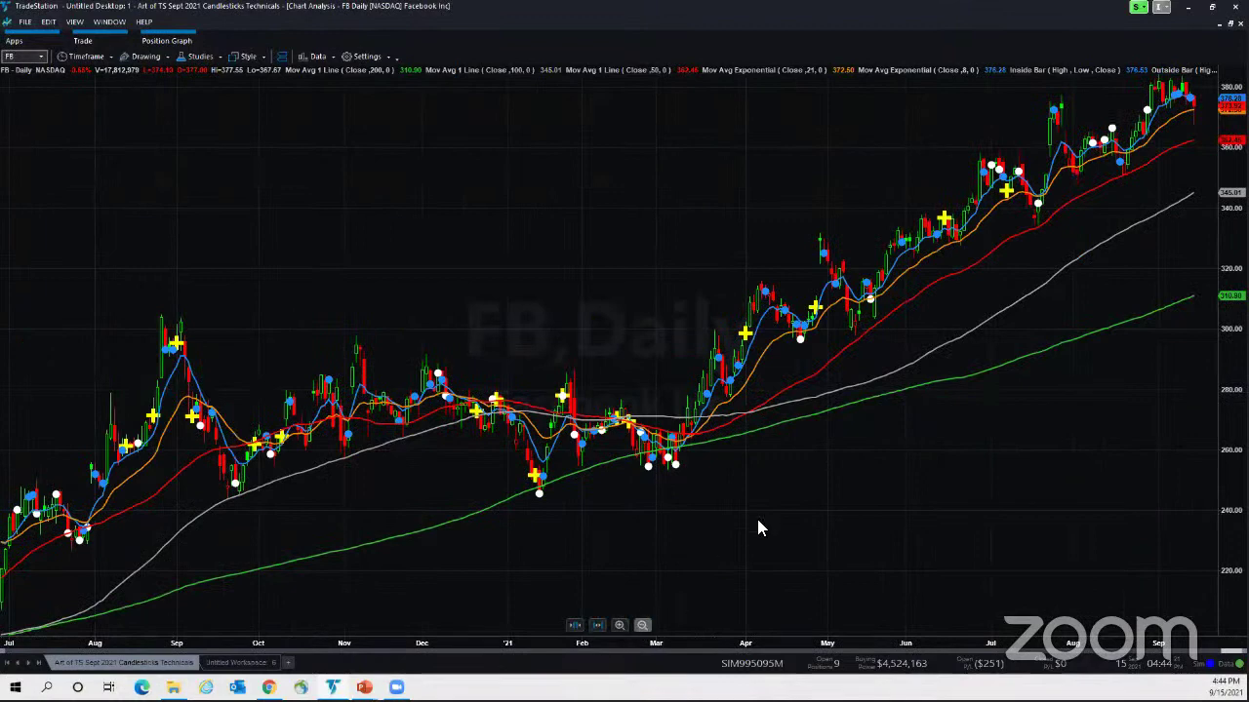
pyautogui.write('MU')
pyautogui.press('Return')
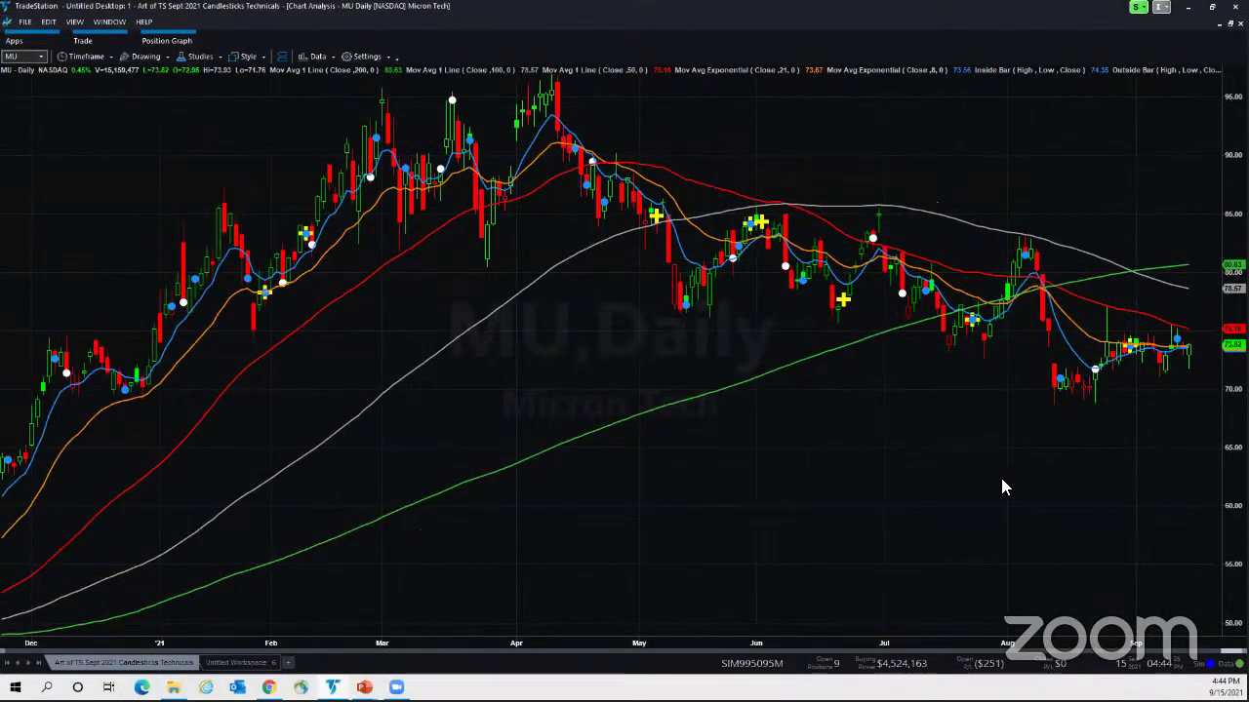
pyautogui.moveTo(988, 491)
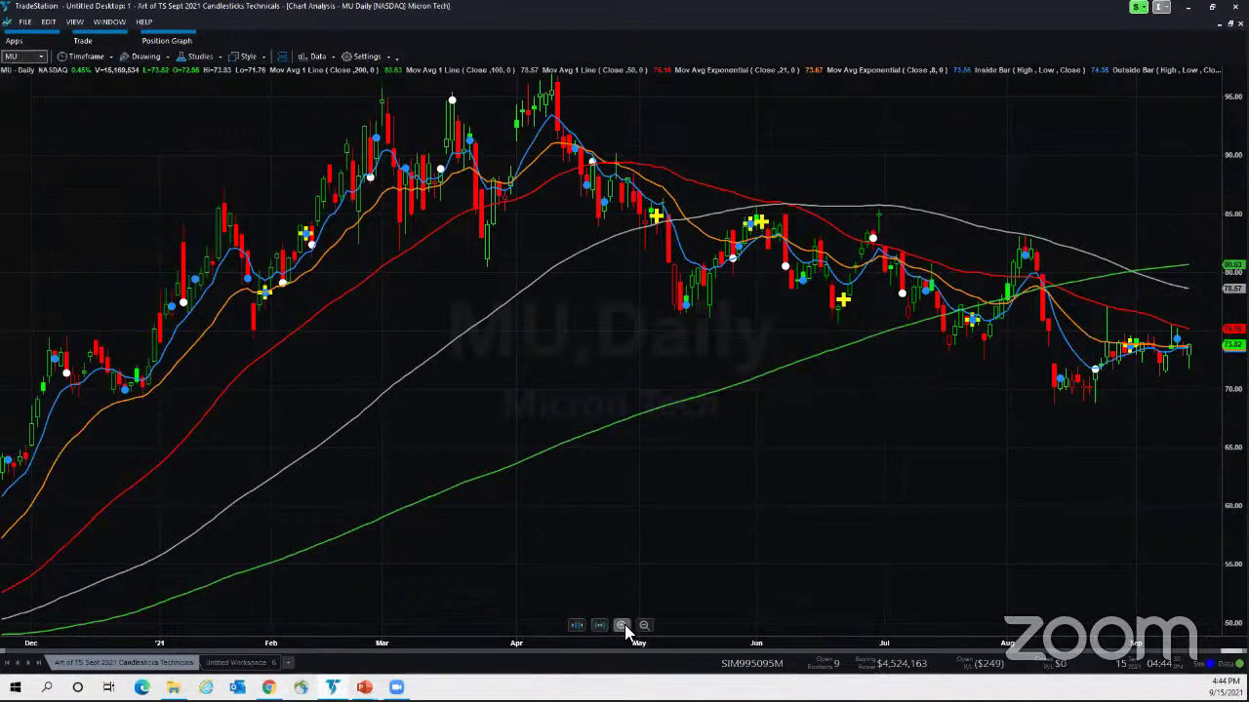
pyautogui.click(622, 625)
pyautogui.moveTo(931, 280); pyautogui.dragTo(1063, 389)
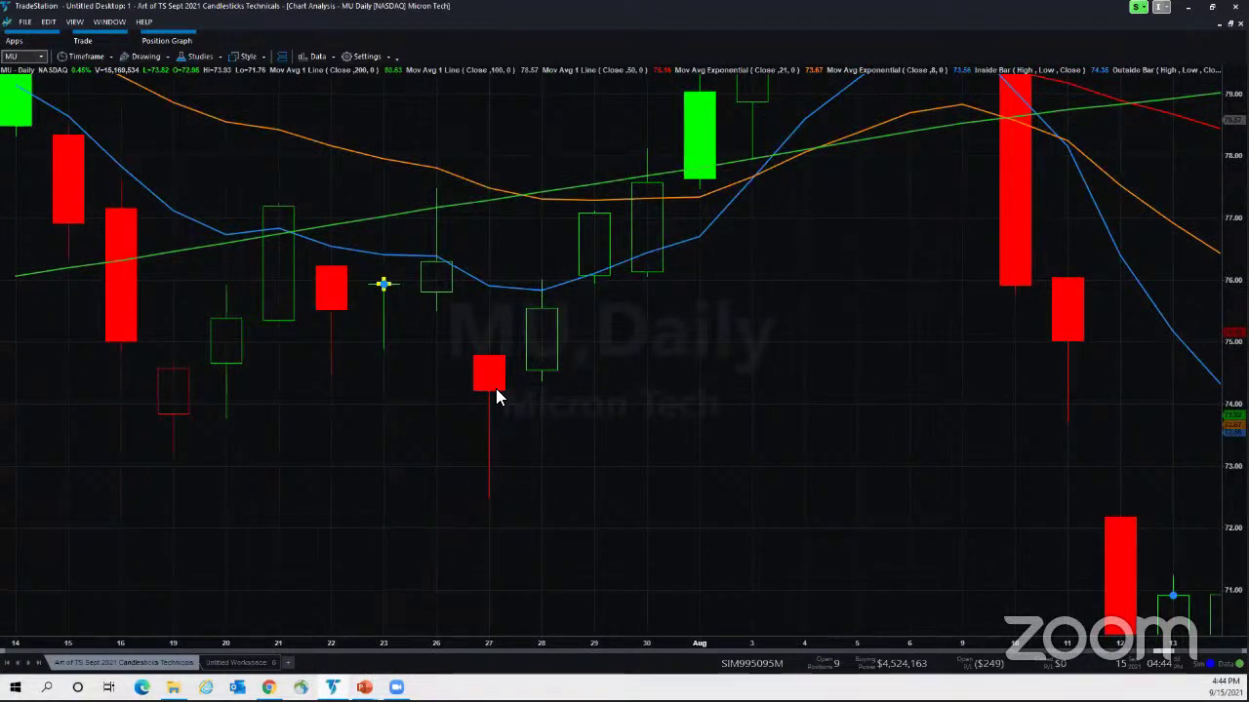
pyautogui.moveTo(587, 604)
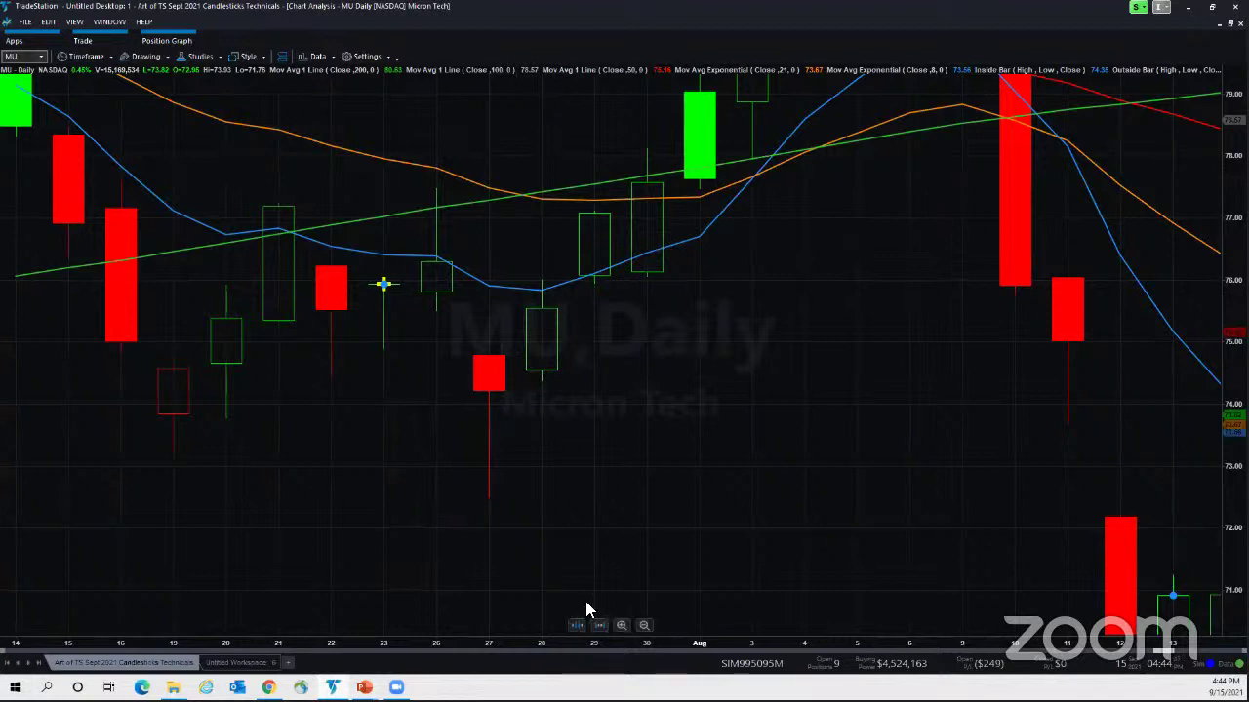
pyautogui.click(644, 625)
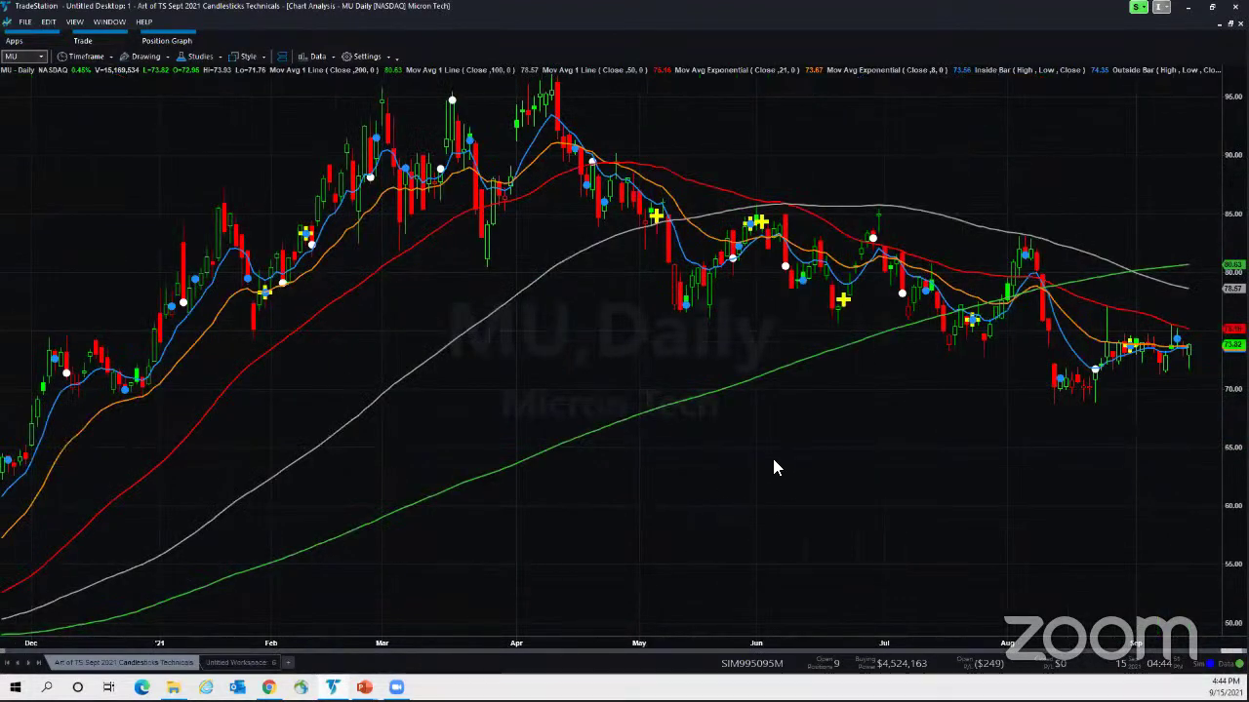
# - Load GS in the daily chart and examine the mid-July candles near the 100-day moving average
pyautogui.write('GS')
pyautogui.press('Return')
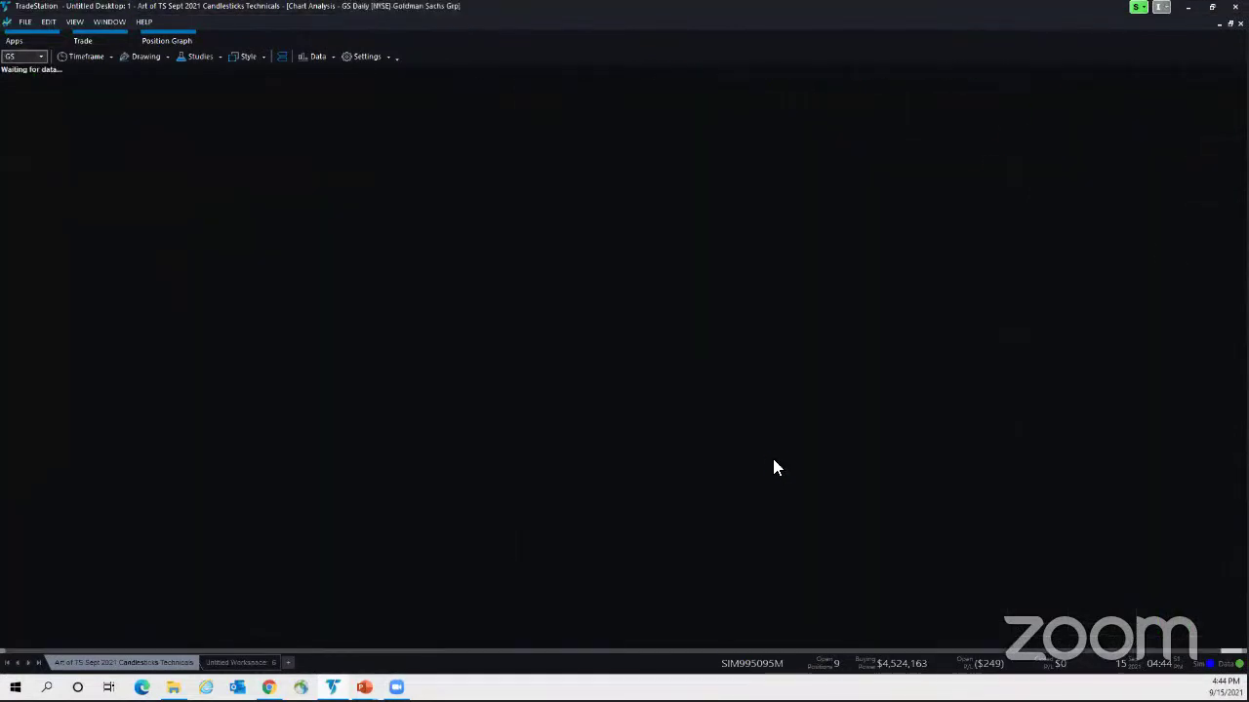
pyautogui.moveTo(935, 306)
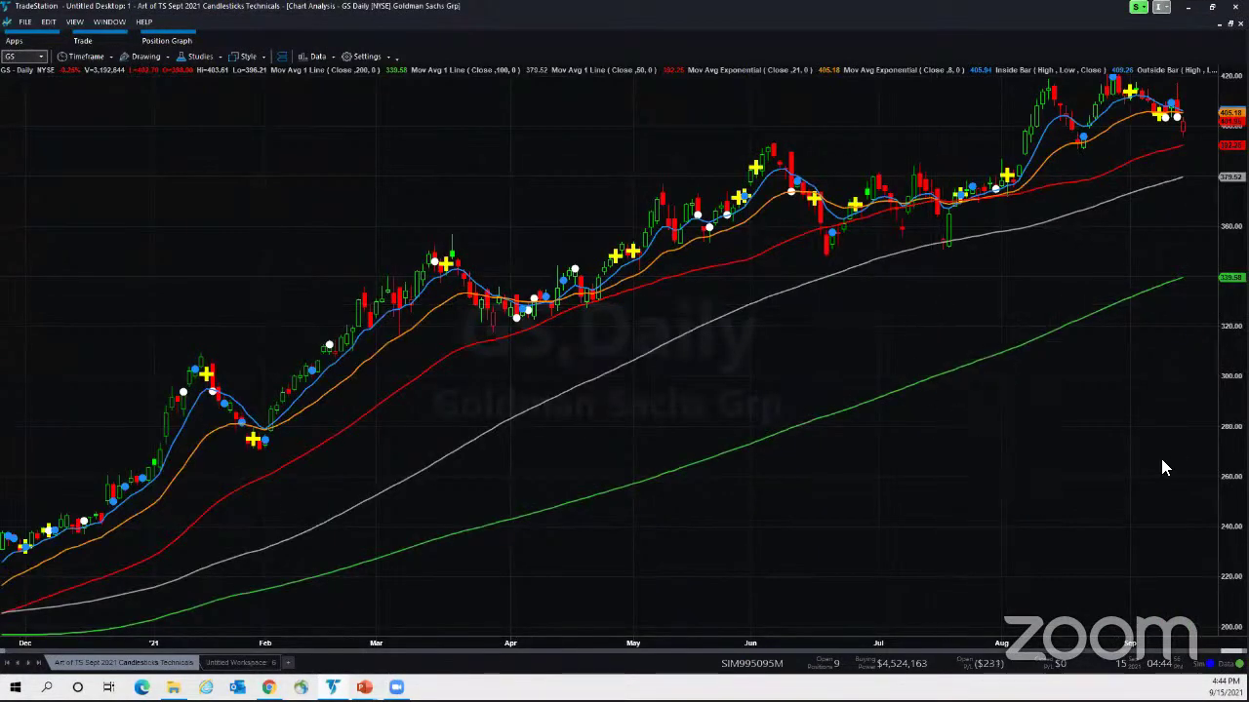
pyautogui.moveTo(942, 335)
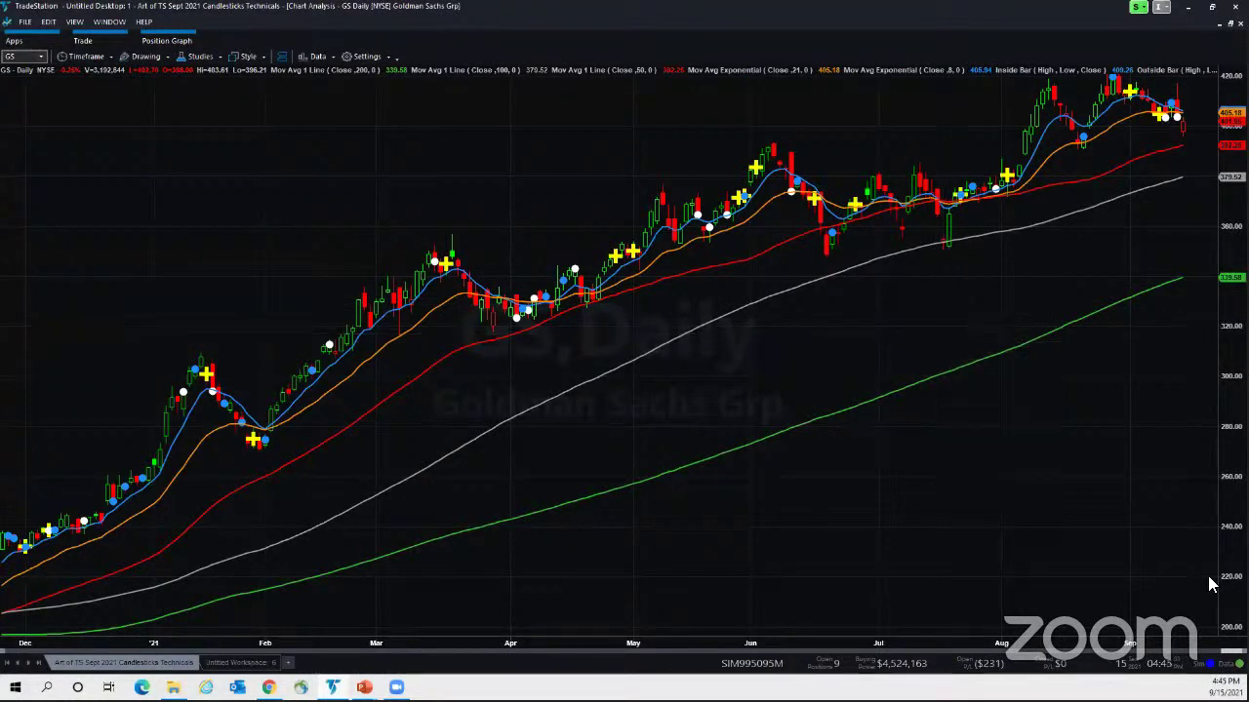
# - Switch to the slide presentation, advance to the Shooting Star slide, and return to TradeStation
pyautogui.hotkey('alt', 'Tab')
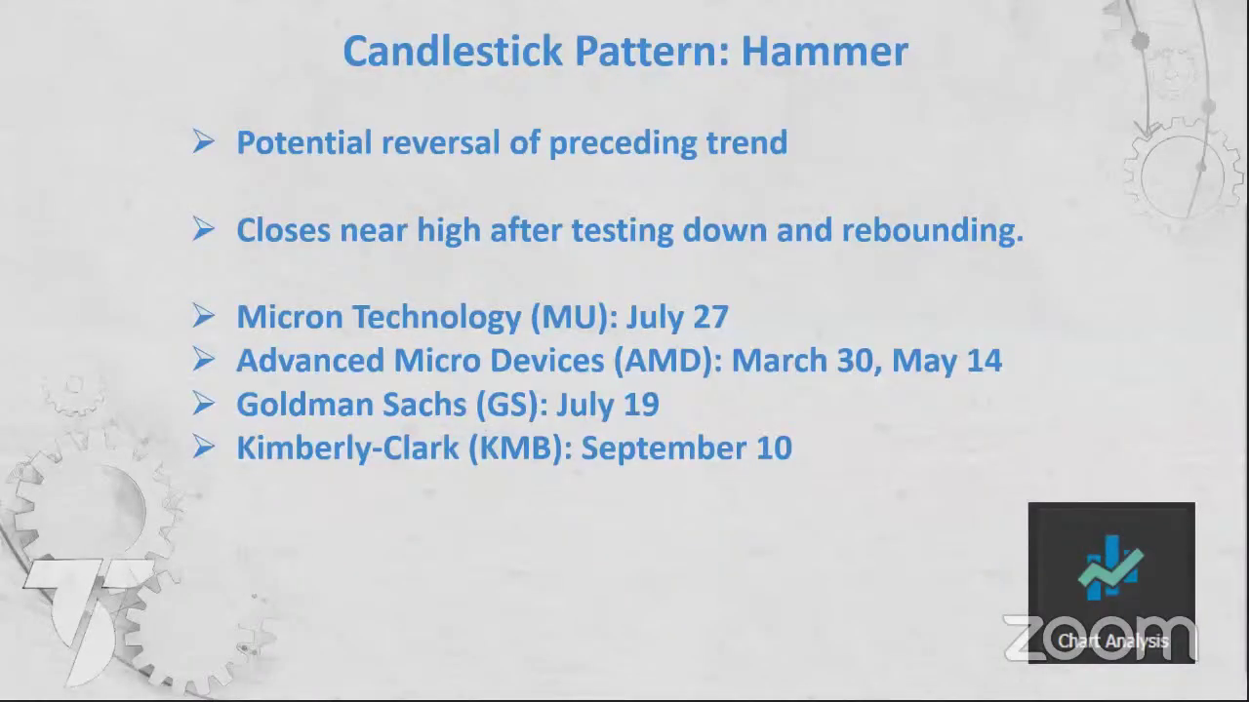
pyautogui.press('Right')
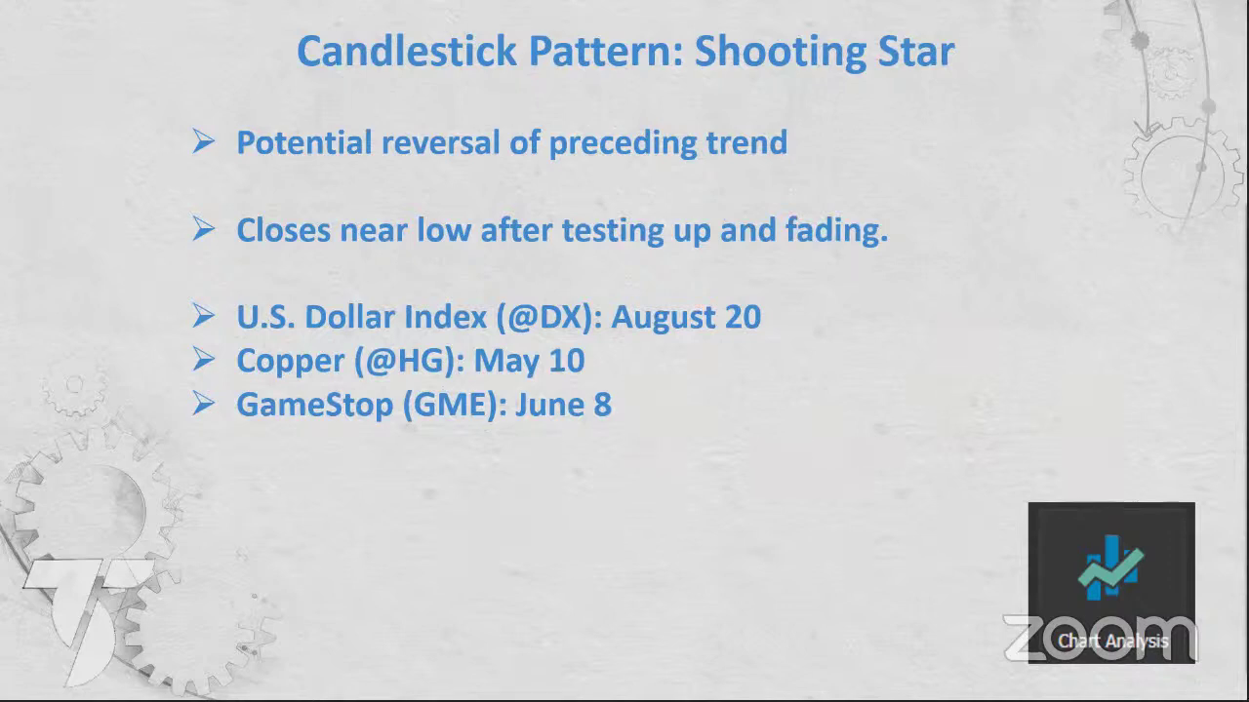
pyautogui.hotkey('alt', 'Tab')
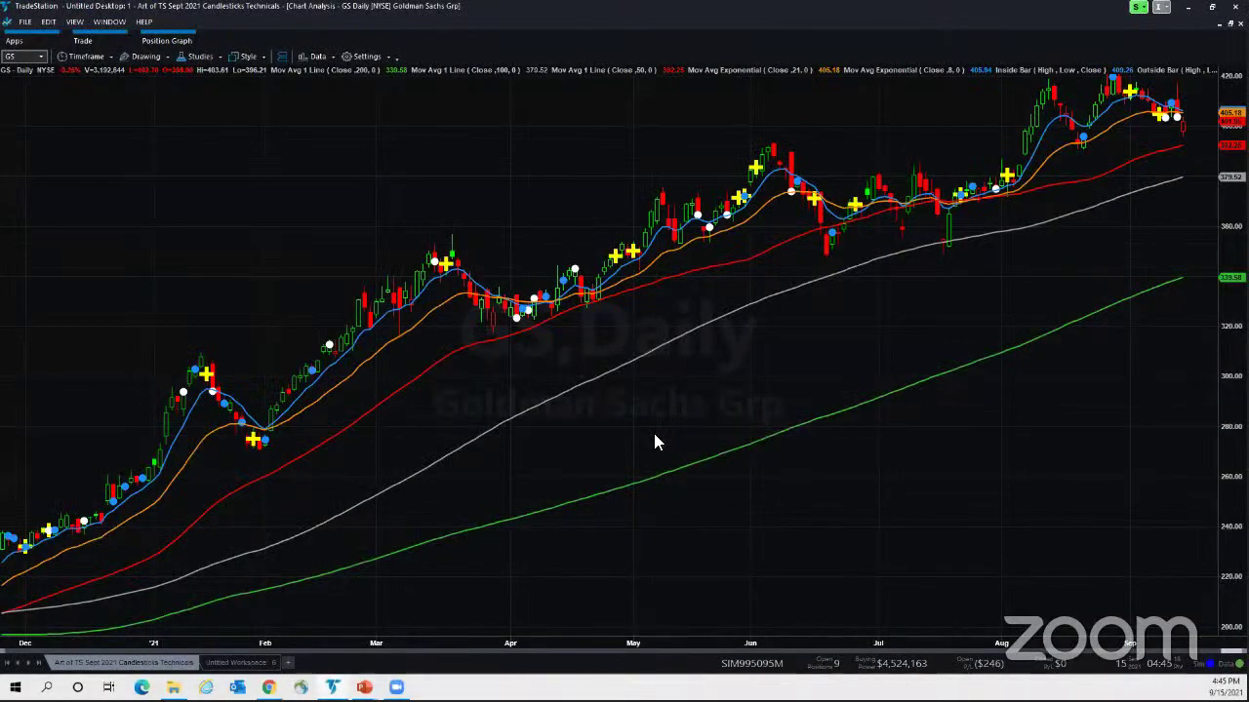
# - Load GME in the daily chart and examine the candles around its June high
pyautogui.write('GME')
pyautogui.press('Return')
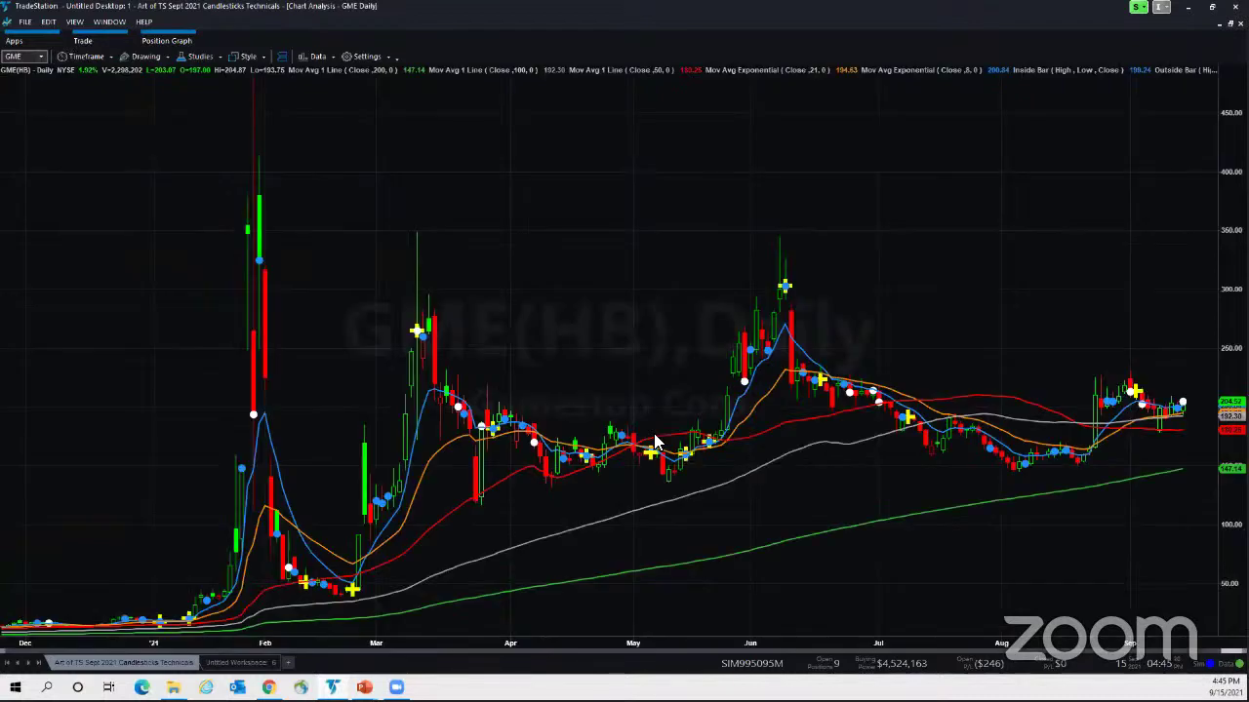
pyautogui.moveTo(863, 321)
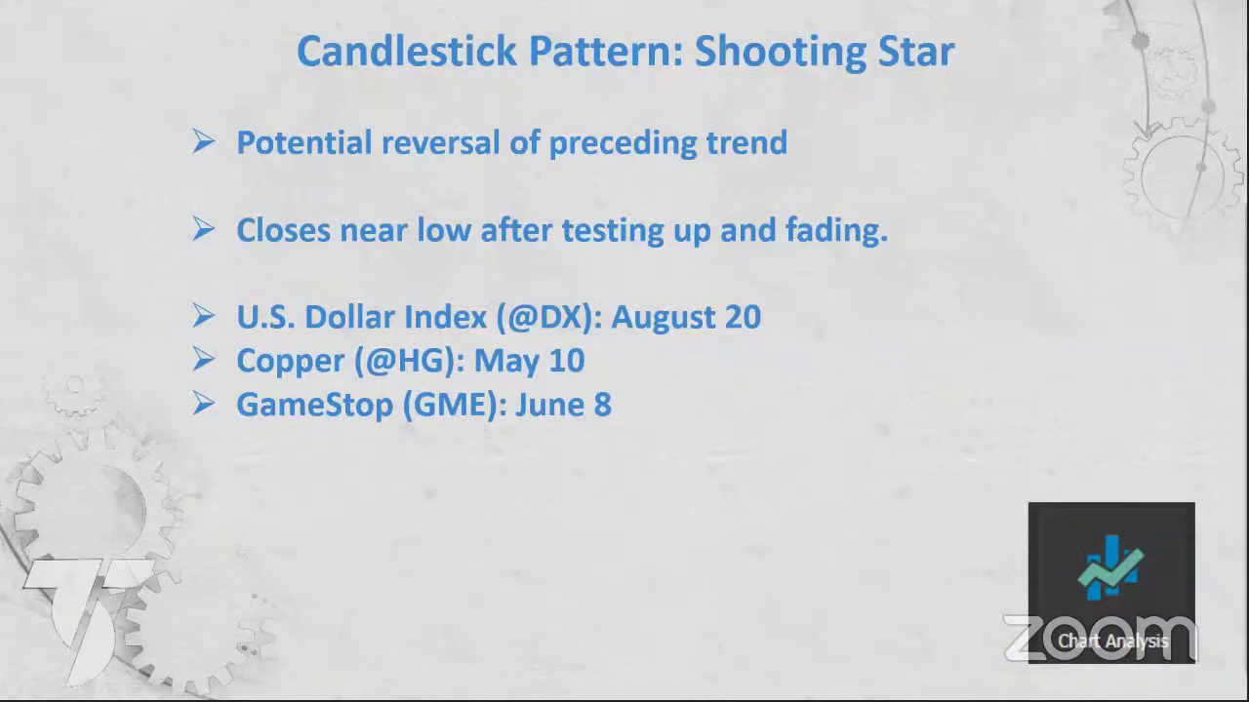
# - Present the Indicator vs ShowMe, Scanner vs RadarScreen, and Scan for Active Symbols slides in turn
pyautogui.press('Right')
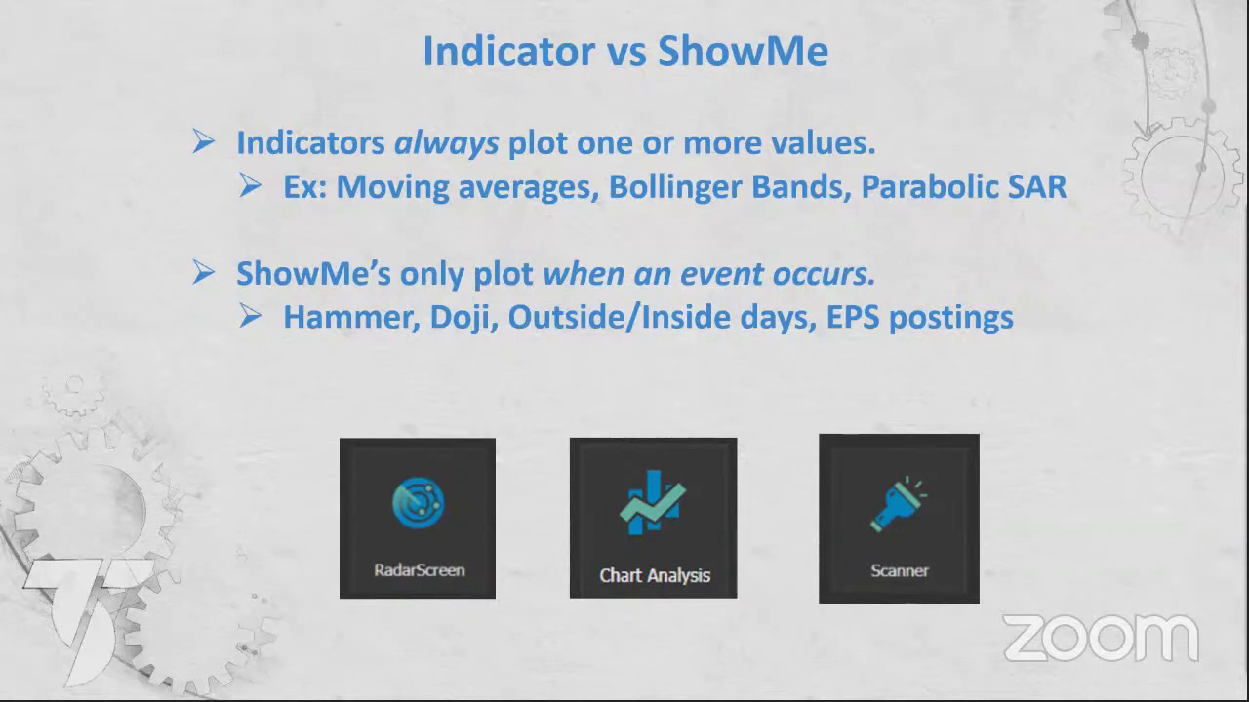
pyautogui.hotkey('alt', 'Tab')
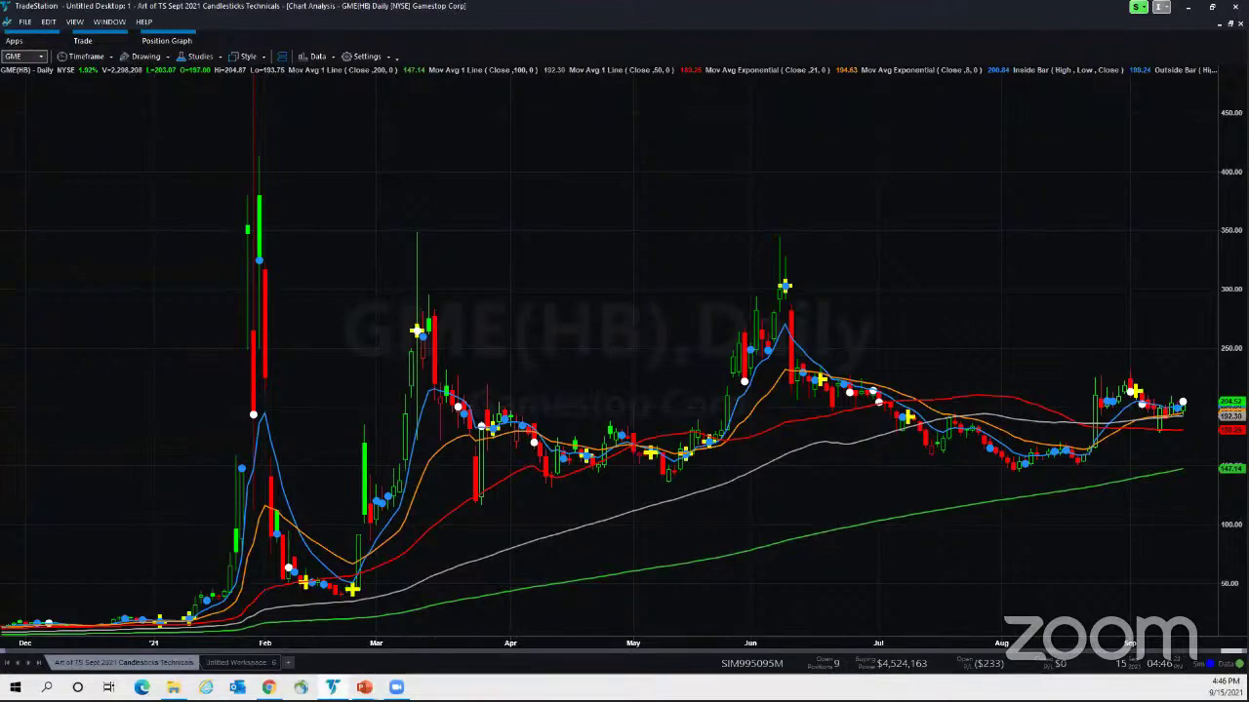
pyautogui.hotkey('alt', 'Tab')
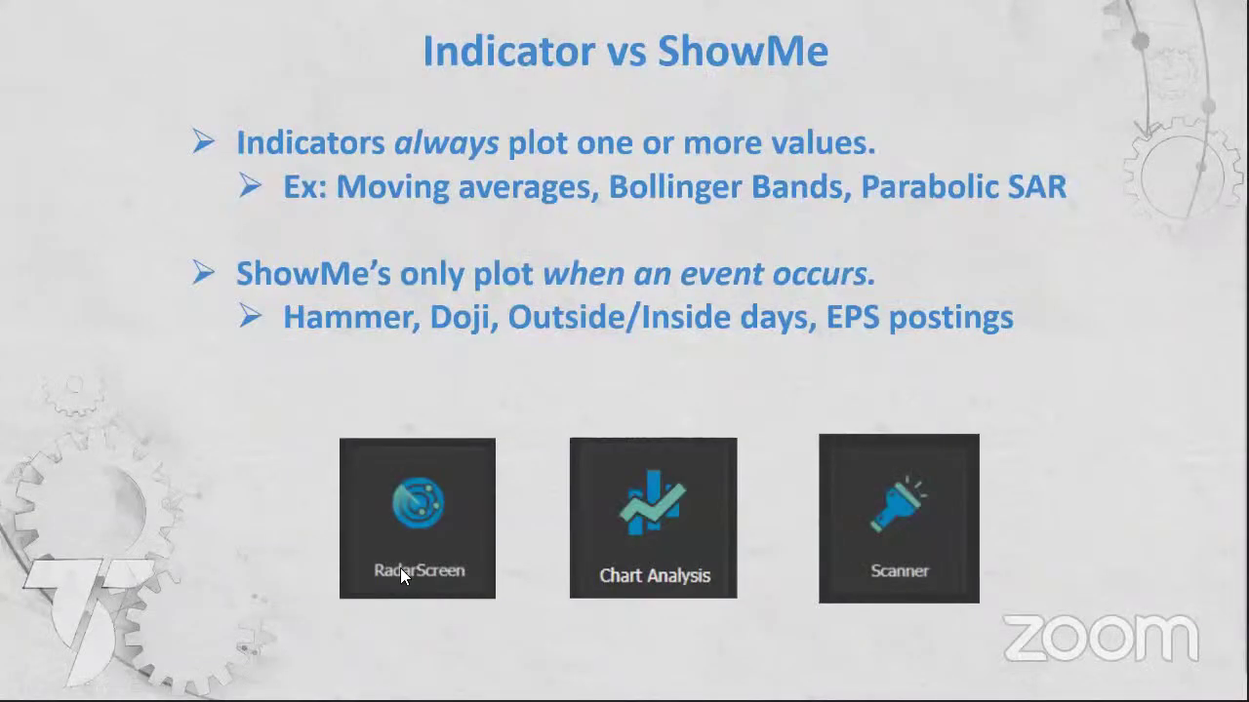
pyautogui.click(1163, 553)
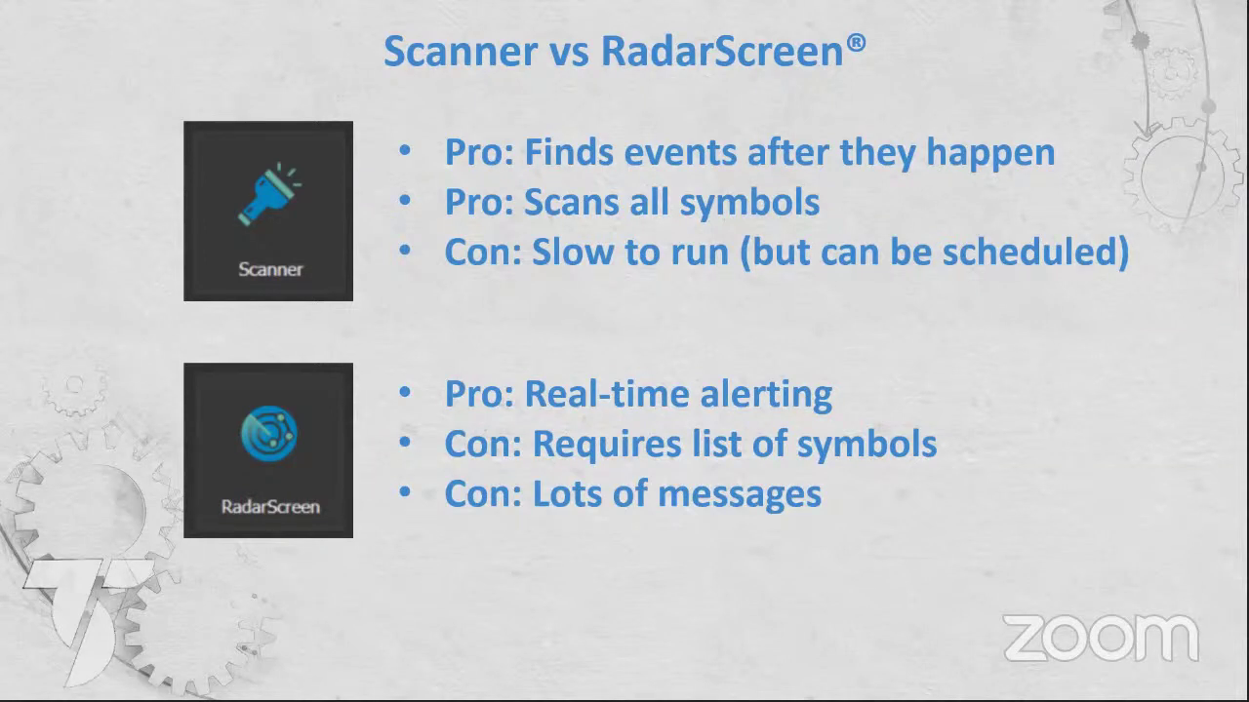
pyautogui.click(548, 431)
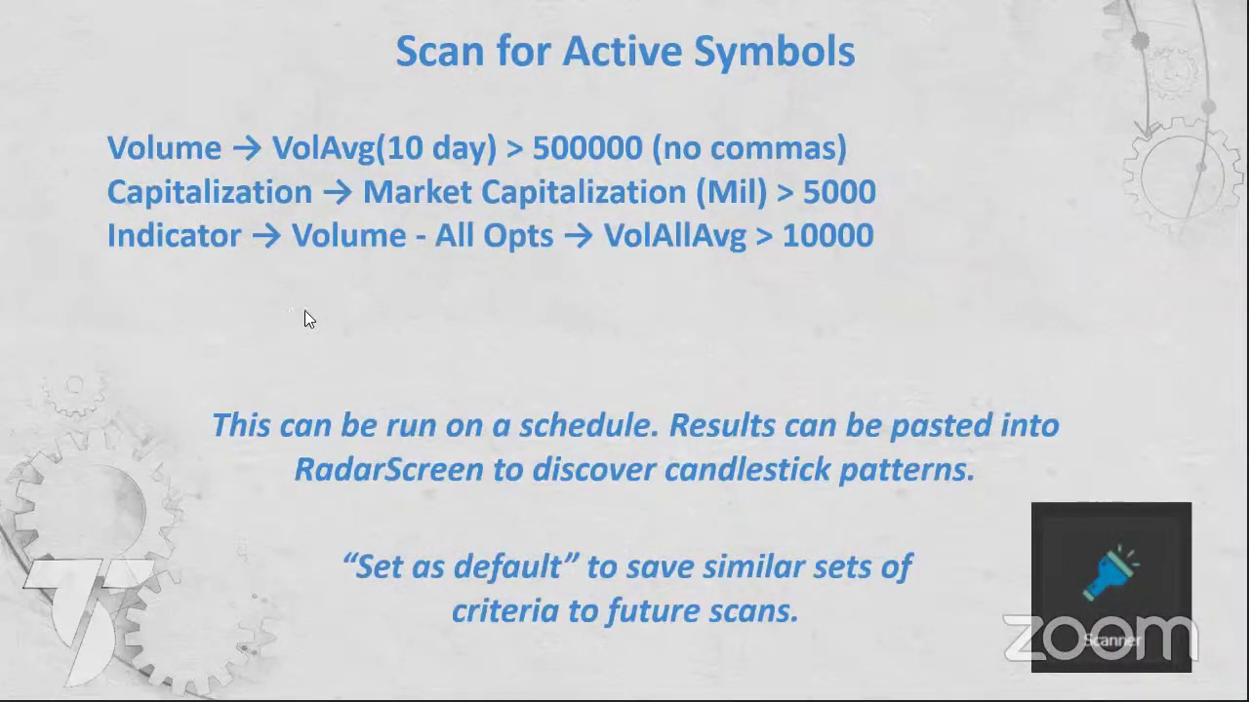
# - Switch from the slides to TradeStation and show the Art of TS Sept 2021 Candlesticks Technicals workspace in its multi-window layout
pyautogui.hotkey('alt', 'Tab')
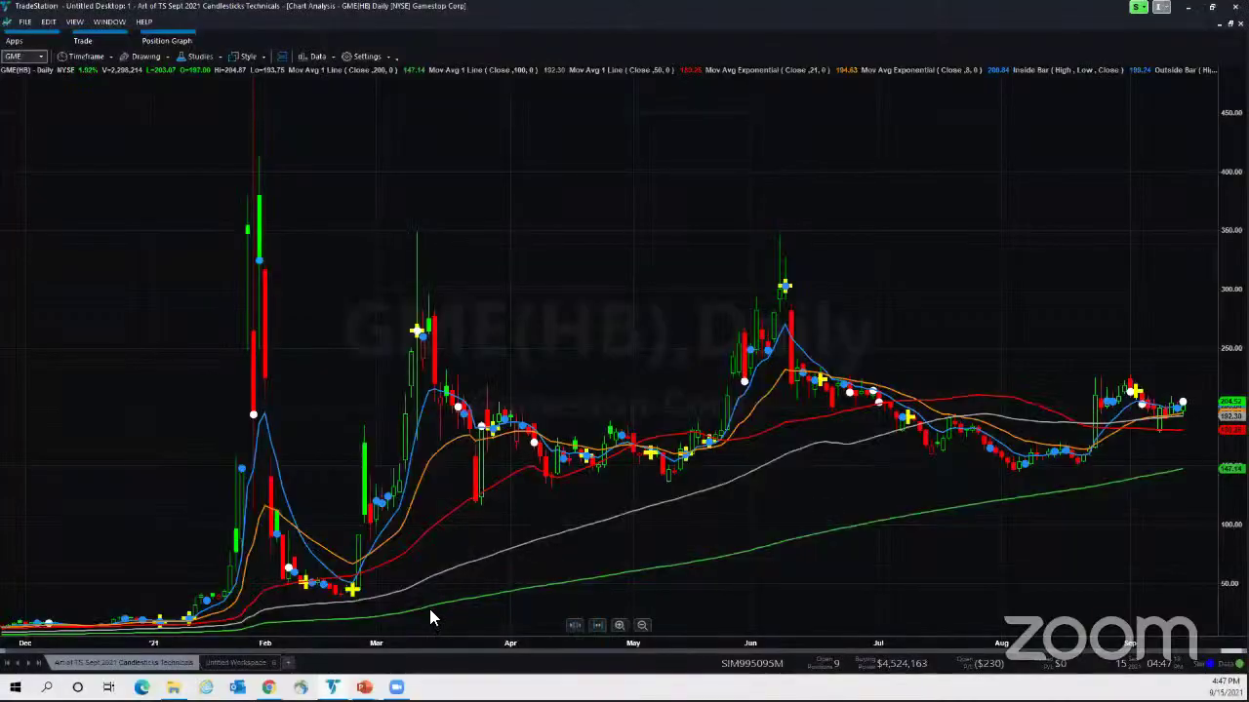
pyautogui.click(235, 663)
pyautogui.click(124, 663)
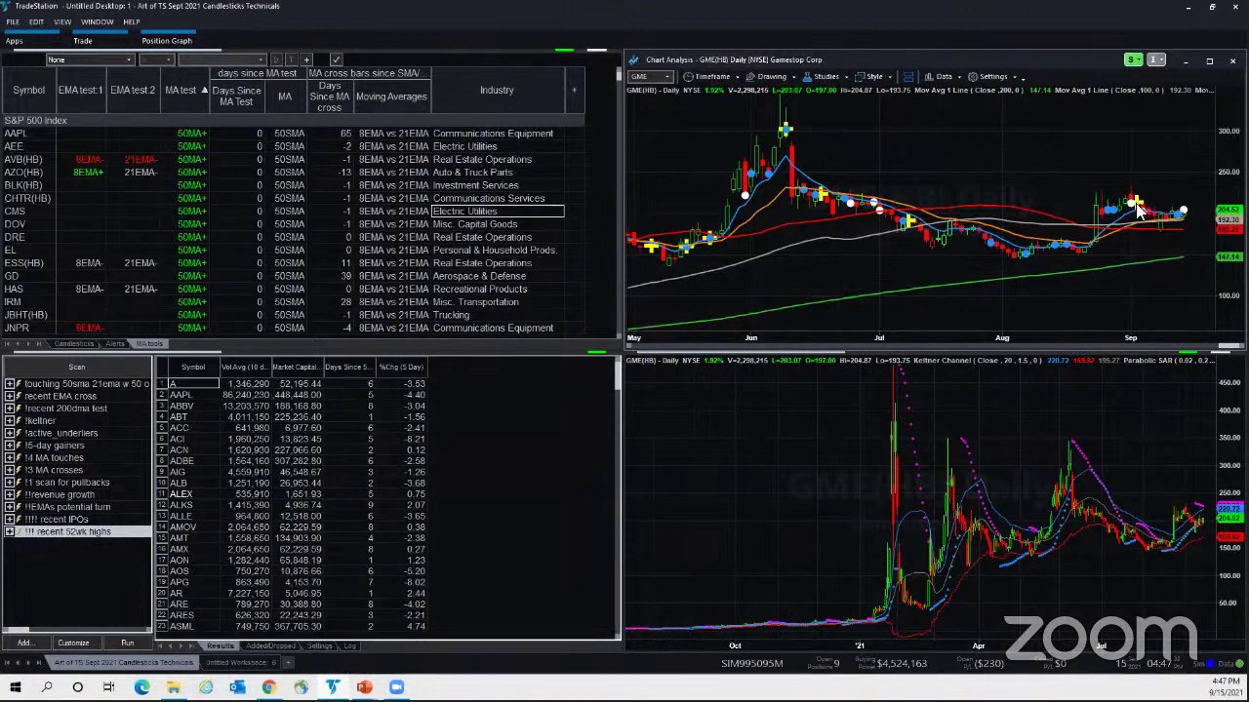
# - Examine the candlestick ShowMe studies available for the GME daily chart, without adding any
pyautogui.click(824, 78)
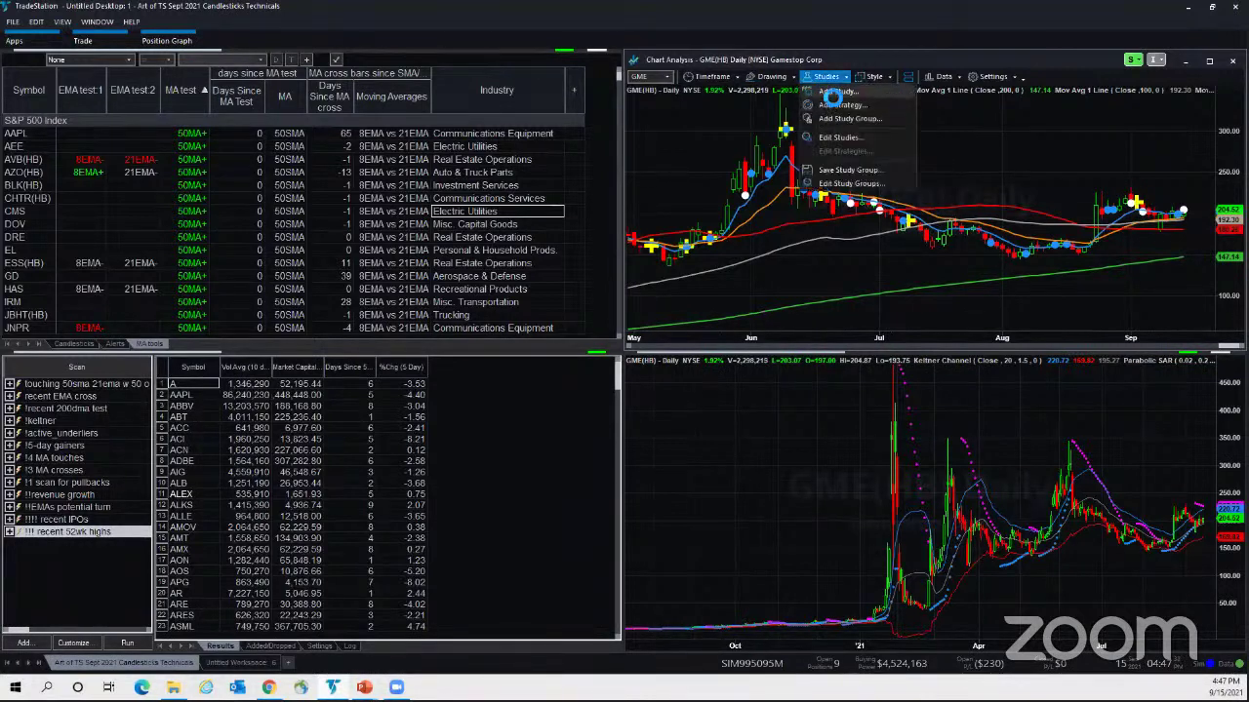
pyautogui.click(827, 92)
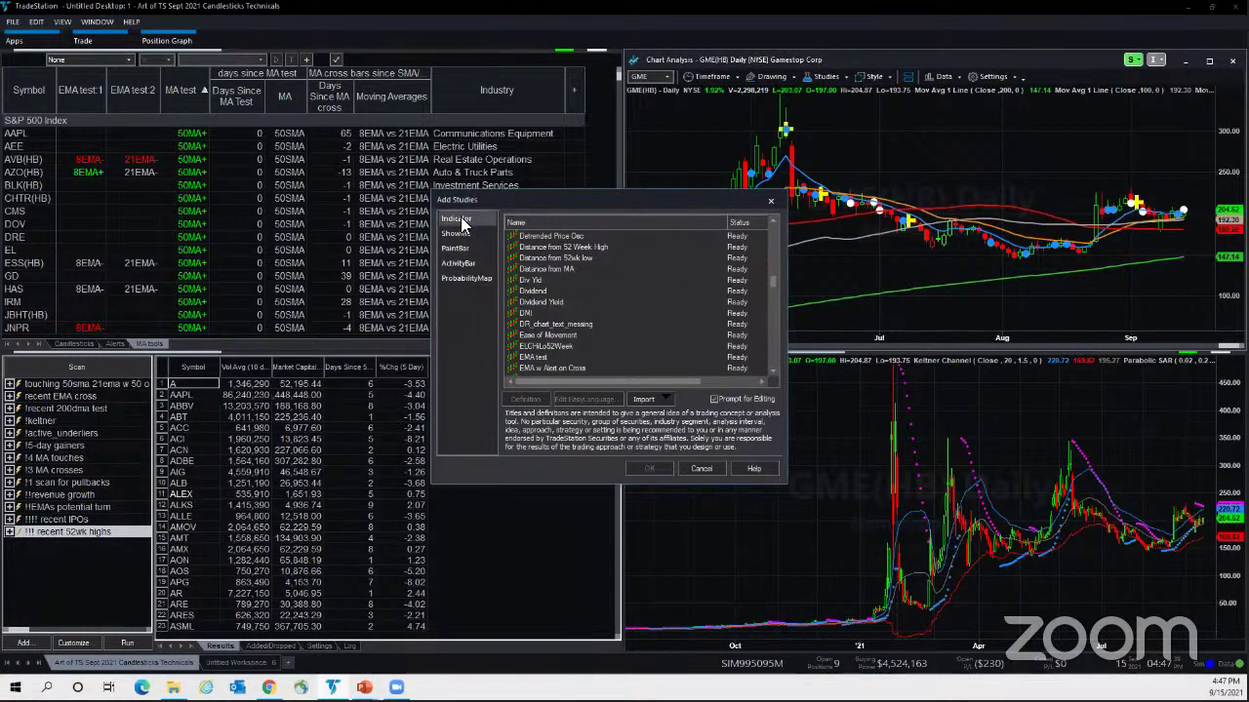
pyautogui.click(455, 234)
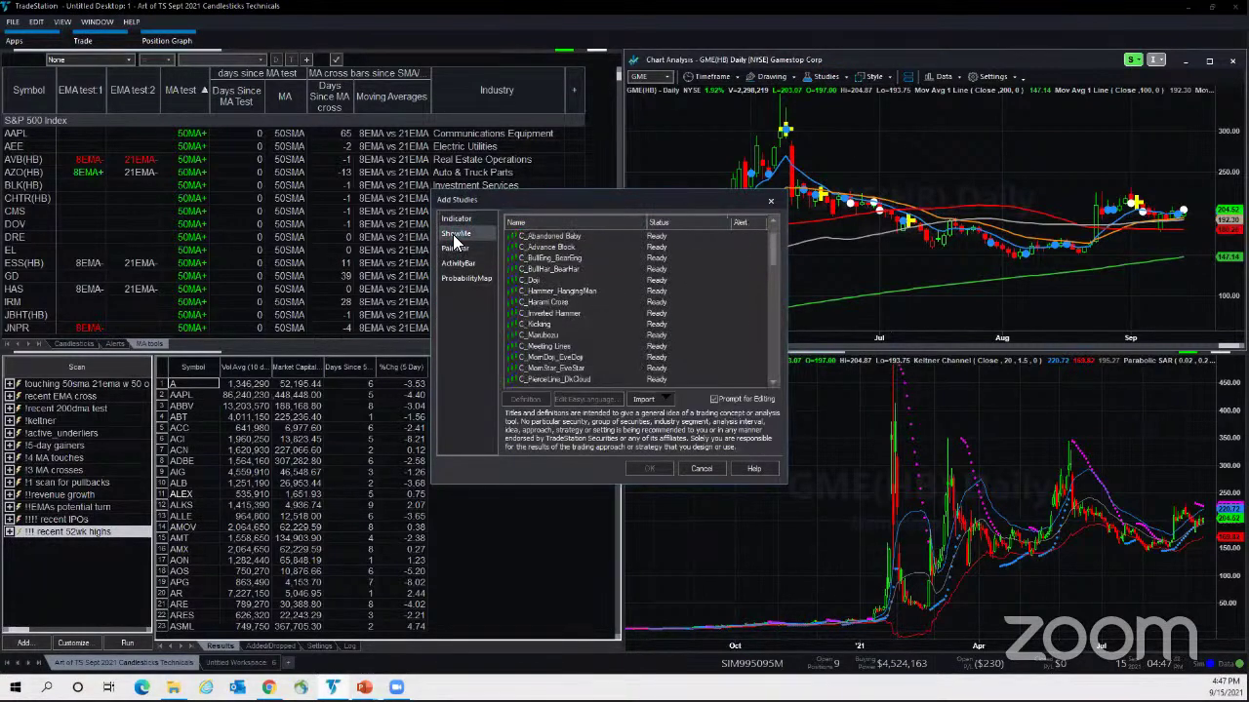
pyautogui.scroll(-3, 577, 328)
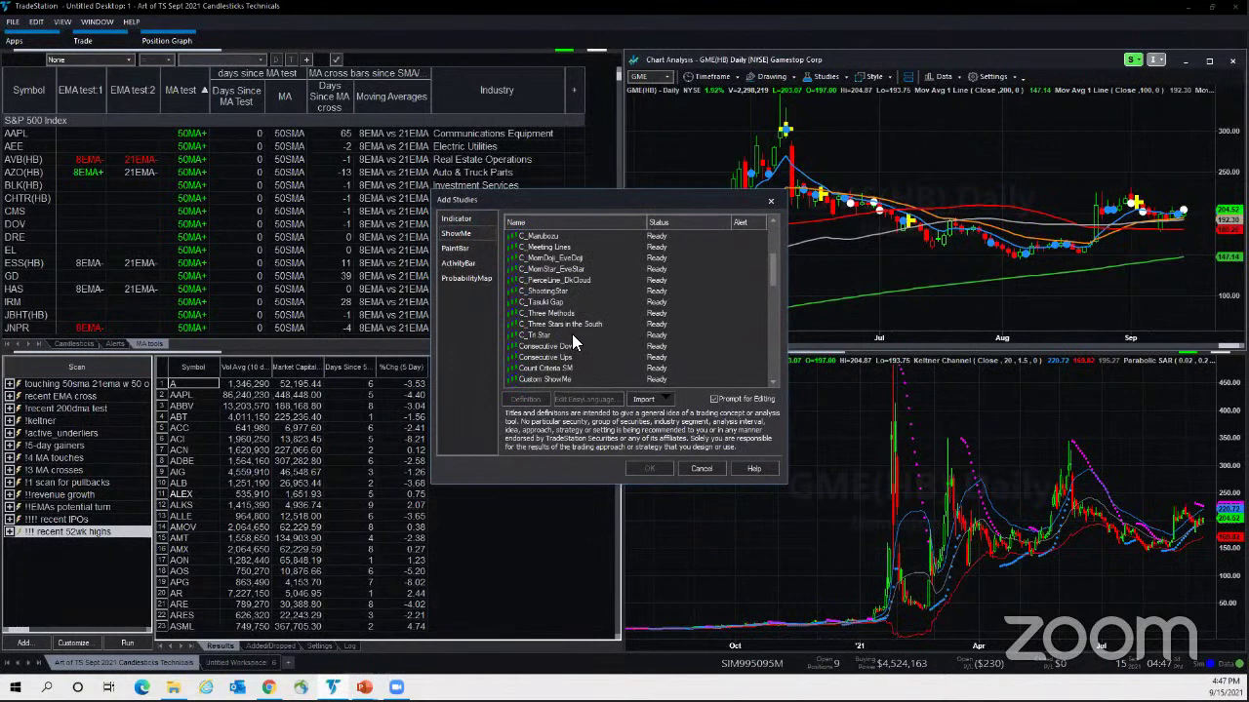
pyautogui.scroll(1, 552, 300)
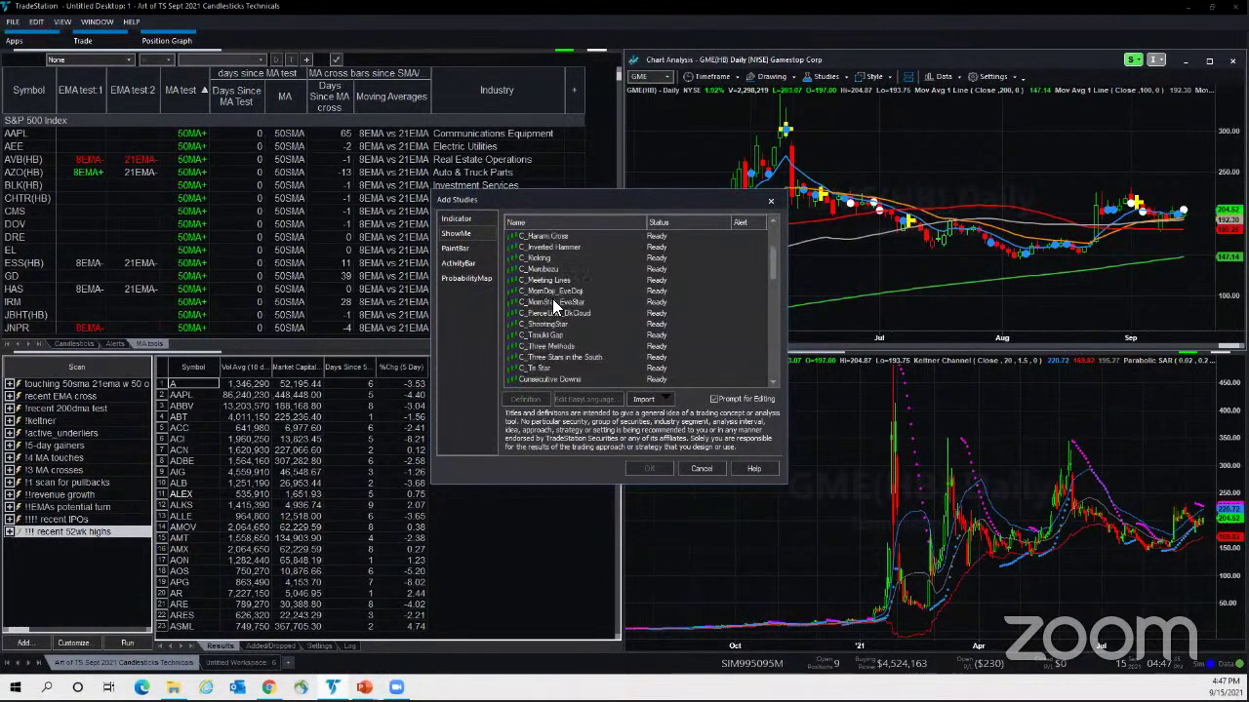
pyautogui.scroll(1, 552, 280)
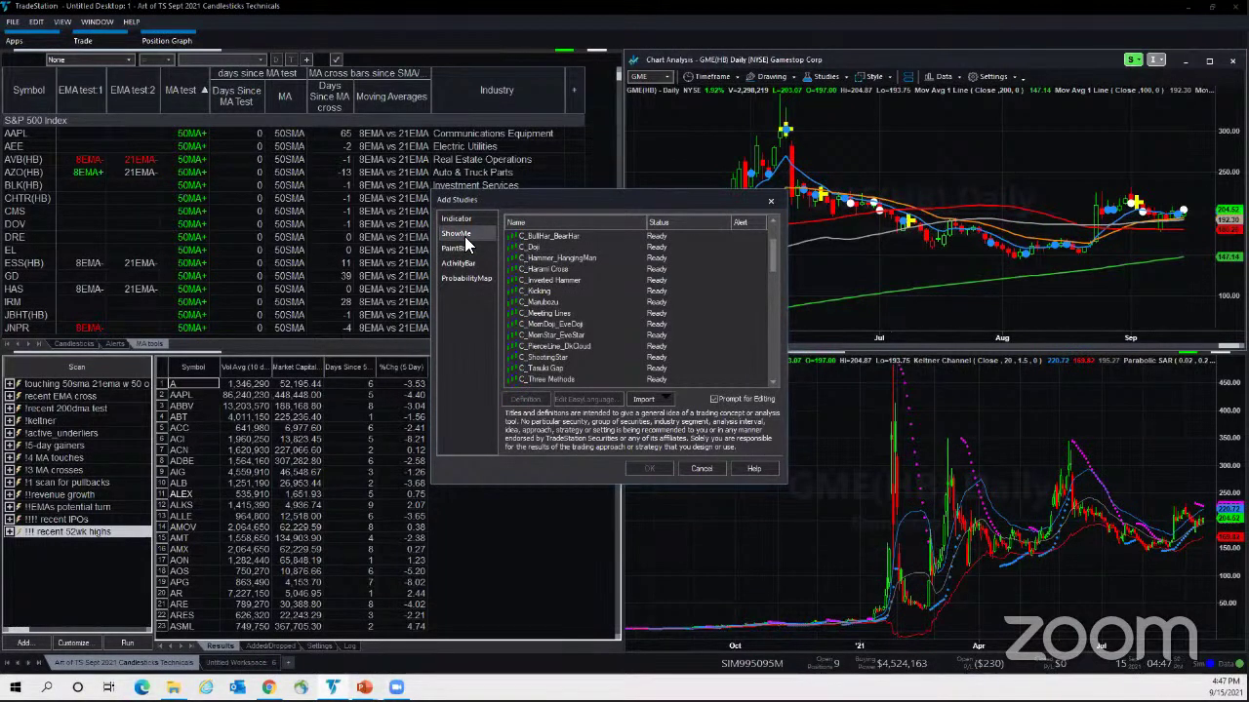
pyautogui.press('Escape')
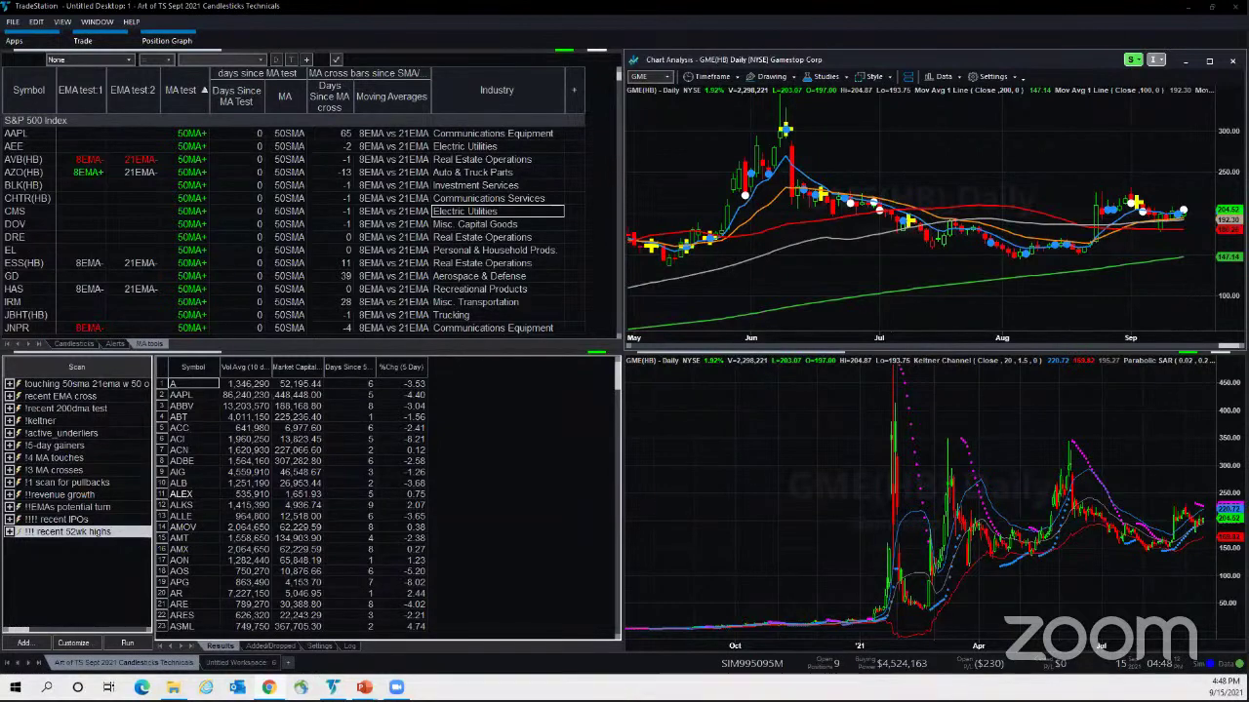
# - Maximize the Scanner window to examine the recent 52wk highs scan results, and restore its size
pyautogui.click(800, 521)
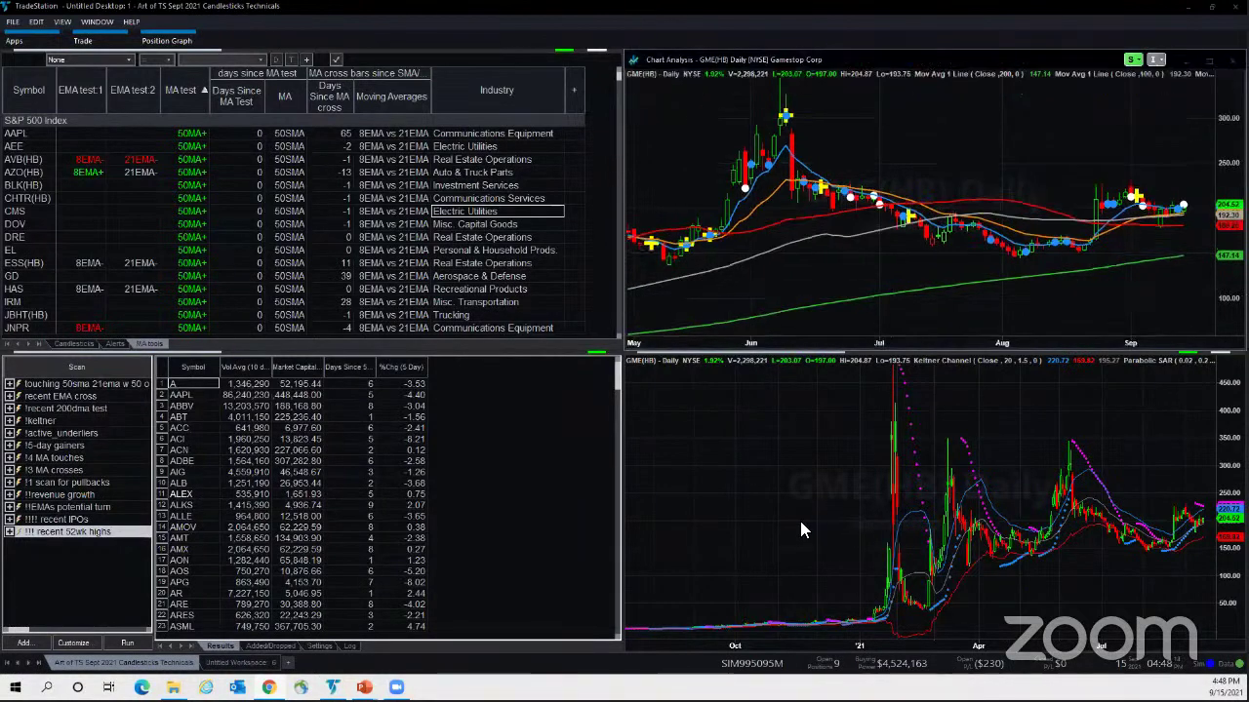
pyautogui.click(470, 533)
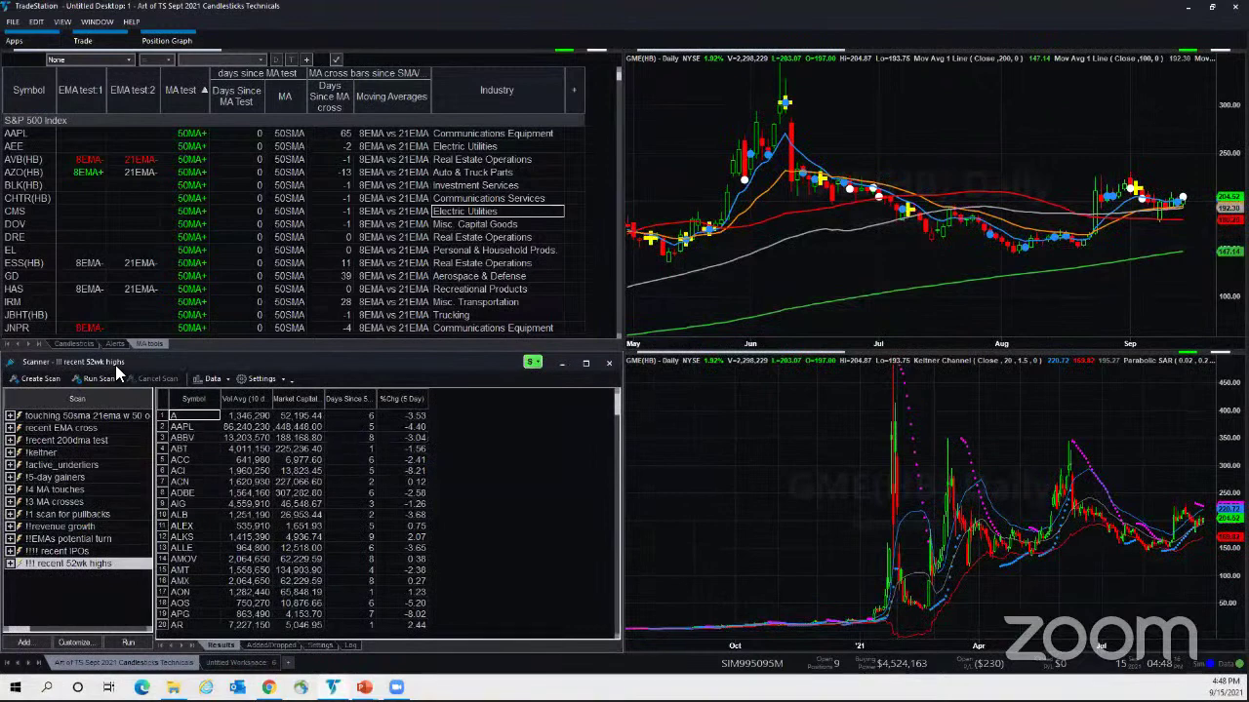
pyautogui.click(586, 363)
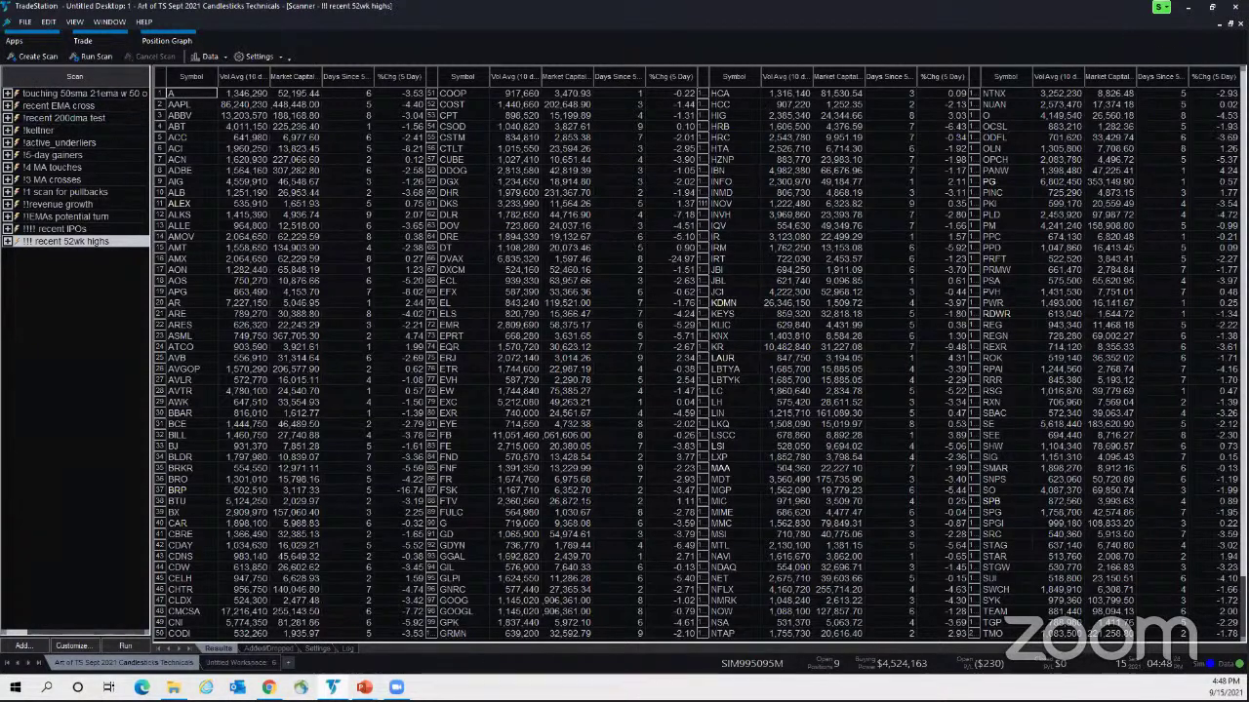
pyautogui.click(1231, 23)
# - Show the Candlesticks page of RadarScreen and examine its kicking, hammer, shooting star, doji and inside bar columns
pyautogui.click(391, 223)
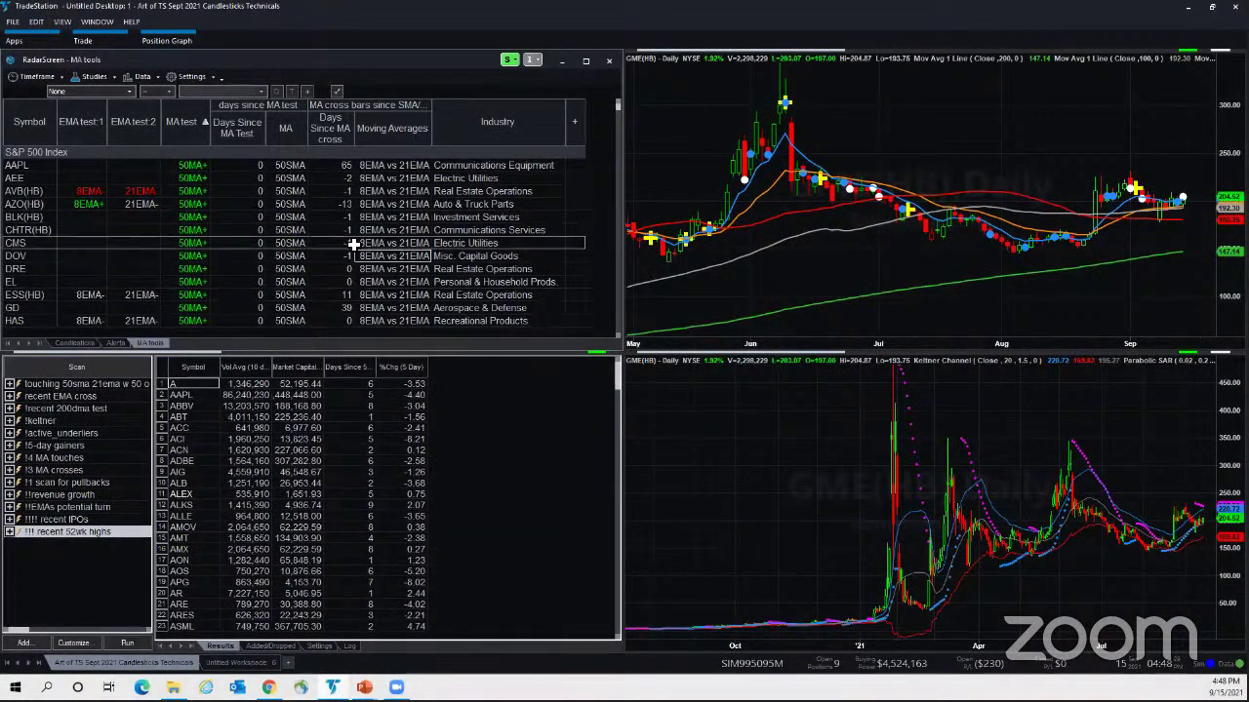
pyautogui.click(435, 243)
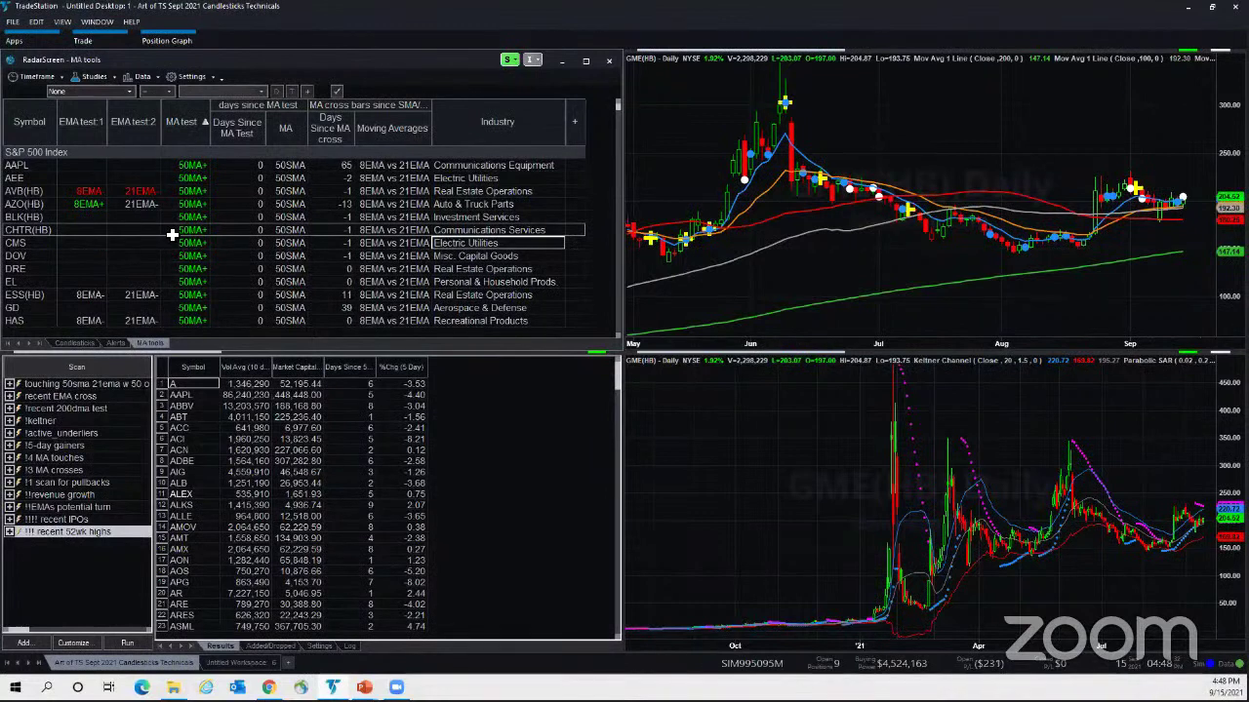
pyautogui.click(75, 342)
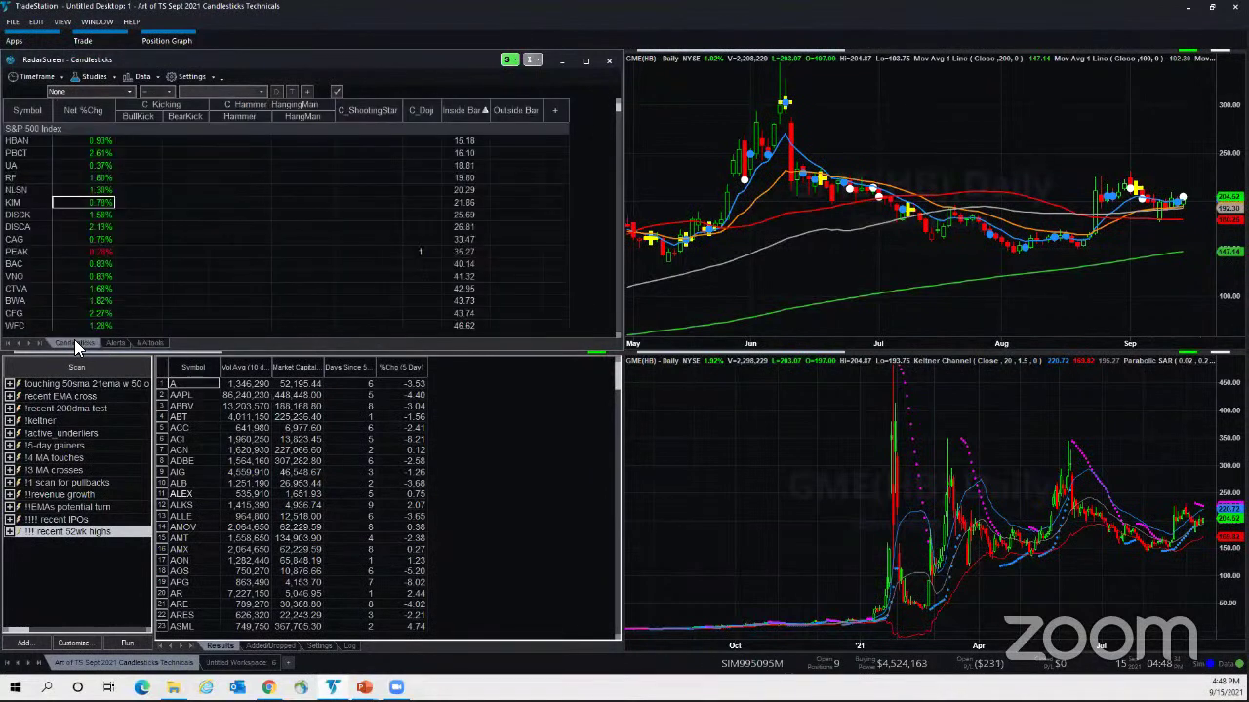
pyautogui.click(244, 240)
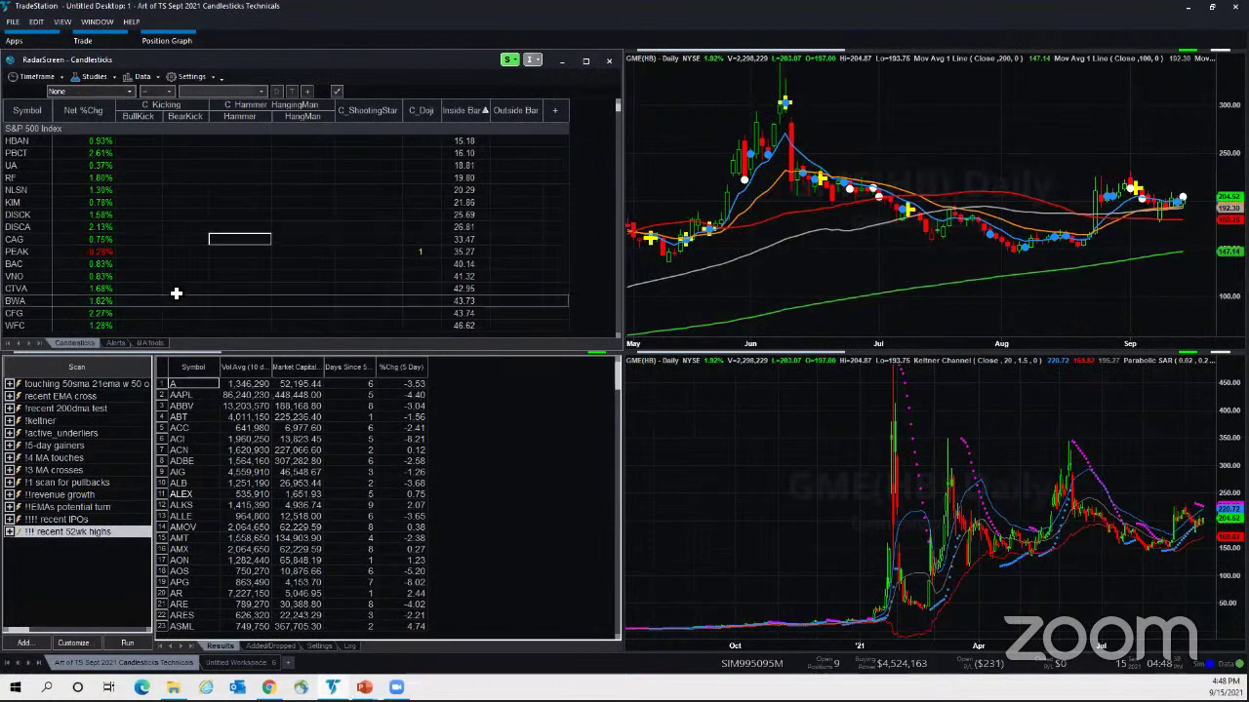
pyautogui.click(331, 274)
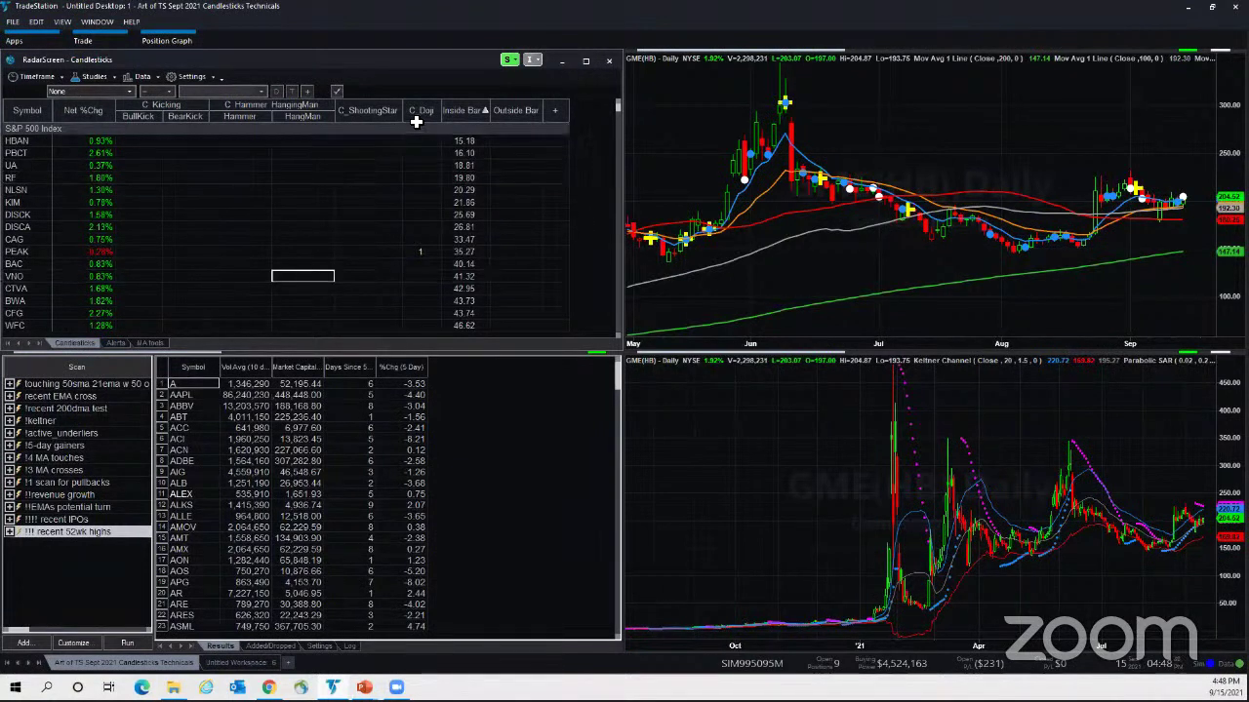
pyautogui.click(260, 190)
# - Sort the Candlesticks page of RadarScreen by Hammer in ascending order and load UAA in the linked charts
pyautogui.click(240, 116)
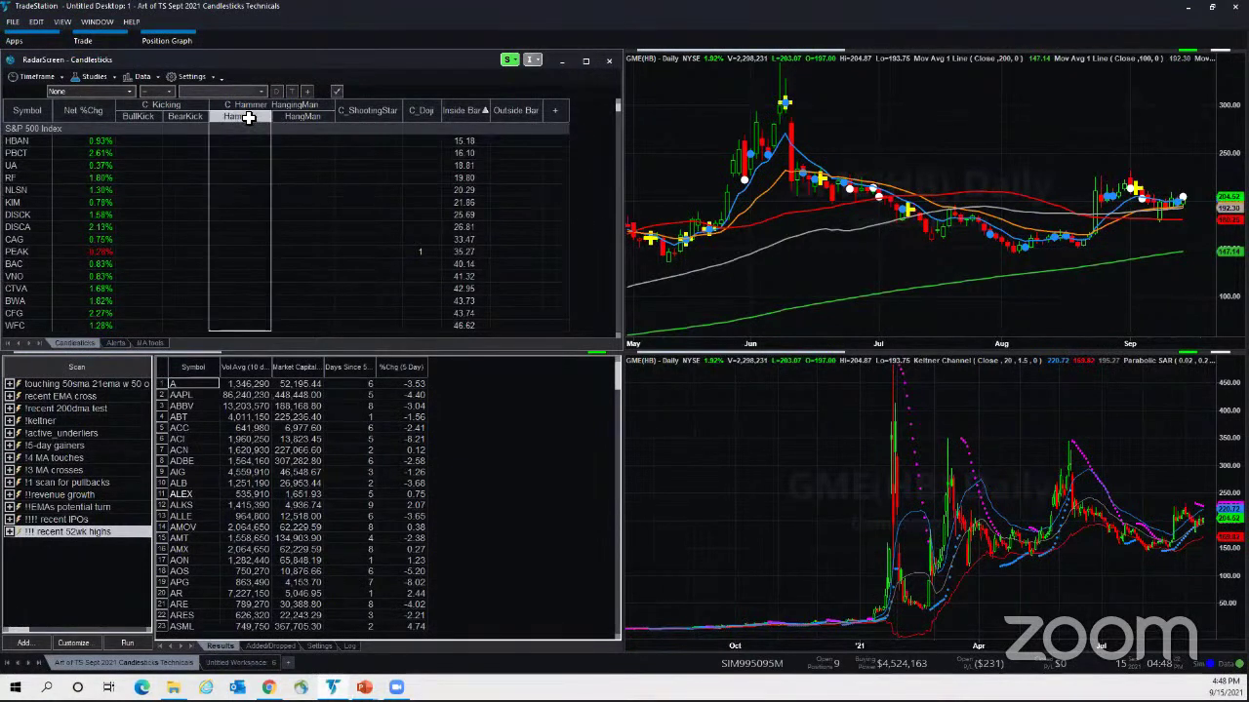
pyautogui.click(39, 141)
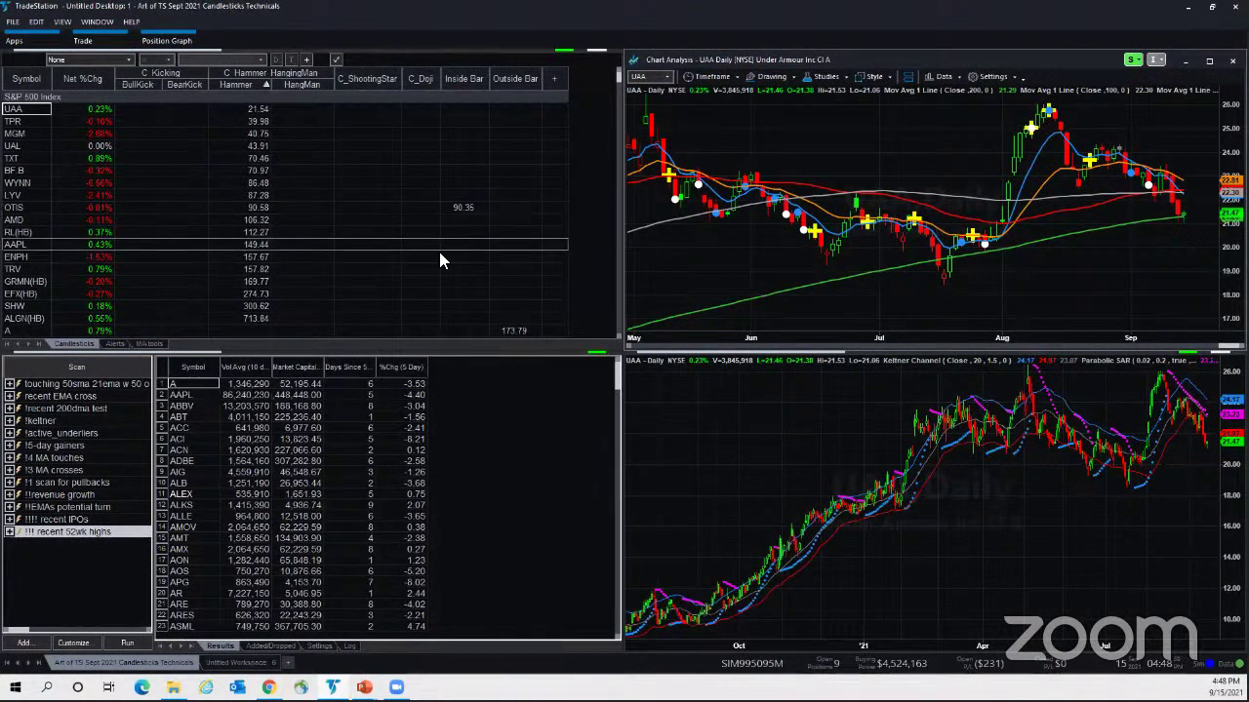
pyautogui.click(287, 214)
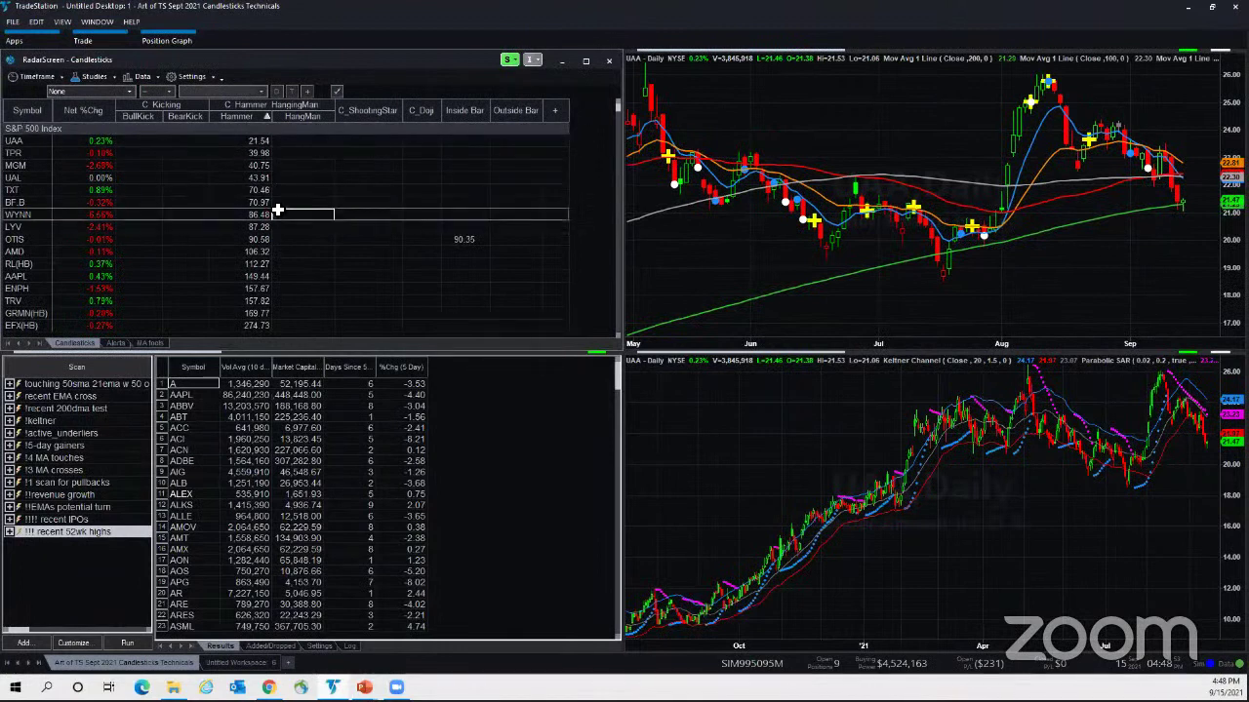
pyautogui.click(356, 239)
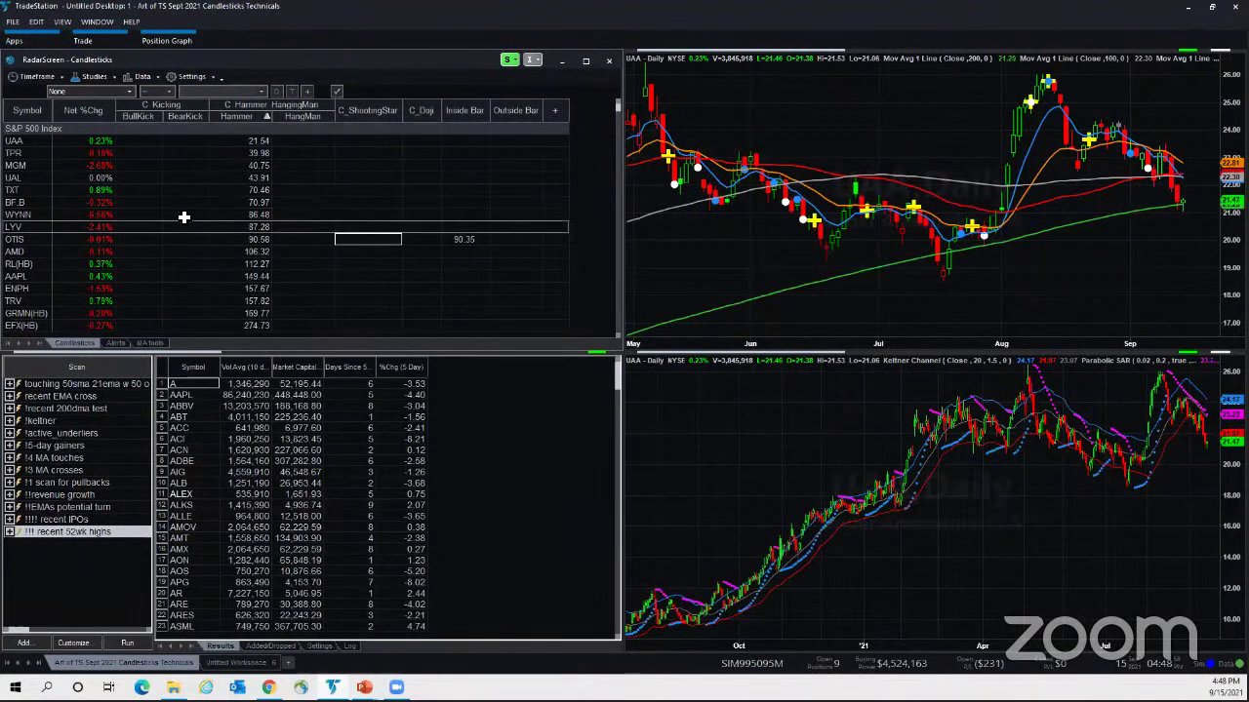
# - Sort the Candlesticks page ascending by Outside Bar with AES loaded in the charts, and heighten the column header row
pyautogui.click(515, 110)
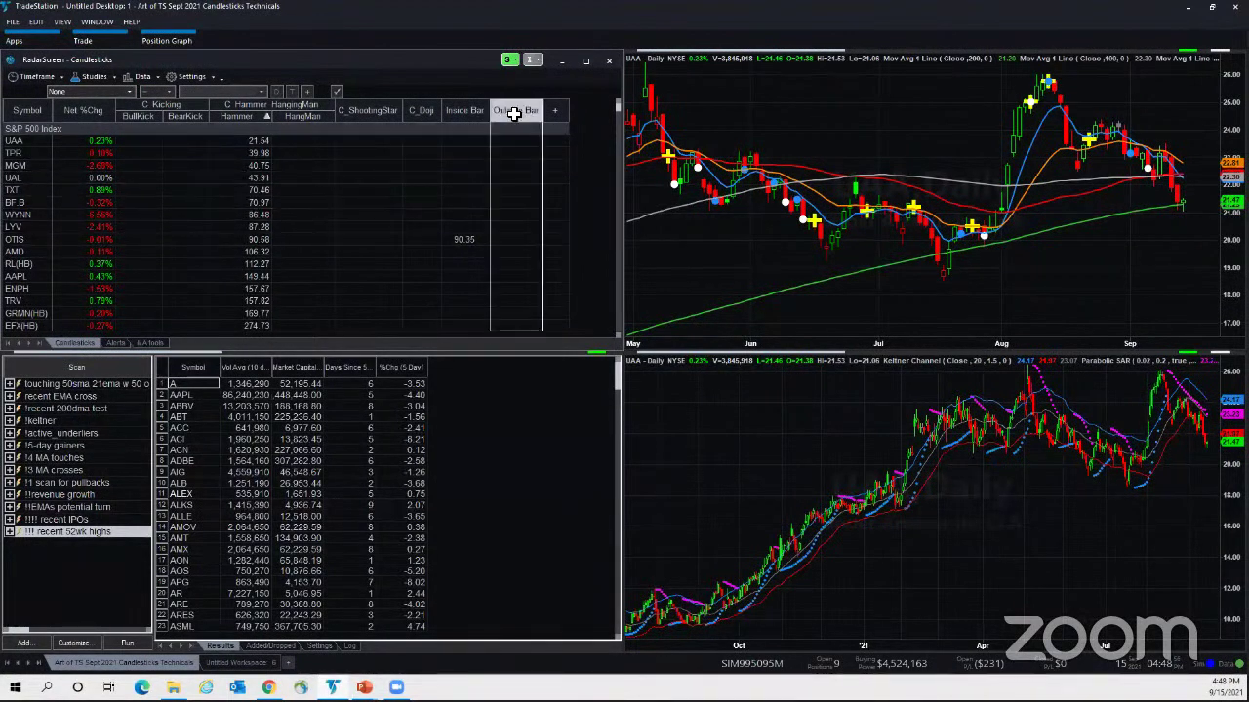
pyautogui.click(18, 142)
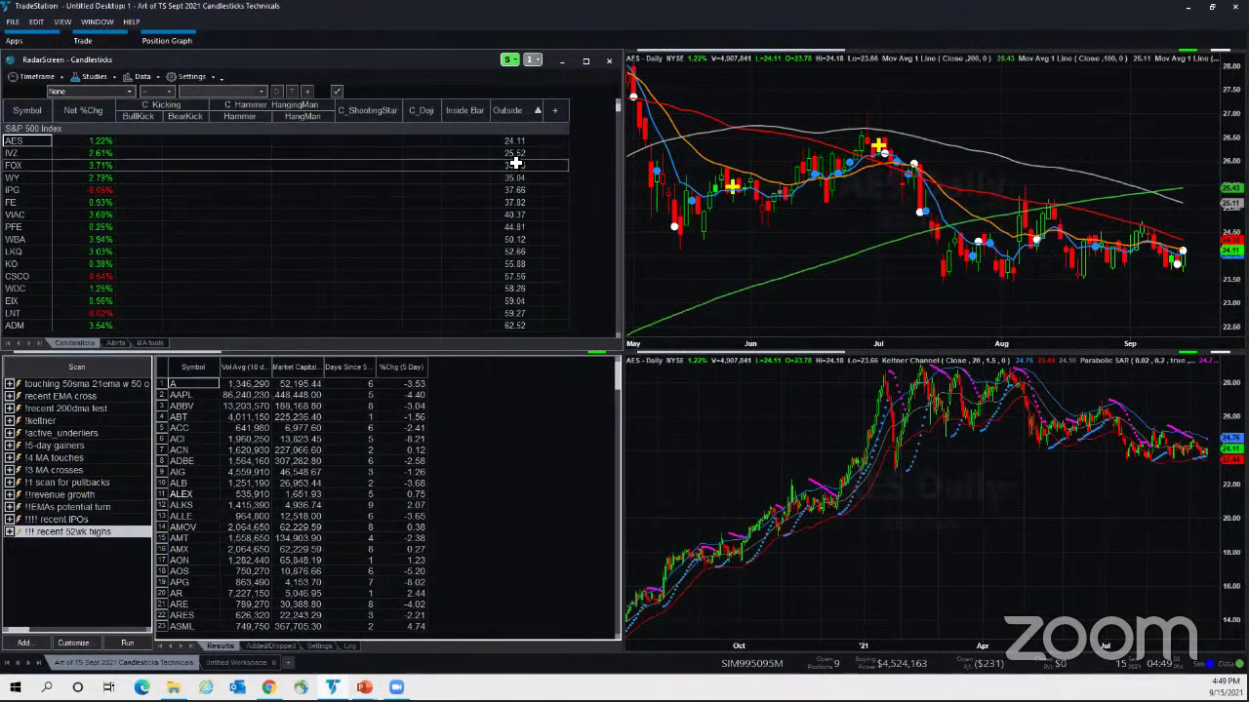
pyautogui.moveTo(513, 154); pyautogui.dragTo(525, 191)
pyautogui.moveTo(526, 283); pyautogui.dragTo(519, 166)
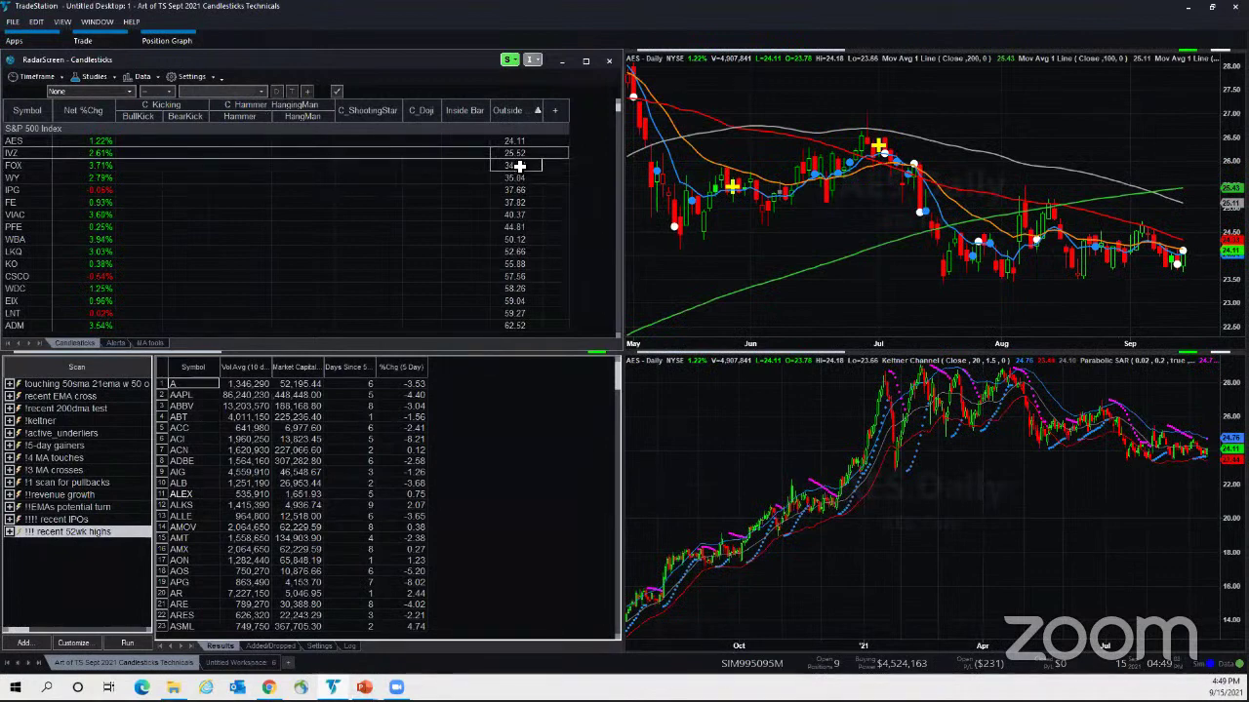
pyautogui.moveTo(511, 121); pyautogui.dragTo(98, 172)
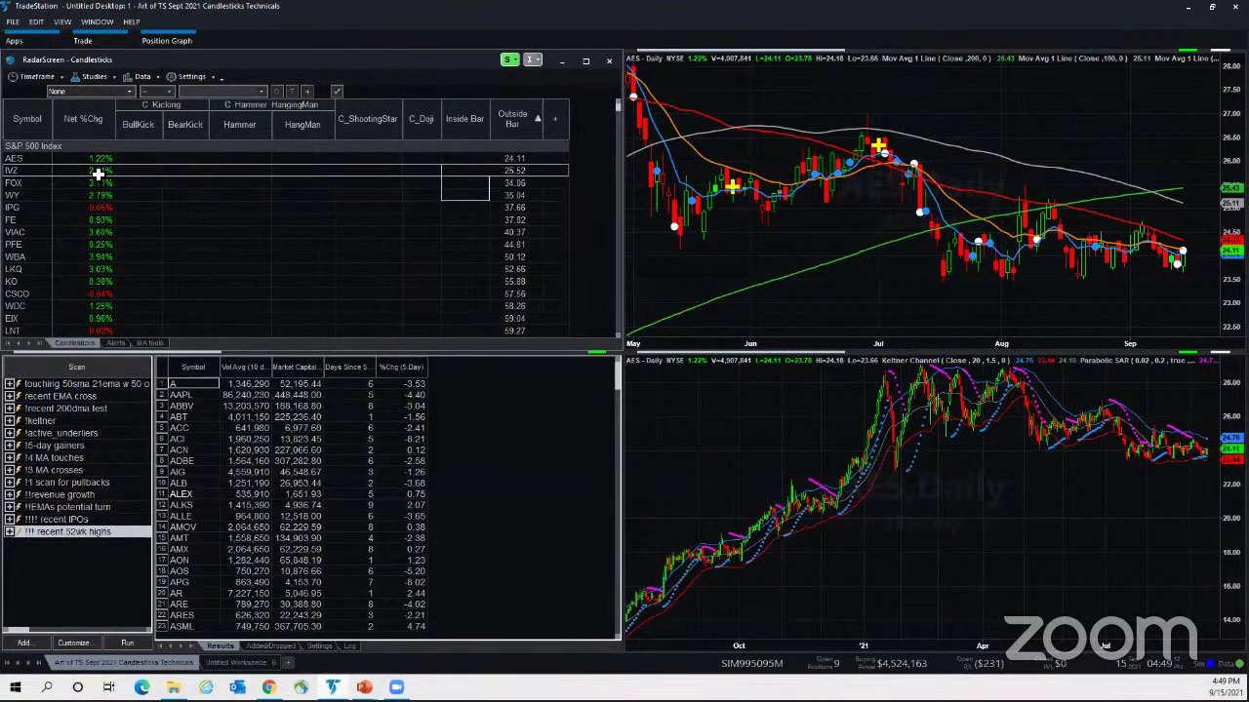
# - Load FOX from the RadarScreen list in the linked charts and examine its latest daily candles
pyautogui.click(22, 183)
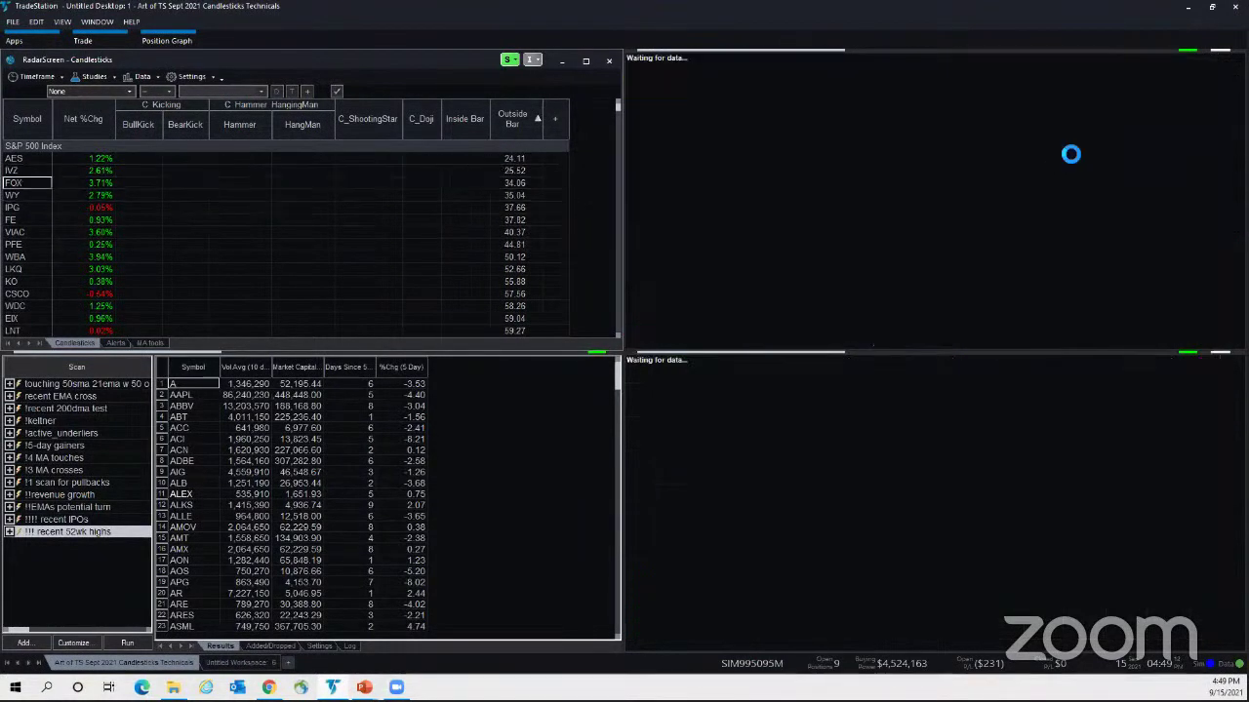
pyautogui.click(1130, 257)
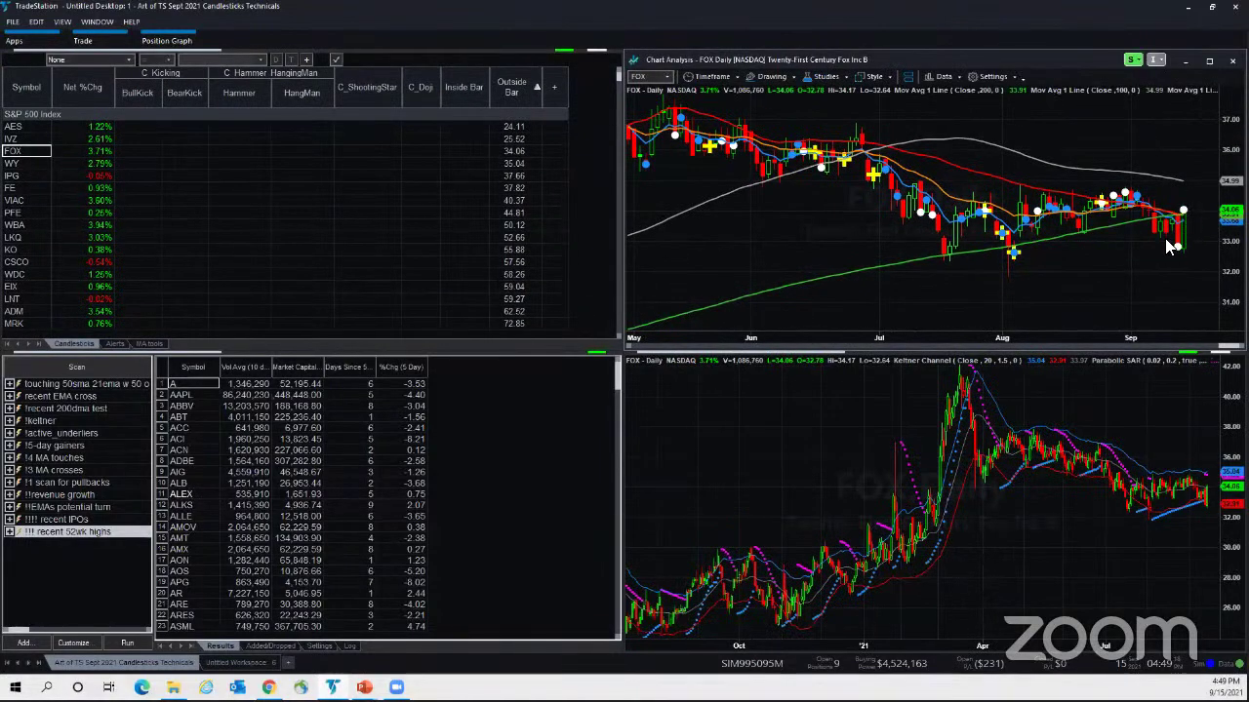
pyautogui.click(415, 213)
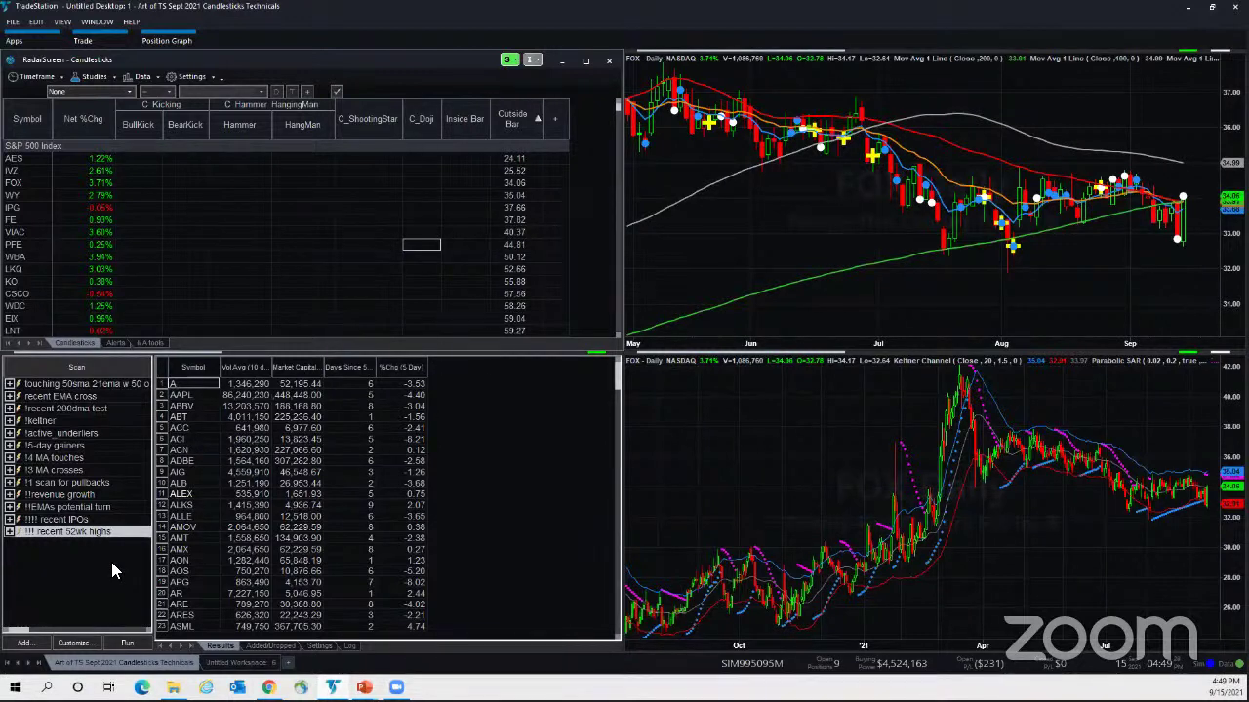
# - Create a new scan named "!!!! find actives" with All Stocks as its symbol universe, and continue to the scan criteria
pyautogui.click(35, 639)
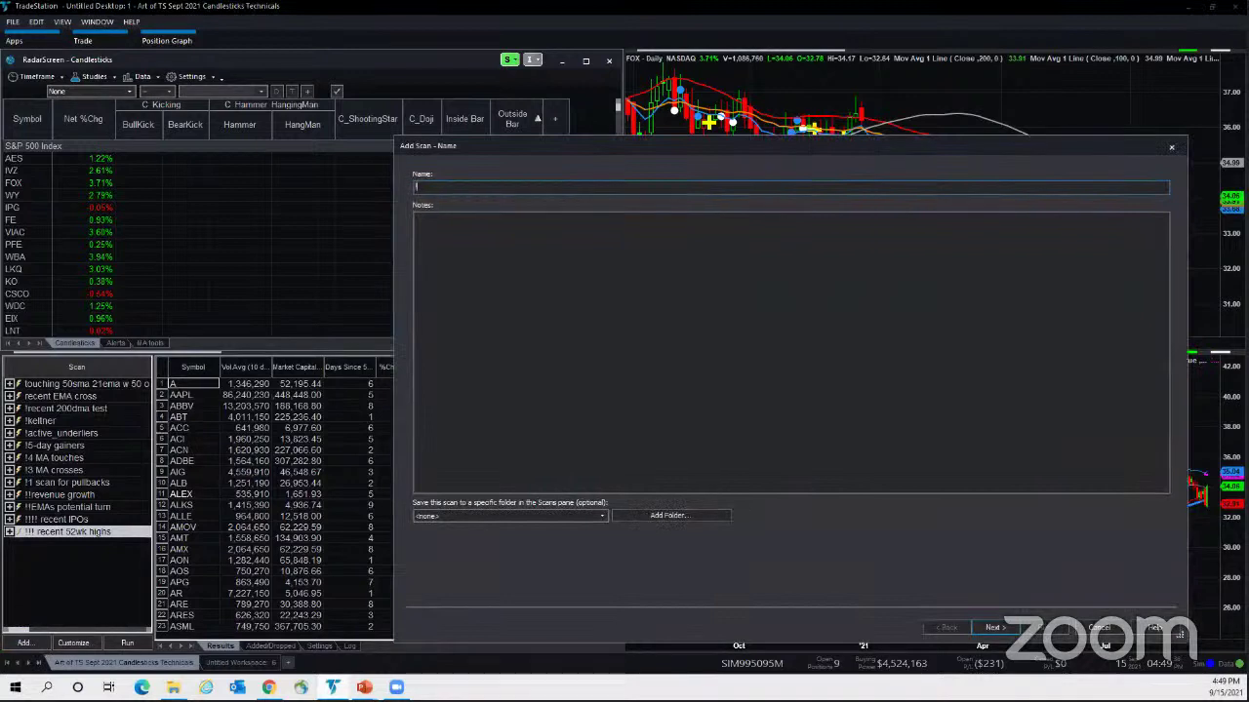
pyautogui.write('!!!! find actives')
pyautogui.click(993, 628)
pyautogui.click(648, 200)
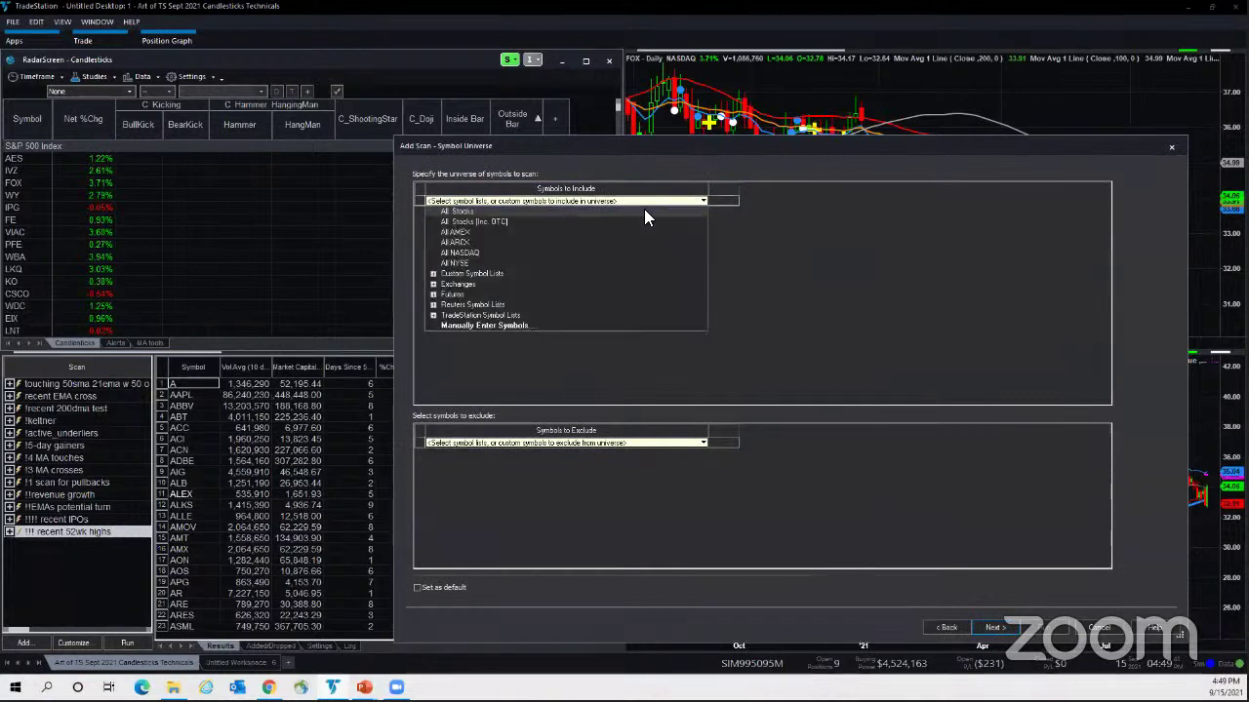
pyautogui.click(645, 213)
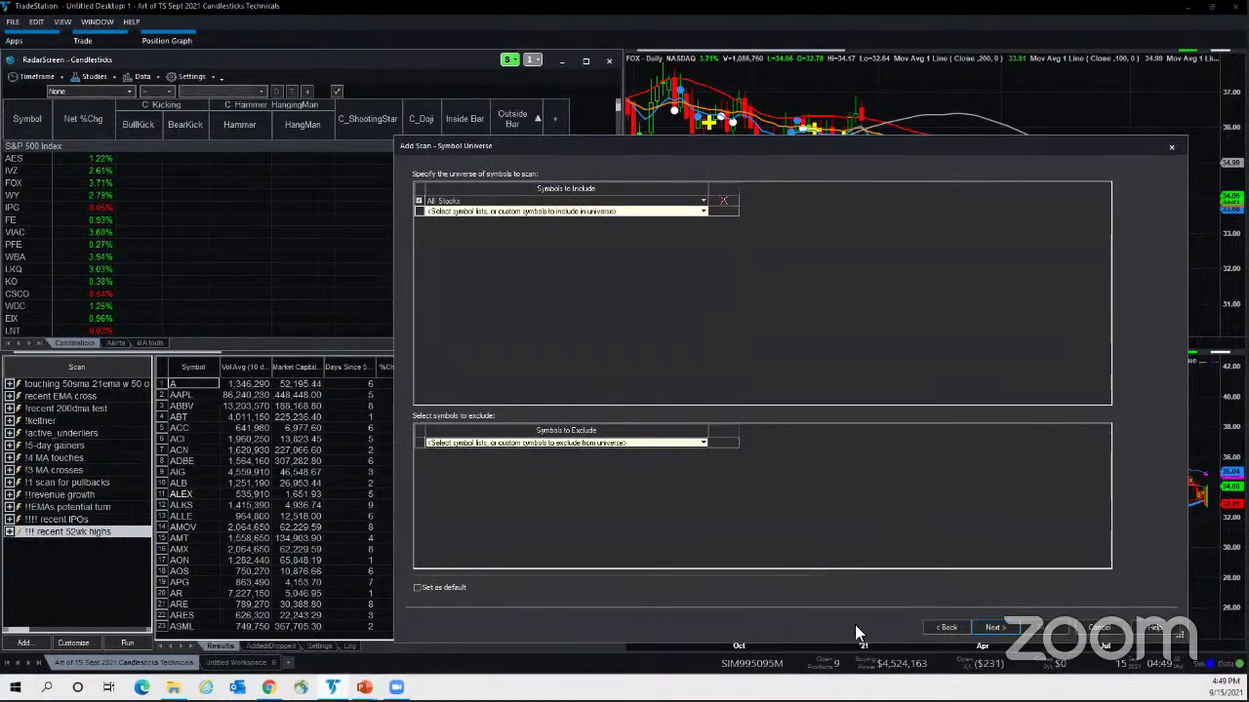
pyautogui.click(993, 628)
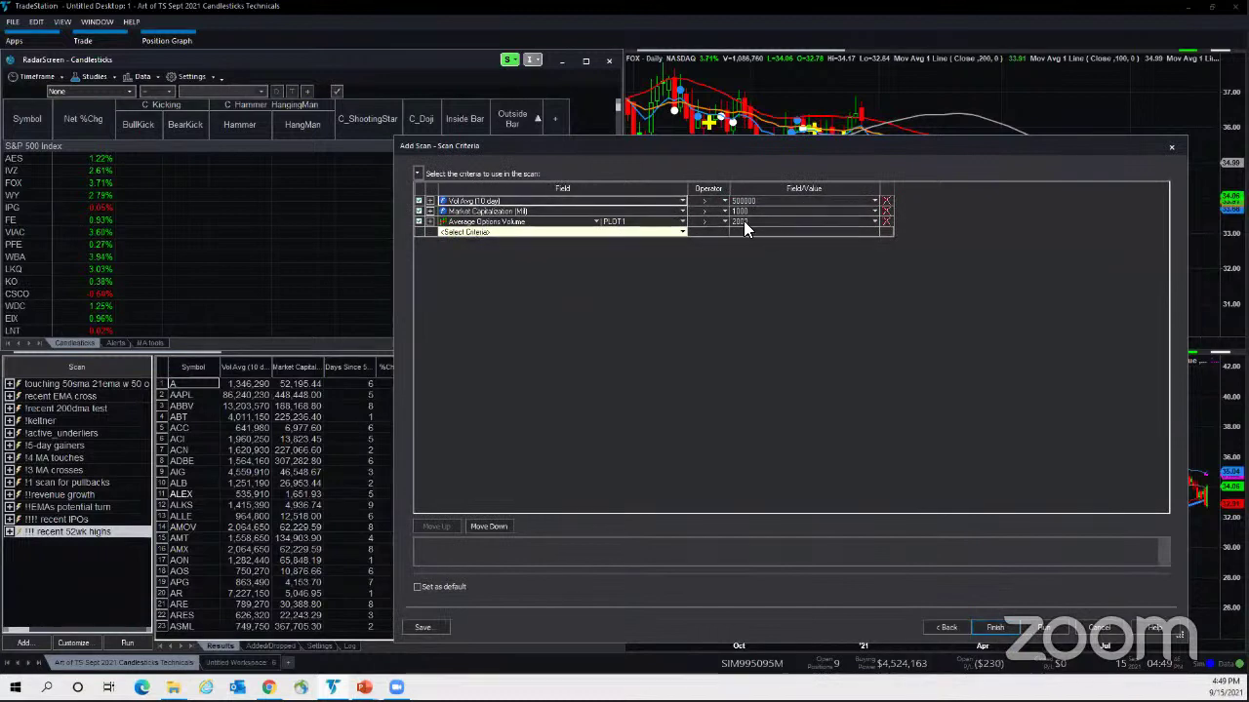
# - Remove the three preset criteria for average volume, market capitalization and average options volume from the scan
pyautogui.click(887, 202)
pyautogui.click(886, 202)
pyautogui.click(887, 202)
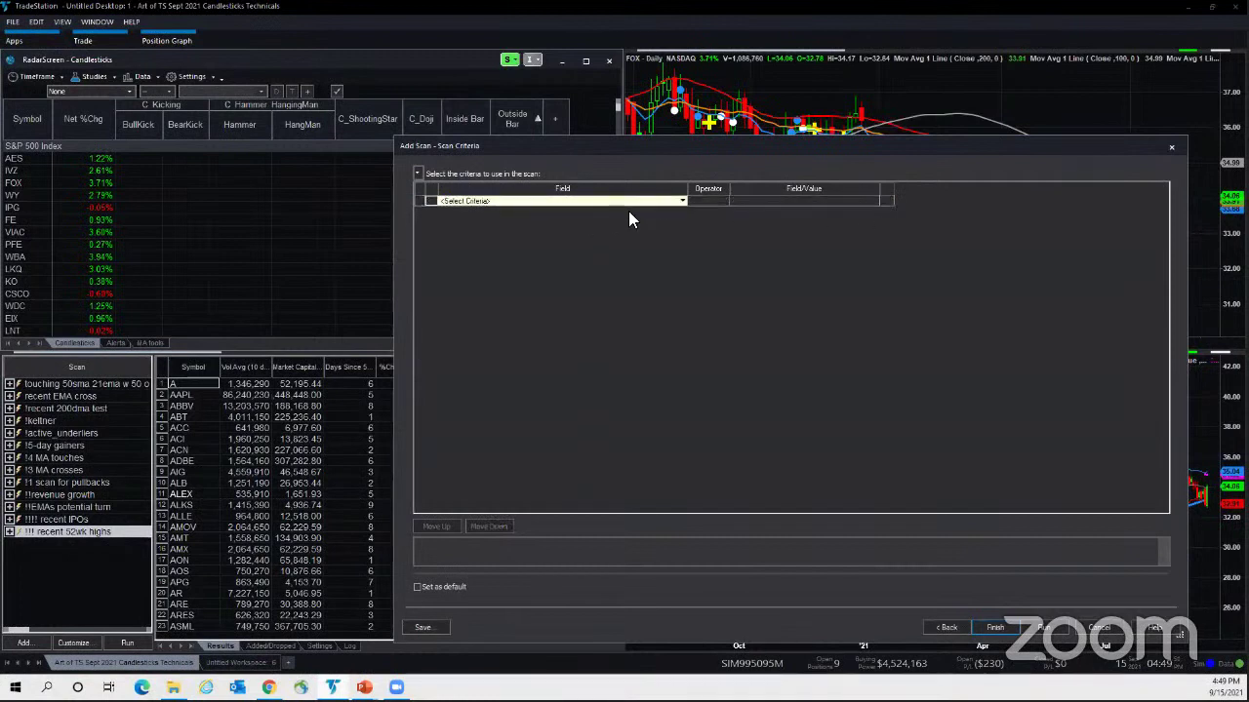
# - Add a scan criterion requiring Vol Avg (10 day) to be greater than 500000
pyautogui.click(682, 202)
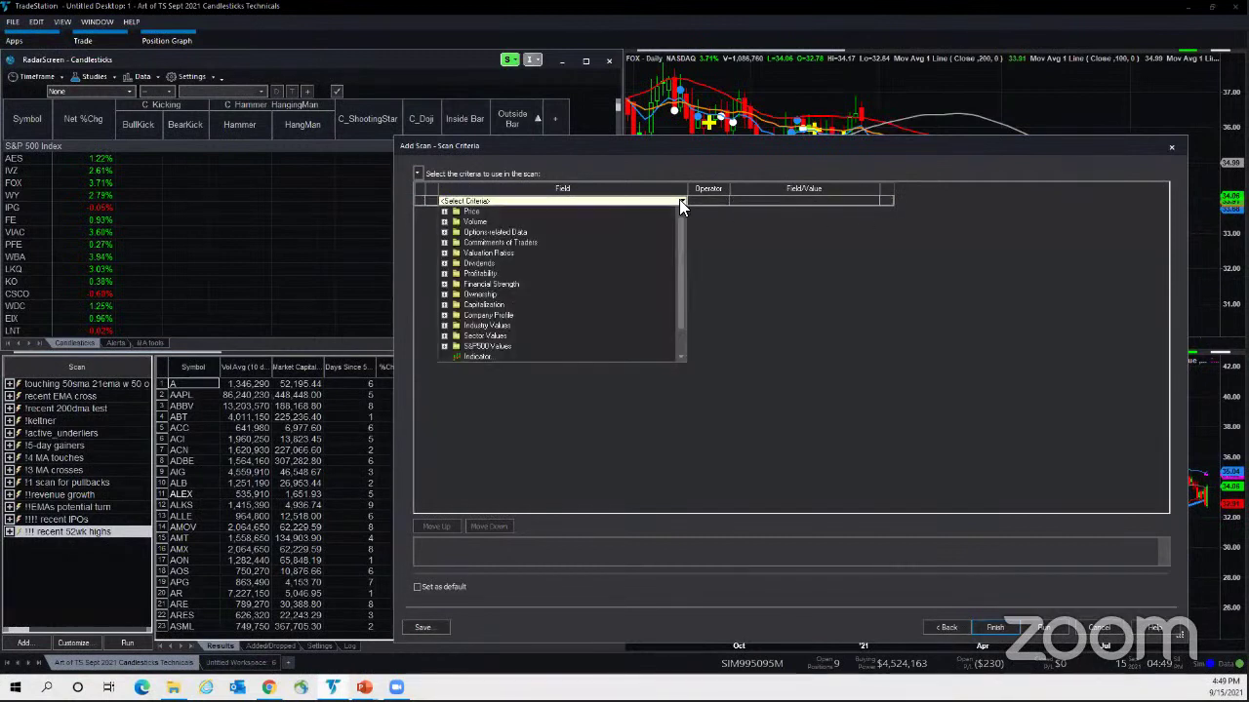
pyautogui.doubleClick(481, 222)
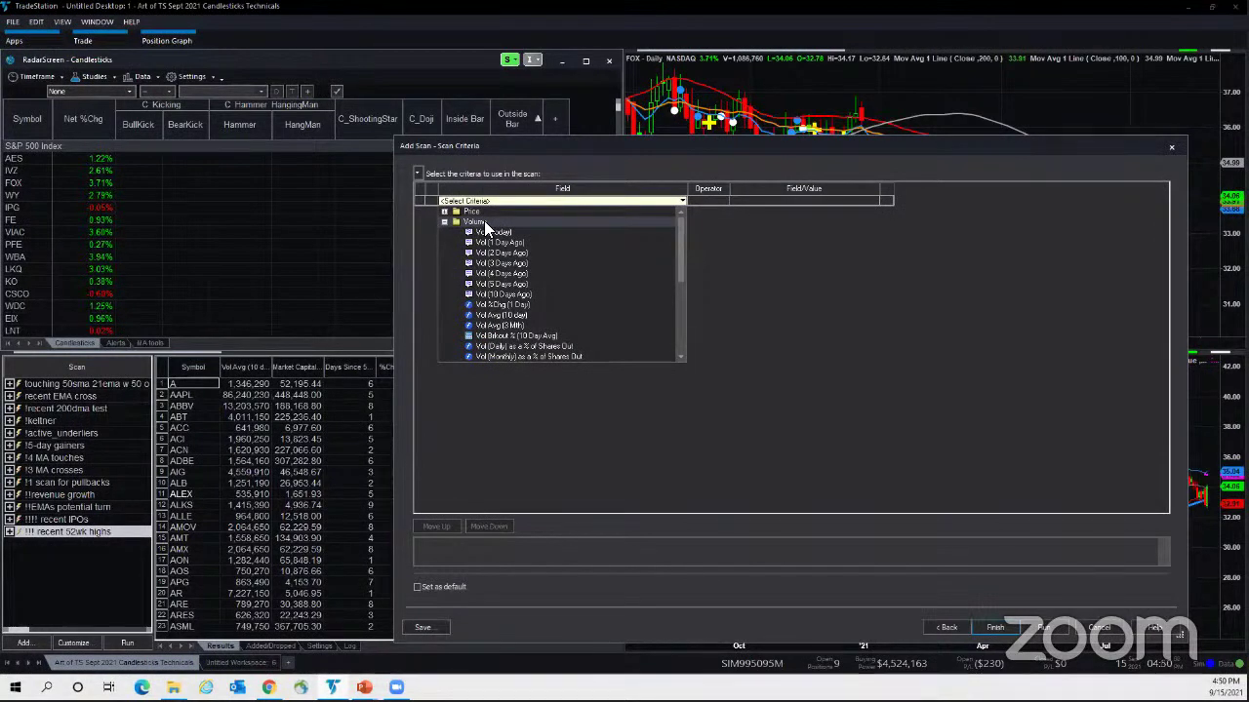
pyautogui.click(513, 315)
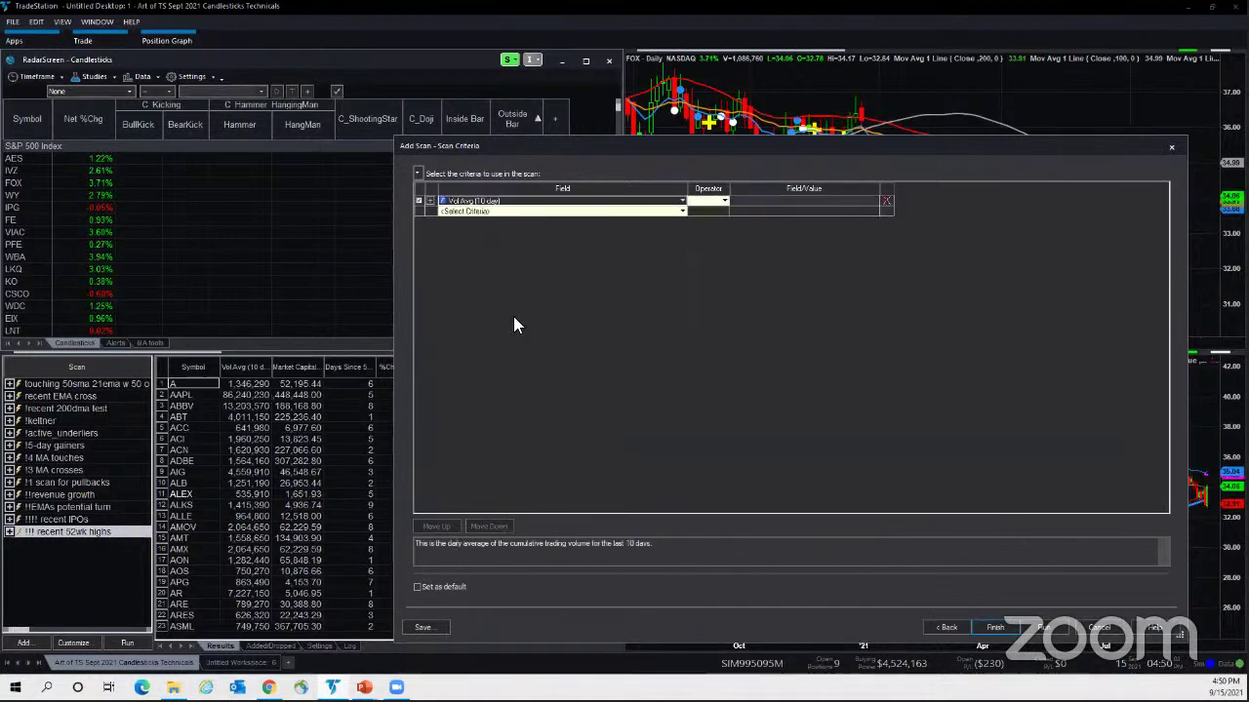
pyautogui.click(722, 201)
pyautogui.click(709, 253)
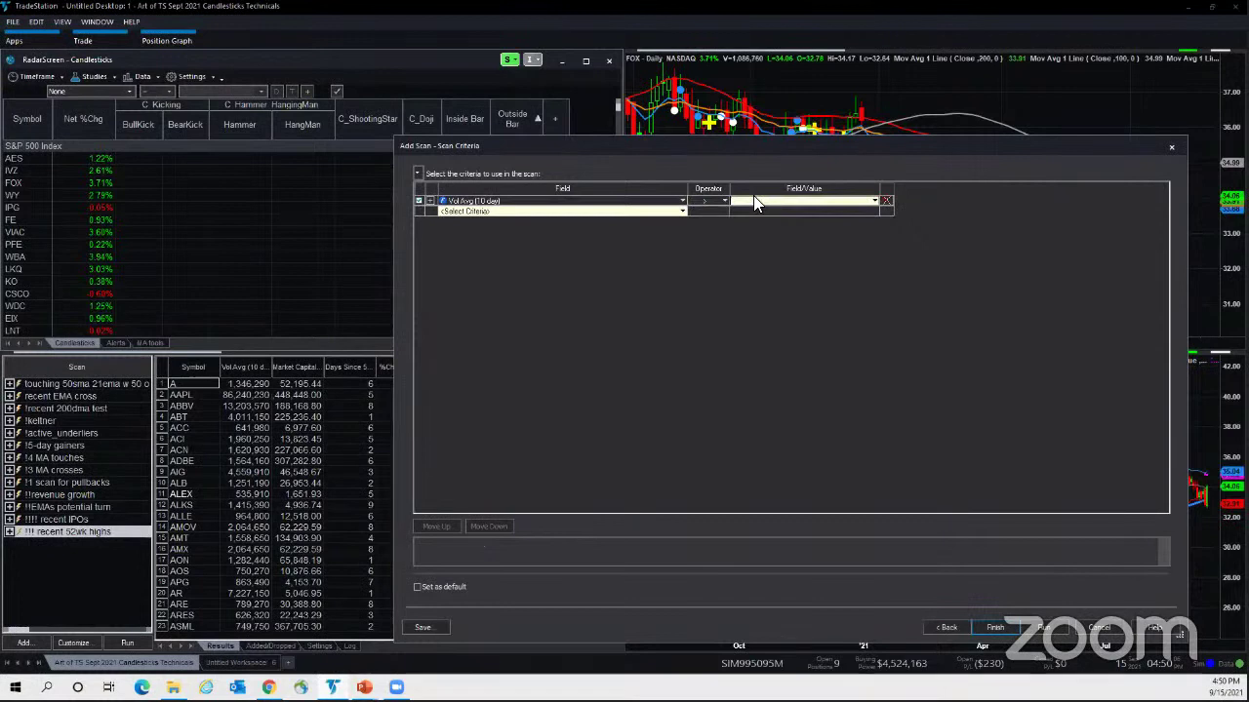
pyautogui.write('500000')
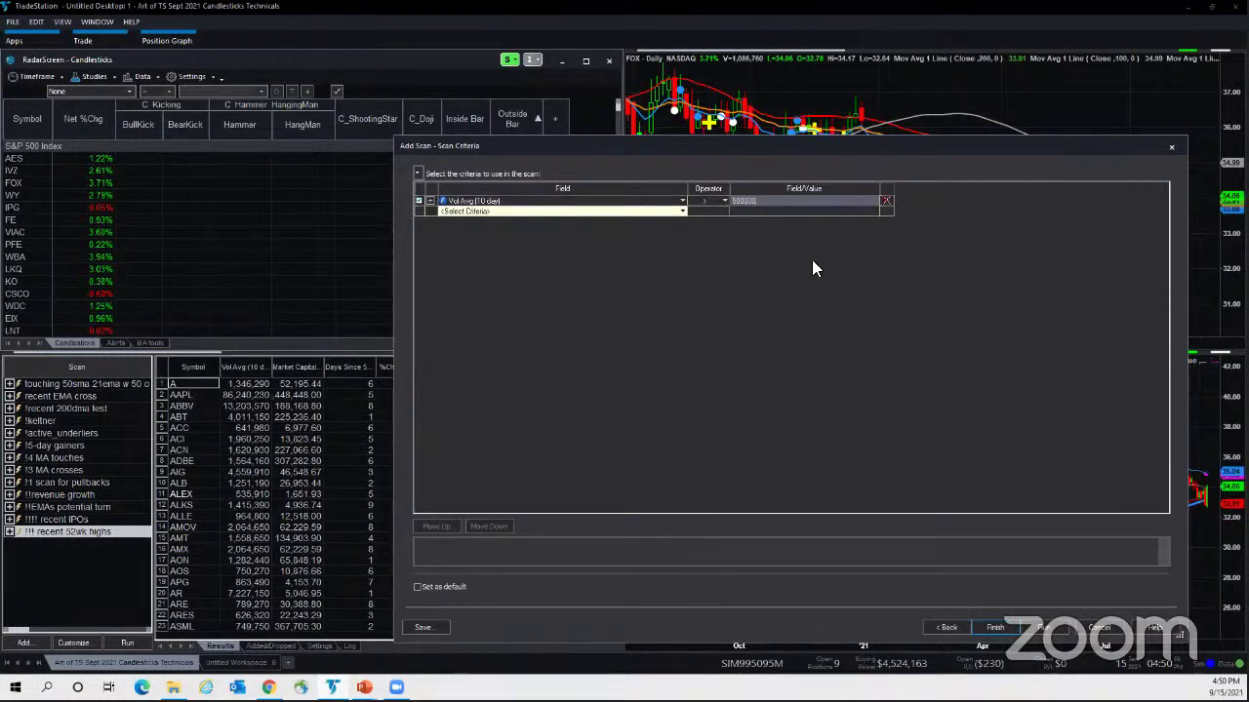
# - Add a second criterion requiring Market Capitalization (Mil) to be greater than 5000
pyautogui.click(681, 211)
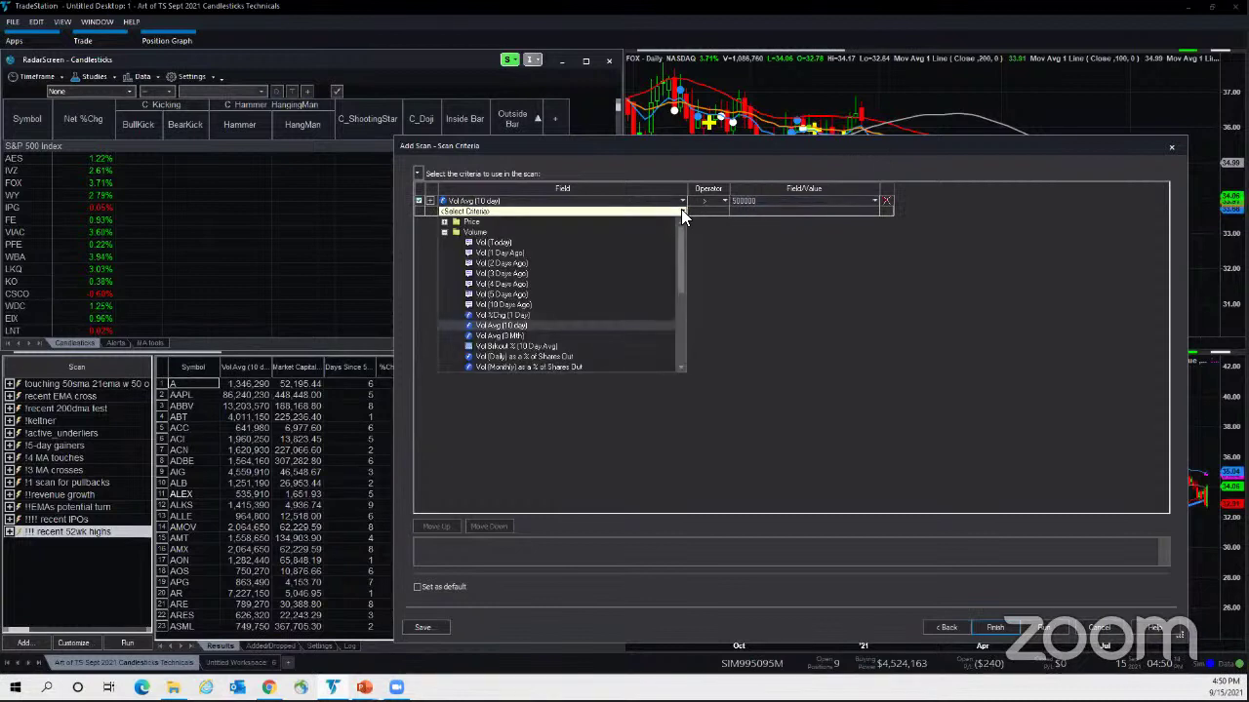
pyautogui.click(444, 232)
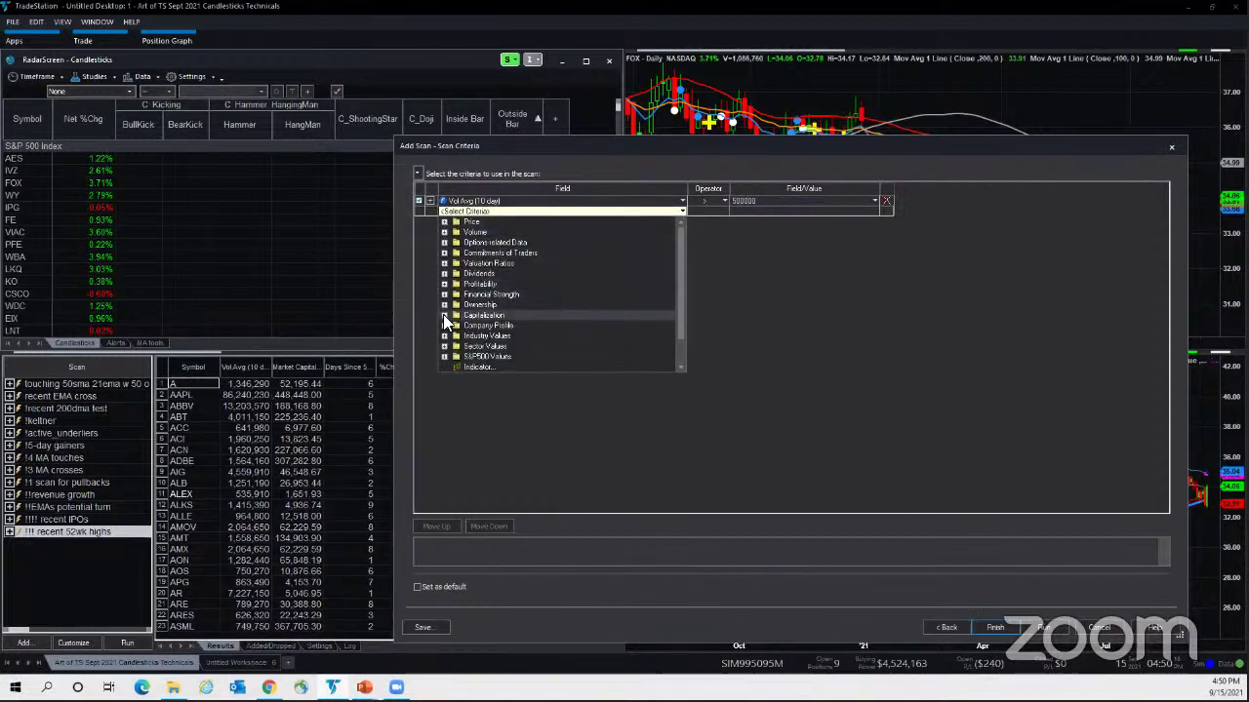
pyautogui.click(444, 320)
pyautogui.click(492, 326)
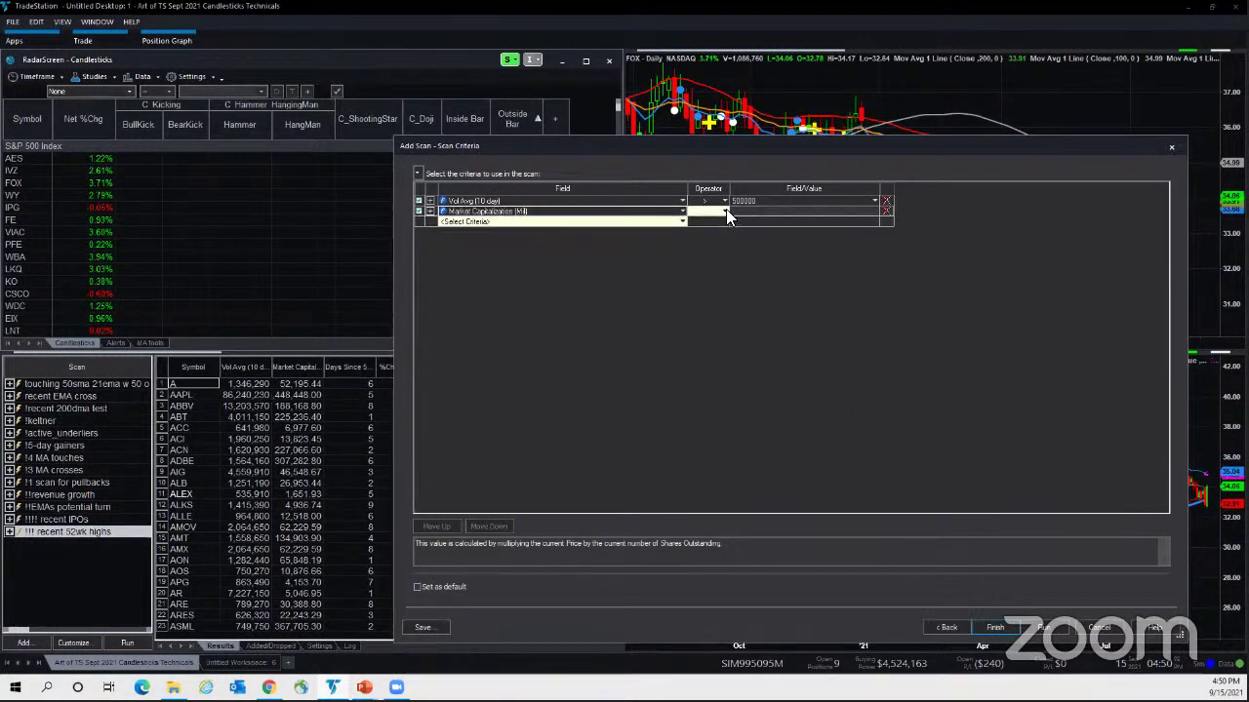
pyautogui.click(726, 210)
pyautogui.click(733, 220)
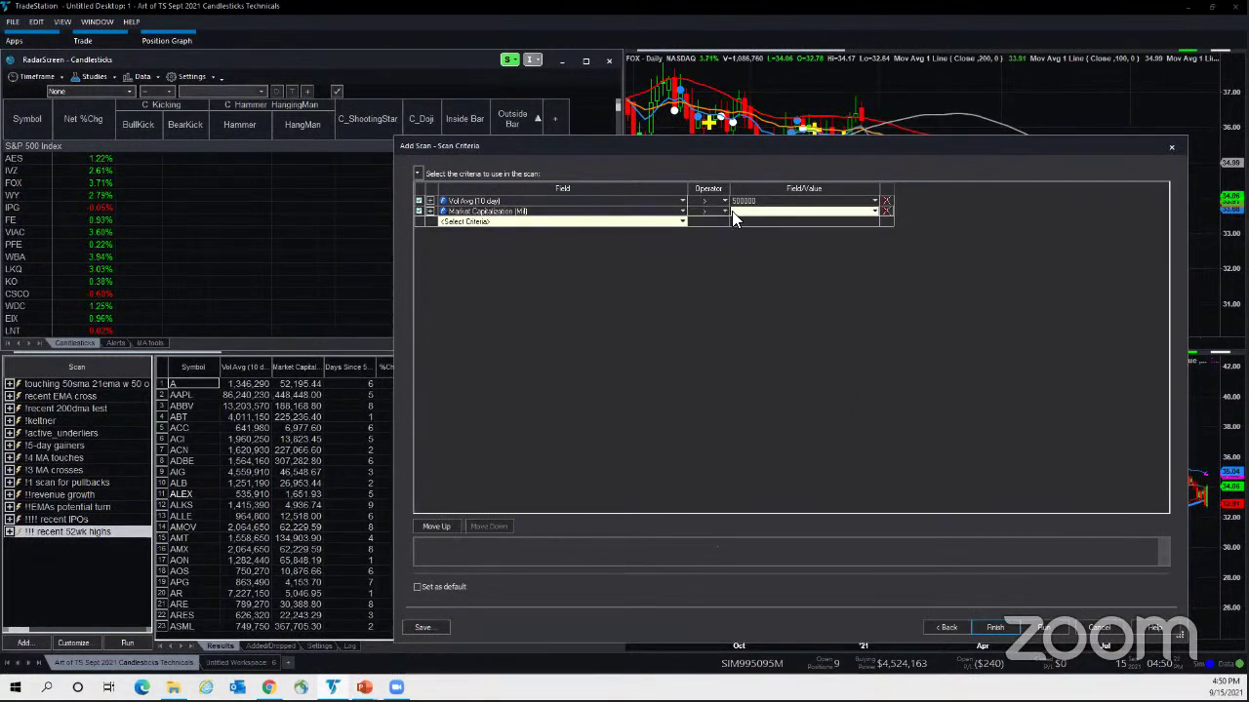
pyautogui.write('5000')
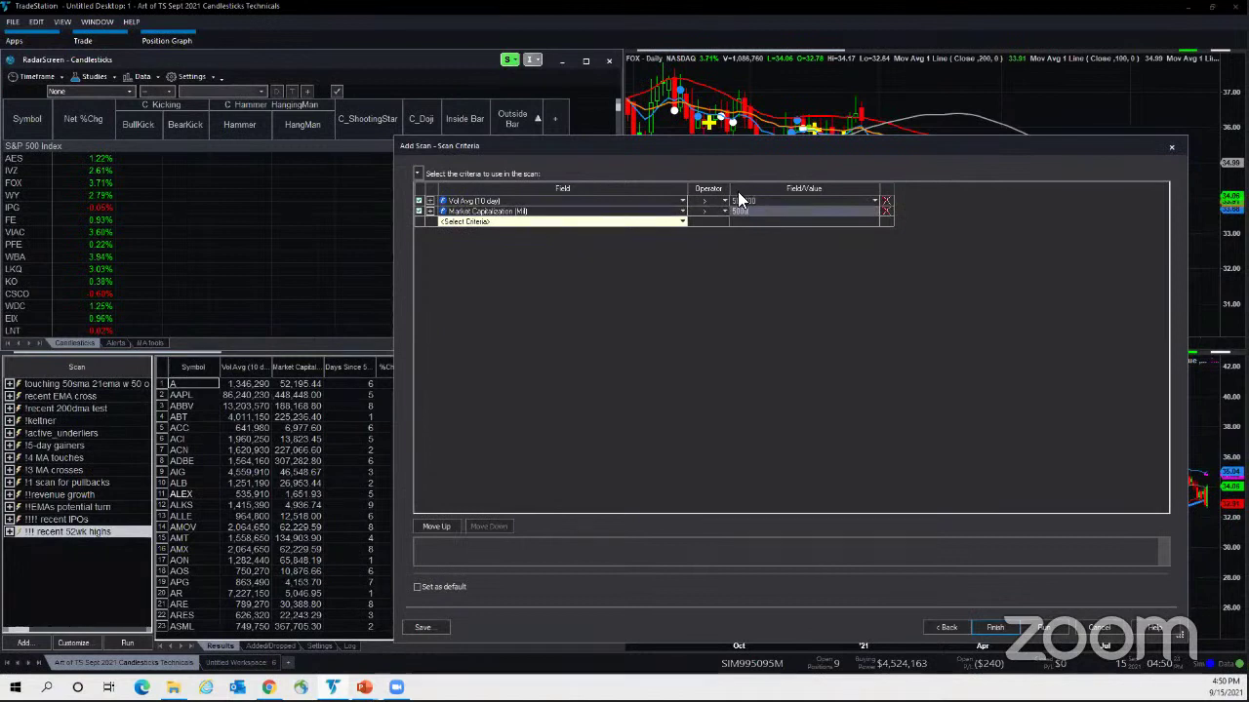
# - Add the Volume - All Opts indicator as the third scan criterion
pyautogui.click(682, 222)
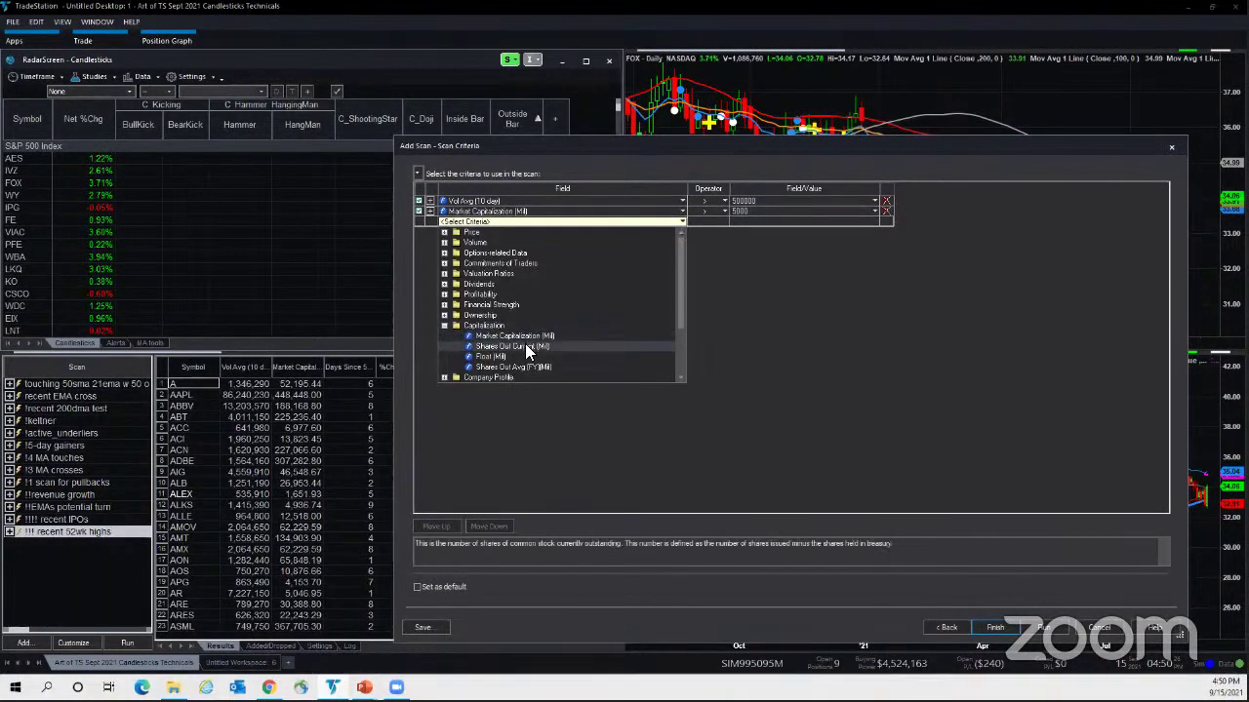
pyautogui.click(444, 326)
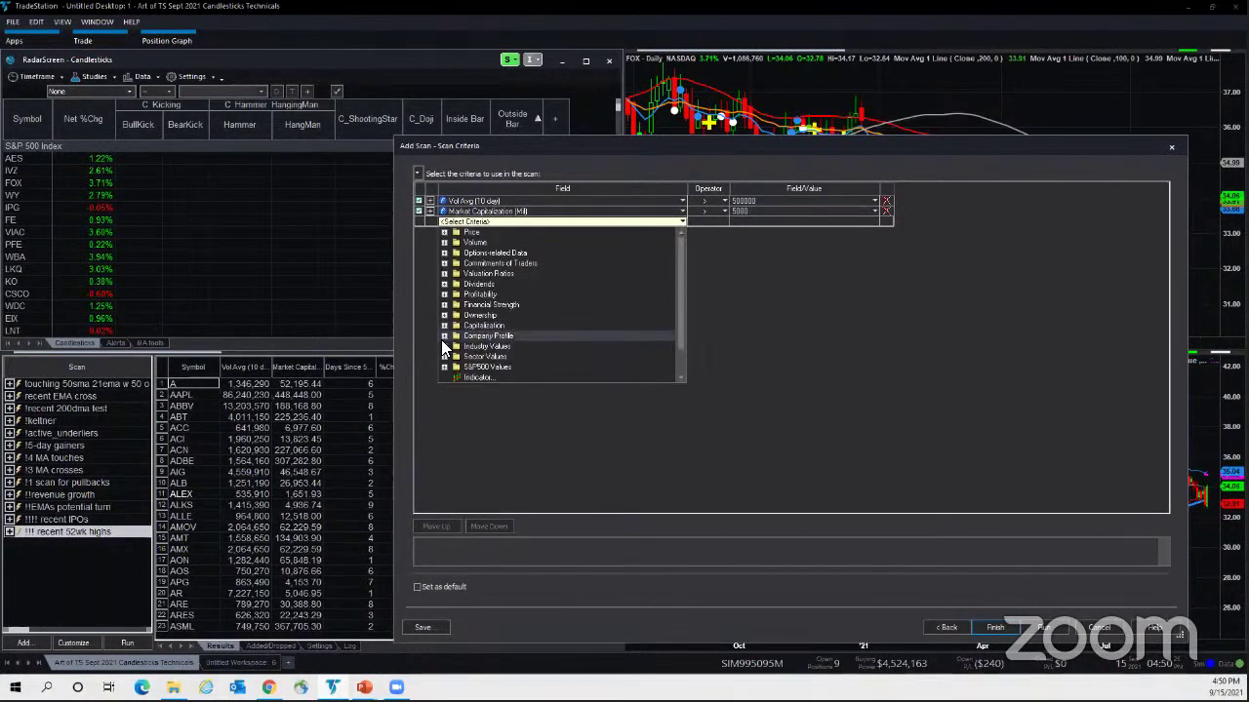
pyautogui.scroll(-1, 474, 361)
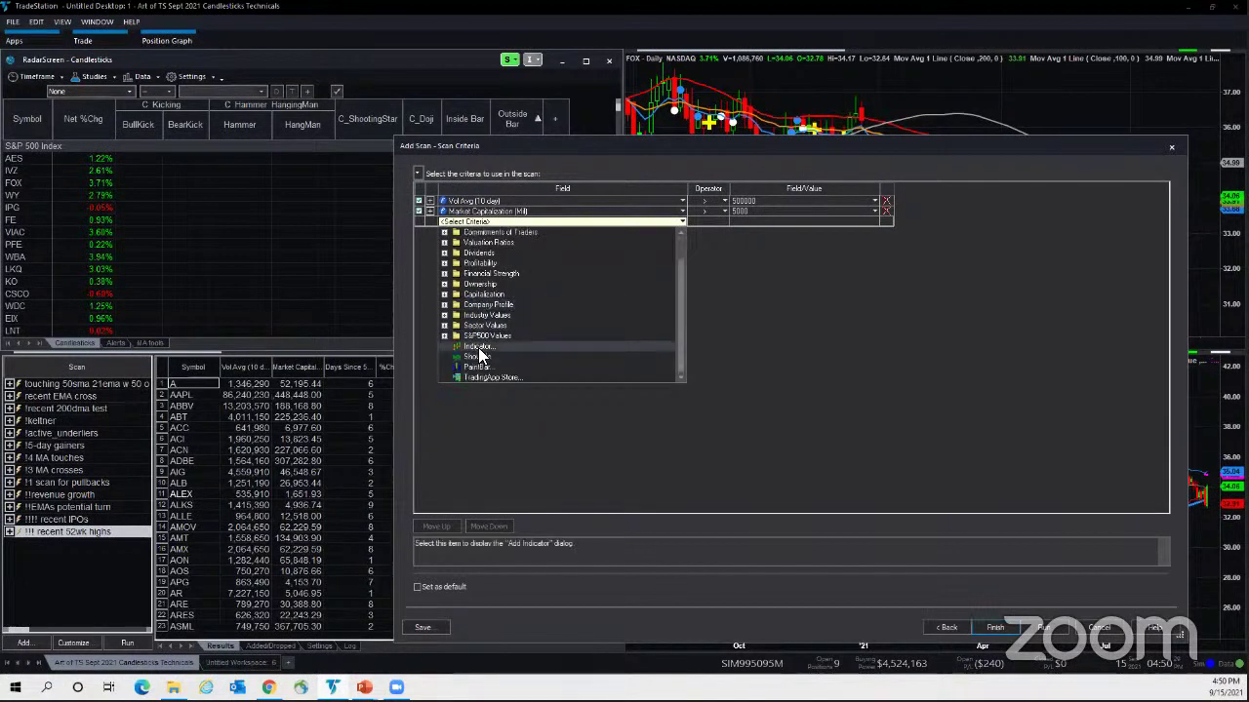
pyautogui.click(477, 346)
pyautogui.click(481, 426)
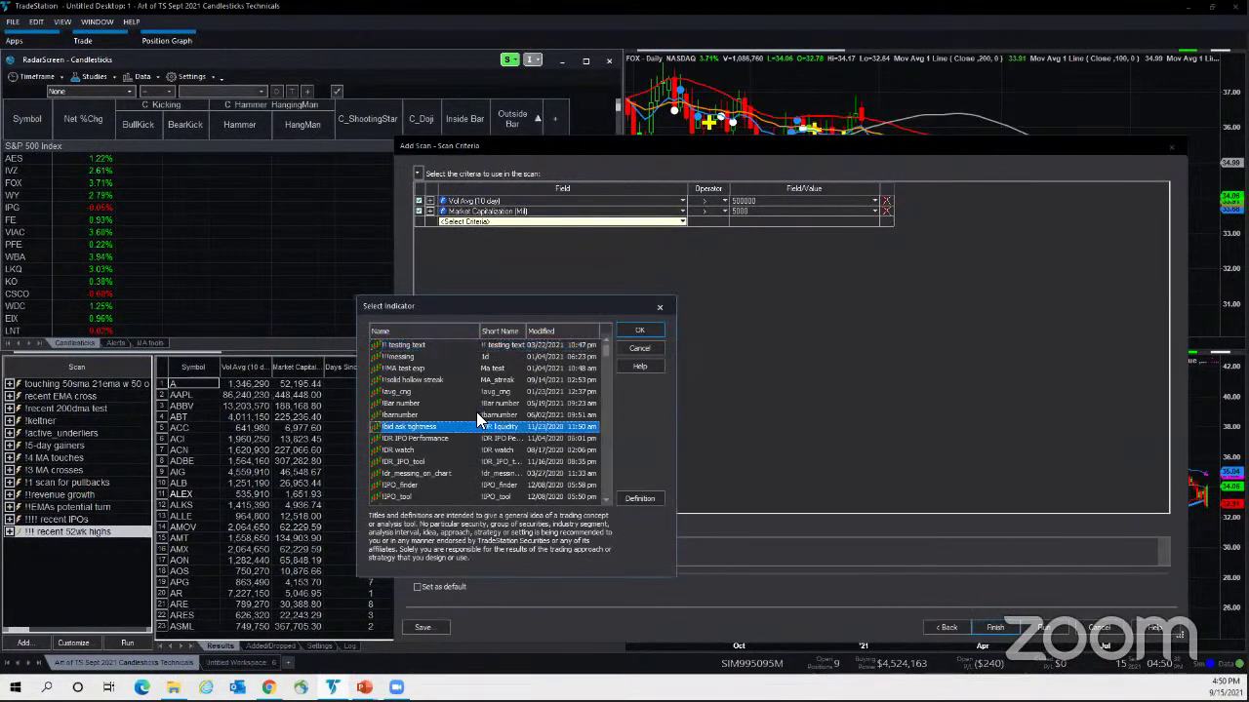
pyautogui.write('vol')
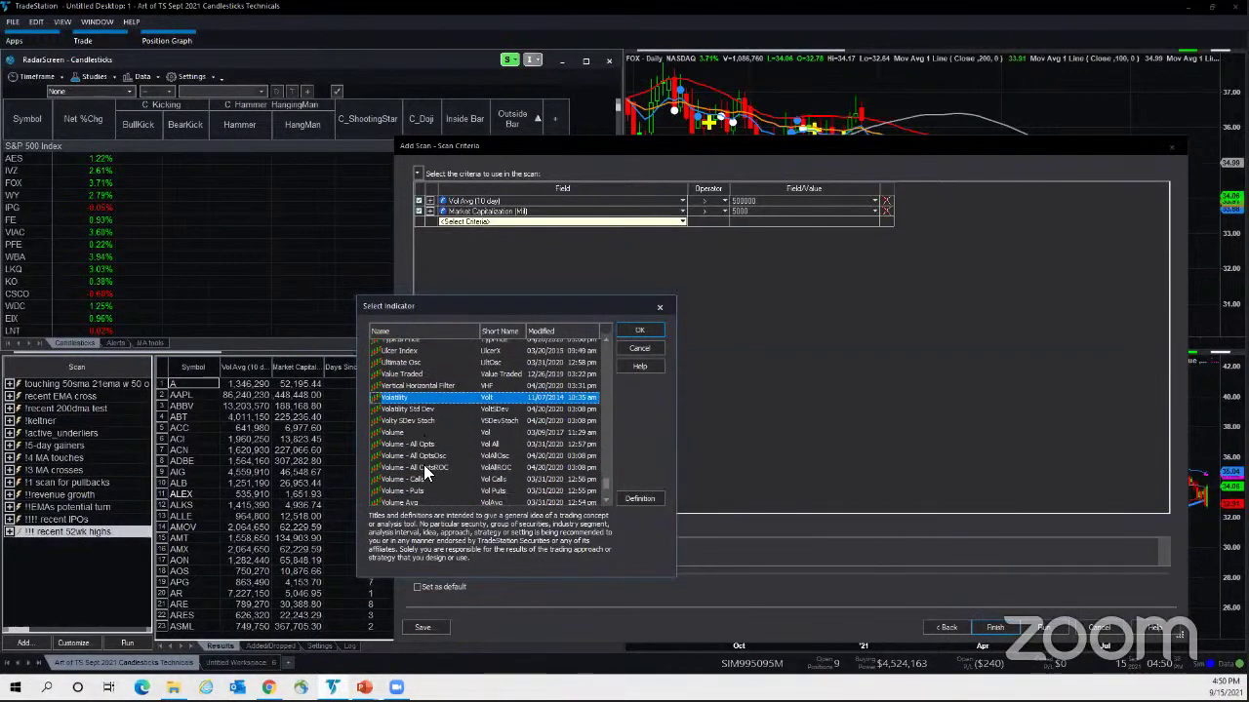
pyautogui.doubleClick(420, 453)
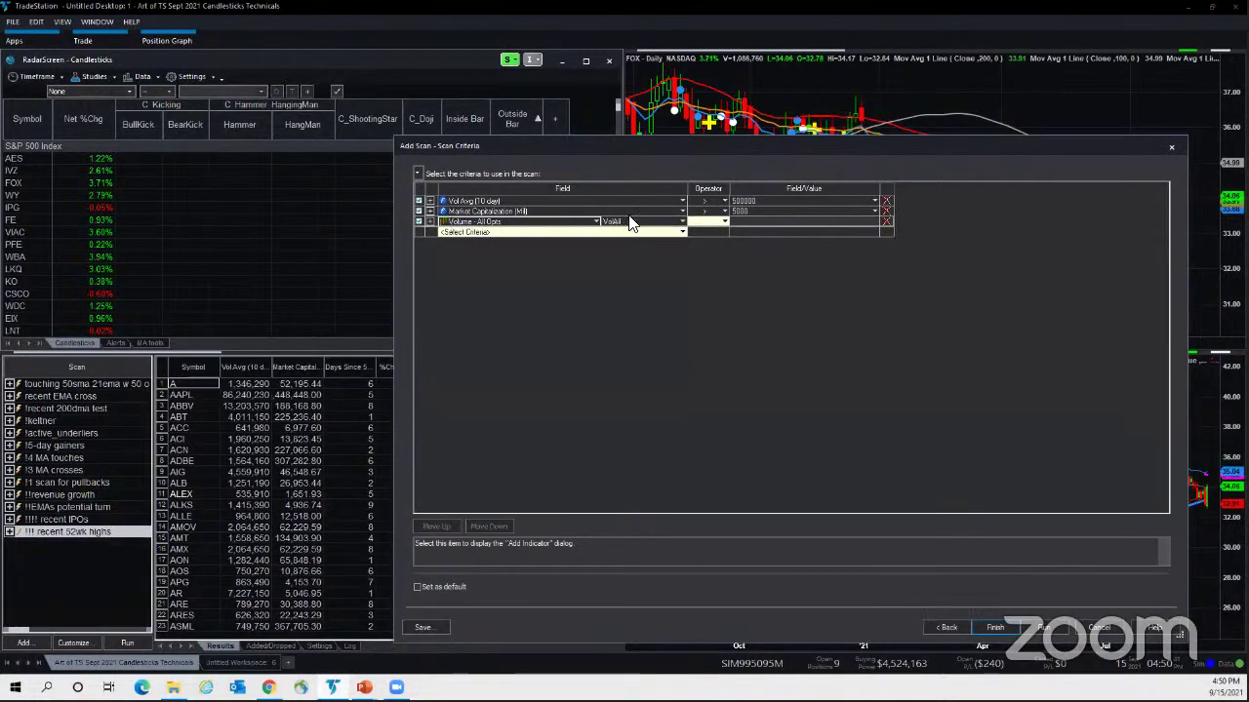
# - Set the Volume - All Opts criterion to its VolAllAvg plot greater than 10000, and run the scan
pyautogui.click(676, 223)
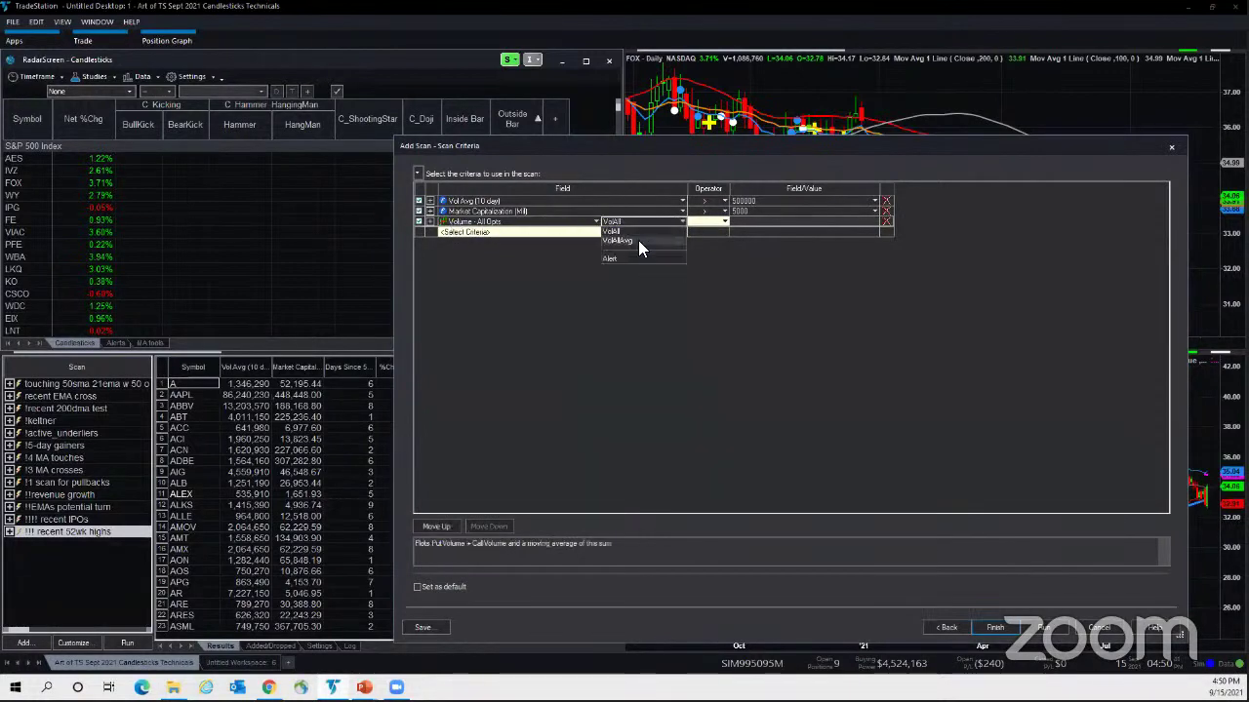
pyautogui.click(638, 240)
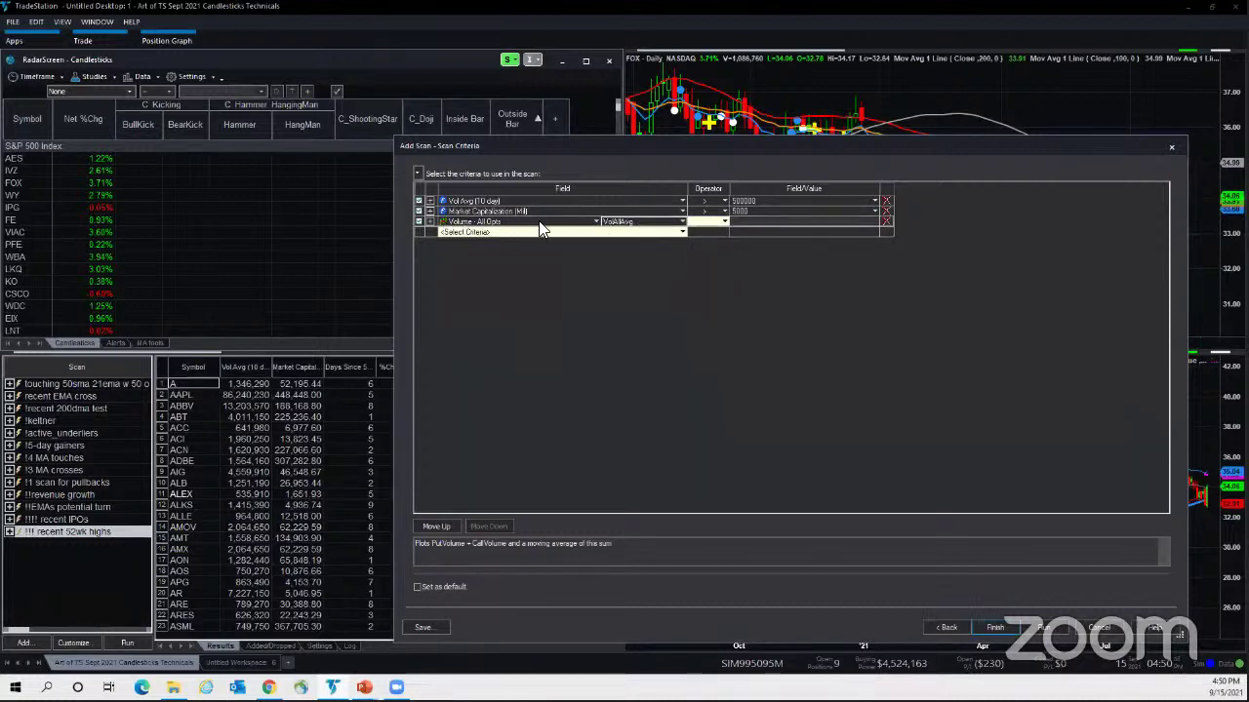
pyautogui.click(630, 223)
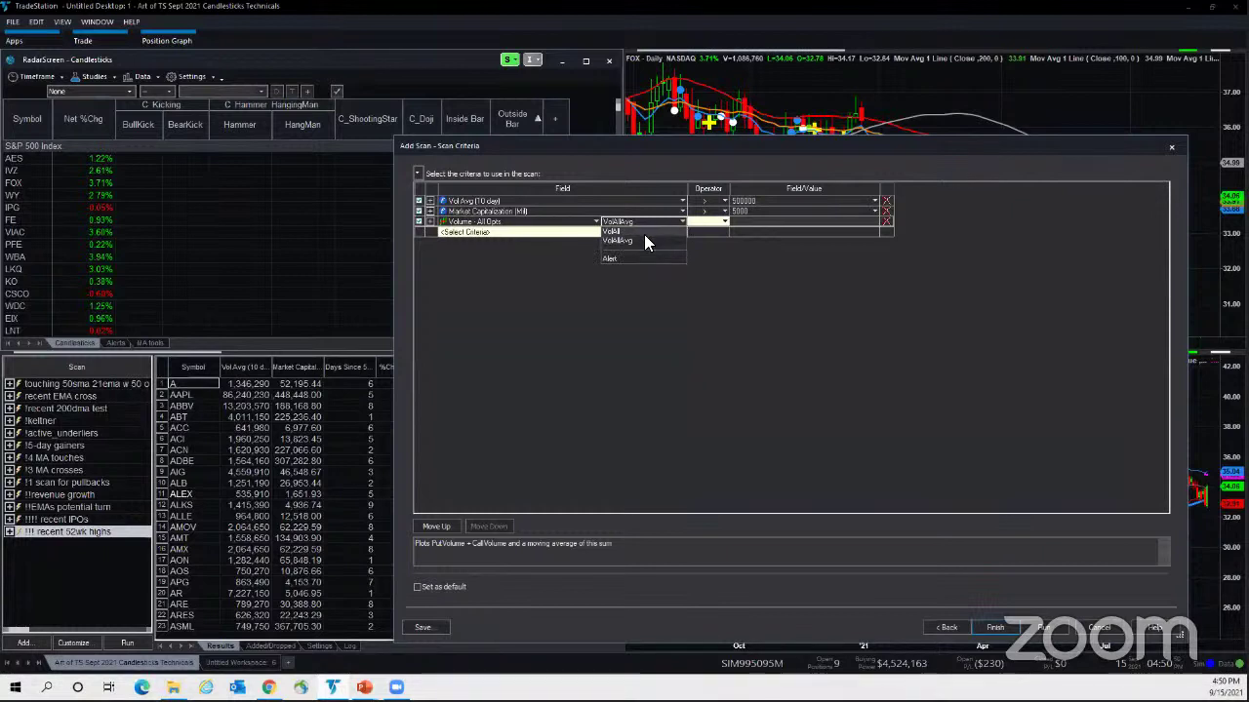
pyautogui.click(611, 241)
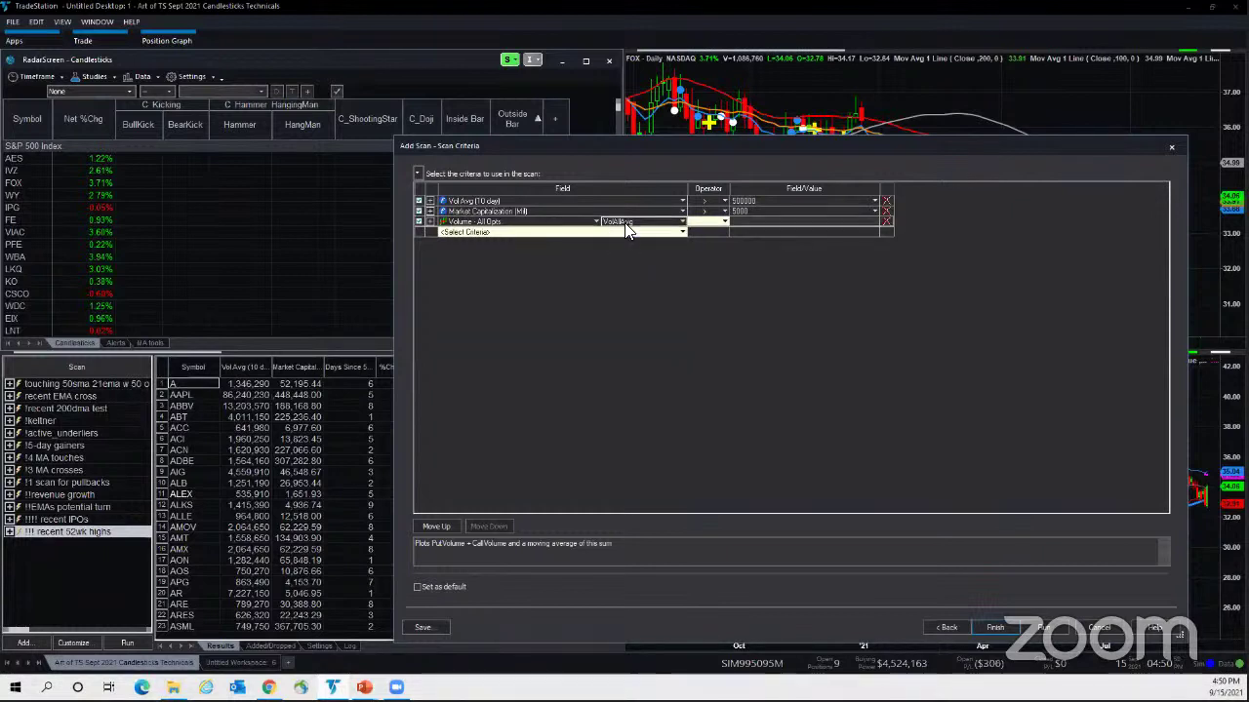
pyautogui.click(724, 220)
pyautogui.click(708, 231)
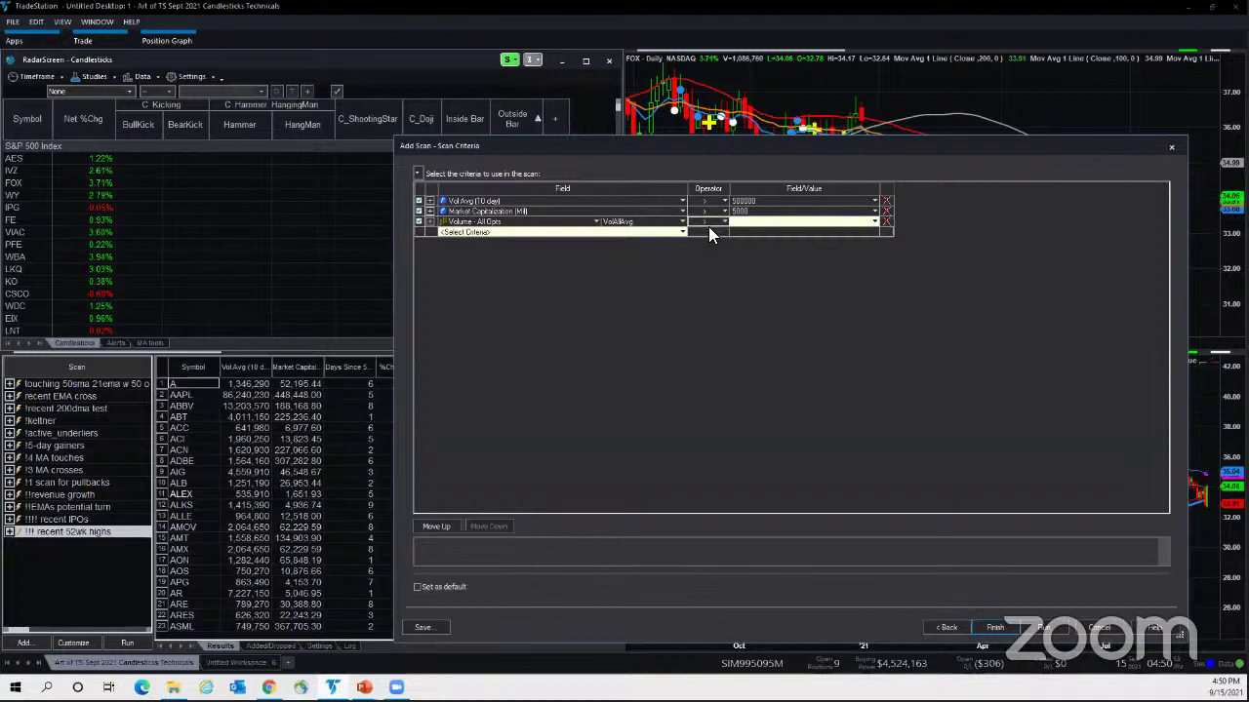
pyautogui.click(757, 222)
pyautogui.write('10000')
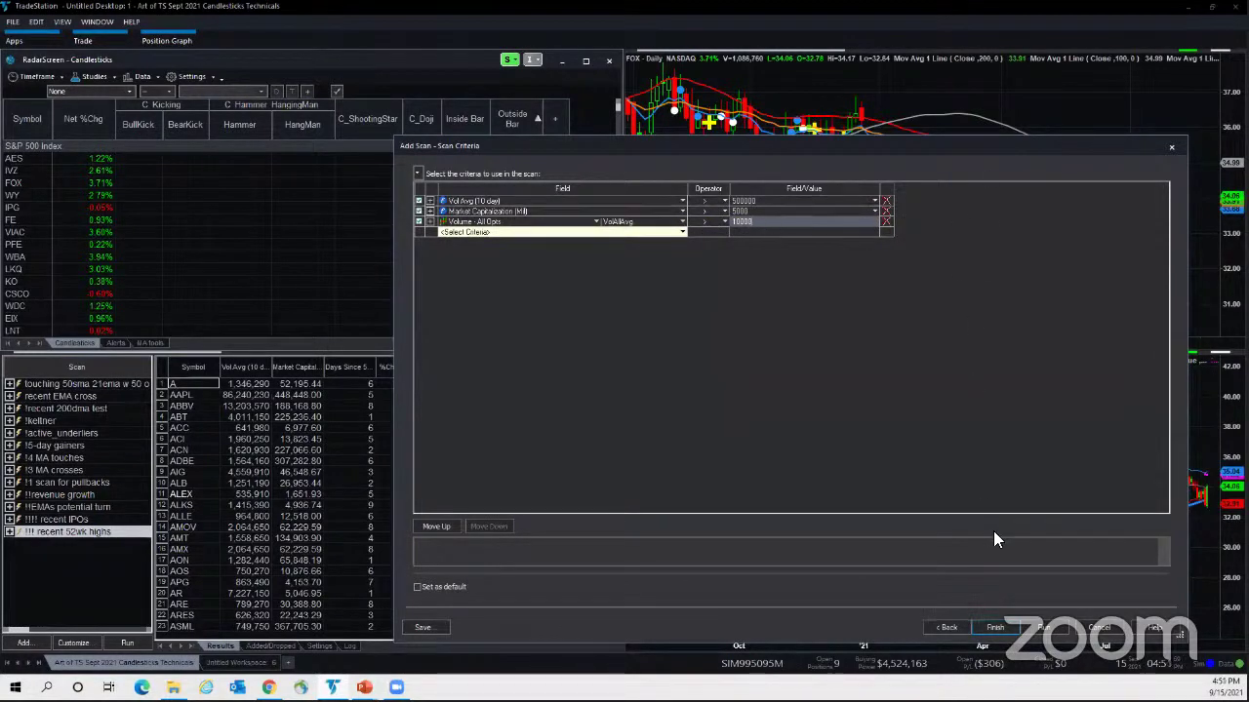
pyautogui.click(1046, 630)
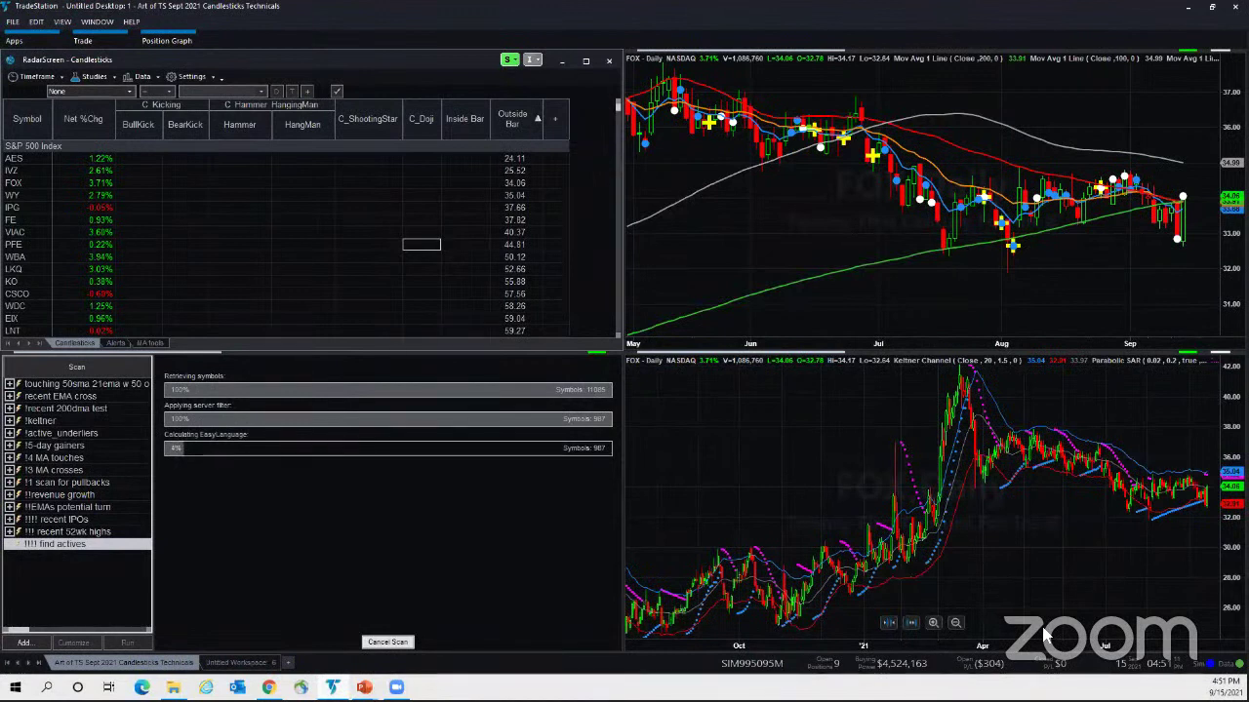
# - Clear all symbols from the RadarScreen Candlesticks page and fill it again from a symbol list
pyautogui.click(766, 232)
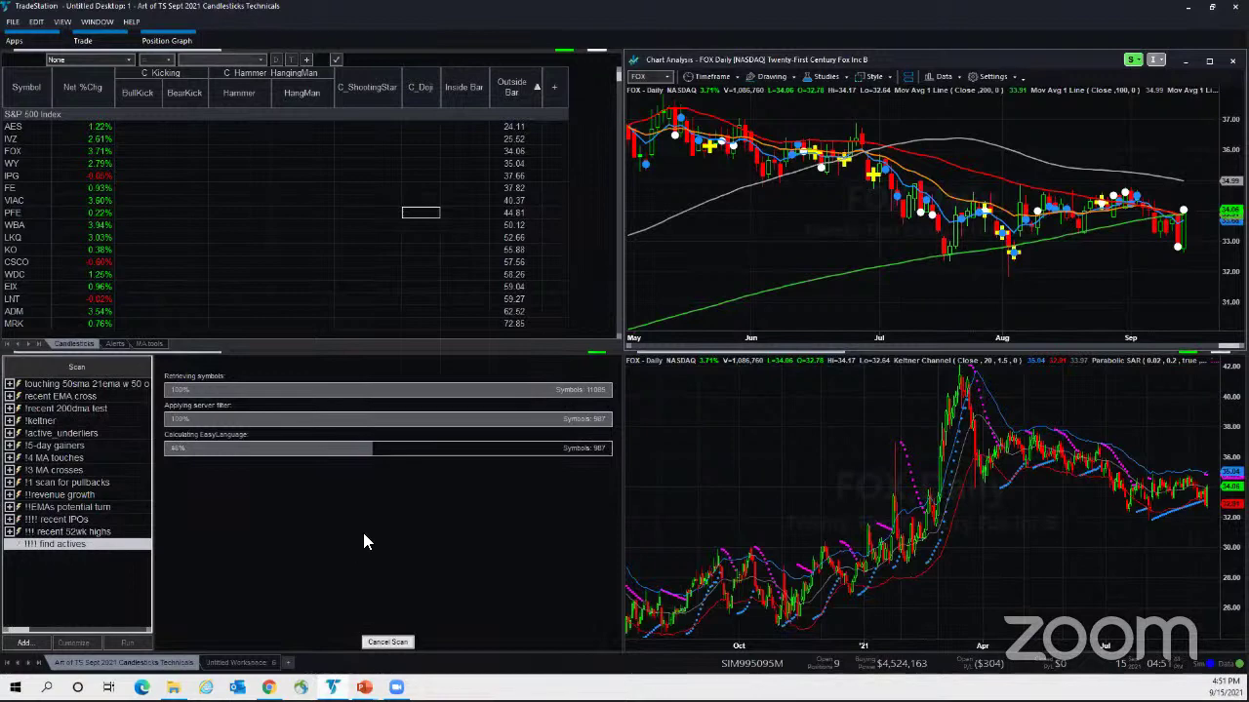
pyautogui.click(293, 266)
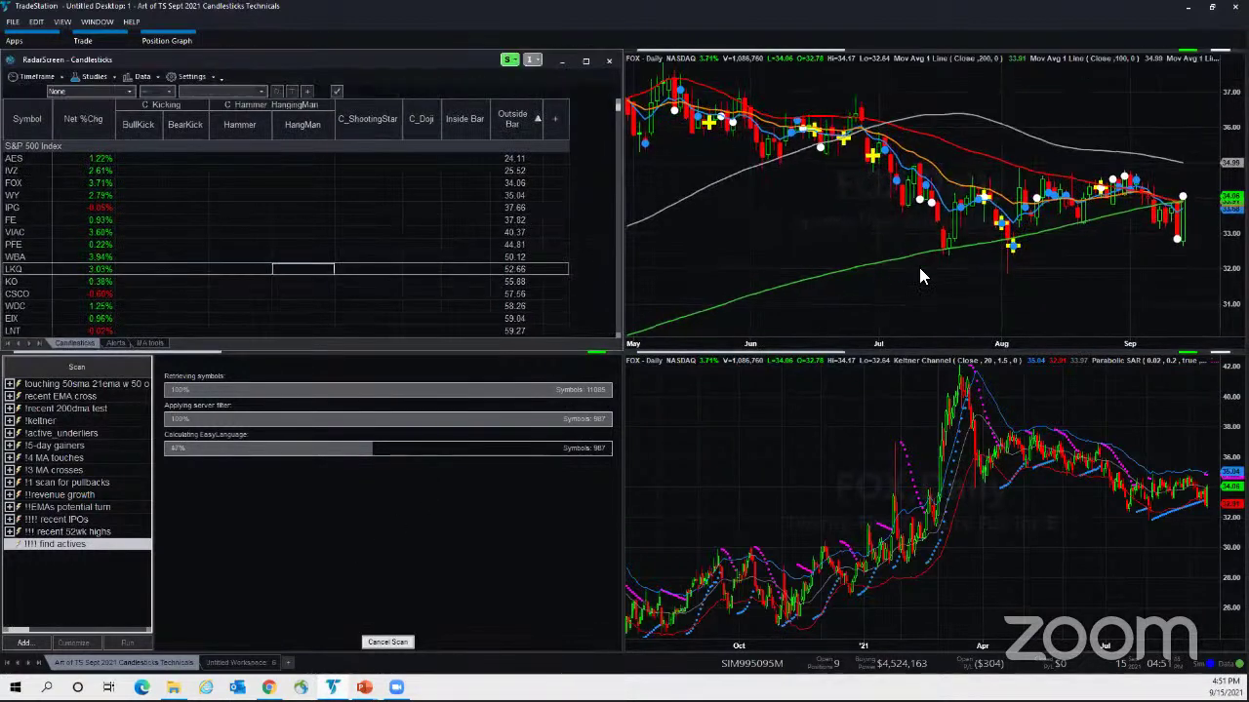
pyautogui.click(215, 192)
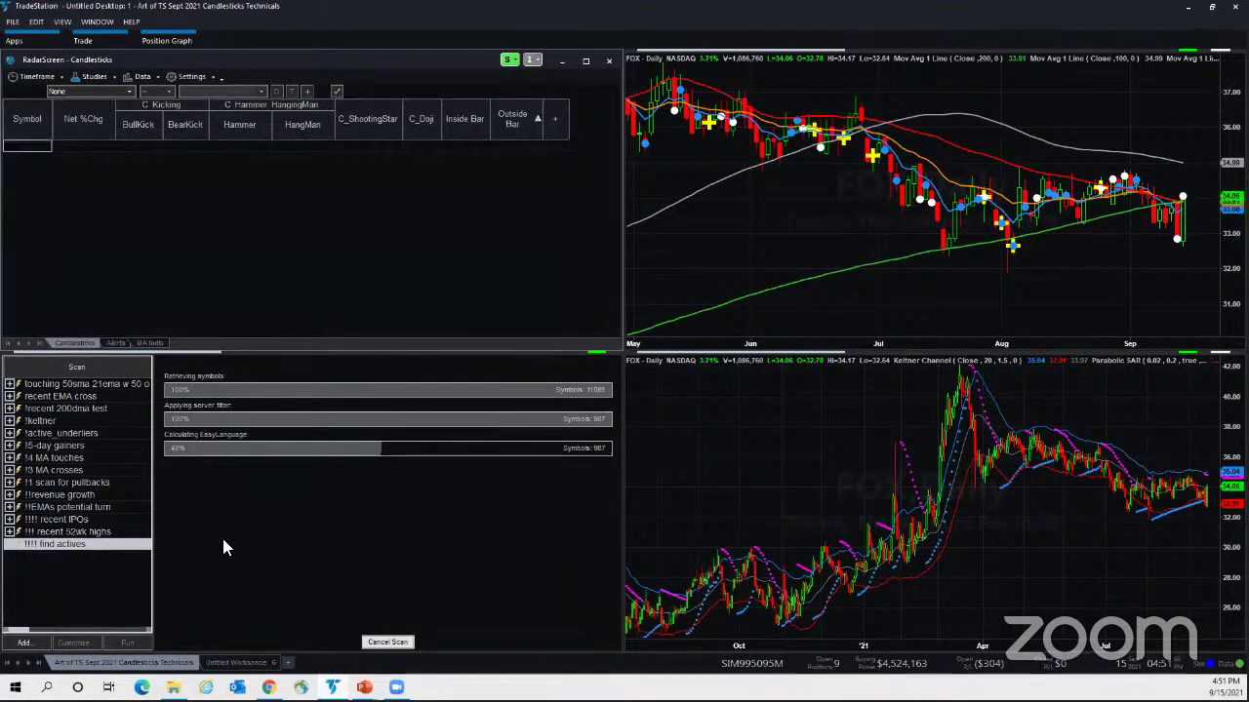
pyautogui.click(146, 78)
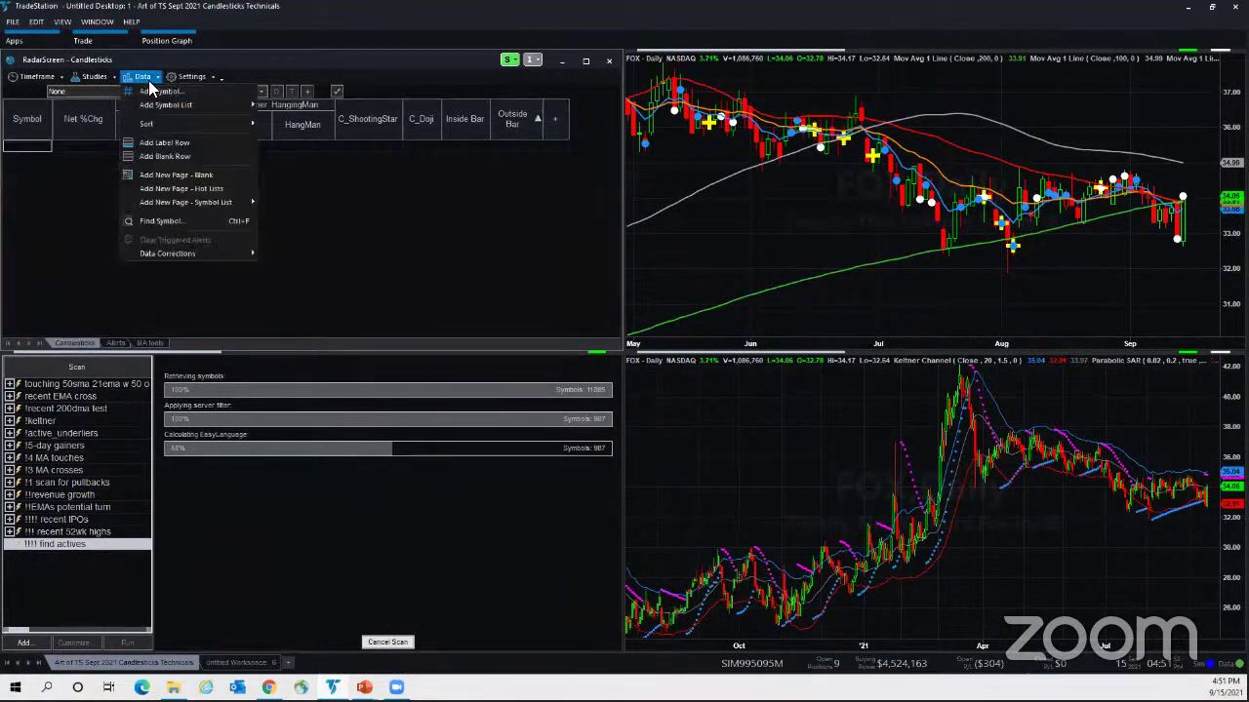
pyautogui.moveTo(152, 104)
pyautogui.click(283, 104)
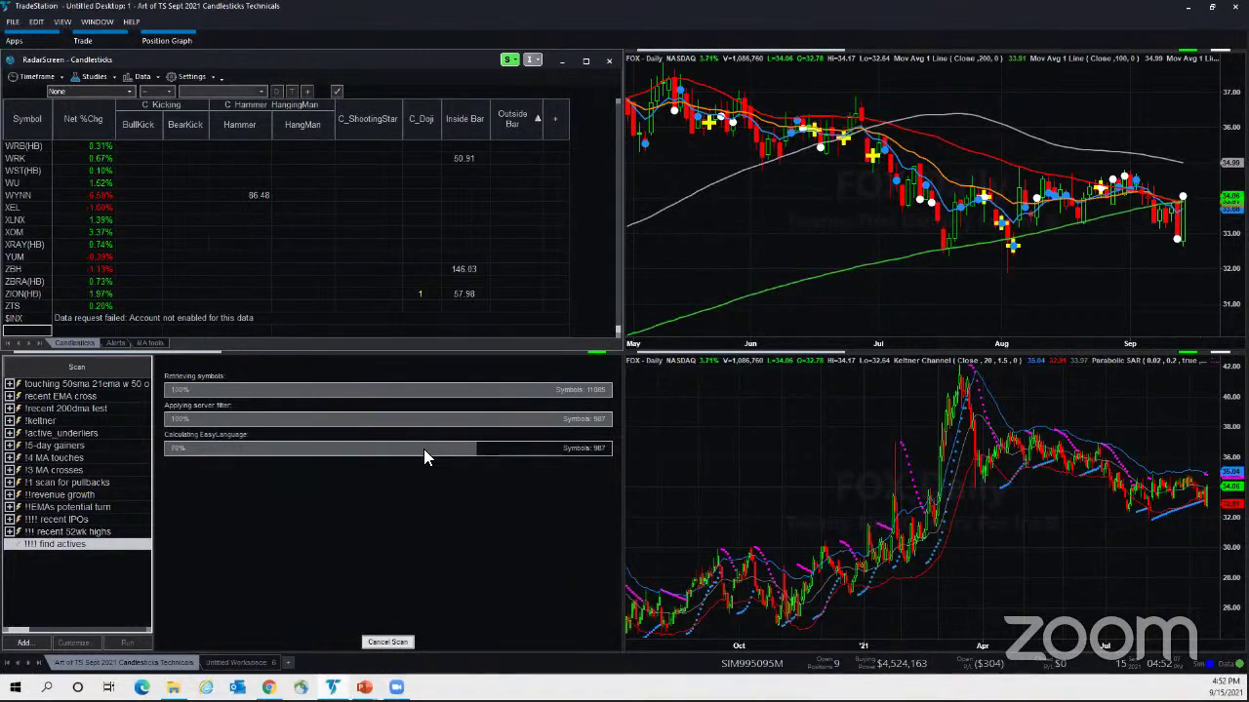
# - Switch to File Explorer and examine the presentation, study and workspace files in the Art of TS Sept 2021 Candlesticks Alerts Technicals folder
pyautogui.click(376, 245)
pyautogui.scroll(2, 336, 294)
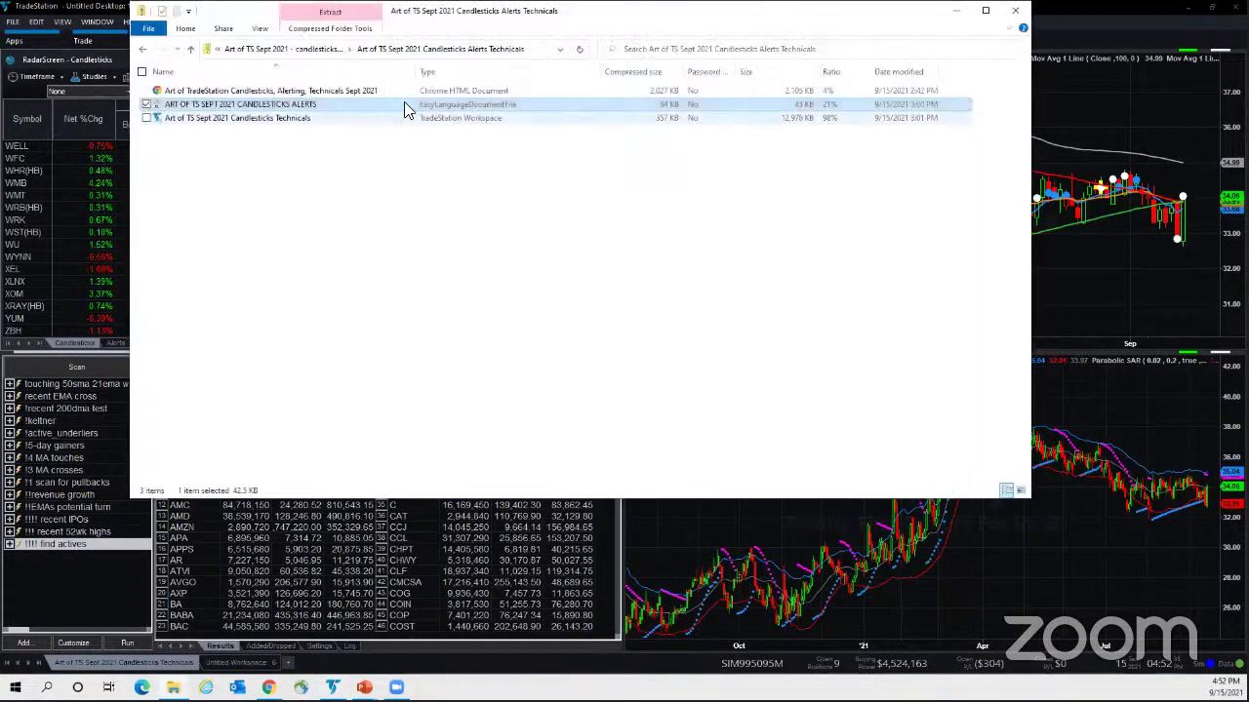
pyautogui.click(246, 93)
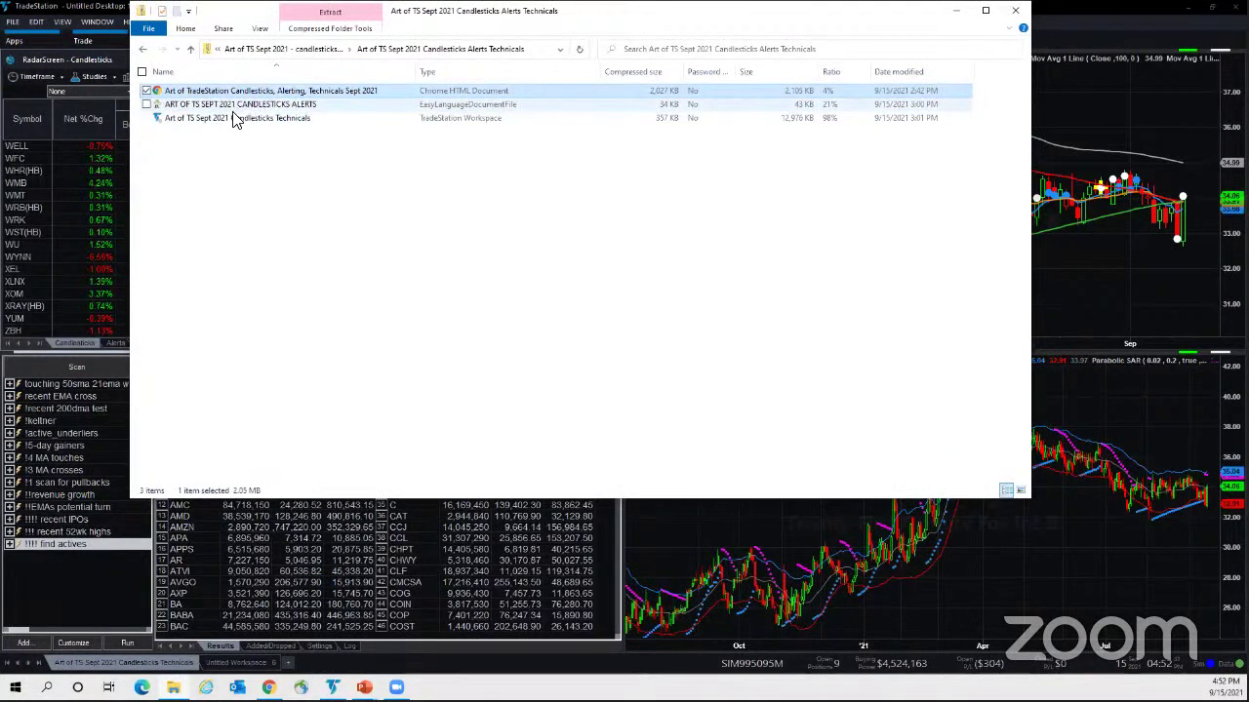
pyautogui.doubleClick(232, 121)
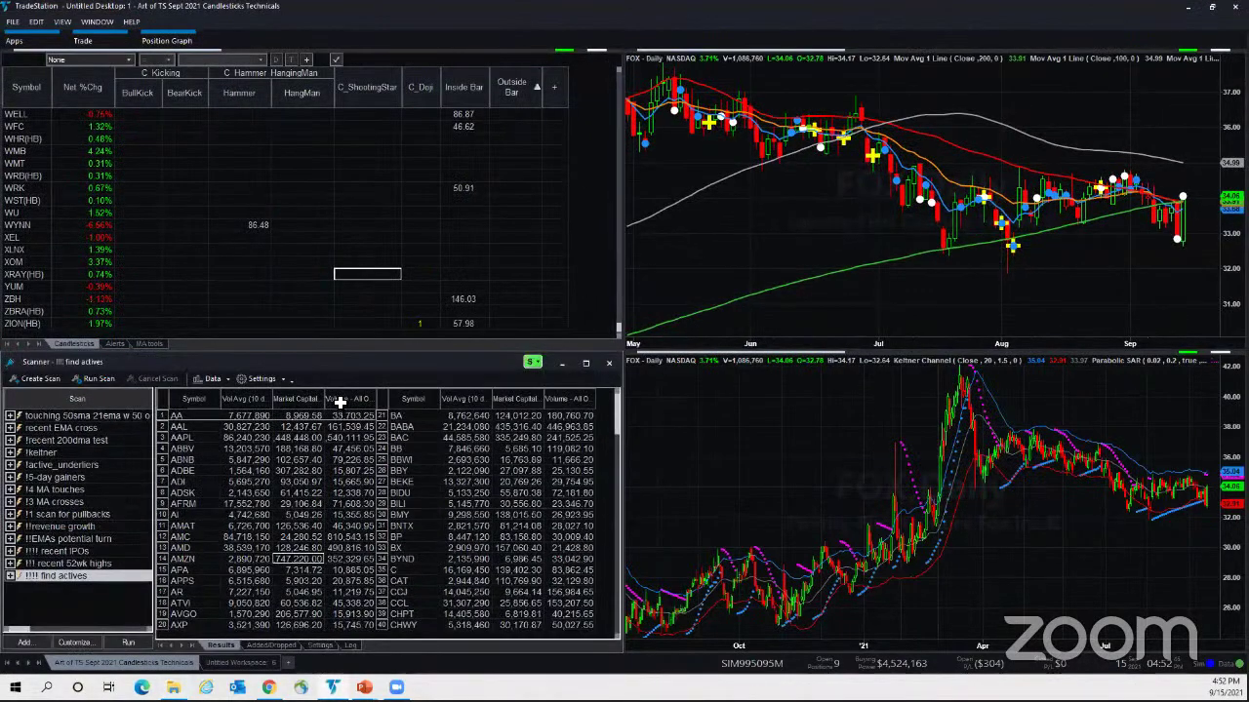
# - Sort the "!!!! find actives" scan results by Volume - All Opts in descending order and view the end of the list
pyautogui.click(340, 399)
pyautogui.click(340, 399)
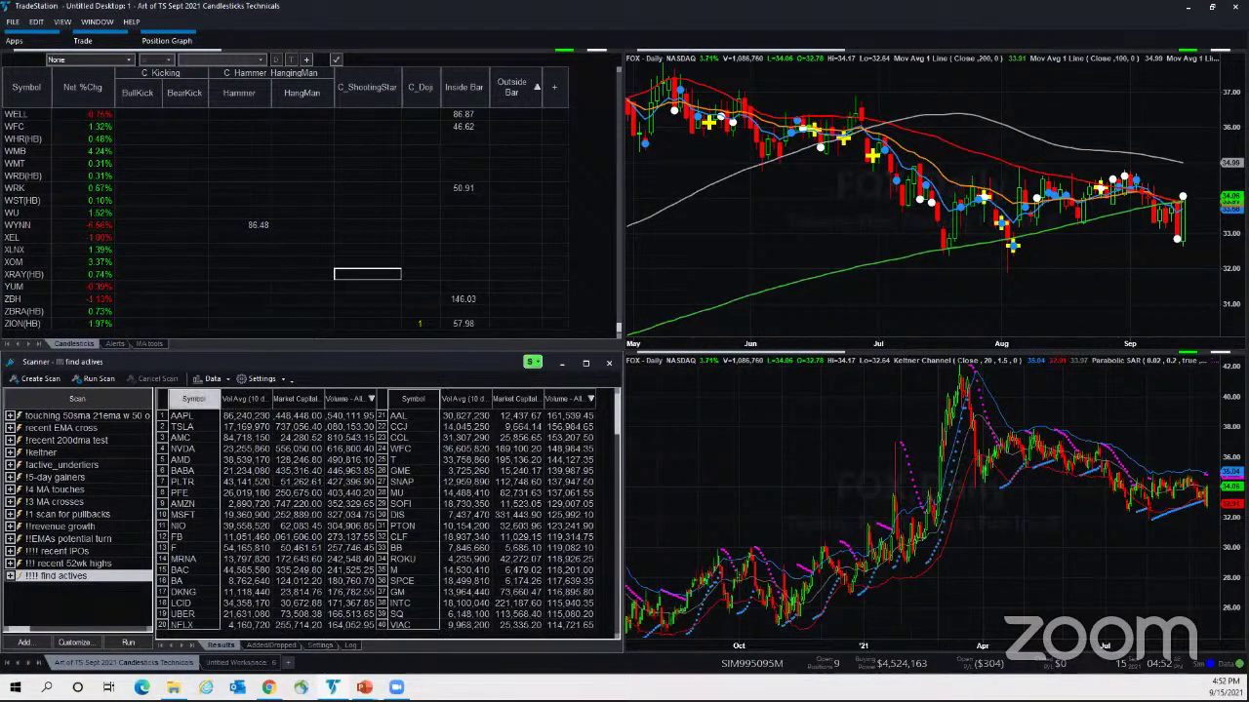
pyautogui.moveTo(615, 410); pyautogui.dragTo(612, 632)
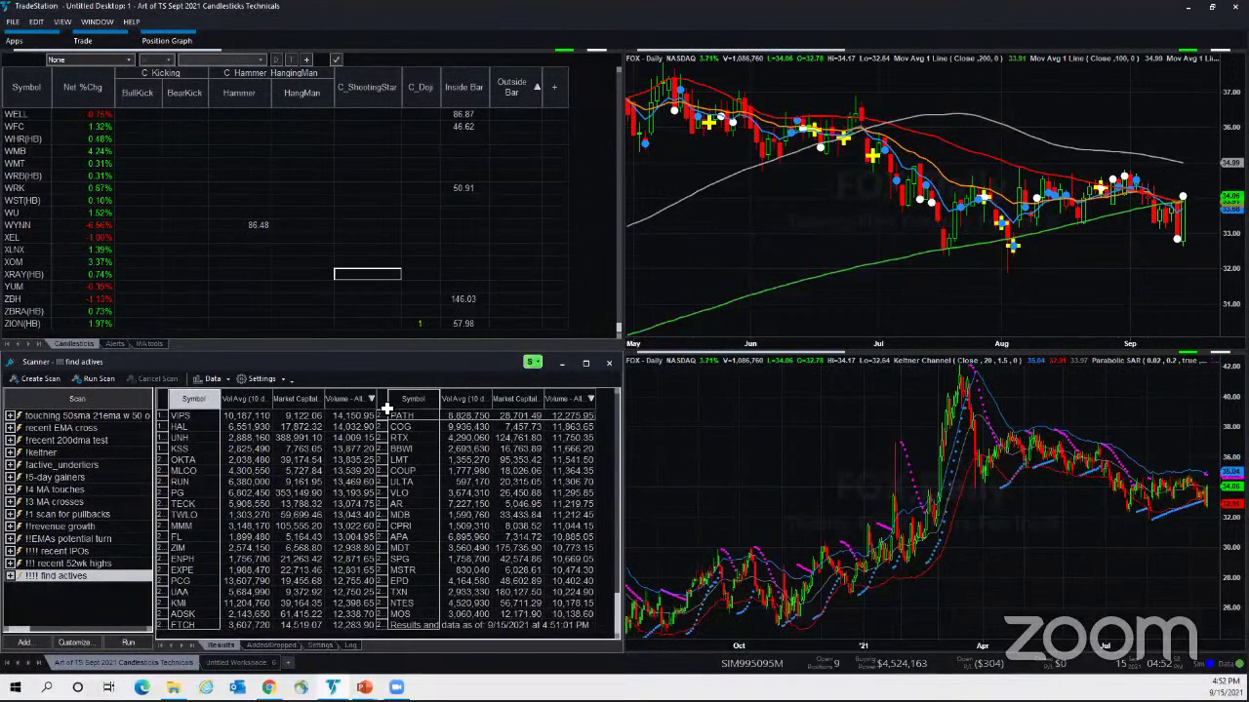
# - Widen the row number column of the scan results so the full row numbers can be read
pyautogui.moveTo(389, 406); pyautogui.dragTo(413, 406)
pyautogui.press('Return')
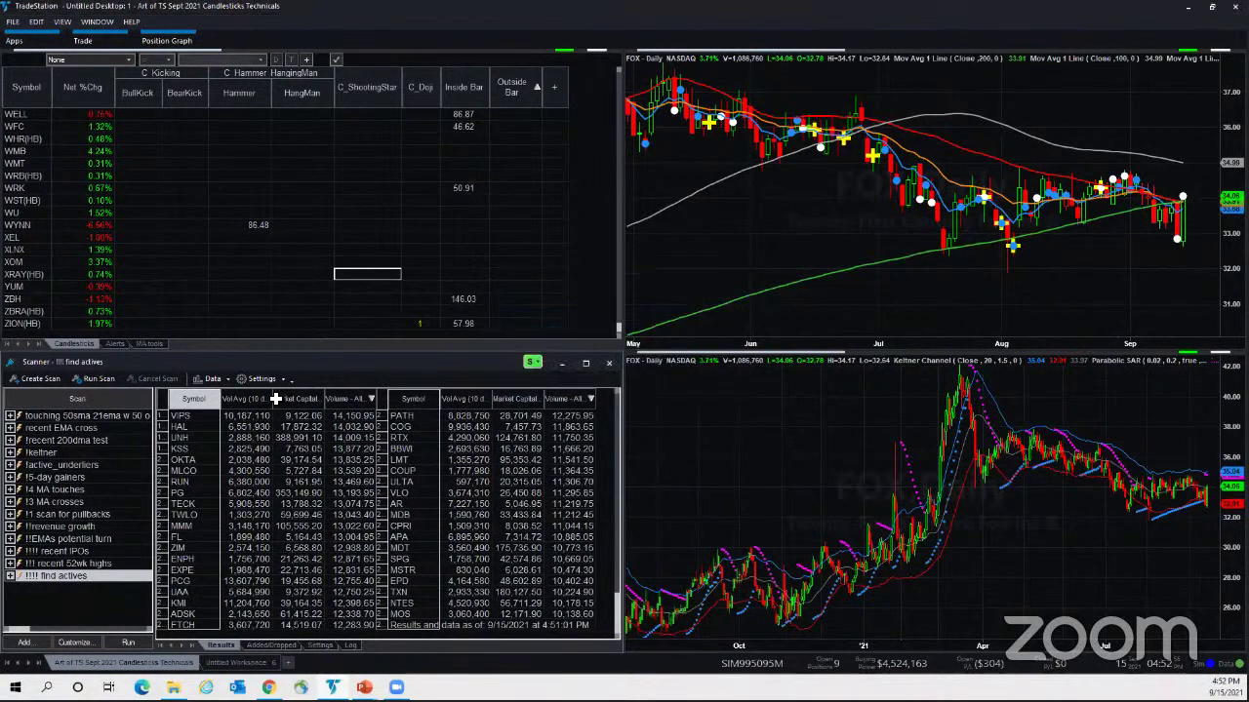
pyautogui.click(176, 398)
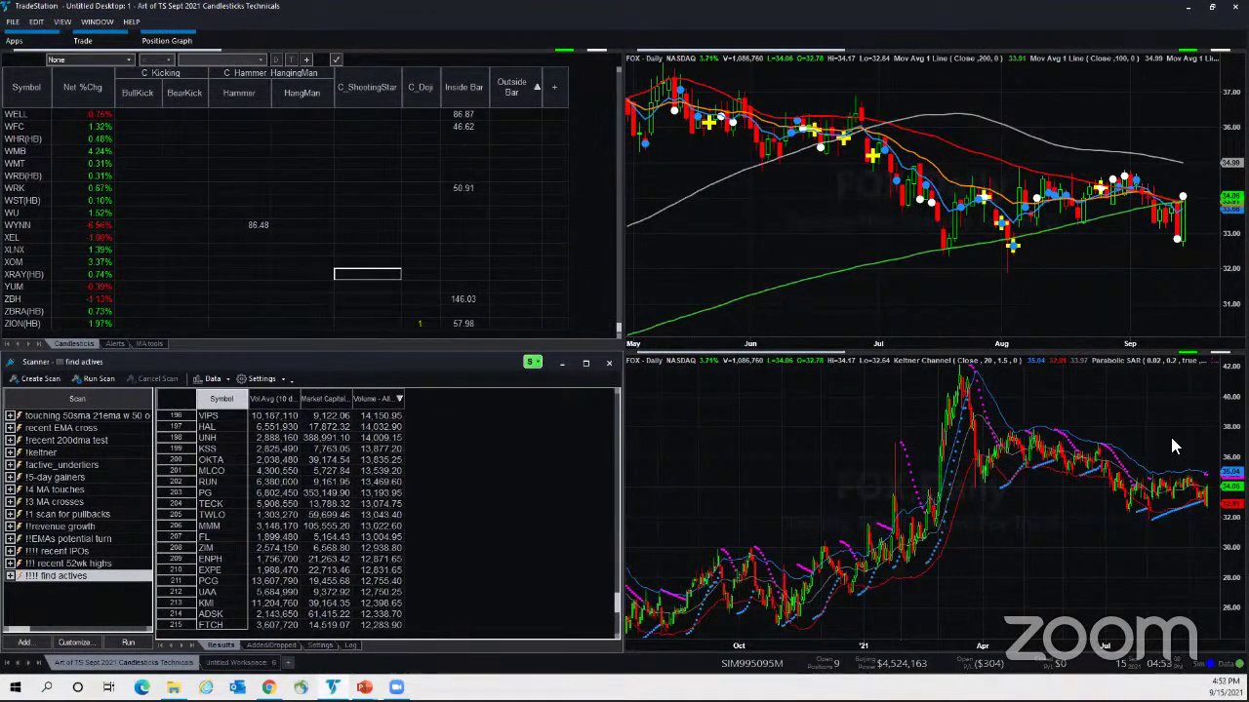
# - View the charts of VIAC, AI and SNAP from the Outside Bar matches on the RadarScreen Candlesticks page
pyautogui.click(293, 249)
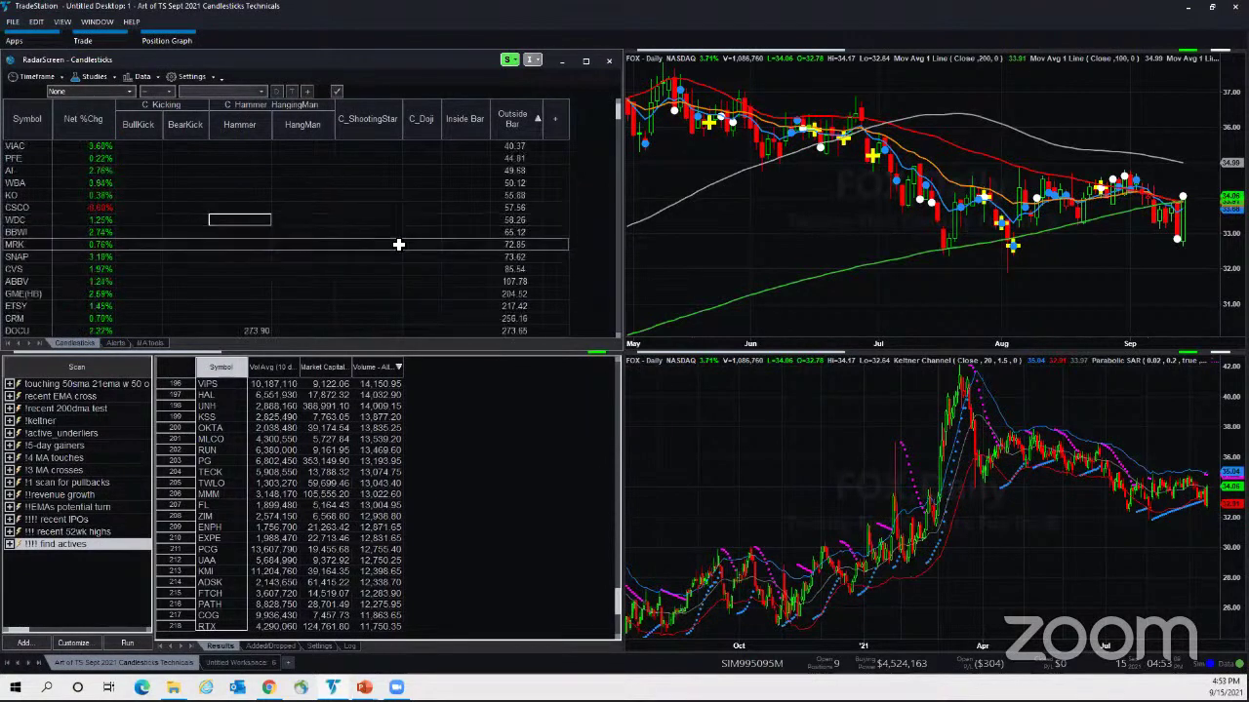
pyautogui.click(24, 147)
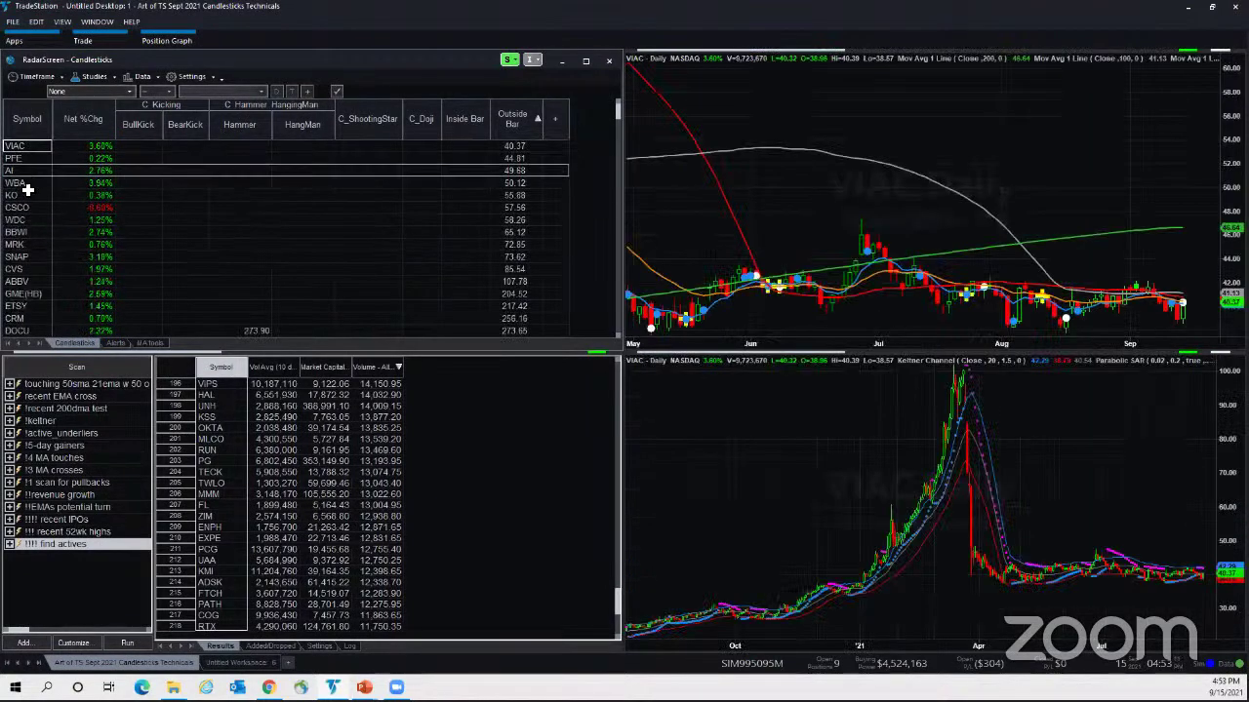
pyautogui.click(15, 171)
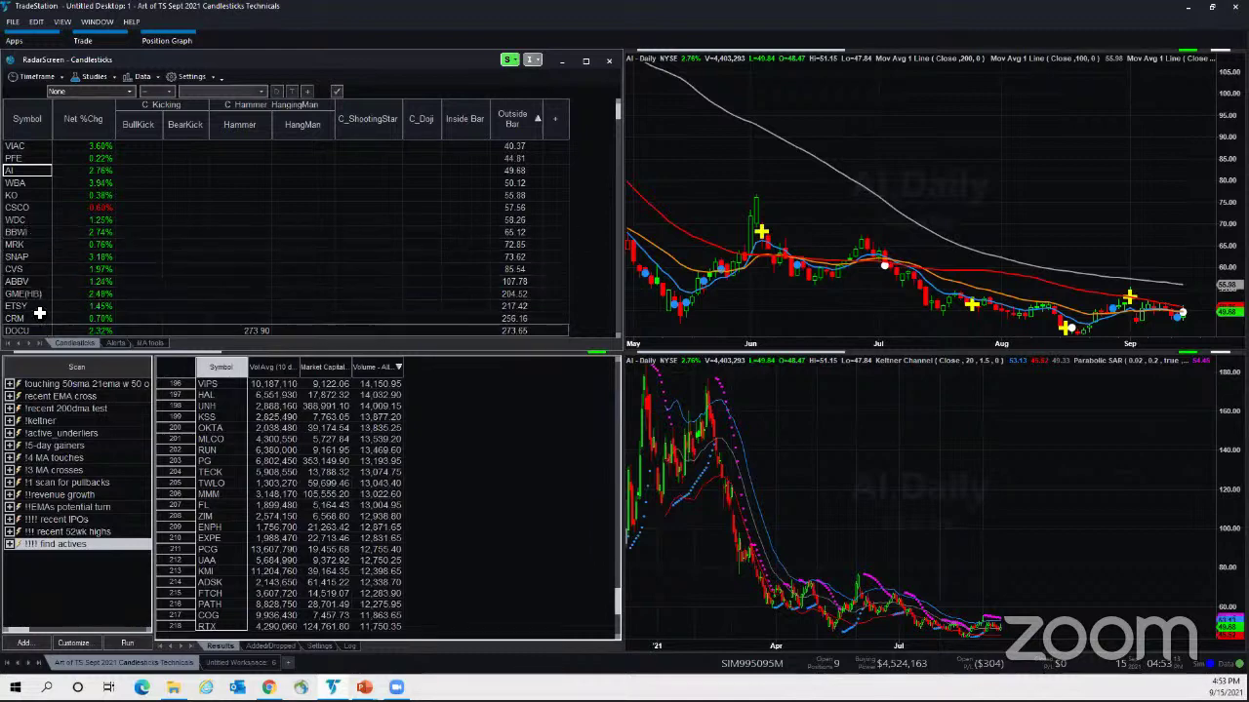
pyautogui.click(27, 256)
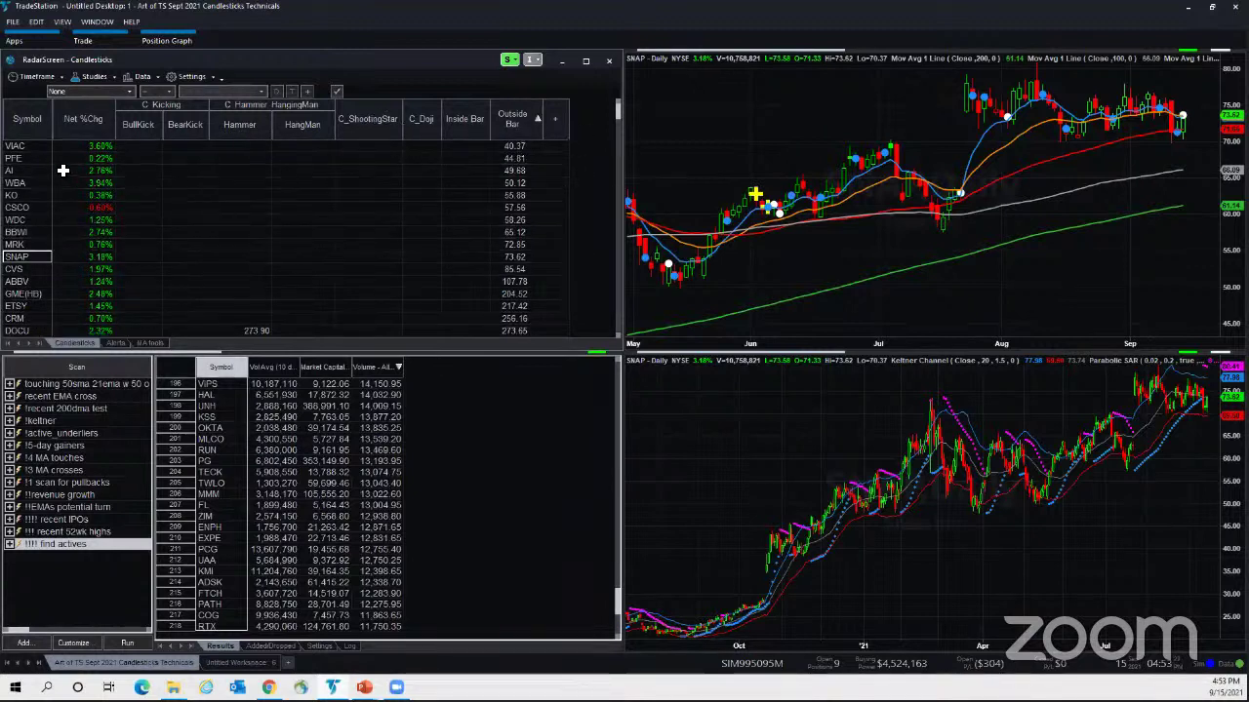
pyautogui.click(189, 255)
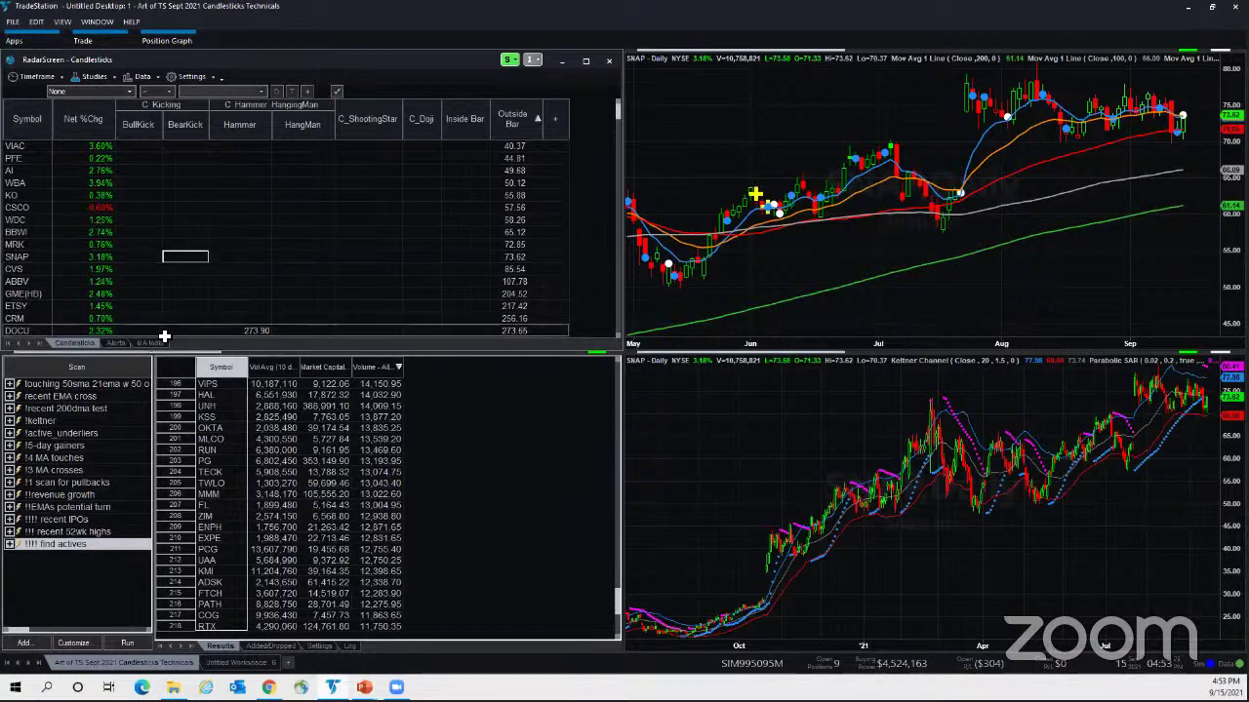
# - Look through the MA tools and Alerts pages of the RadarScreen and return to the Candlesticks page
pyautogui.click(147, 343)
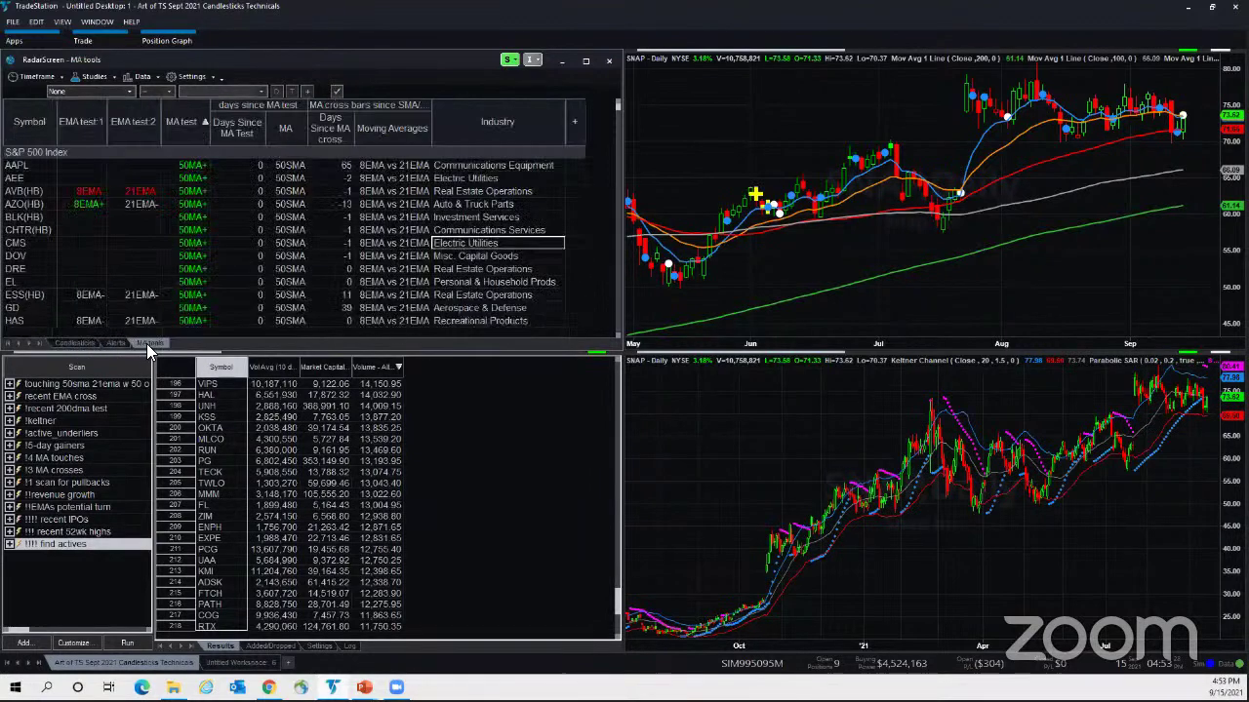
pyautogui.click(114, 344)
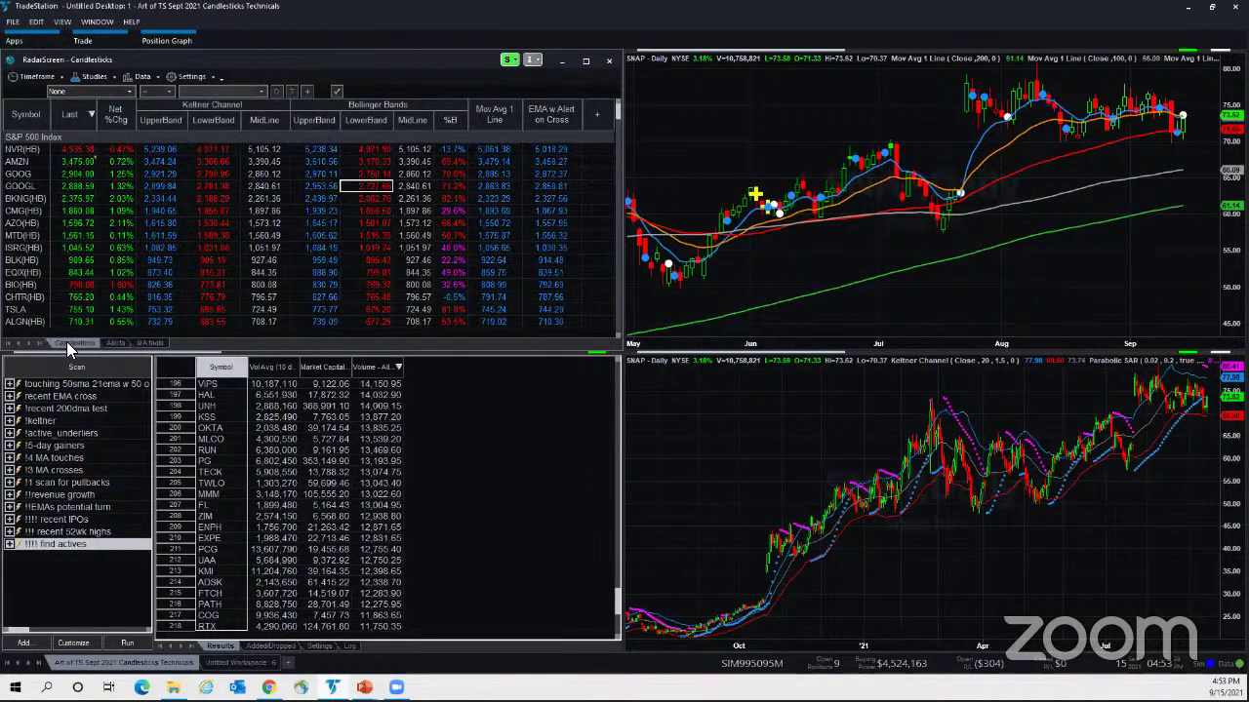
pyautogui.click(67, 341)
pyautogui.click(148, 342)
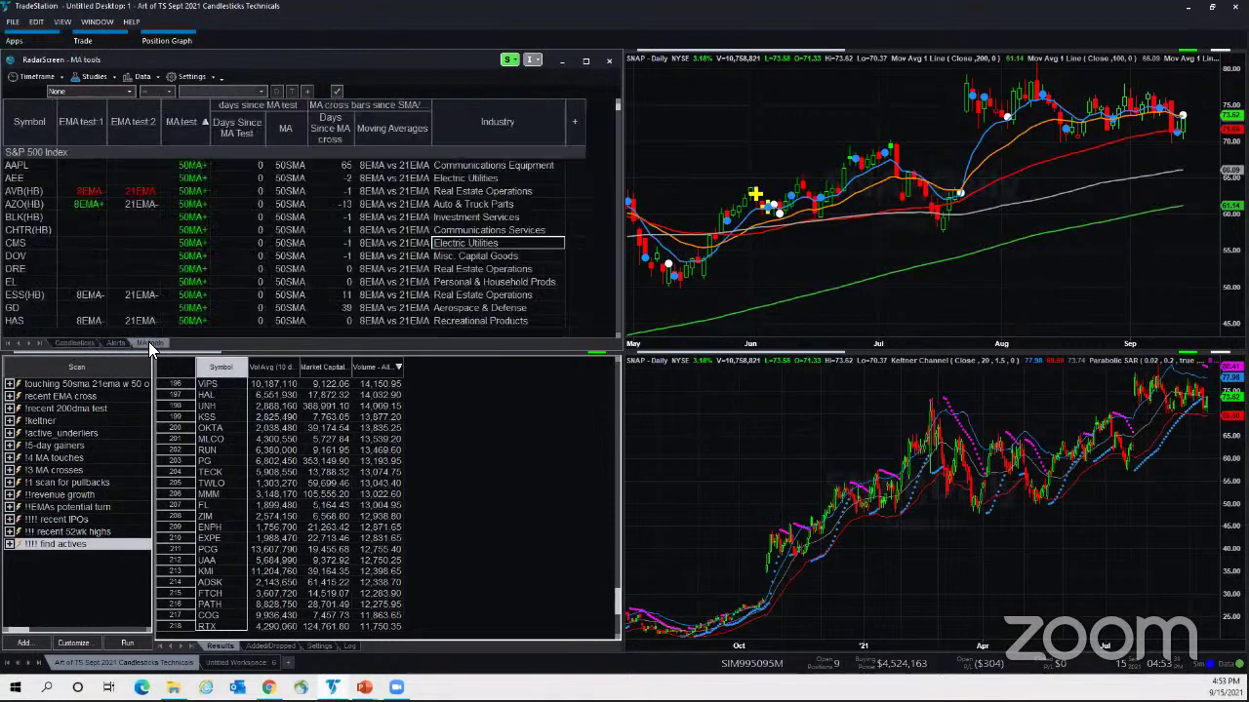
pyautogui.click(74, 344)
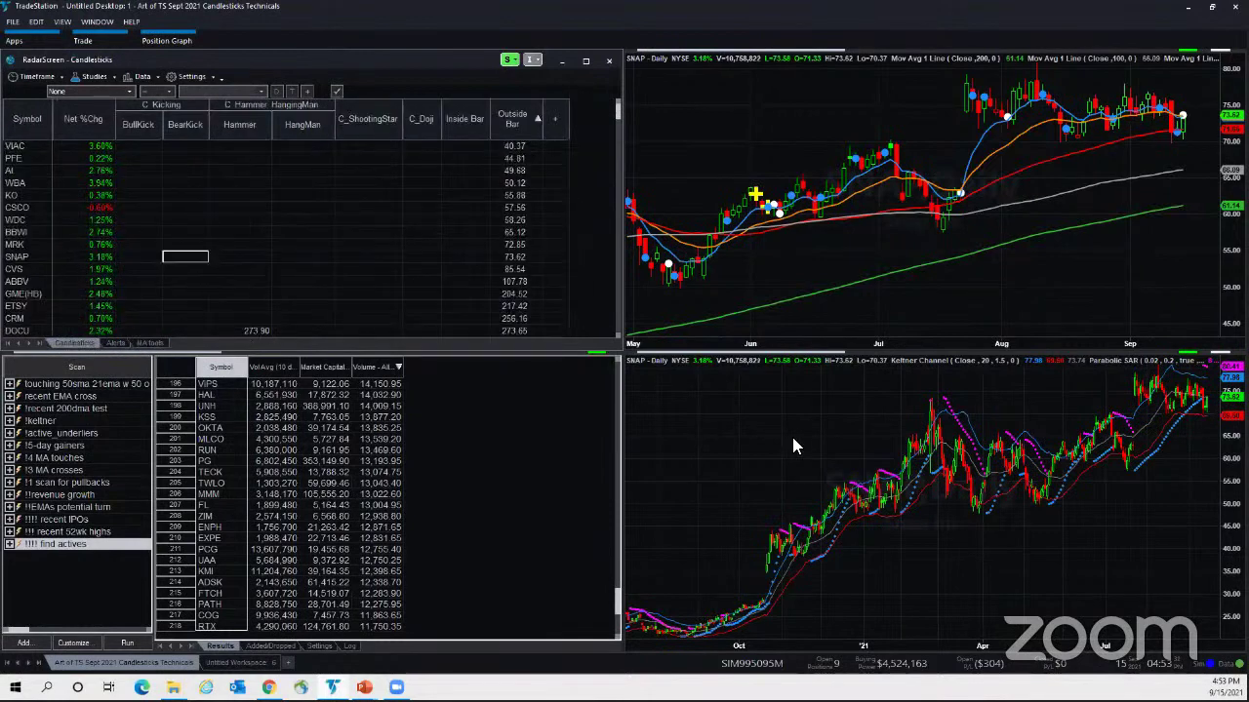
# - Maximize the Scanner window and consult the Scan for Hammers slide in the presentation before returning to TradeStation
pyautogui.click(543, 404)
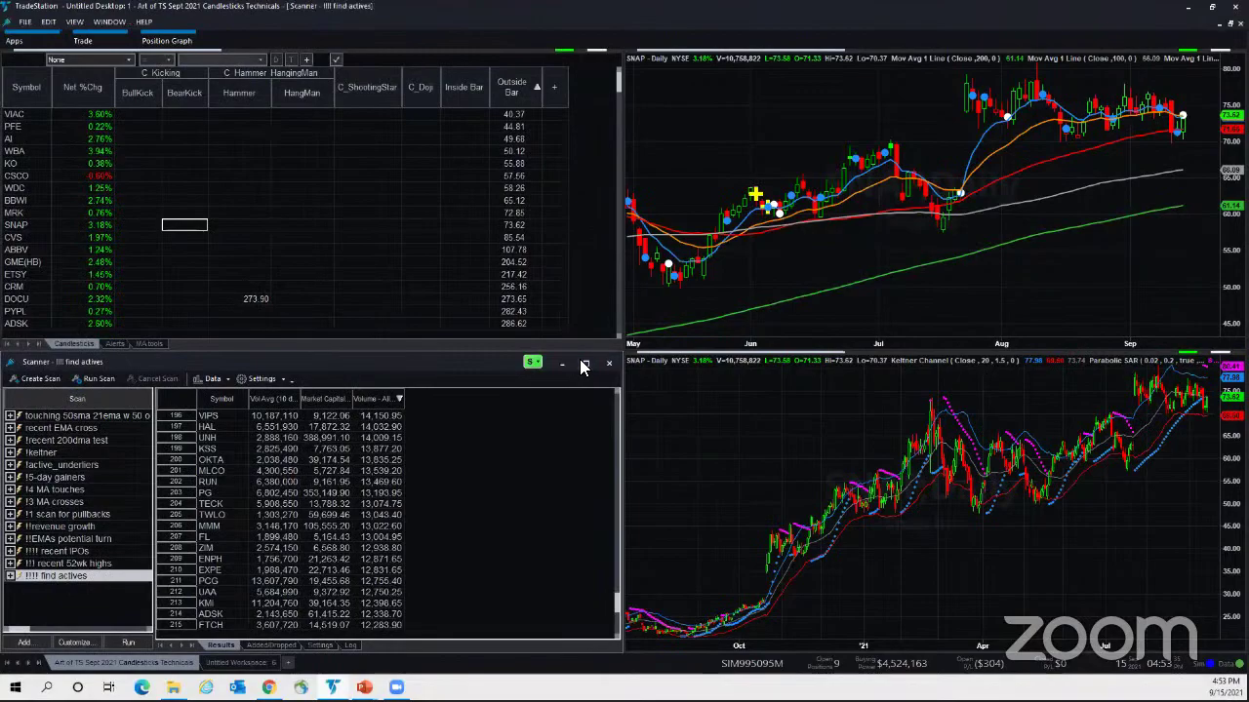
pyautogui.click(585, 365)
pyautogui.hotkey('alt', 'Tab')
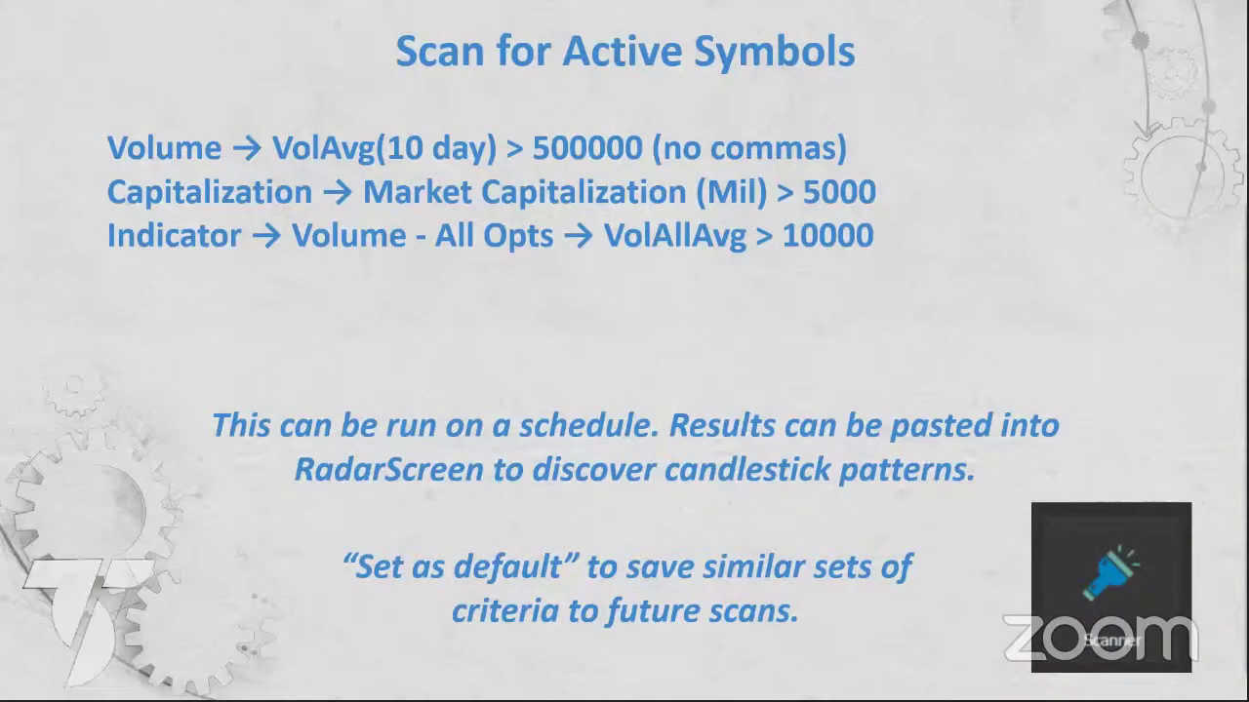
pyautogui.press('Right')
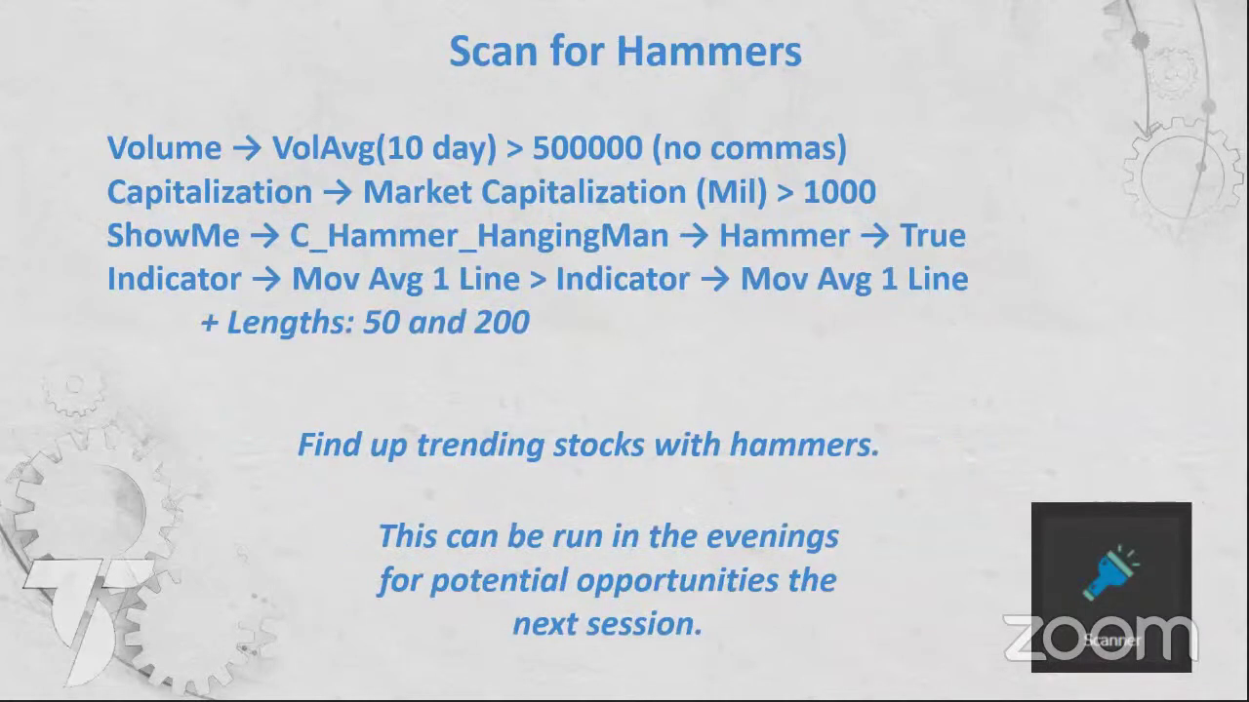
pyautogui.hotkey('alt', 'Tab')
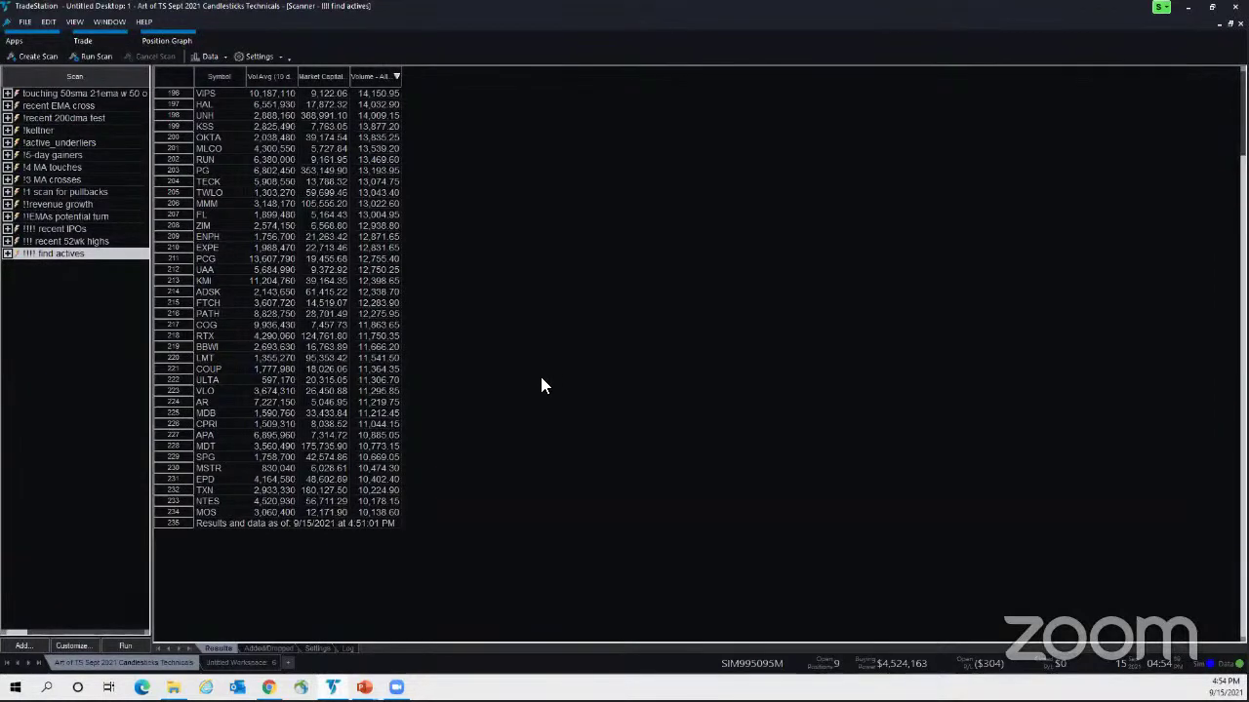
# - Review the scan criteria of the "!!!! find actives" scan and accept them
pyautogui.doubleClick(57, 252)
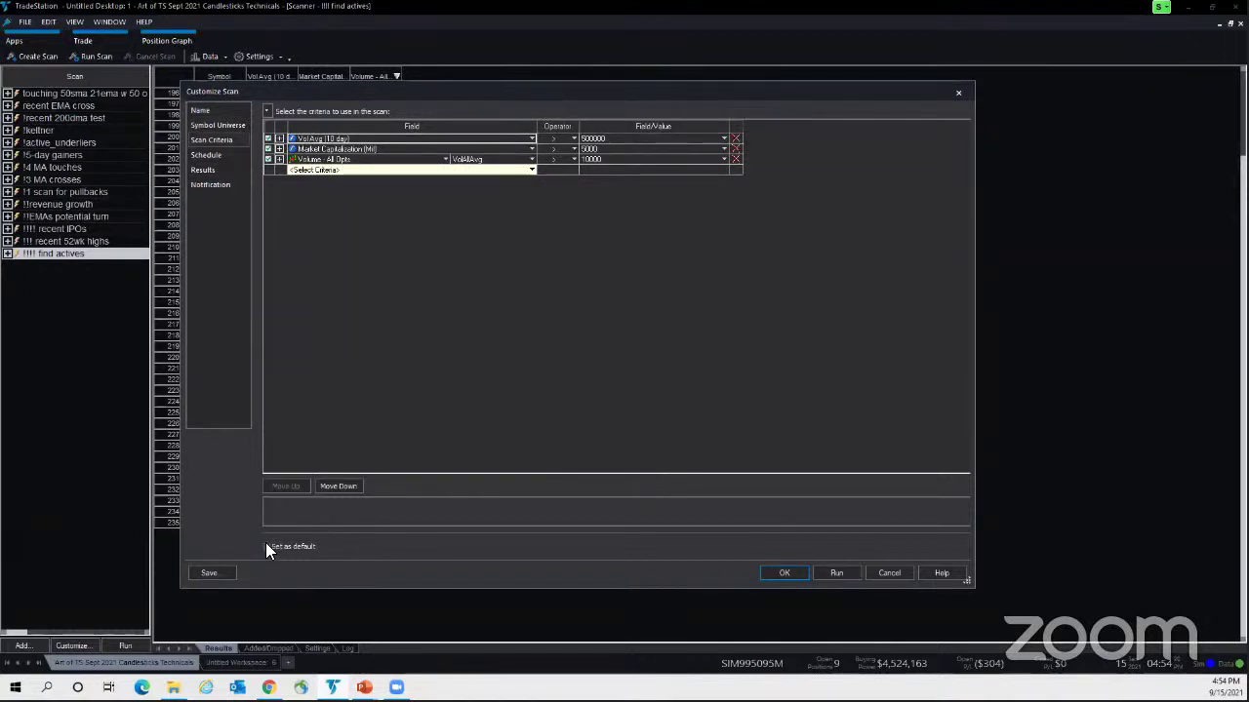
pyautogui.click(783, 573)
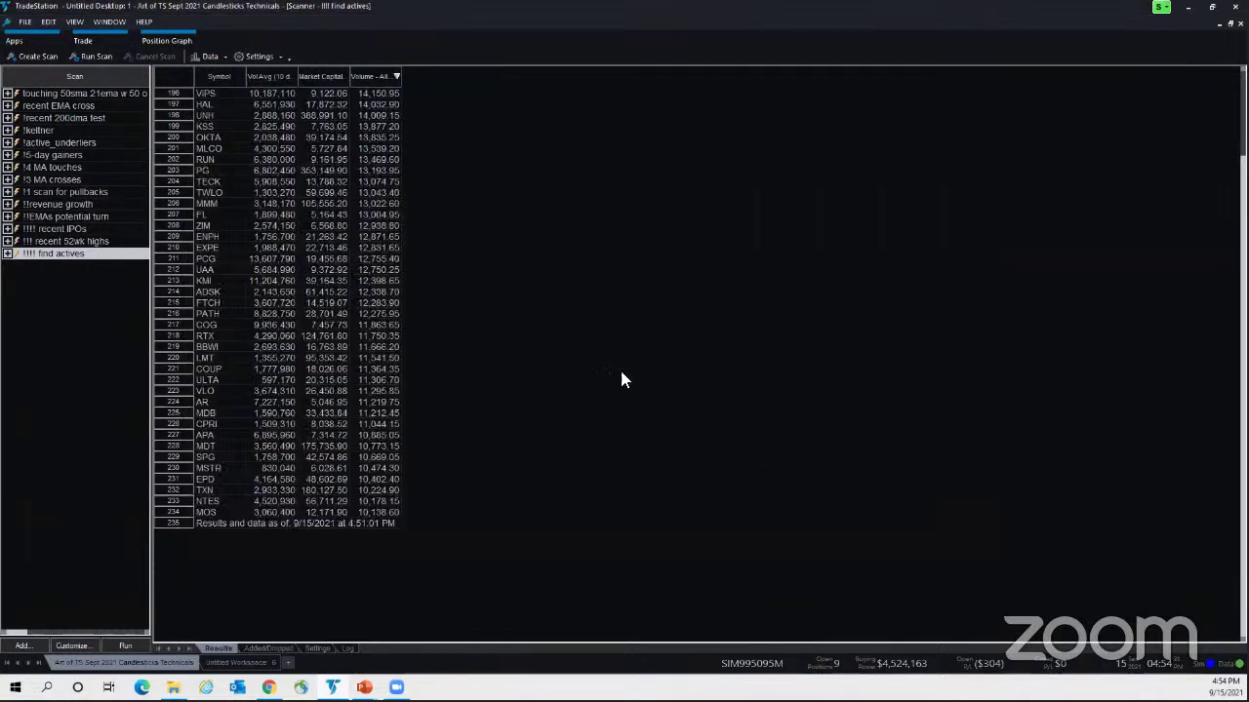
# - Start a new scan named "!!! hammers" with All Stocks as the symbol universe and proceed to its criteria
pyautogui.click(24, 645)
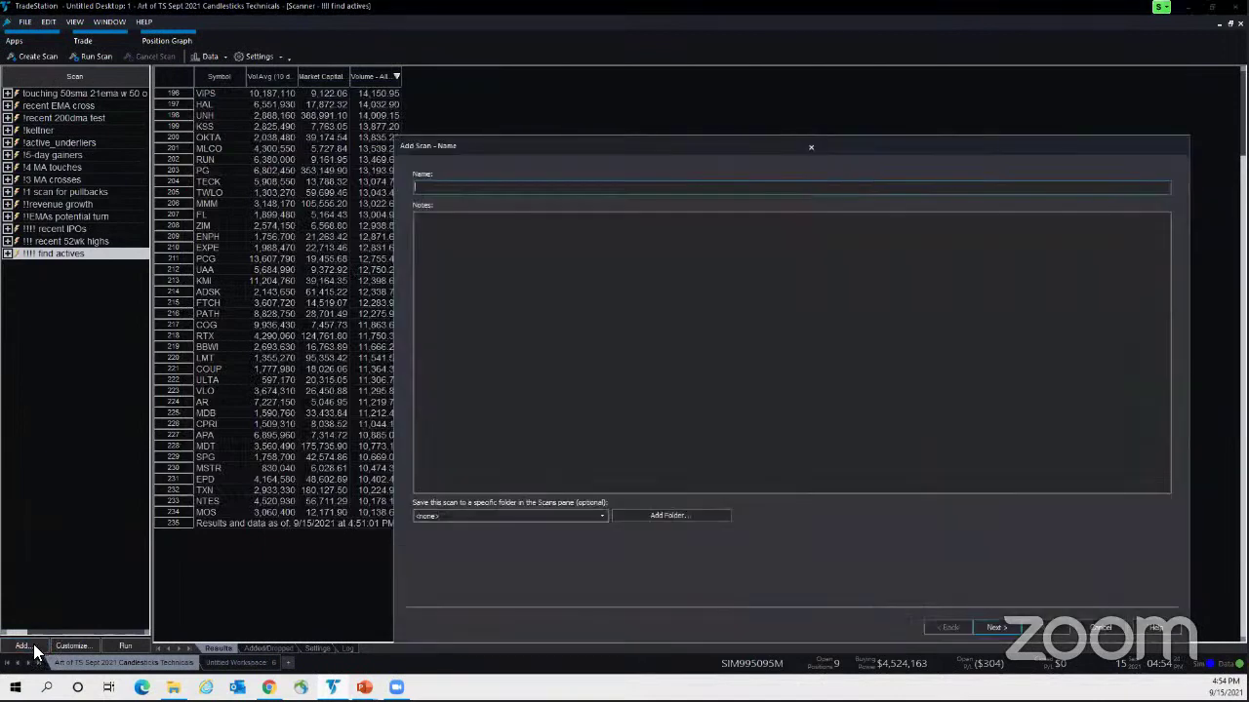
pyautogui.write('!!! ham')
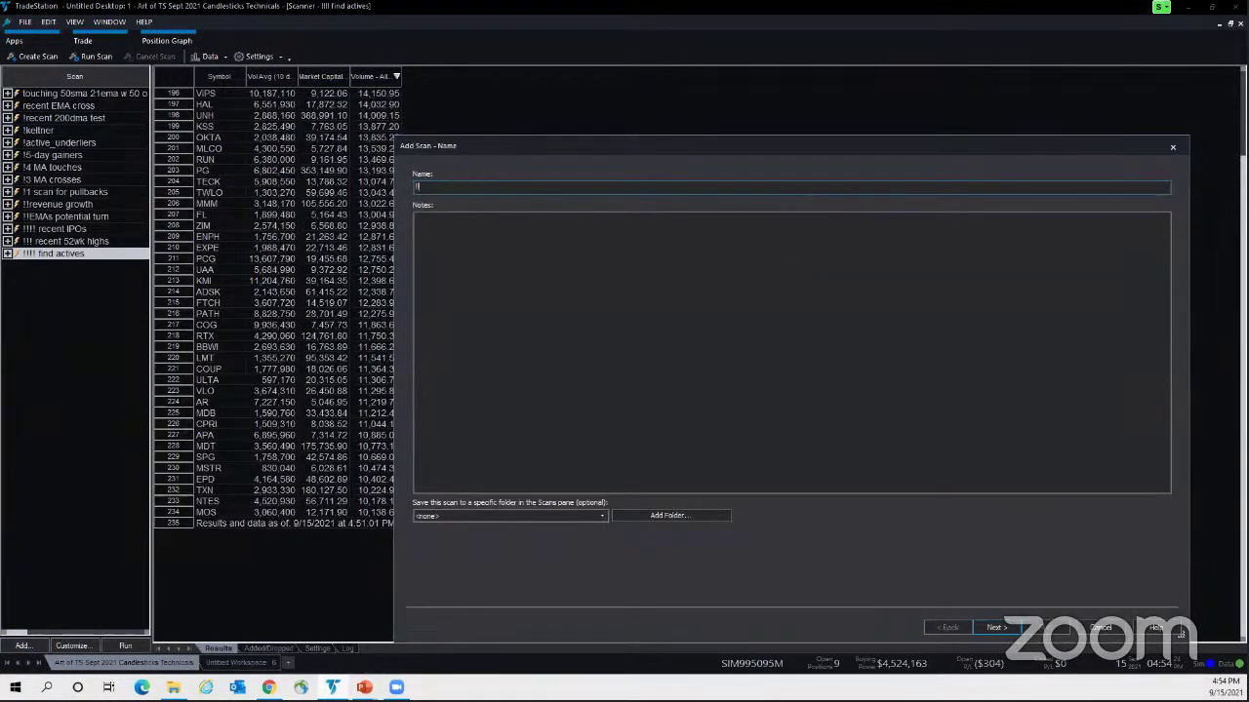
pyautogui.write('mer')
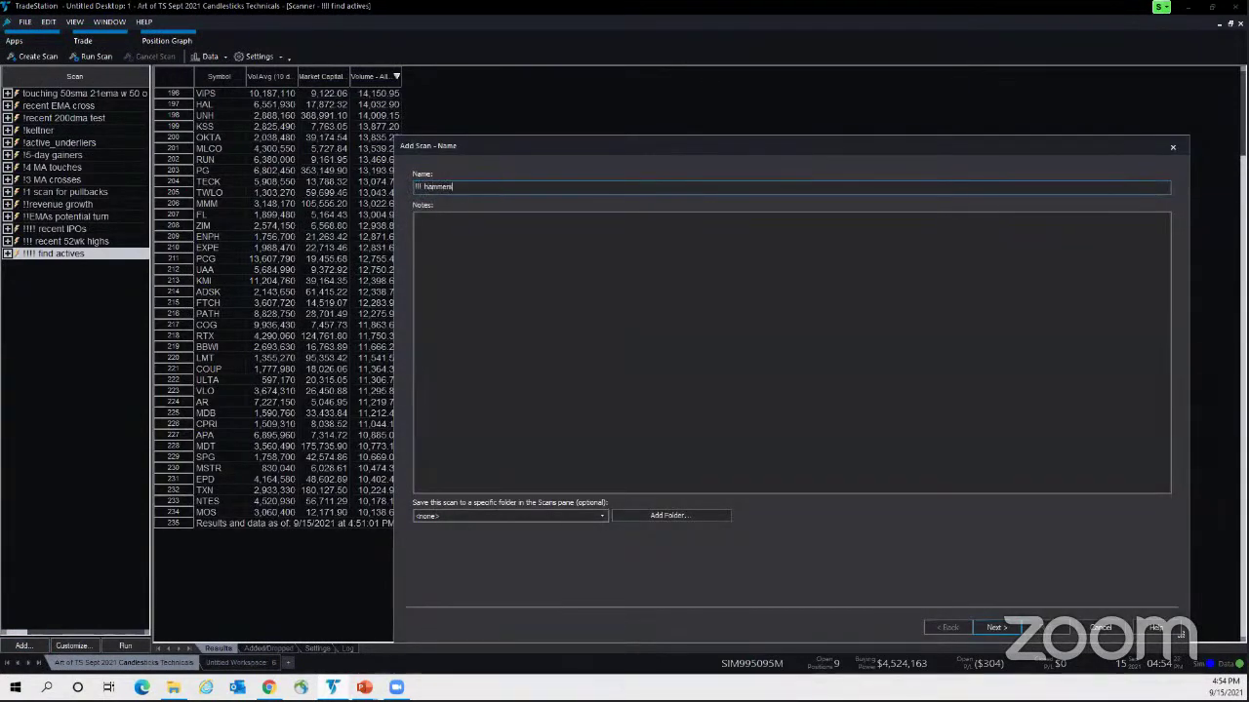
pyautogui.write('s')
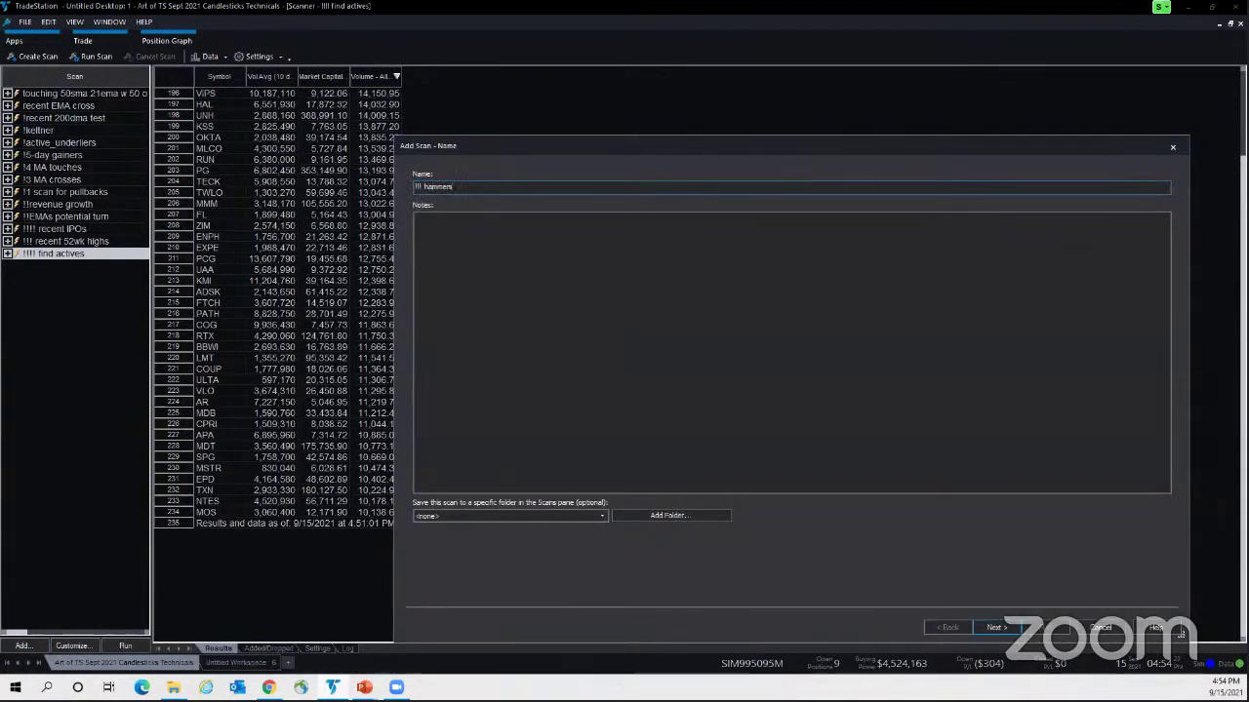
pyautogui.click(995, 627)
pyautogui.click(663, 201)
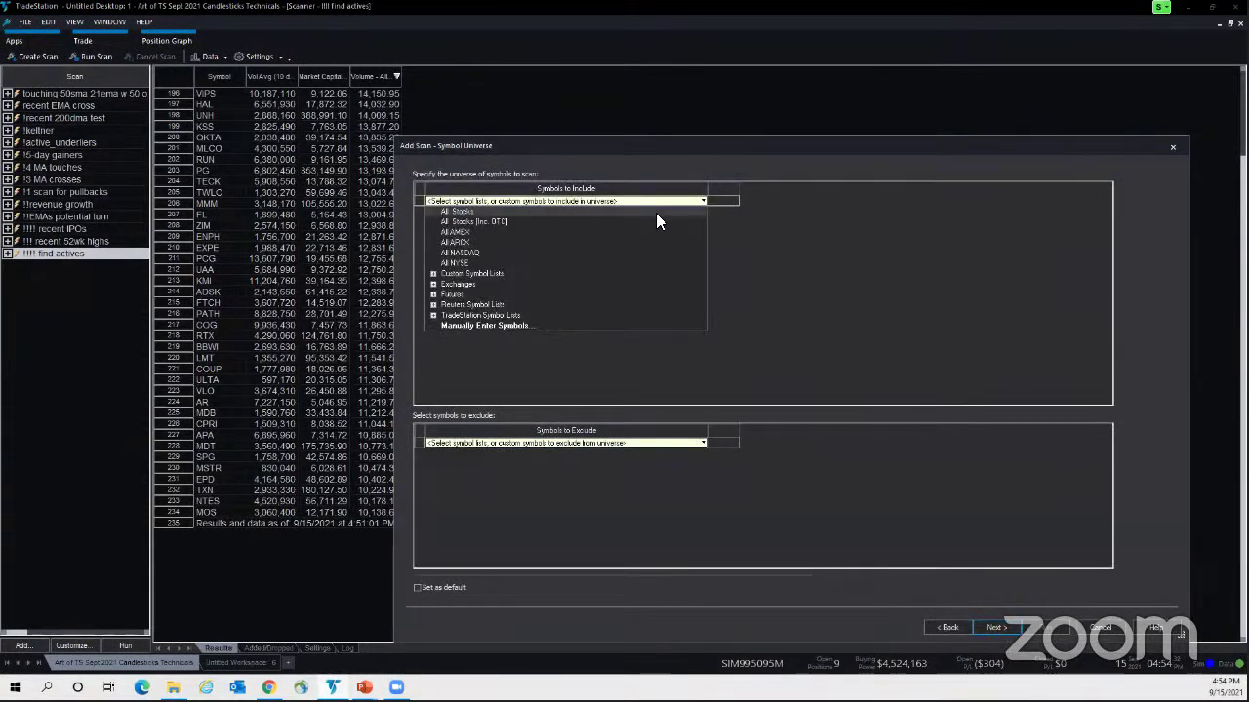
pyautogui.click(656, 213)
pyautogui.click(995, 629)
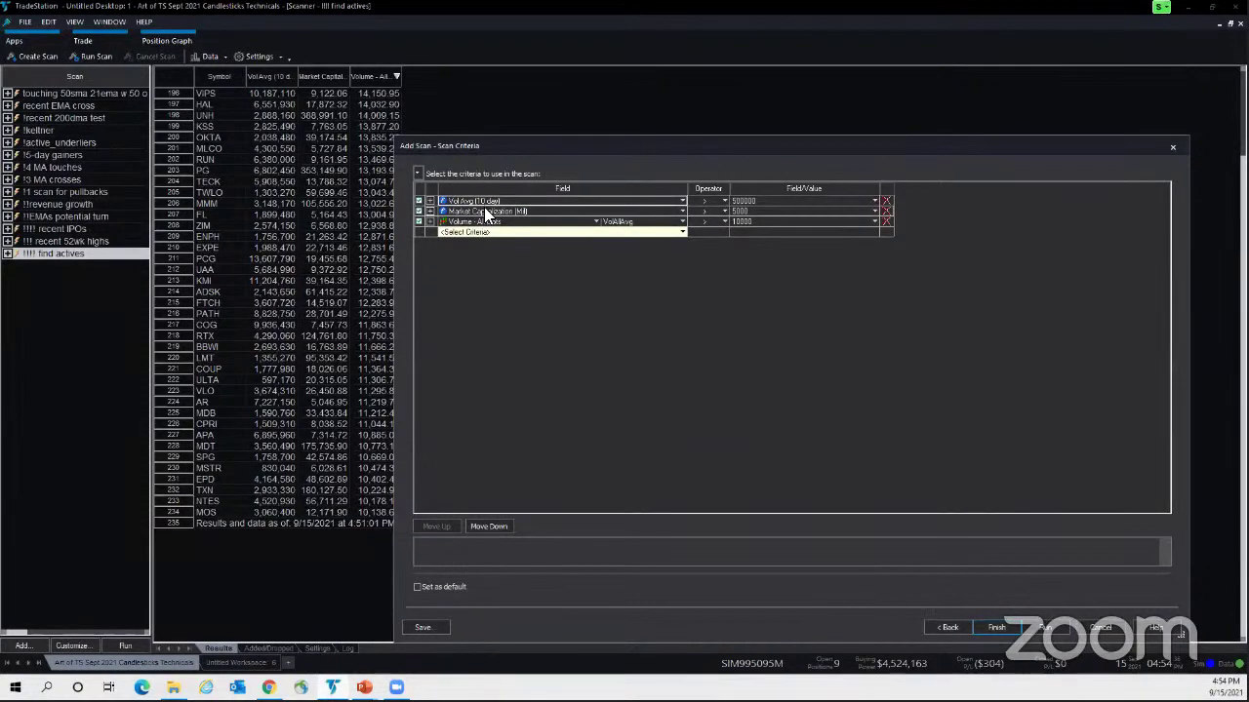
# - Add the C_Hammer_HangingMan ShowMe study as a fourth scan criterion
pyautogui.click(681, 232)
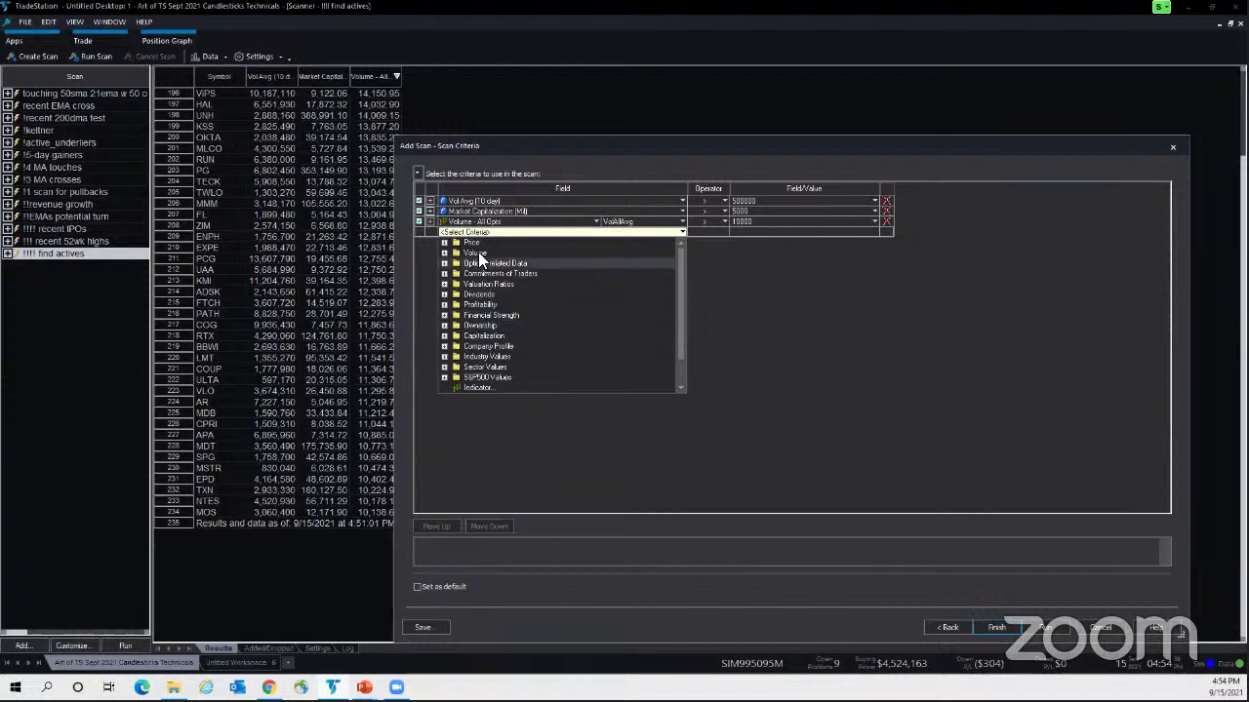
pyautogui.scroll(-1, 484, 349)
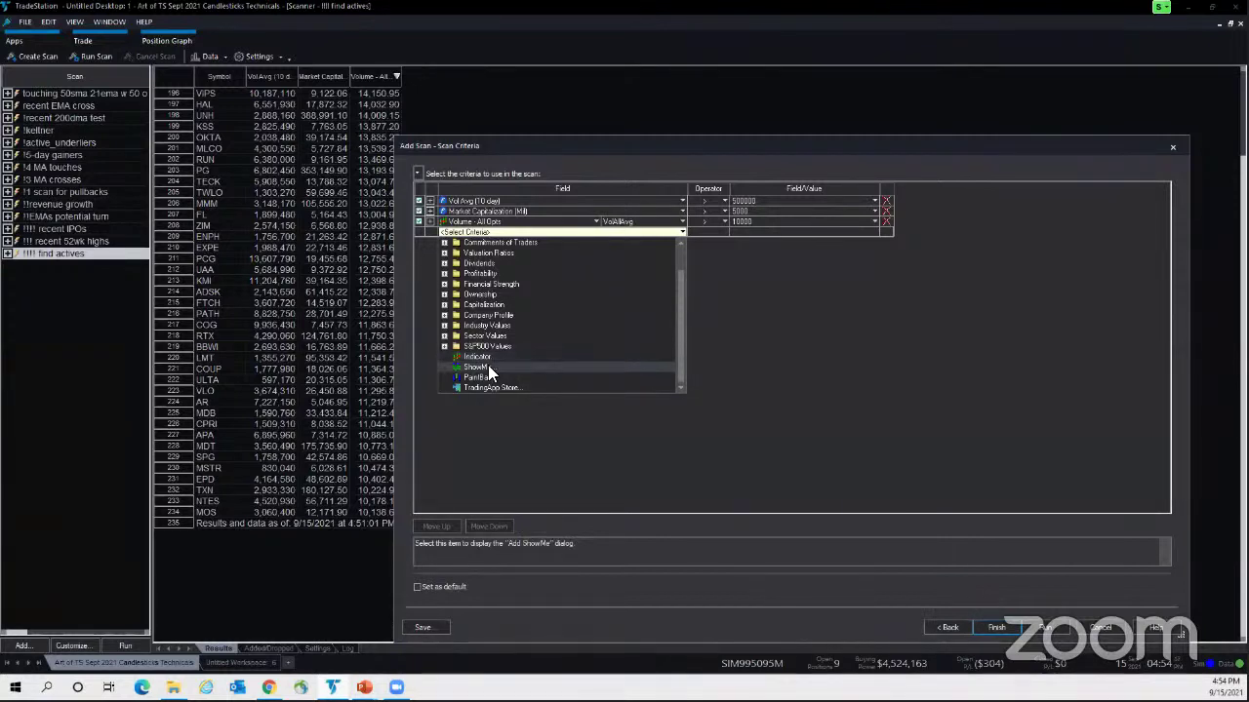
pyautogui.click(489, 366)
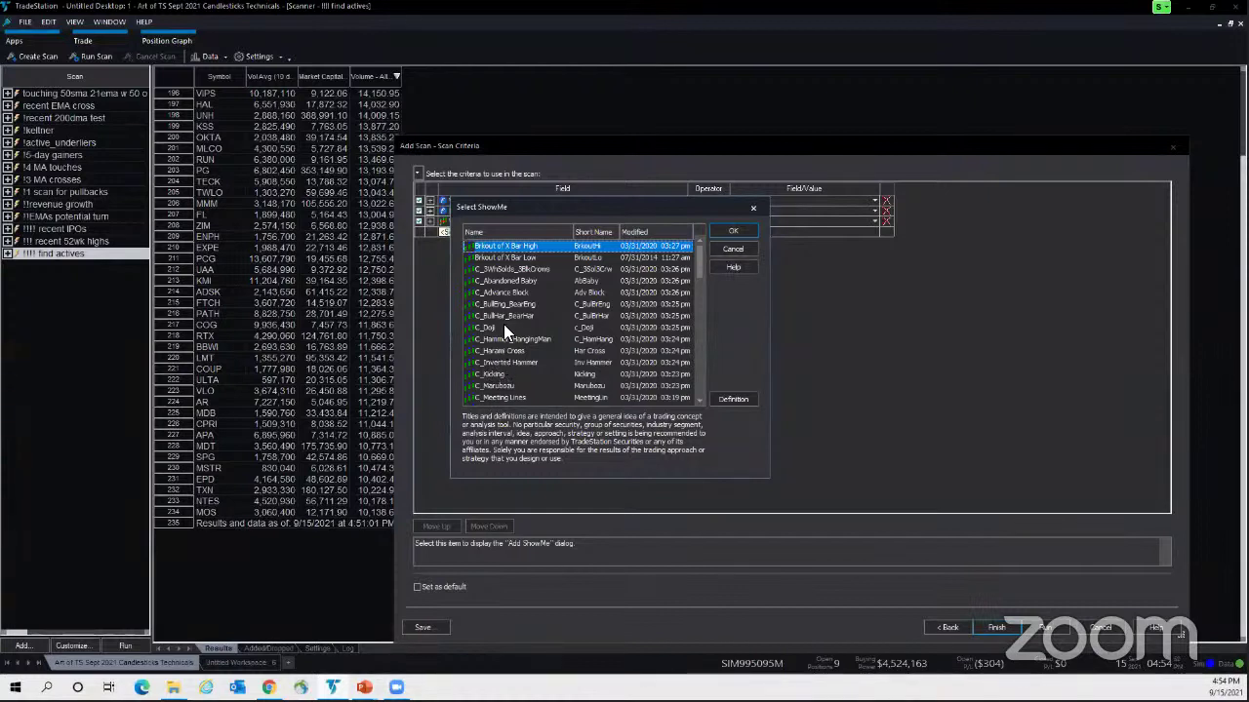
pyautogui.click(517, 280)
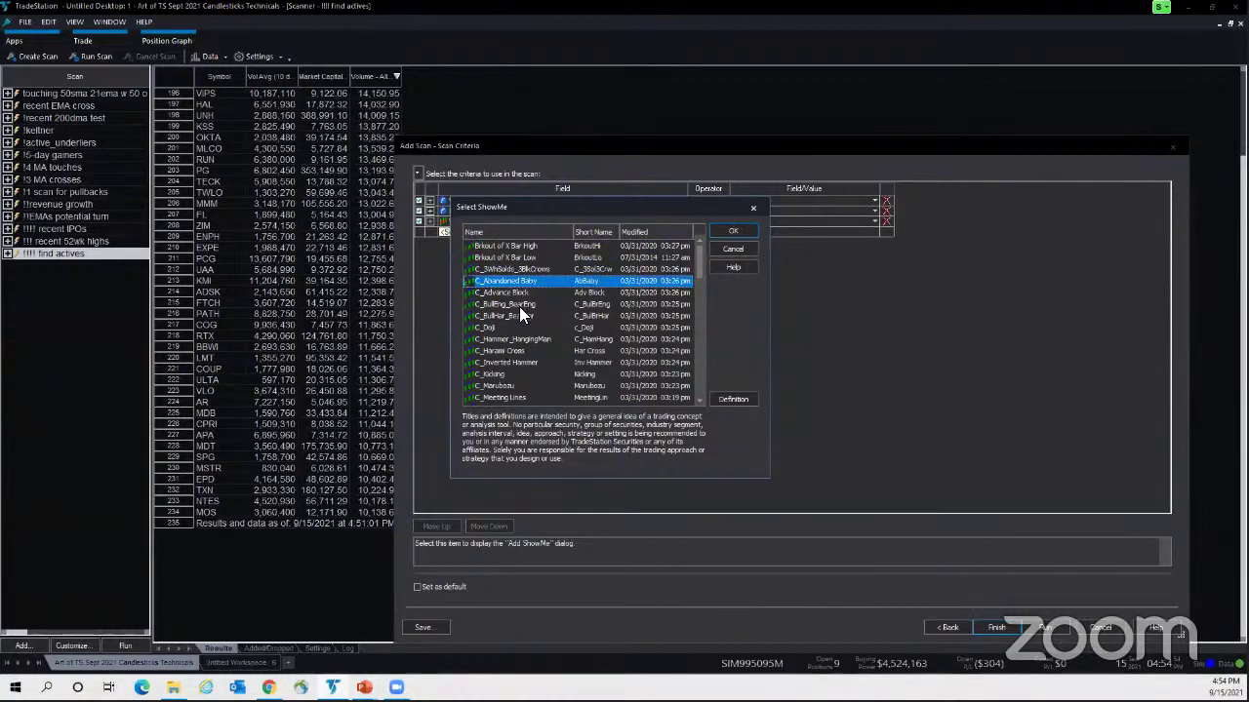
pyautogui.doubleClick(521, 339)
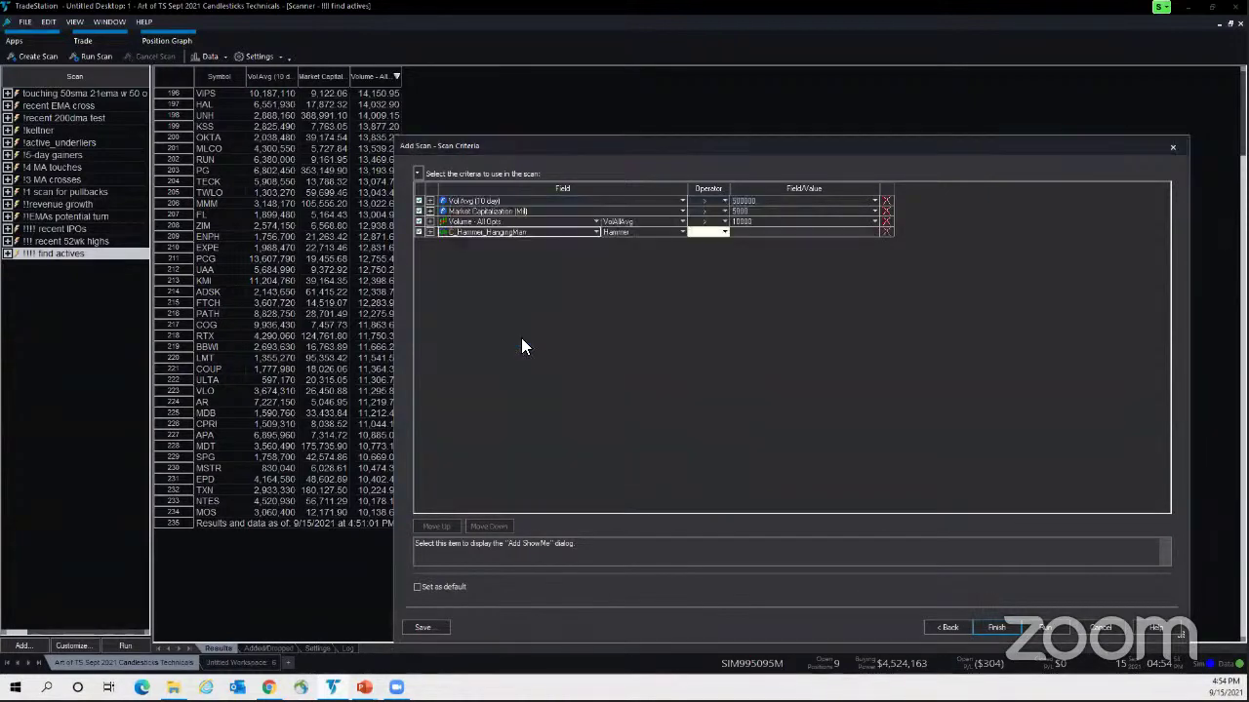
# - Set the C_Hammer_HangingMan criterion to the Hammer plot with the operator True
pyautogui.click(617, 231)
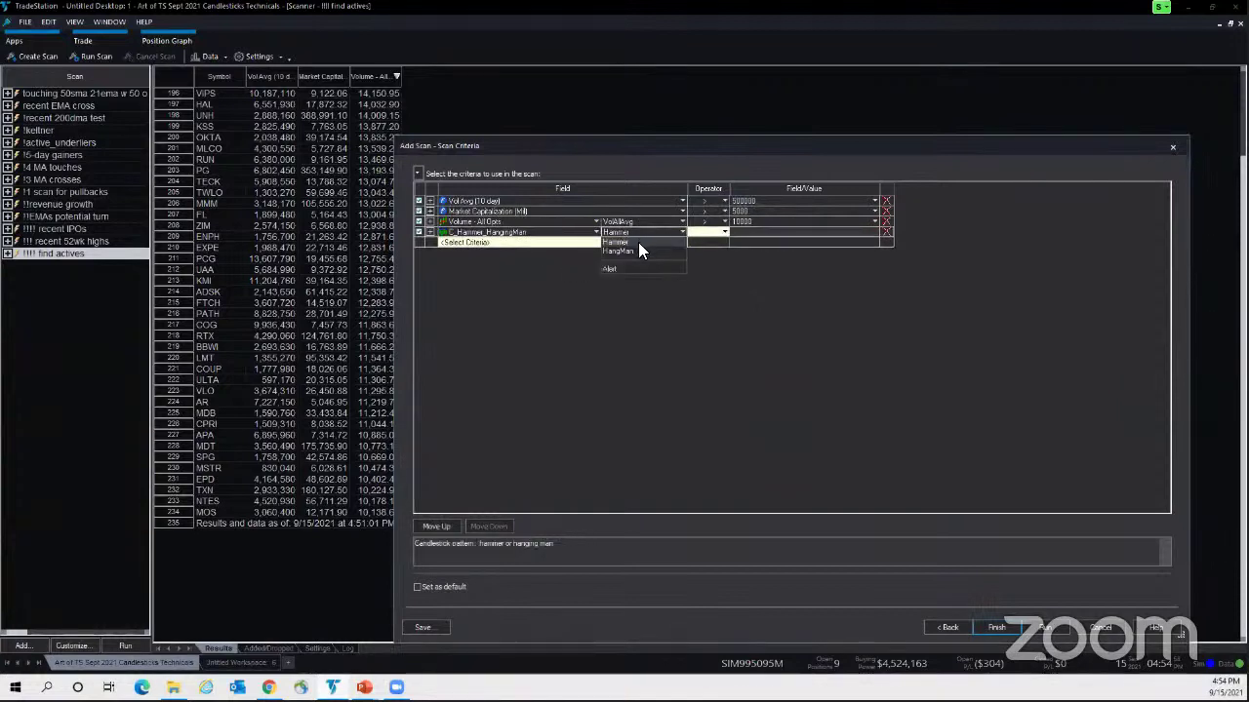
pyautogui.click(630, 243)
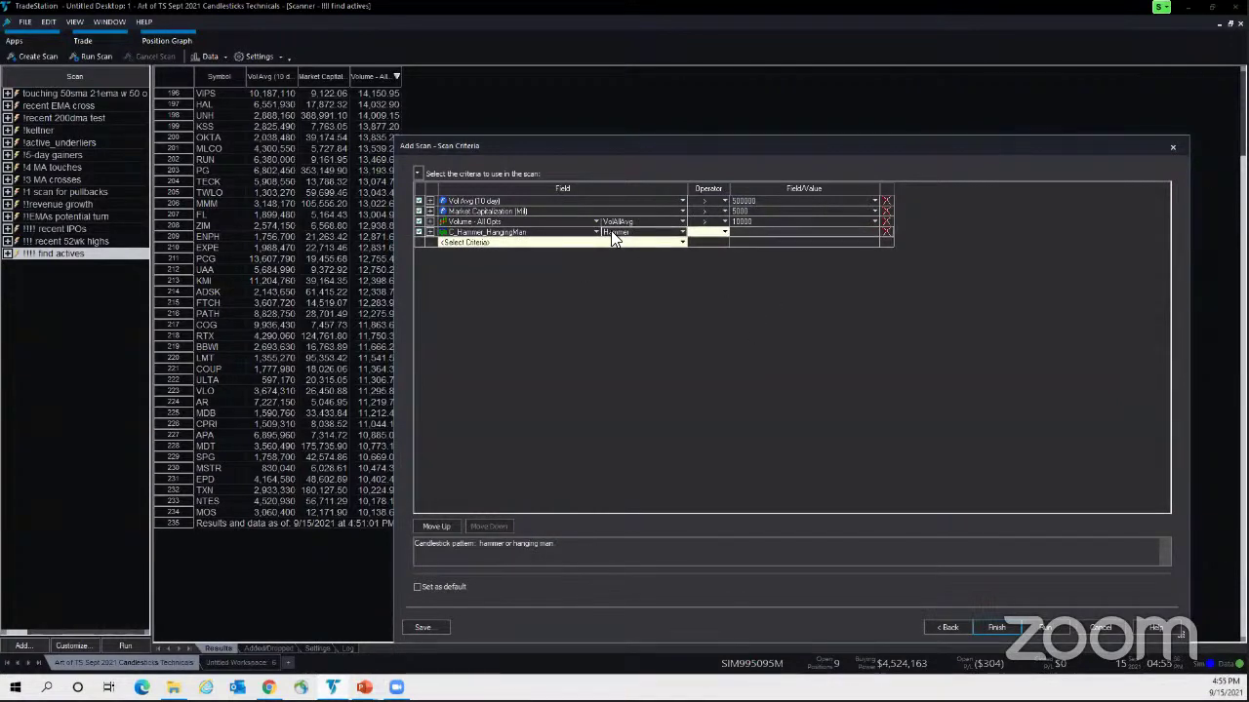
pyautogui.click(725, 234)
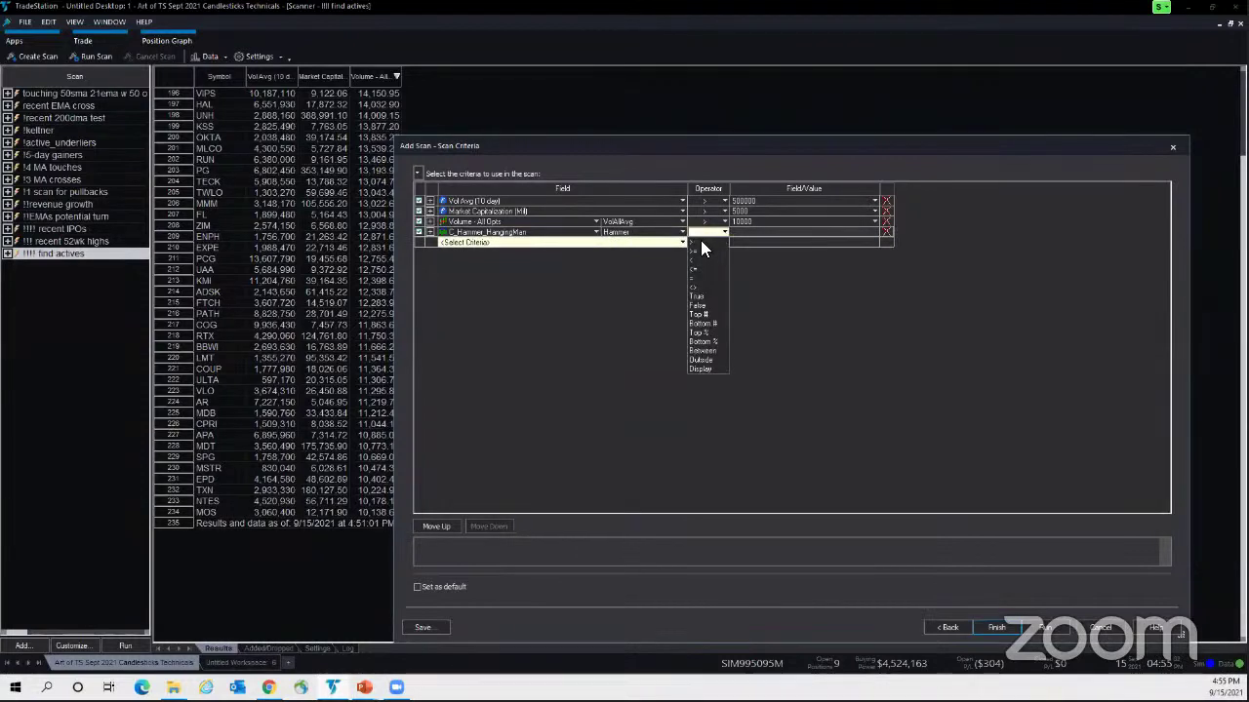
pyautogui.click(697, 296)
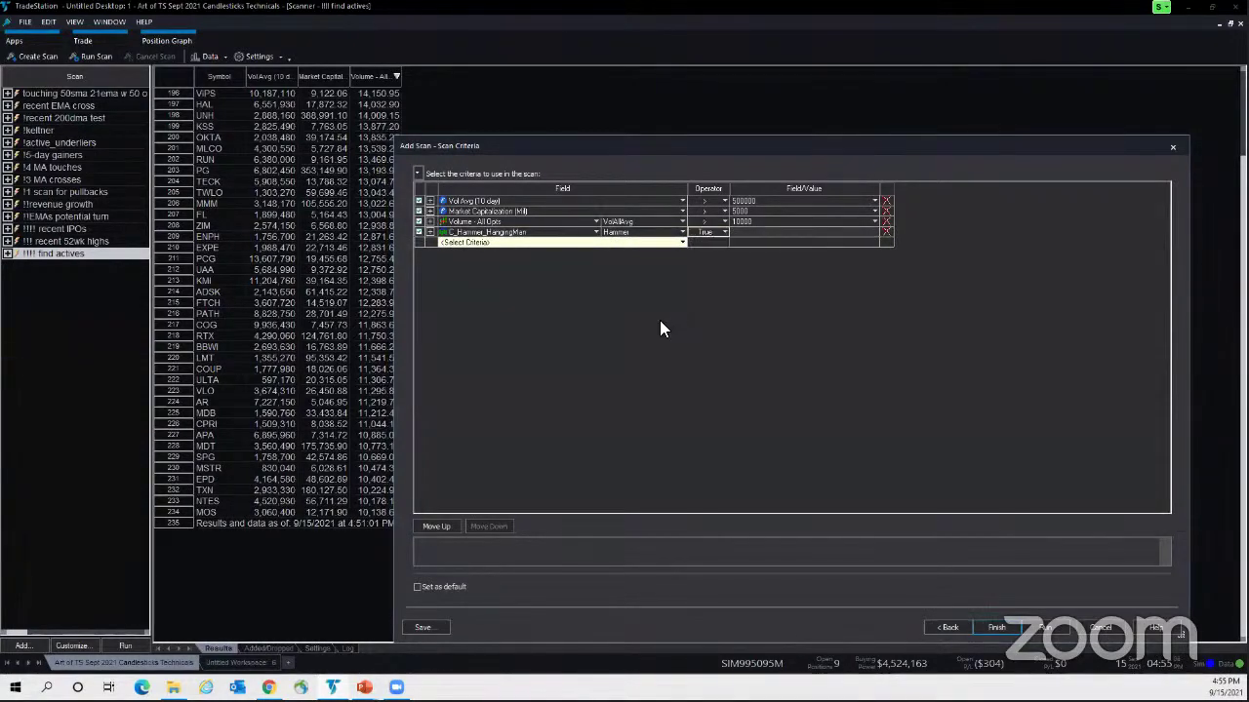
pyautogui.click(718, 231)
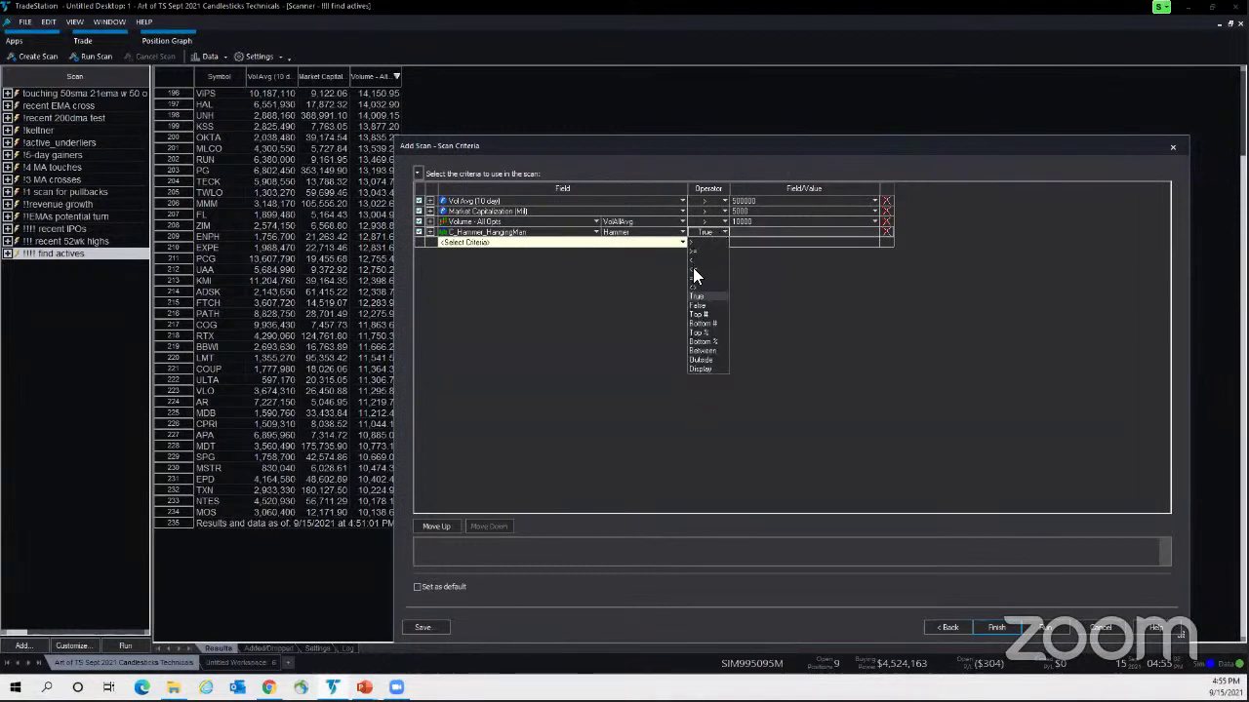
pyautogui.press('Escape')
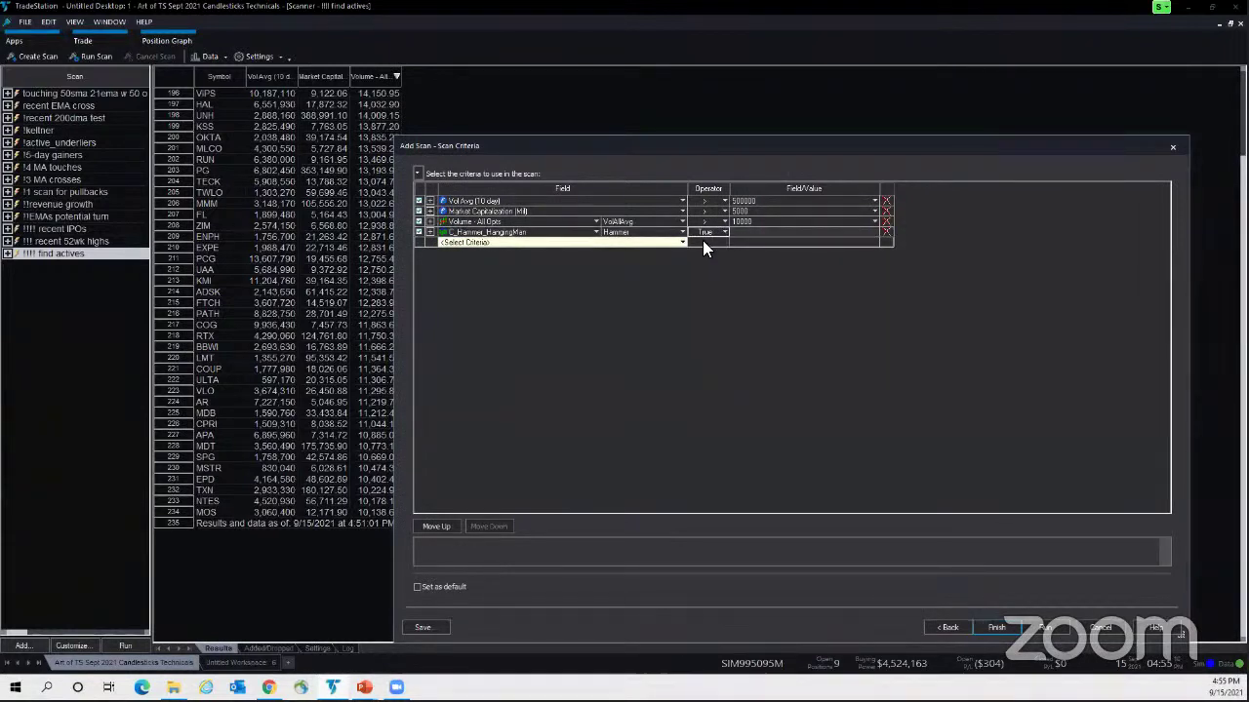
pyautogui.click(724, 231)
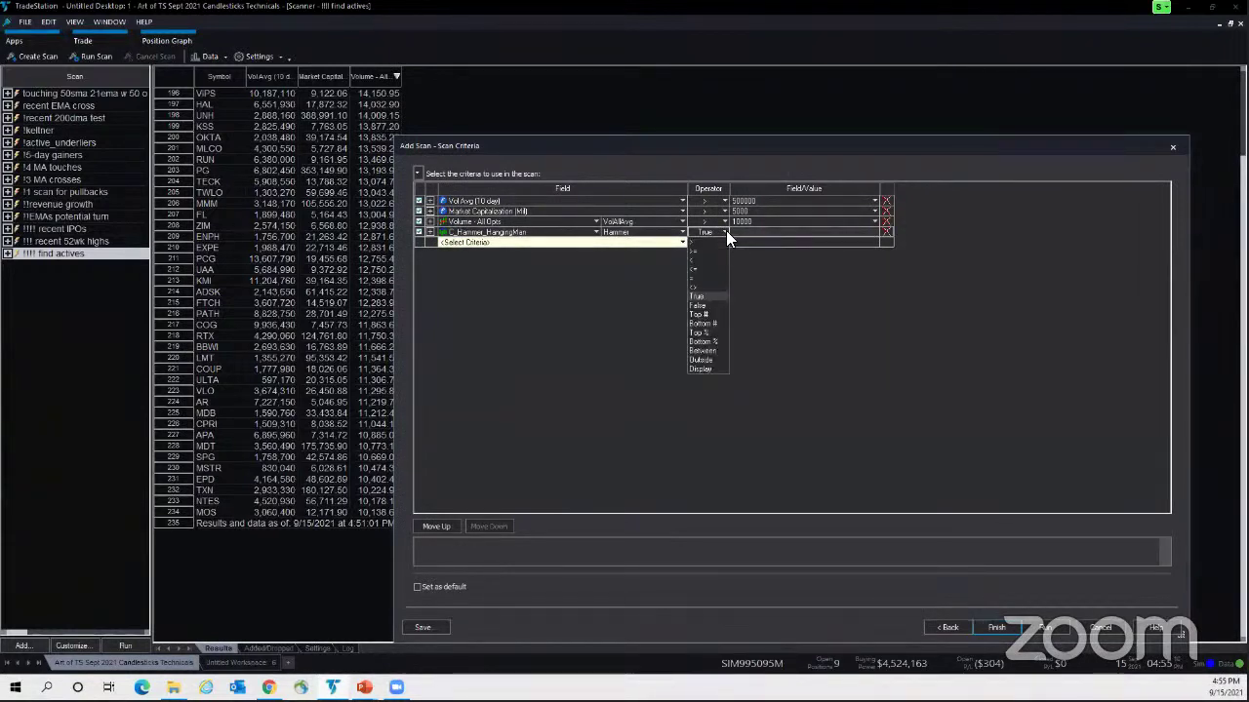
pyautogui.click(698, 299)
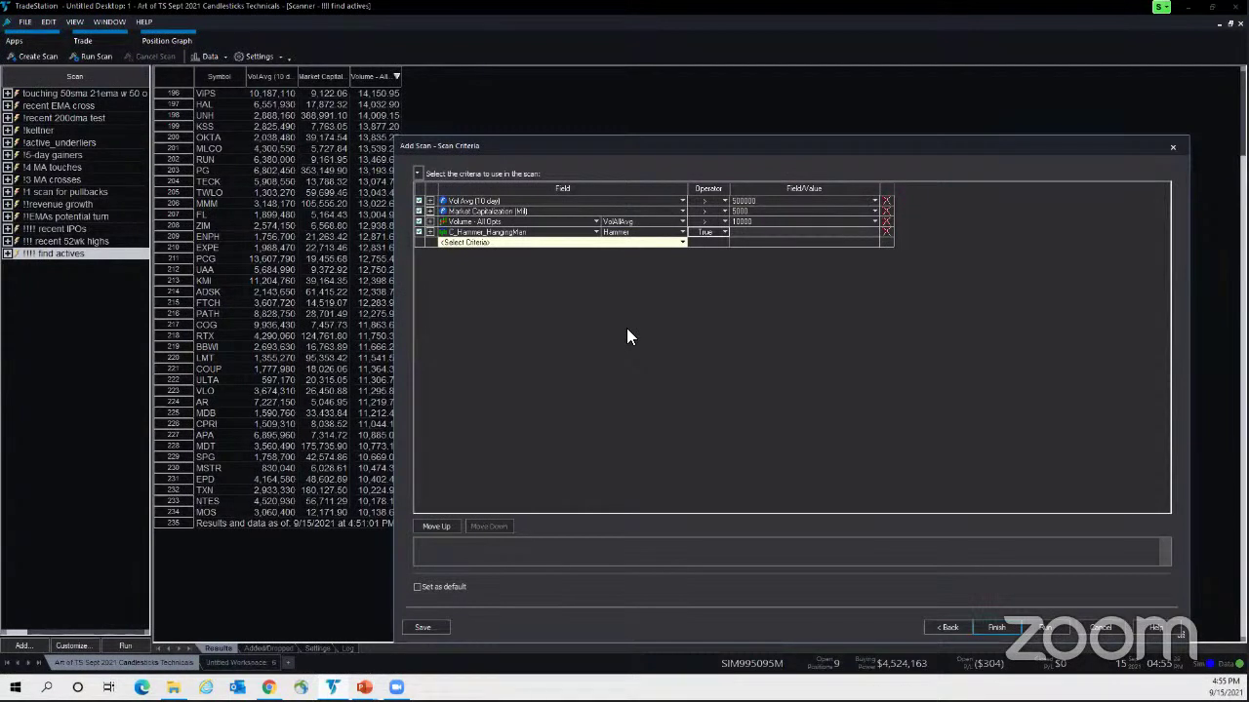
# - Add the Mov Avg 1 Line indicator as a fifth scan criterion
pyautogui.click(681, 242)
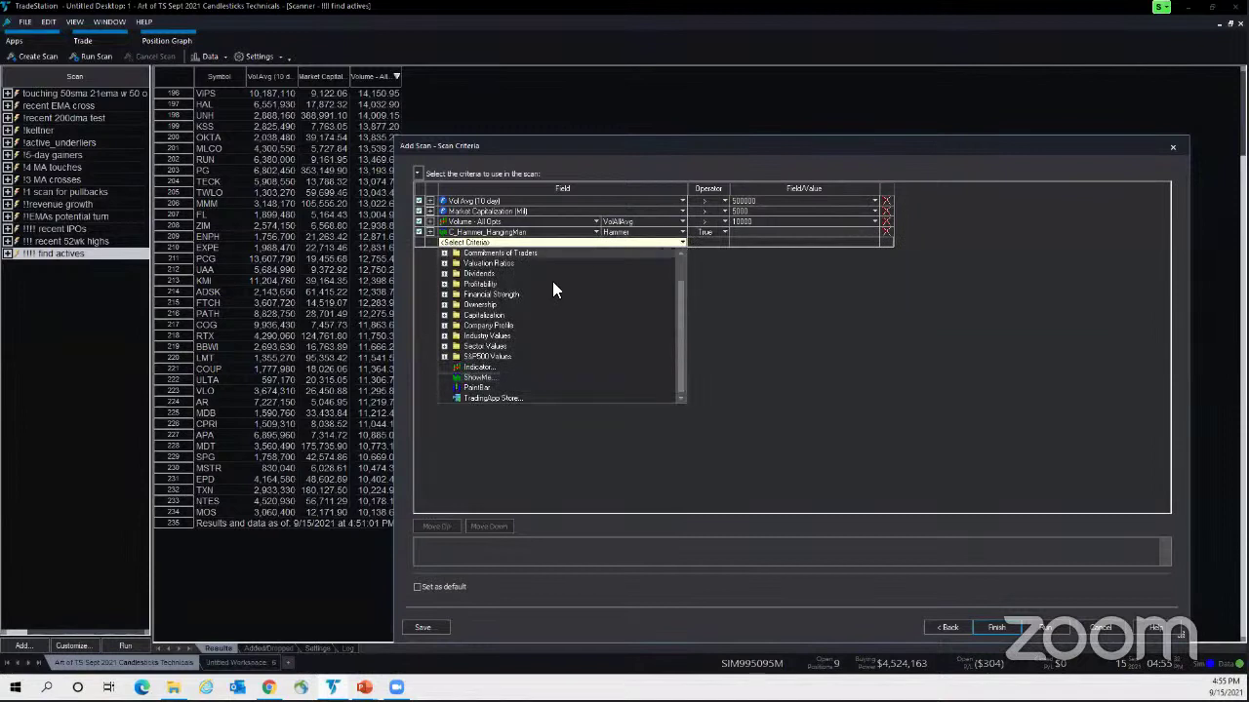
pyautogui.click(497, 364)
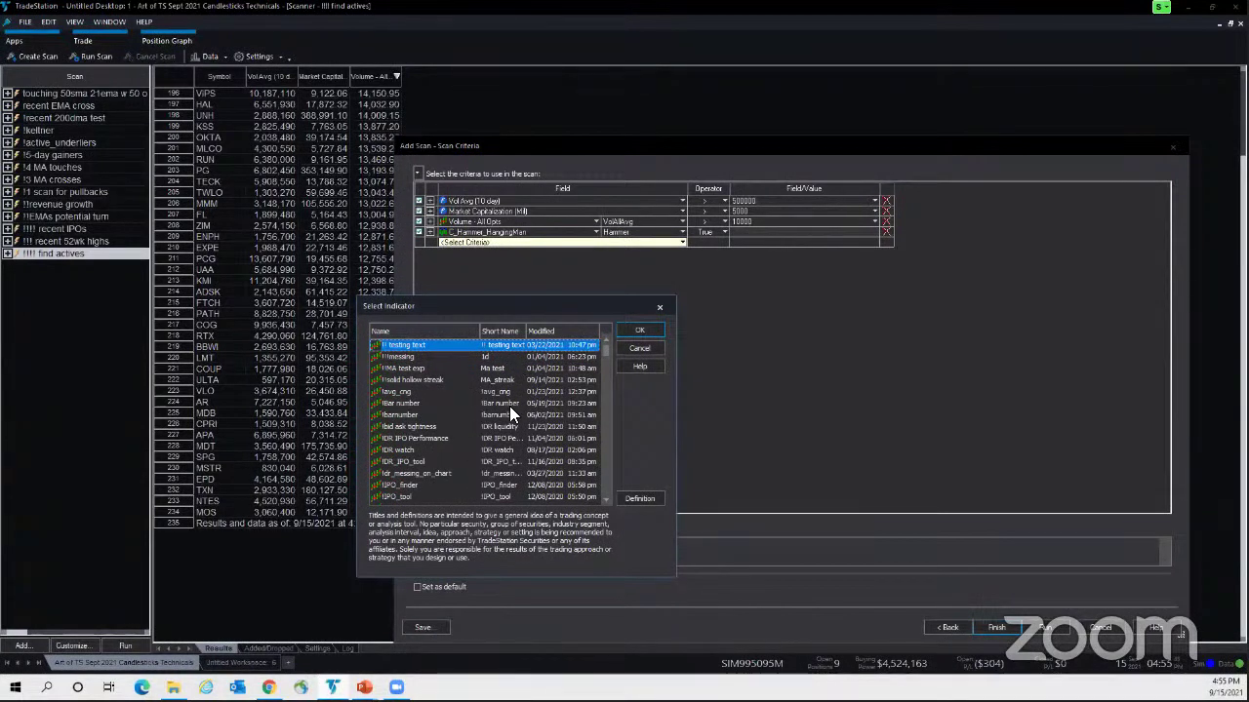
pyautogui.scroll(-4, 478, 430)
pyautogui.scroll(-10, 453, 449)
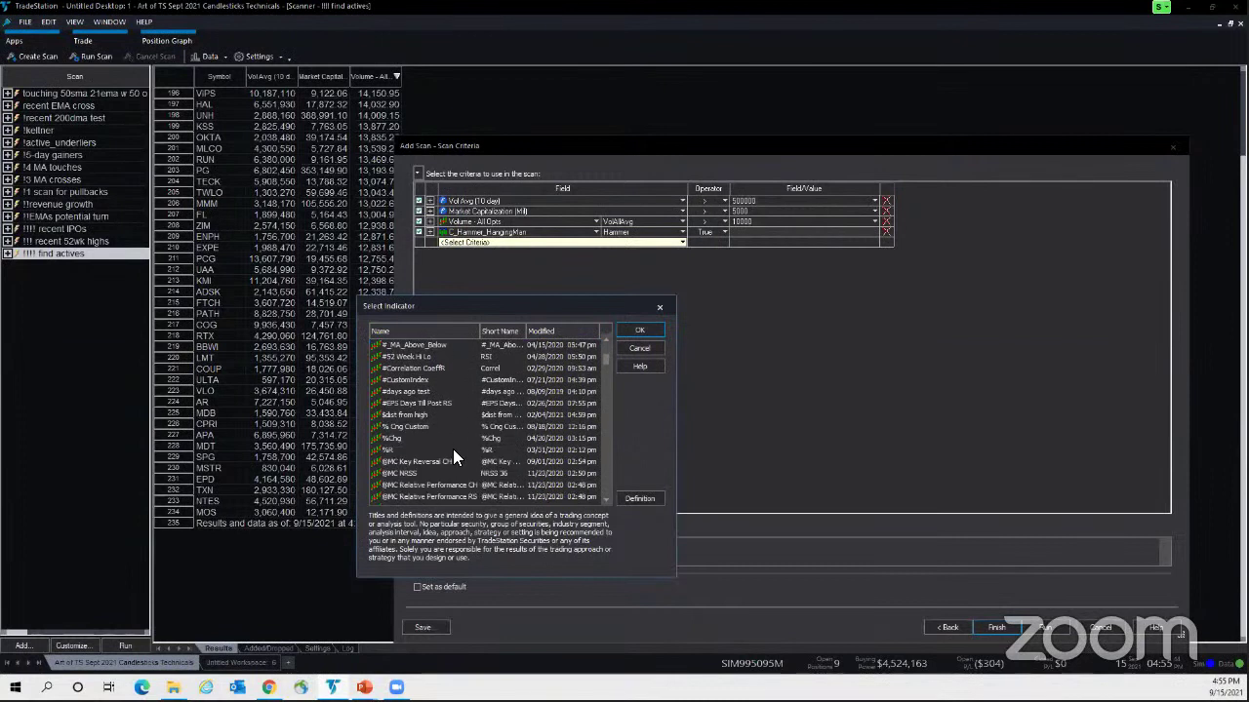
pyautogui.click(452, 450)
pyautogui.press('Down')
pyautogui.press('Down')
pyautogui.press('Down')
pyautogui.press('Down')
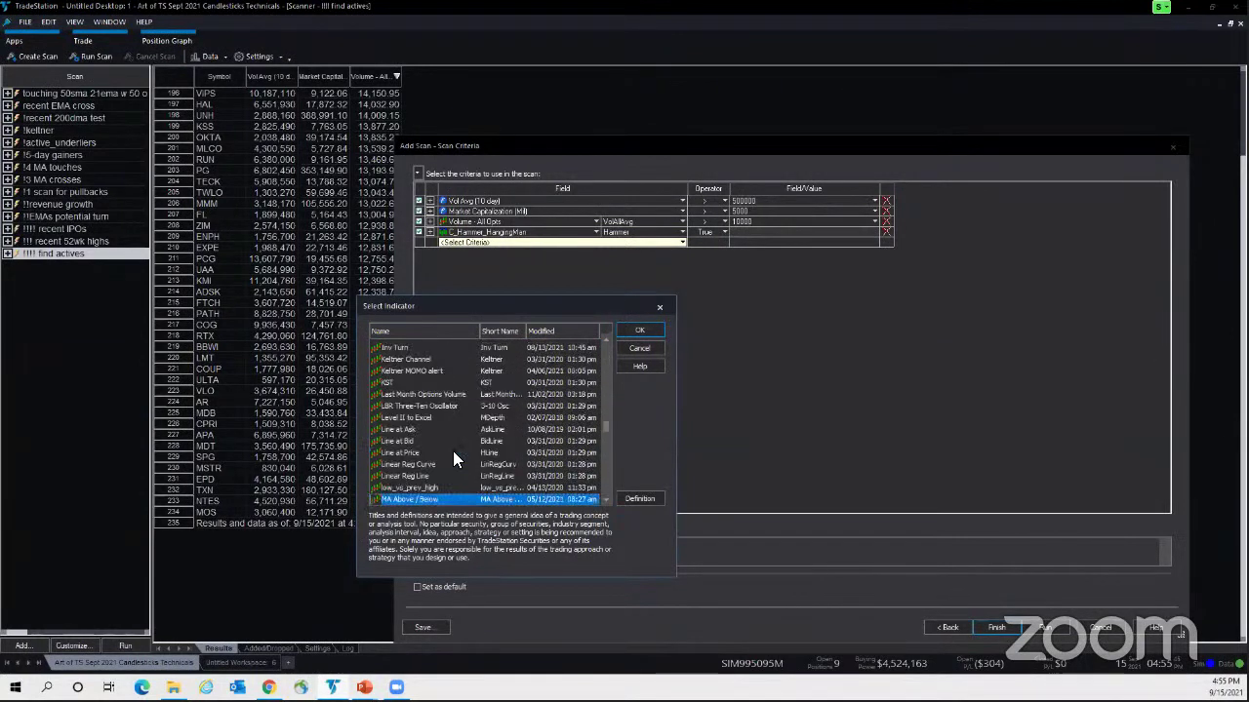
pyautogui.scroll(-5, 505, 445)
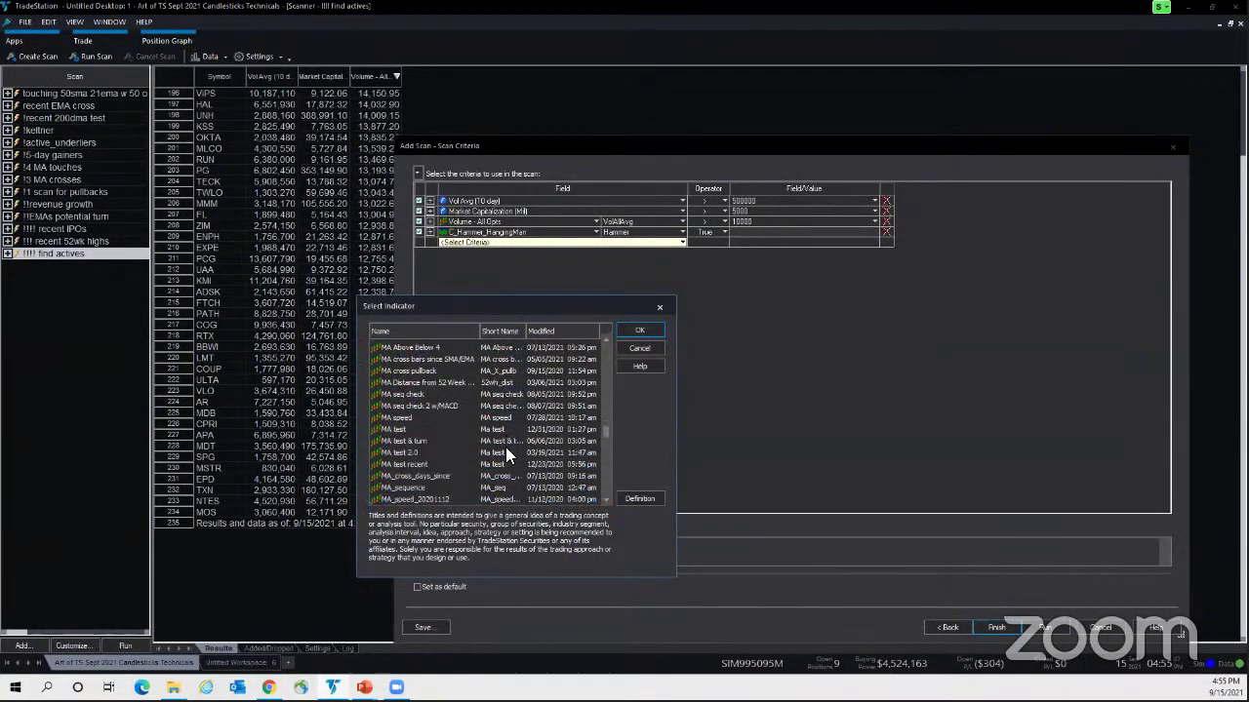
pyautogui.scroll(-4, 505, 447)
pyautogui.click(509, 453)
pyautogui.scroll(-3, 509, 449)
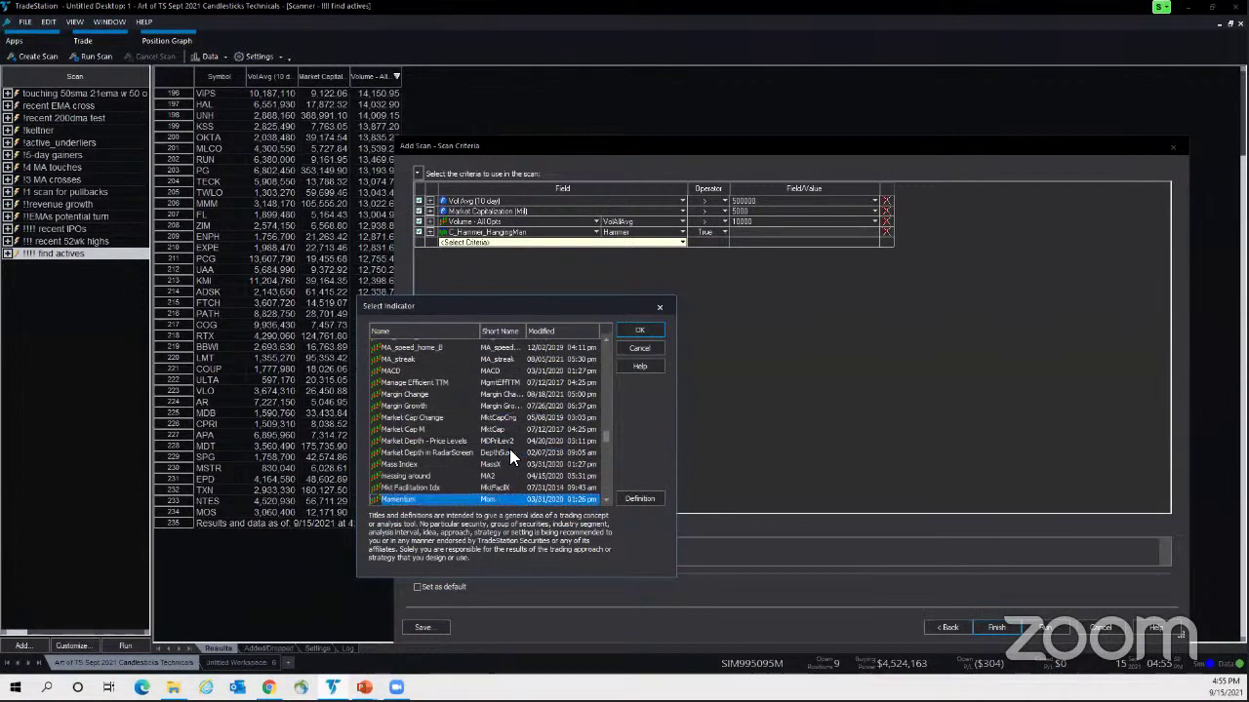
pyautogui.click(502, 441)
pyautogui.scroll(-1, 469, 445)
pyautogui.click(421, 441)
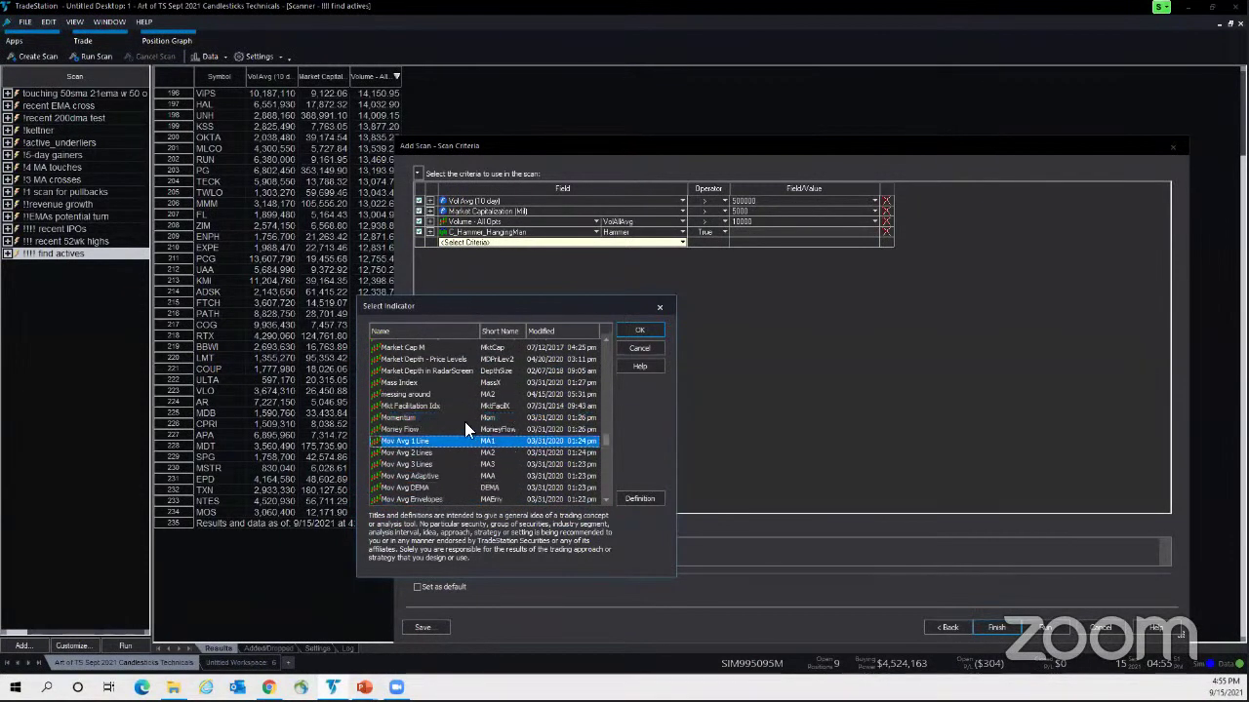
pyautogui.click(640, 330)
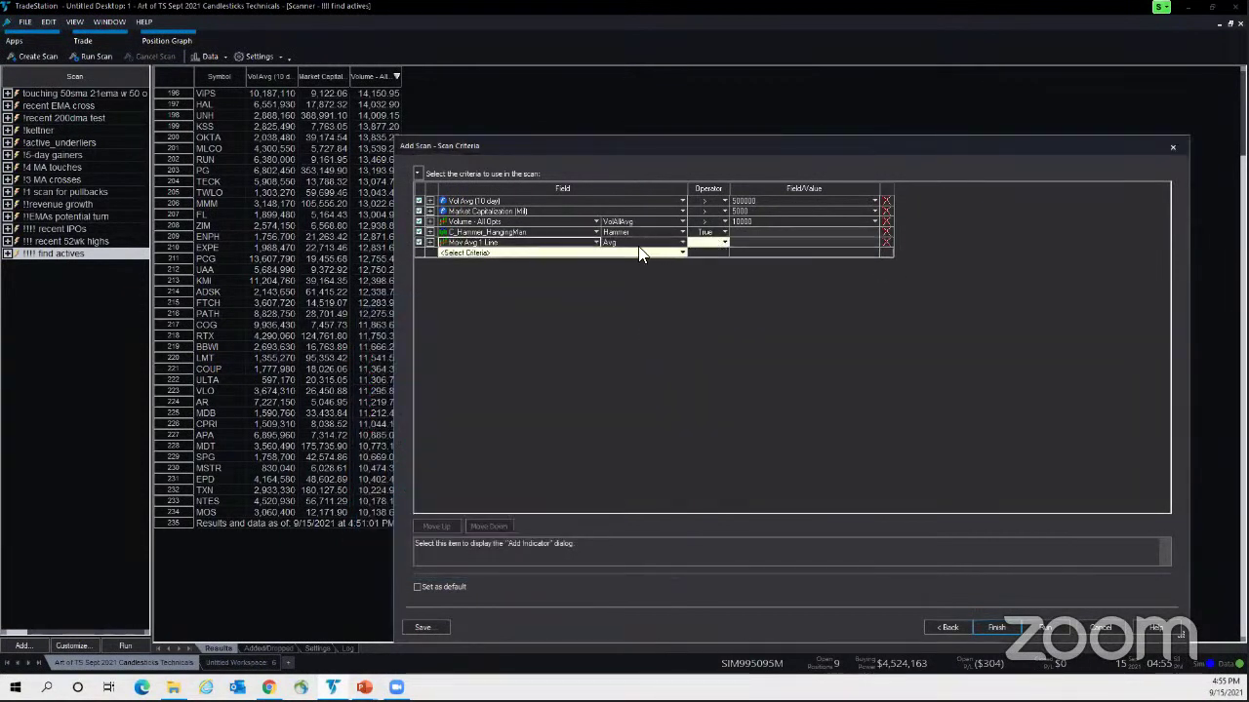
# - Set the Mov Avg 1 Line criterion's operator to > and compare it with a second Mov Avg 1 Line indicator
pyautogui.click(722, 243)
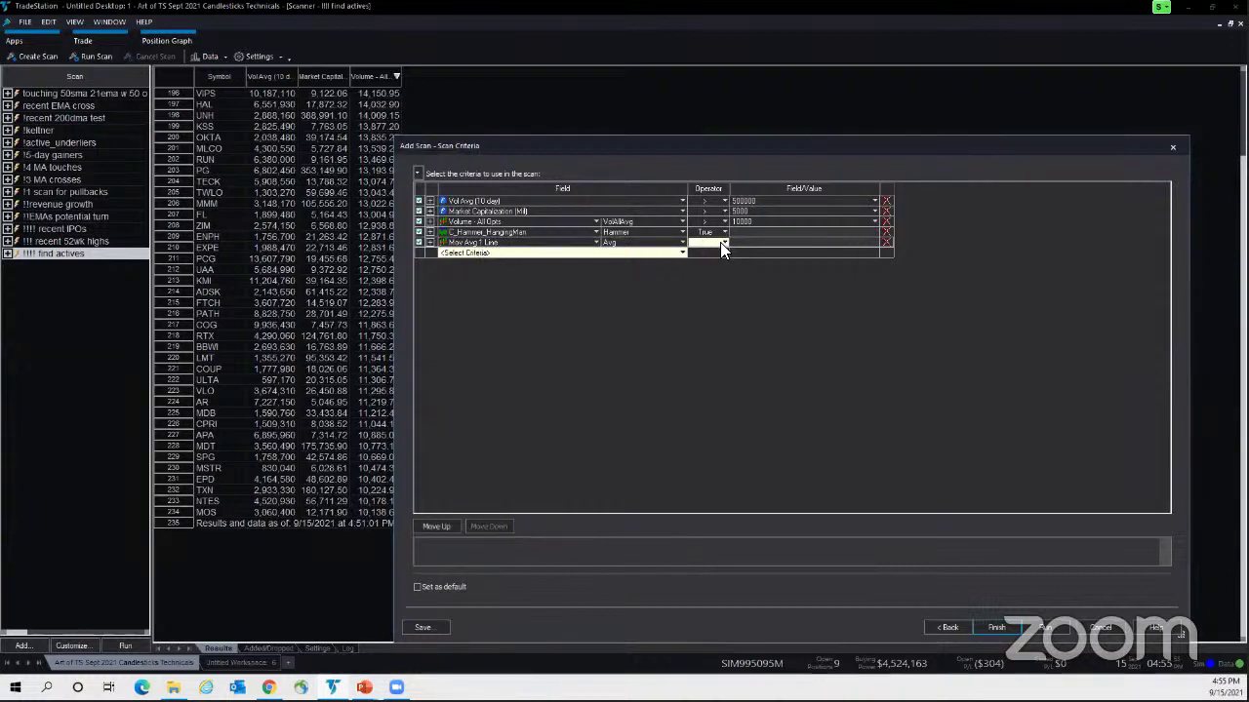
pyautogui.click(720, 242)
pyautogui.click(698, 252)
pyautogui.click(872, 242)
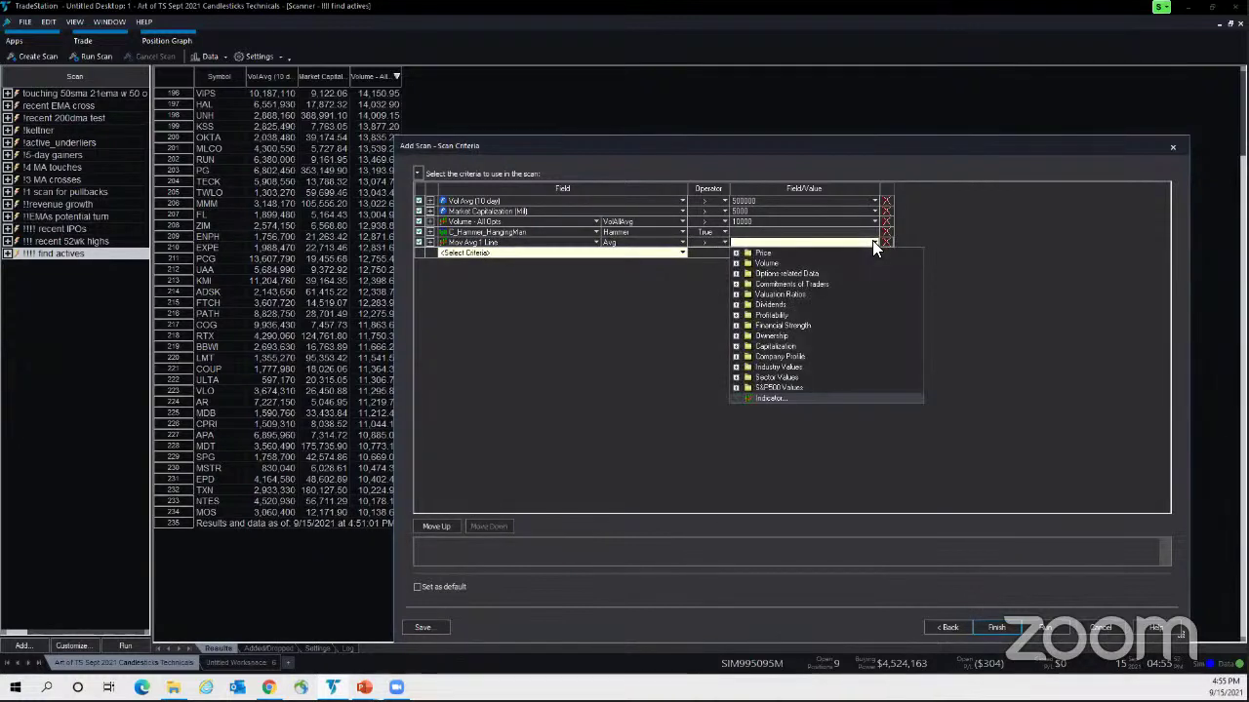
pyautogui.click(786, 392)
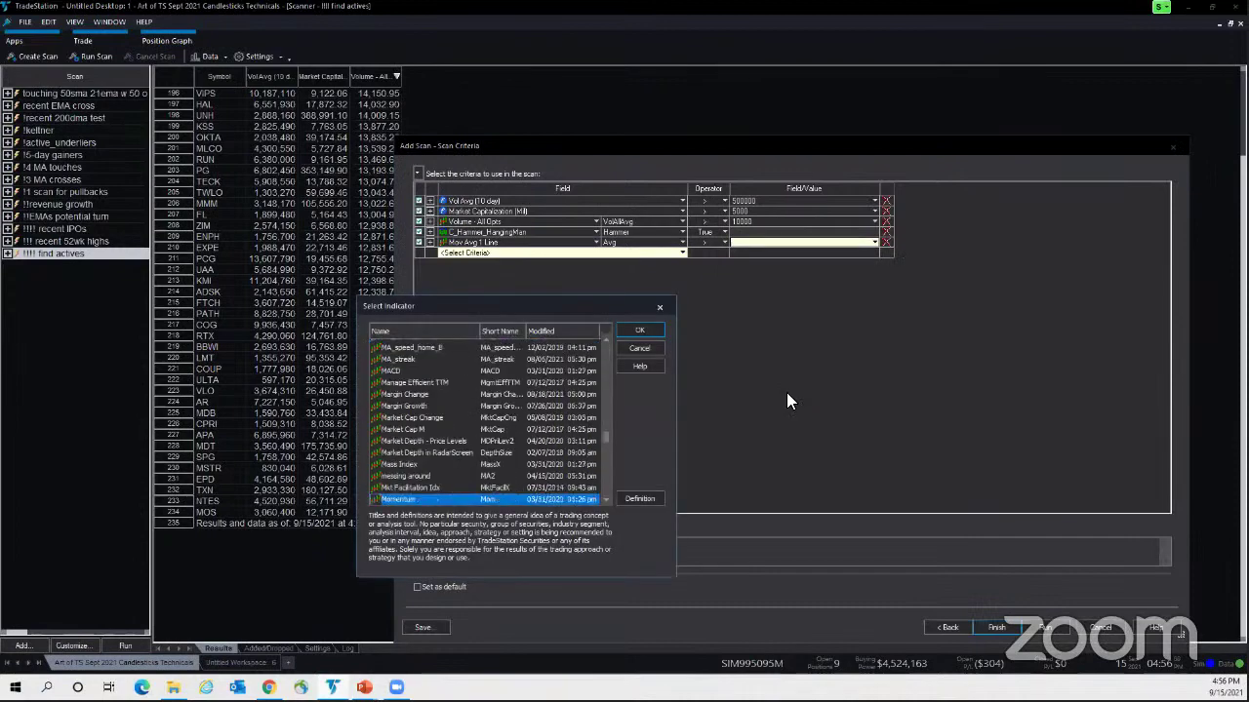
pyautogui.click(640, 329)
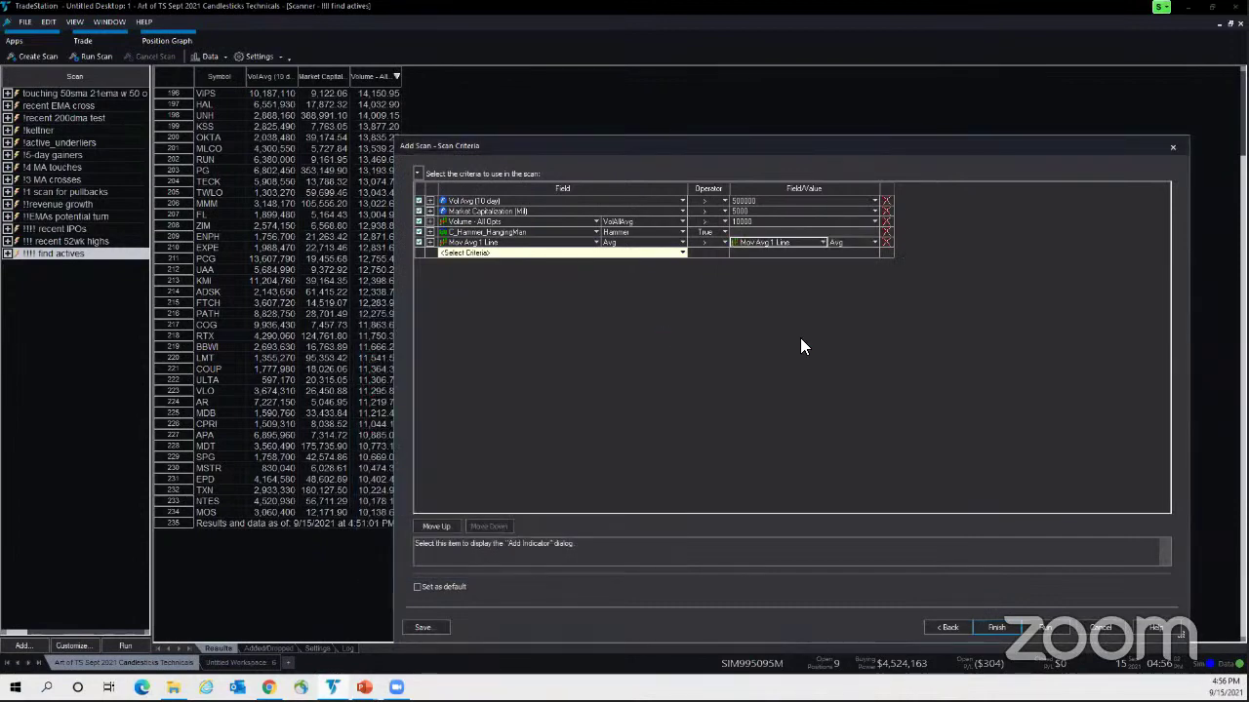
# - Set the first moving average's length to 50 and the compared moving average's length to 200
pyautogui.click(430, 242)
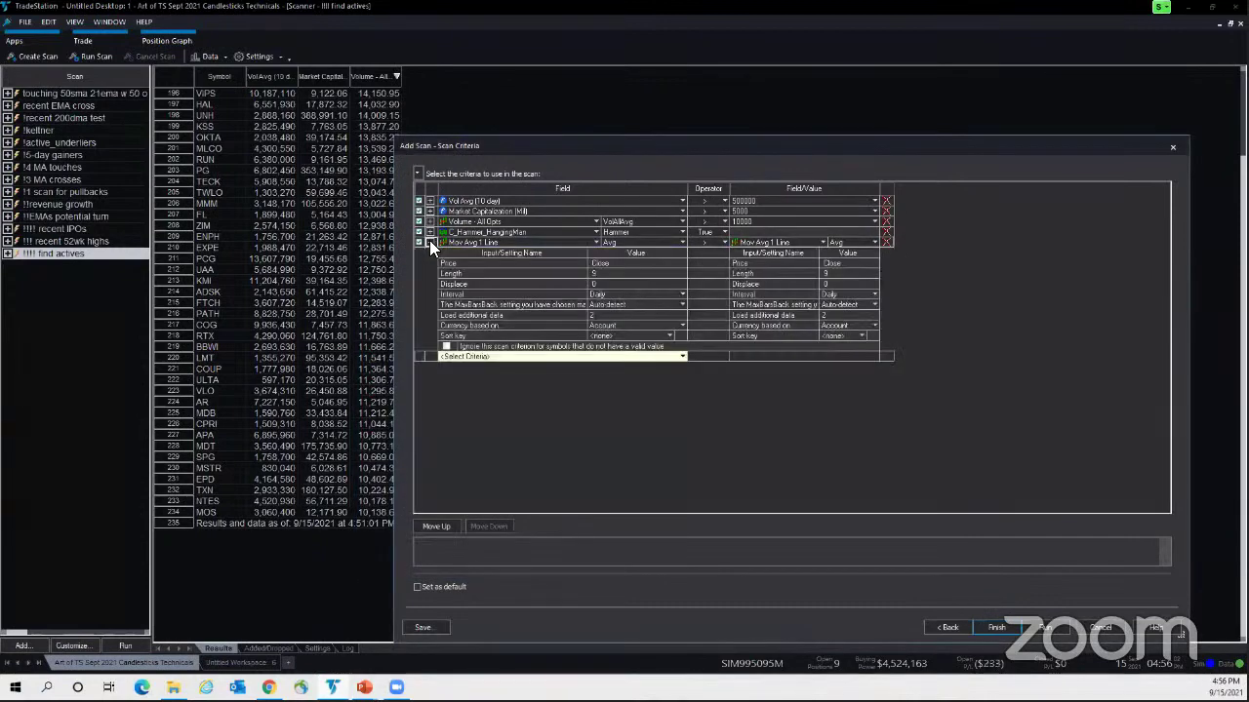
pyautogui.click(429, 242)
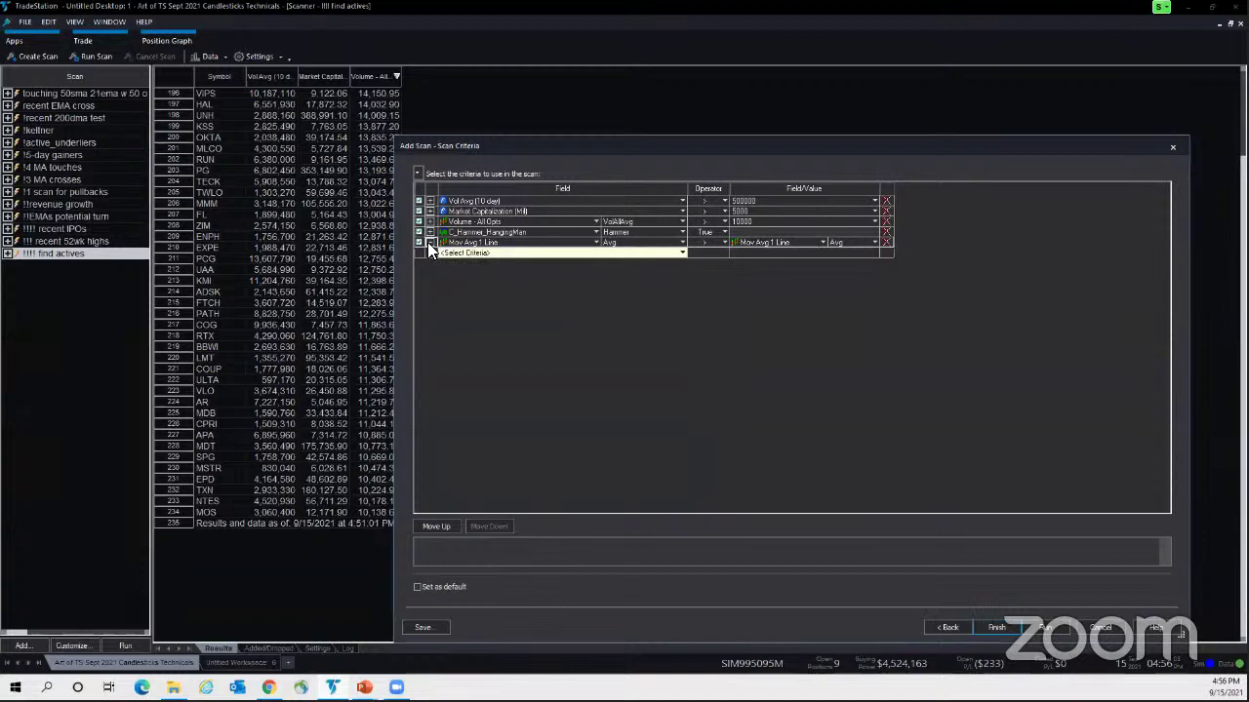
pyautogui.click(430, 242)
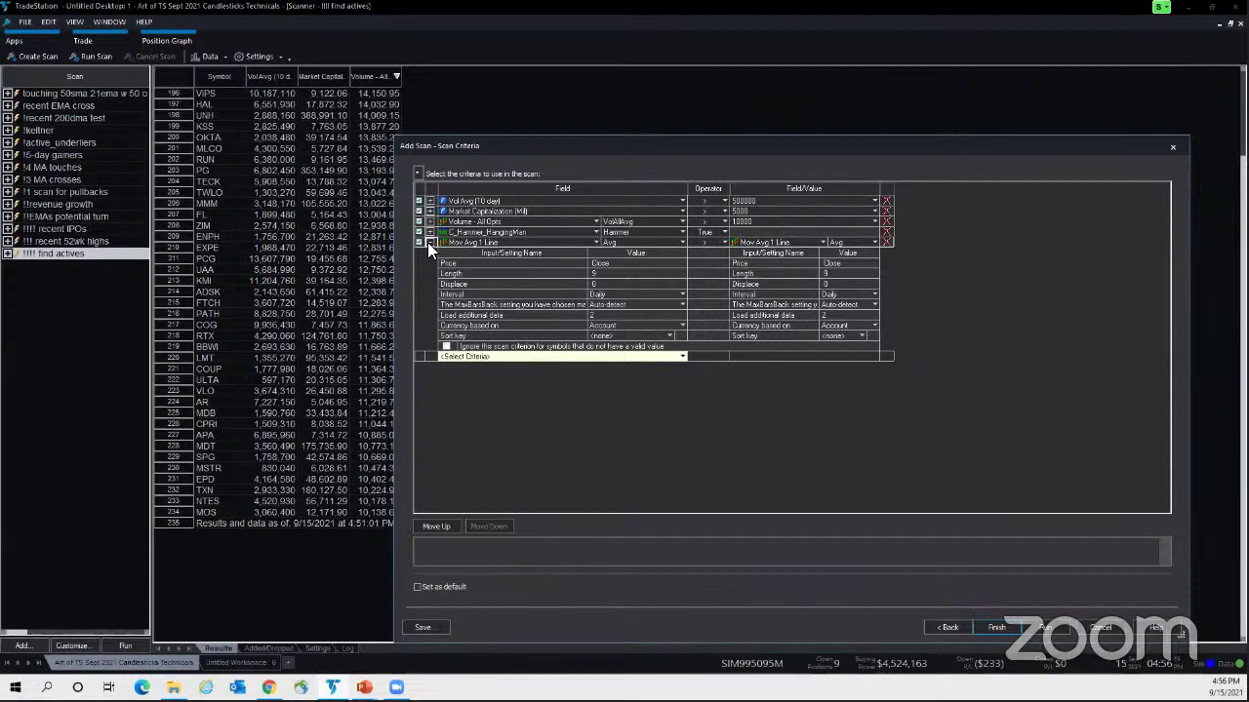
pyautogui.click(429, 242)
pyautogui.click(429, 242)
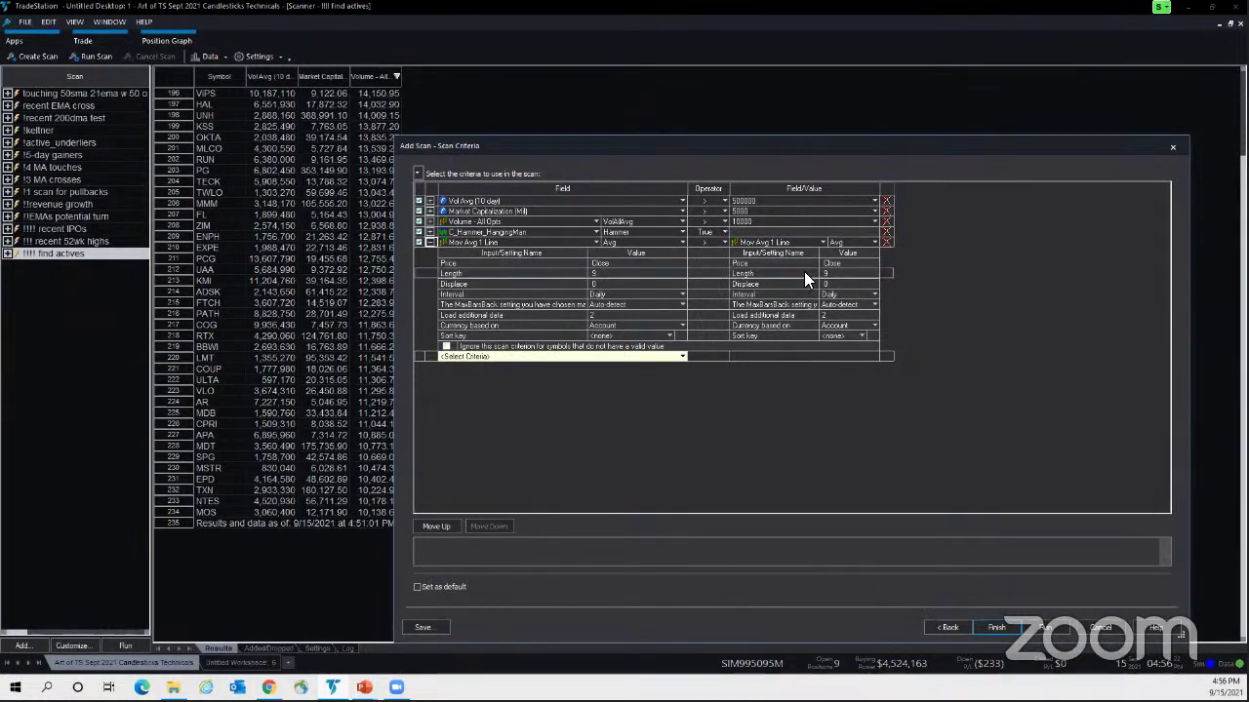
pyautogui.click(606, 277)
pyautogui.click(607, 277)
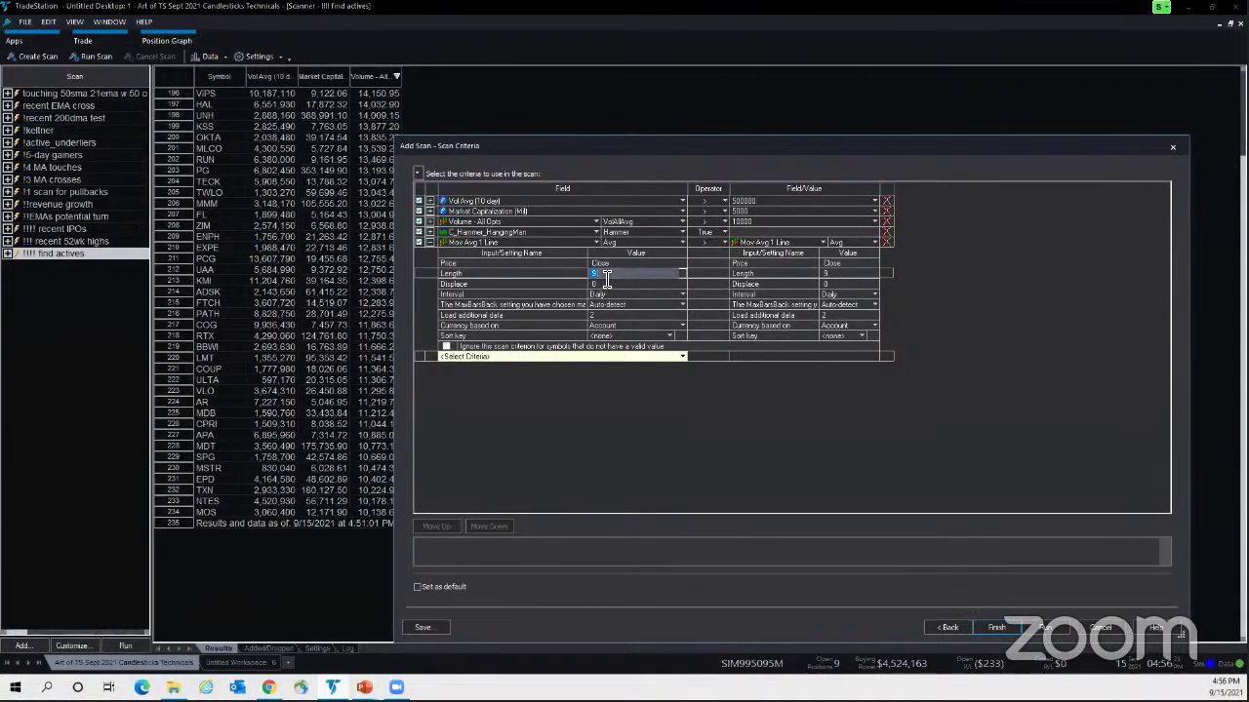
pyautogui.write('50')
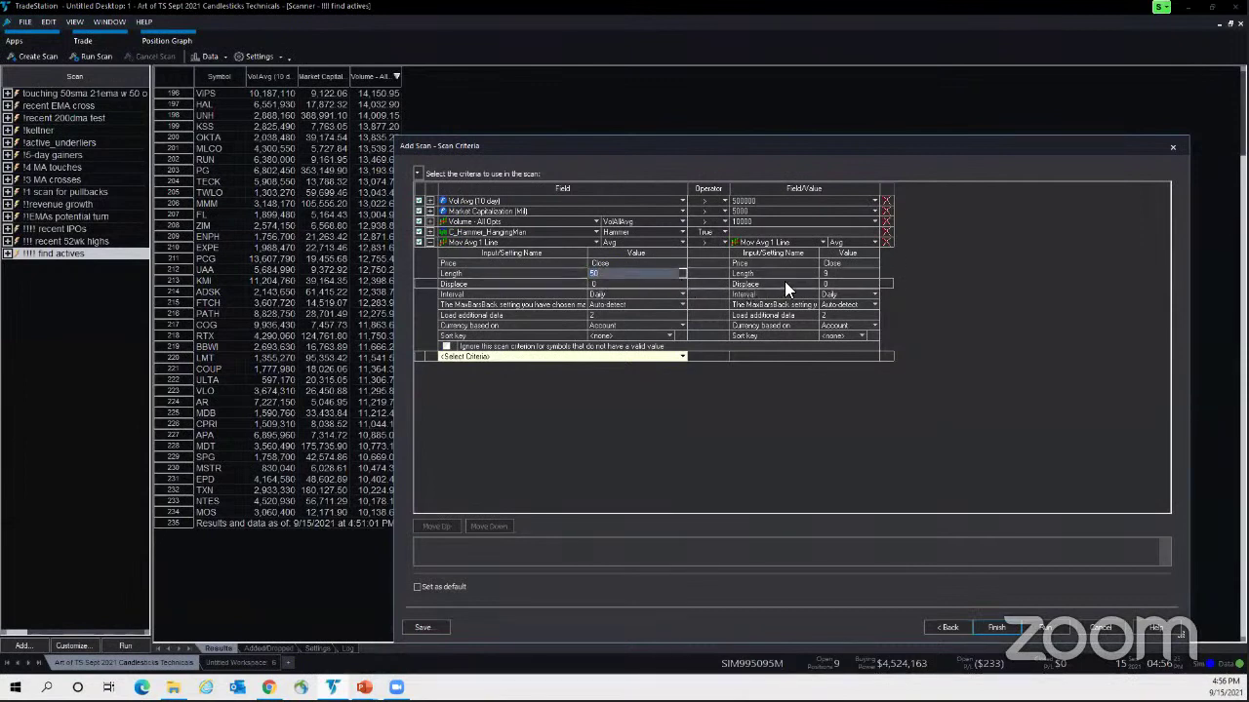
pyautogui.click(826, 274)
pyautogui.click(837, 275)
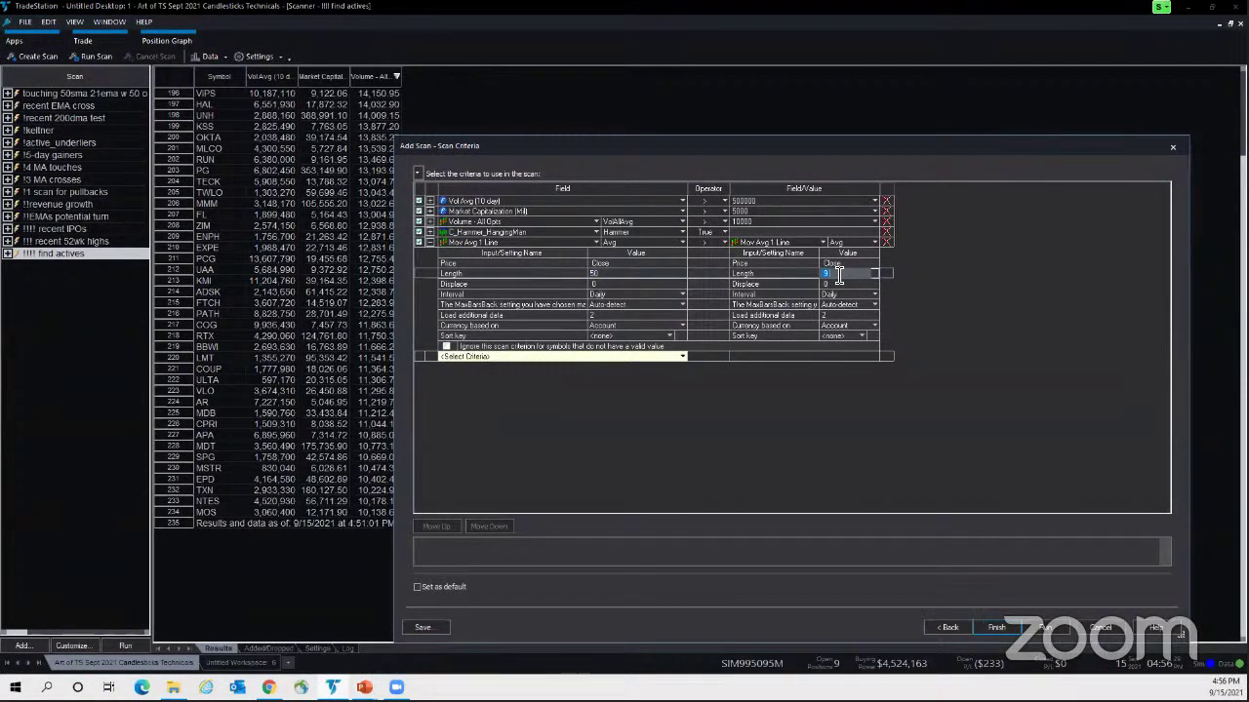
pyautogui.write('200')
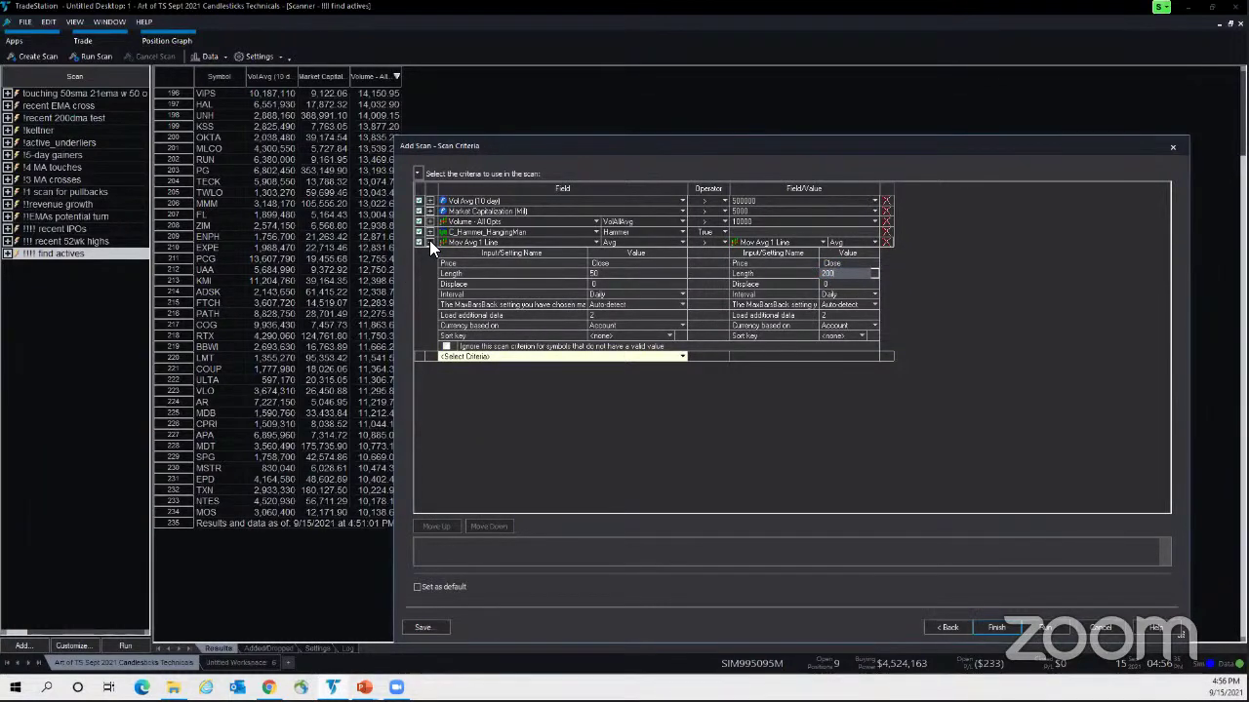
pyautogui.click(429, 241)
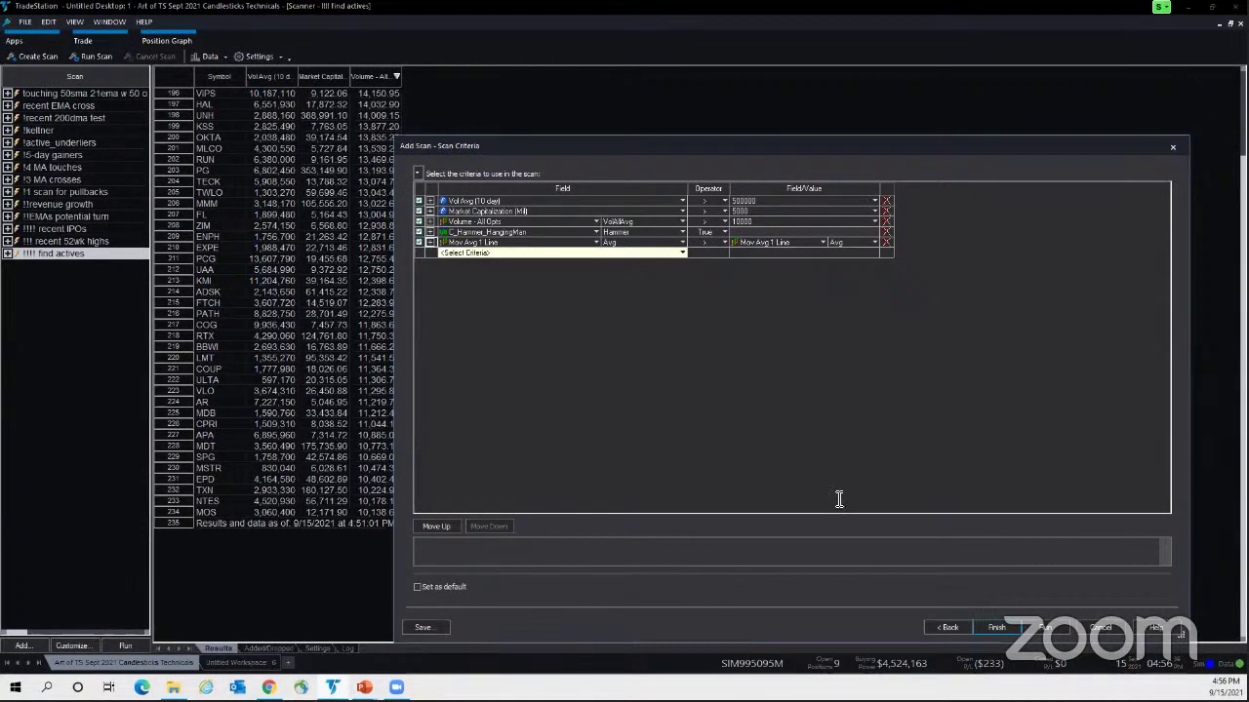
# - Complete and run the "!!! hammers" scan, restoring the maximized Scanner window to its place in the workspace
pyautogui.click(1046, 628)
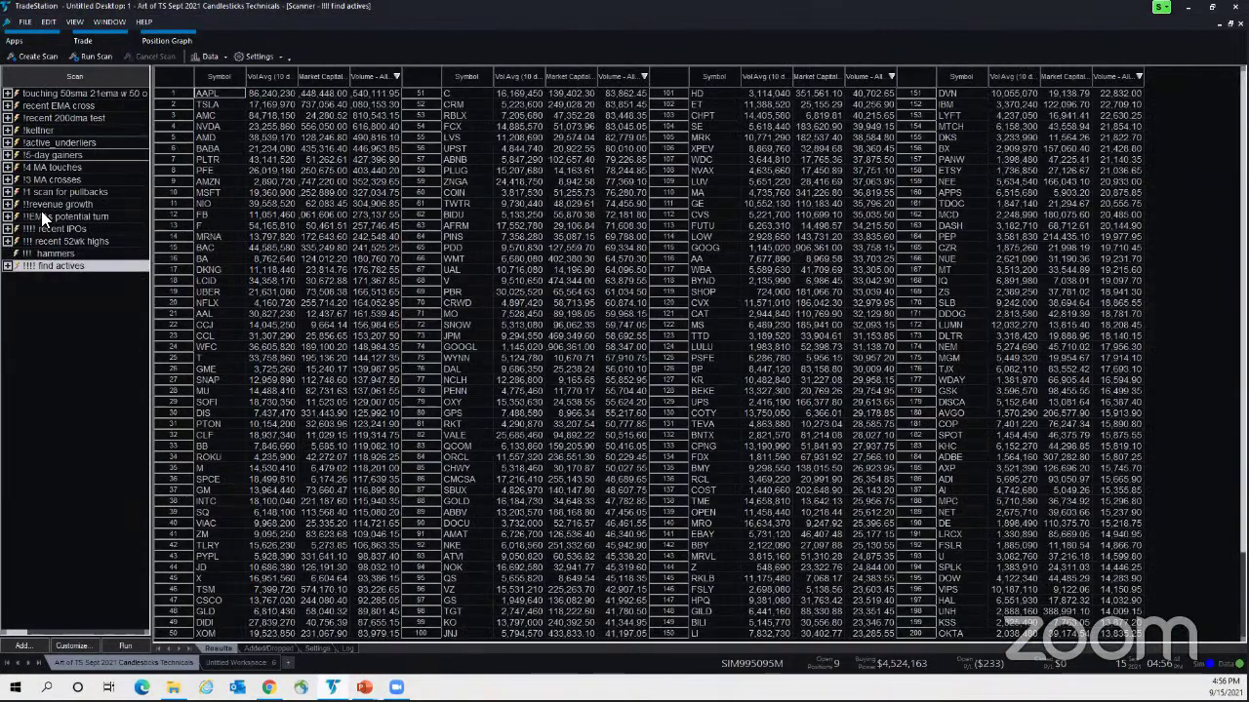
pyautogui.click(41, 262)
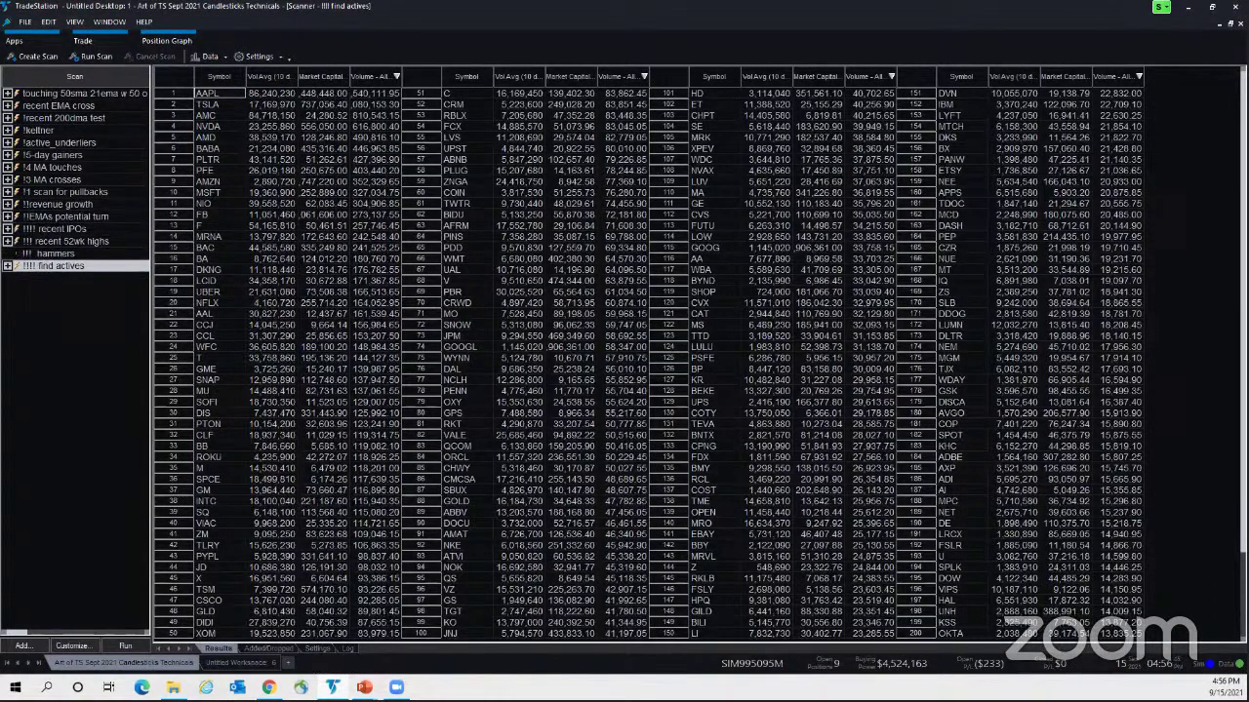
pyautogui.click(1230, 21)
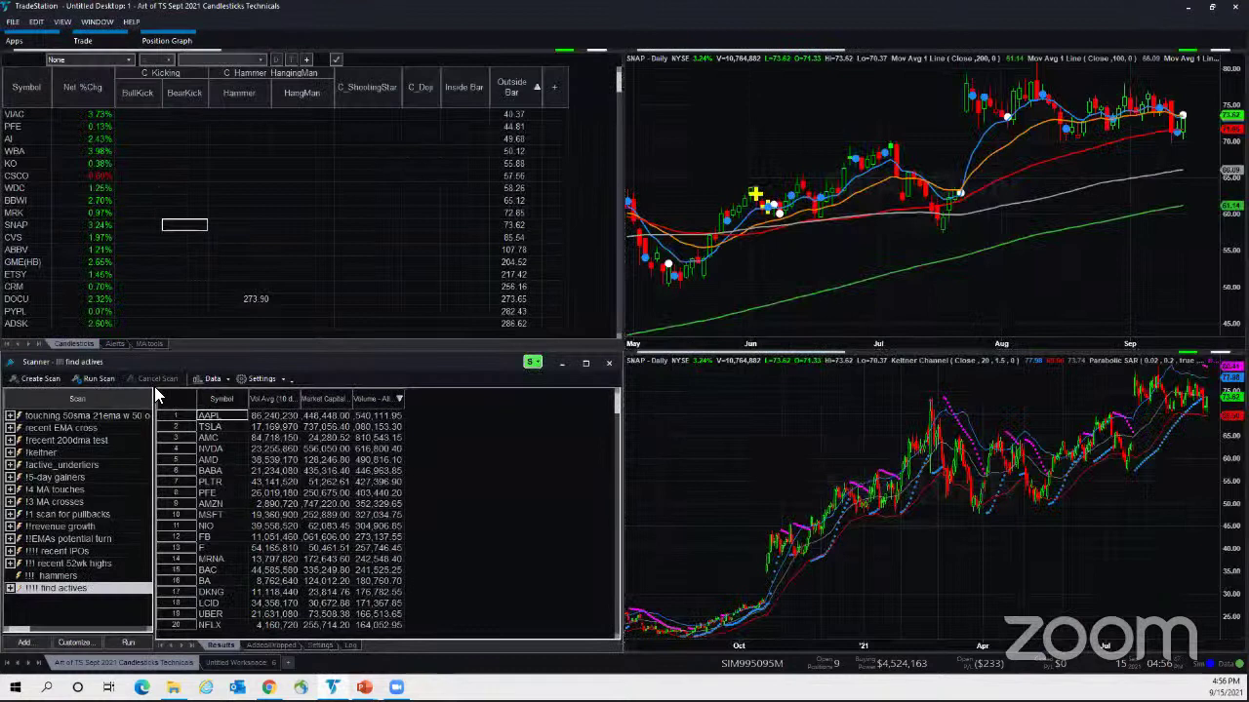
pyautogui.doubleClick(47, 574)
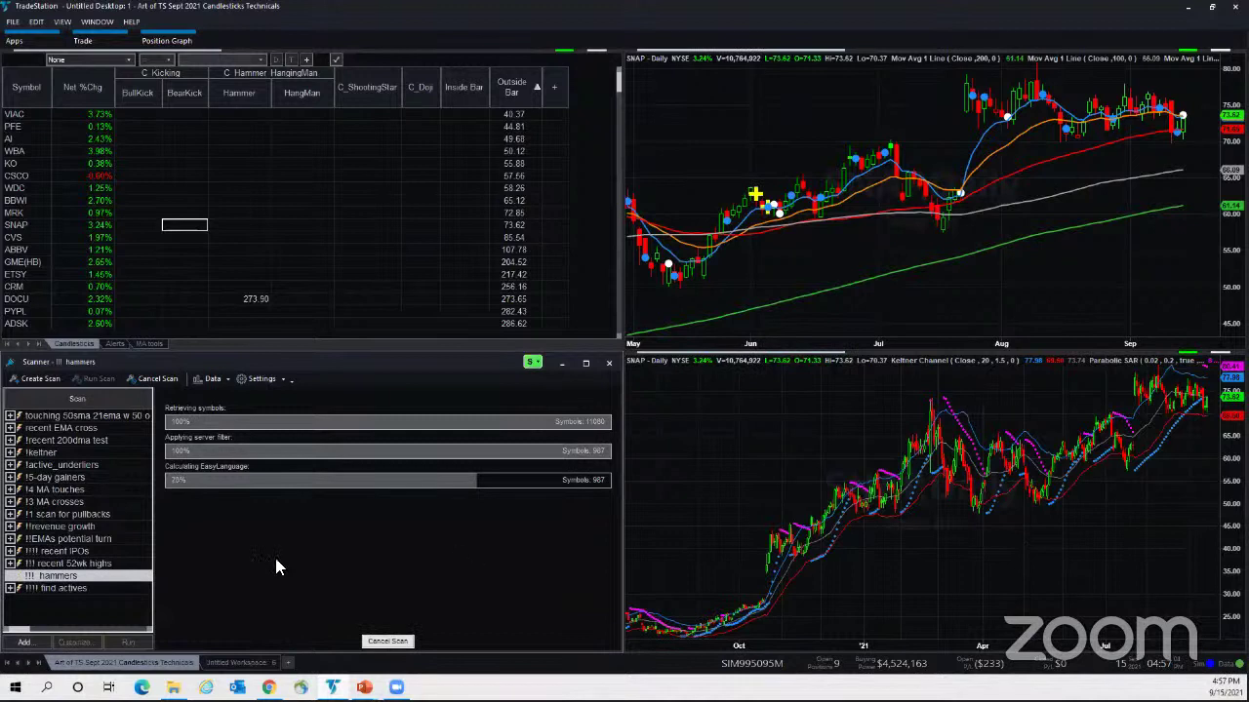
# - Schedule the "!!!! find actives" scan to run automatically each day at 08:00:00 PM and accept the settings
pyautogui.click(57, 588)
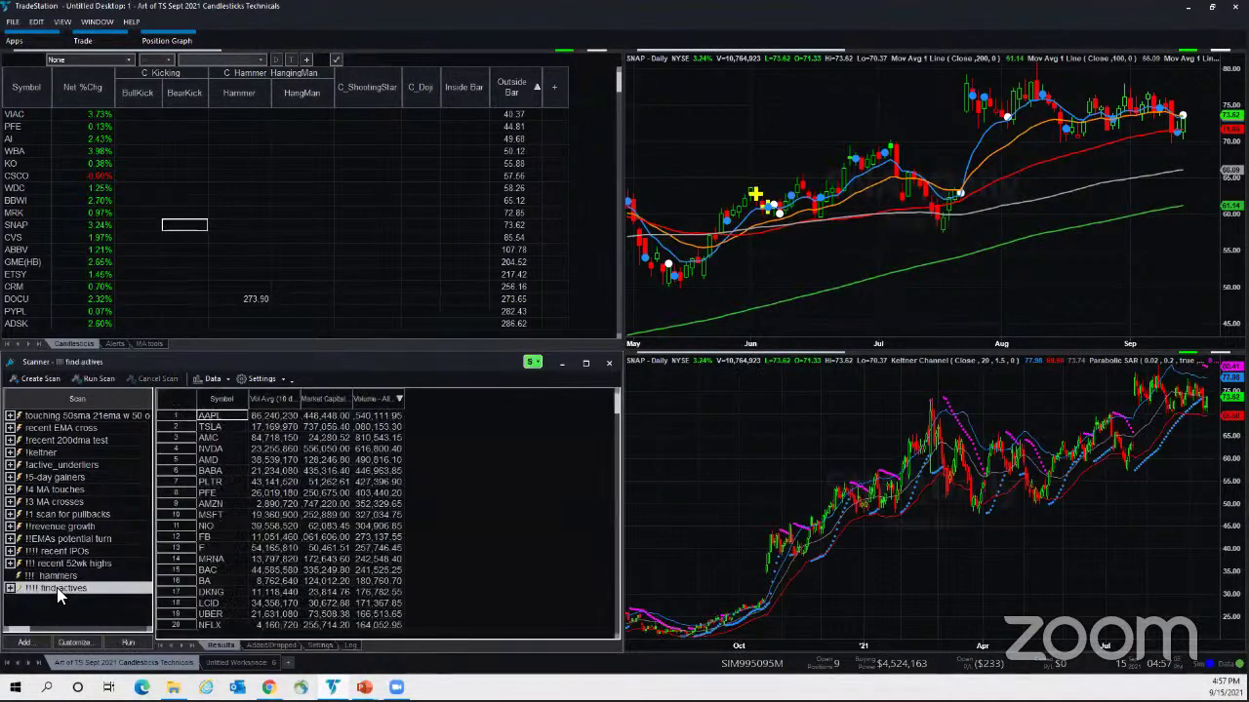
pyautogui.doubleClick(61, 587)
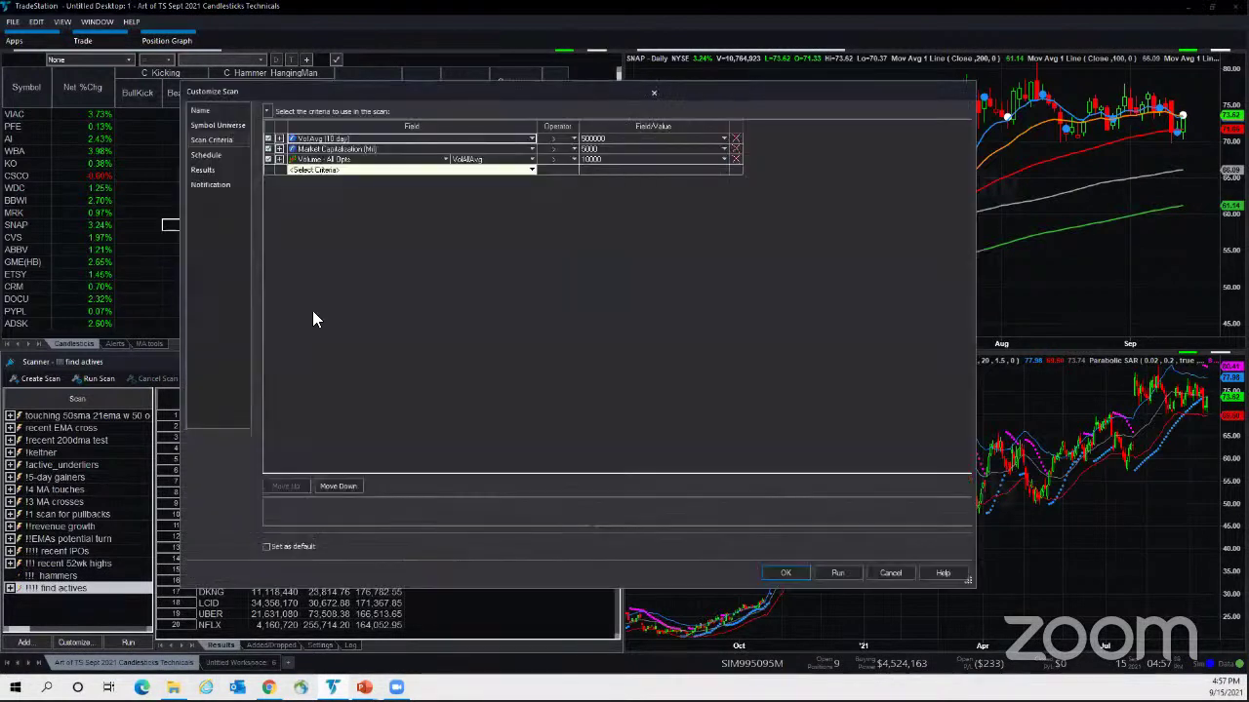
pyautogui.click(211, 156)
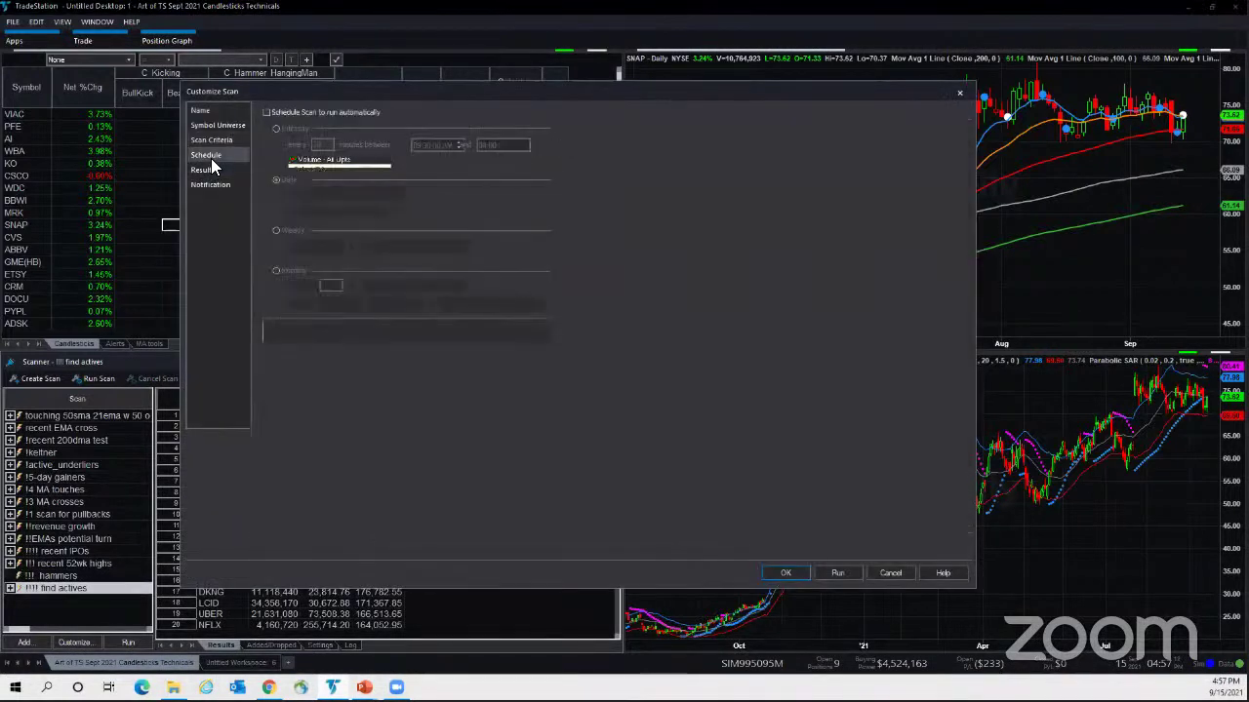
pyautogui.click(267, 112)
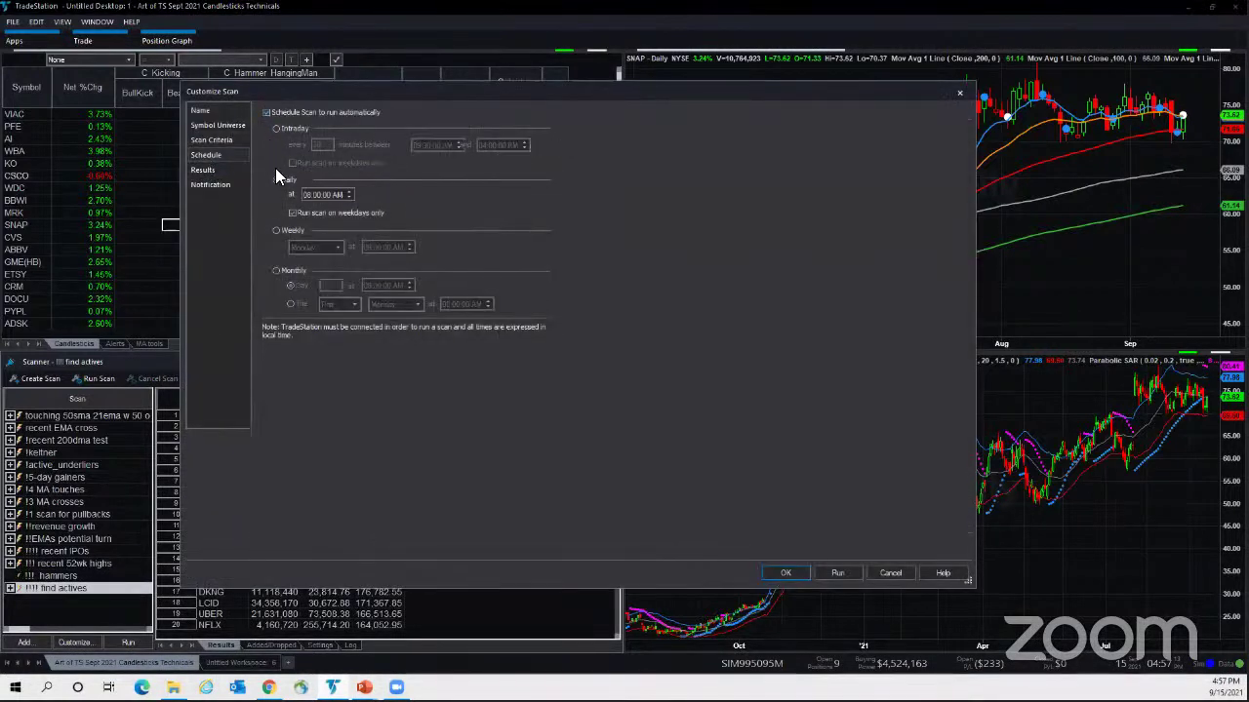
pyautogui.click(338, 195)
pyautogui.click(348, 192)
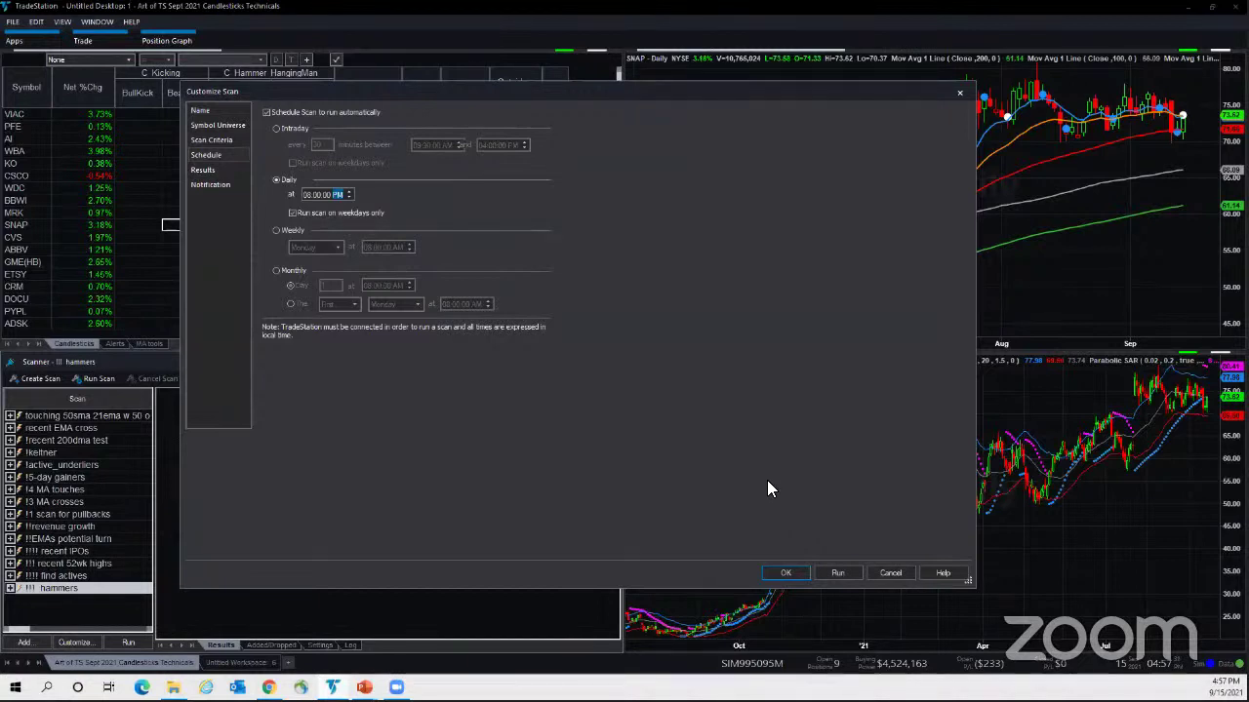
pyautogui.click(786, 573)
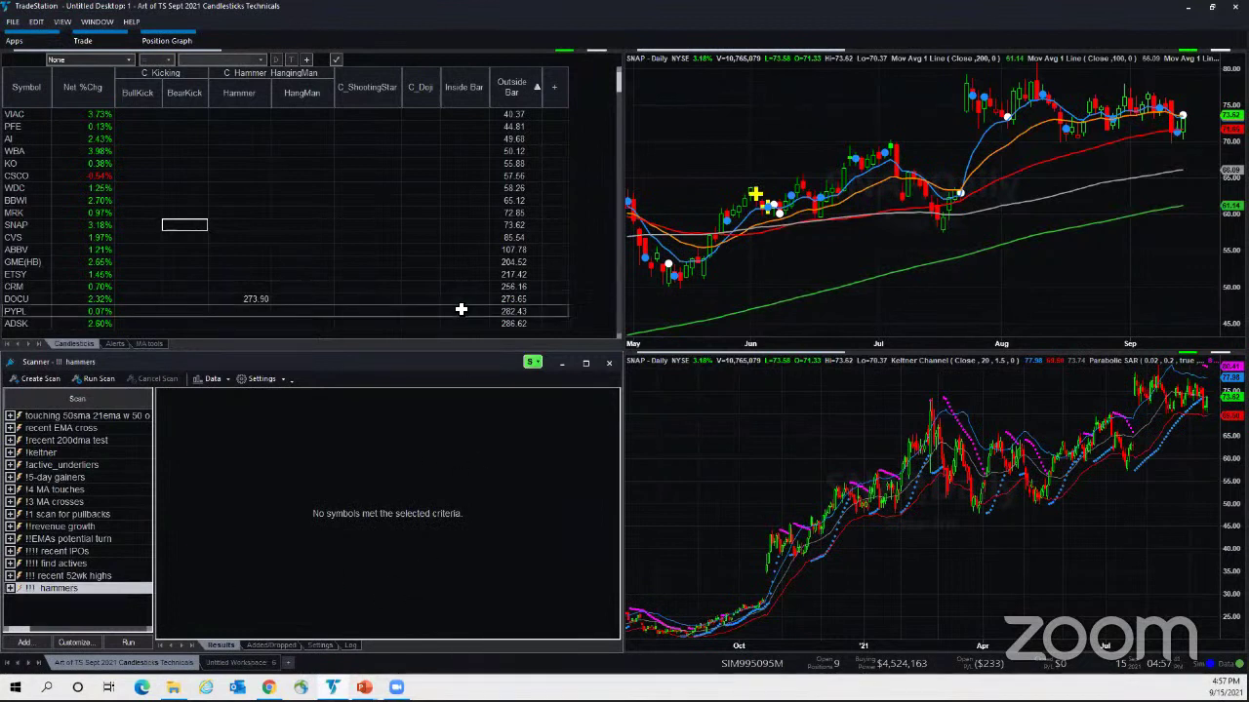
# - Sort the Candlesticks RadarScreen by the Hammer column in ascending order and view the charts for TME and COTY
pyautogui.click(423, 306)
pyautogui.click(398, 202)
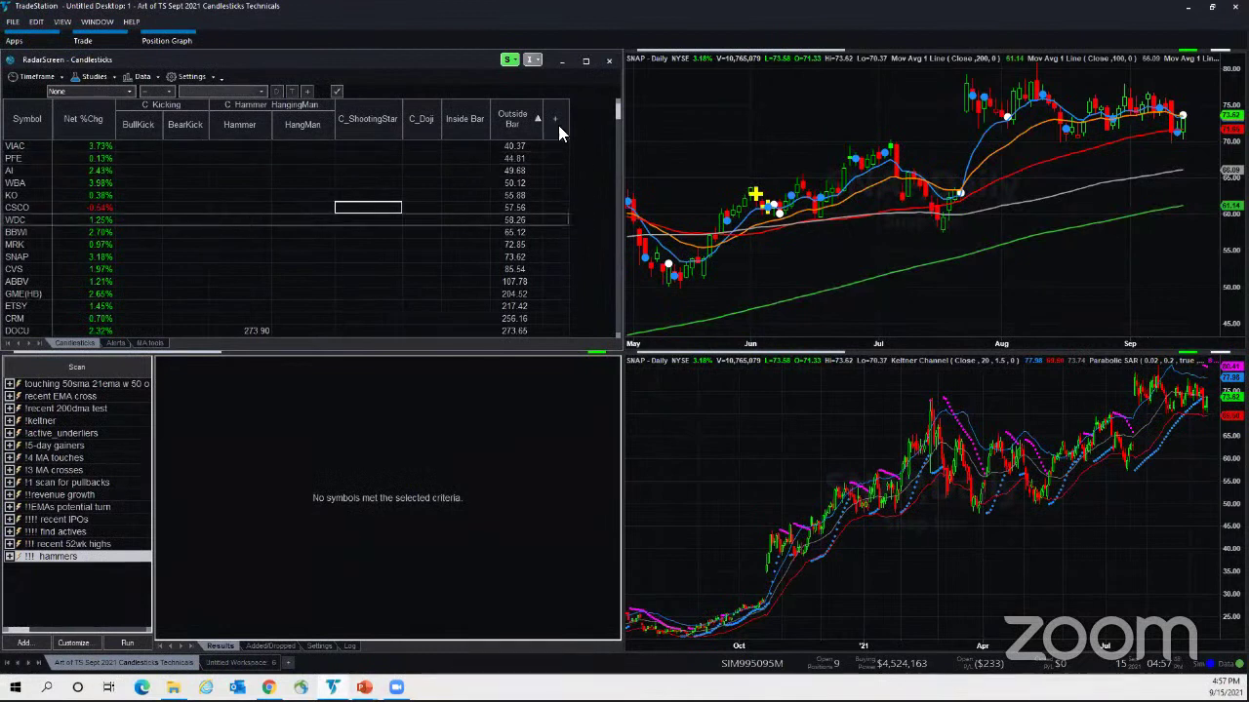
pyautogui.click(237, 123)
pyautogui.click(237, 123)
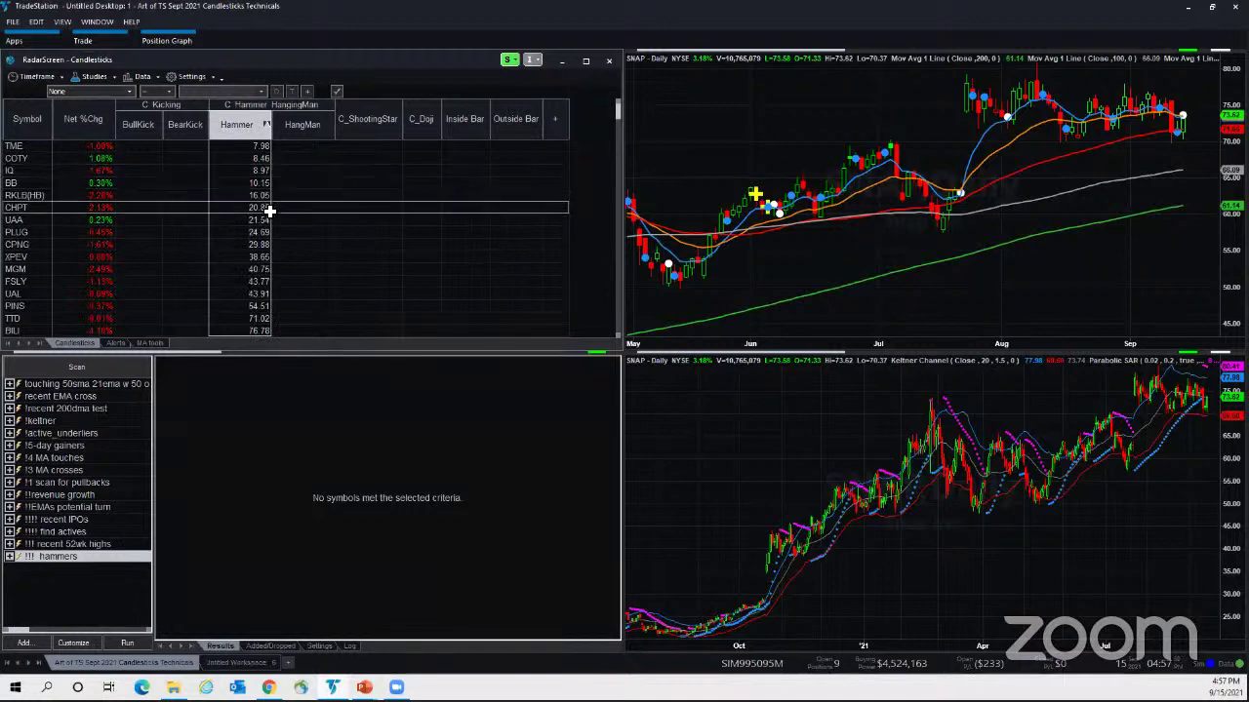
pyautogui.click(33, 147)
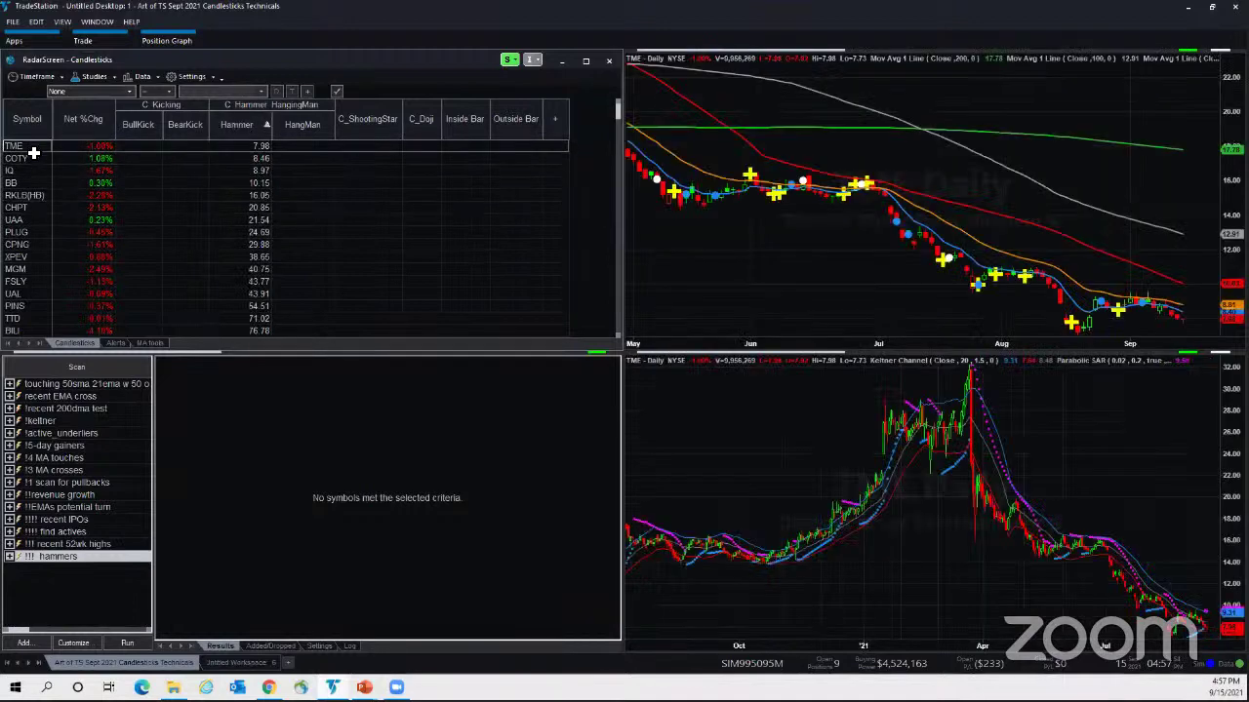
pyautogui.click(21, 159)
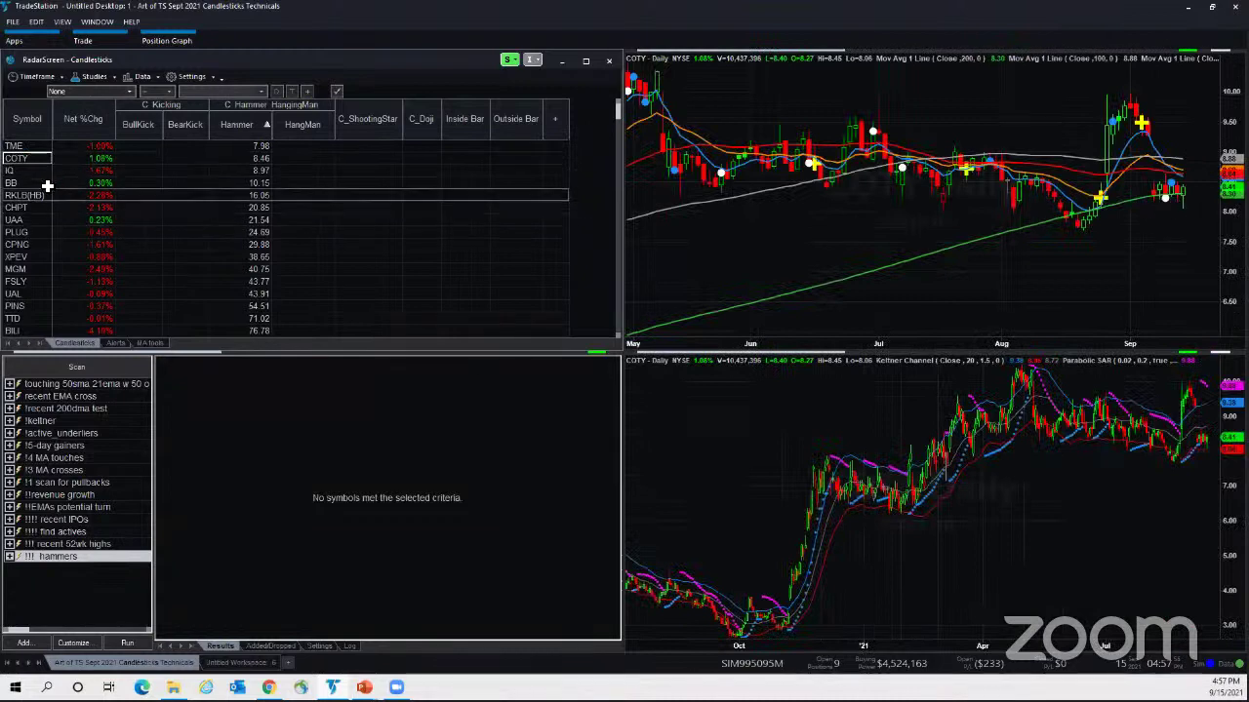
# - Examine the charts of further hammer symbols in the Candlesticks RadarScreen, including IQ, BB, PLUG, CHPT and XPEV
pyautogui.click(20, 172)
pyautogui.click(22, 183)
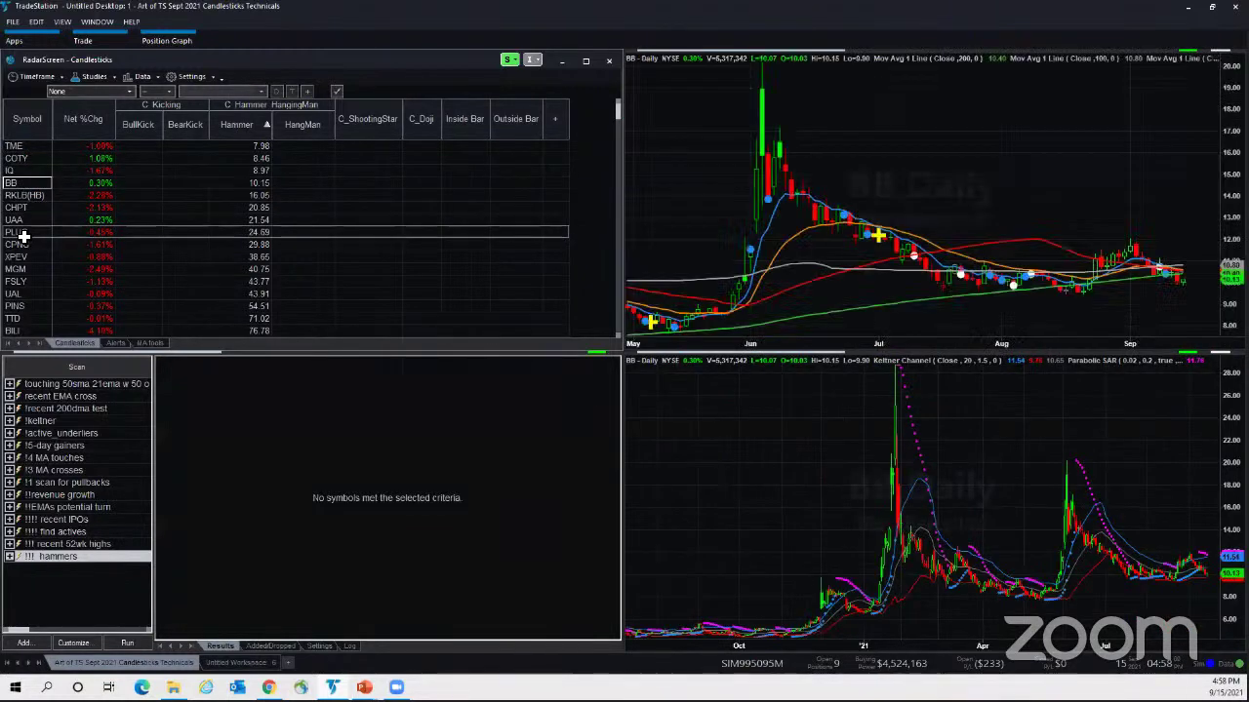
pyautogui.click(22, 234)
pyautogui.click(19, 207)
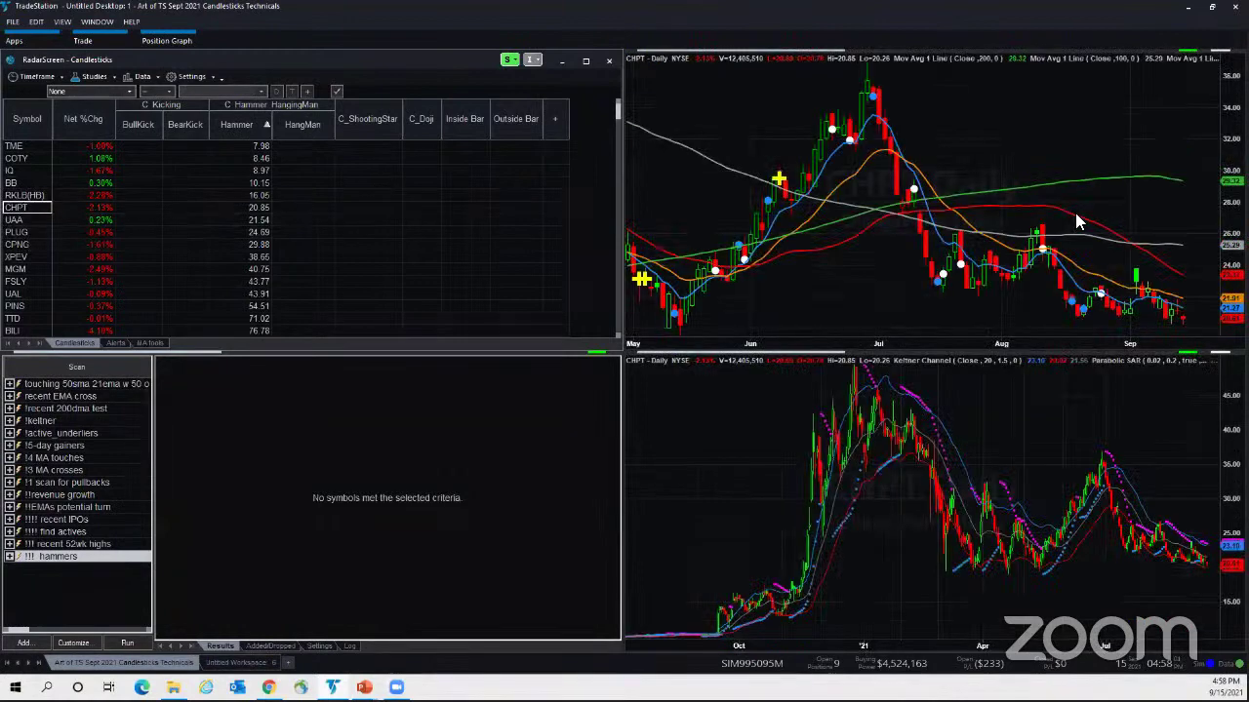
pyautogui.click(13, 172)
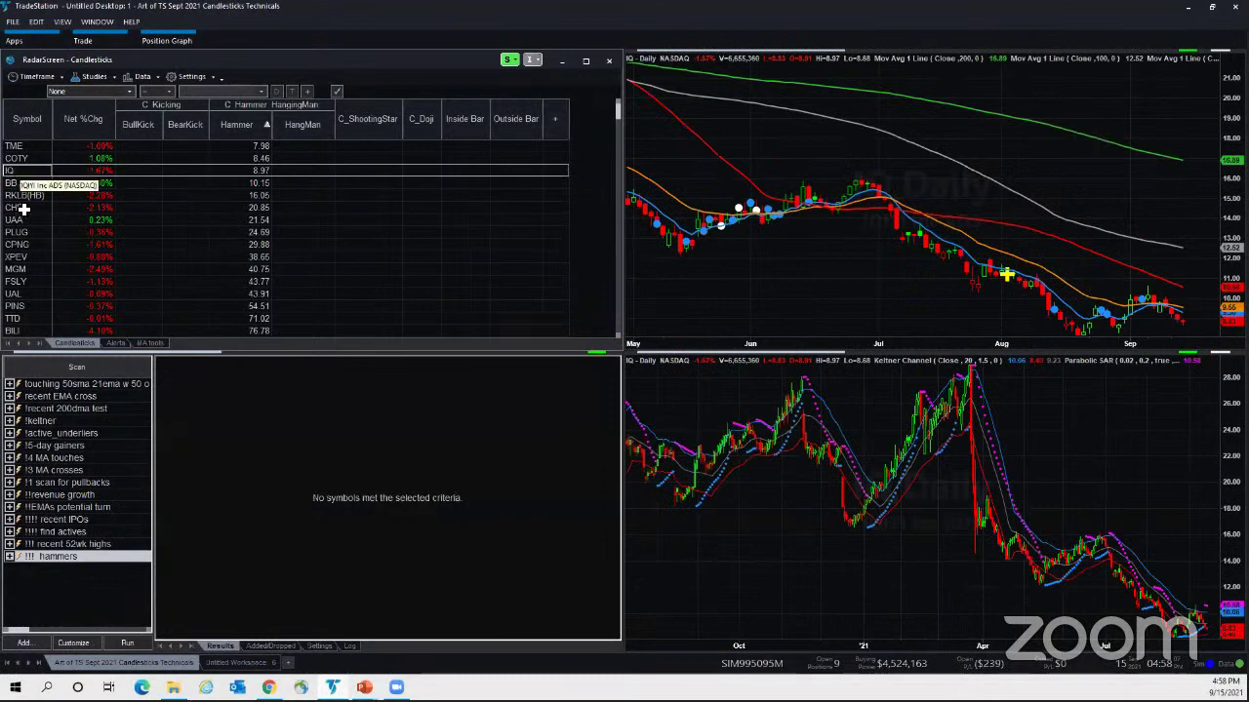
pyautogui.click(21, 256)
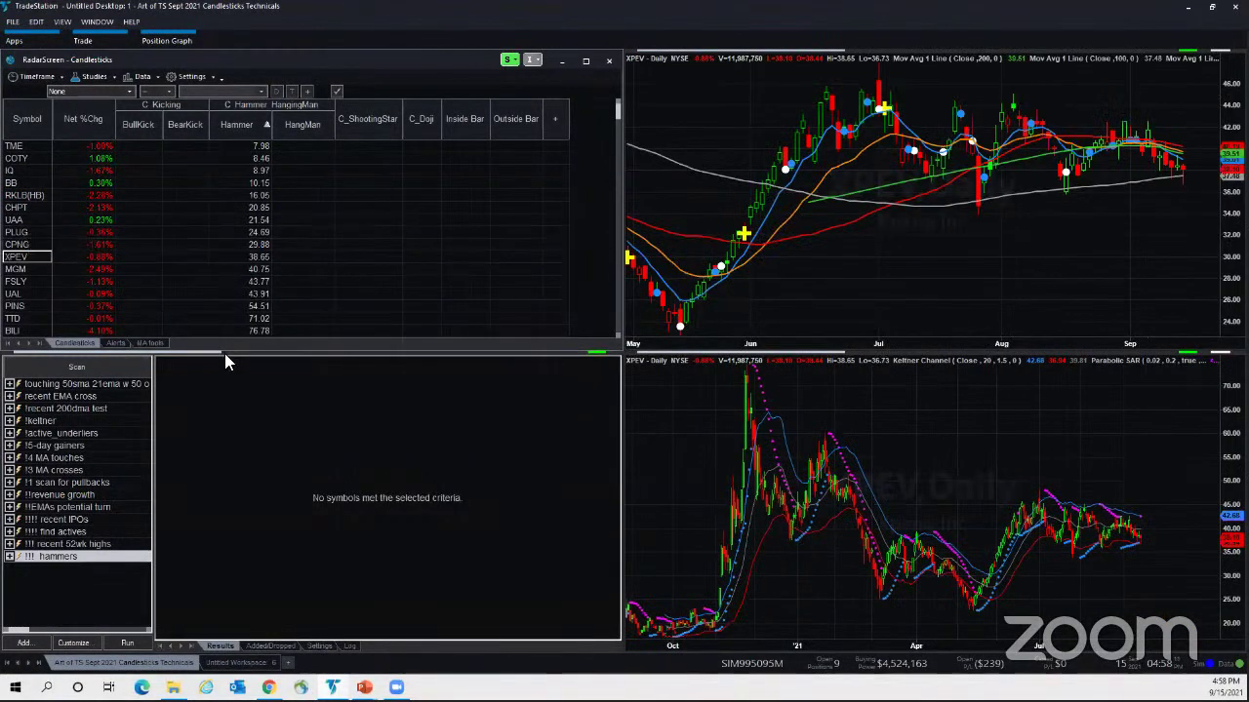
# - Show the "Scan for Shooting Stars" slide in the presentation and return to TradeStation
pyautogui.doubleClick(60, 555)
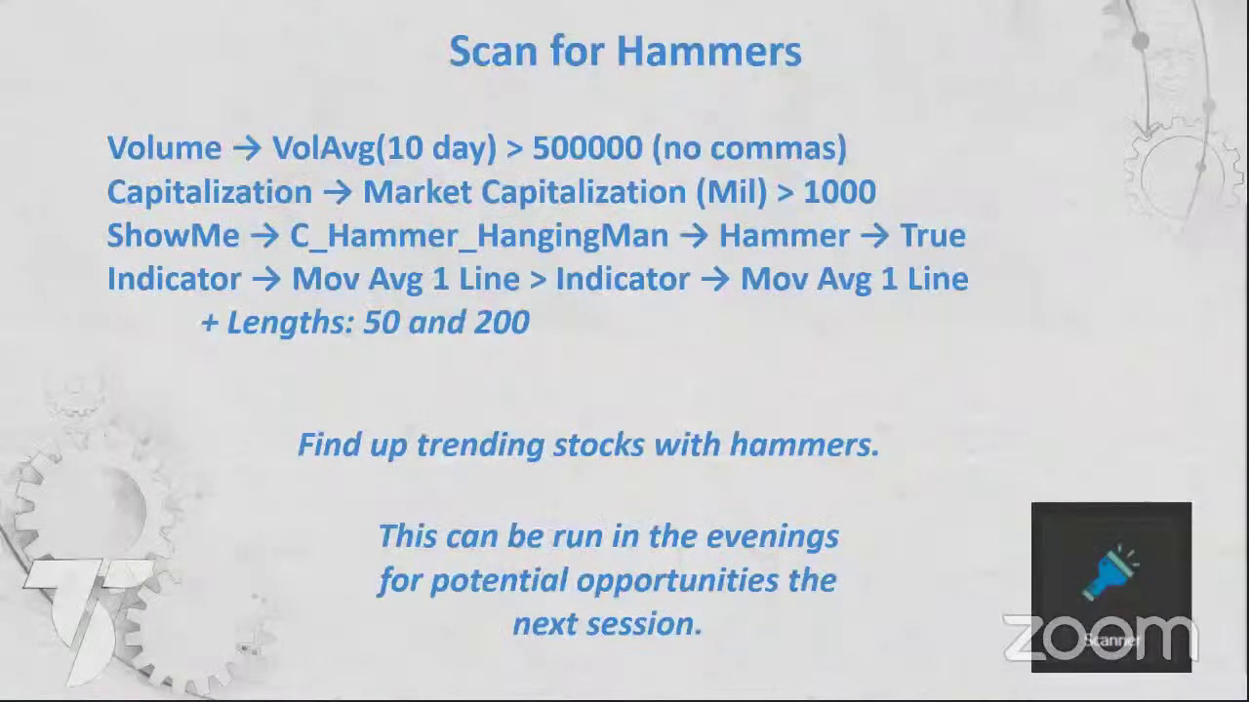
pyautogui.press('Right')
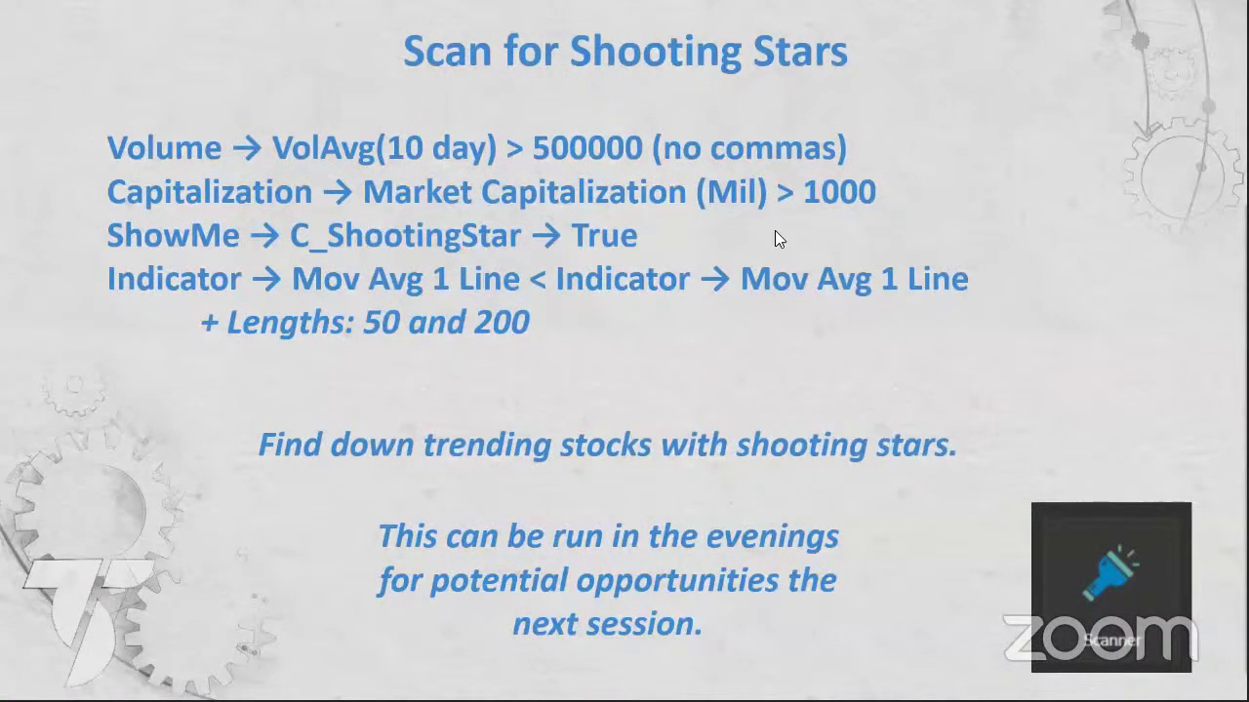
pyautogui.hotkey('alt', 'Tab')
pyautogui.click(56, 589)
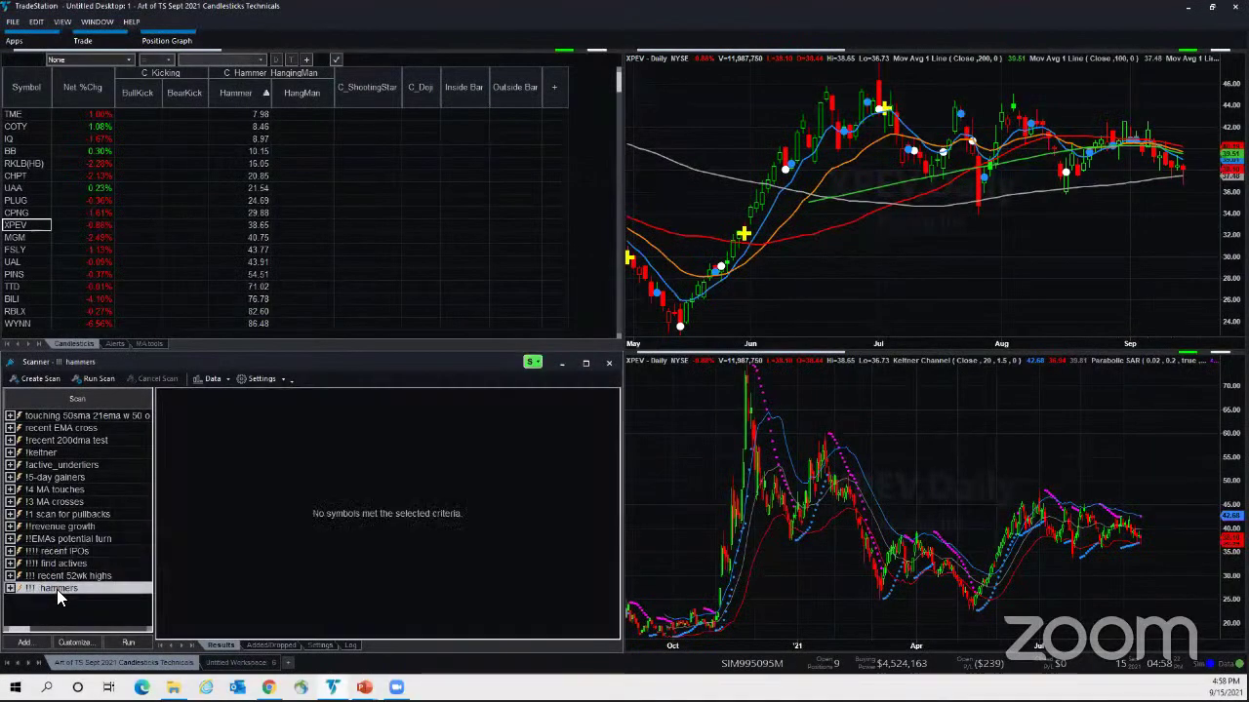
pyautogui.doubleClick(56, 589)
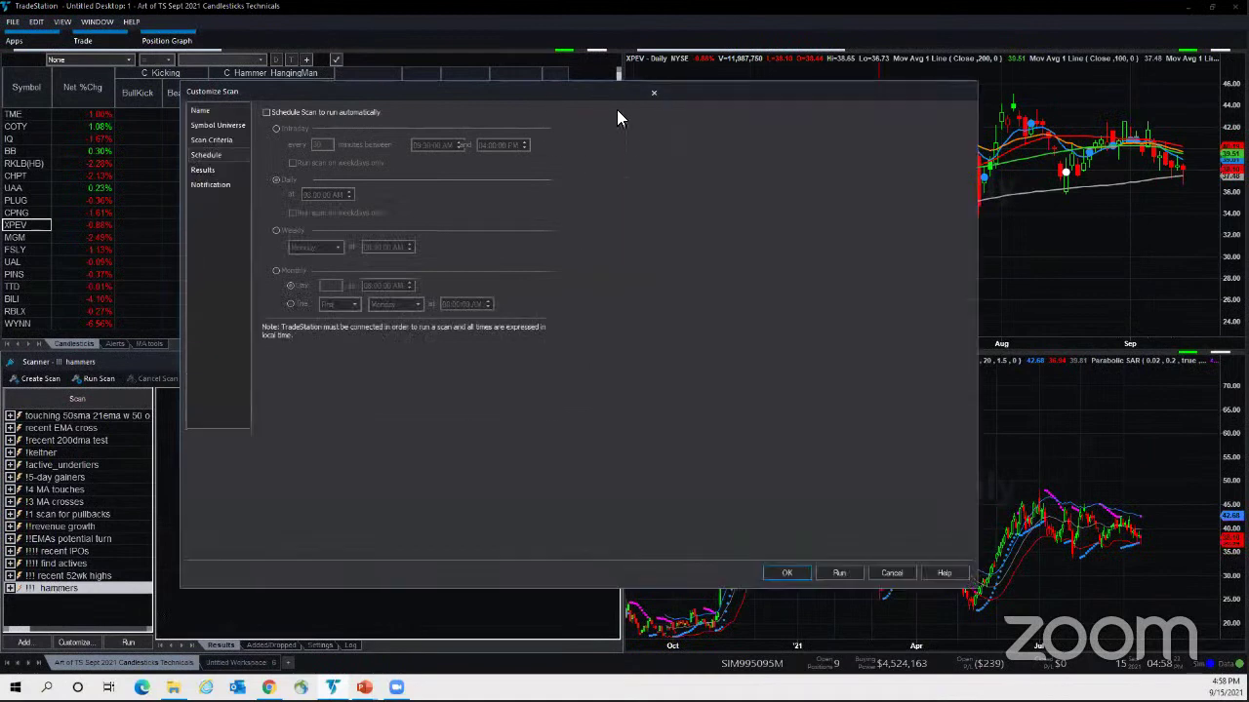
pyautogui.click(961, 92)
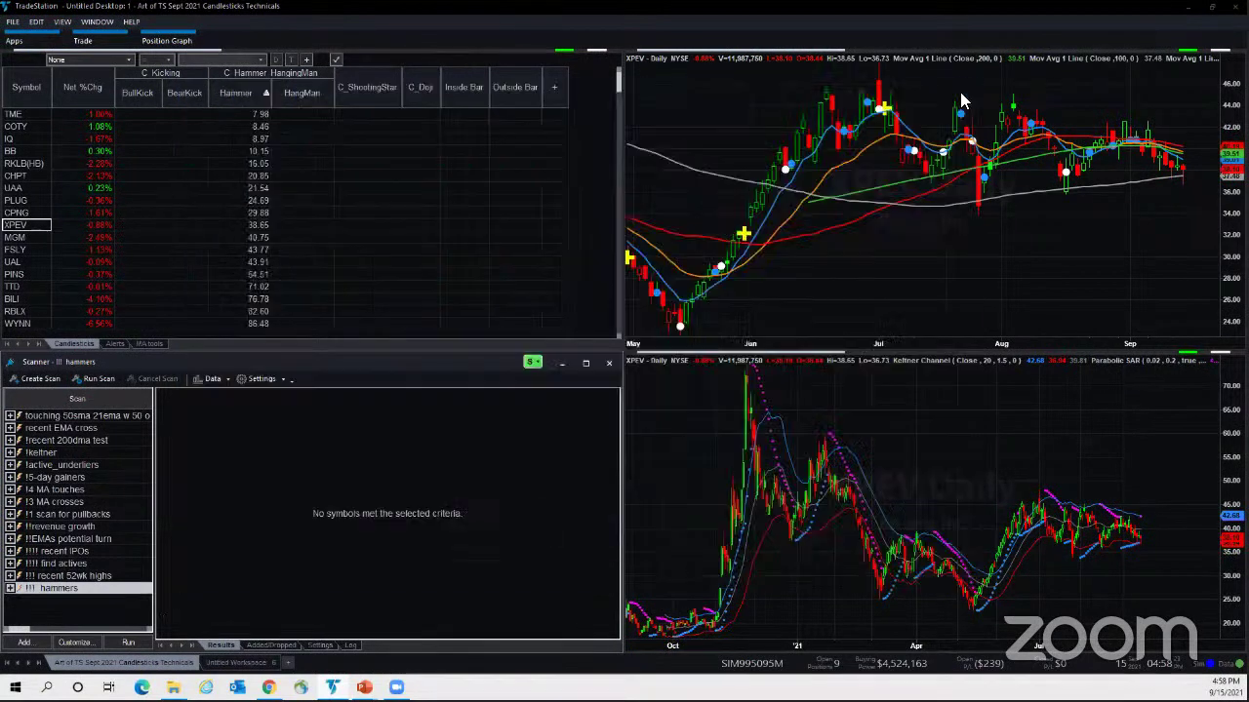
# - In the "!!! hammers" scan criteria, replace the C_Hammer_HangingMan ShowMe with C_ShootingStar
pyautogui.doubleClick(66, 588)
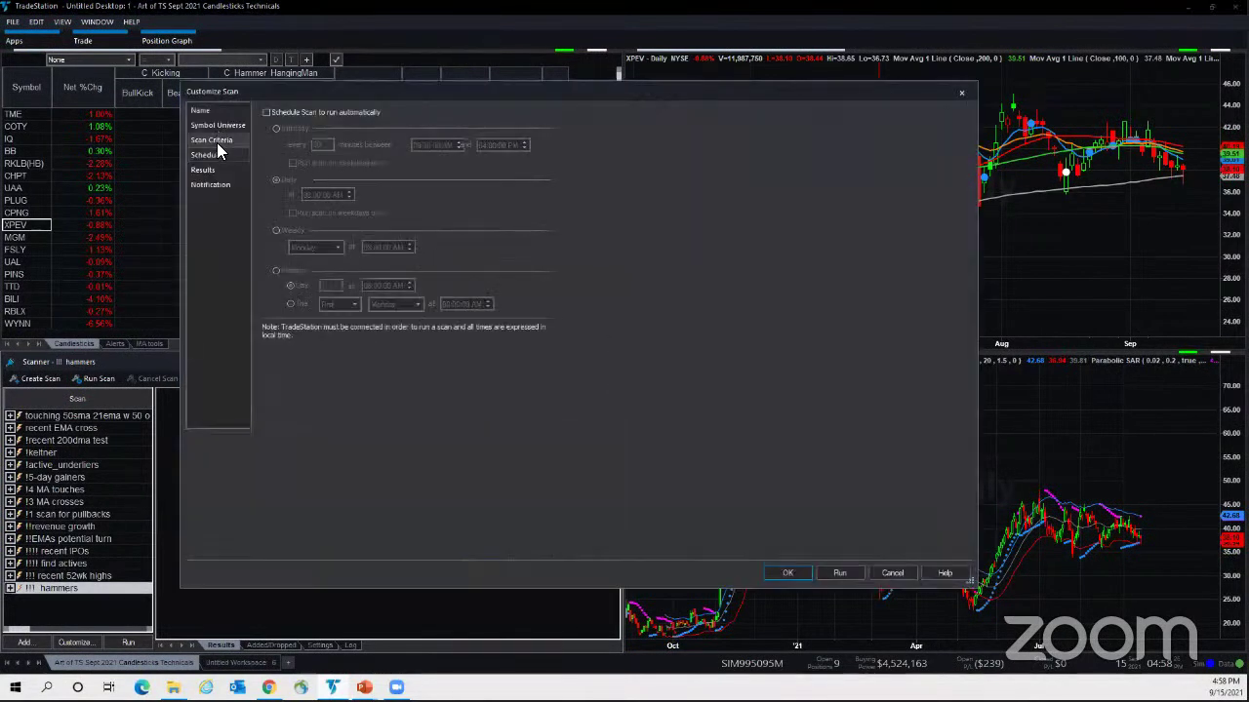
pyautogui.click(215, 142)
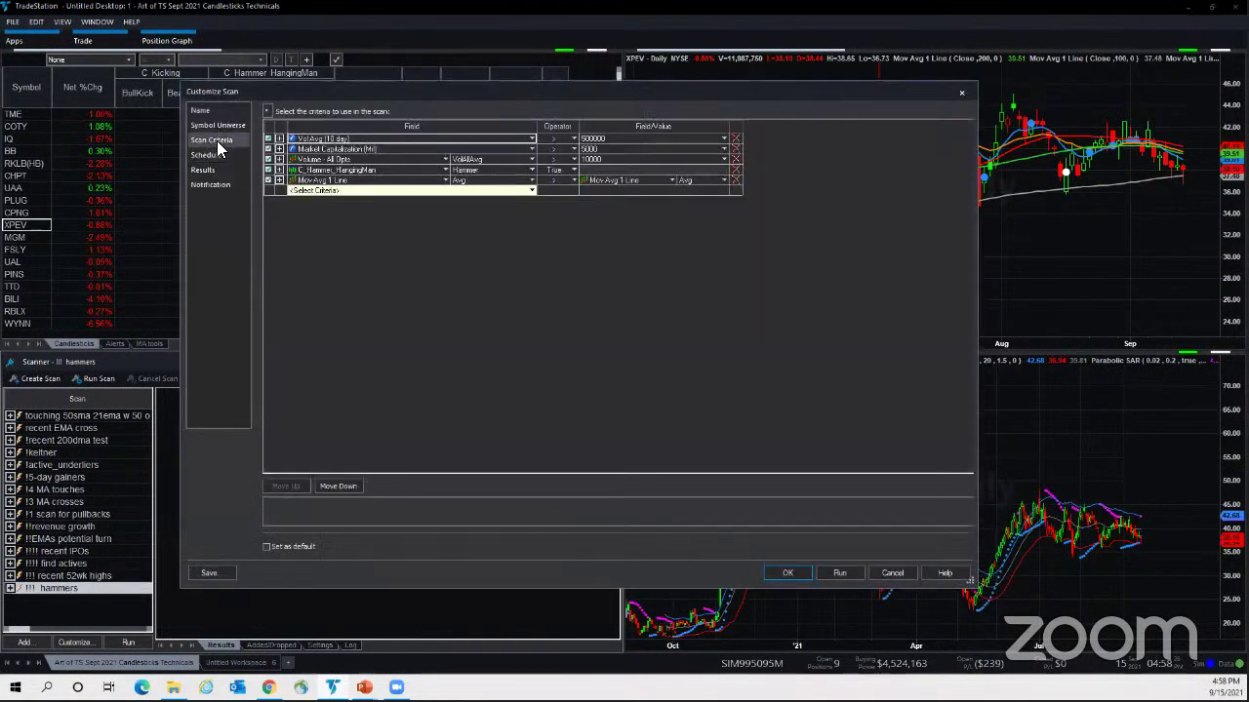
pyautogui.click(445, 171)
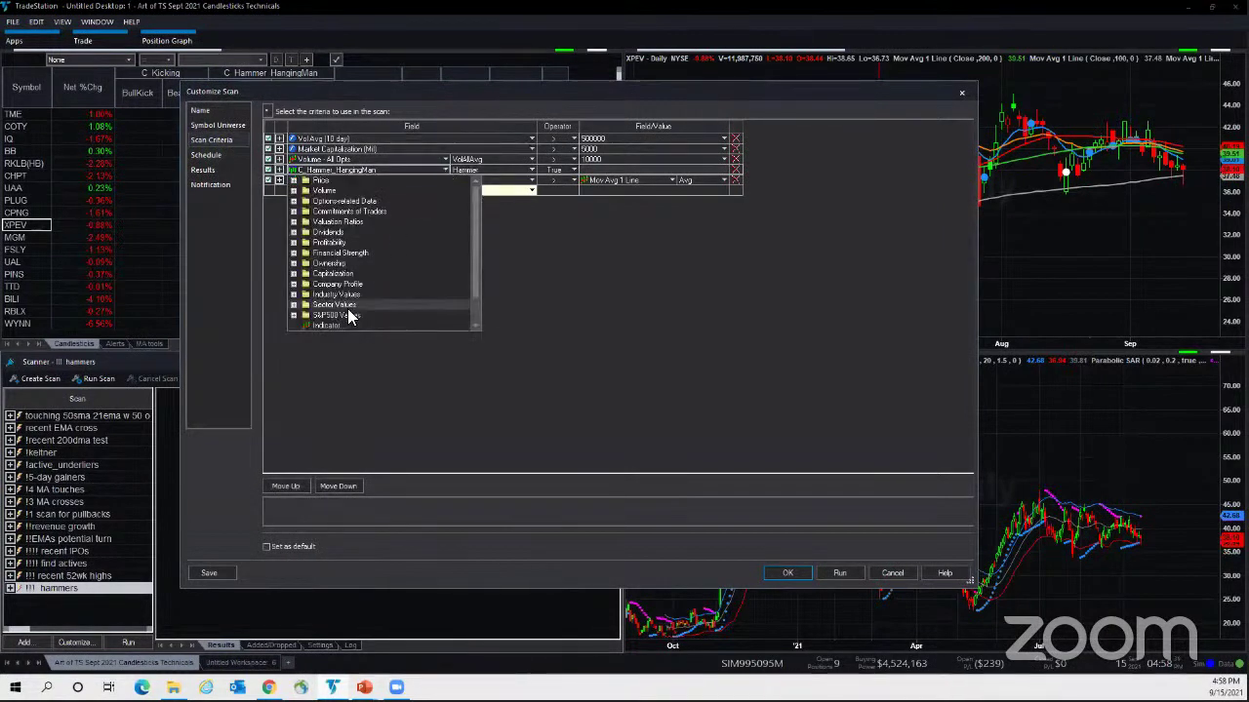
pyautogui.scroll(1, 351, 322)
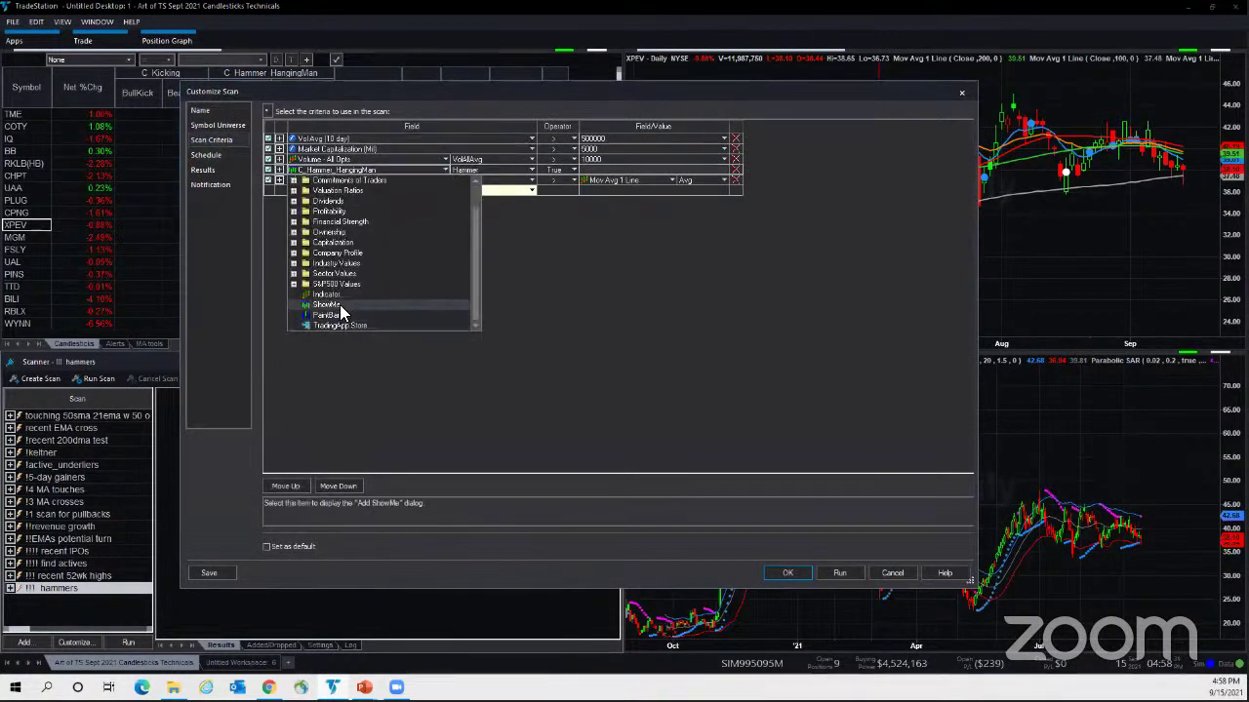
pyautogui.click(339, 306)
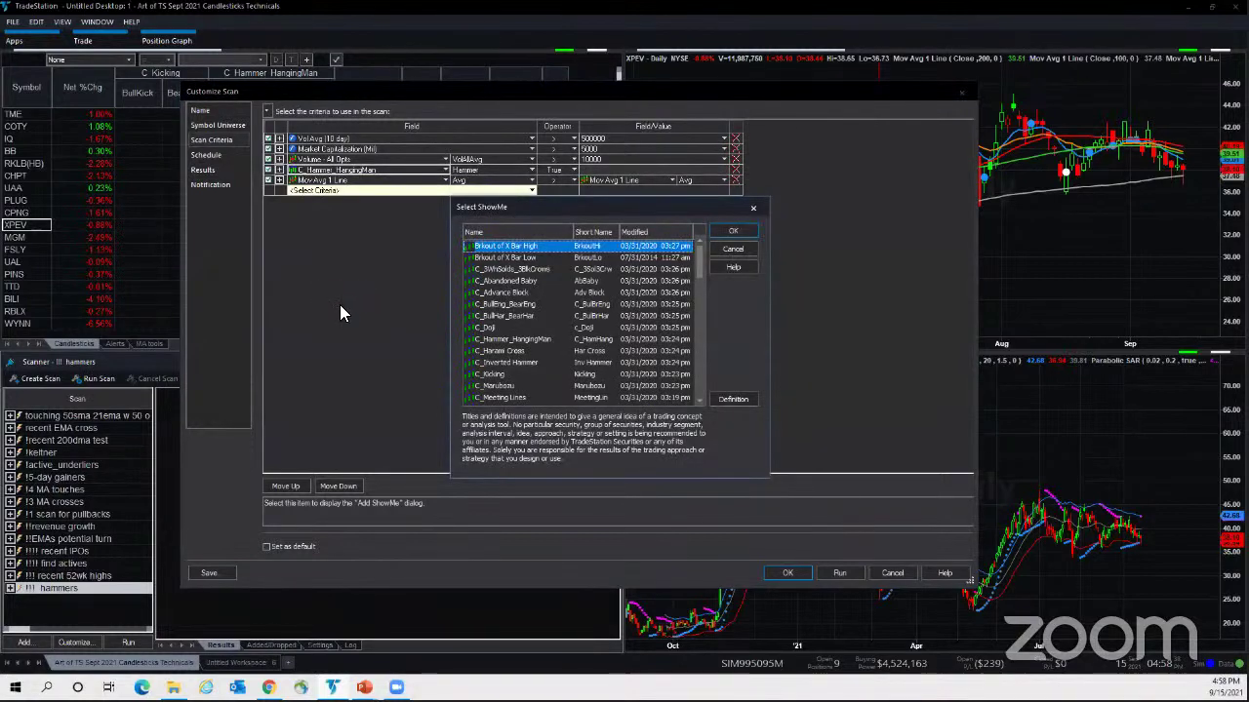
pyautogui.scroll(-2, 535, 367)
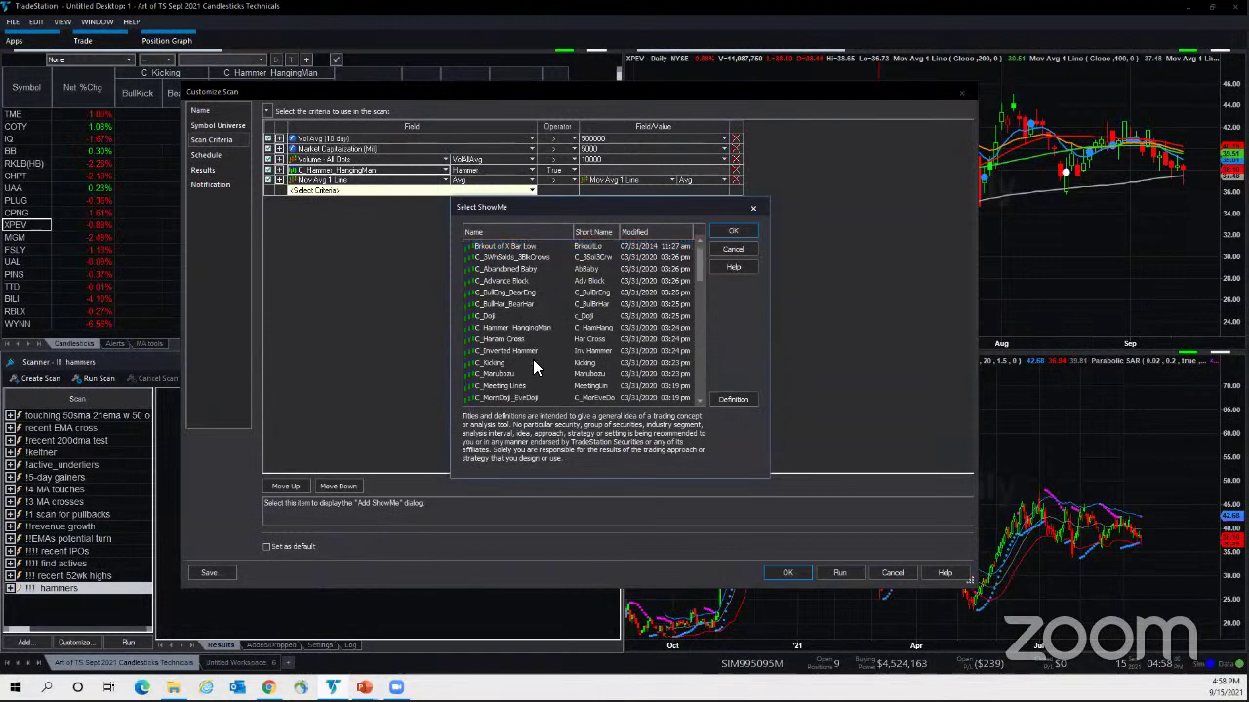
pyautogui.scroll(-2, 534, 366)
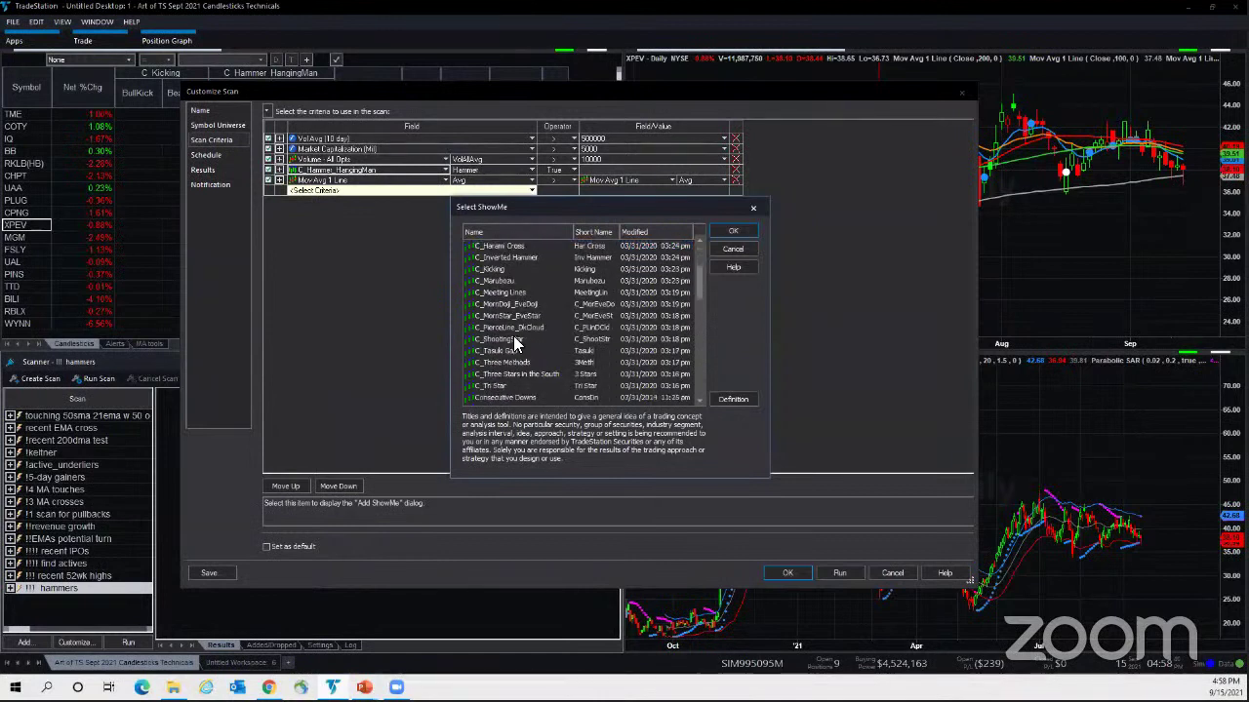
pyautogui.click(514, 343)
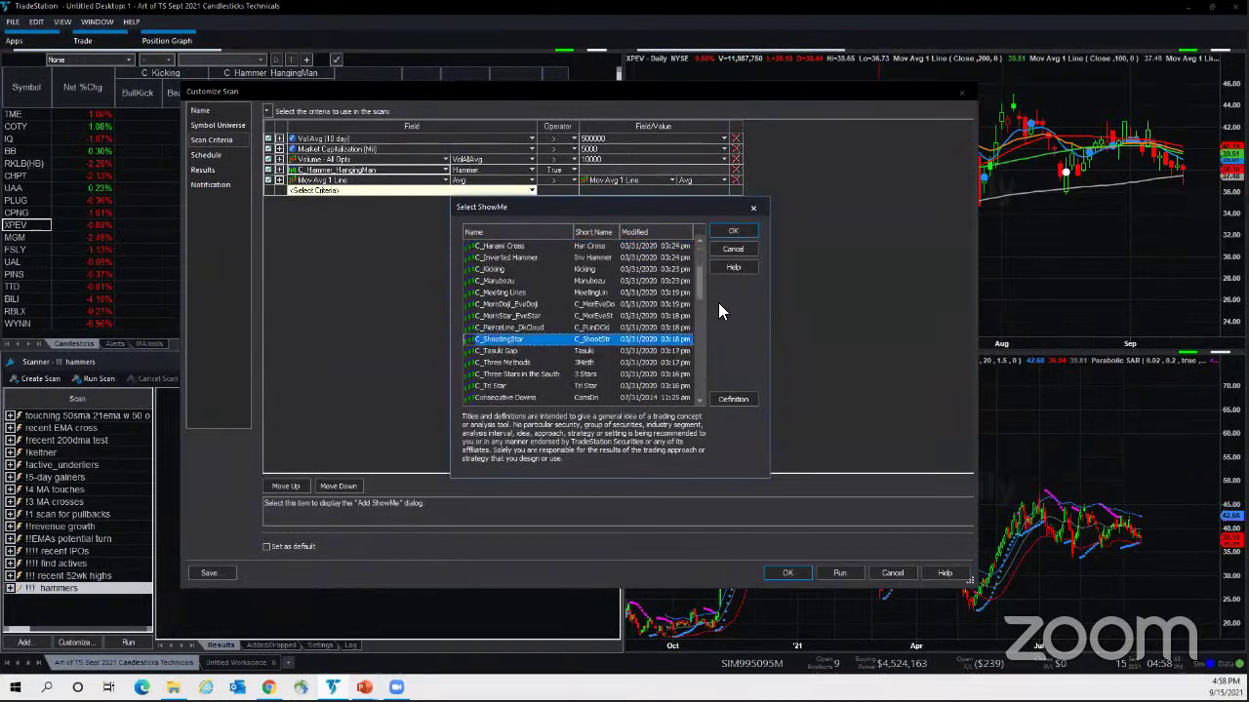
pyautogui.click(733, 232)
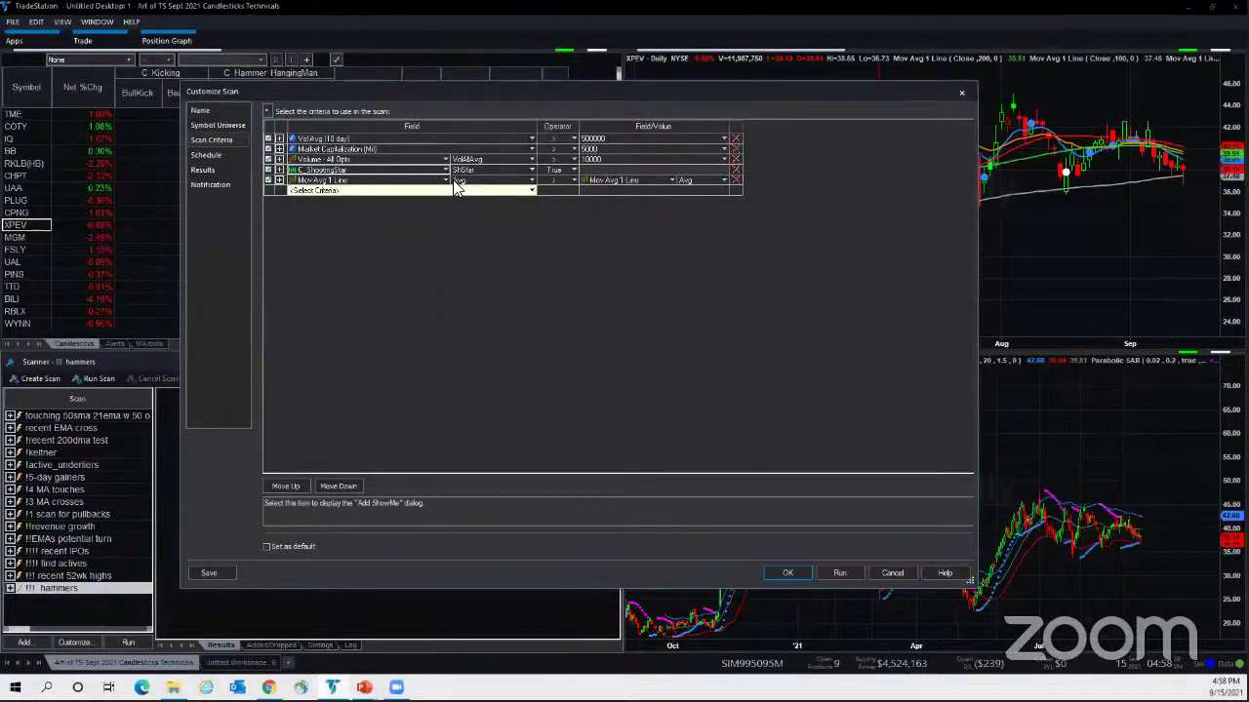
# - Set the operator between the two Mov Avg 1 Line criteria to < and run the scan
pyautogui.click(574, 182)
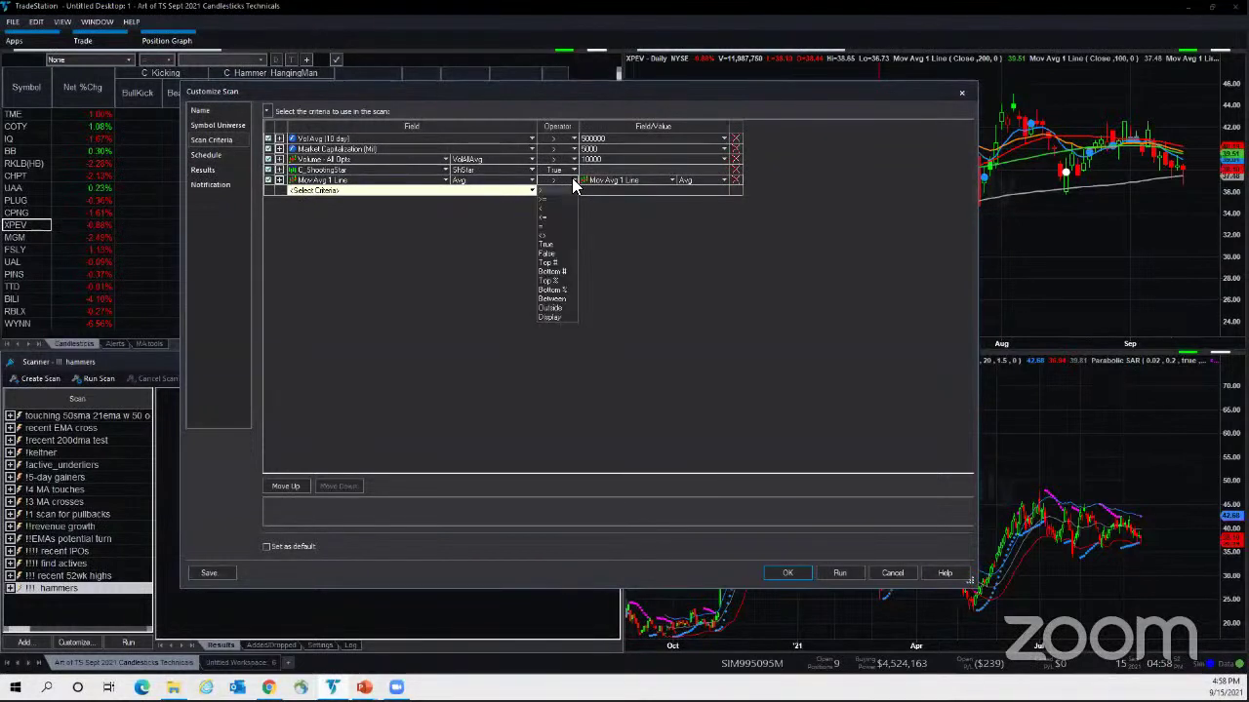
pyautogui.click(541, 210)
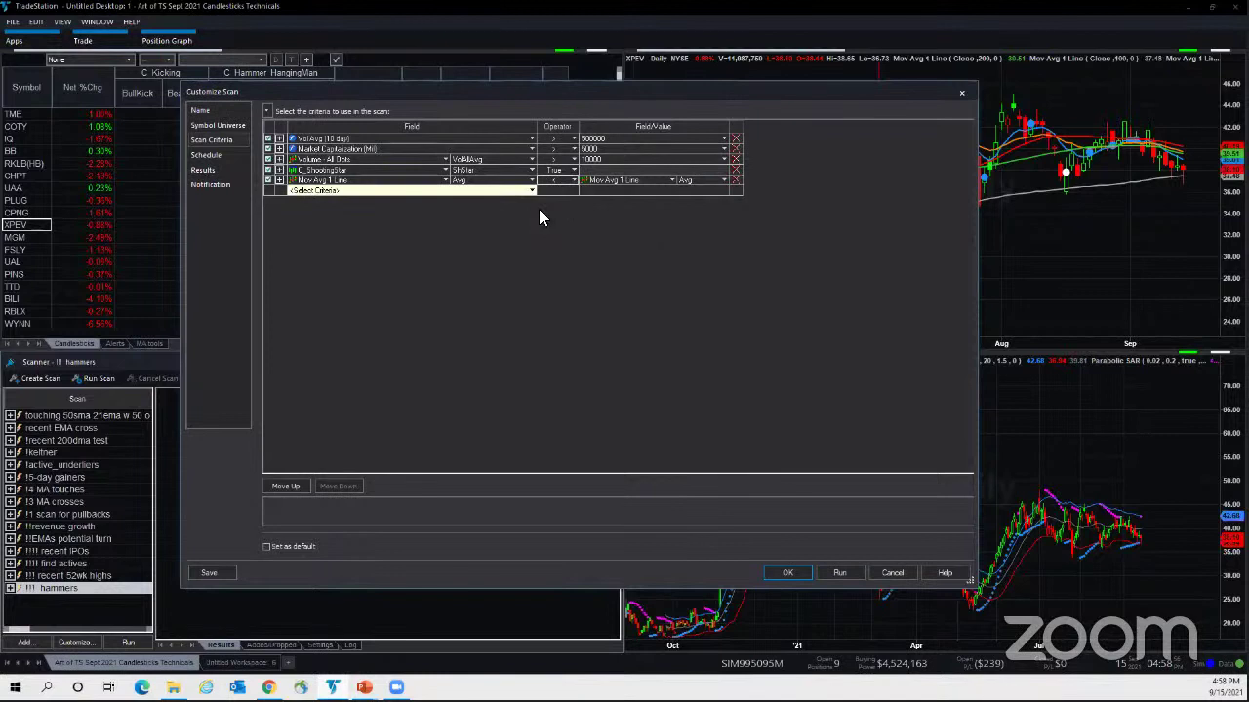
pyautogui.click(838, 574)
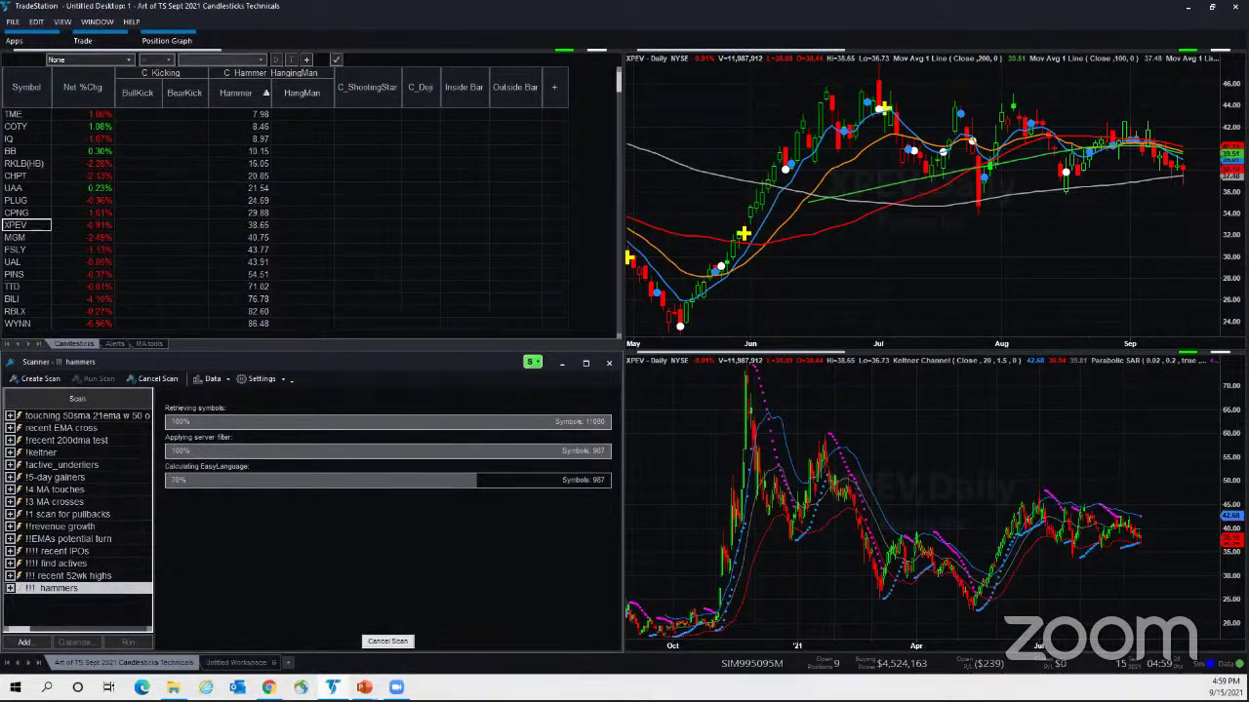
# - Open the "ART OF TS SEPT 2021 CANDLESTICKS ALERTS" file from File Explorer, review its available studies, and return to TradeStation without importing
pyautogui.click(172, 687)
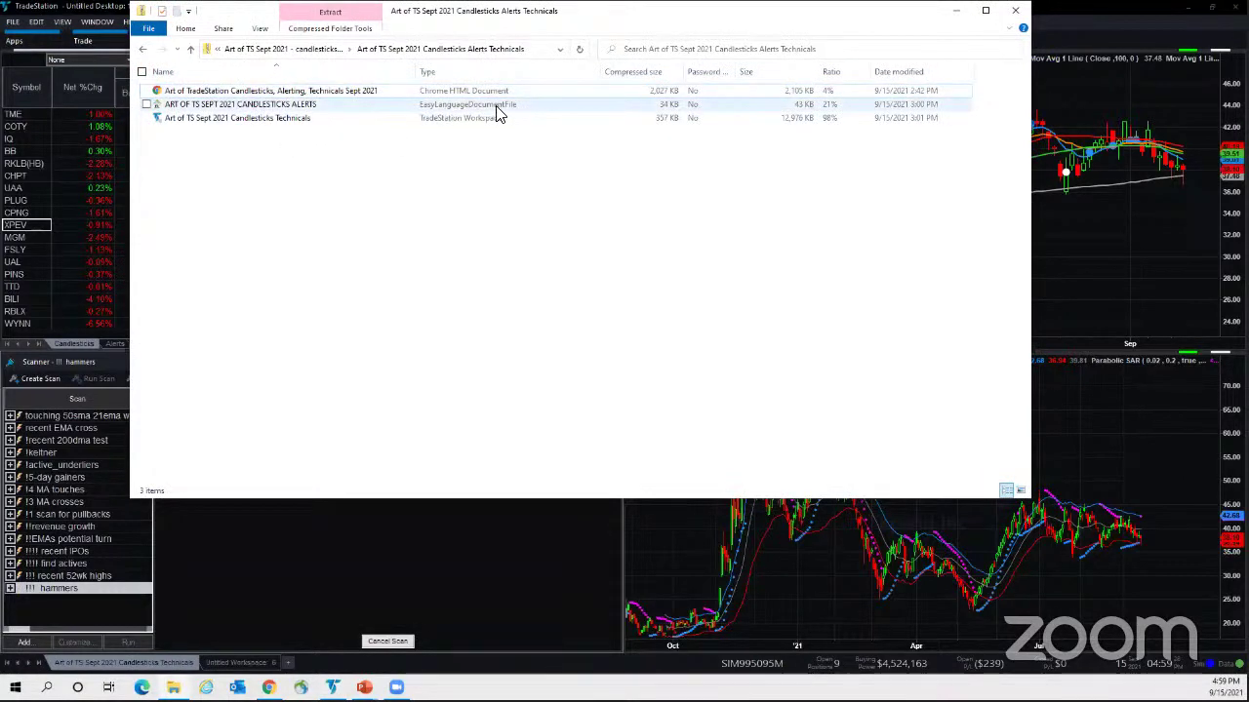
pyautogui.doubleClick(274, 105)
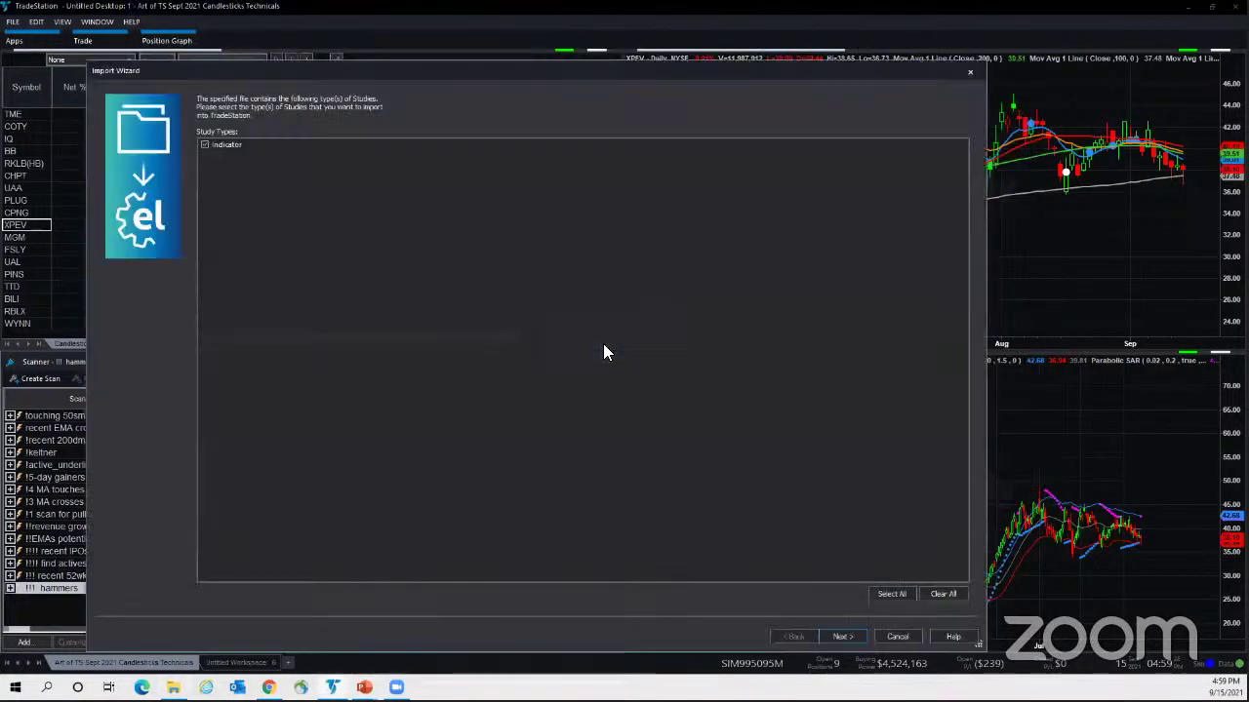
pyautogui.click(843, 636)
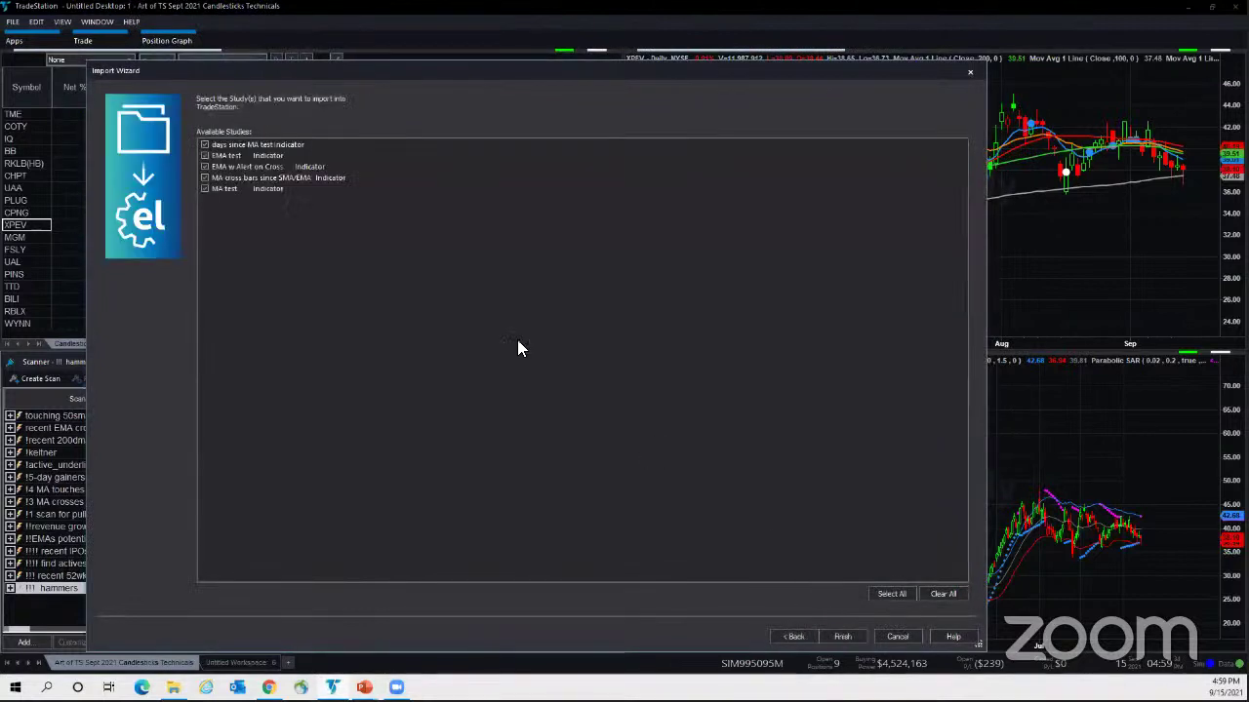
pyautogui.click(969, 73)
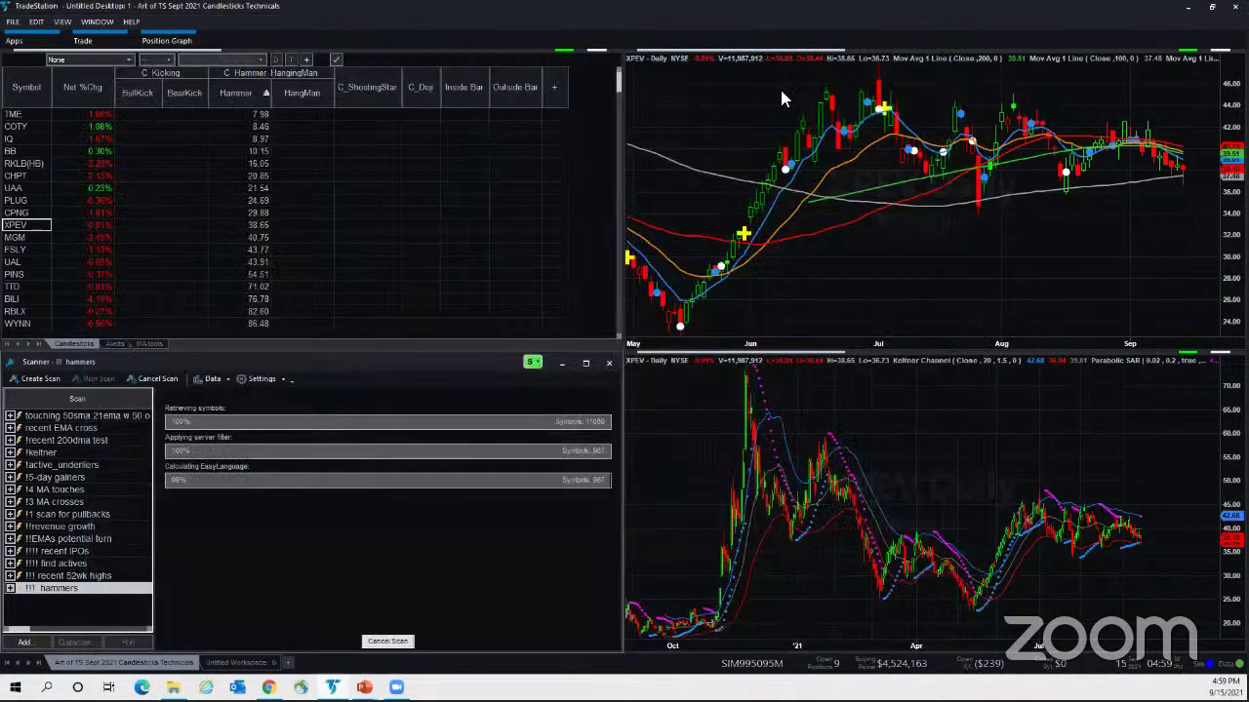
pyautogui.hotkey('alt', 'Tab')
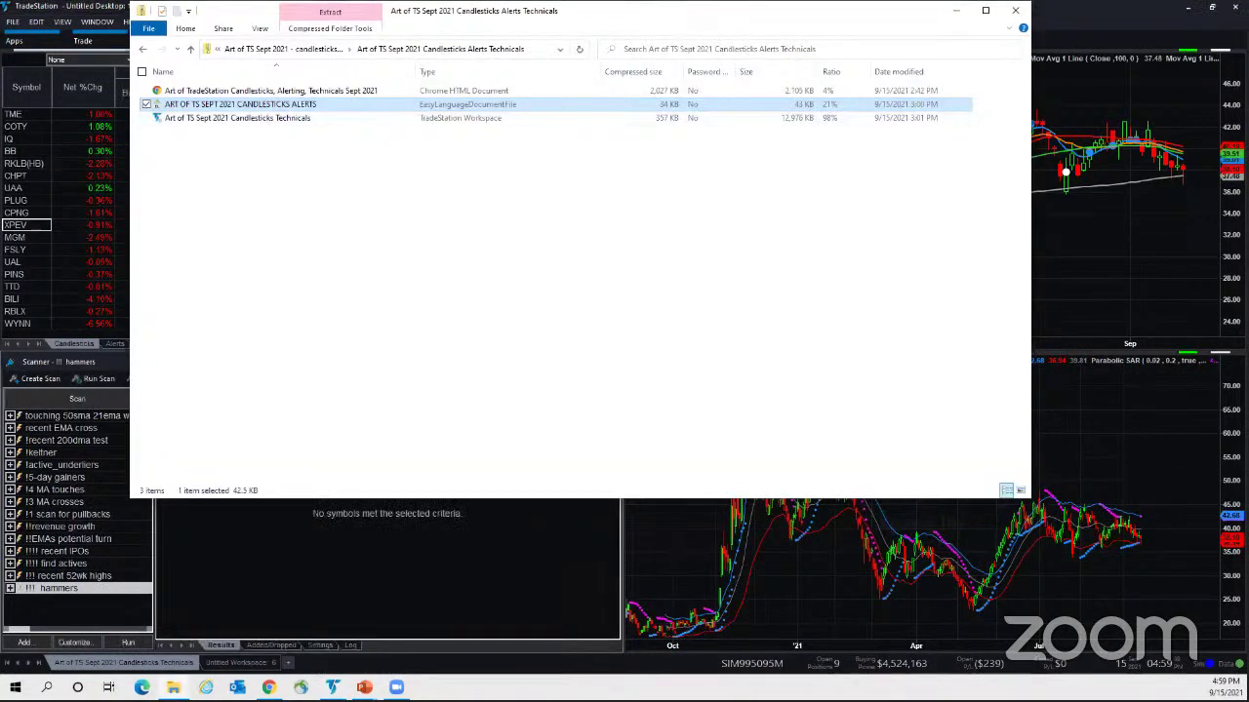
pyautogui.click(481, 558)
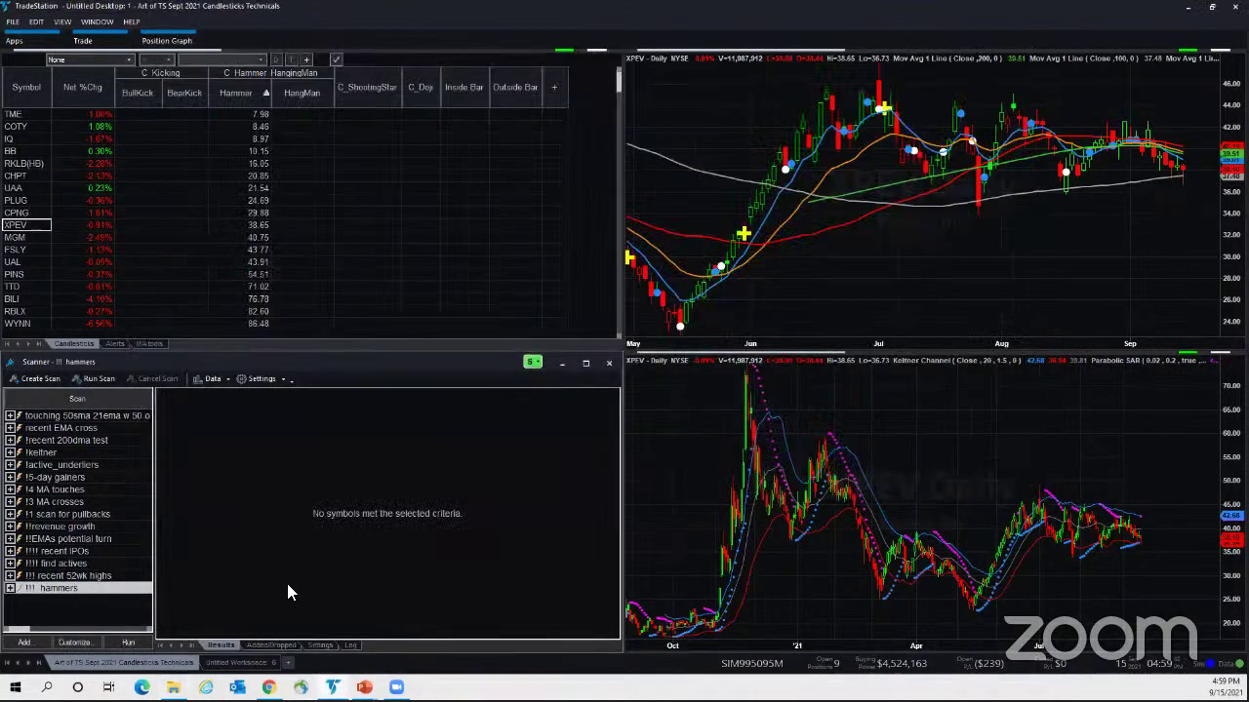
# - Sort the Candlesticks RadarScreen by the C_ShootingStar column in descending order
pyautogui.click(308, 236)
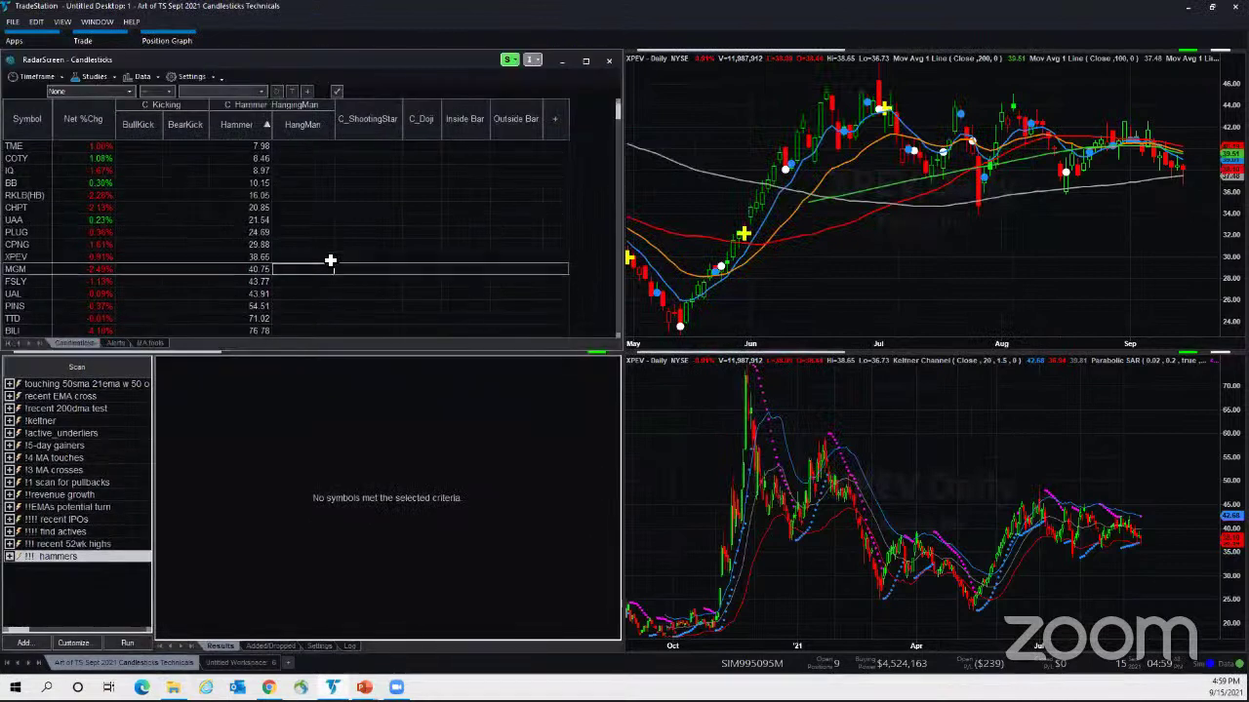
pyautogui.click(304, 220)
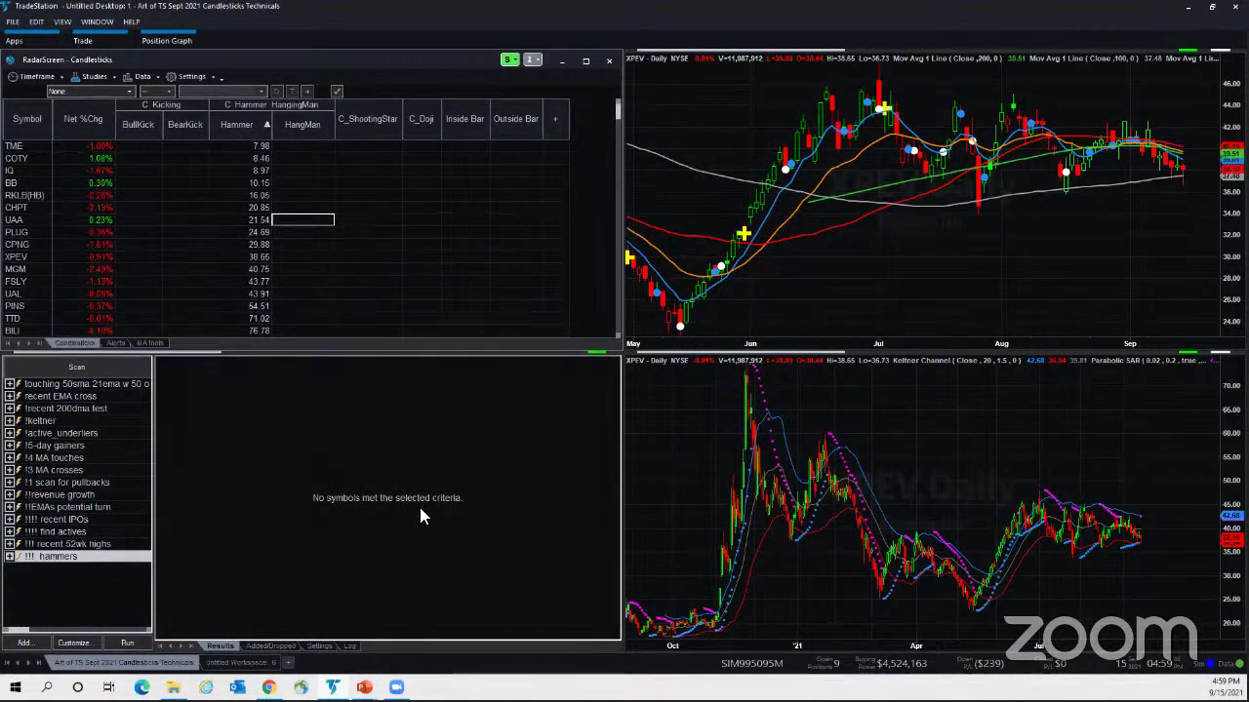
pyautogui.click(350, 122)
pyautogui.click(354, 122)
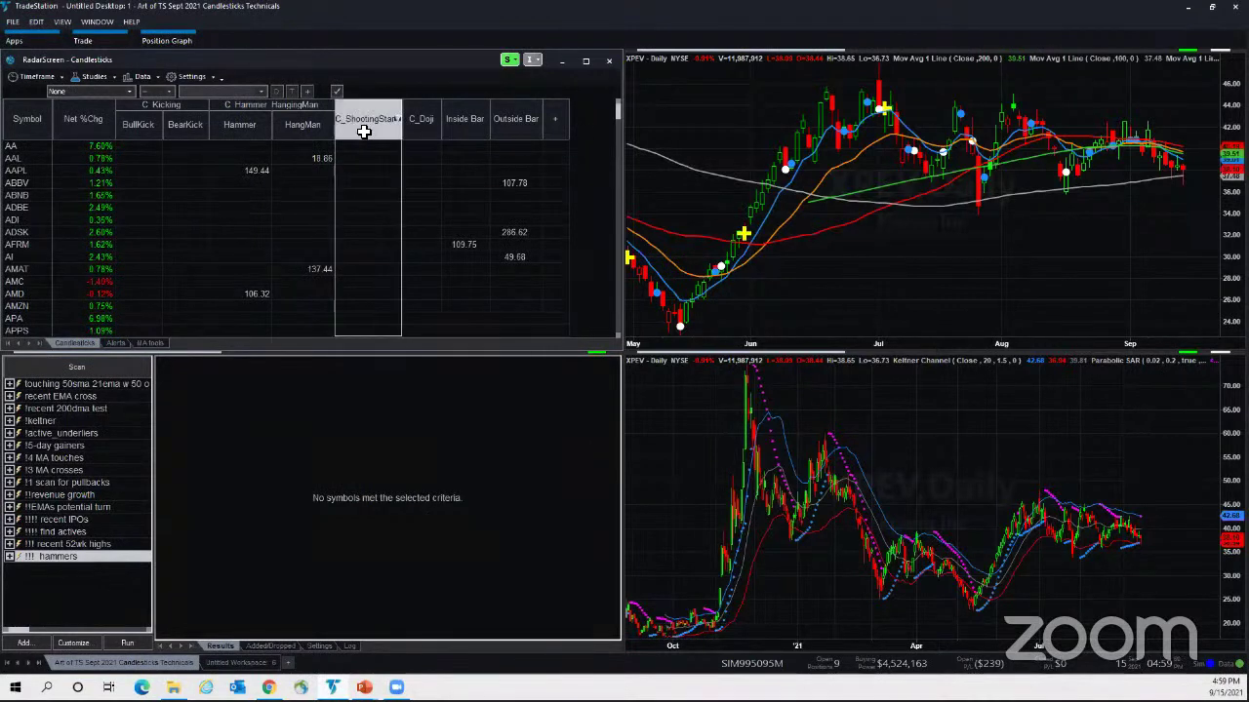
pyautogui.click(374, 183)
pyautogui.press('Escape')
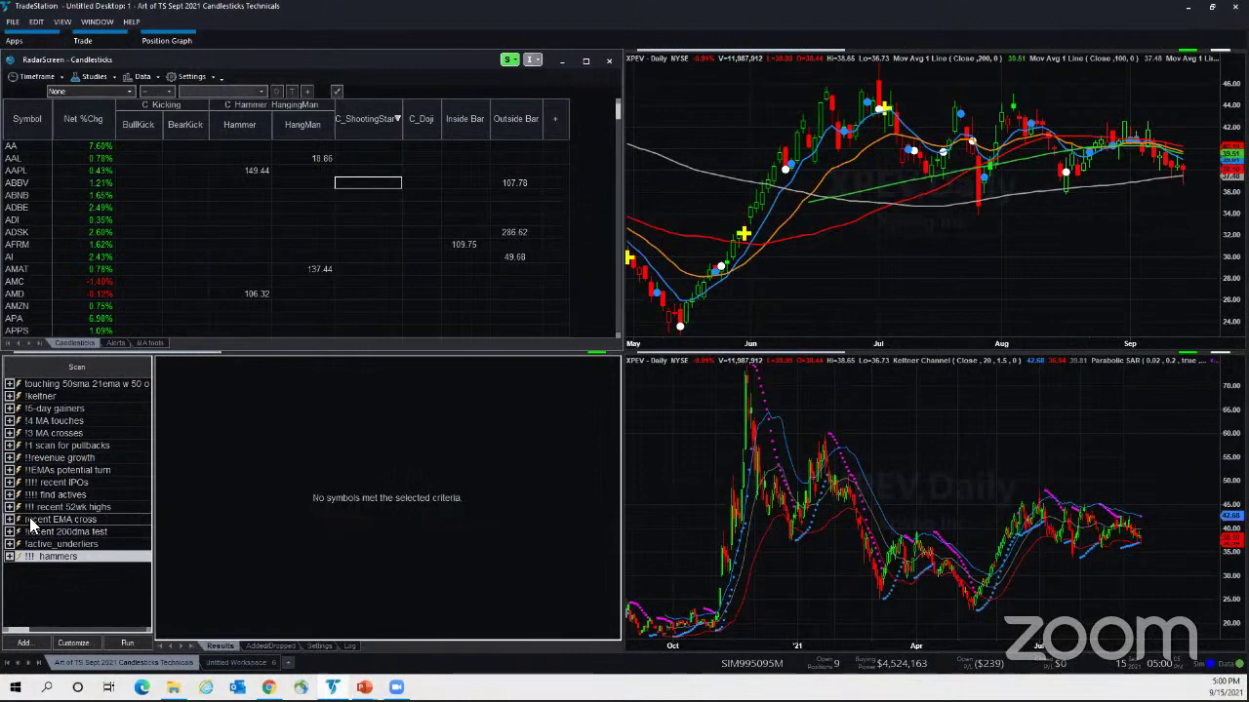
# - Cancel the "recent EMA cross", "!recent 200dma test" and "!active_underliers" scans in the Scanner
pyautogui.doubleClick(41, 524)
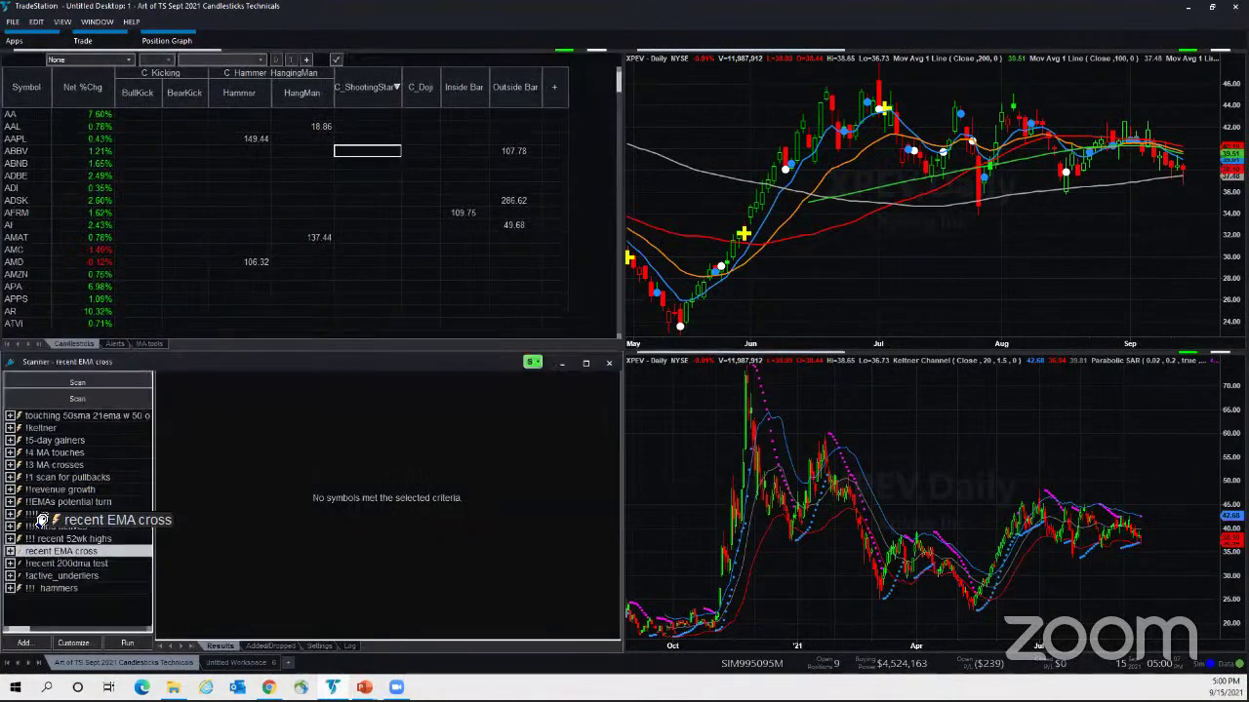
pyautogui.click(387, 641)
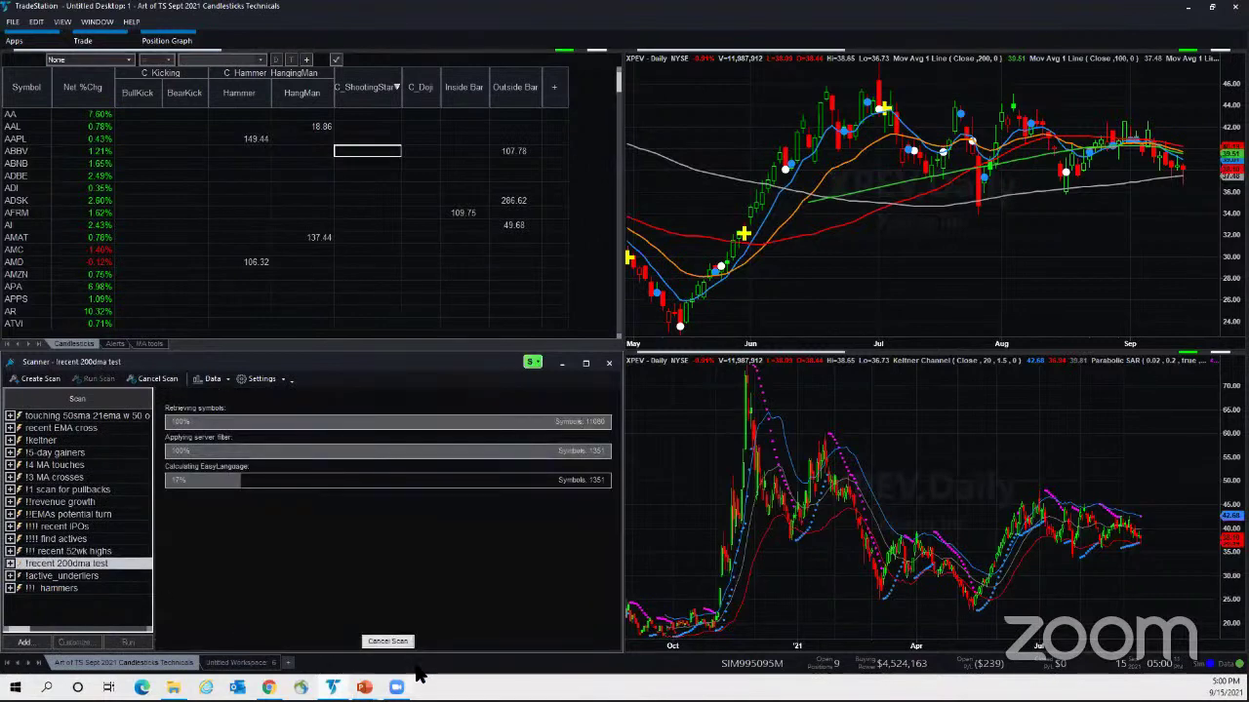
pyautogui.click(386, 641)
pyautogui.doubleClick(55, 575)
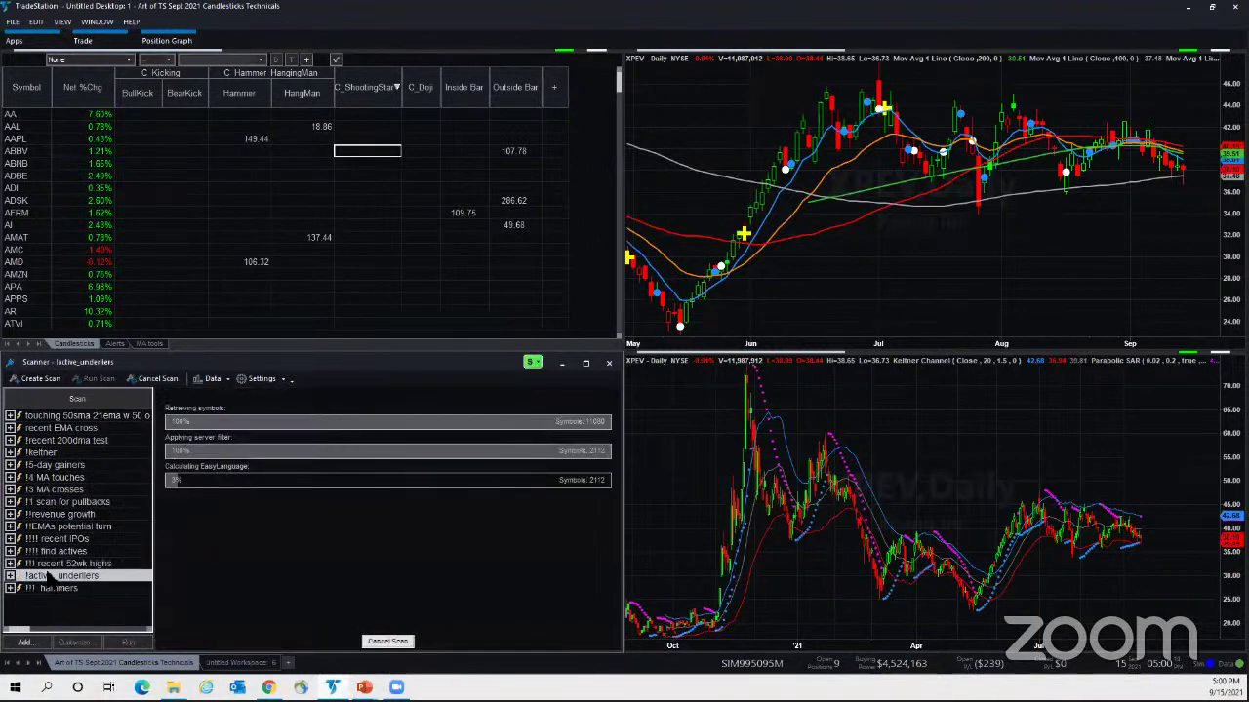
pyautogui.click(387, 641)
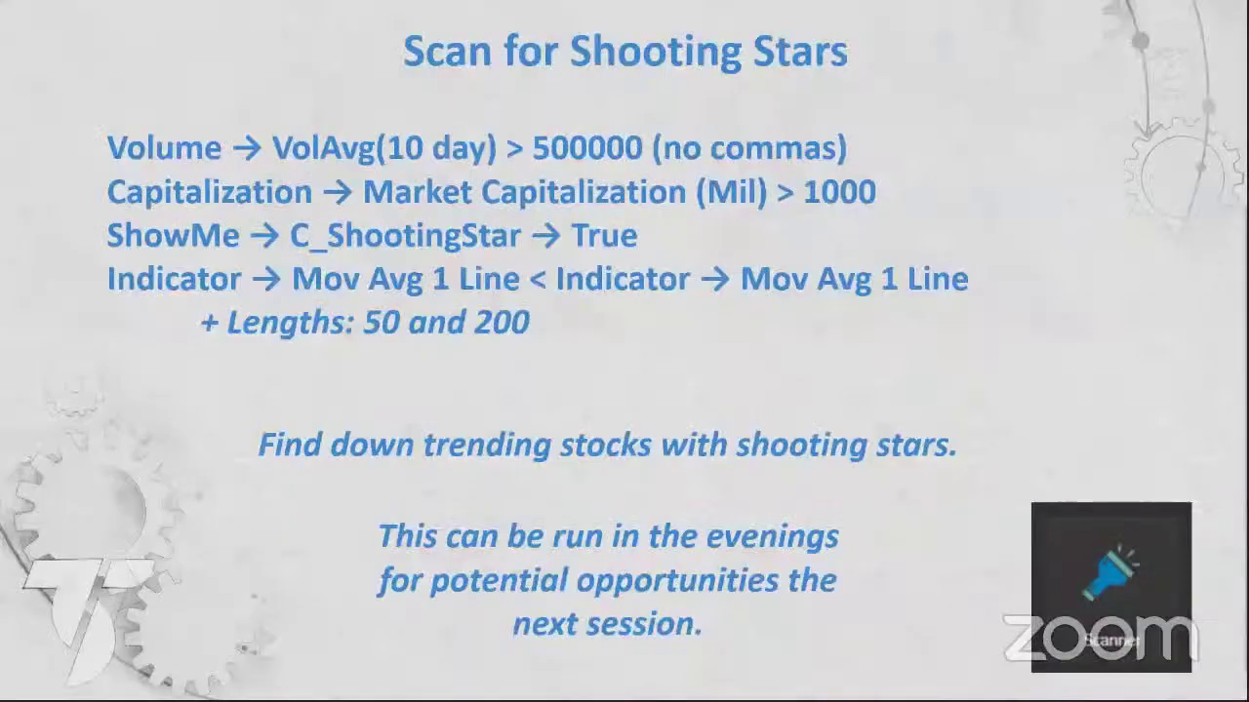
# - Advance the presentation to the "Other Candlestick Patterns" slide and switch back to TradeStation
pyautogui.press('Right')
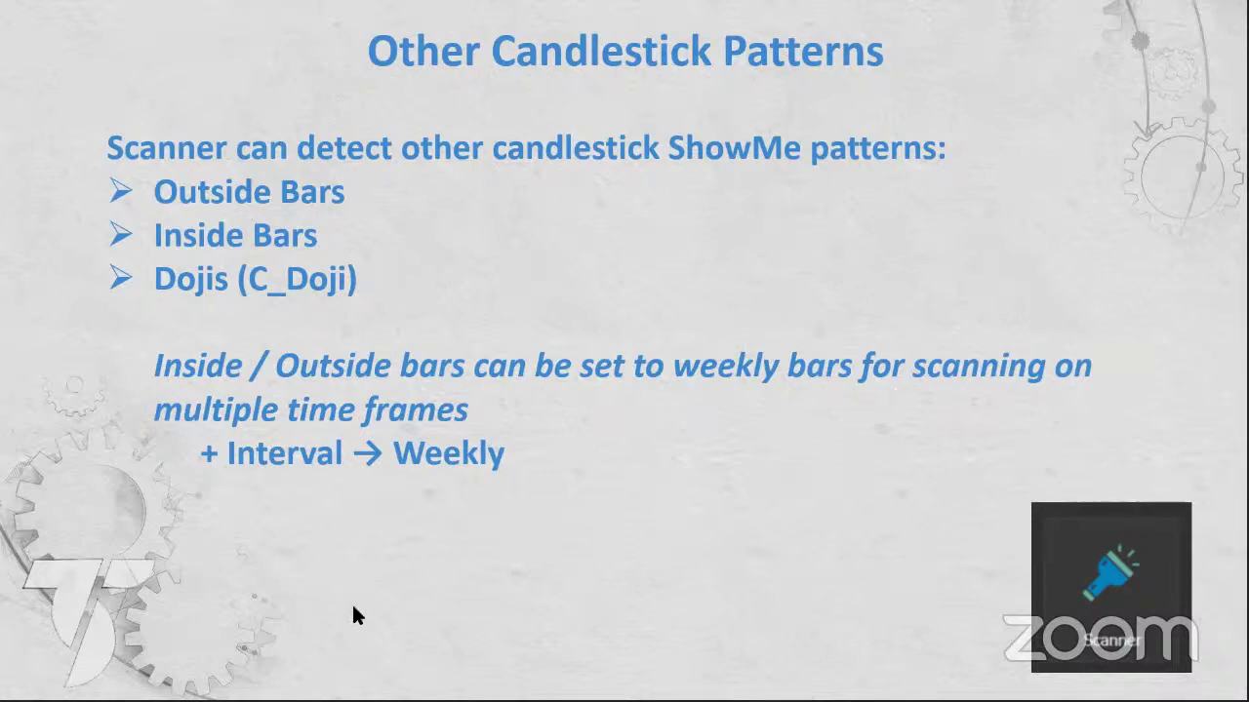
pyautogui.hotkey('alt', 'Tab')
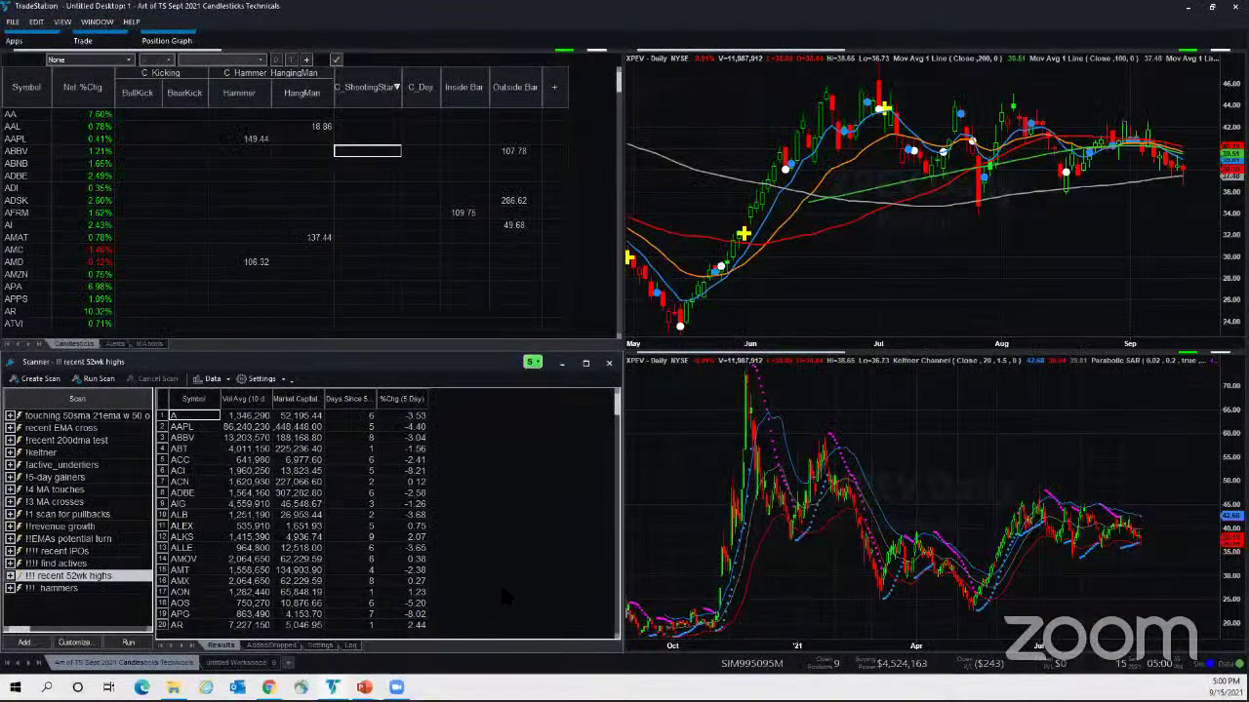
# - Replace the C_ShootingStar criterion in the "!!! hammers" scan with the Outside Bar ShowMe
pyautogui.doubleClick(55, 590)
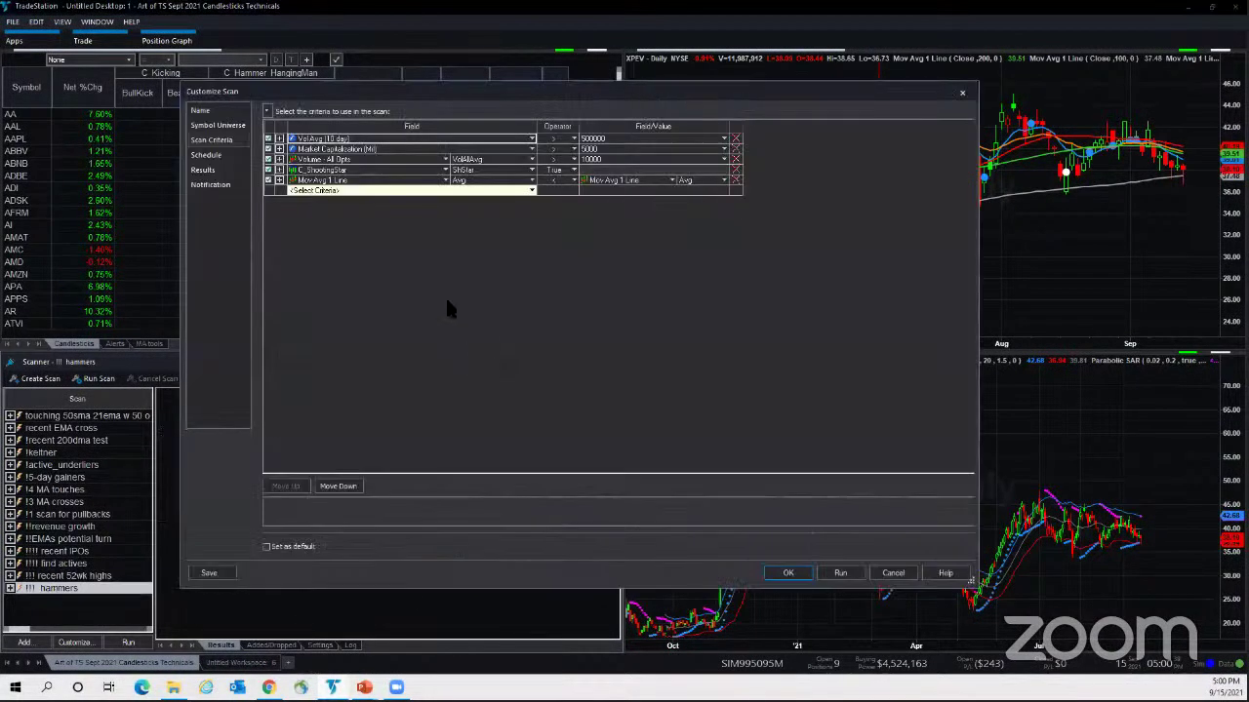
pyautogui.click(445, 171)
pyautogui.scroll(-1, 336, 312)
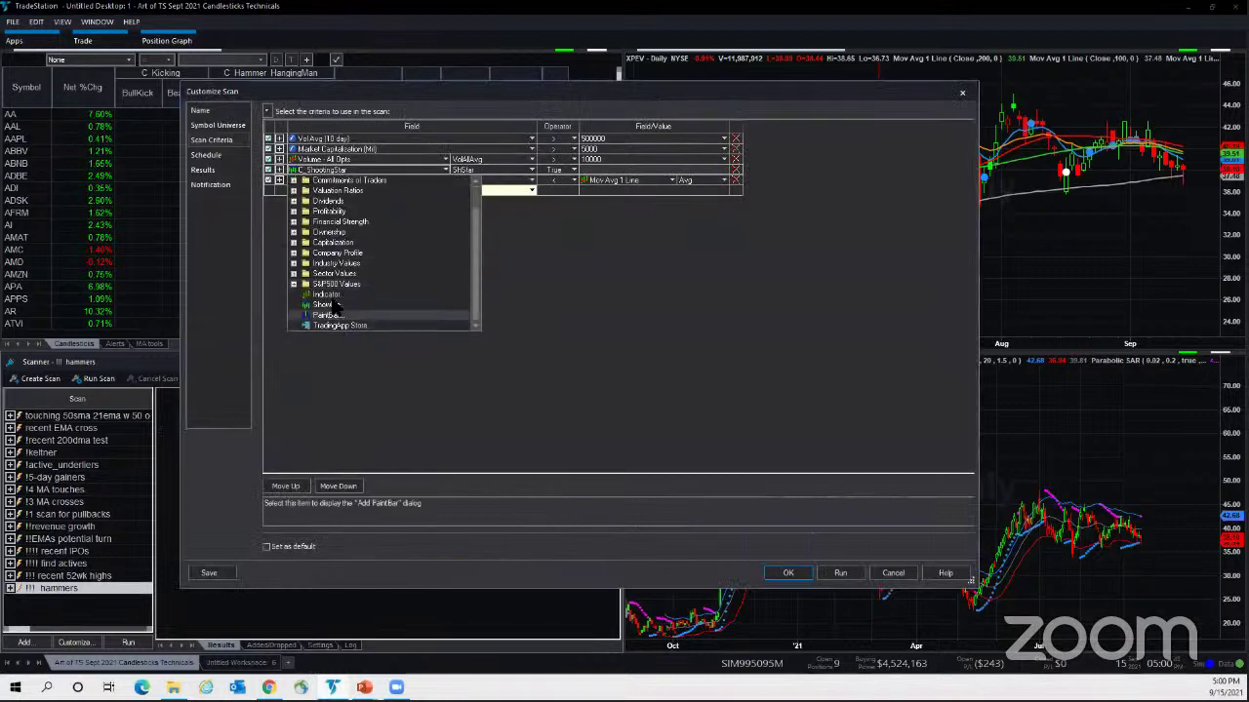
pyautogui.click(331, 304)
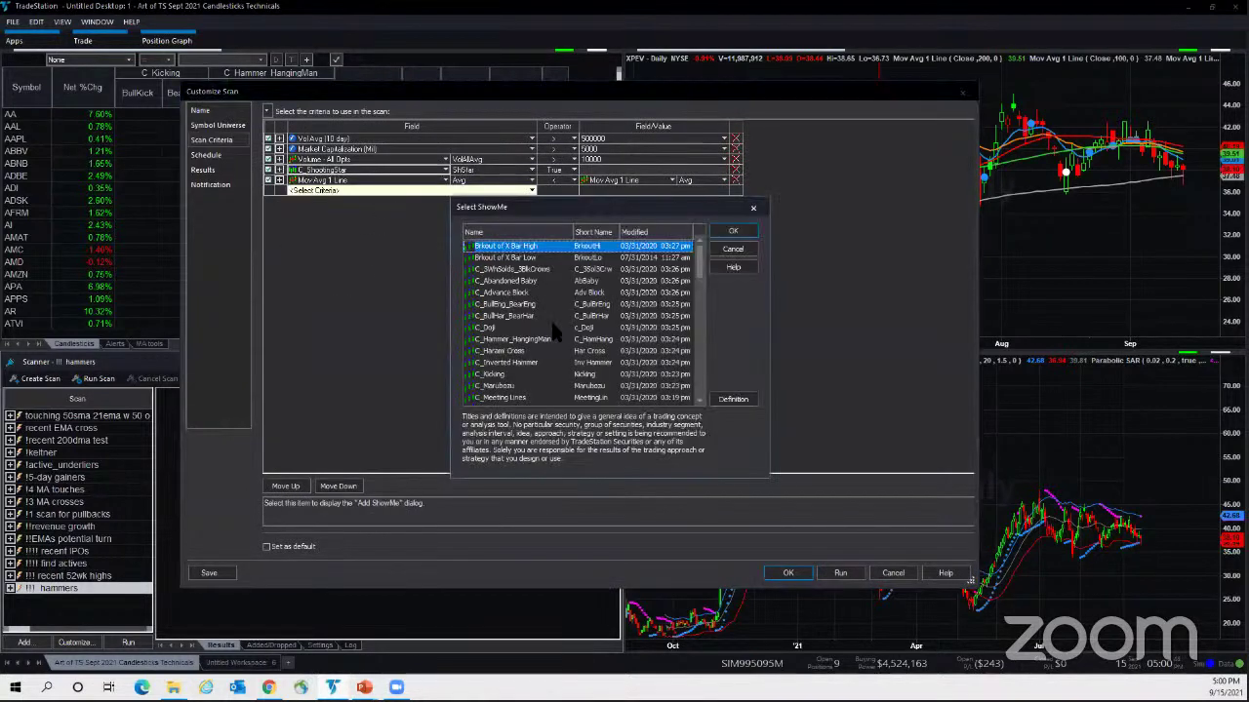
pyautogui.click(554, 328)
pyautogui.scroll(-1, 575, 363)
pyautogui.scroll(-10, 579, 364)
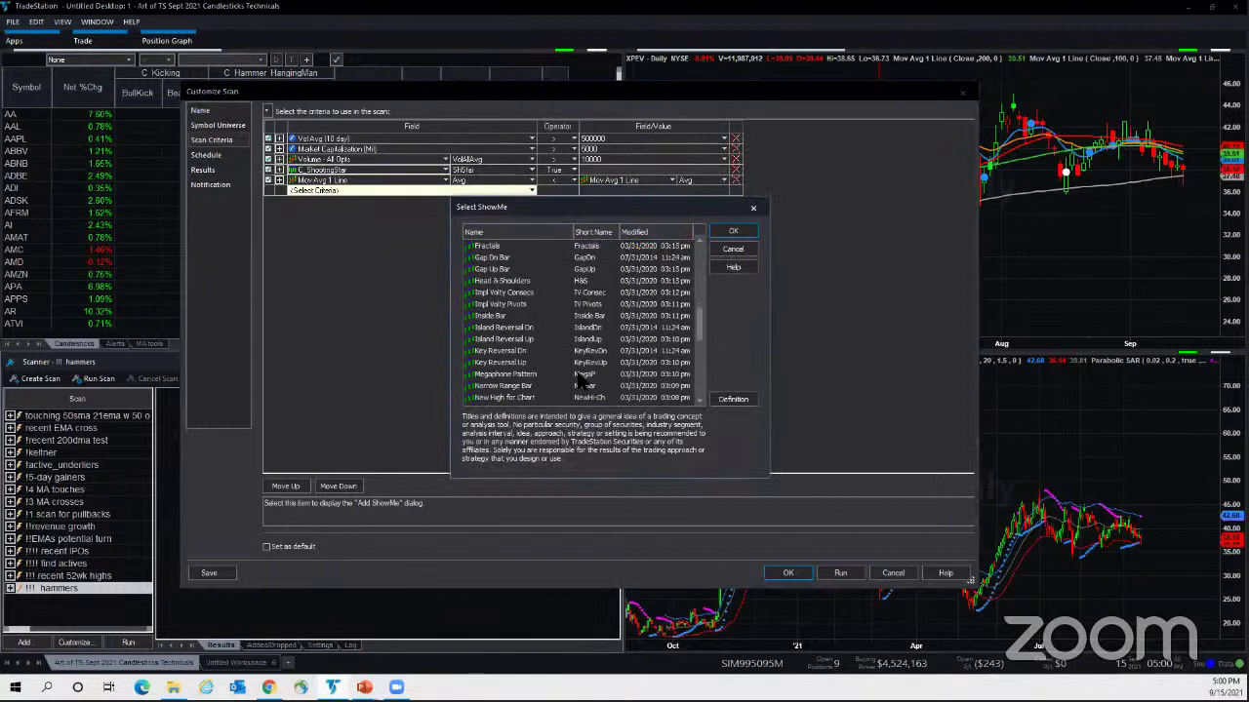
pyautogui.scroll(-3, 580, 378)
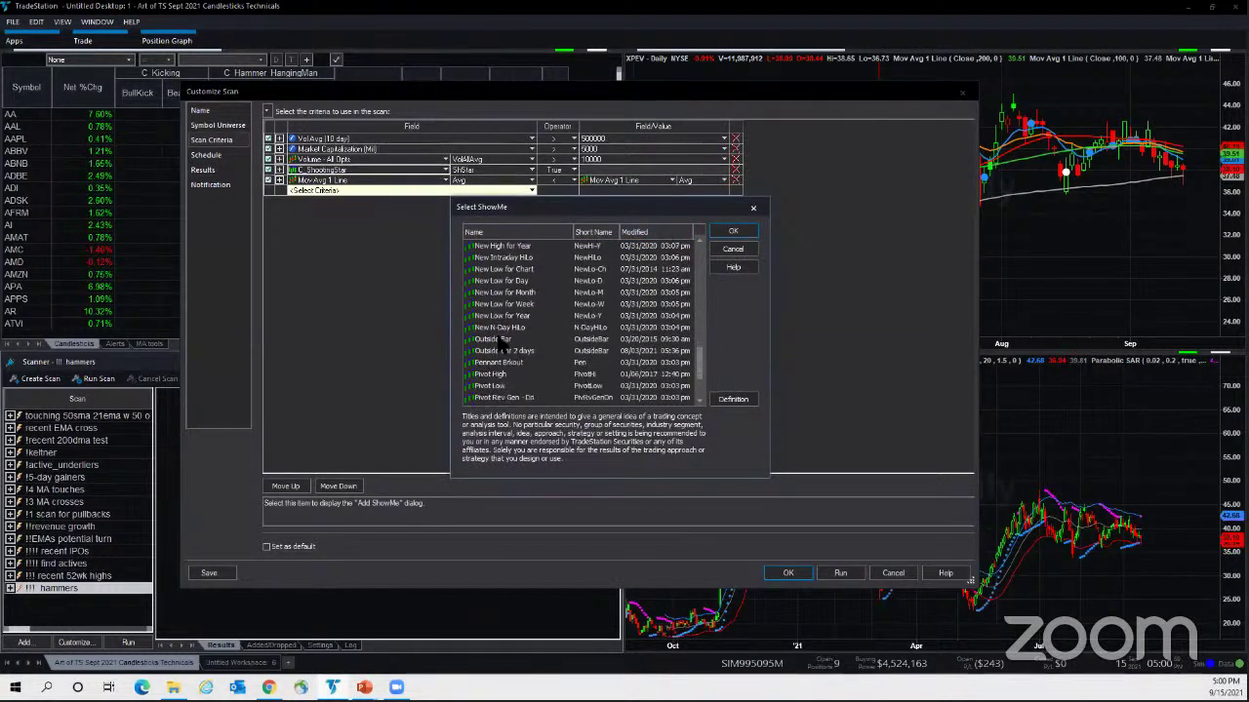
pyautogui.doubleClick(498, 341)
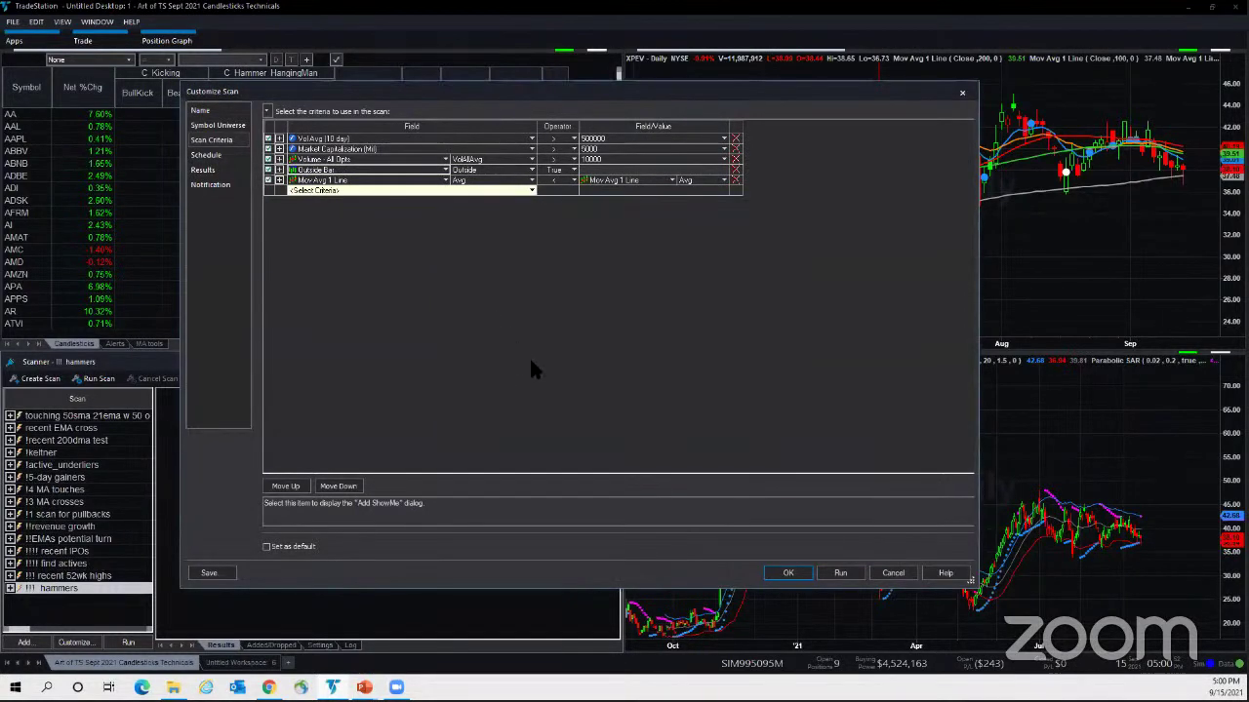
# - Set the interval of the Outside Bar criterion to Weekly
pyautogui.click(279, 170)
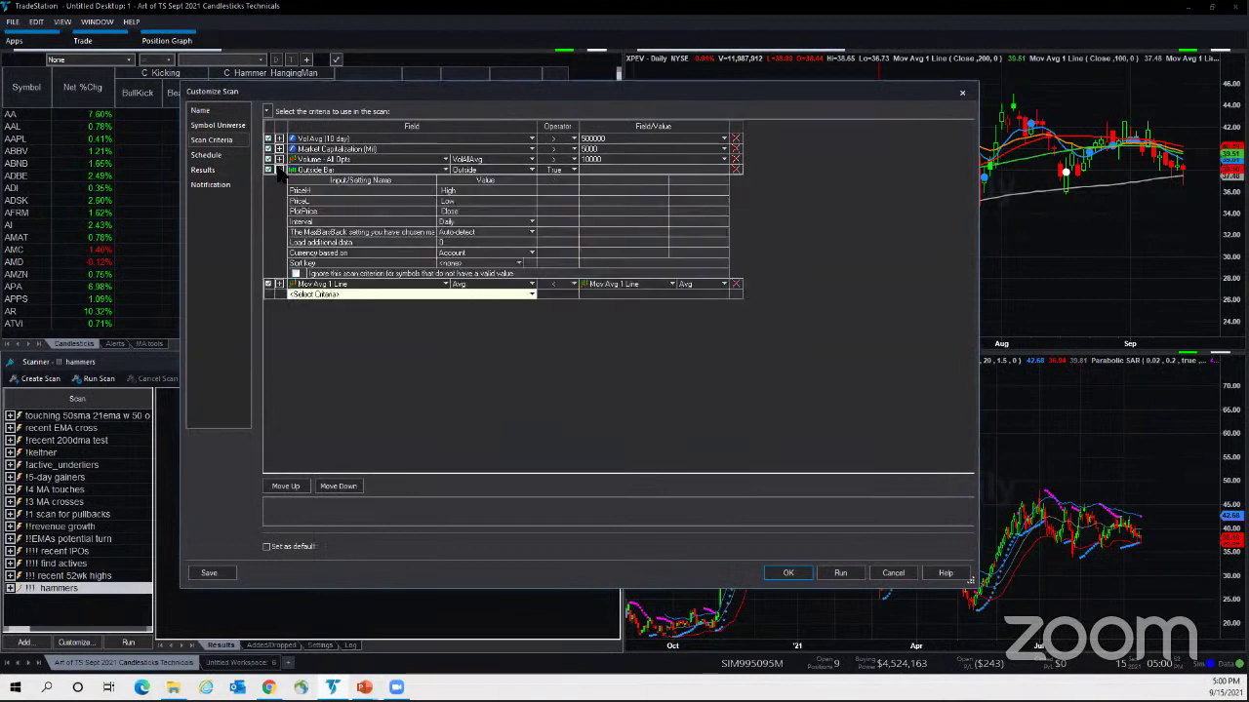
pyautogui.click(530, 225)
pyautogui.click(532, 222)
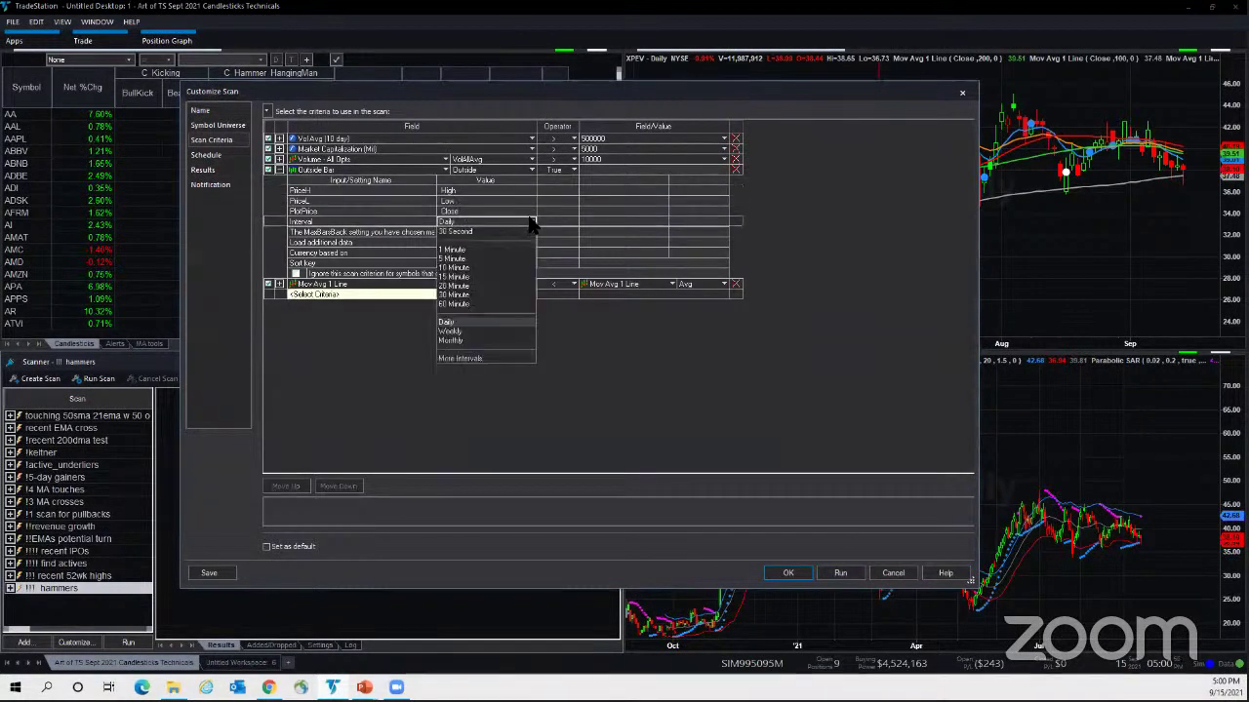
pyautogui.click(474, 330)
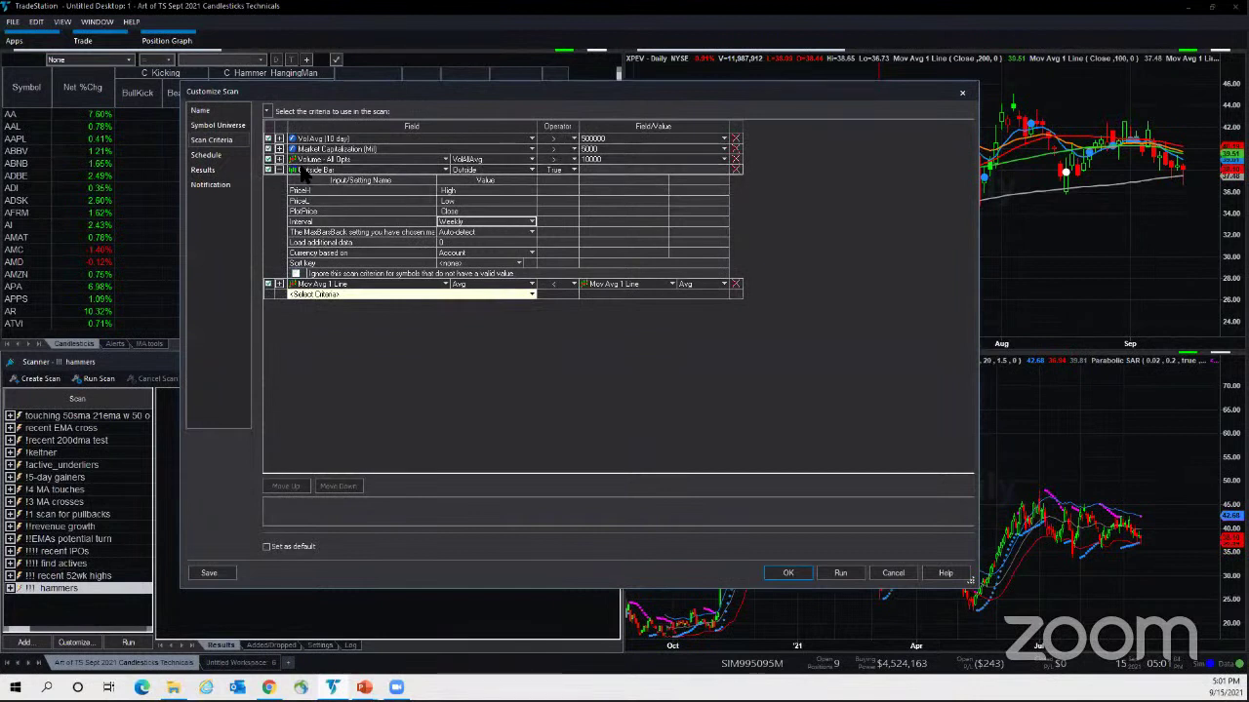
# - Set the operator between the two Mov Avg 1 Line criteria to >, keep the Outside Bar interval at Weekly, and run the scan
pyautogui.click(574, 284)
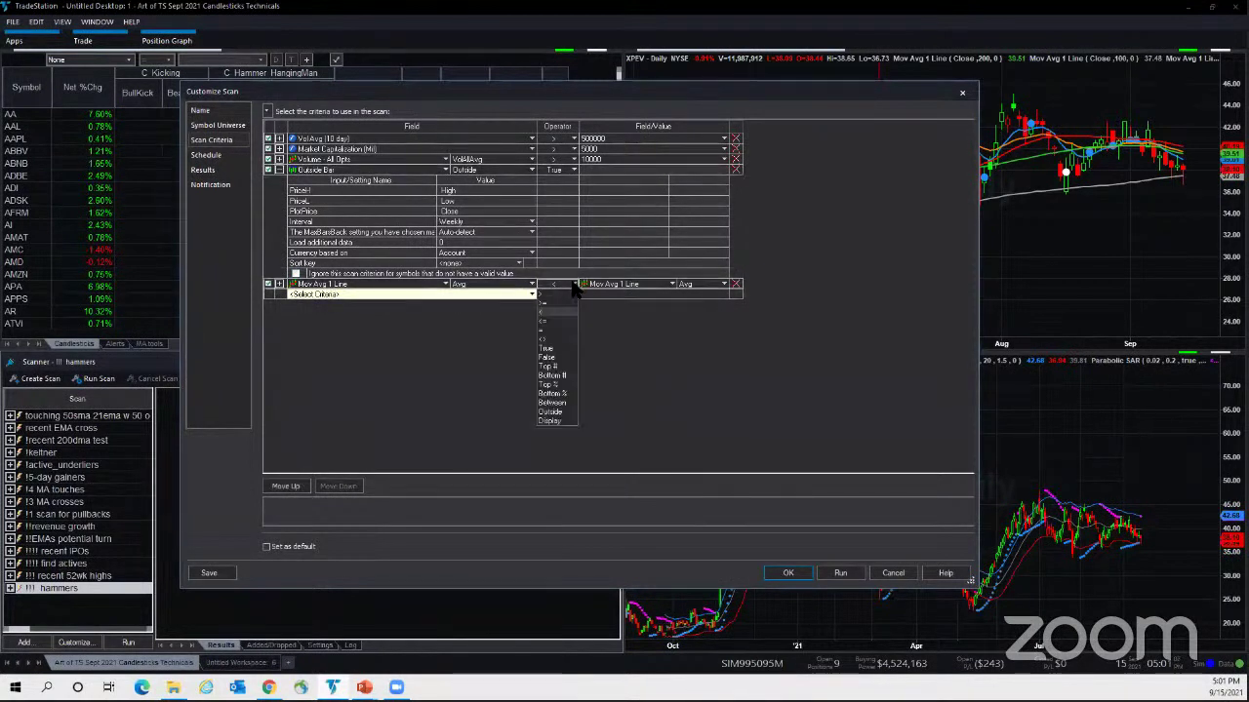
pyautogui.click(546, 298)
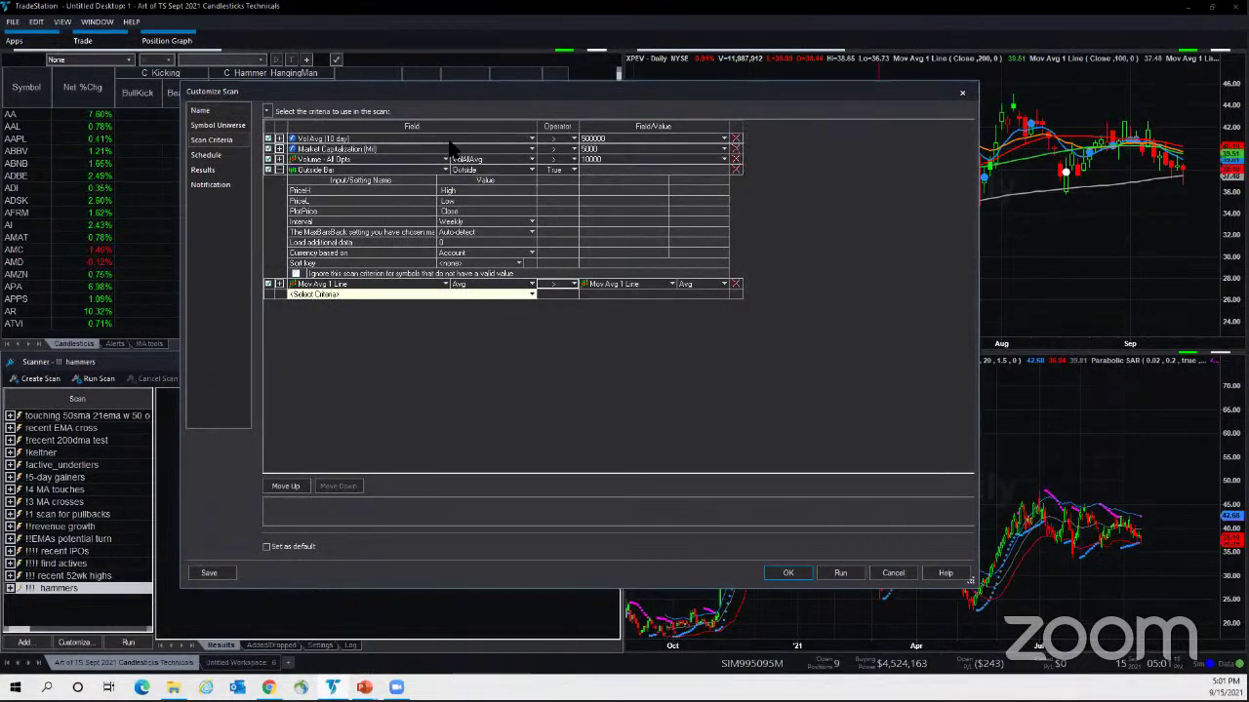
pyautogui.click(532, 222)
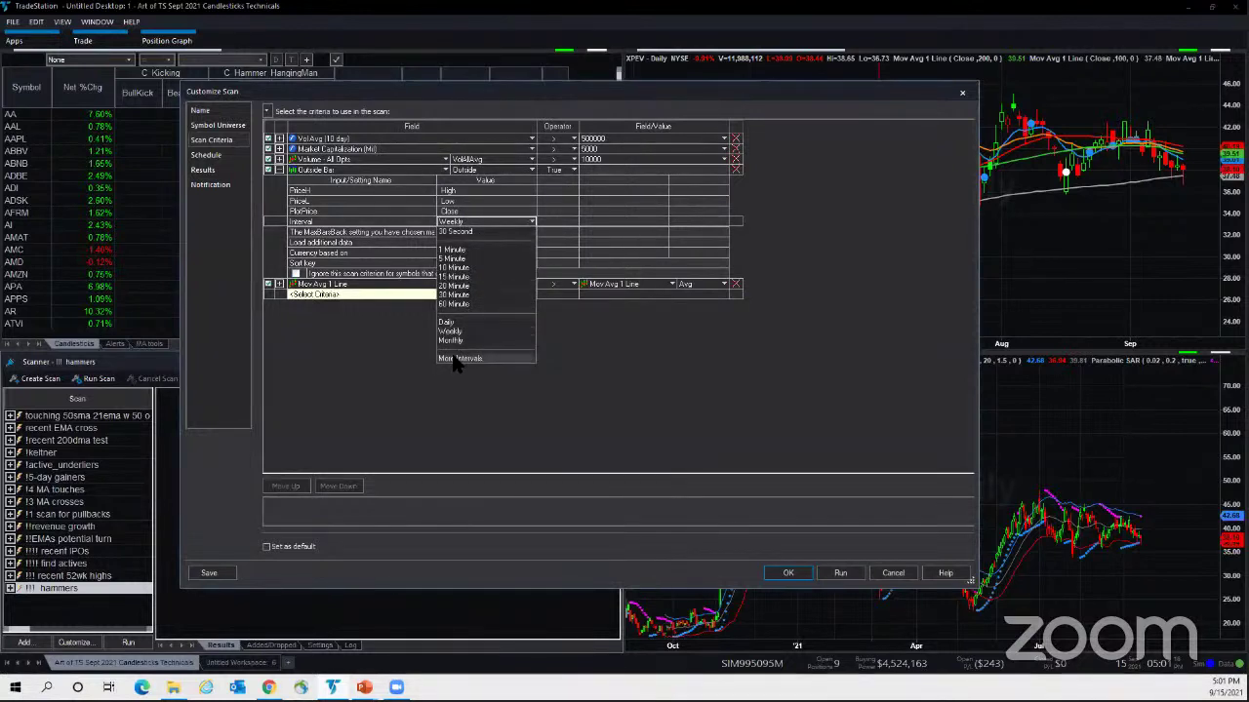
pyautogui.click(450, 332)
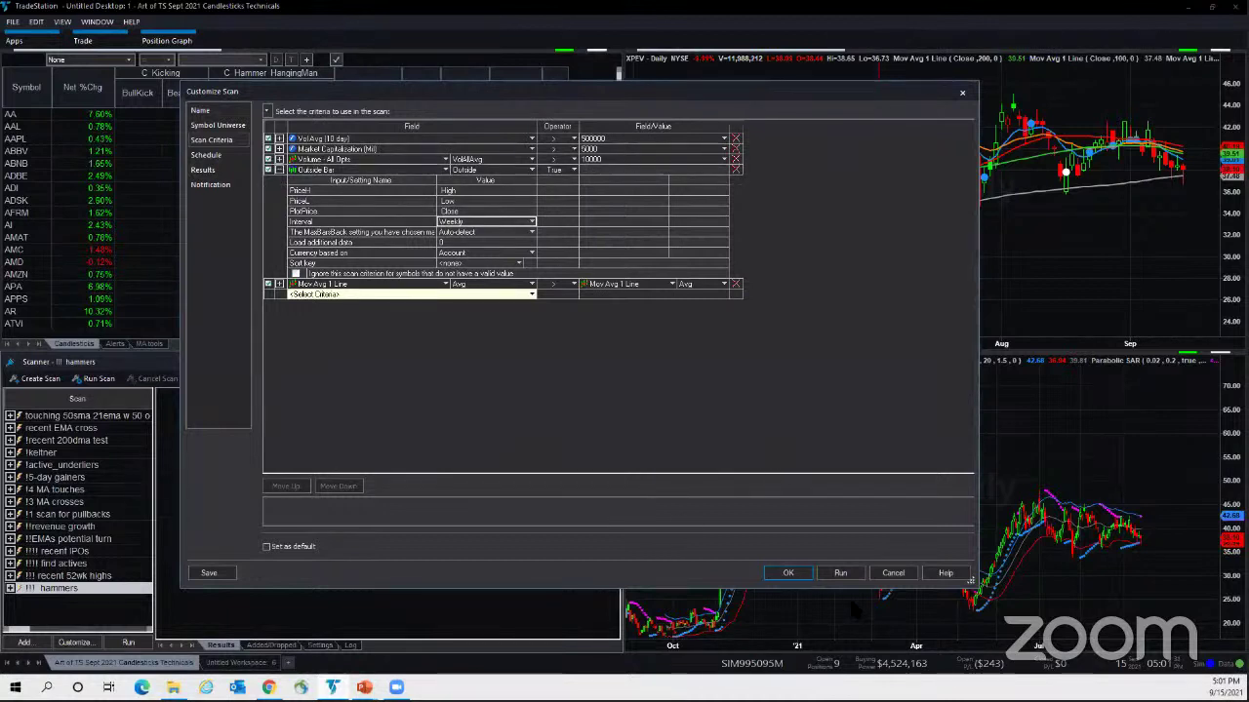
pyautogui.click(840, 572)
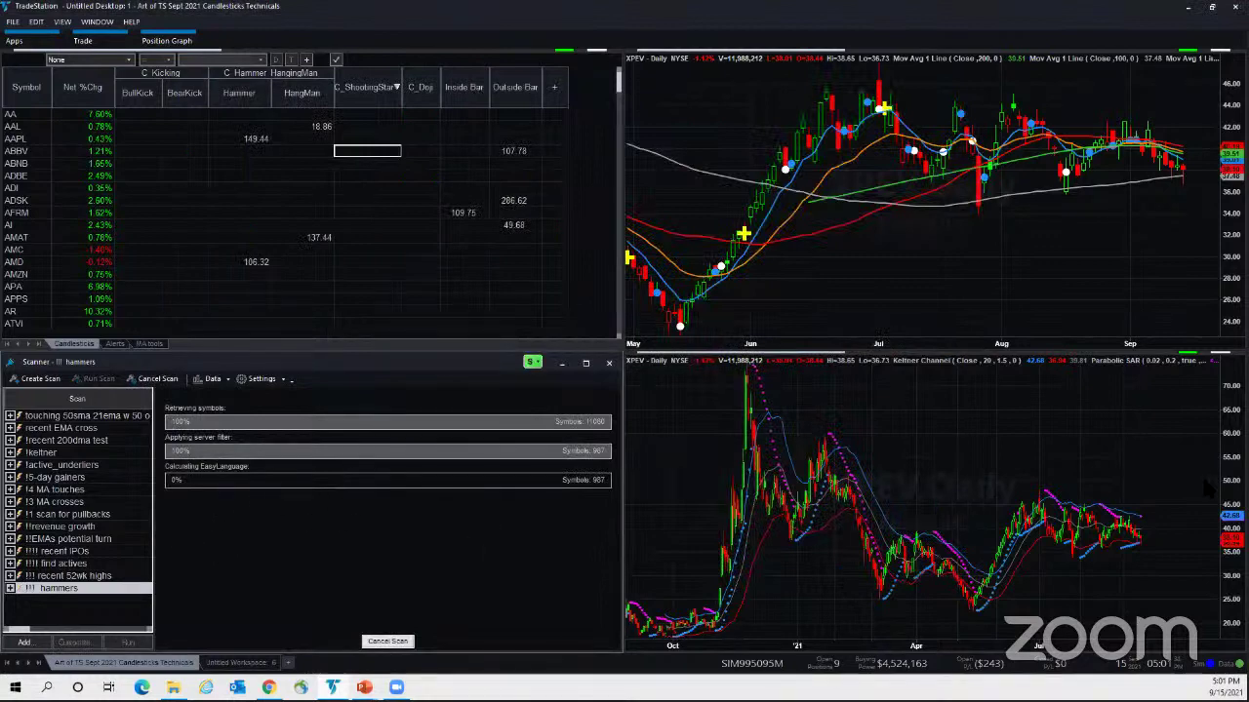
# - Switch to the presentation and advance to the bearish "Parabolic SAR w/EMA Crossovers" slide
pyautogui.hotkey('alt', 'Tab')
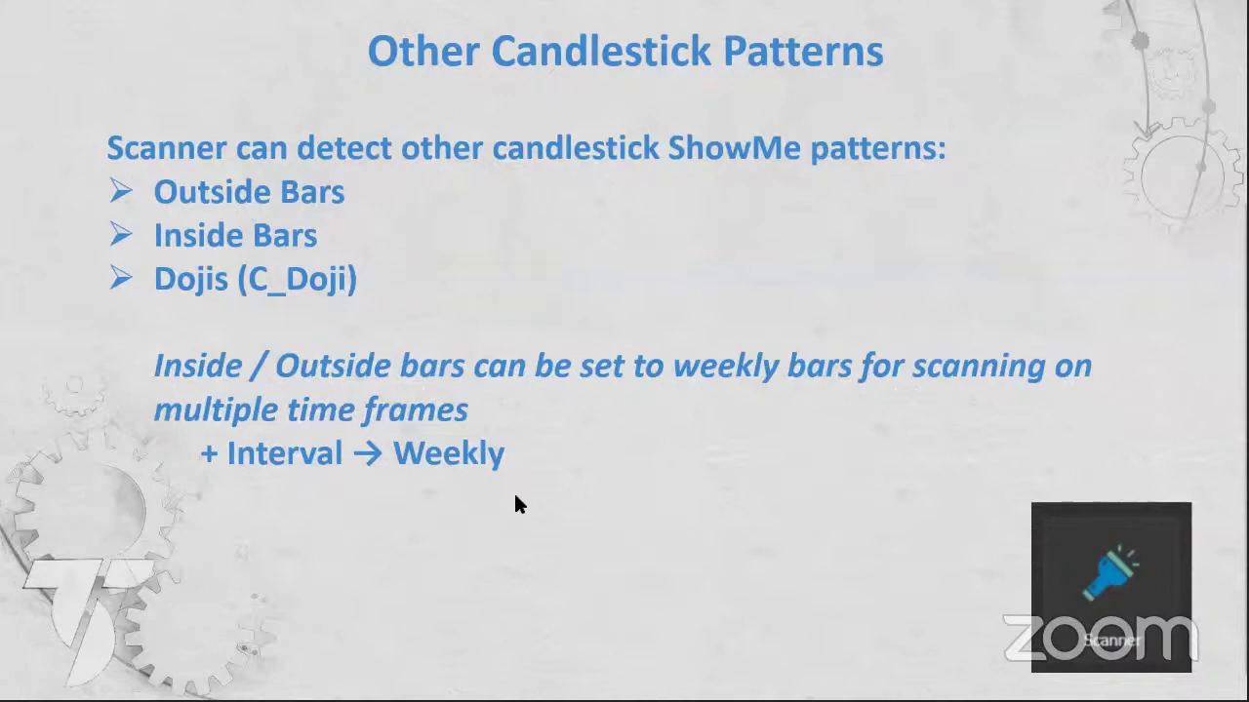
pyautogui.press('Right')
pyautogui.press('Right')
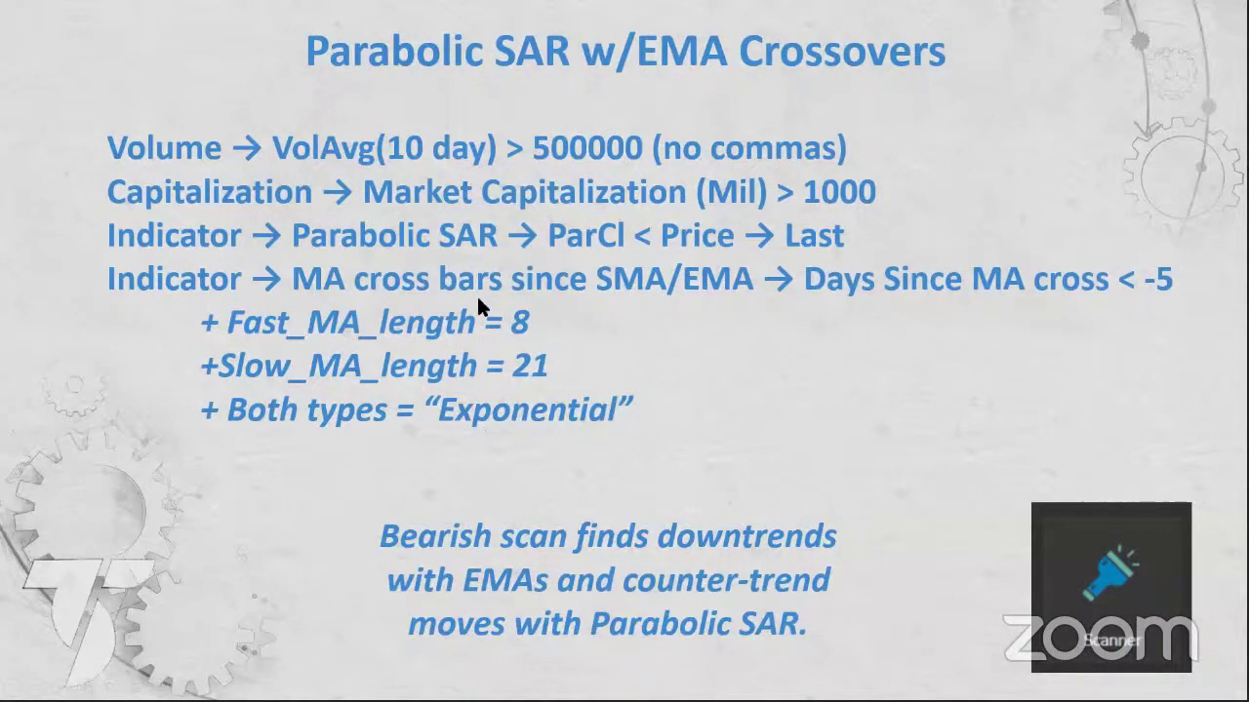
# - Return to TradeStation, show the MA tools RadarScreen page, and make its header taller to fit the full "MA cross bars since SMA/EMA" title
pyautogui.hotkey('alt', 'Tab')
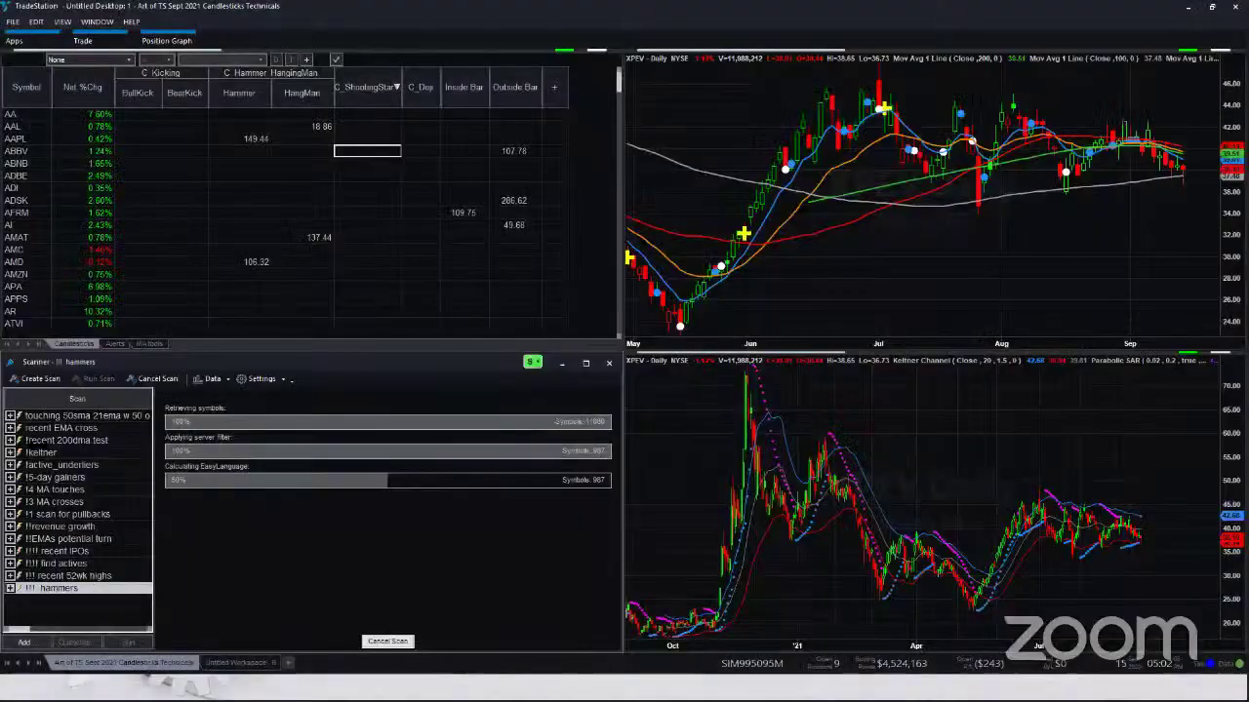
pyautogui.click(150, 343)
pyautogui.click(290, 294)
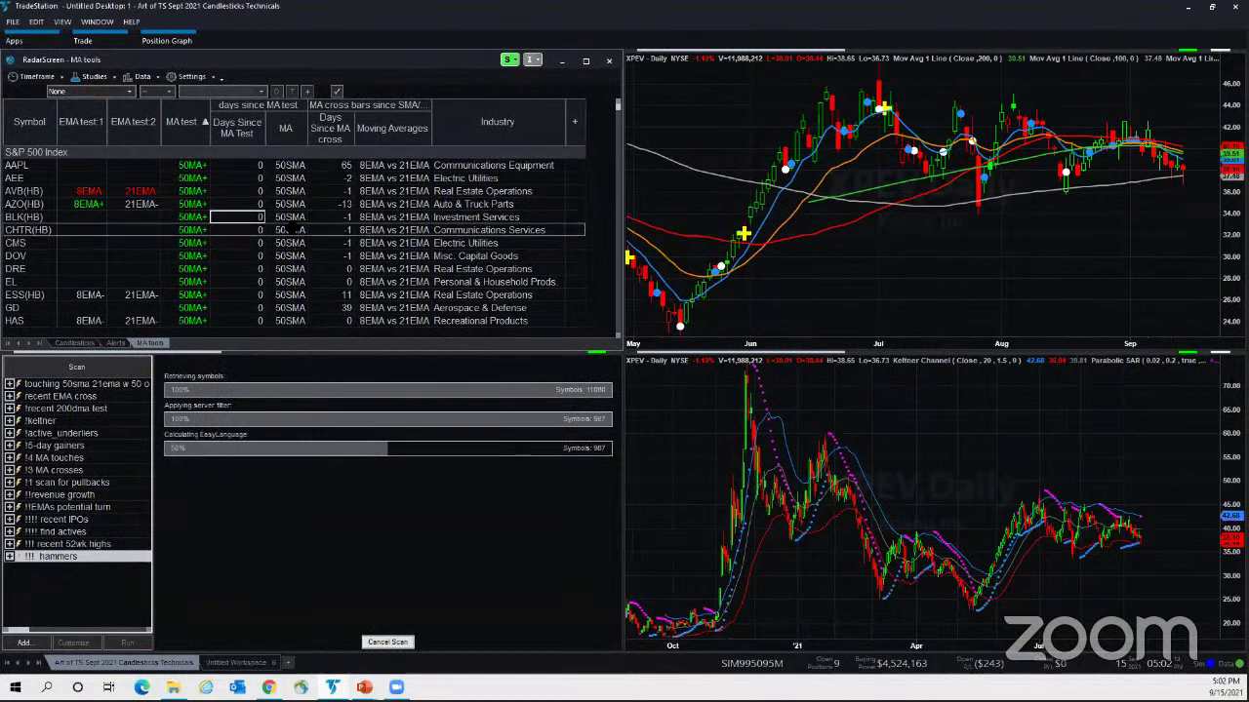
pyautogui.click(337, 230)
pyautogui.click(238, 229)
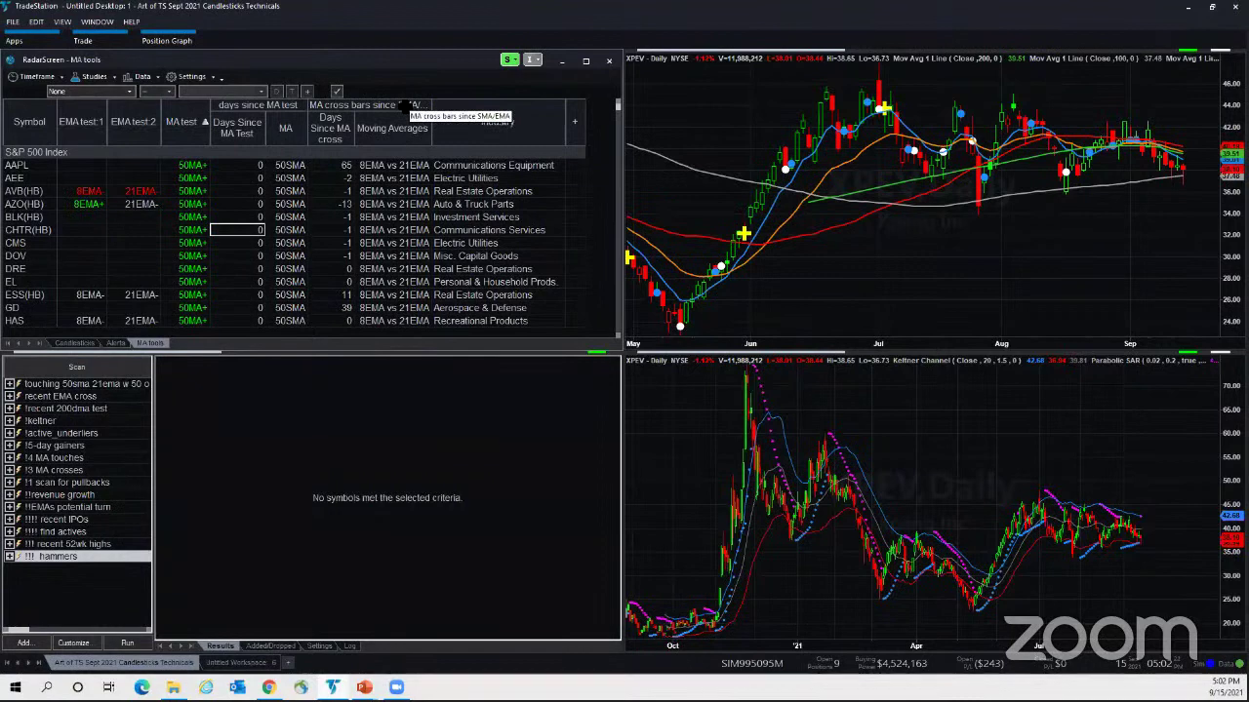
pyautogui.moveTo(400, 110); pyautogui.dragTo(399, 127)
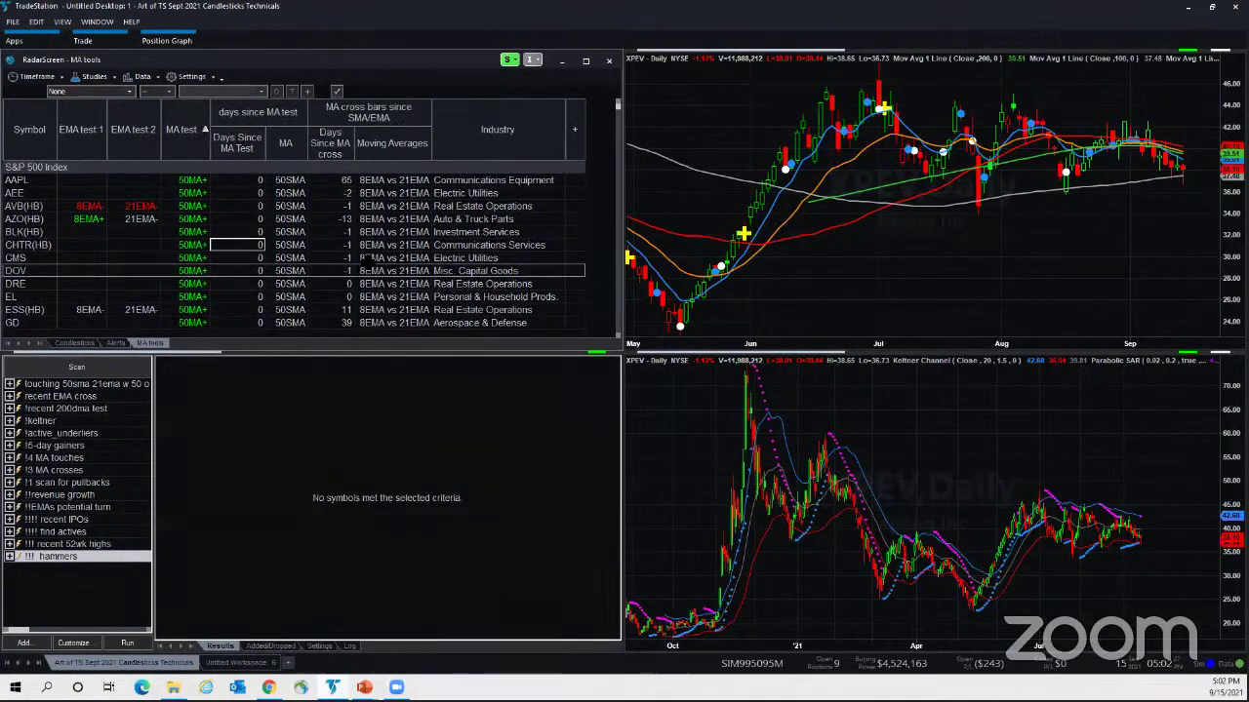
# - Check the input lengths and types of the MA cross bars since SMA/EMA indicator, leaving its settings unchanged
pyautogui.click(391, 258)
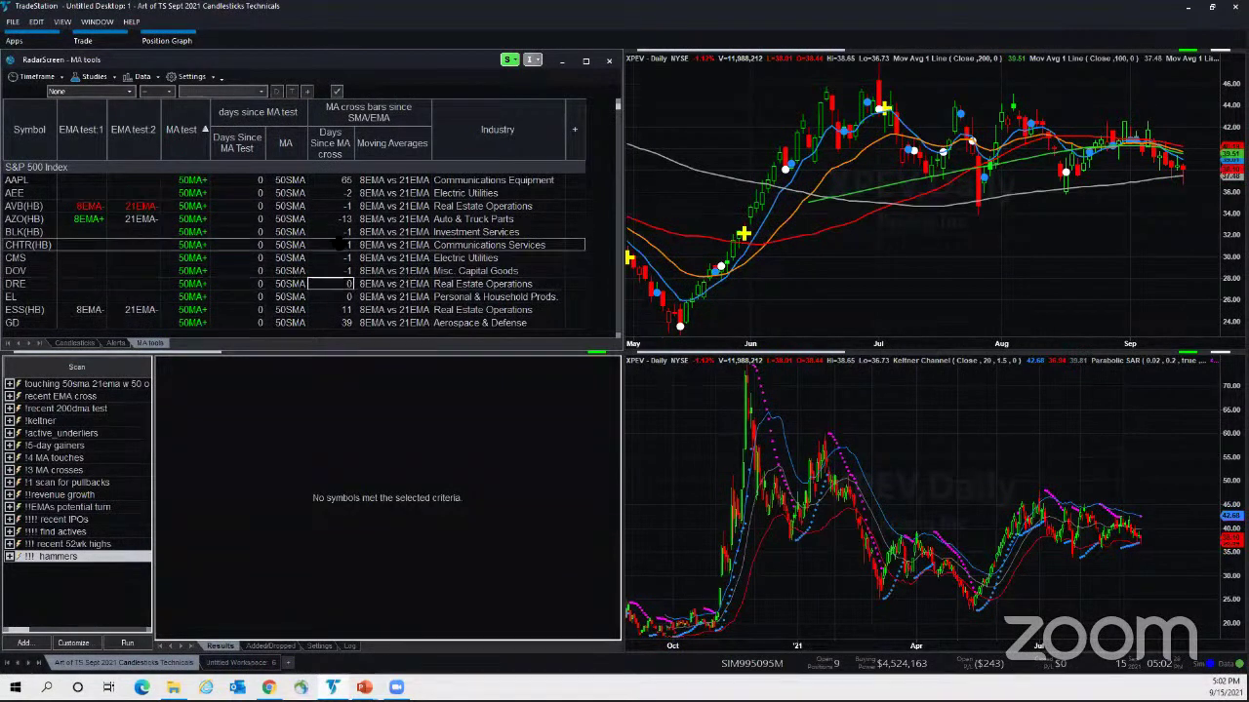
pyautogui.click(332, 258)
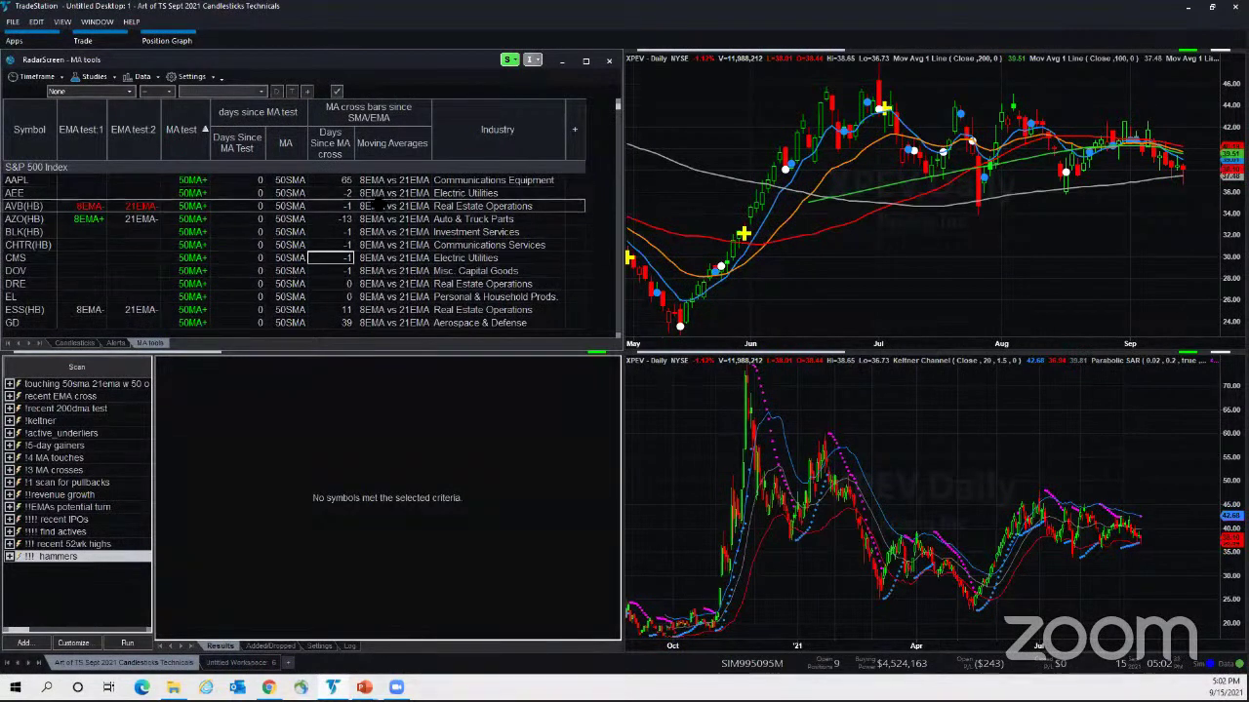
pyautogui.rightClick(380, 117)
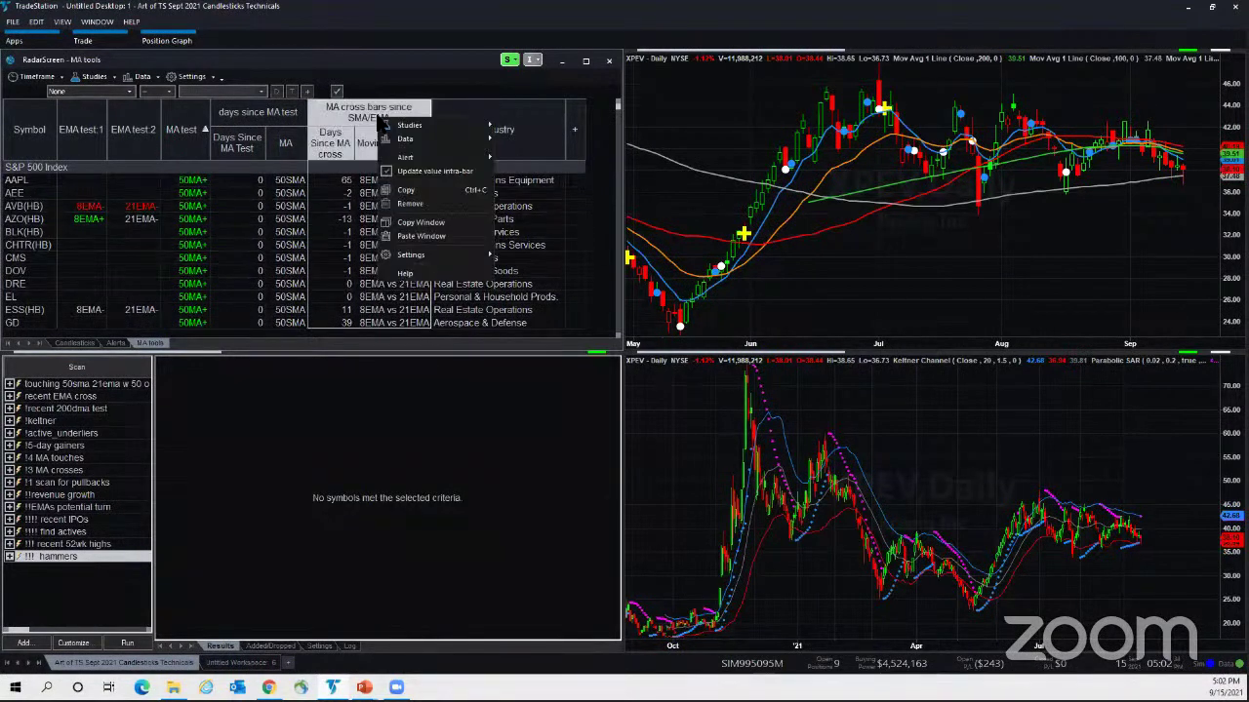
pyautogui.moveTo(385, 125)
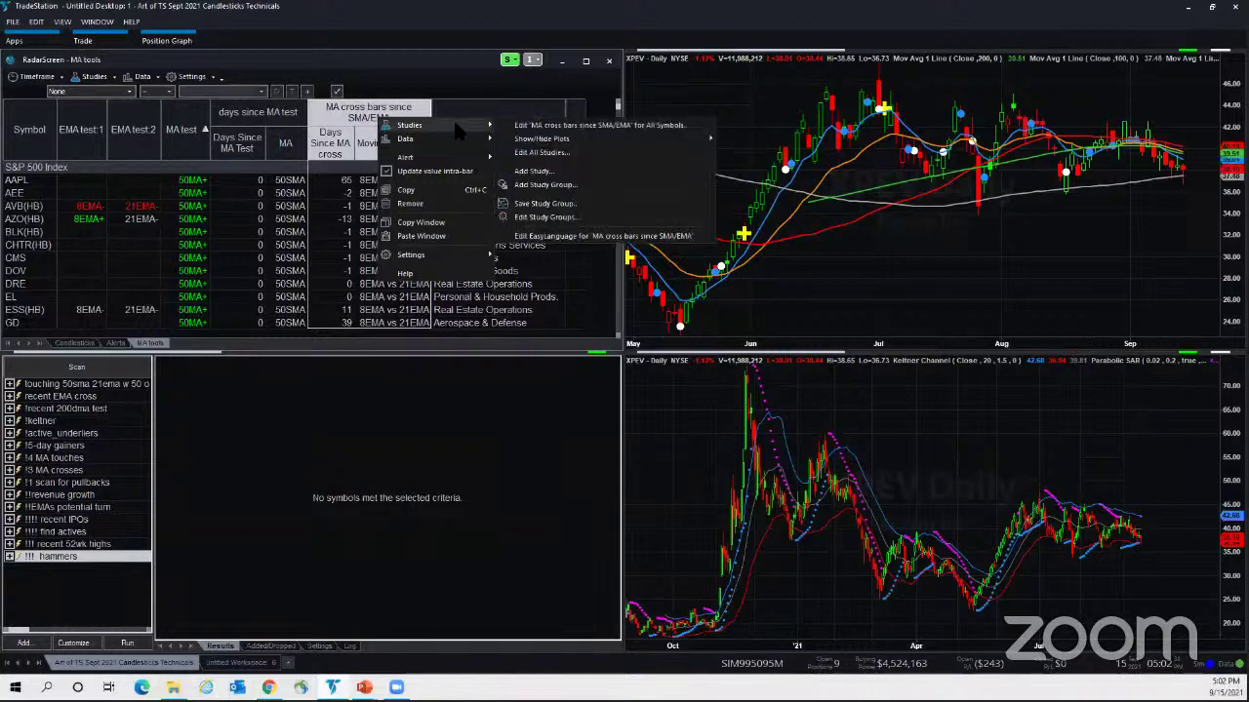
pyautogui.click(502, 127)
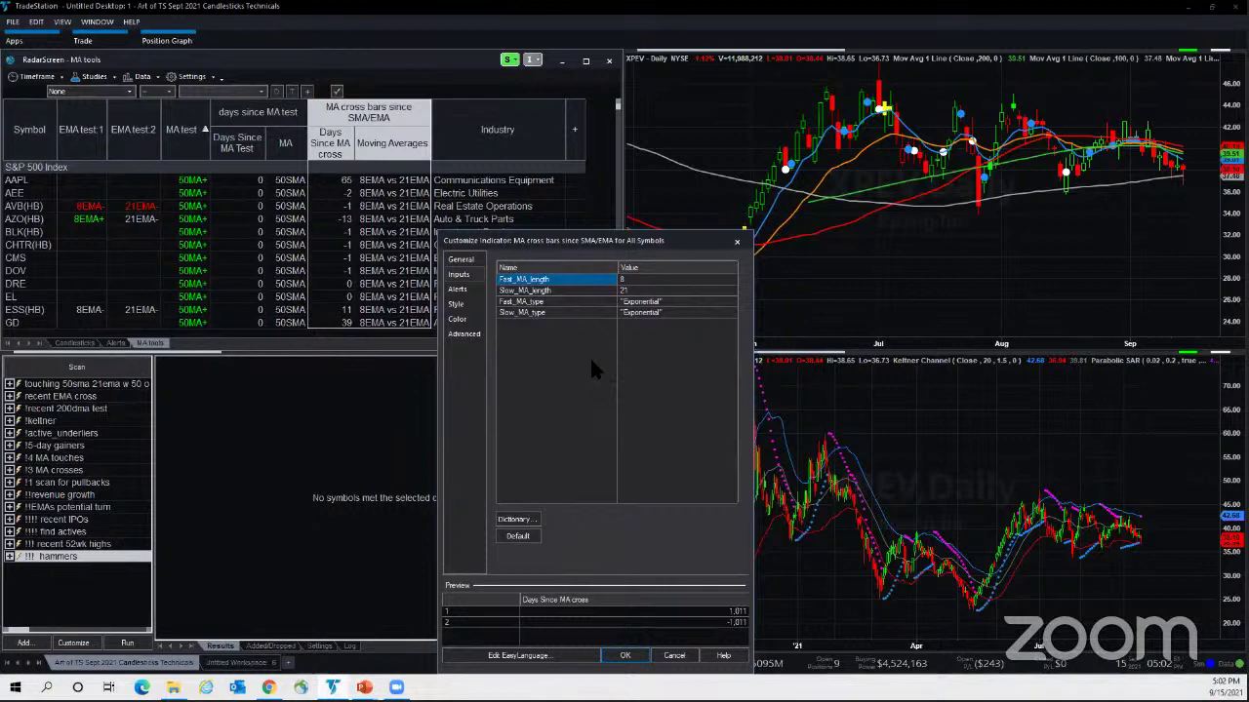
pyautogui.click(737, 243)
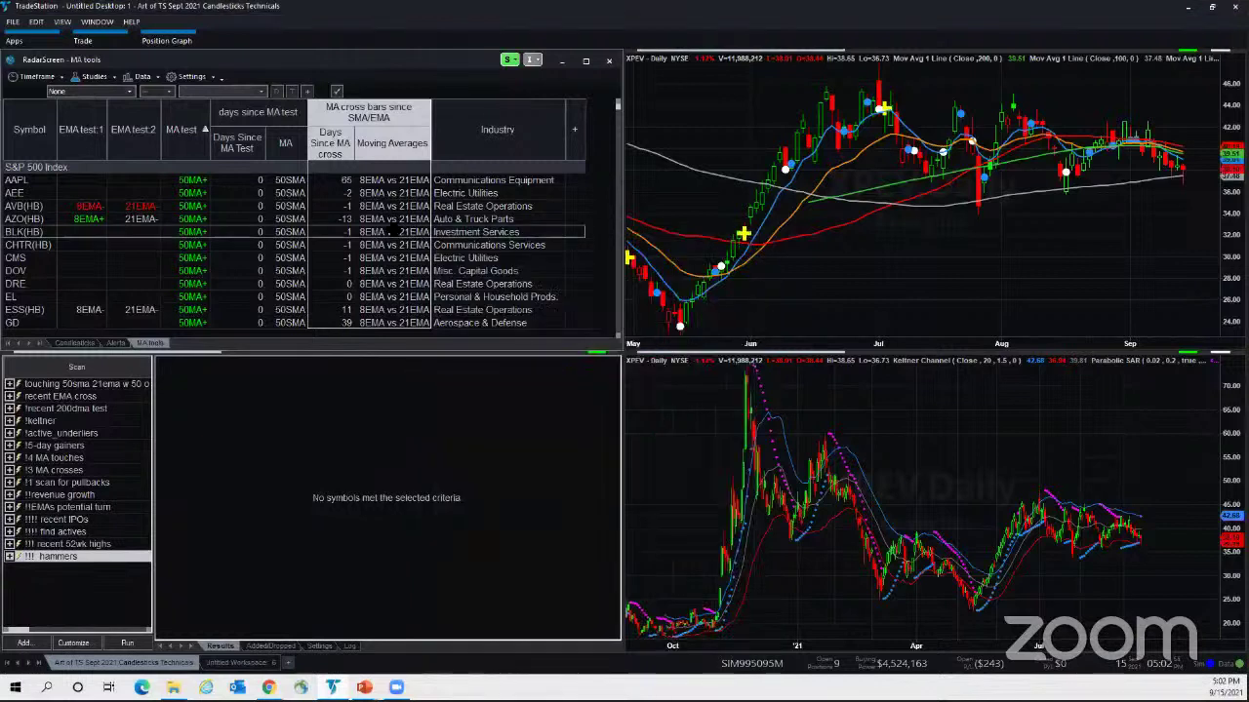
# - Load AAPL into the charts and inspect the price data at its June EMA crossover
pyautogui.click(337, 181)
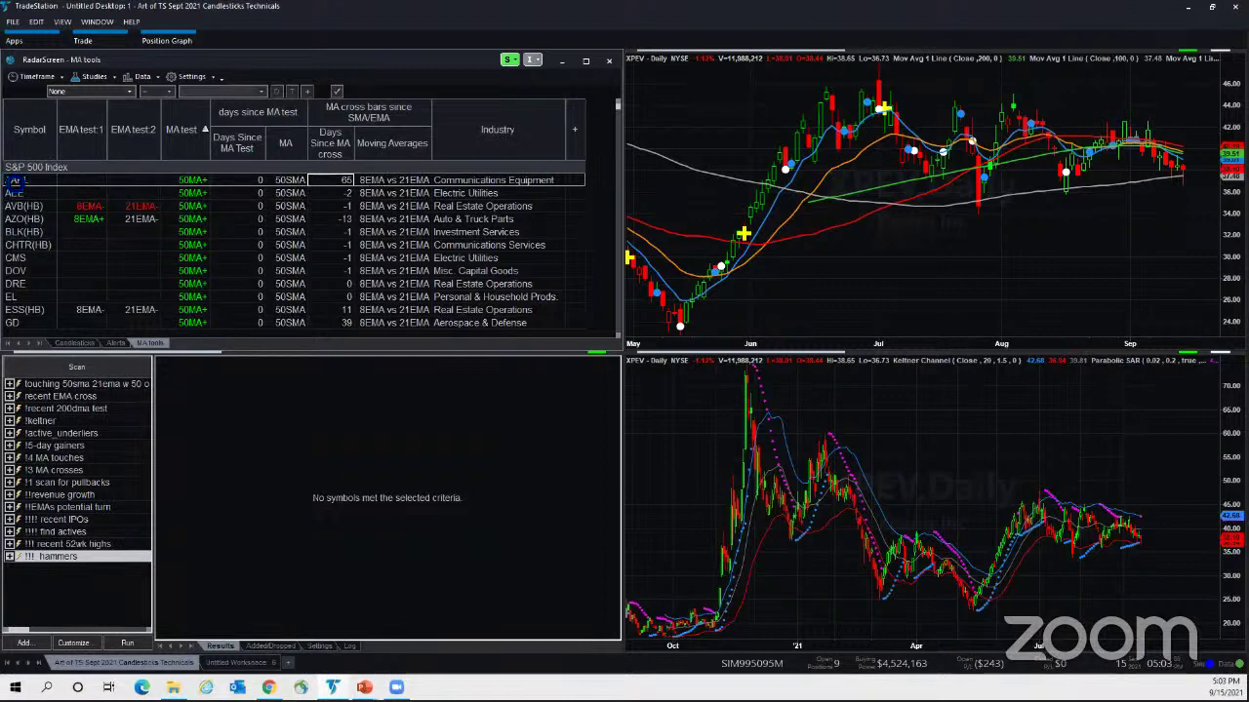
pyautogui.click(9, 179)
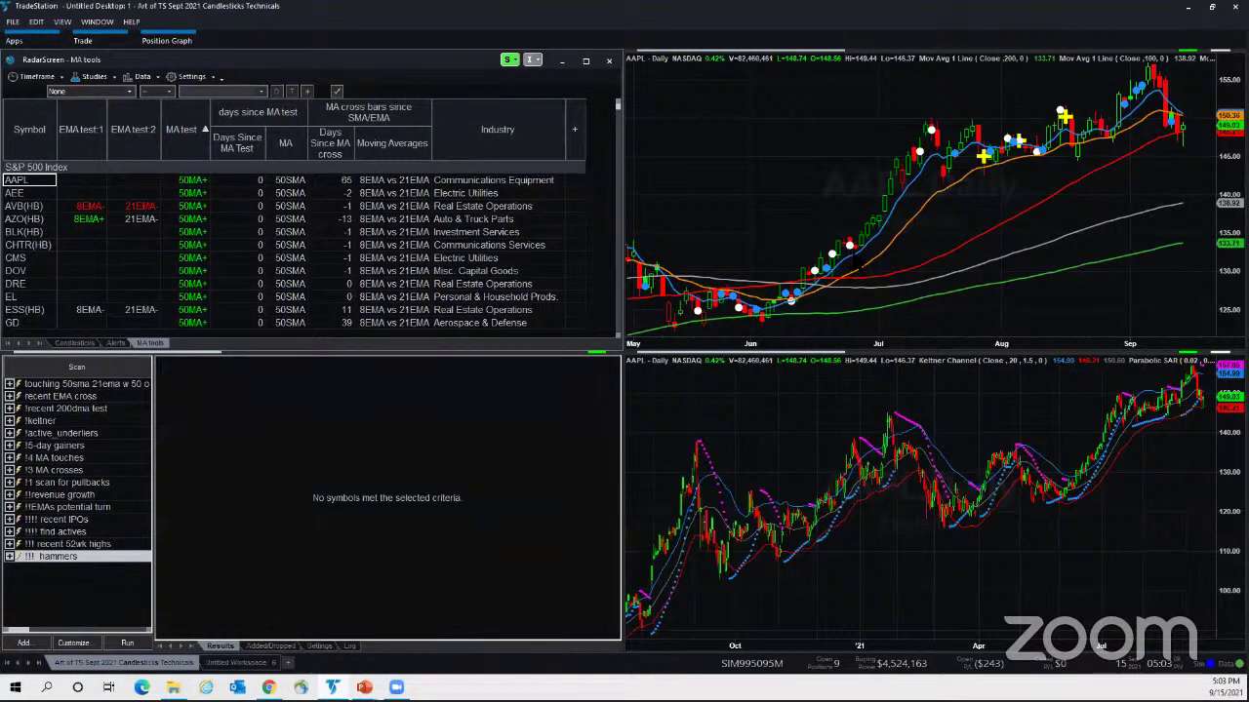
pyautogui.click(859, 261)
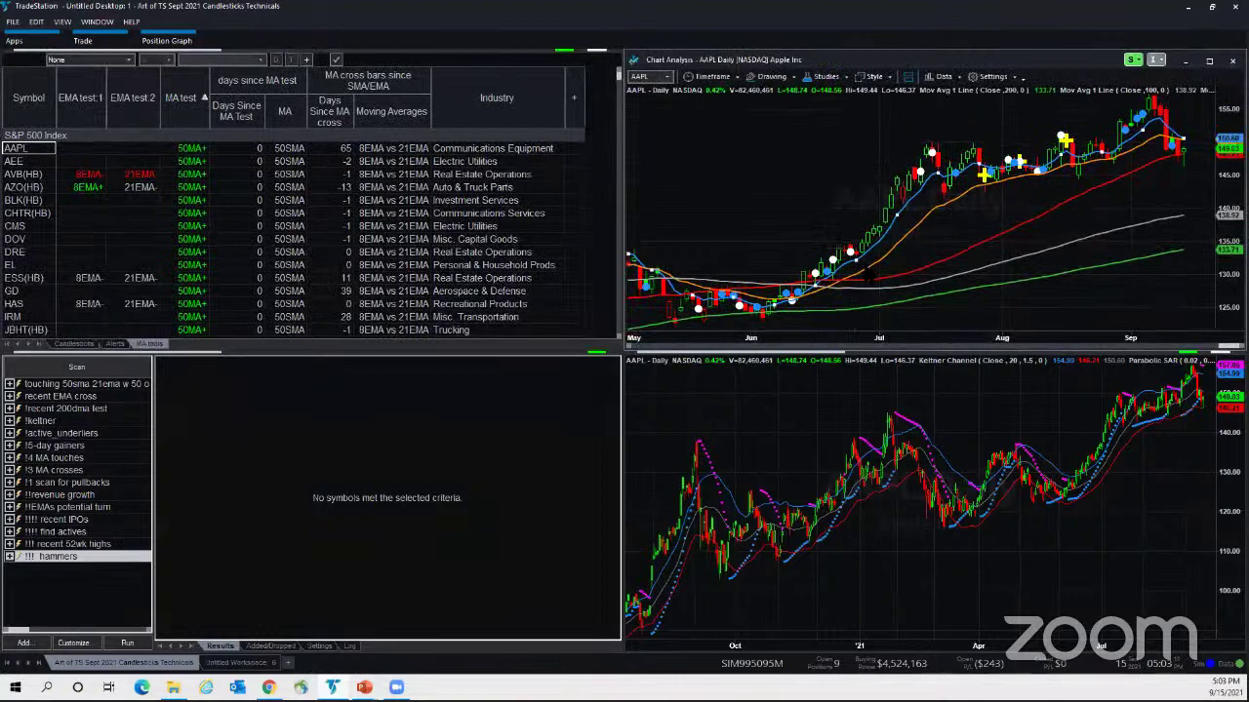
pyautogui.moveTo(798, 212)
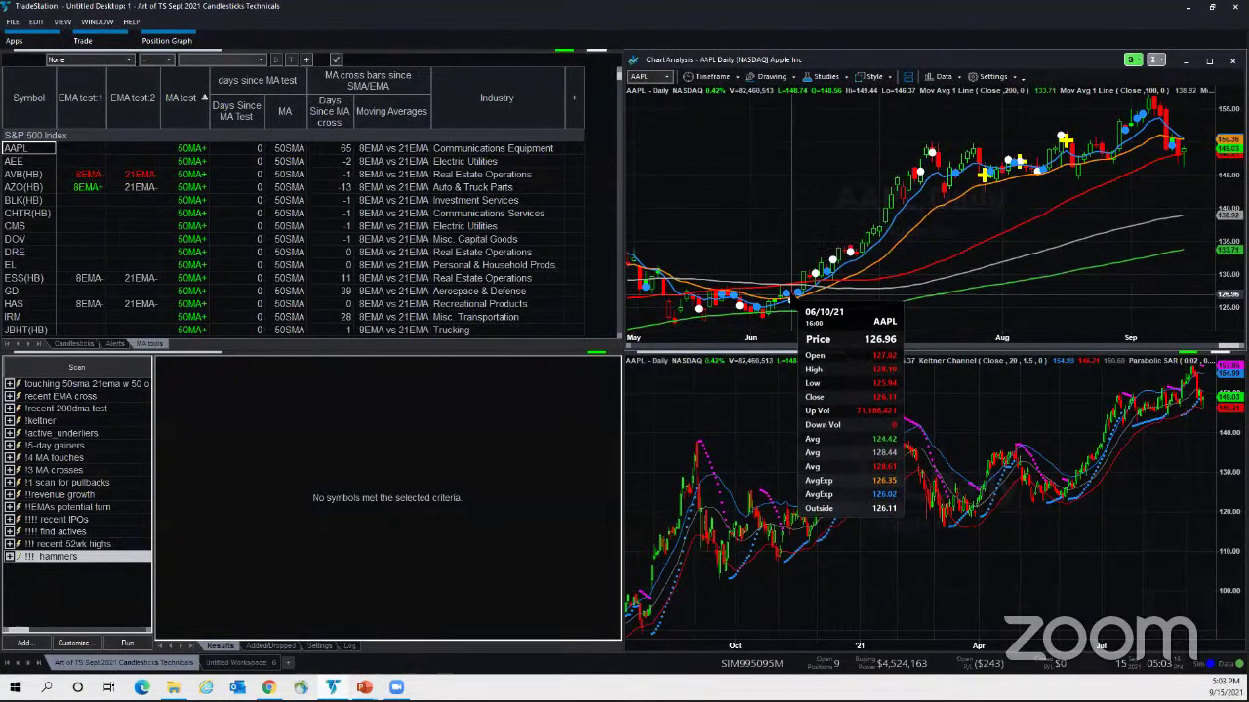
pyautogui.click(343, 147)
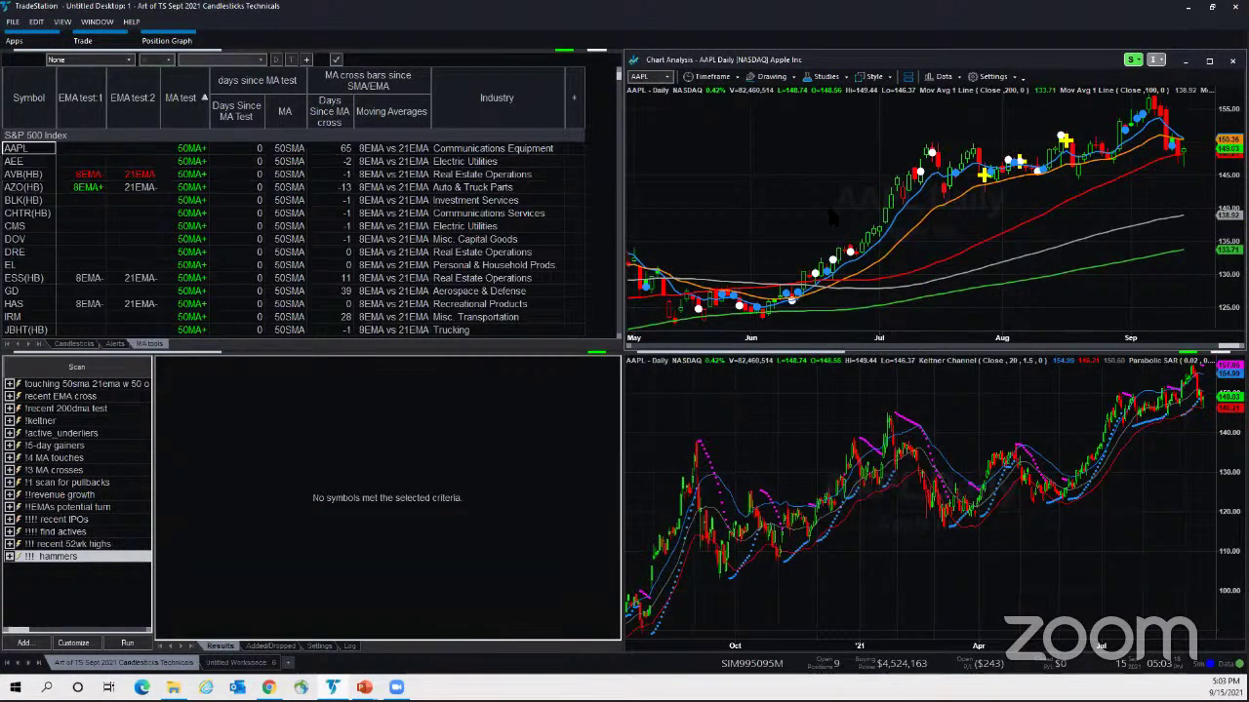
# - Sort the symbol list by Days Since MA cross in ascending order
pyautogui.click(313, 187)
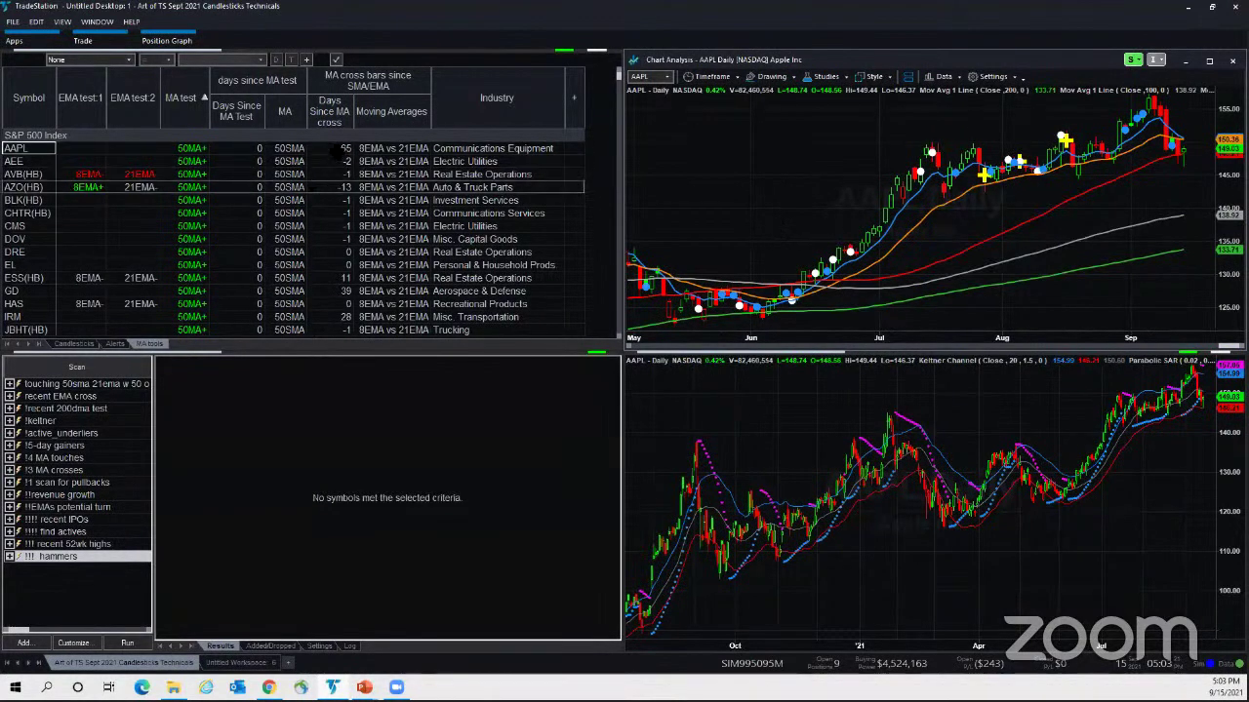
pyautogui.click(332, 213)
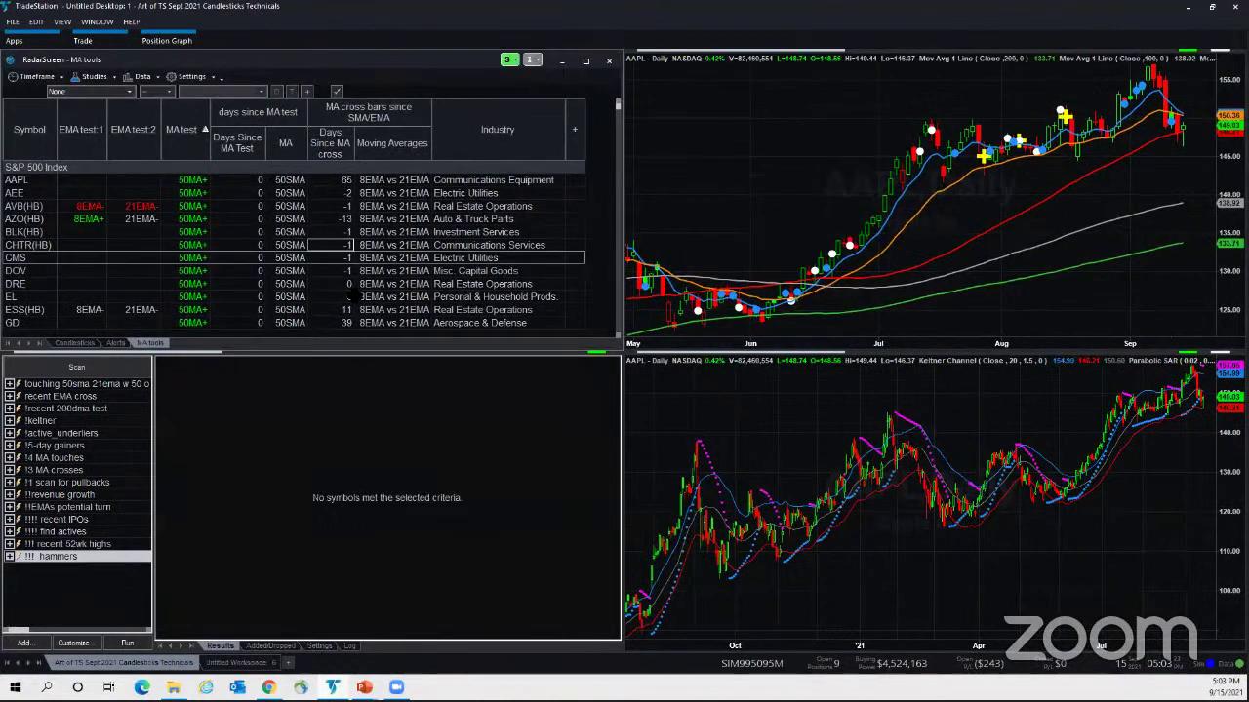
pyautogui.click(332, 148)
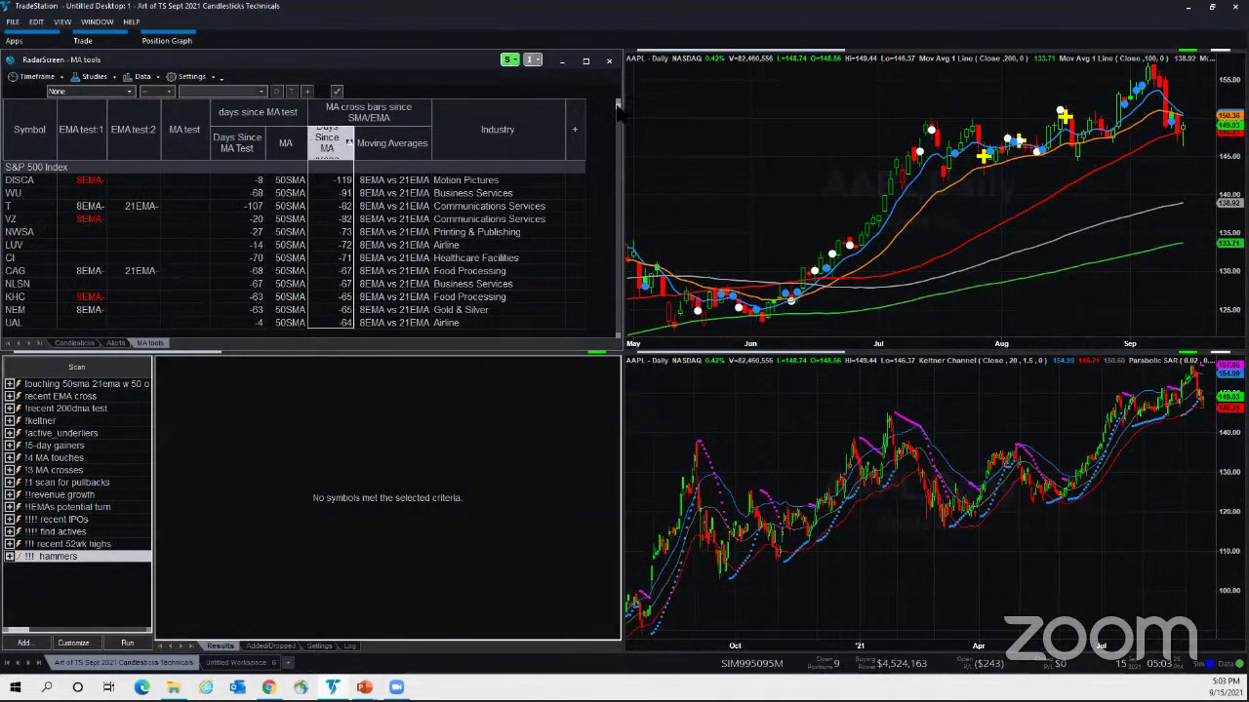
# - Review the charts of the recent-cross symbols SBUX, MCD, HD and JBHT from the sorted list
pyautogui.moveTo(616, 114); pyautogui.dragTo(616, 256)
pyautogui.click(29, 258)
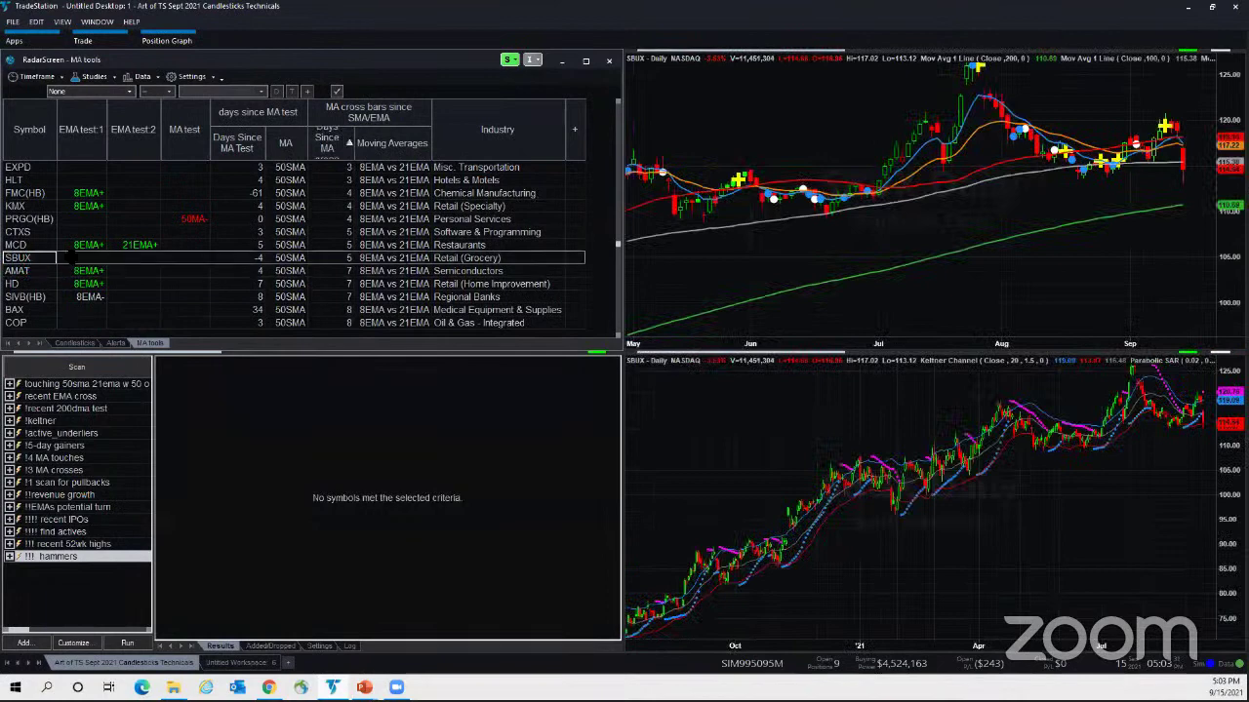
pyautogui.click(17, 245)
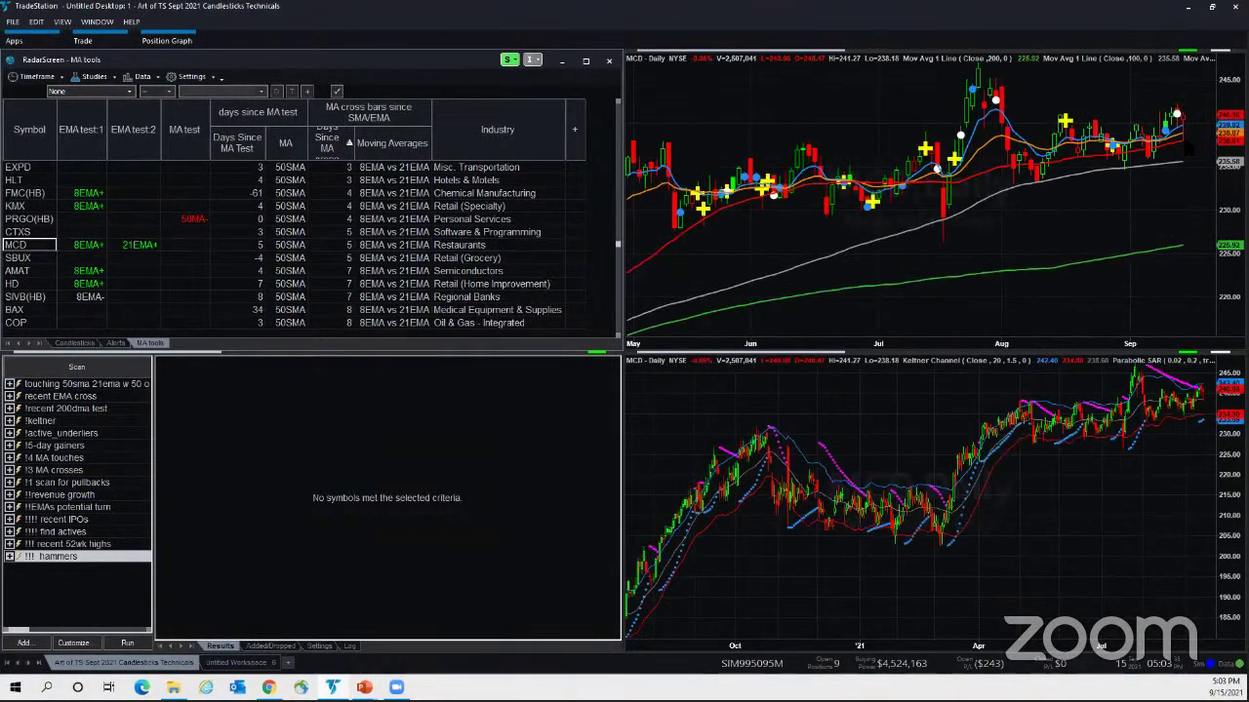
pyautogui.click(14, 284)
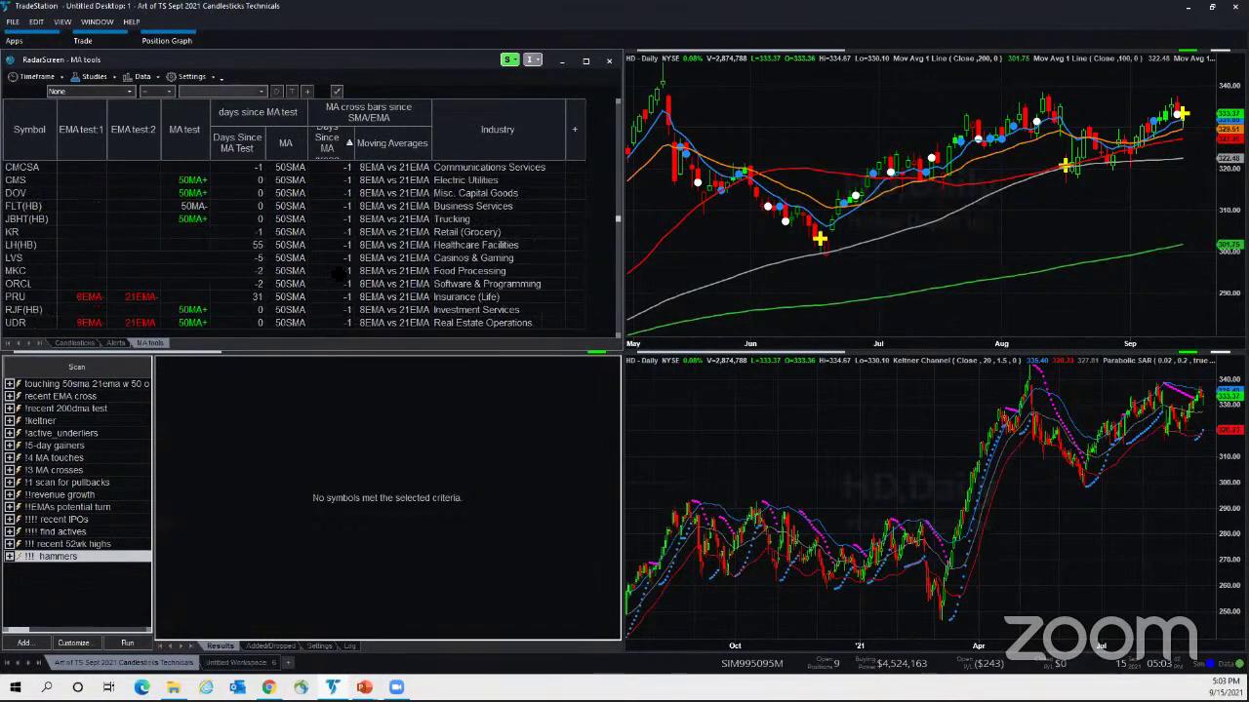
pyautogui.click(25, 220)
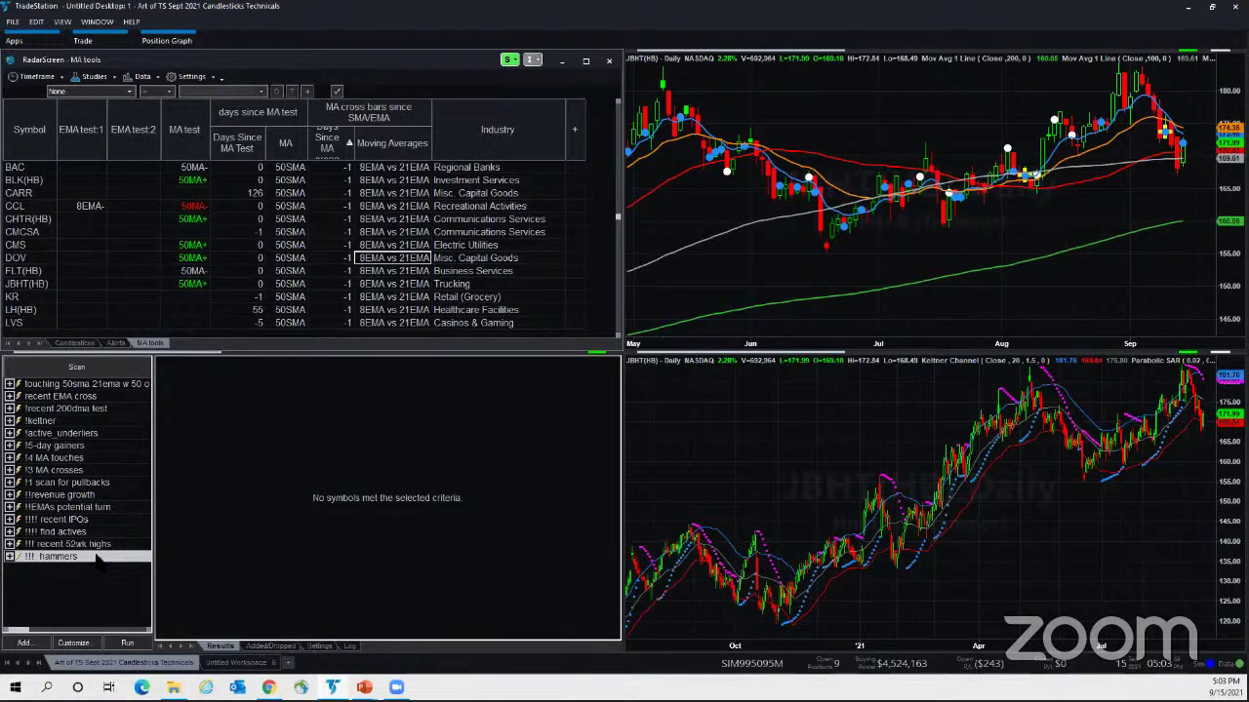
# - Create a new scan named "!!! SAR w crossovers" and continue to its symbol universe
pyautogui.click(25, 644)
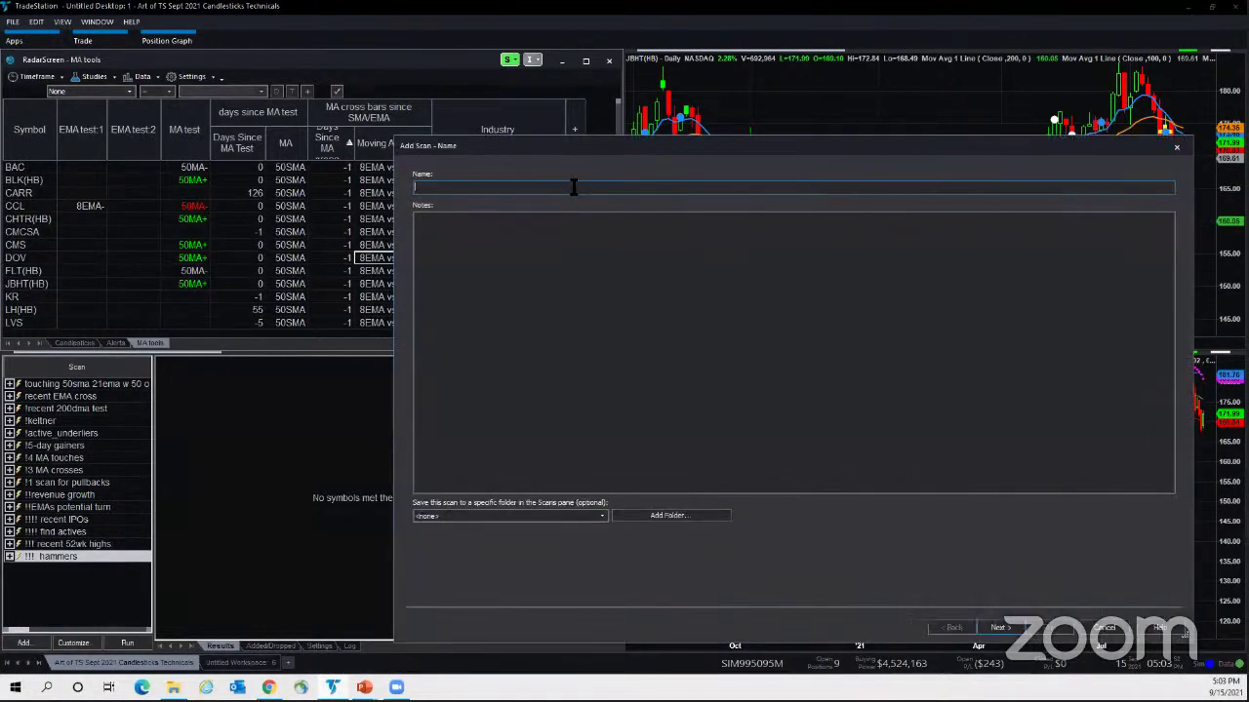
pyautogui.write('!!! SAR w col')
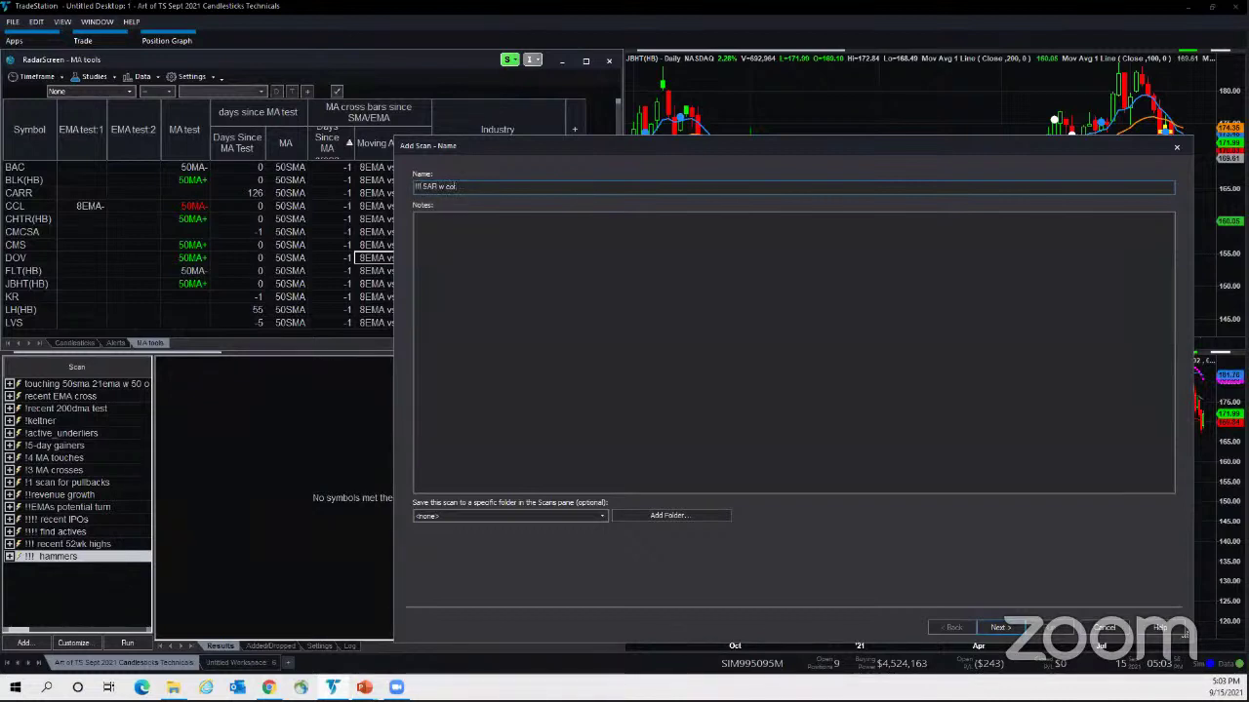
pyautogui.press('BackSpace')
pyautogui.press('BackSpace')
pyautogui.write('rossovers')
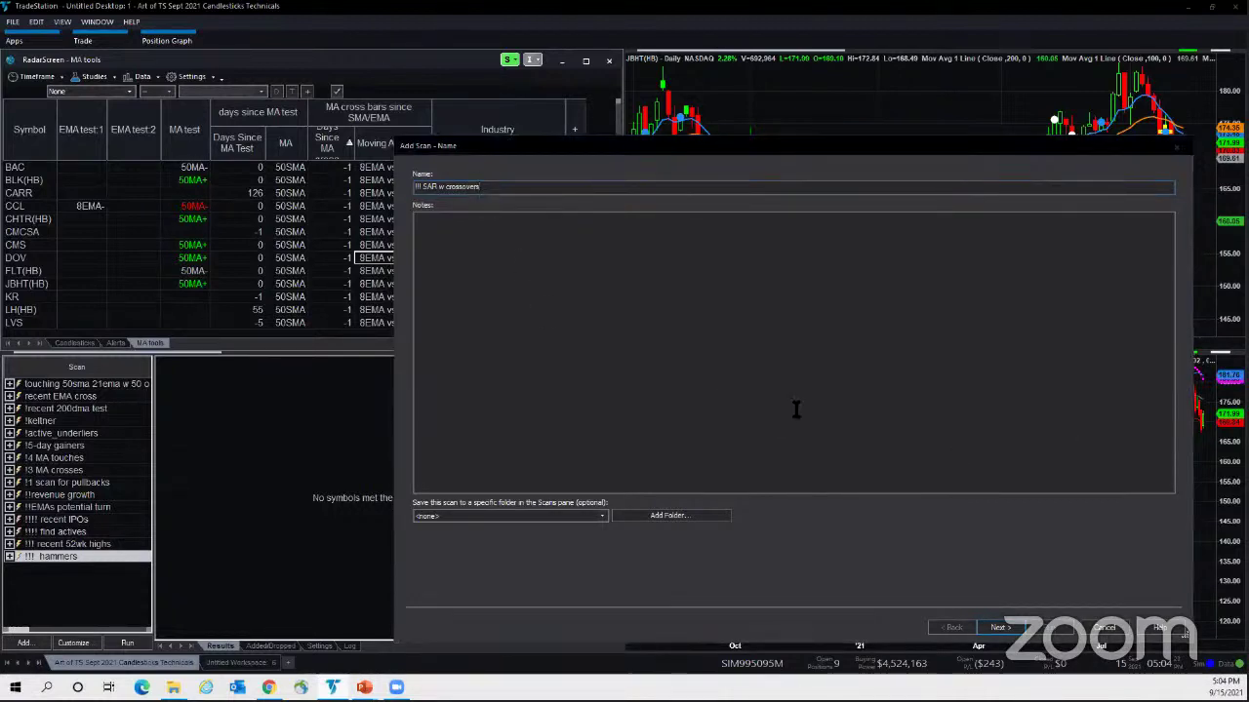
pyautogui.click(998, 628)
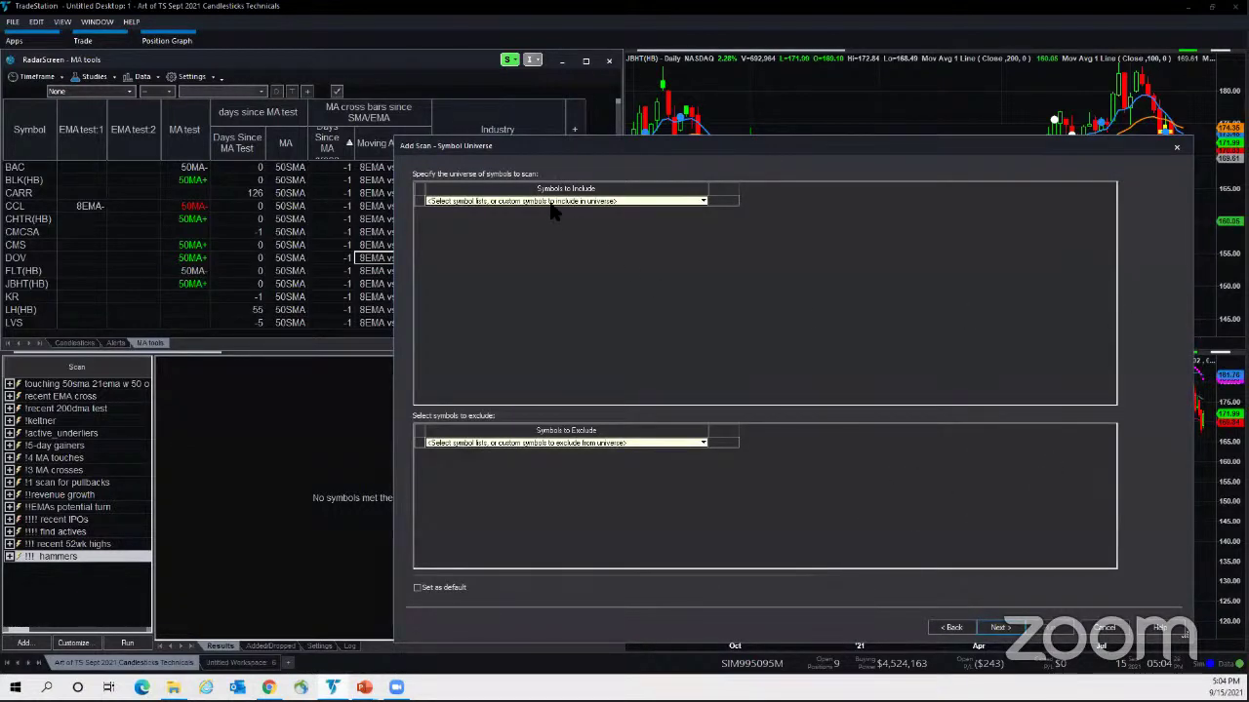
# - Include All Stocks in the scan's symbol universe and continue to the scan criteria
pyautogui.click(551, 202)
pyautogui.click(530, 216)
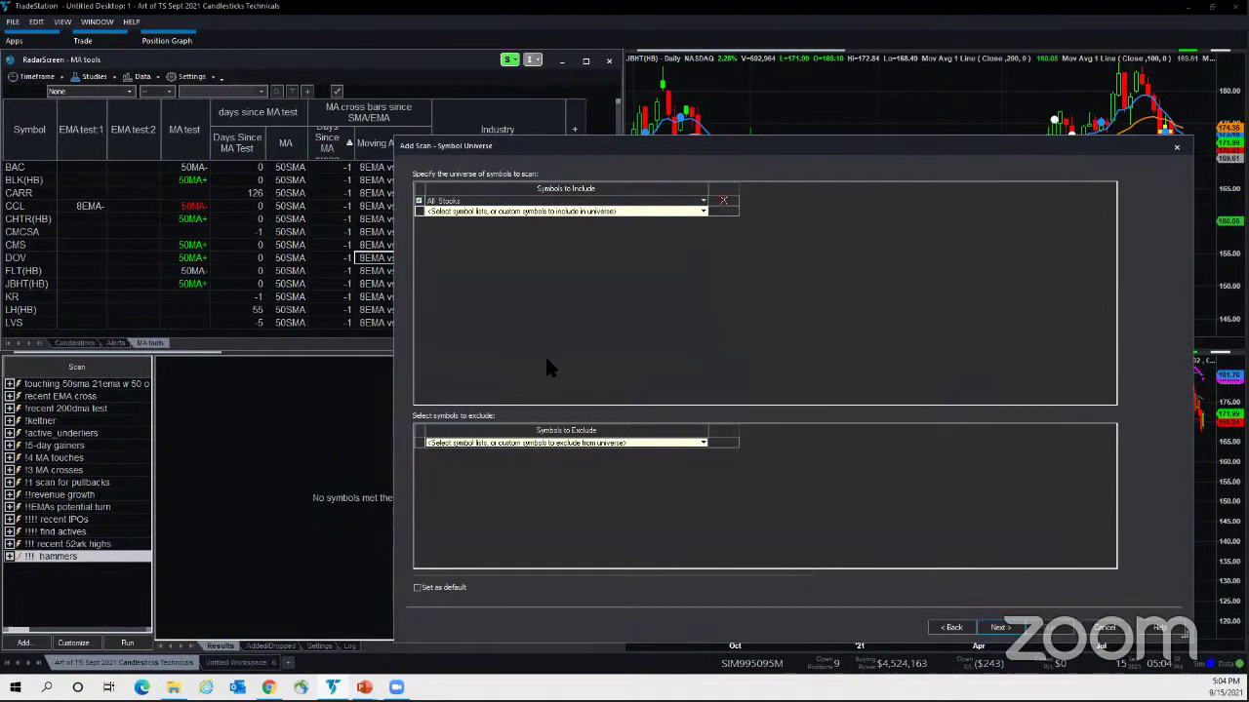
pyautogui.click(1005, 630)
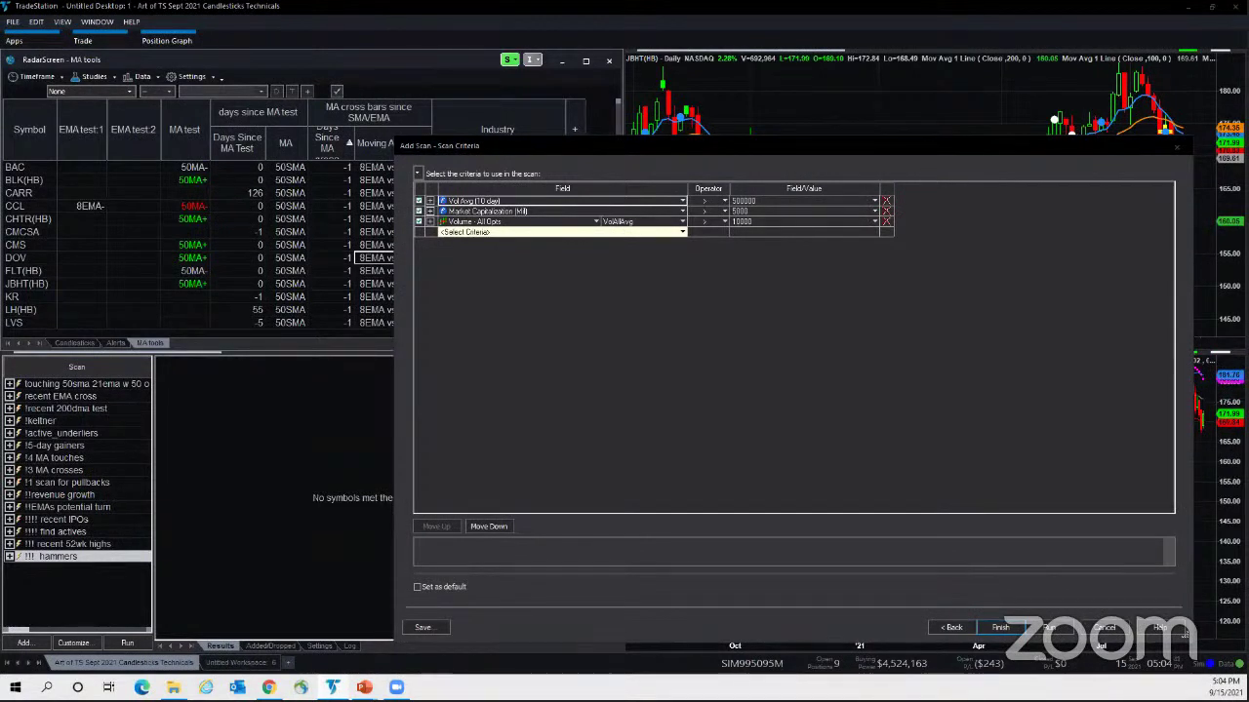
# - Check the criteria on the Parabolic SAR w/EMA Crossovers slide, and add the Parabolic SAR indicator as a scan criterion
pyautogui.hotkey('alt', 'Tab')
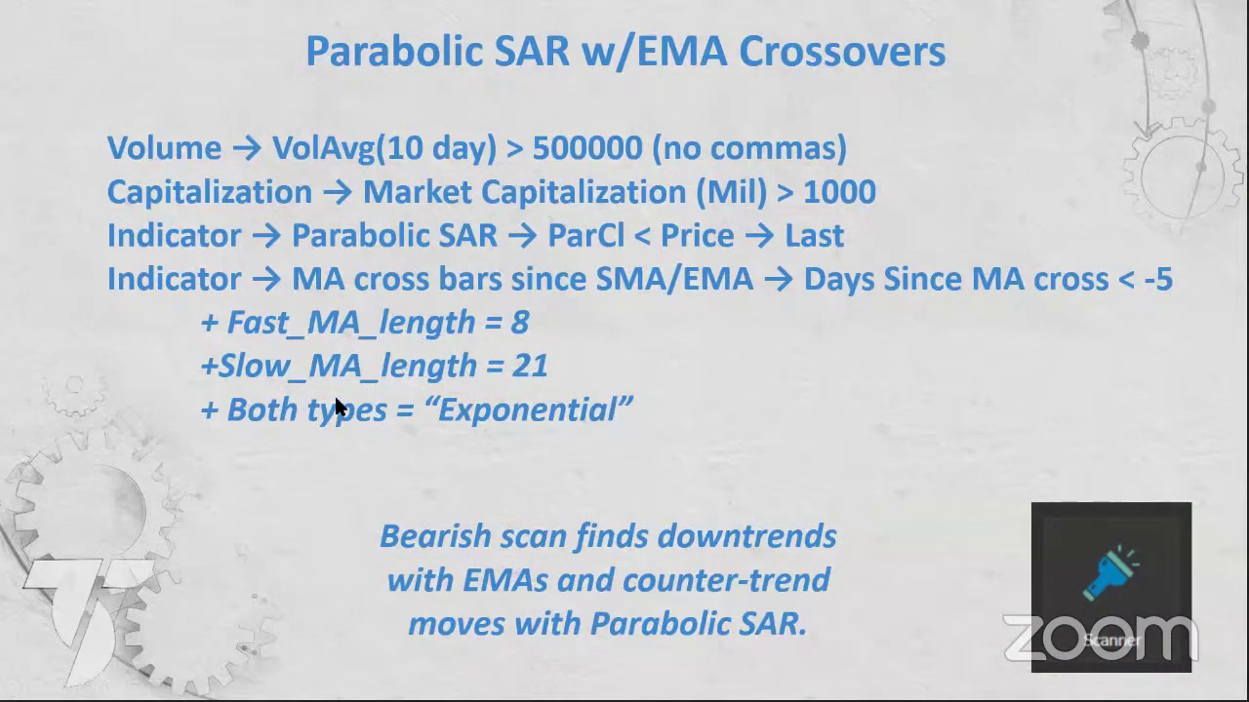
pyautogui.hotkey('alt', 'Tab')
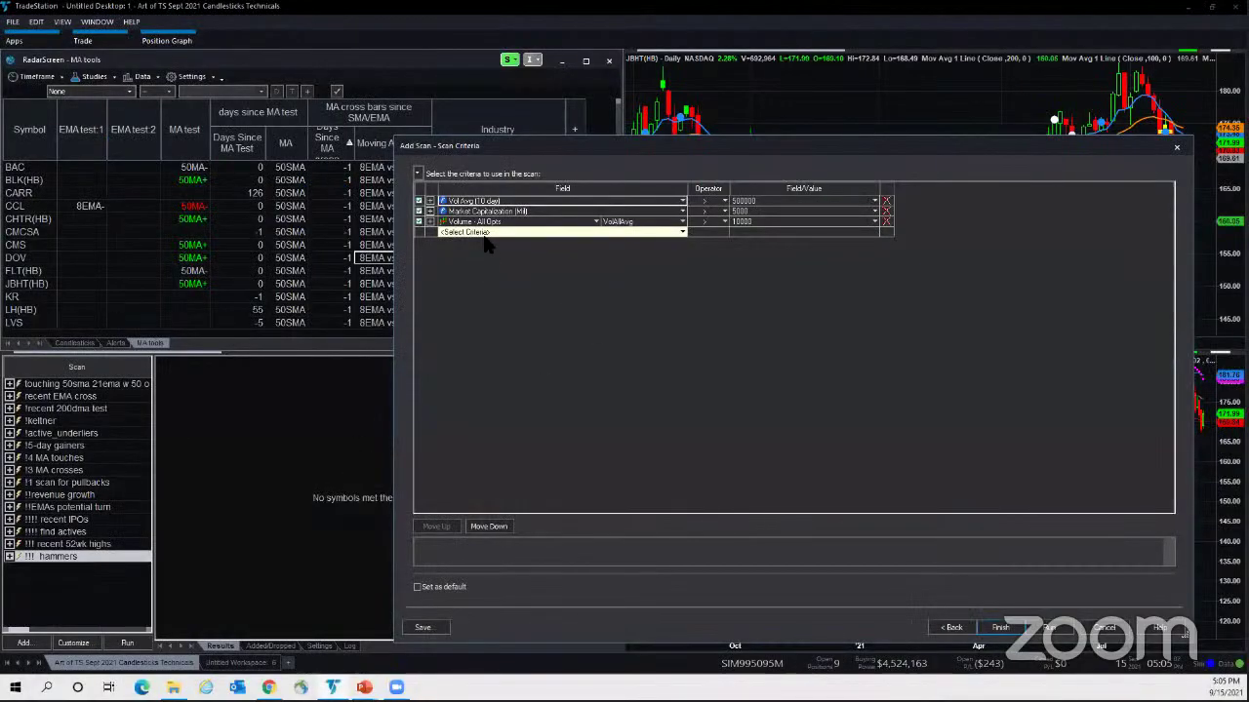
pyautogui.click(682, 232)
pyautogui.click(468, 389)
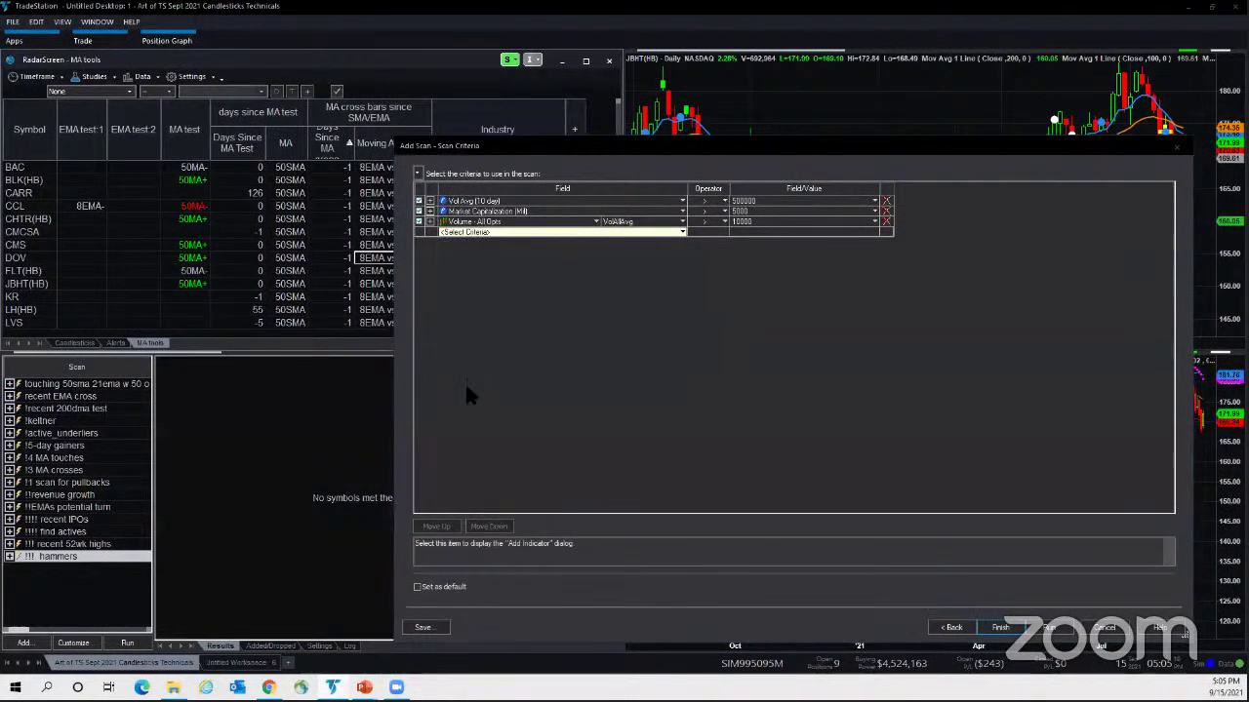
pyautogui.click(469, 403)
pyautogui.press('p')
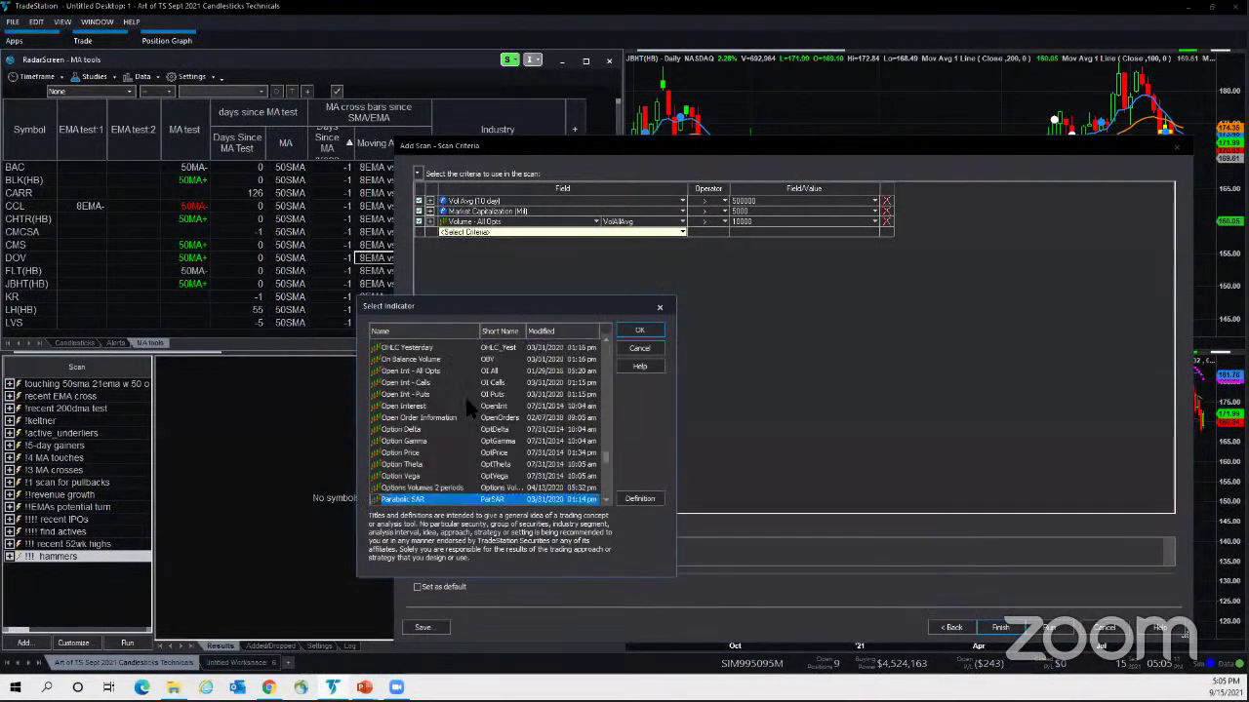
pyautogui.doubleClick(434, 500)
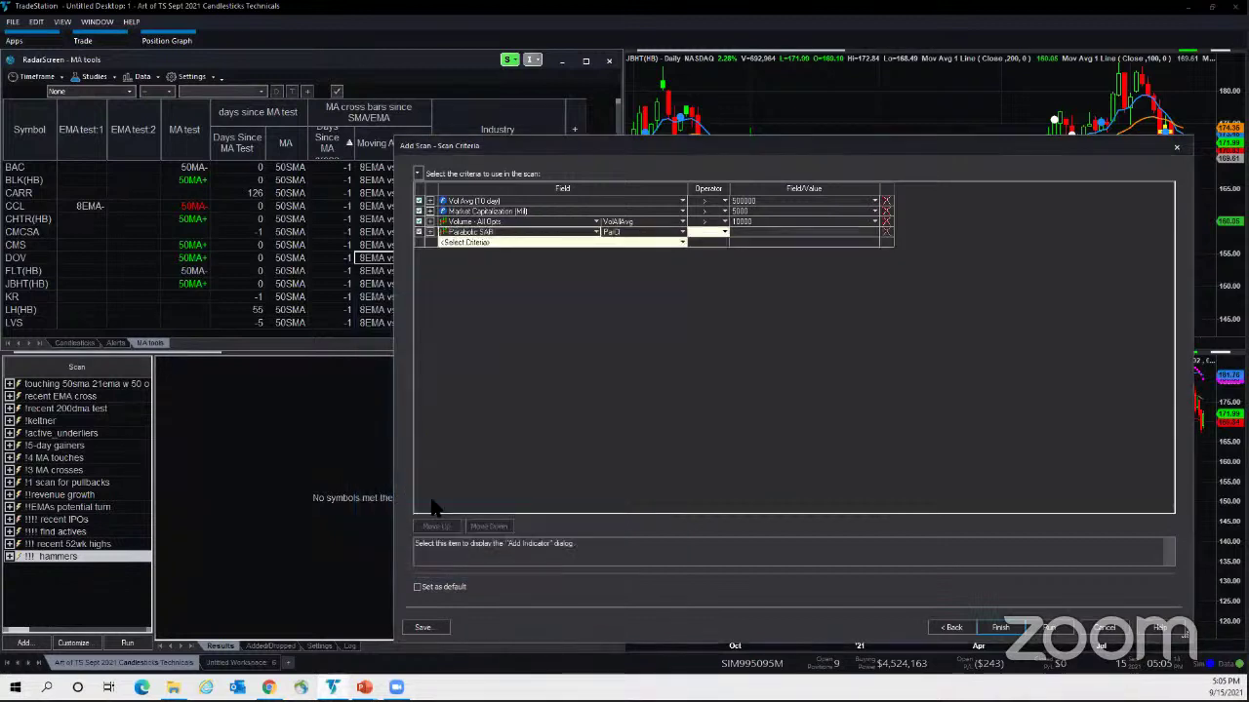
# - Use the ParCl plot for the Parabolic SAR criterion and set its operator to >
pyautogui.click(651, 234)
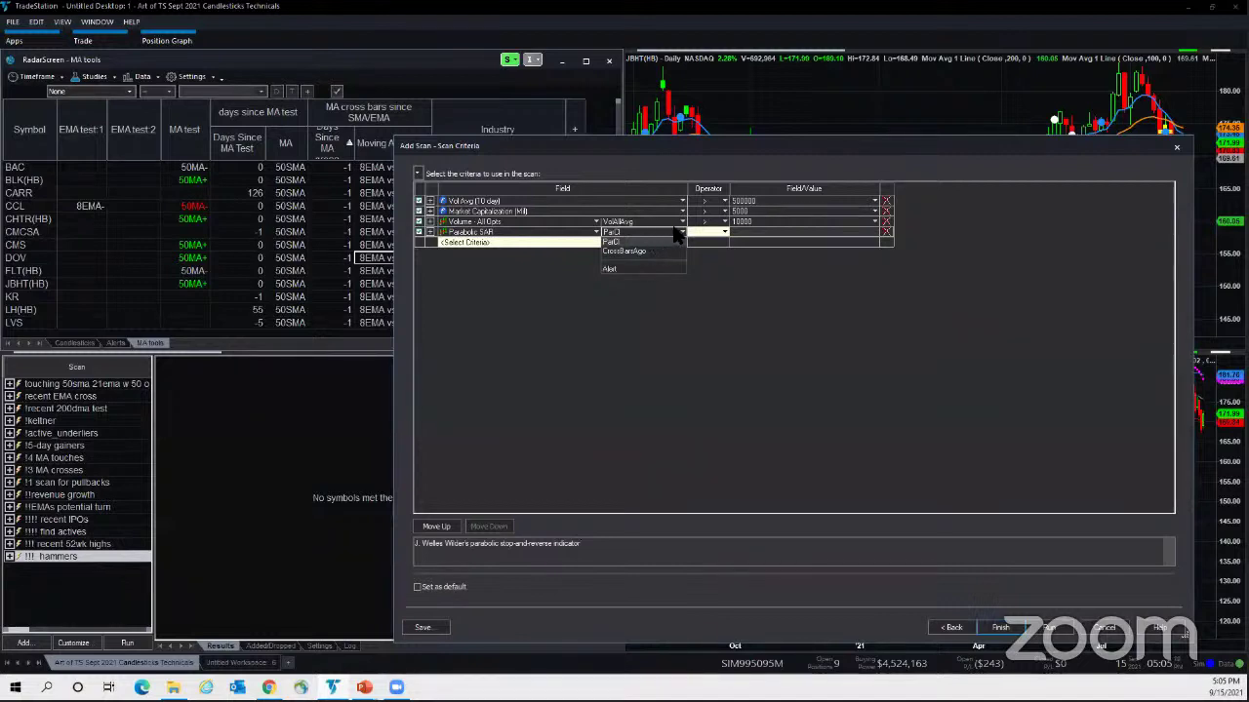
pyautogui.click(651, 241)
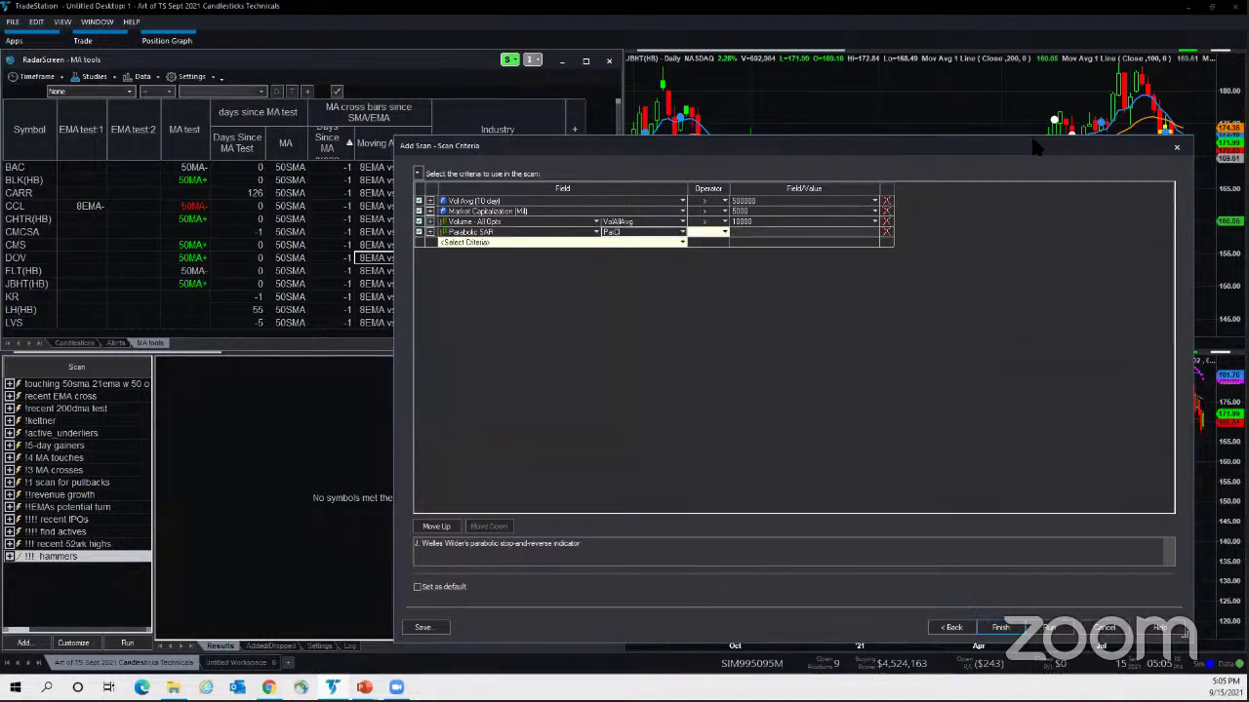
pyautogui.moveTo(1036, 146); pyautogui.dragTo(832, 138)
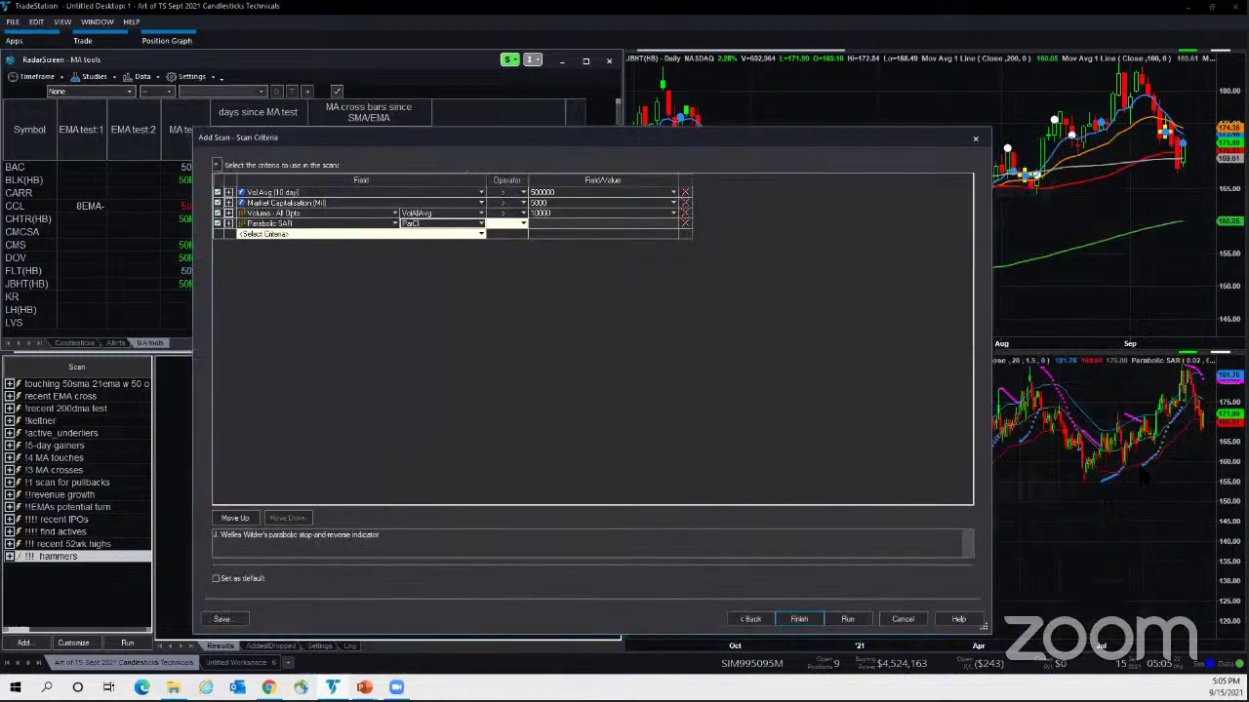
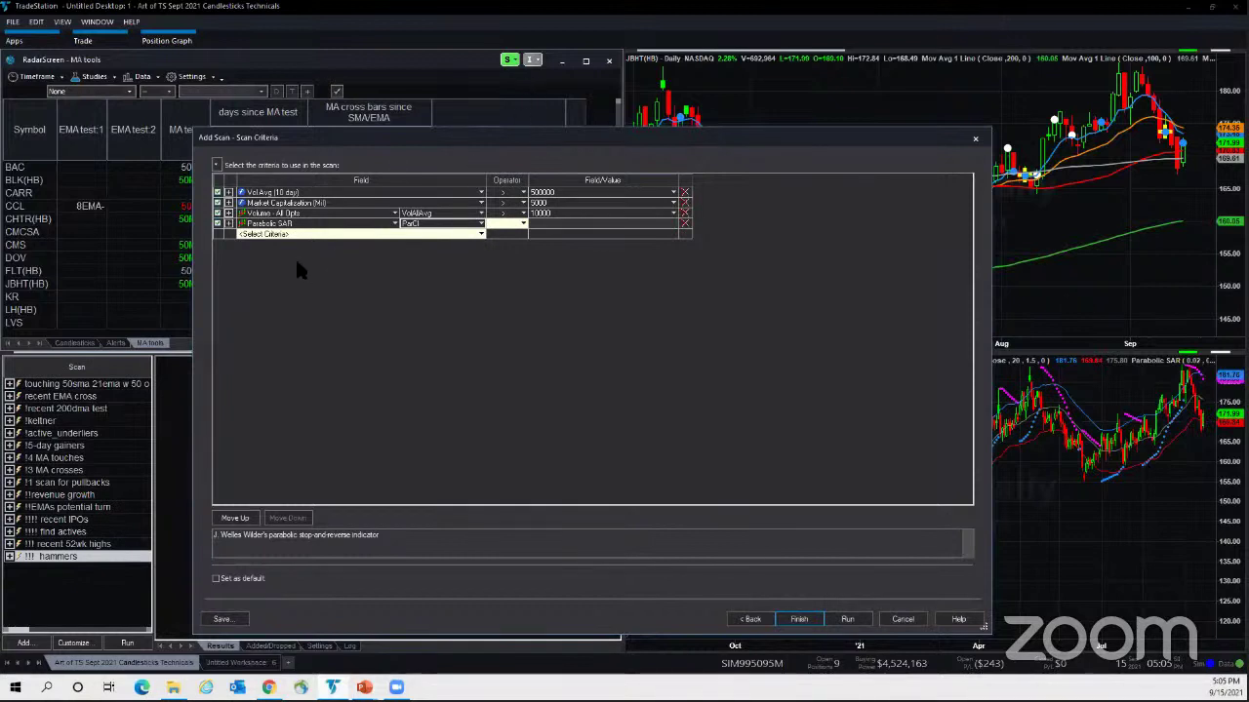
pyautogui.click(523, 224)
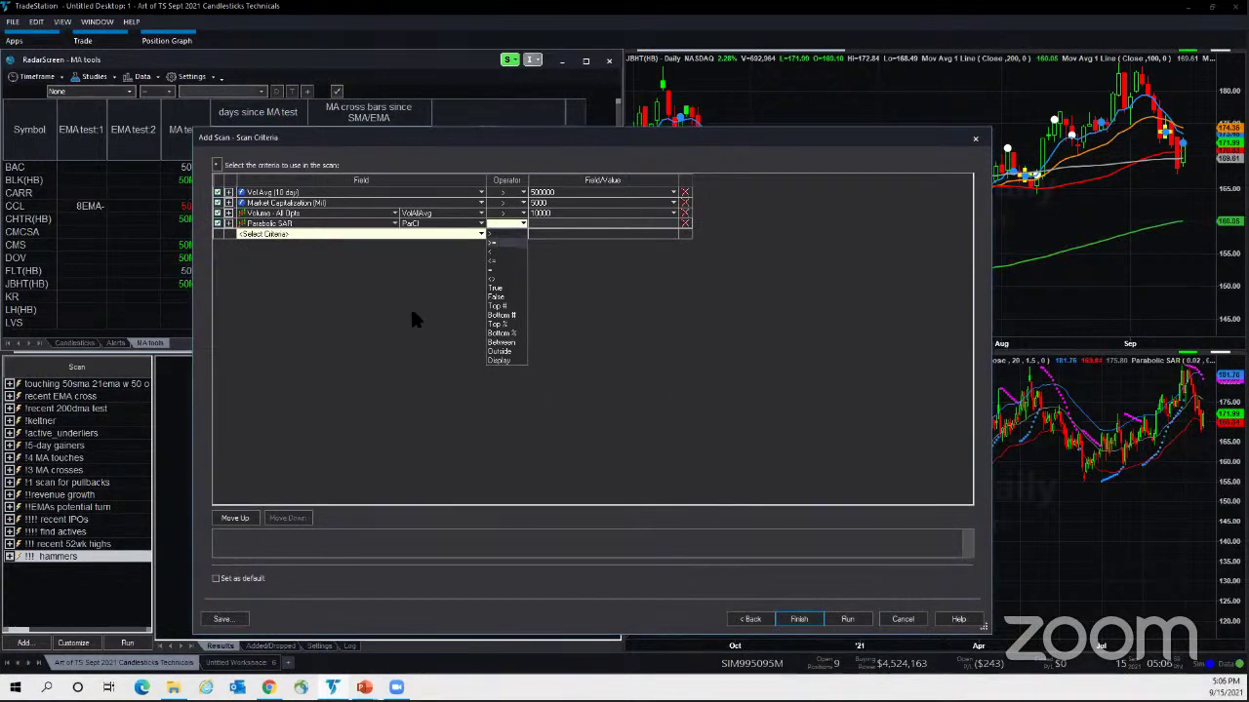
pyautogui.click(493, 244)
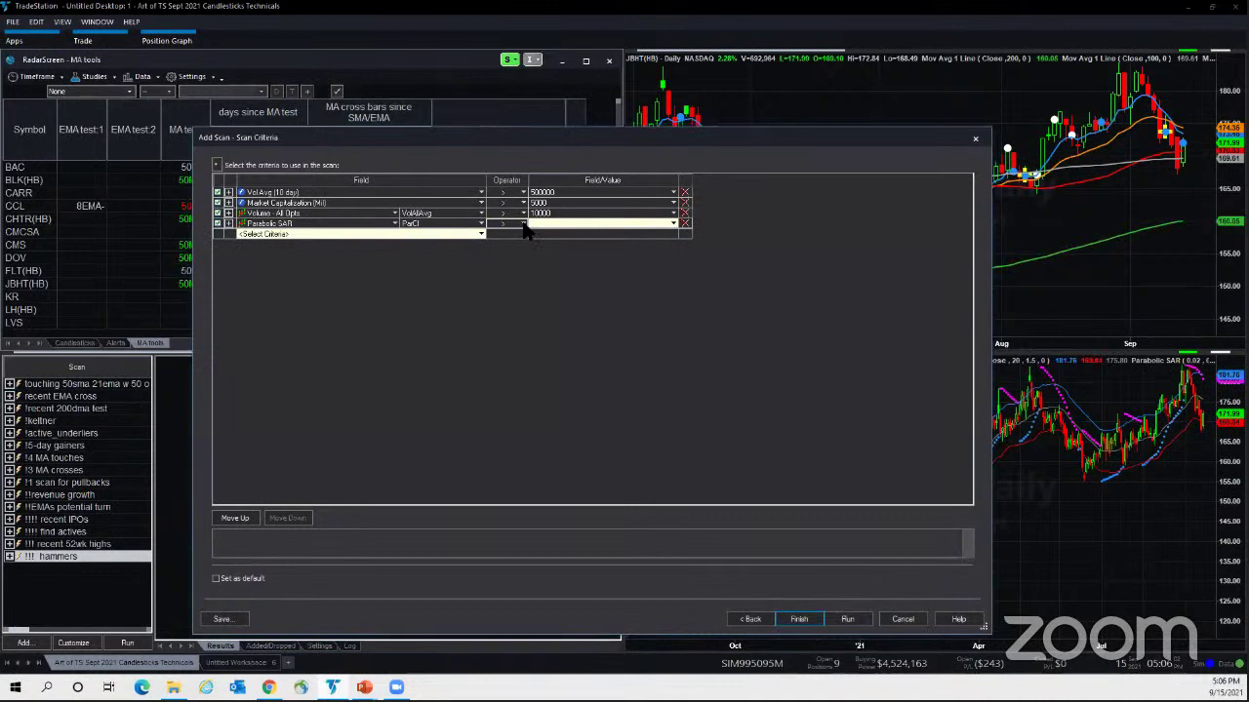
# - Set the Parabolic SAR criterion's operator to < and compare it with the Last price
pyautogui.click(523, 226)
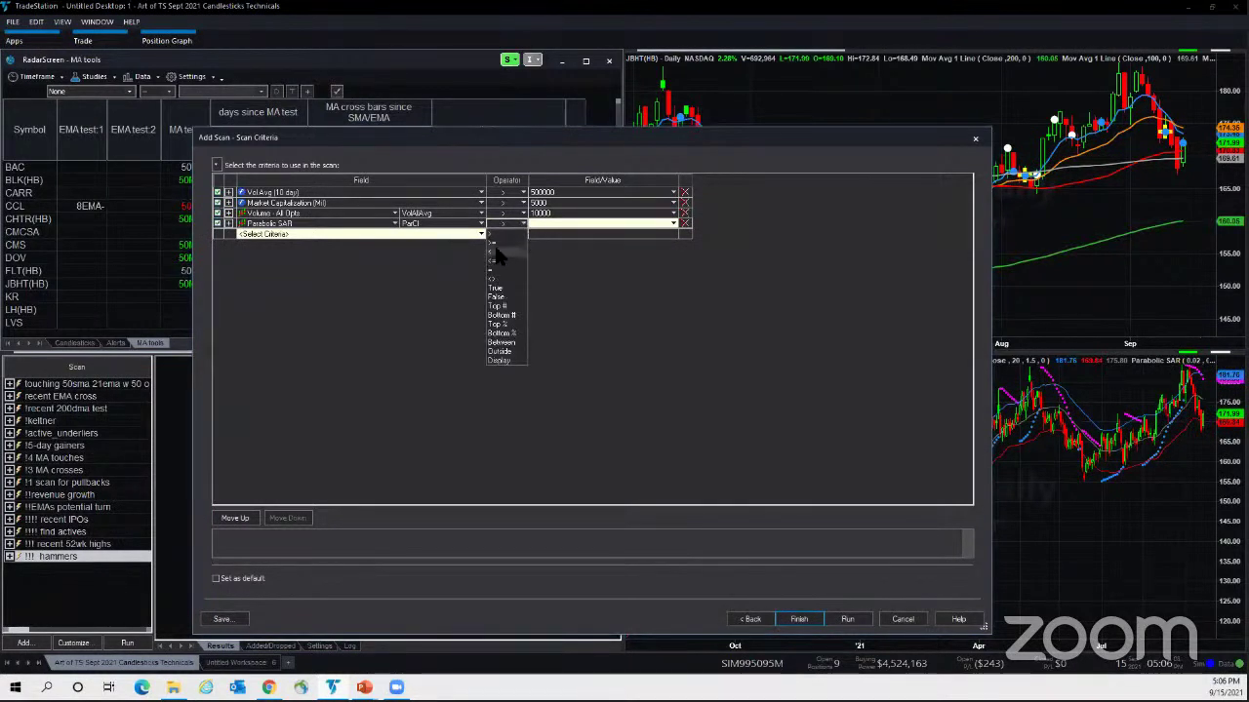
pyautogui.click(495, 259)
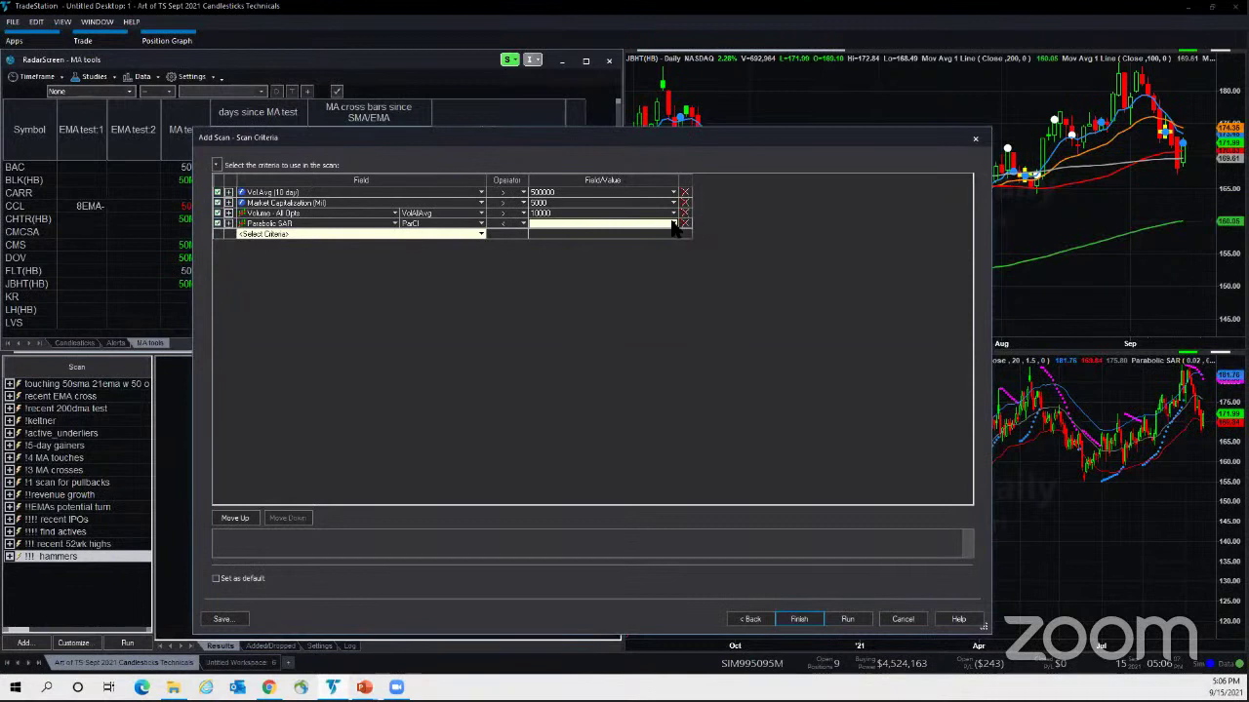
pyautogui.click(673, 224)
pyautogui.click(535, 235)
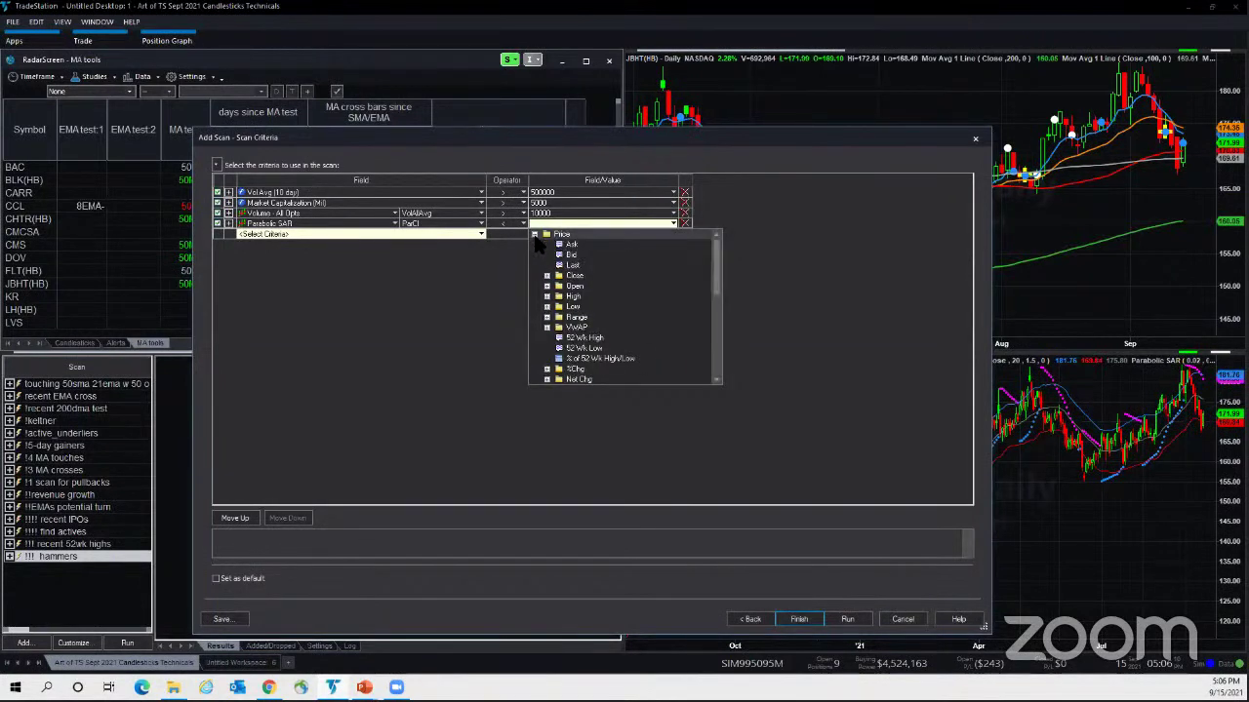
pyautogui.click(570, 262)
pyautogui.click(570, 262)
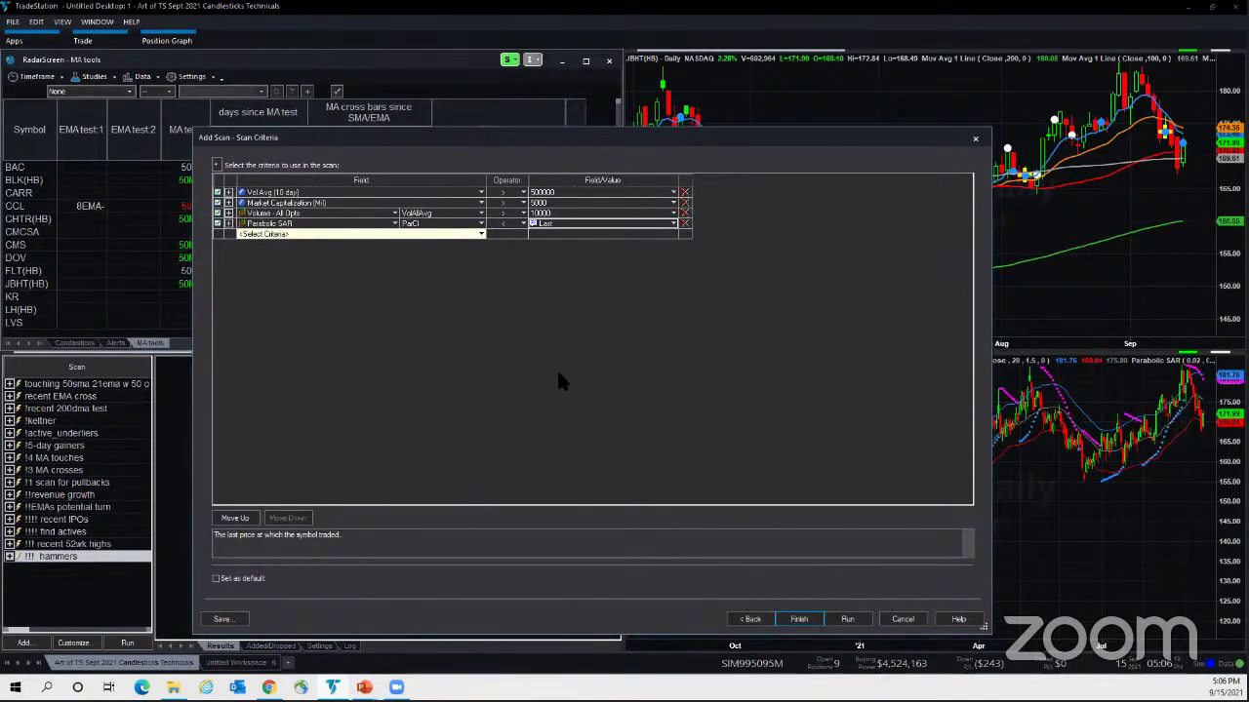
# - Add the "MA cross bars since SMA/EMA" indicator as another scan criterion
pyautogui.click(481, 234)
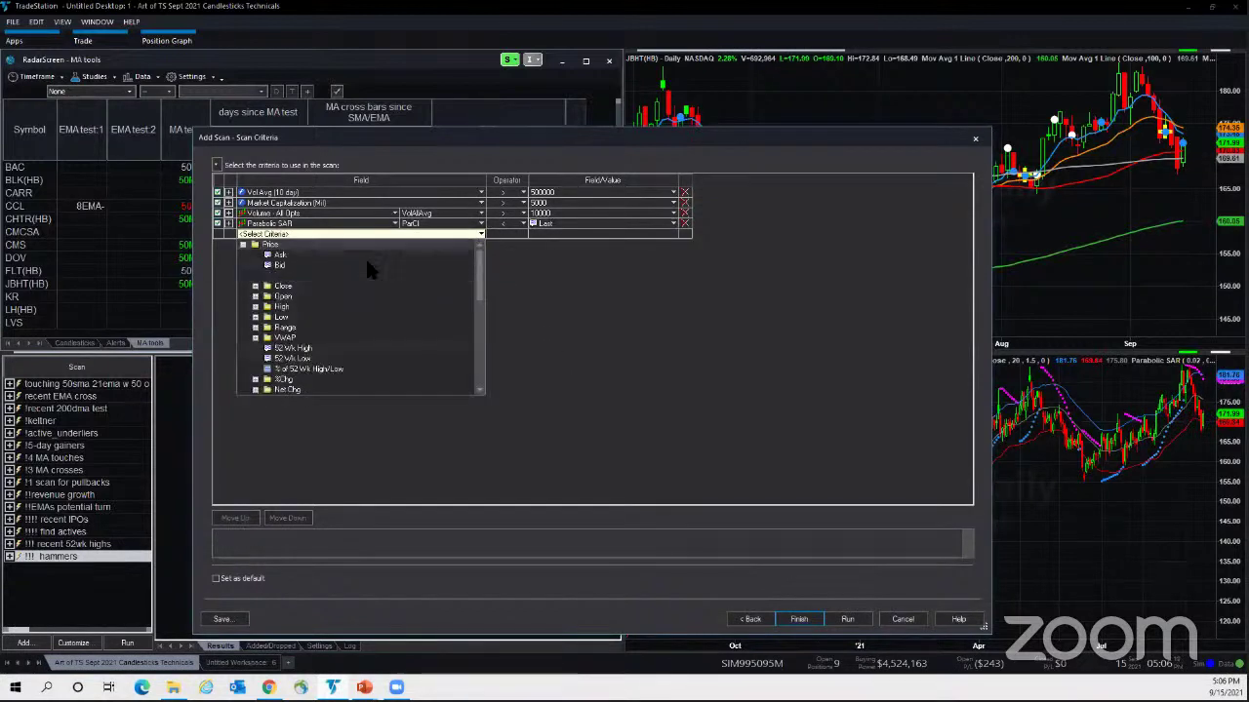
pyautogui.click(244, 246)
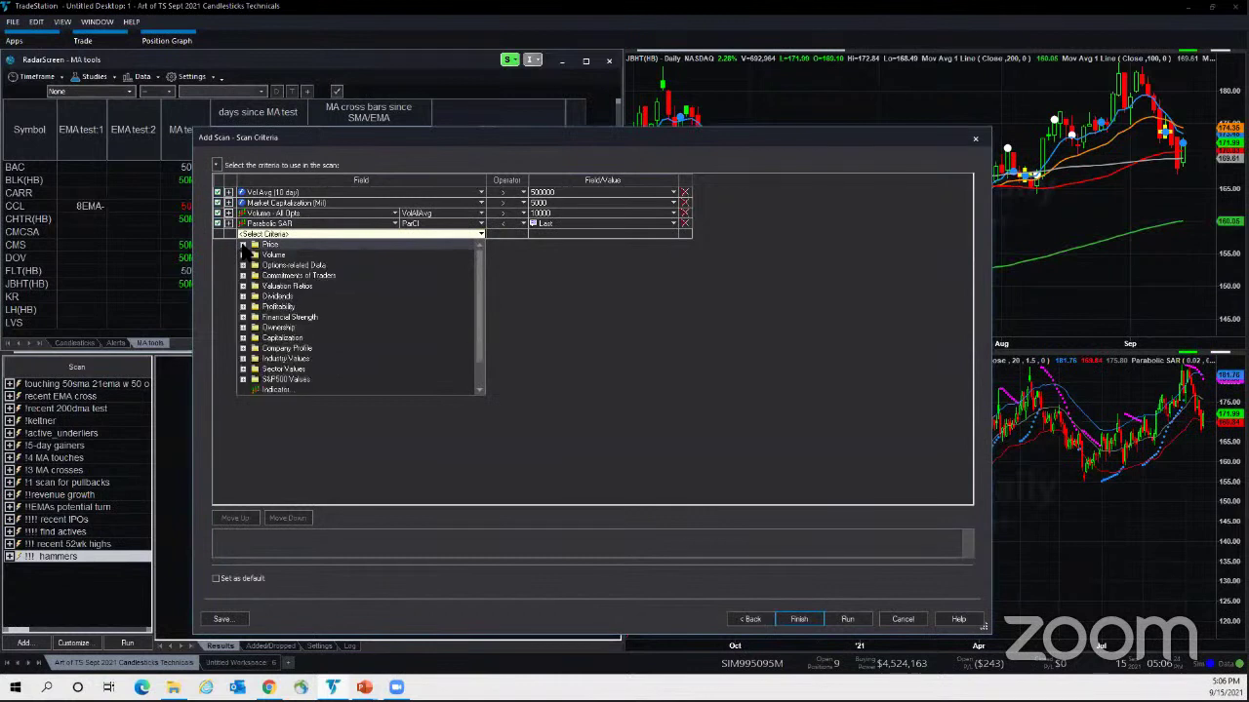
pyautogui.click(293, 390)
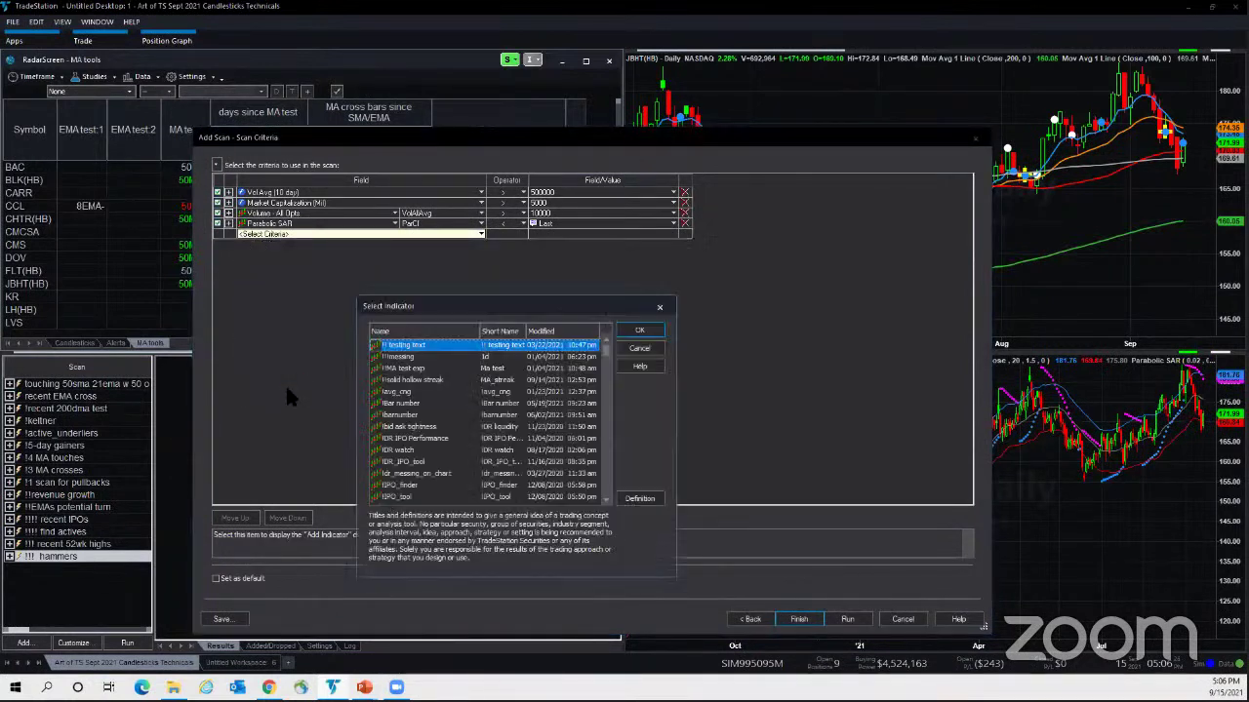
pyautogui.click(508, 463)
pyautogui.press('m')
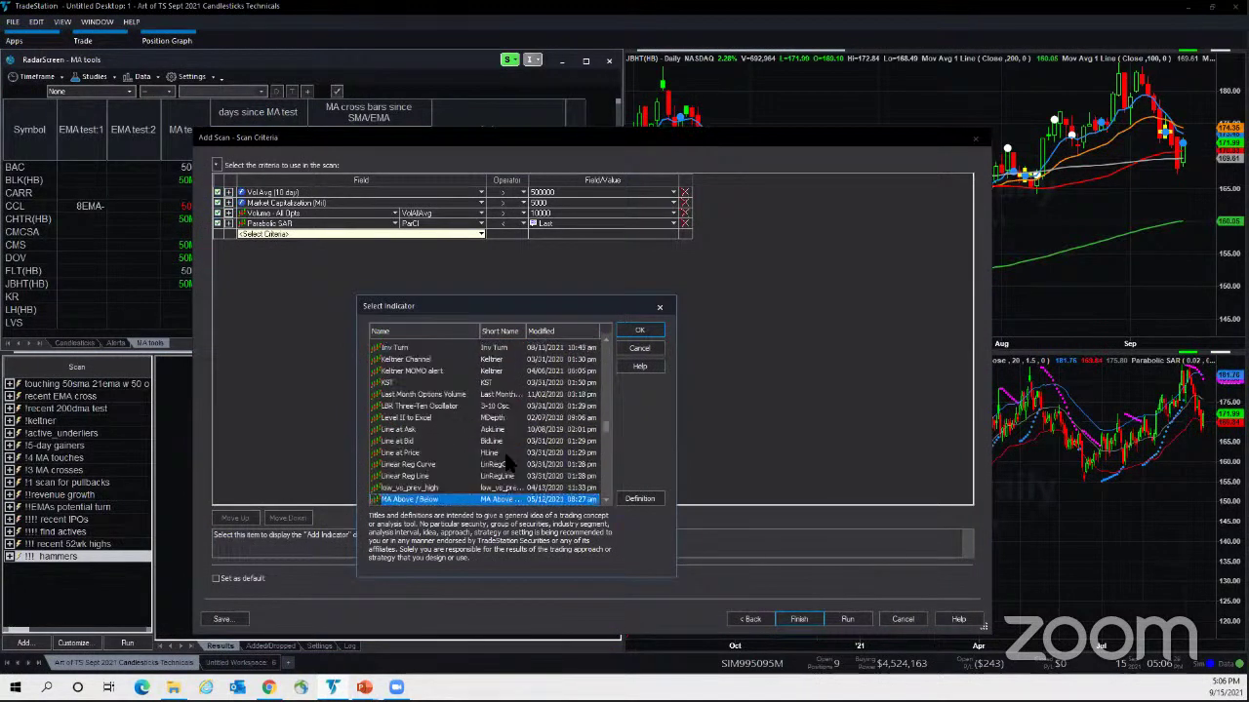
pyautogui.scroll(-3, 506, 463)
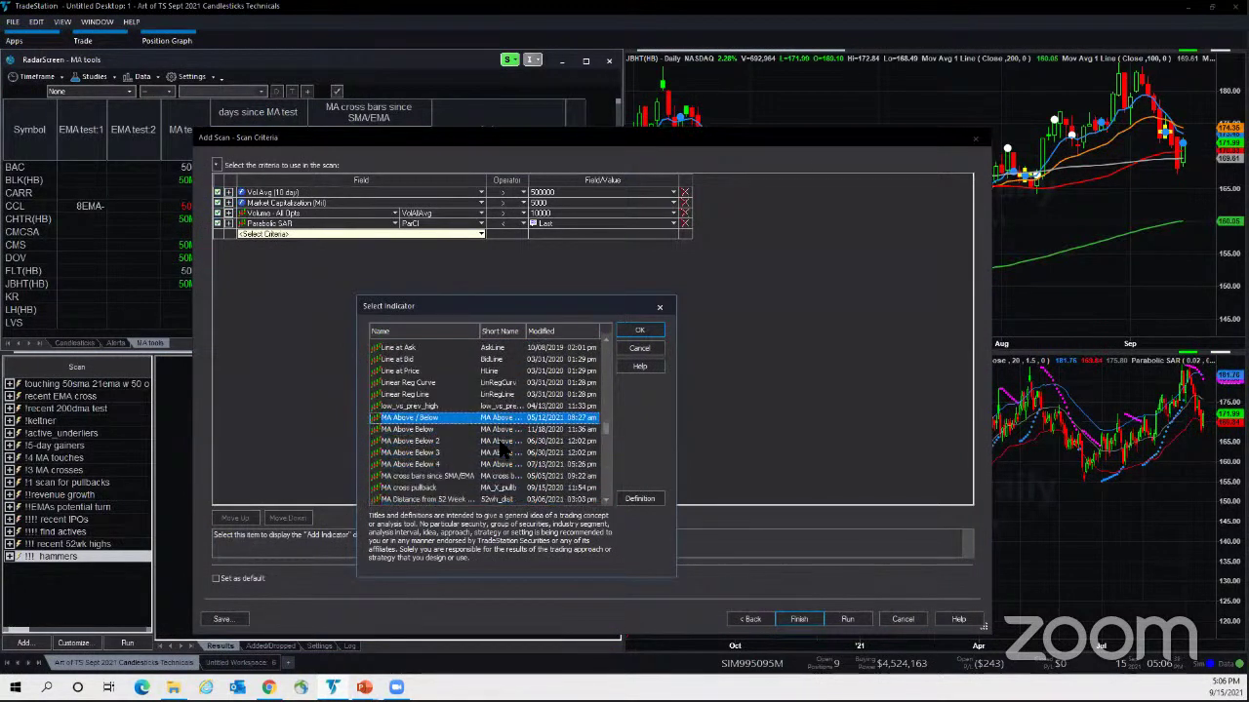
pyautogui.click(446, 476)
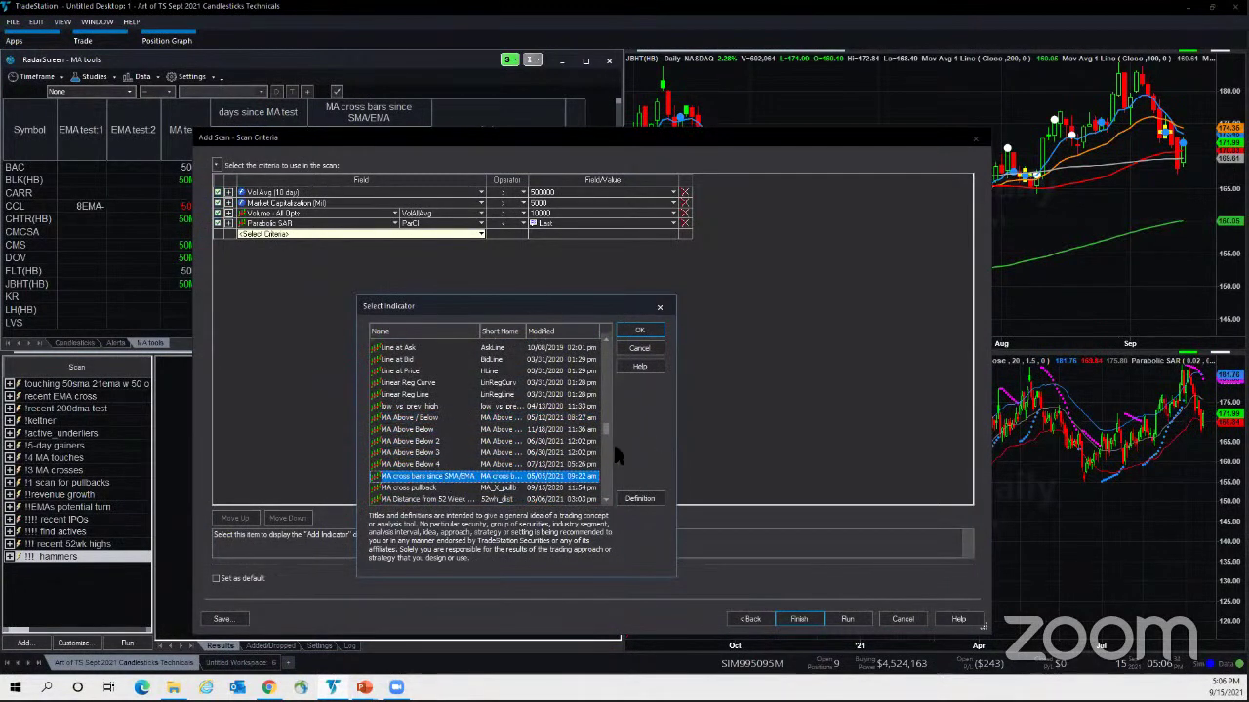
pyautogui.click(642, 332)
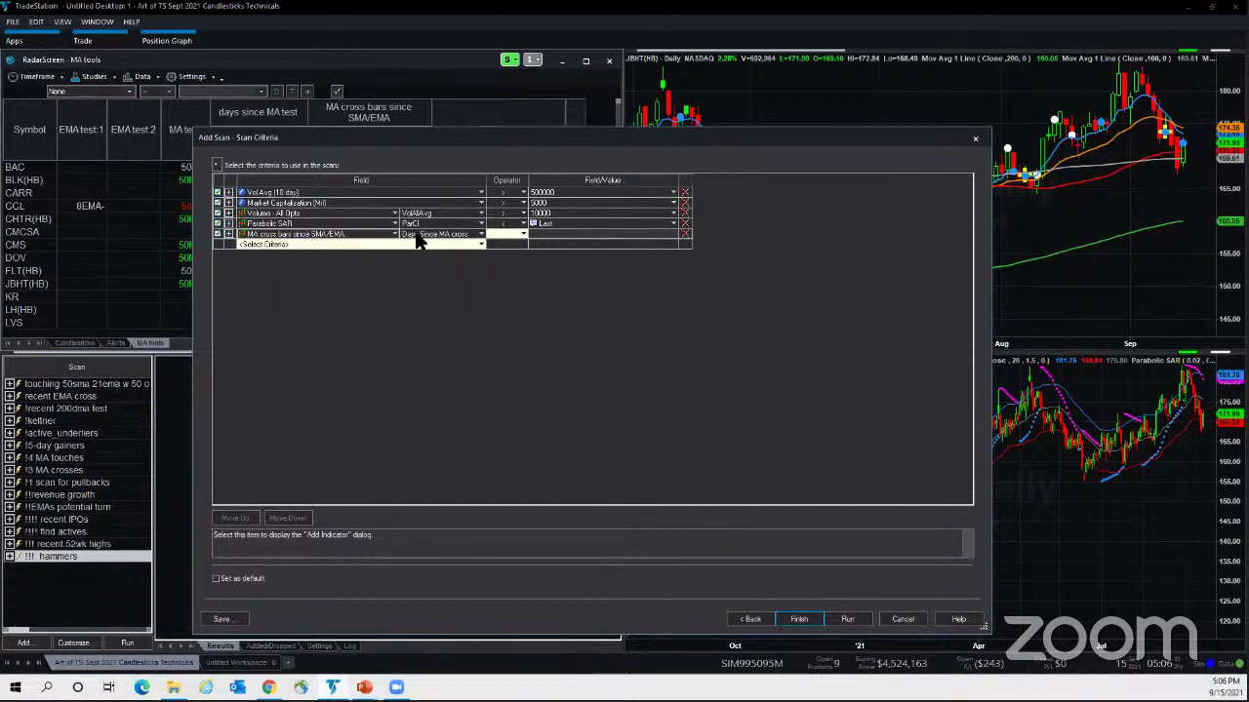
# - Require the criterion's Days Since MA cross to be < -5
pyautogui.click(523, 236)
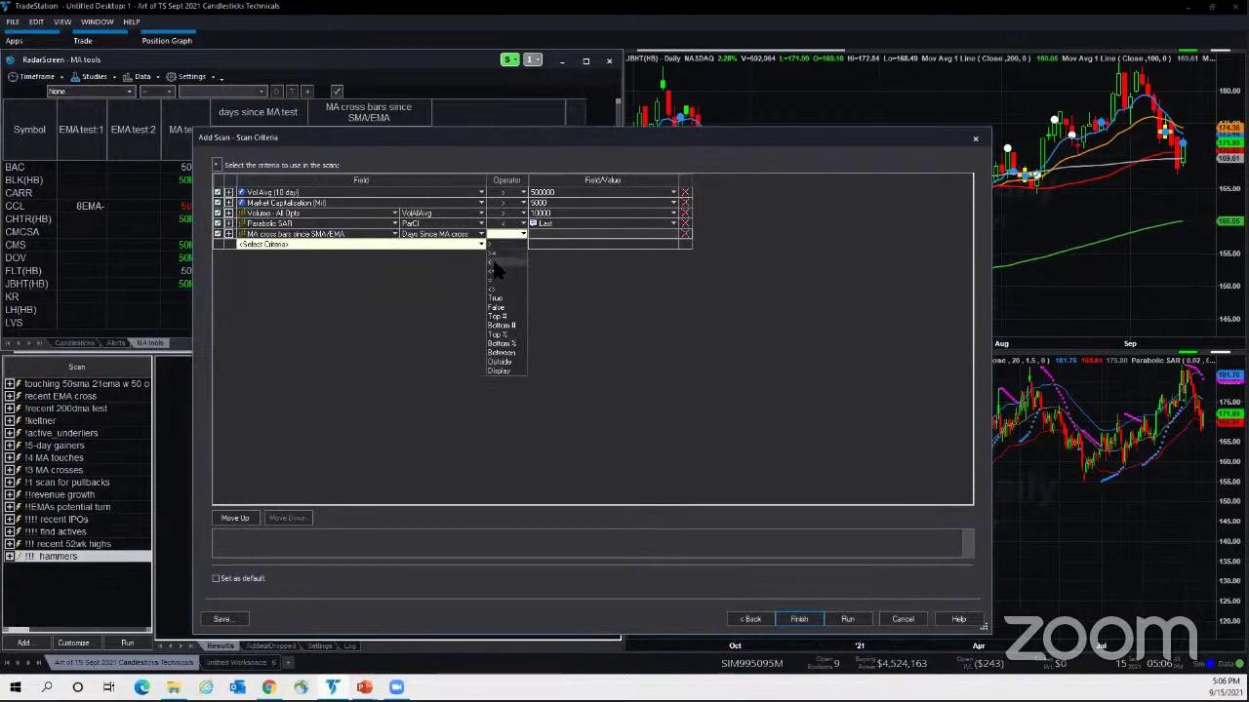
pyautogui.click(496, 269)
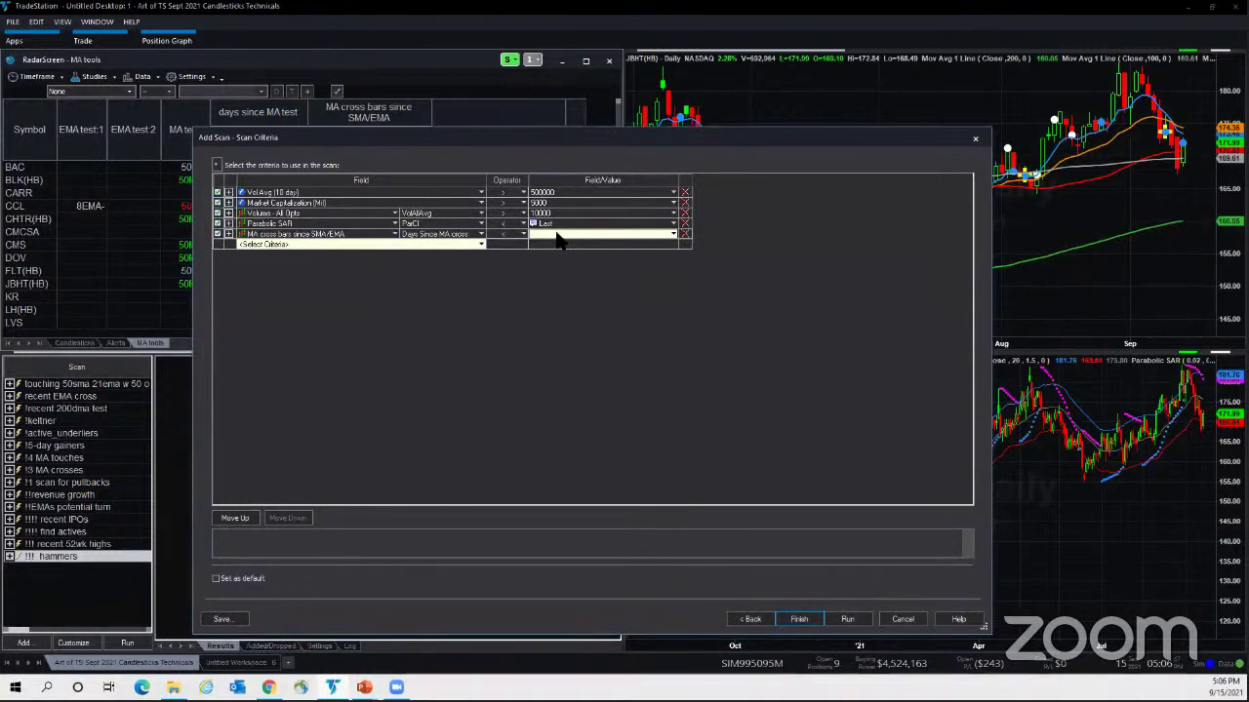
pyautogui.click(560, 236)
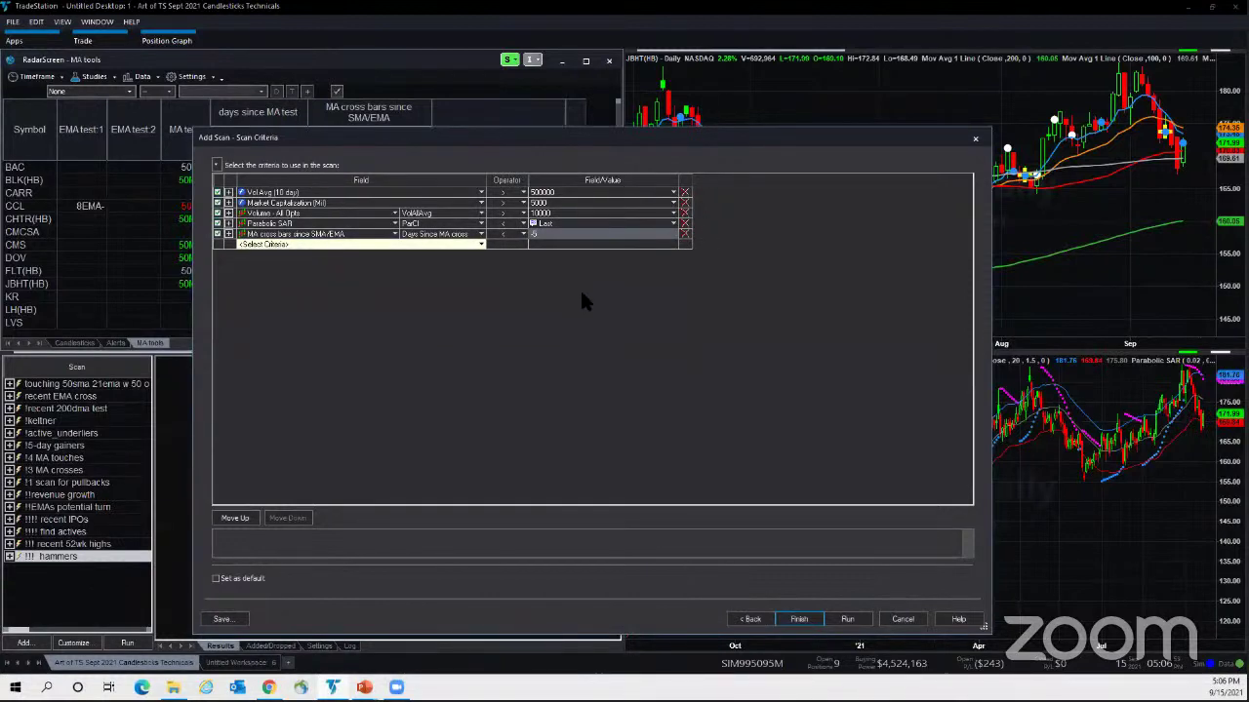
pyautogui.click(490, 310)
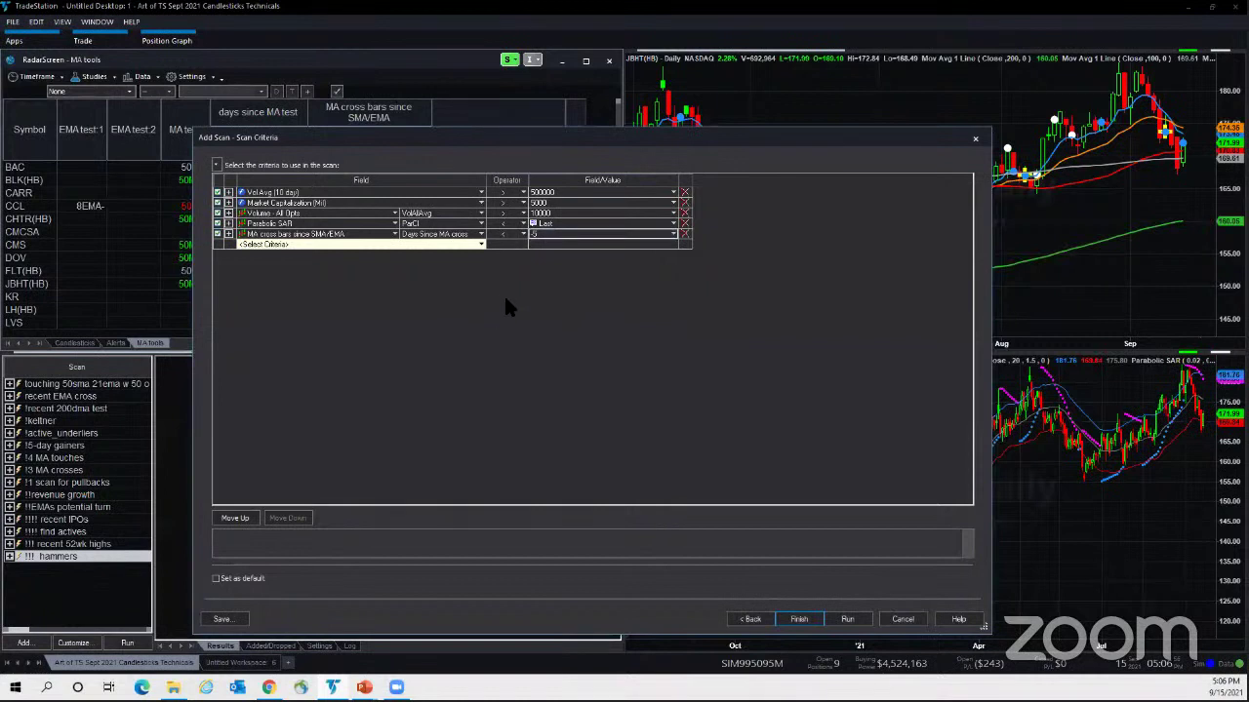
# - Check the MA lengths and types used by the MA cross criterion, and run the scan
pyautogui.click(228, 236)
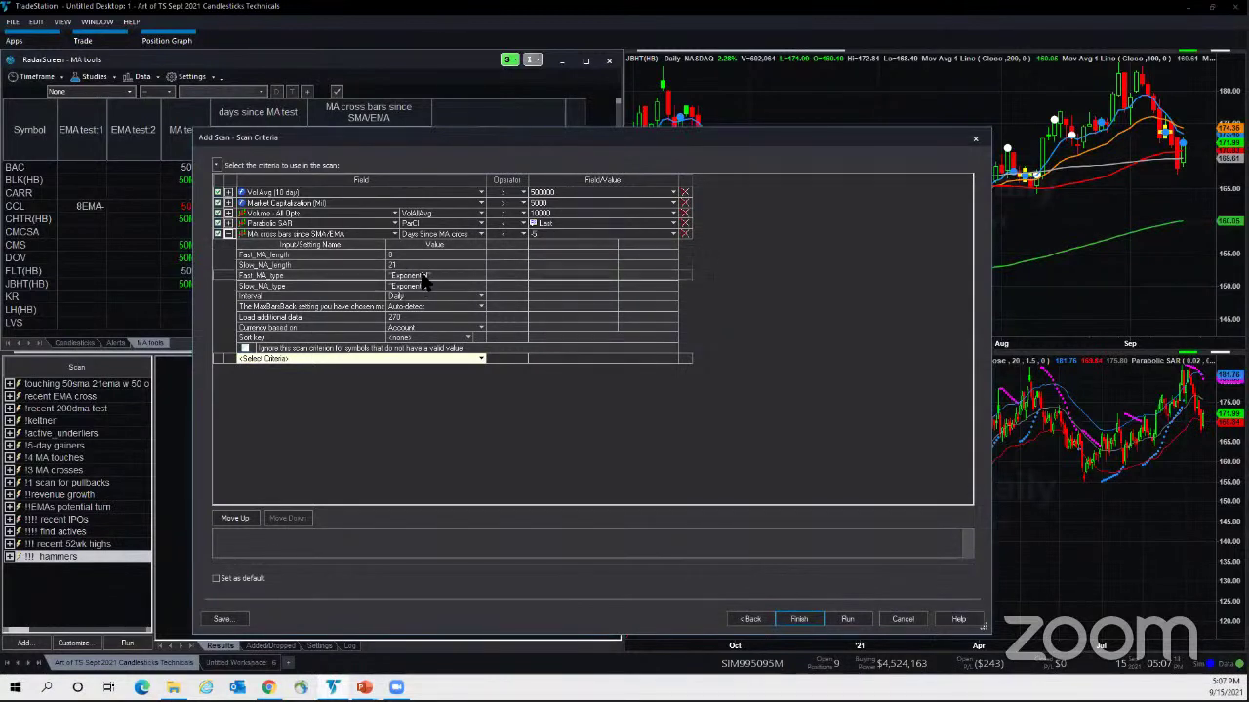
pyautogui.click(229, 234)
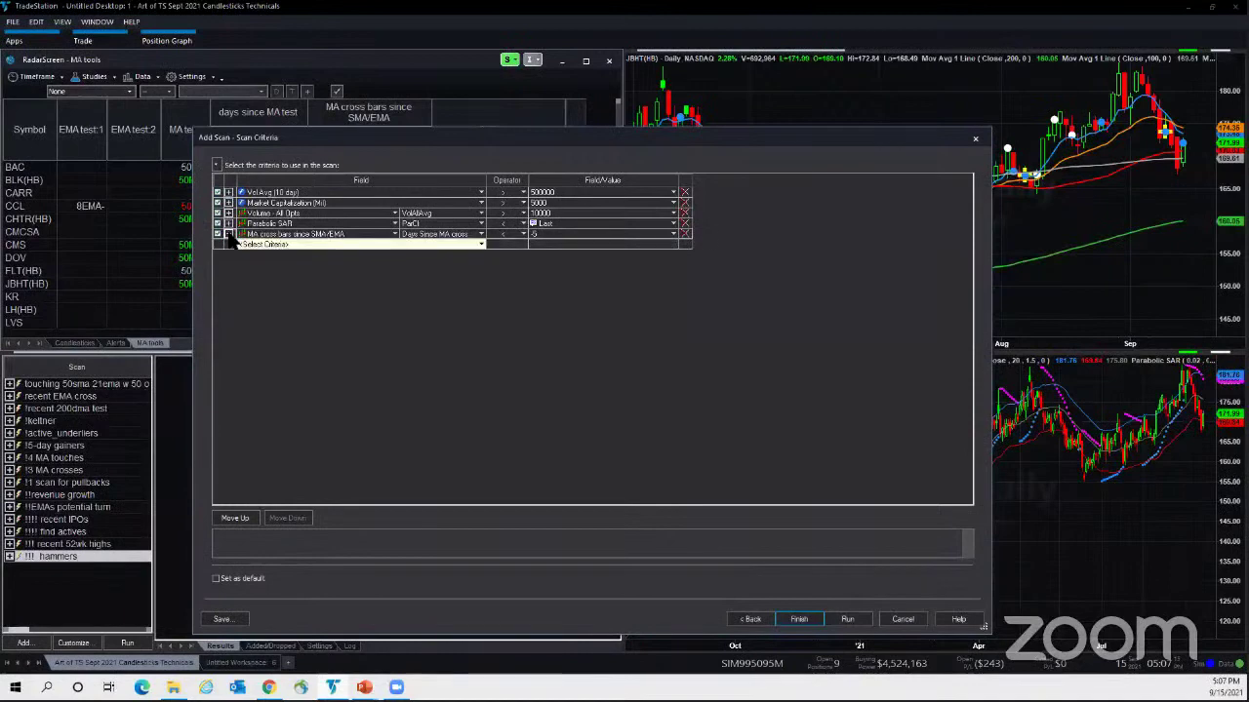
pyautogui.click(847, 619)
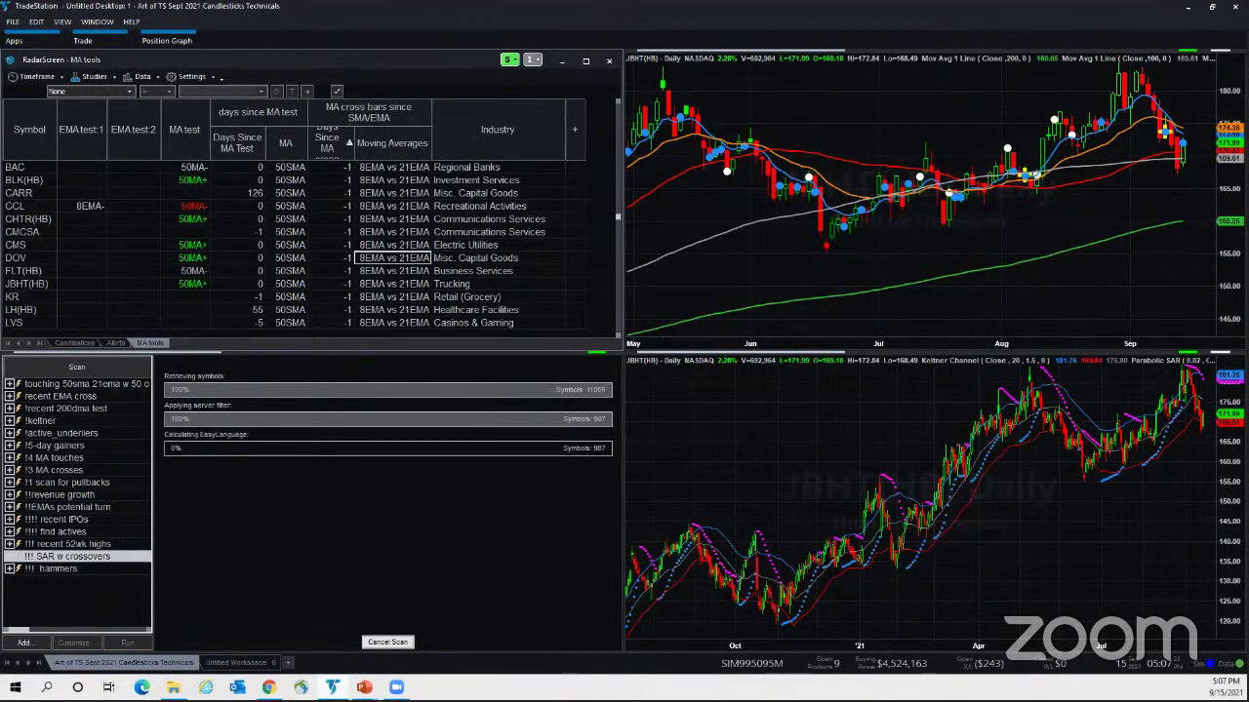
# - Switch to the presentation, go through the Advanced Alerts and Custom Moving Average Tools slides, and return to TradeStation
pyautogui.hotkey('alt', 'Tab')
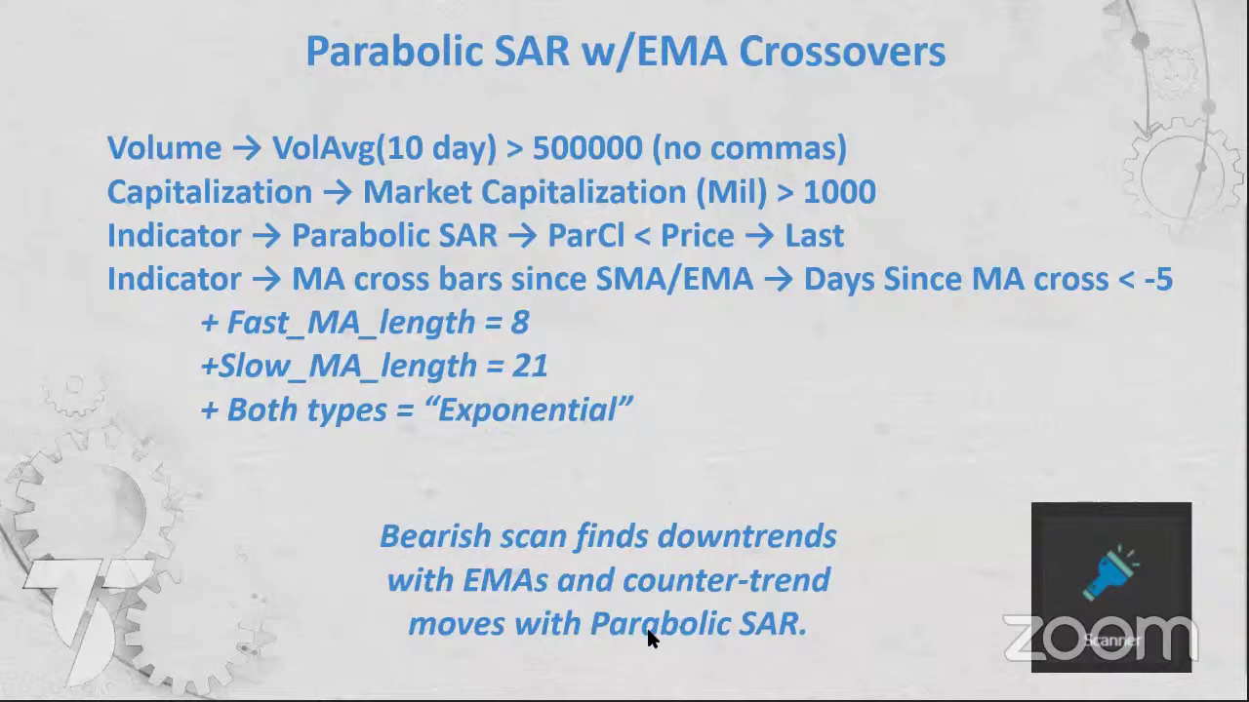
pyautogui.click(864, 532)
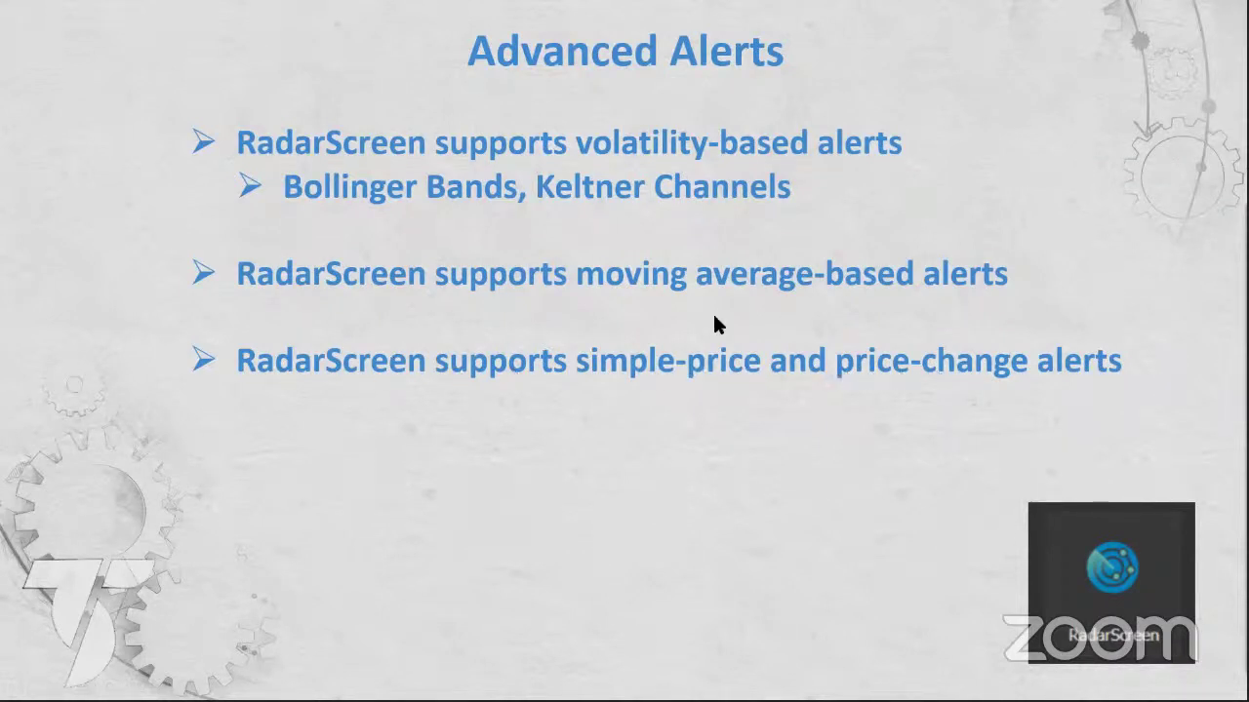
pyautogui.click(829, 524)
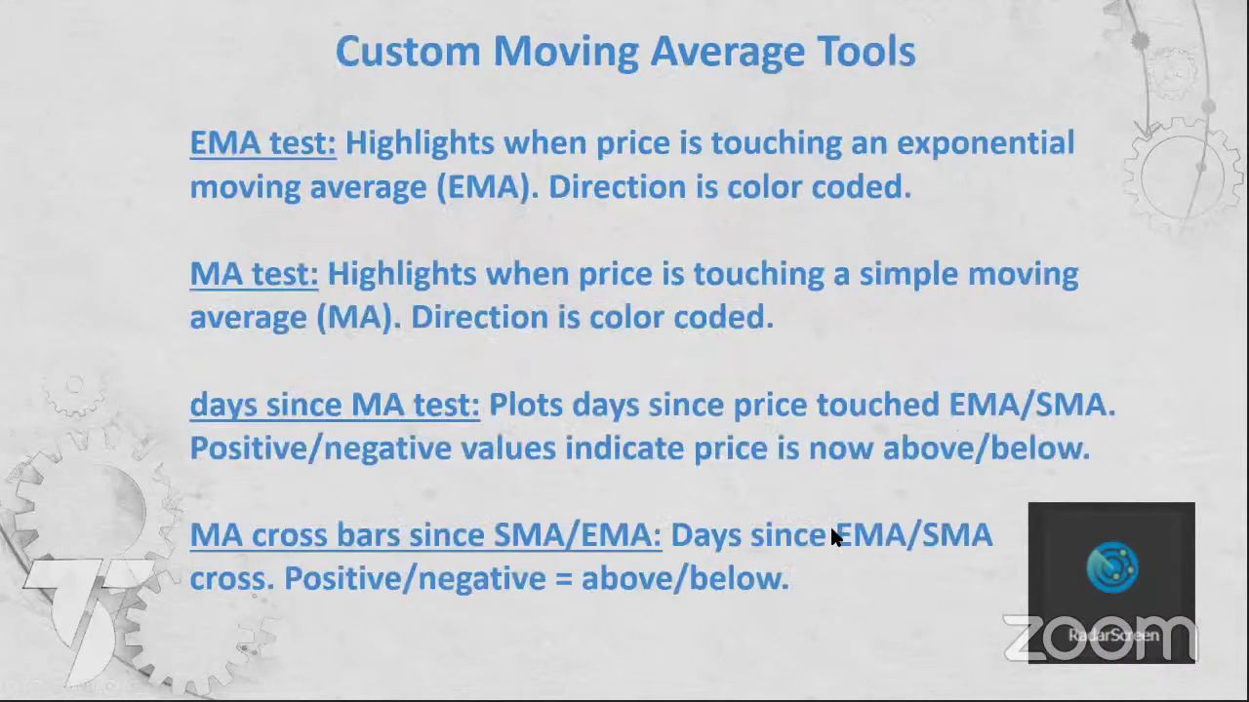
pyautogui.hotkey('alt', 'Tab')
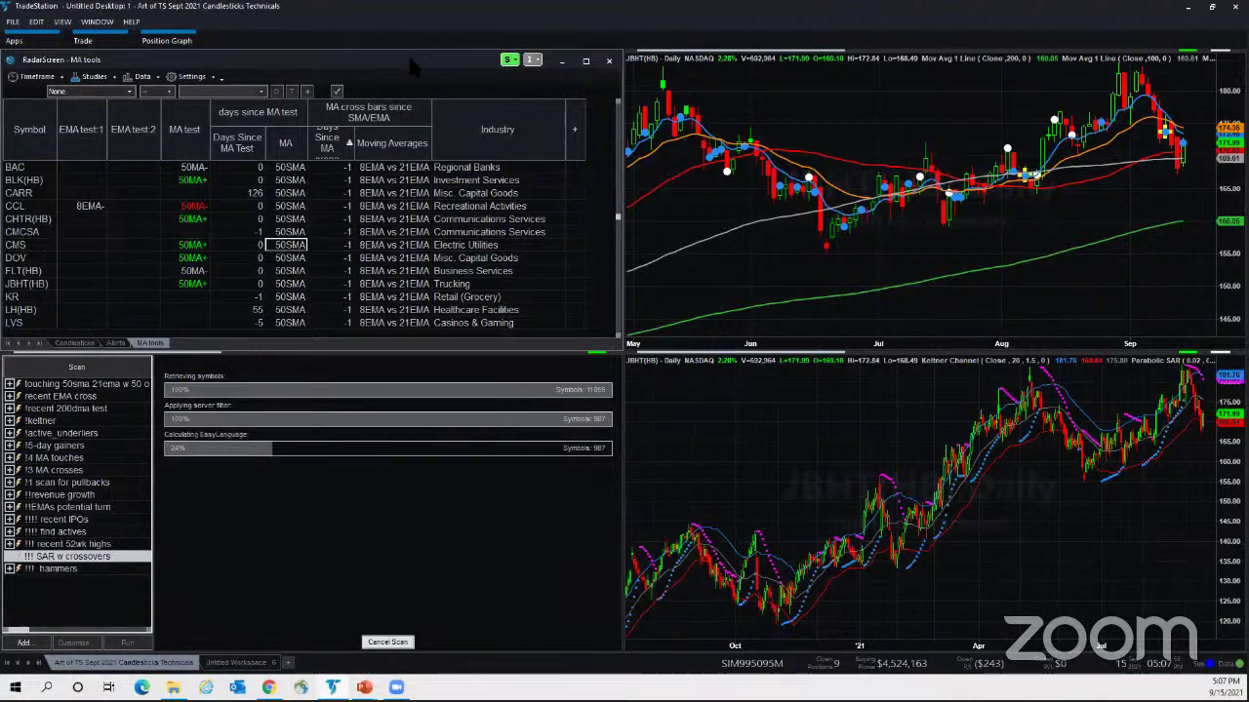
# - Show the RadarScreen's Candlesticks page and sort its symbols by BullKick, BearKick, Outside Bar and finally Inside Bar
pyautogui.click(76, 344)
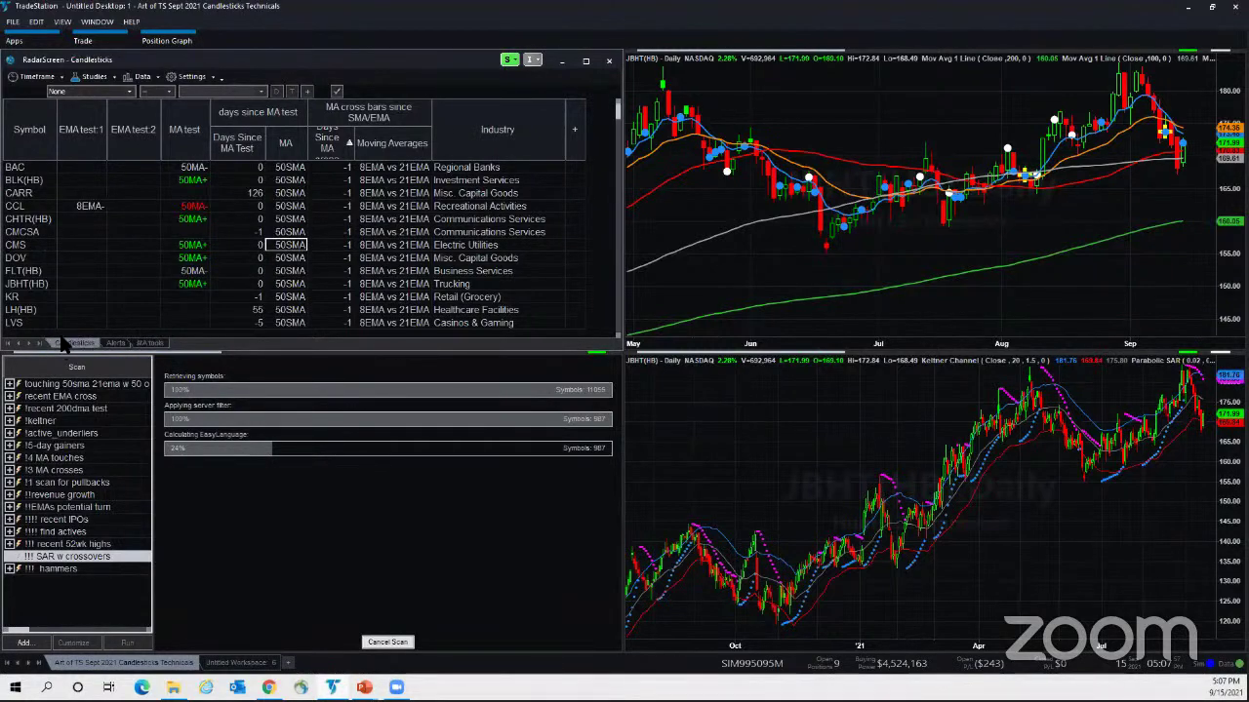
pyautogui.click(115, 343)
pyautogui.click(149, 344)
pyautogui.click(97, 344)
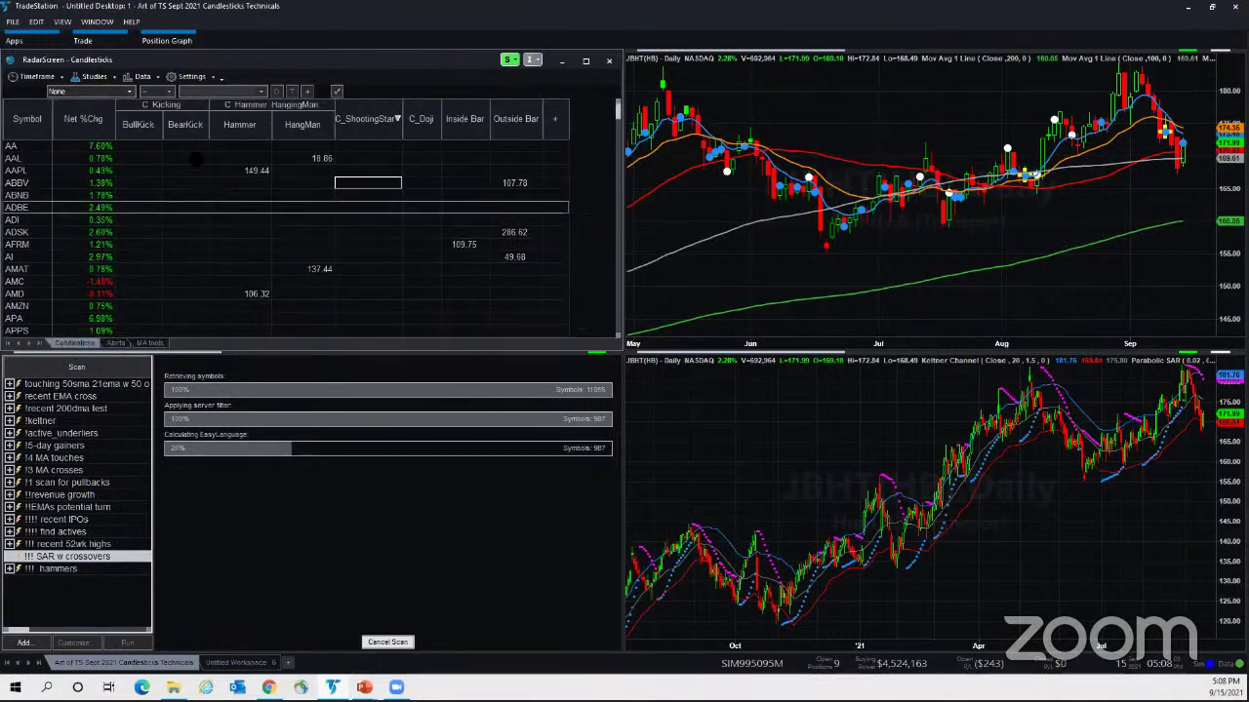
pyautogui.click(147, 125)
pyautogui.click(185, 124)
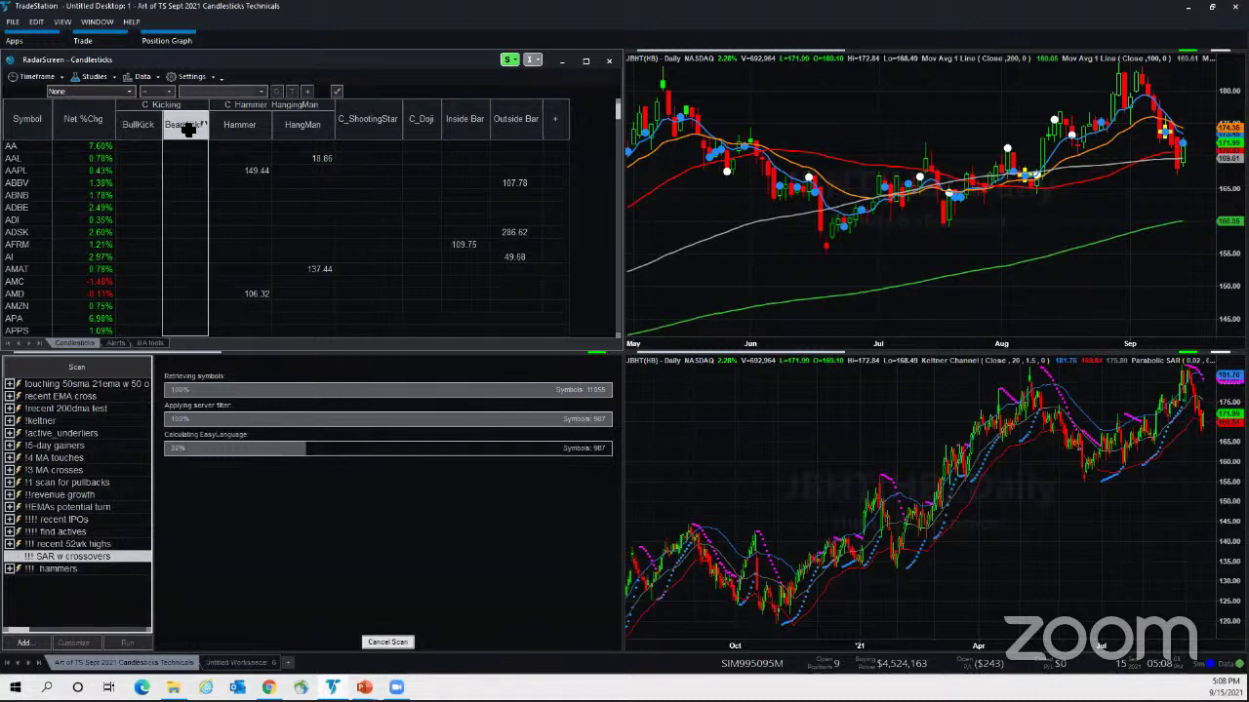
pyautogui.click(508, 124)
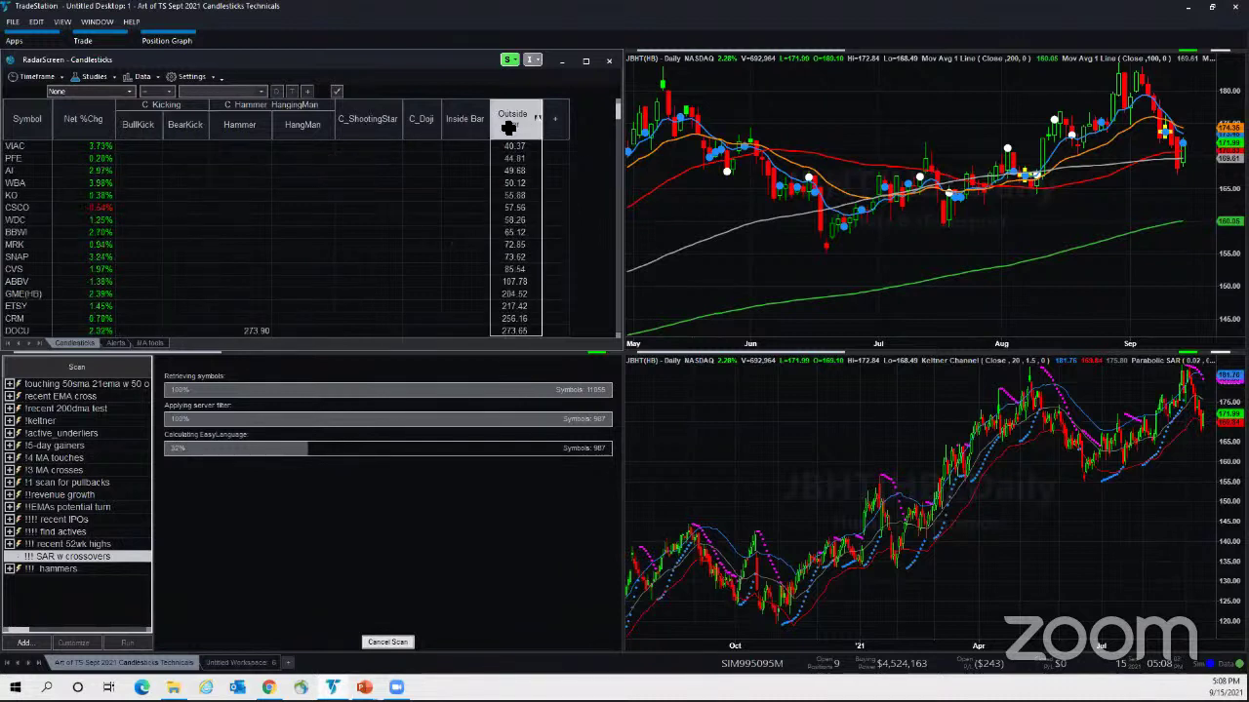
pyautogui.click(468, 122)
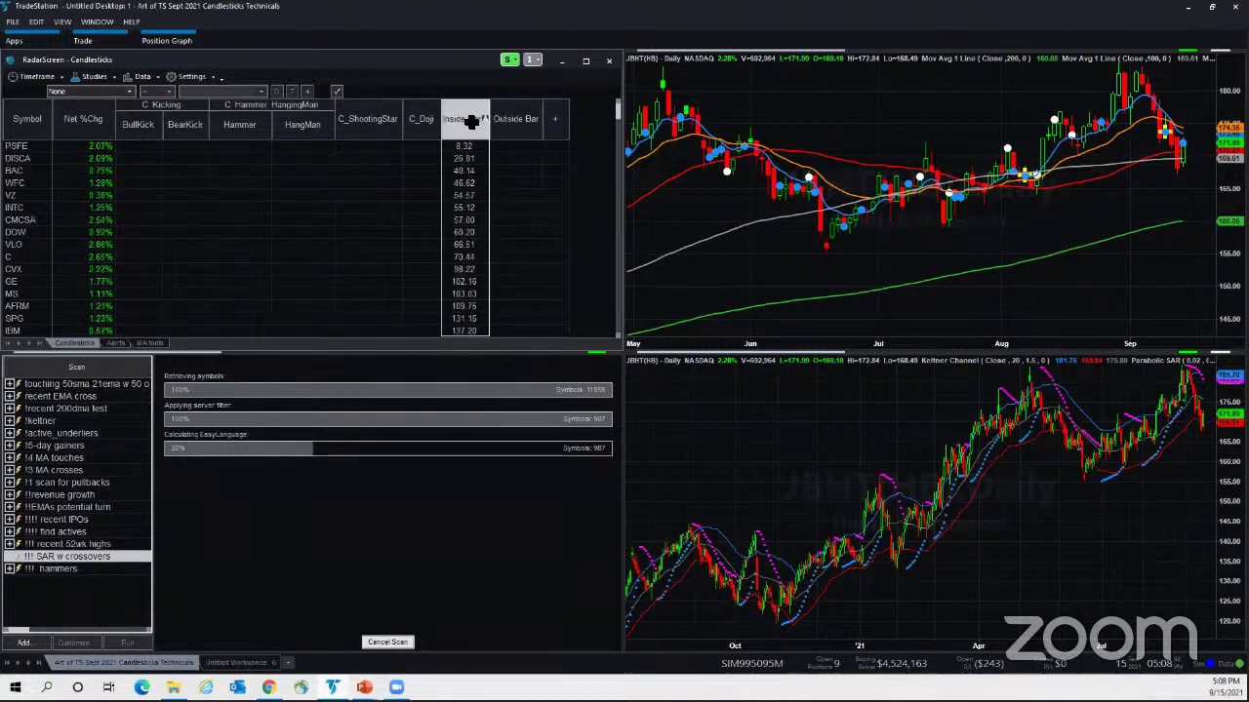
# - Show the RadarScreen's Alerts page and load GOOGL into the linked charts
pyautogui.click(117, 344)
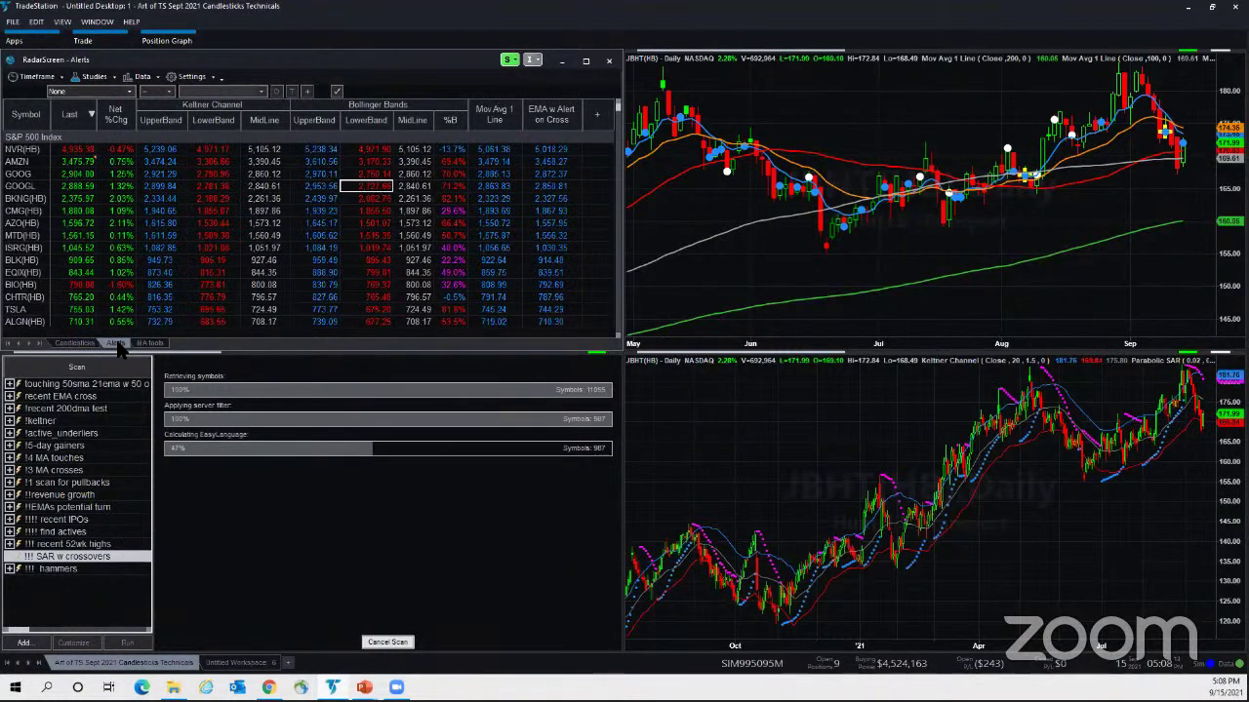
pyautogui.click(87, 116)
pyautogui.click(88, 198)
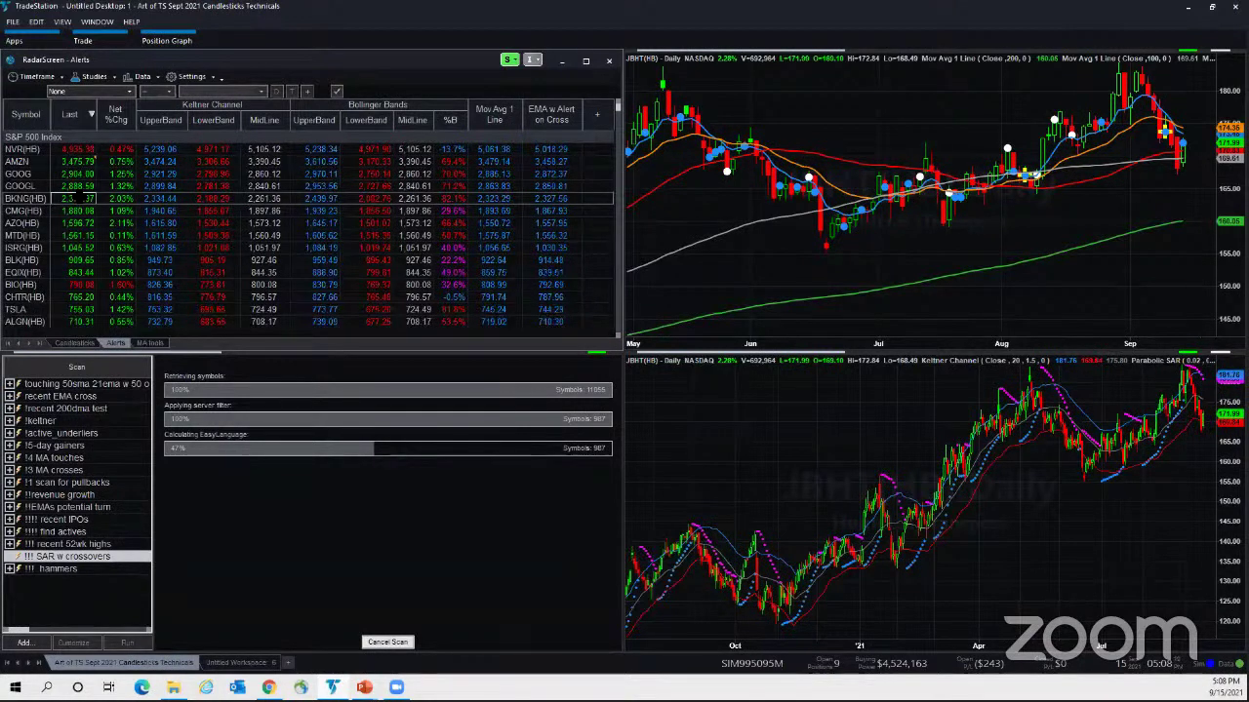
pyautogui.click(976, 216)
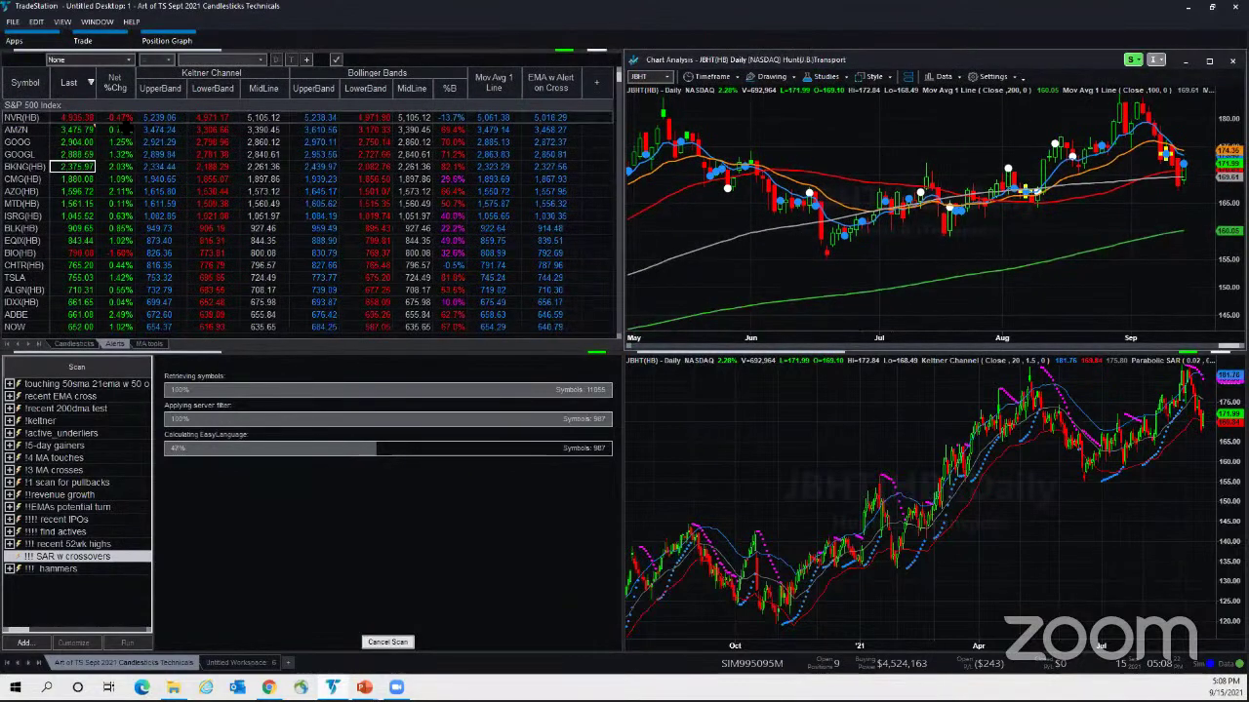
pyautogui.click(20, 155)
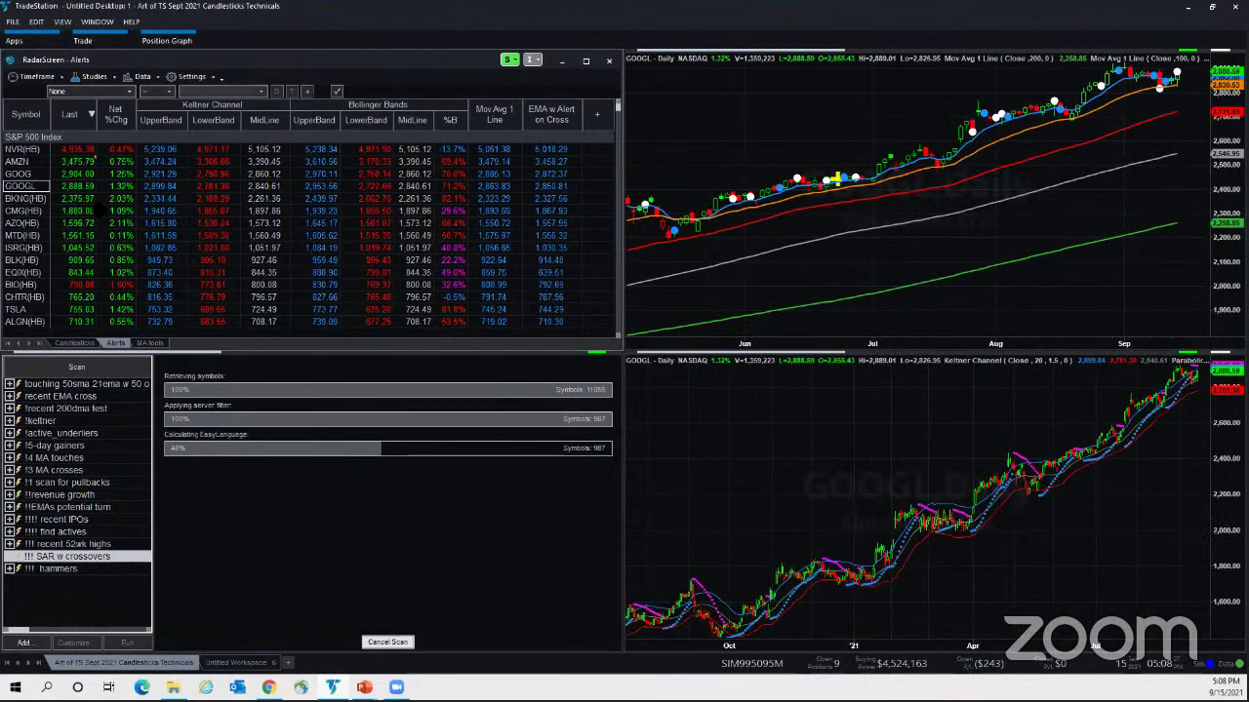
pyautogui.click(858, 102)
pyautogui.moveTo(863, 129)
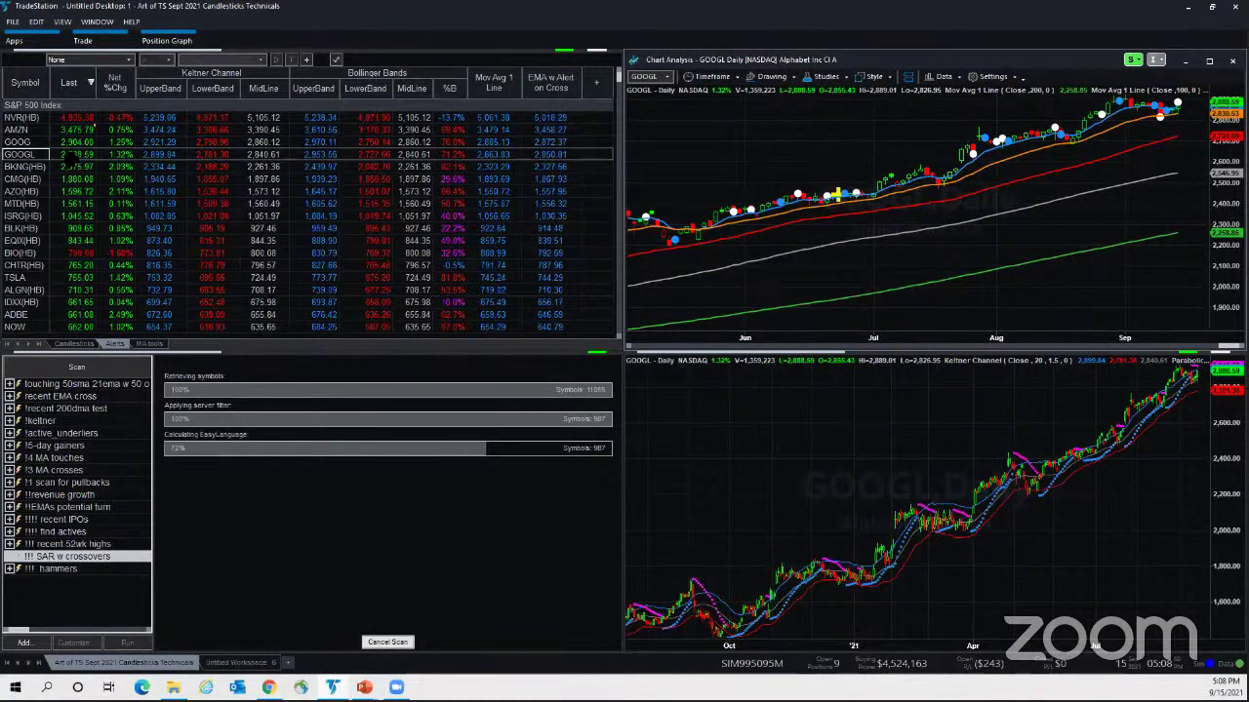
# - Set GOOGL's Last price LoAlert input to 2760 and enable its alert to trigger once
pyautogui.click(72, 156)
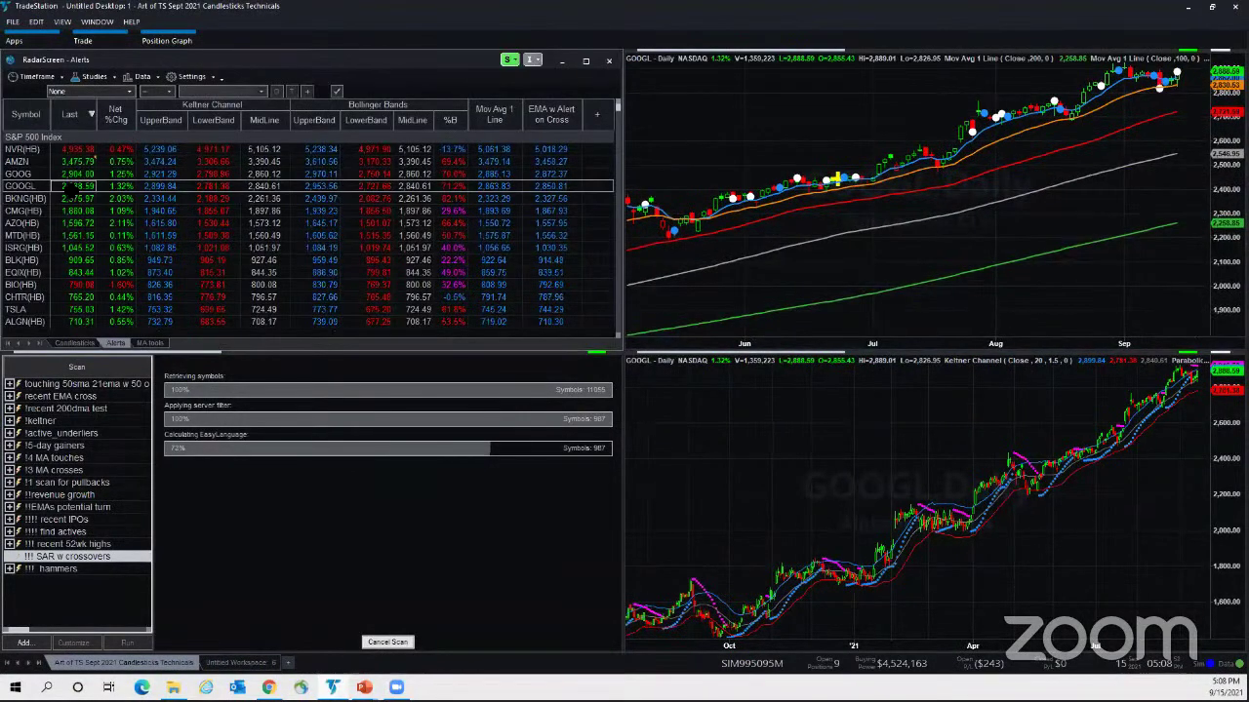
pyautogui.doubleClick(72, 186)
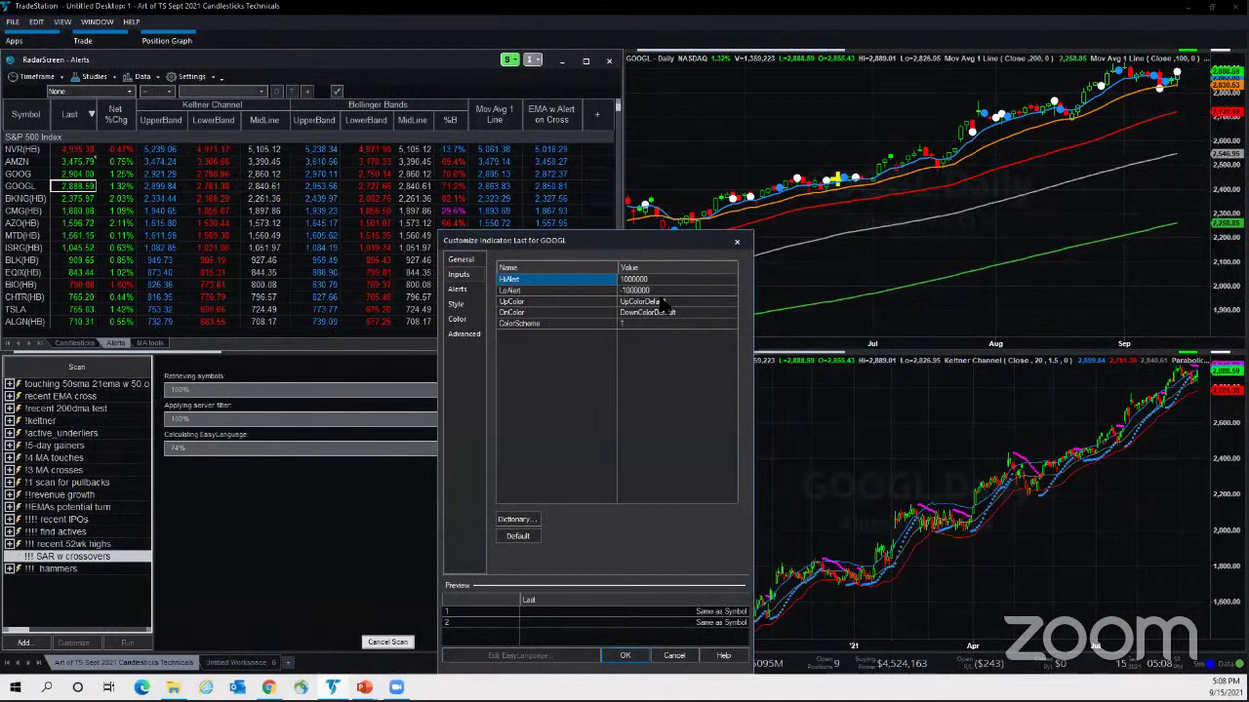
pyautogui.click(639, 291)
pyautogui.doubleClick(636, 291)
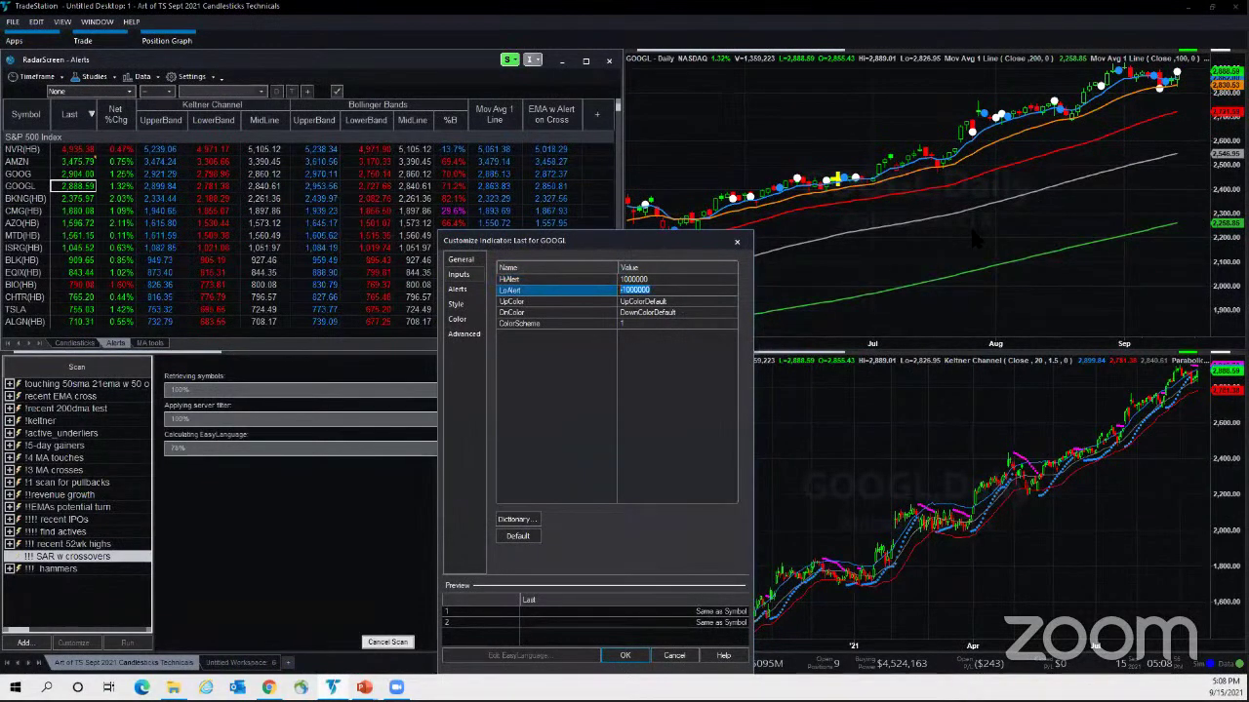
pyautogui.write('2760')
pyautogui.click(457, 290)
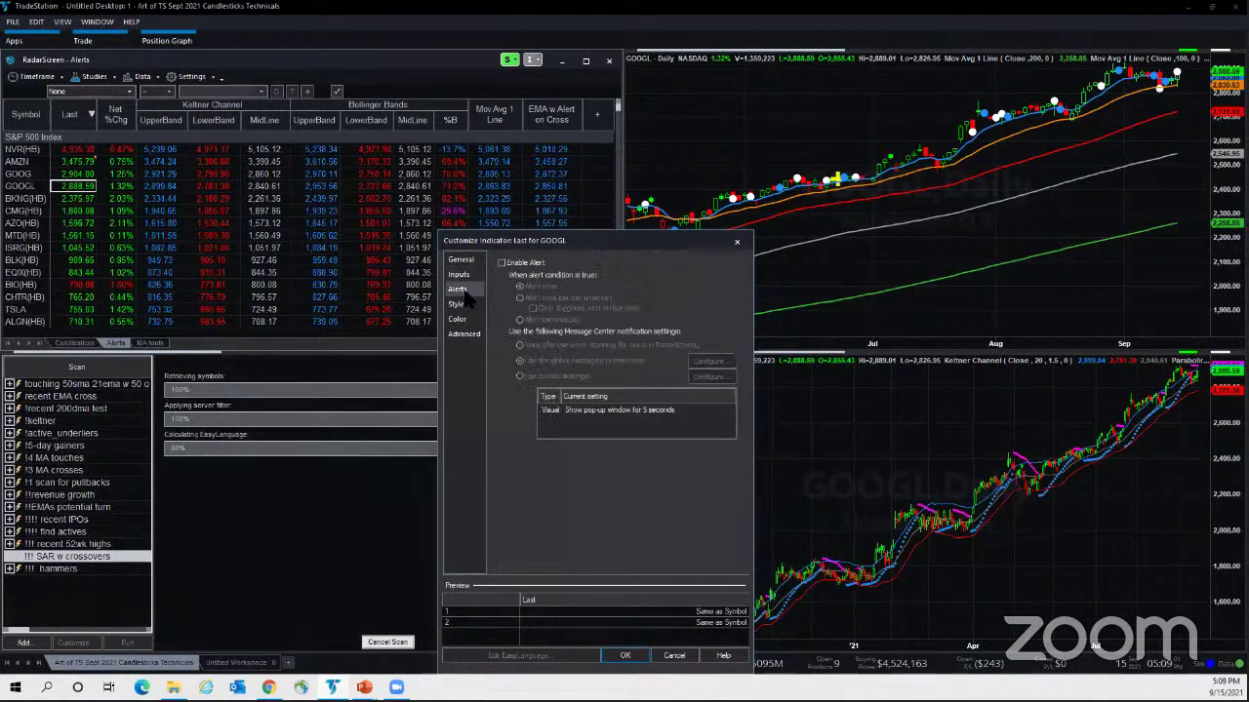
pyautogui.click(502, 264)
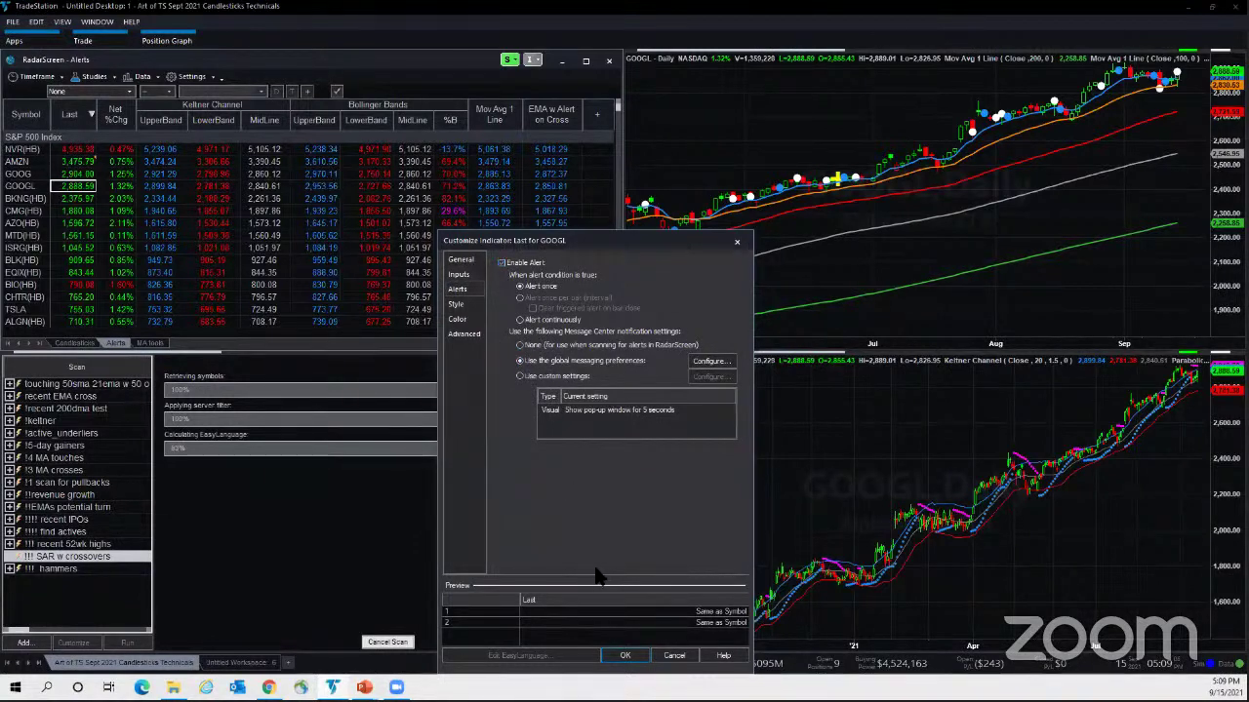
pyautogui.click(624, 655)
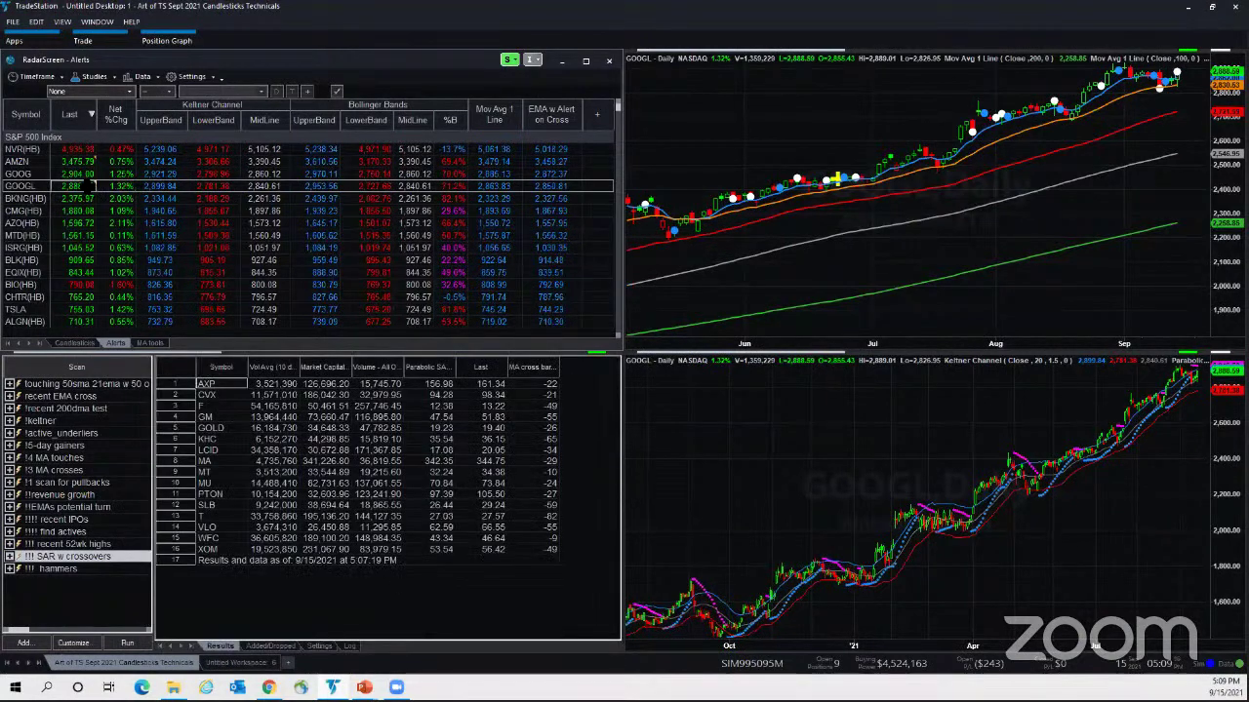
# - Open the Message Center, review the logged RadarScreen alerts, and close it
pyautogui.click(115, 21)
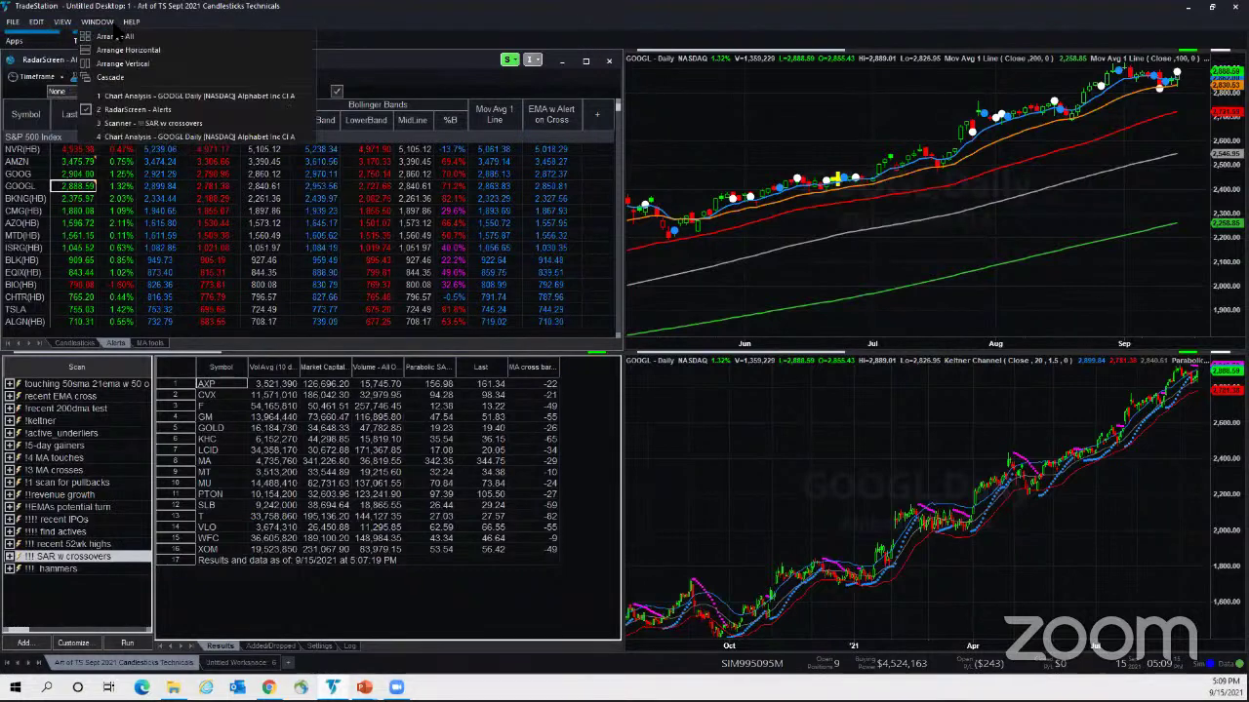
pyautogui.click(61, 22)
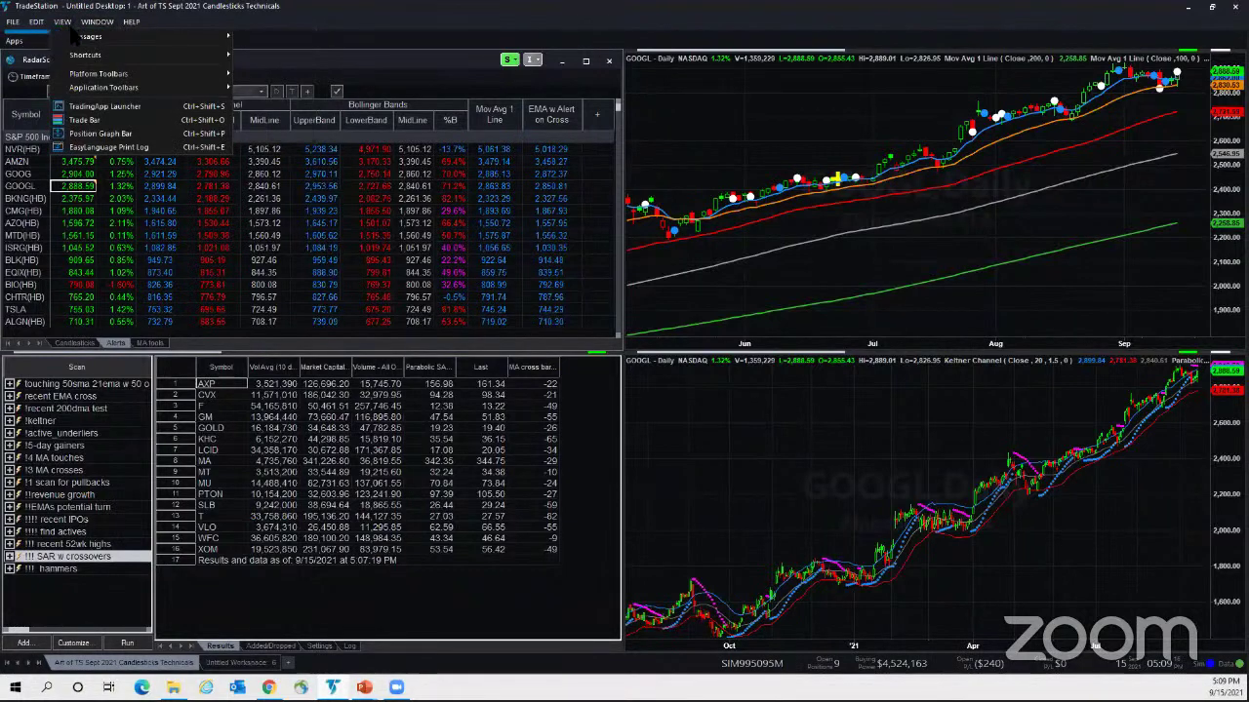
pyautogui.moveTo(146, 37)
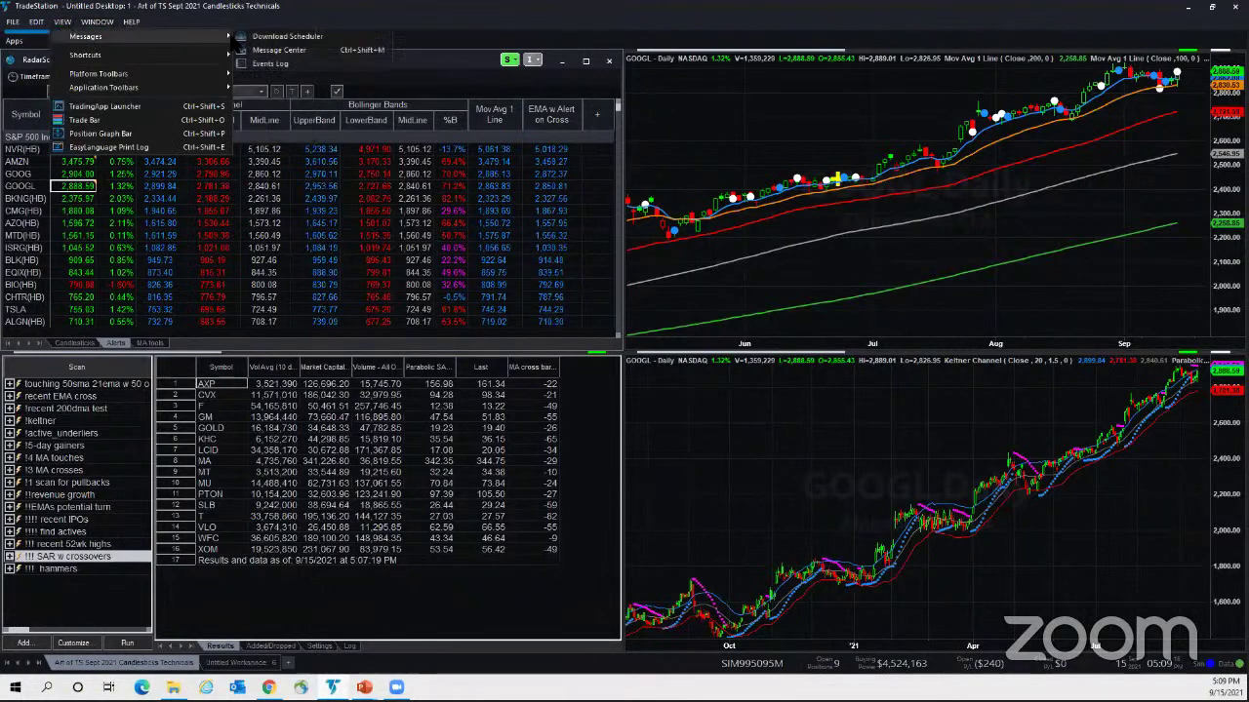
pyautogui.click(292, 51)
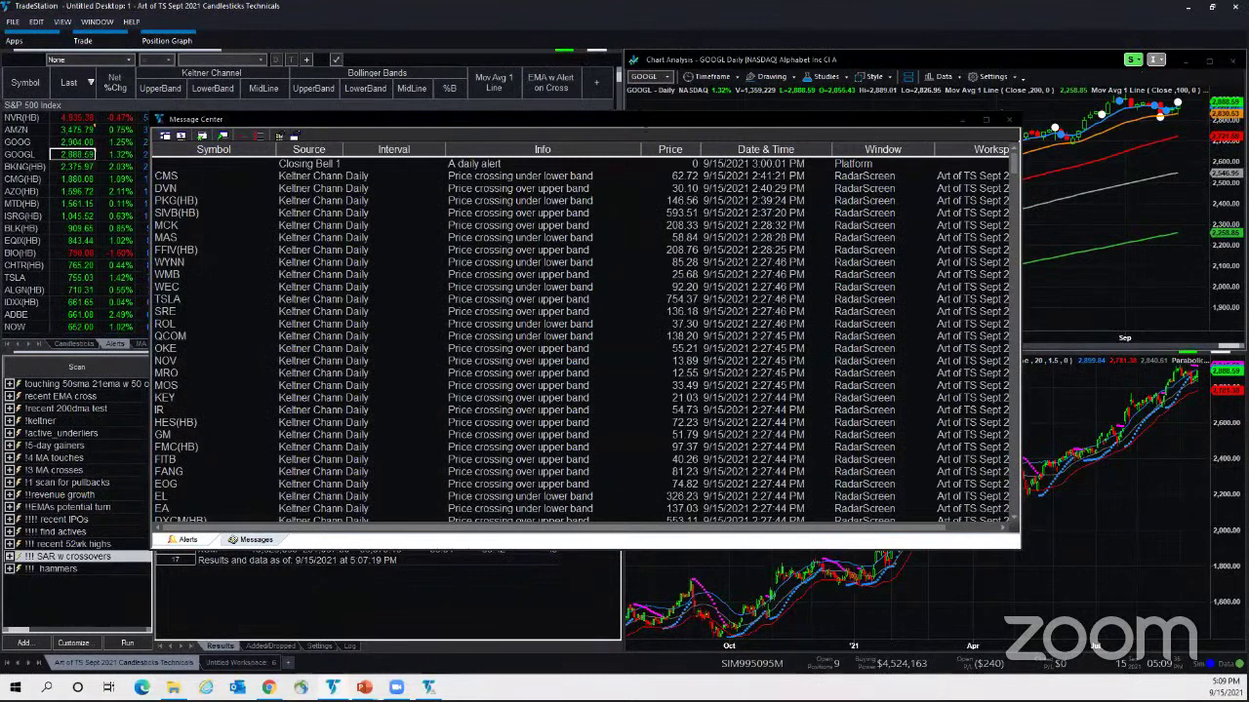
pyautogui.click(1009, 121)
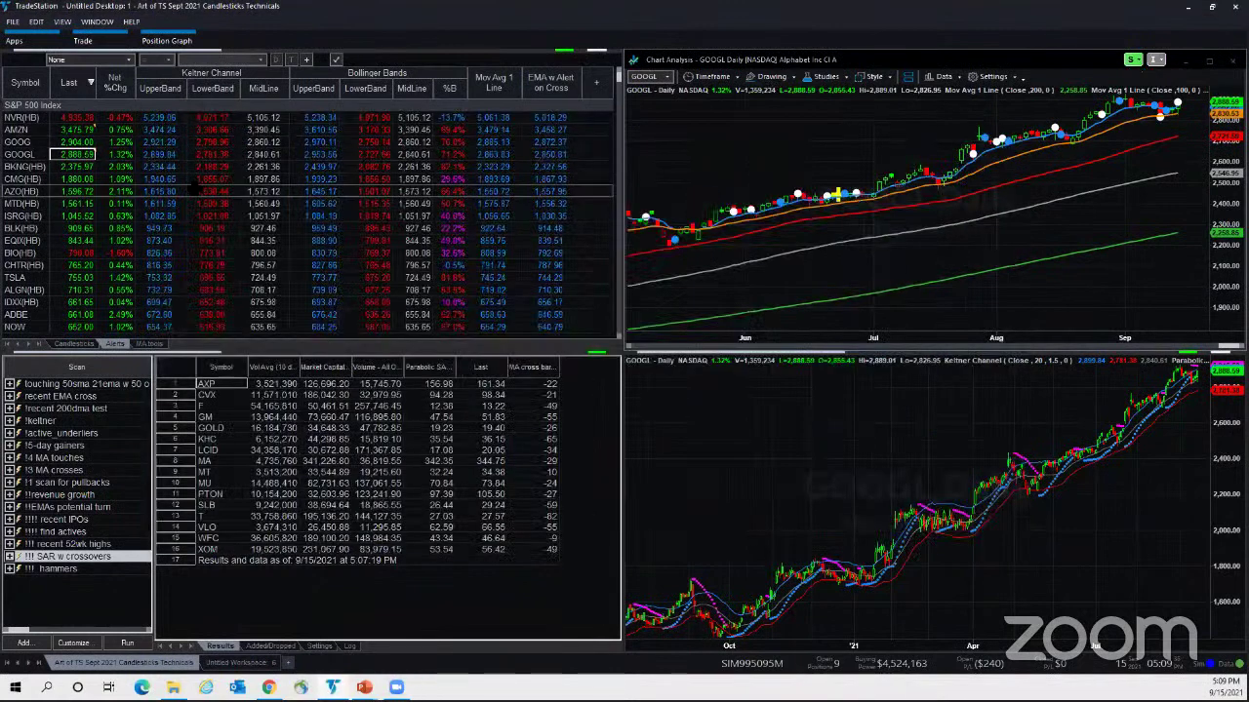
# - Enable an alert on BKNG's Net %Chg after reviewing its HiAlertPct and LoAlertPct inputs
pyautogui.click(115, 154)
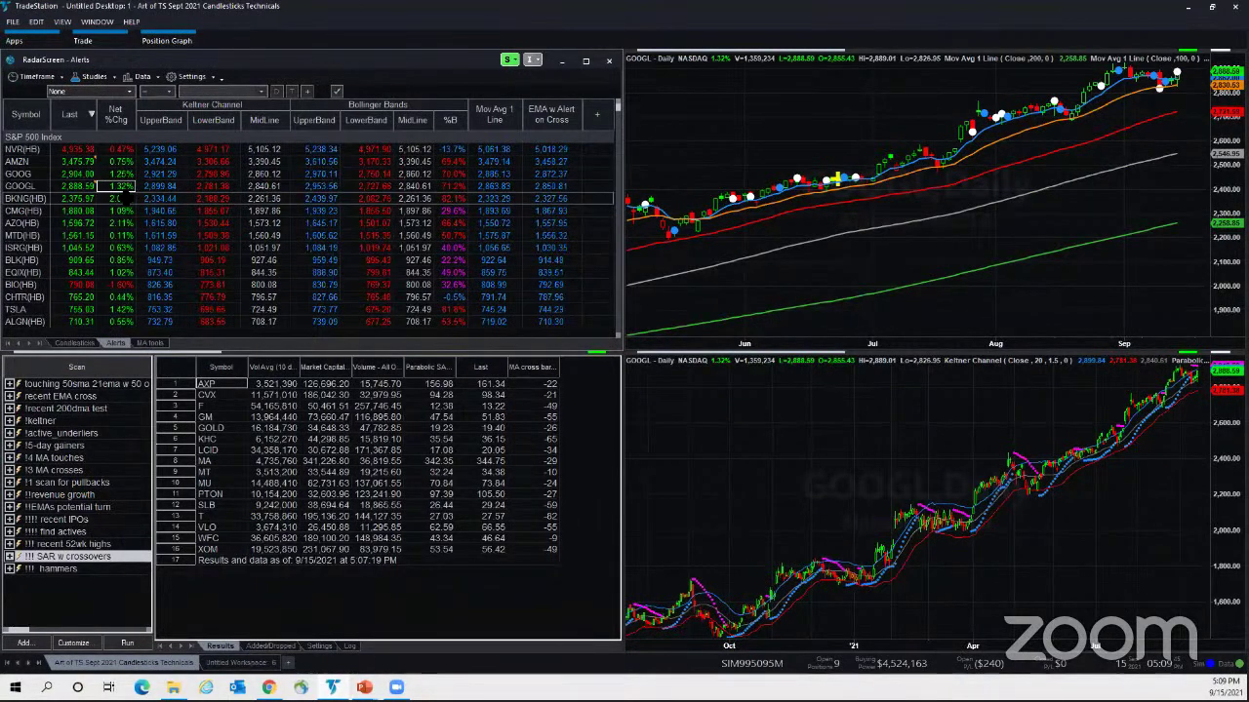
pyautogui.doubleClick(127, 198)
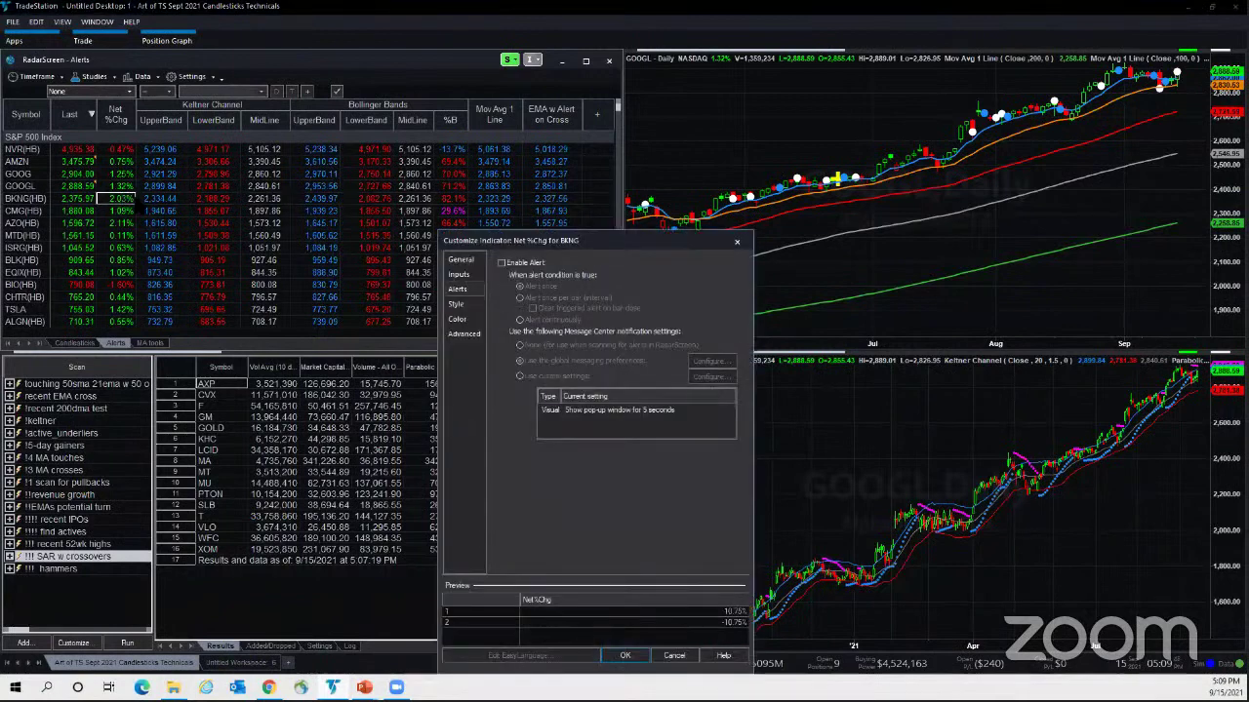
pyautogui.click(460, 277)
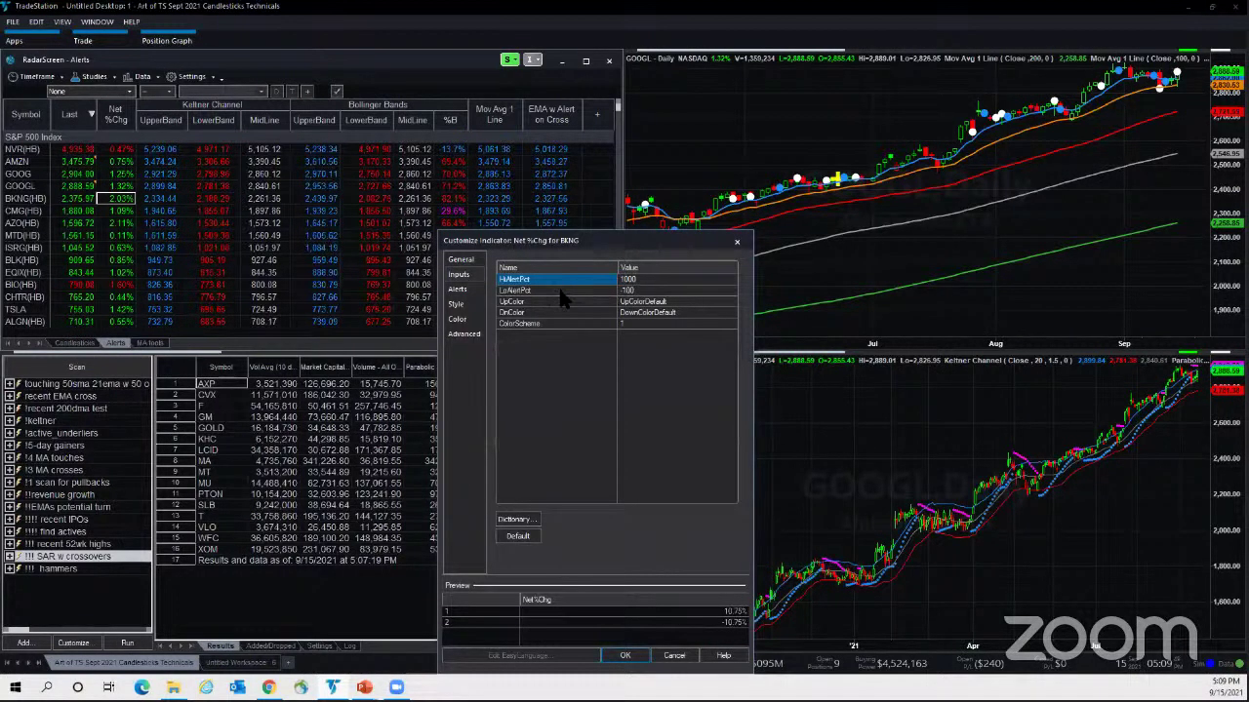
pyautogui.click(623, 291)
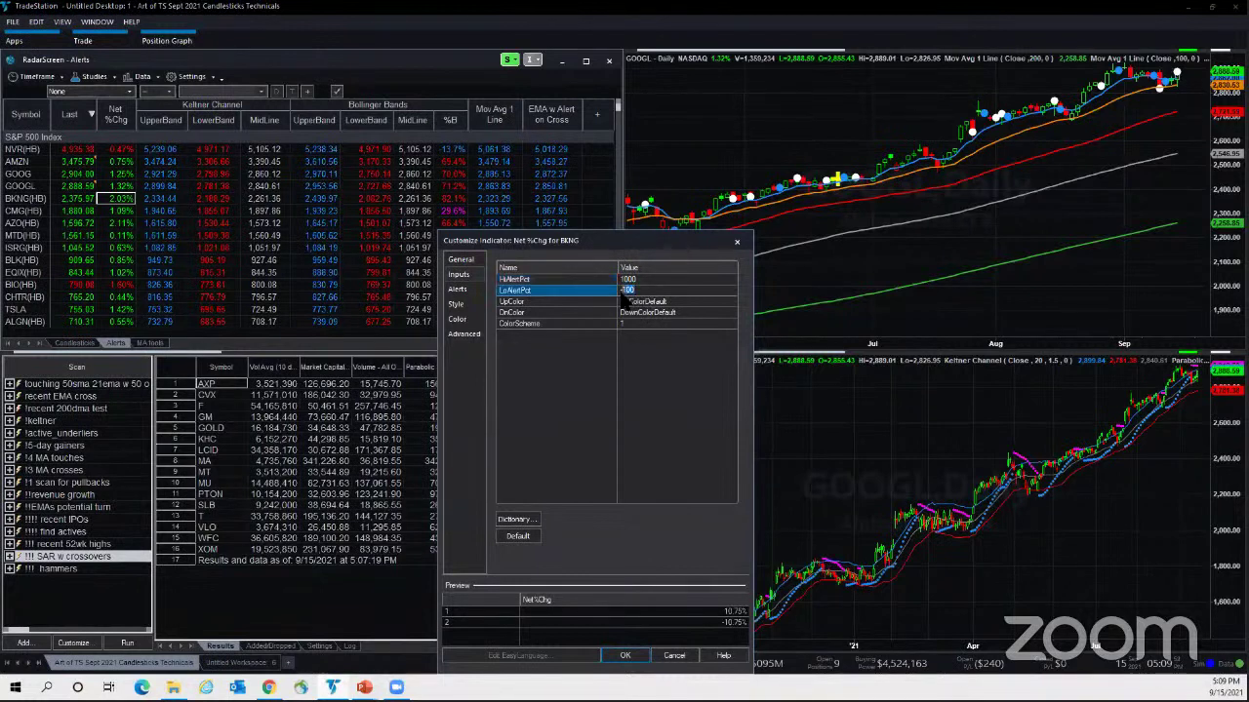
pyautogui.click(644, 281)
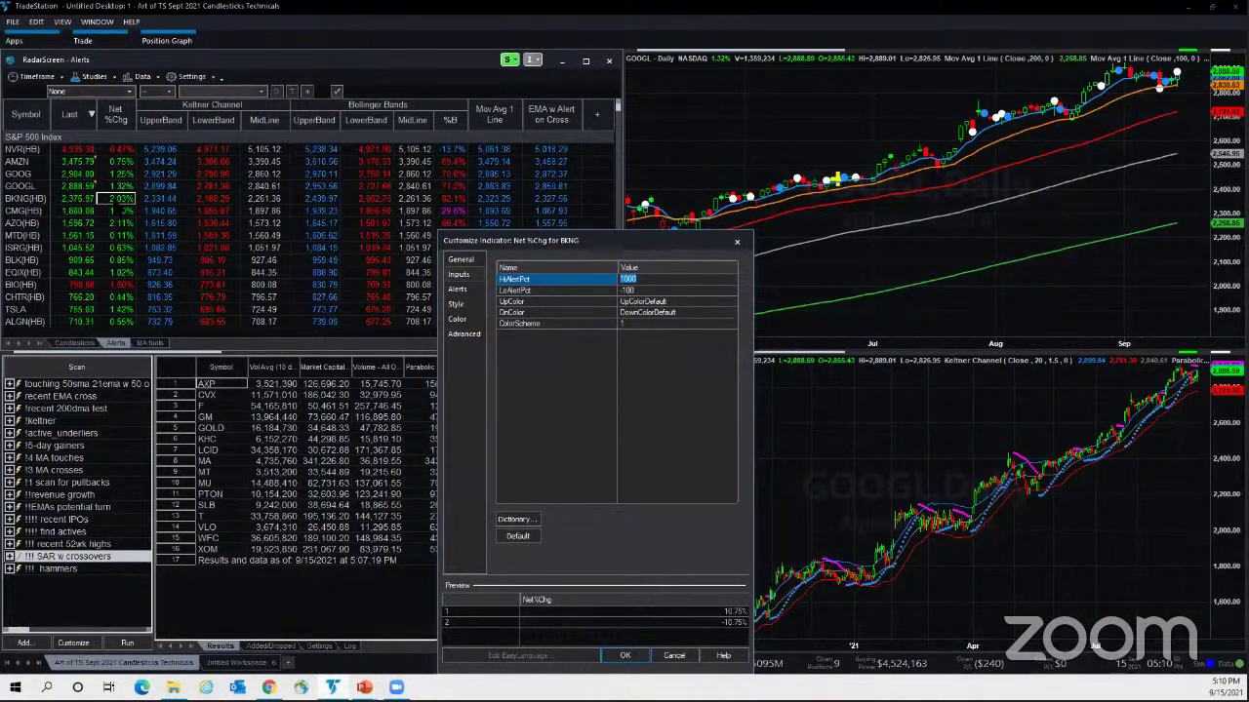
pyautogui.click(639, 290)
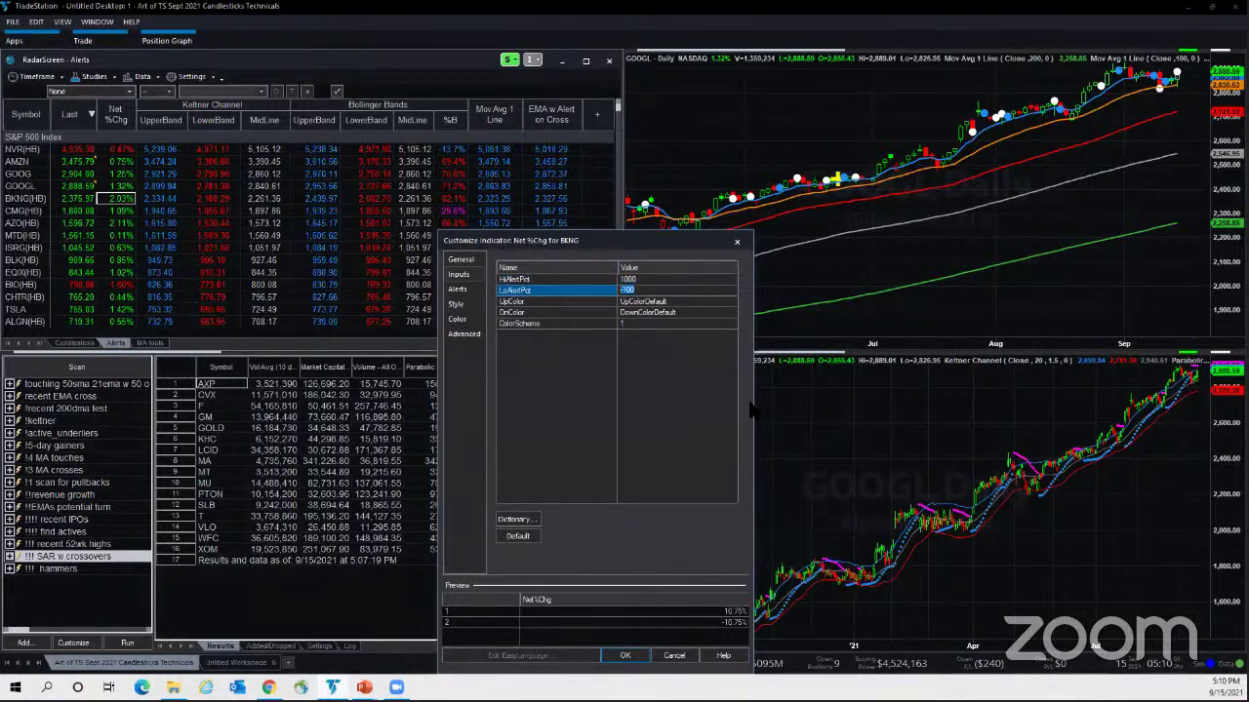
pyautogui.click(468, 290)
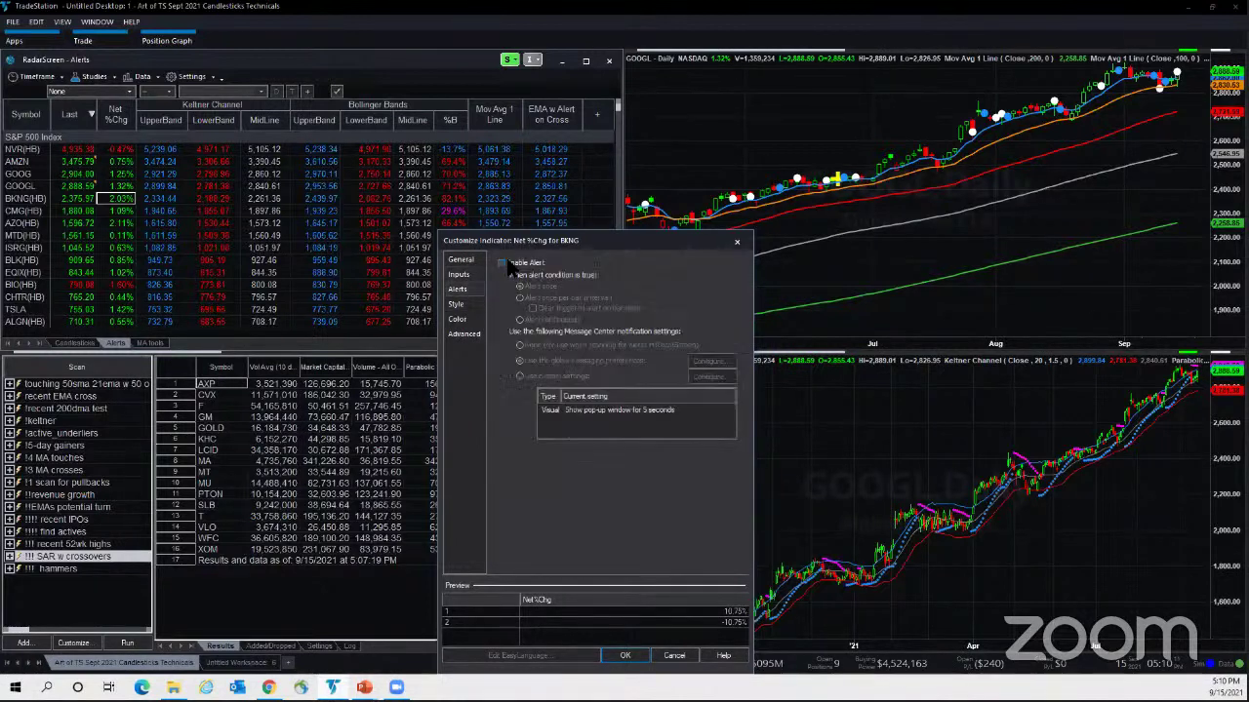
pyautogui.click(625, 656)
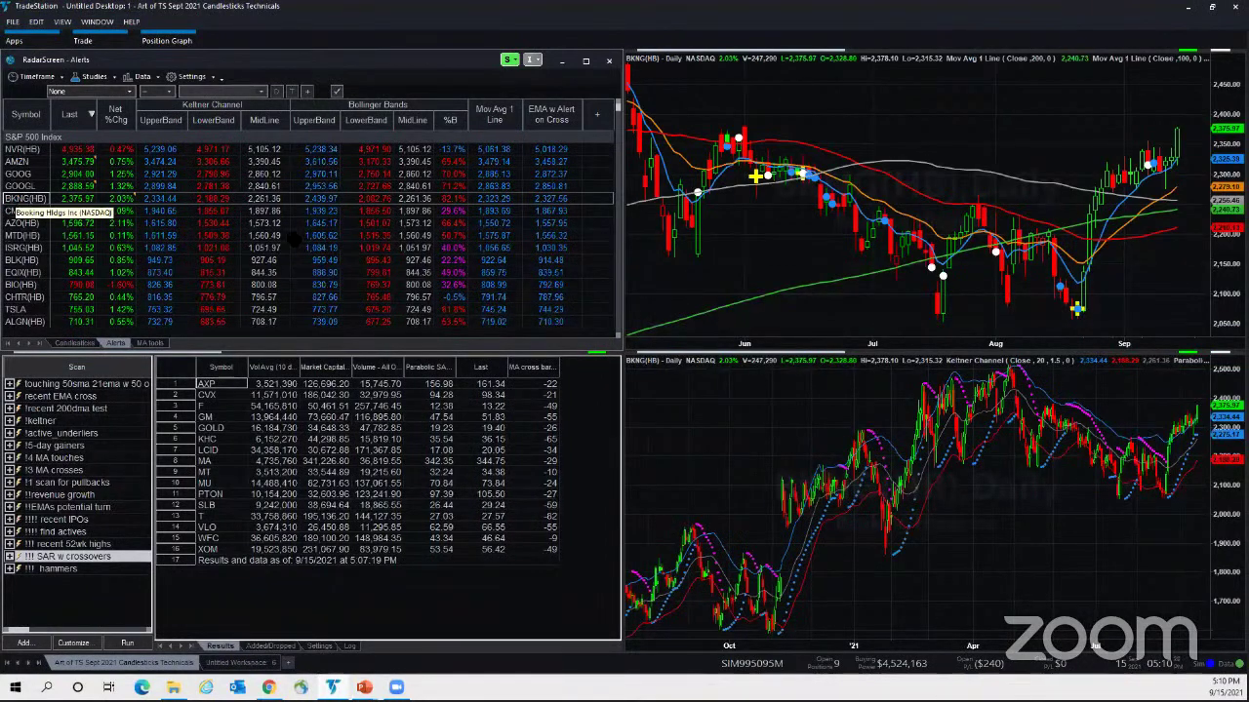
# - Compare BKNG's moving averages with its Keltner Channel and Parabolic SAR from March to September in both linked charts
pyautogui.click(1049, 130)
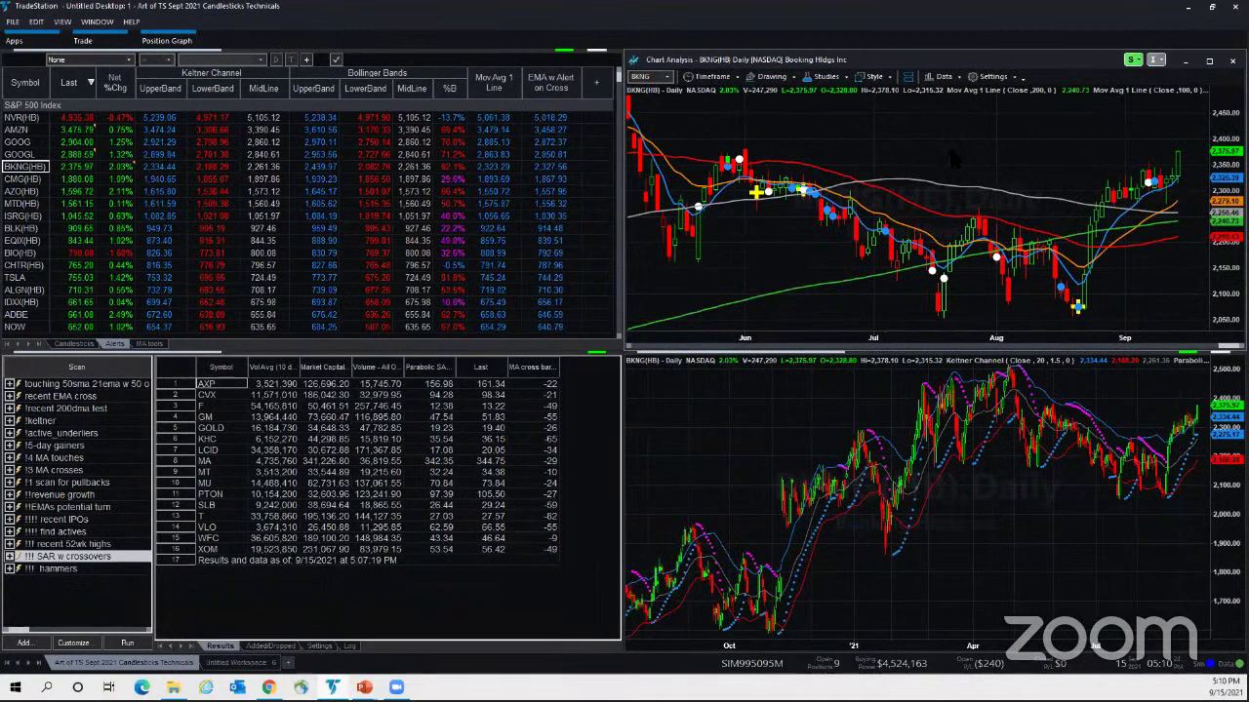
pyautogui.scroll(-3, 951, 158)
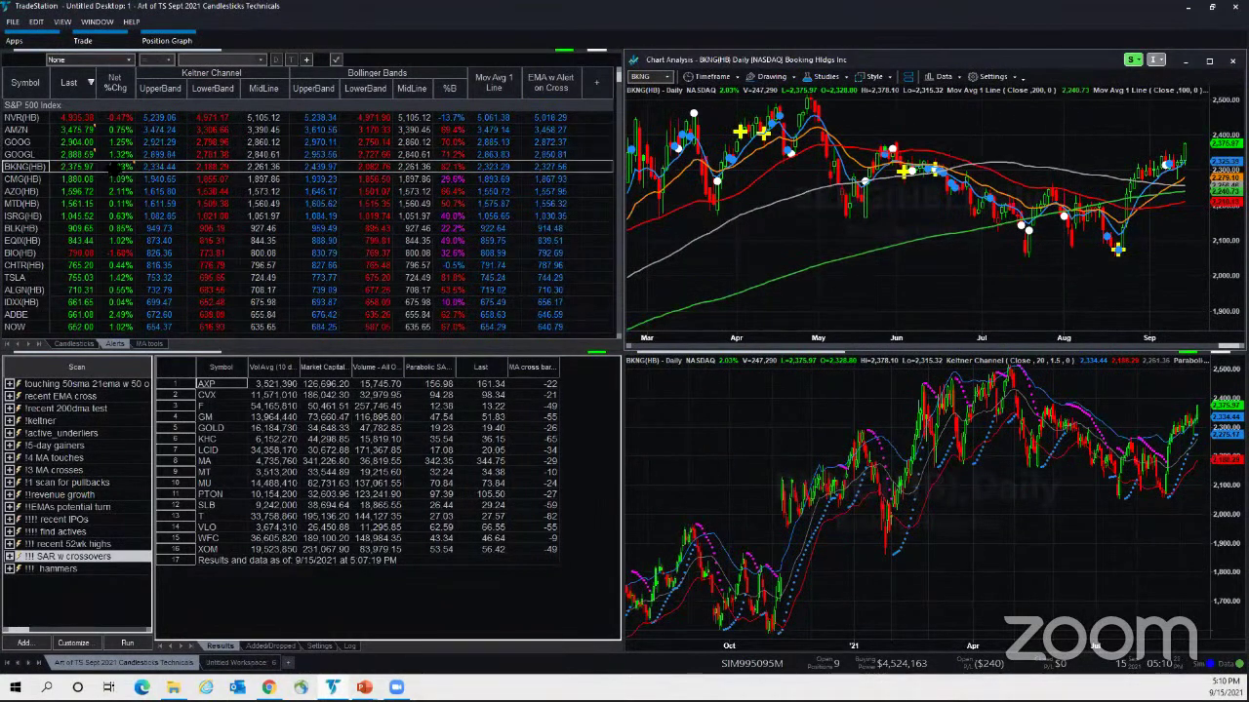
pyautogui.click(161, 216)
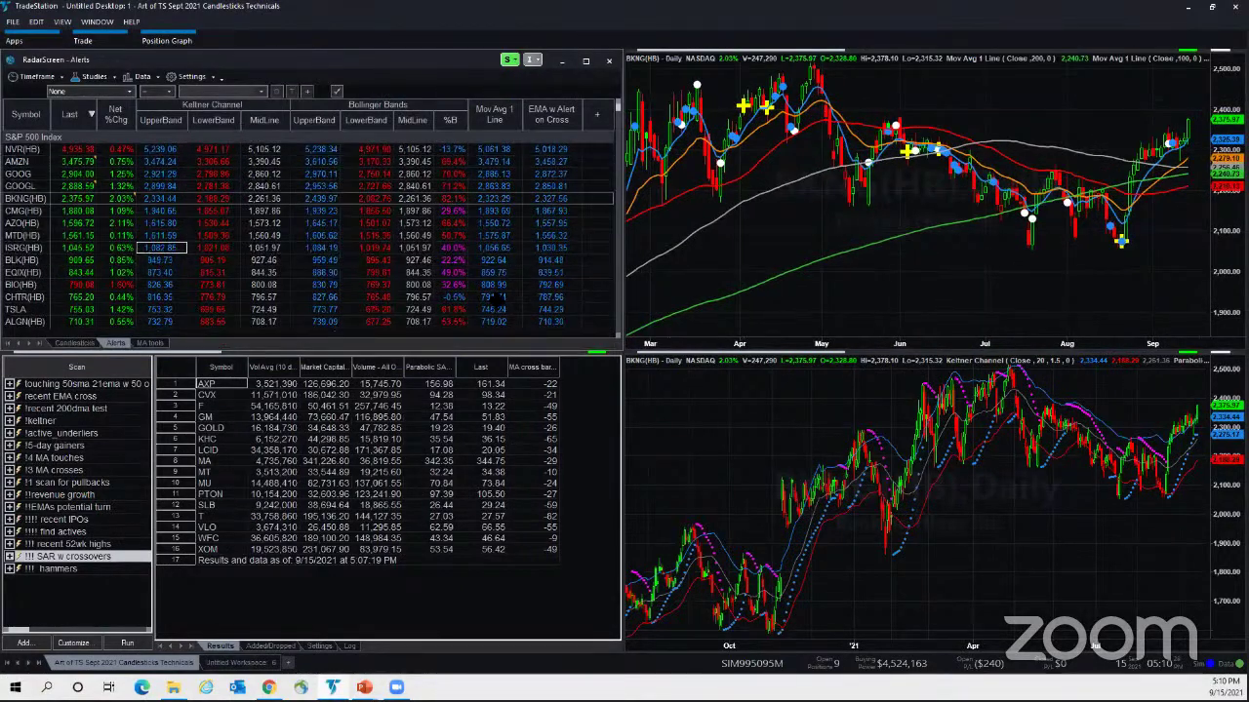
pyautogui.click(943, 526)
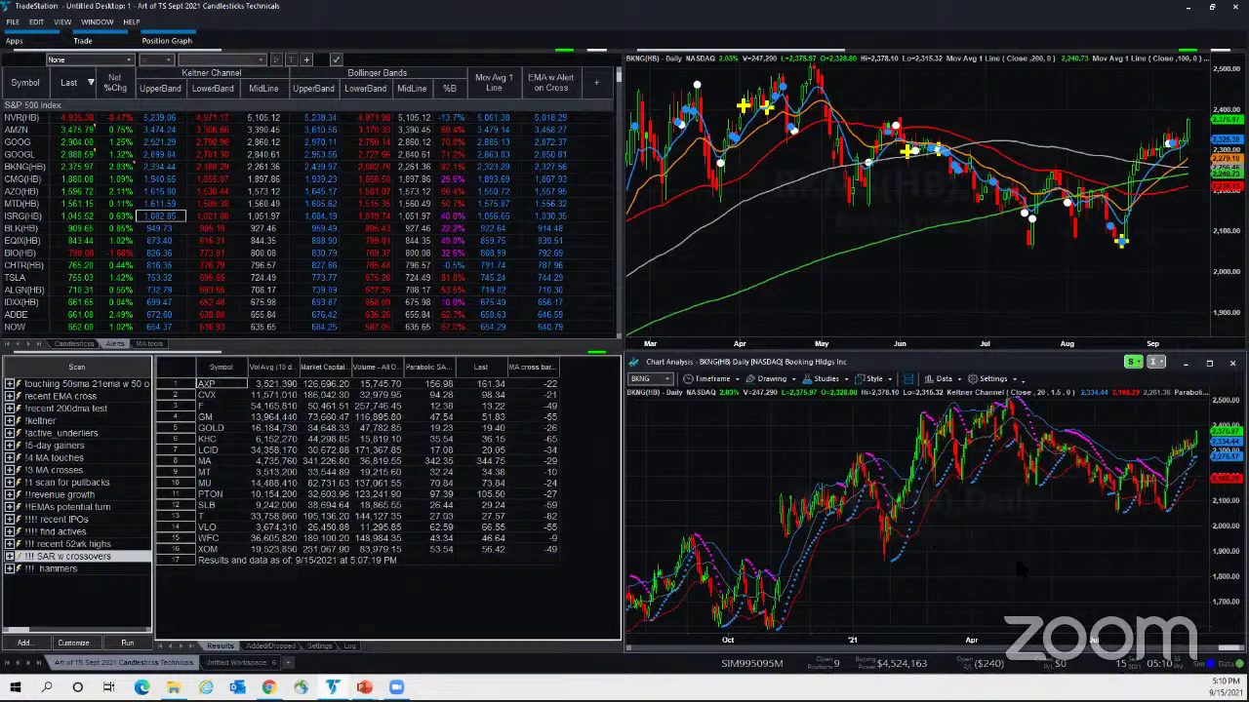
pyautogui.scroll(5, 1019, 571)
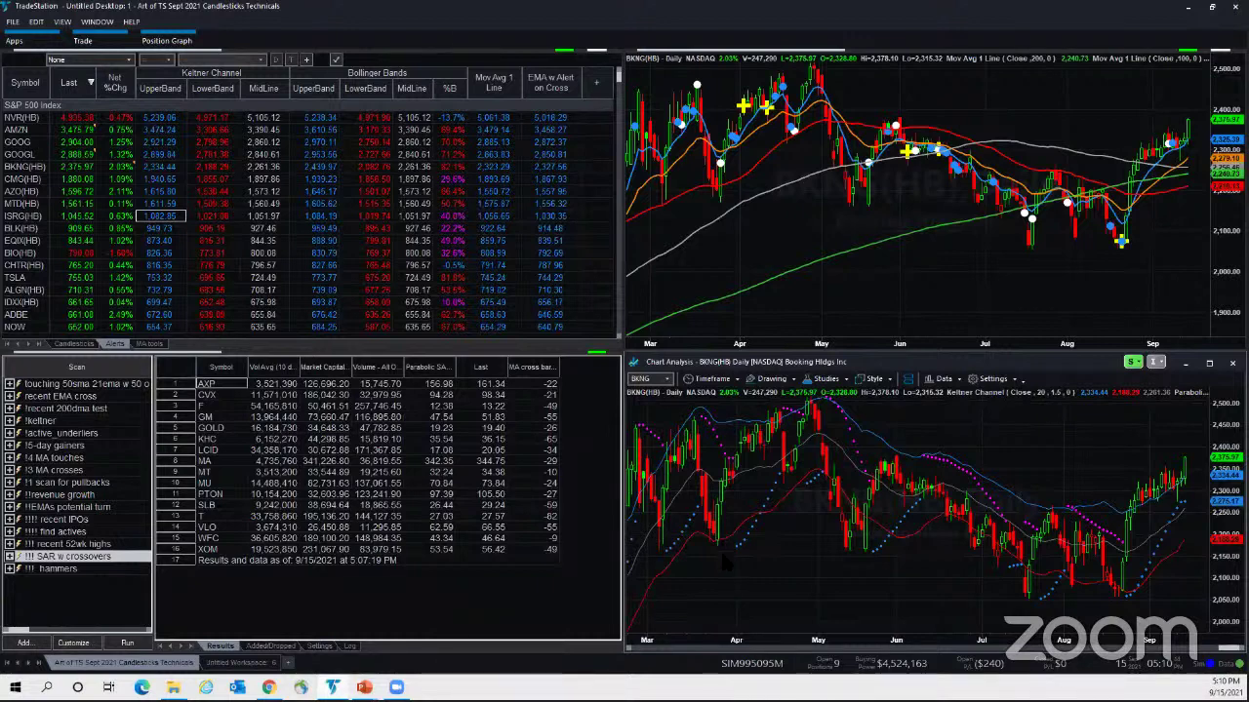
# - Load TSLA from the RadarScreen's Alerts page into the linked charts and point out the Keltner Channel columns
pyautogui.press('Down')
pyautogui.press('Down')
pyautogui.press('Down')
pyautogui.press('Down')
pyautogui.press('Down')
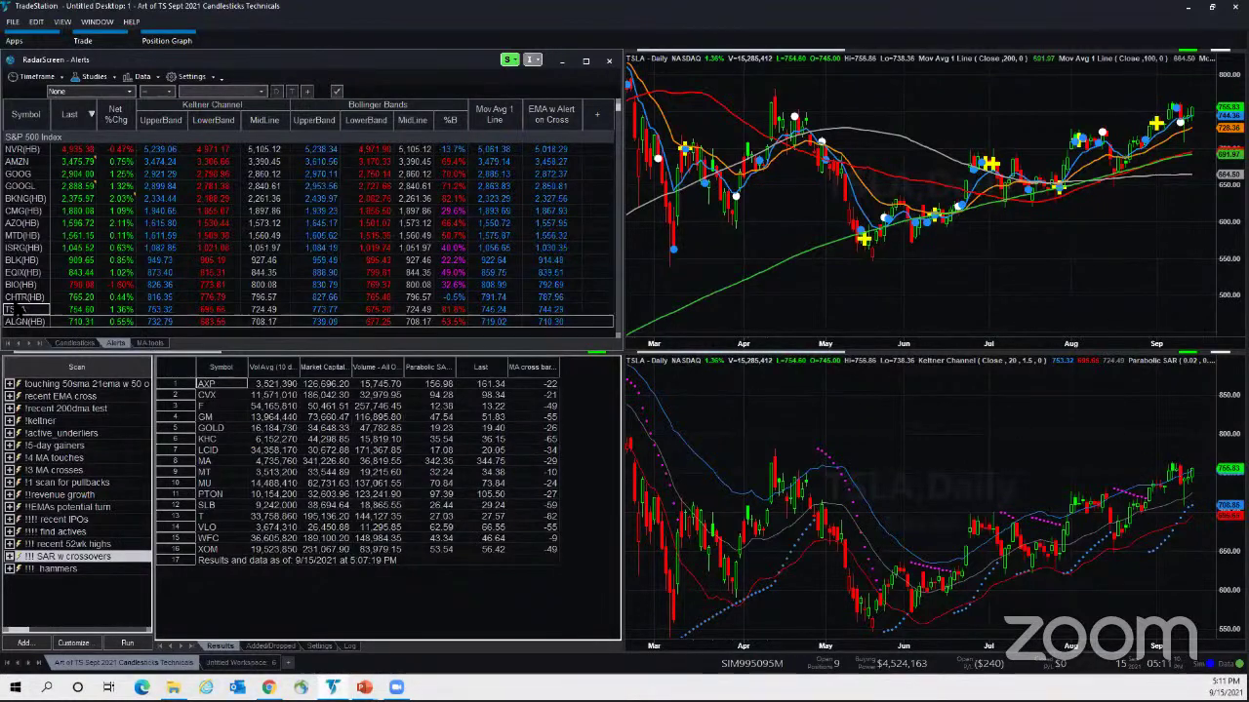
pyautogui.click(232, 105)
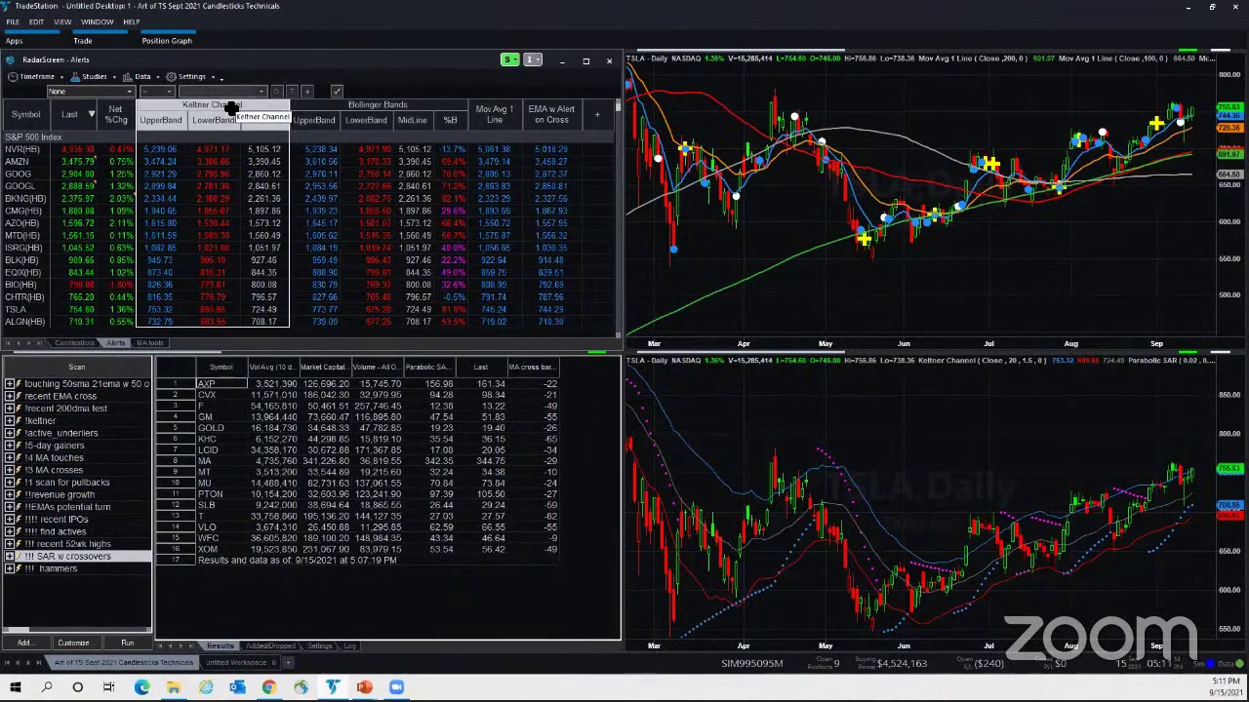
pyautogui.click(20, 309)
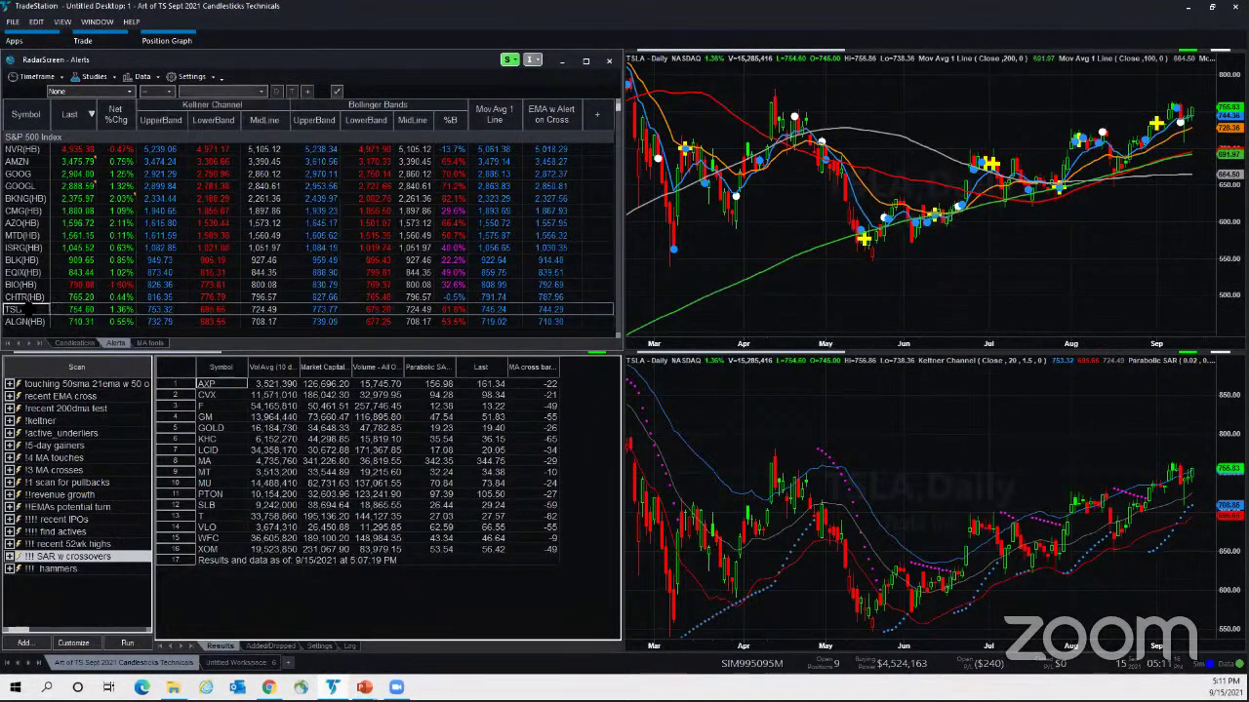
# - Try to enable a one-time Keltner Channel alert for TSLA only, check the channel's inputs, and close the settings without applying them
pyautogui.rightClick(165, 310)
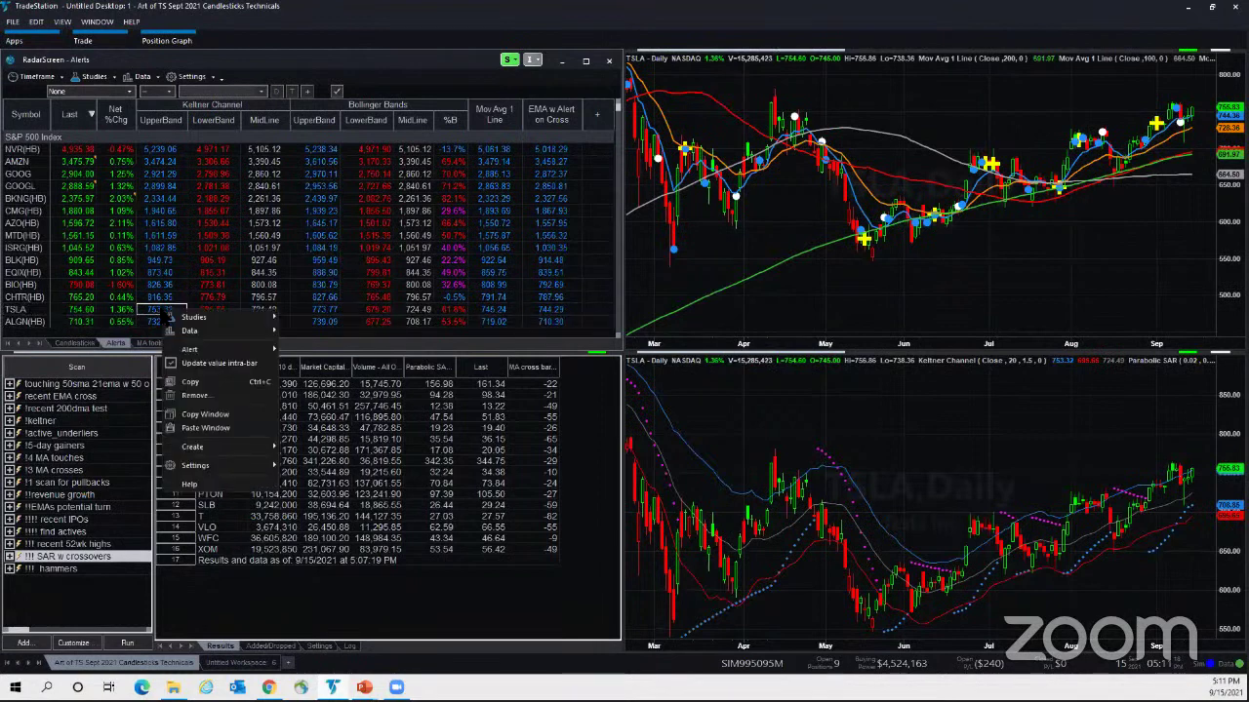
pyautogui.moveTo(193, 318)
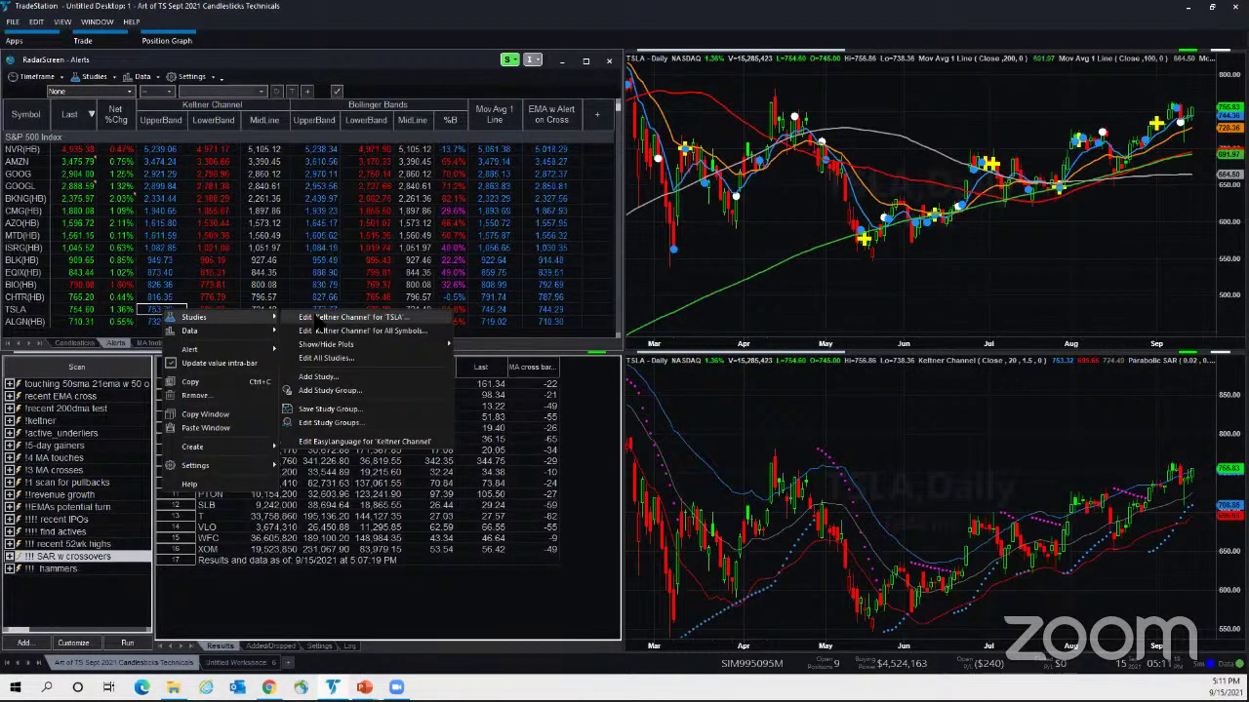
pyautogui.click(315, 319)
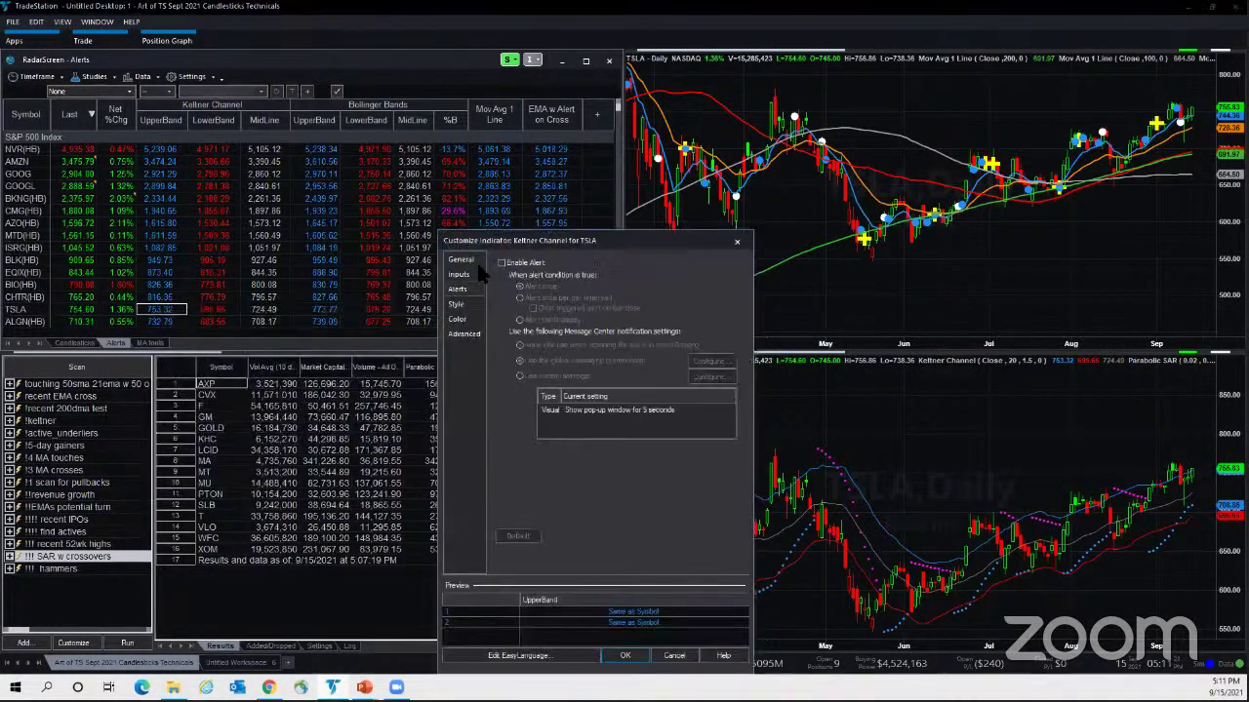
pyautogui.click(502, 263)
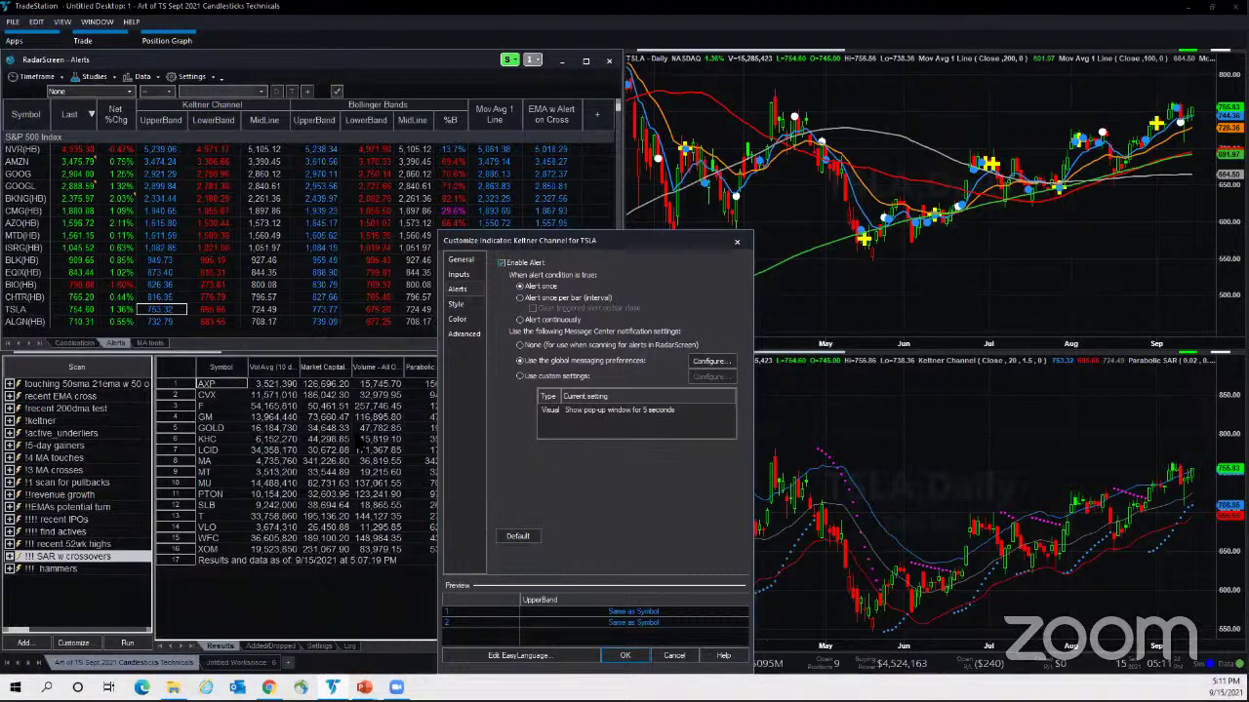
pyautogui.click(467, 275)
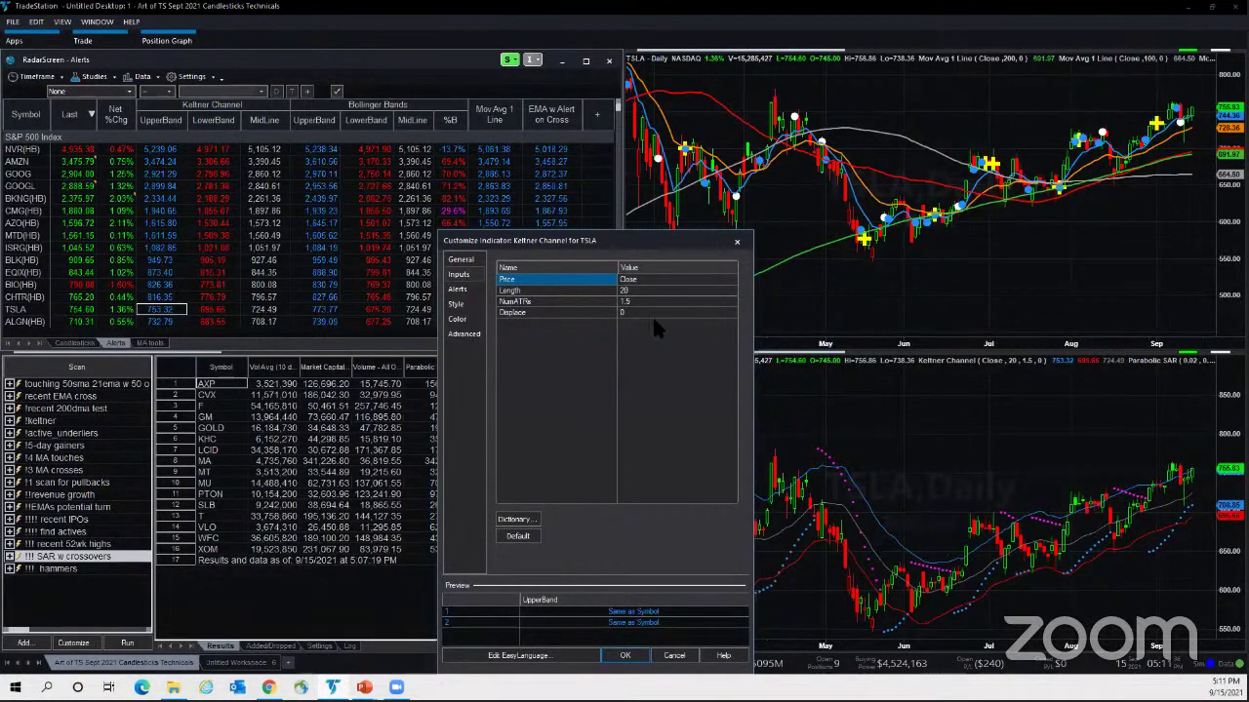
pyautogui.click(458, 289)
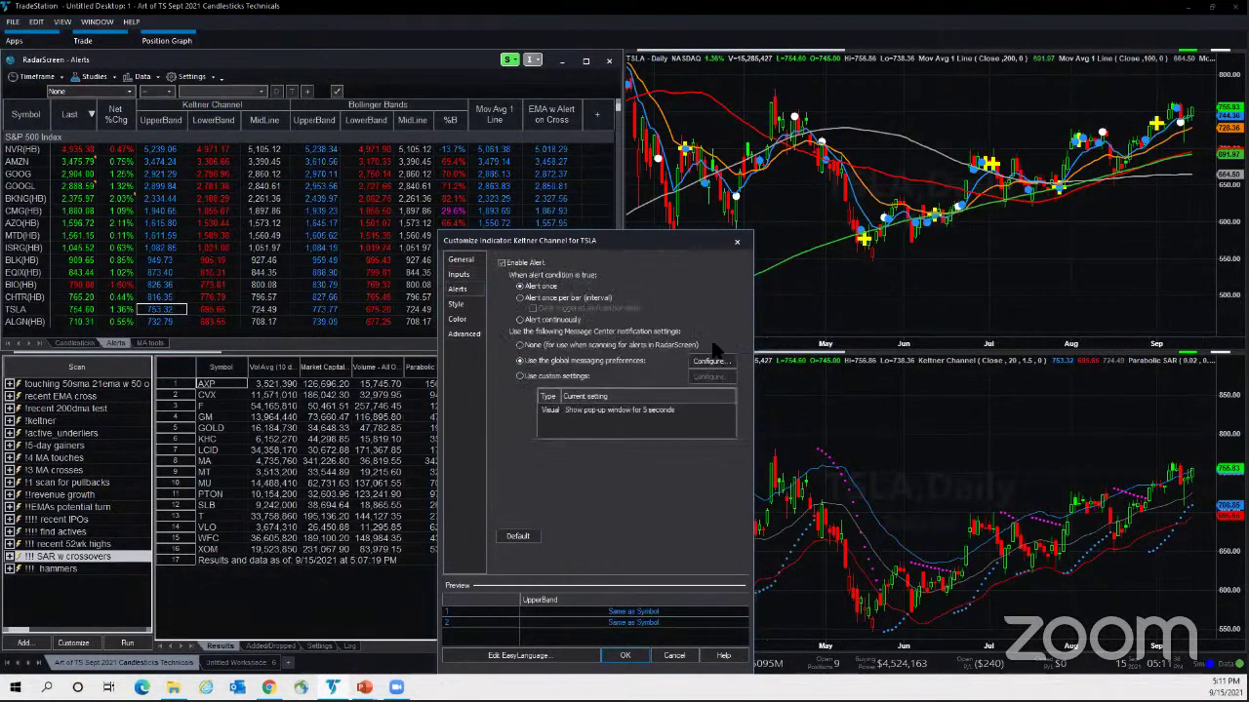
pyautogui.click(736, 241)
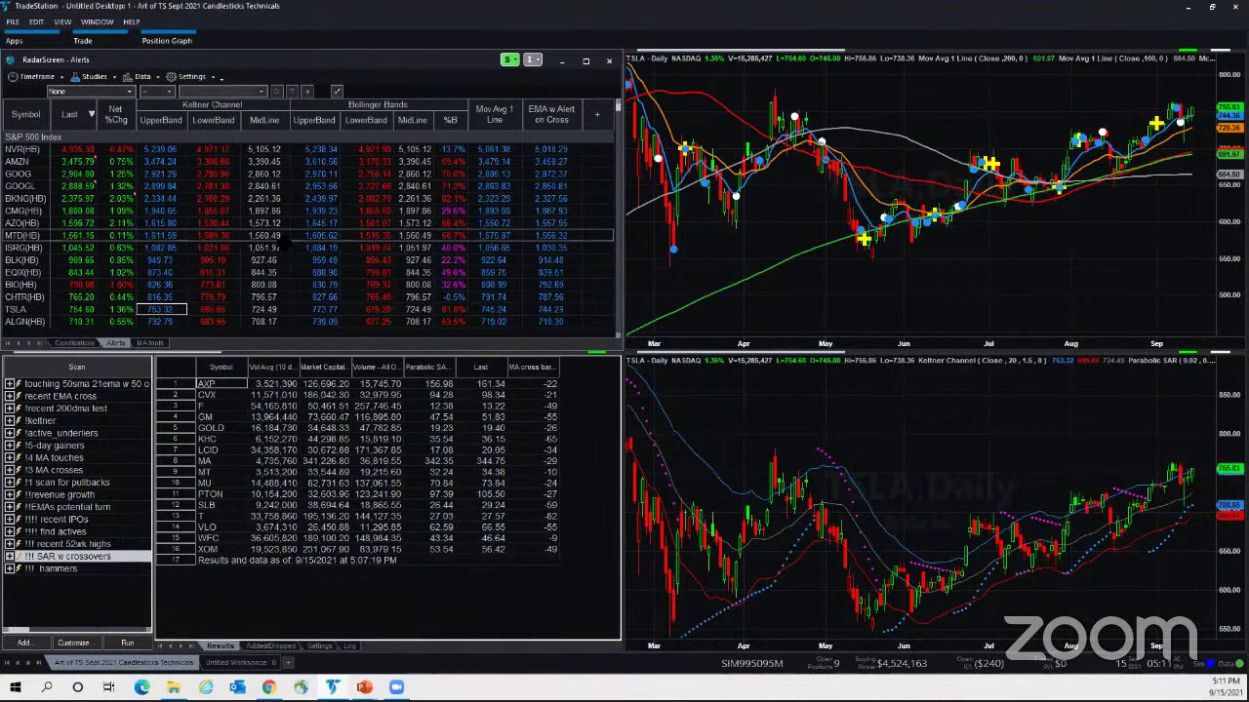
# - Copy the symbol list from RadarScreen's Candlesticks page into the Alerts page
pyautogui.click(83, 344)
pyautogui.click(29, 121)
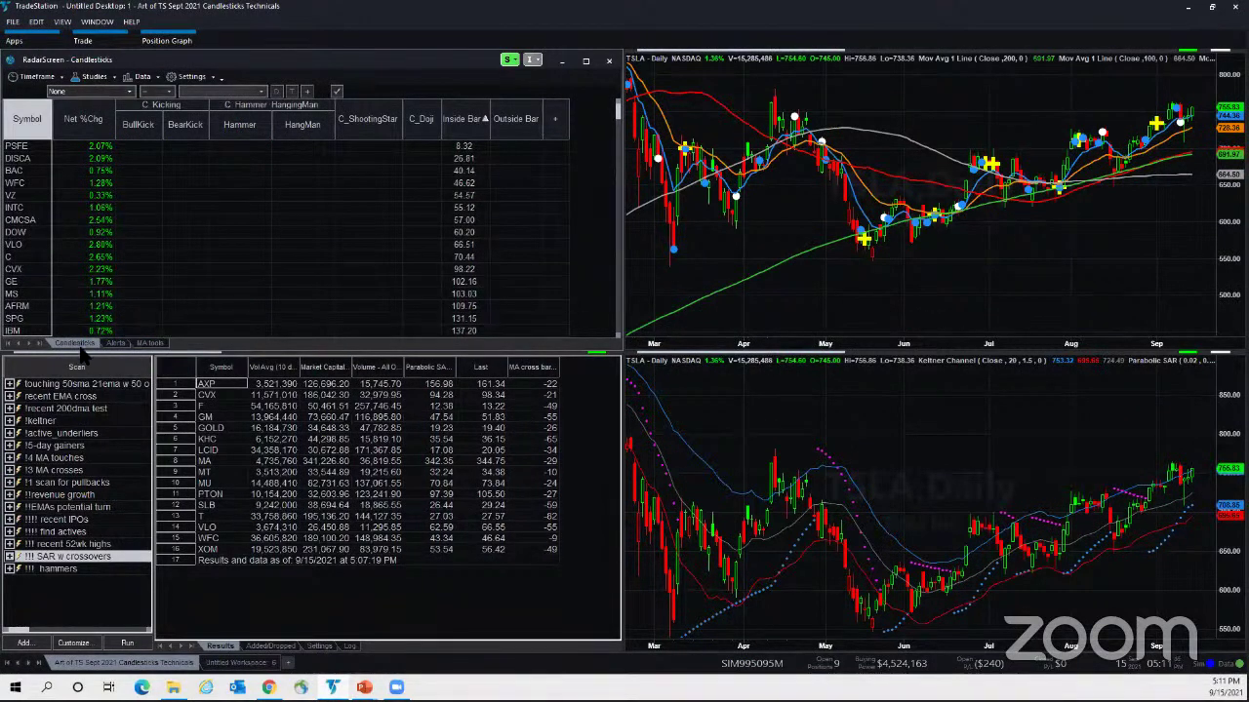
pyautogui.click(116, 344)
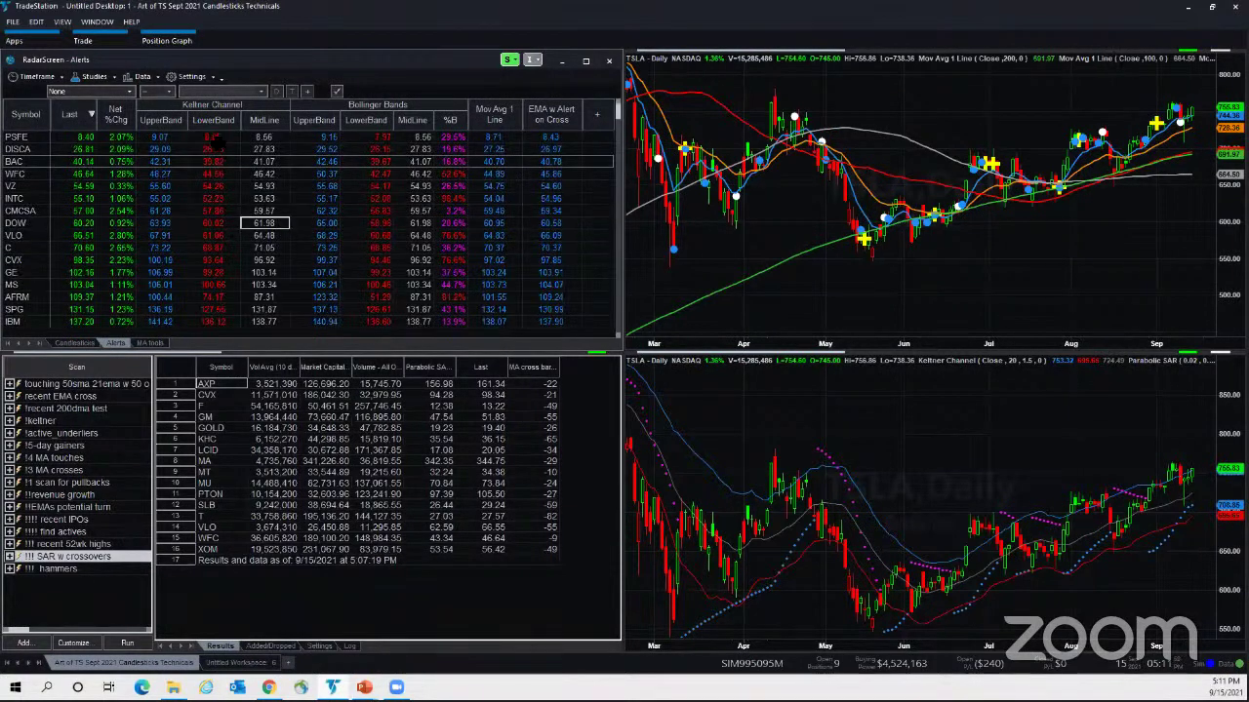
# - Enable a one-time Keltner Channel alert for all symbols on the Alerts page
pyautogui.click(191, 110)
pyautogui.rightClick(191, 111)
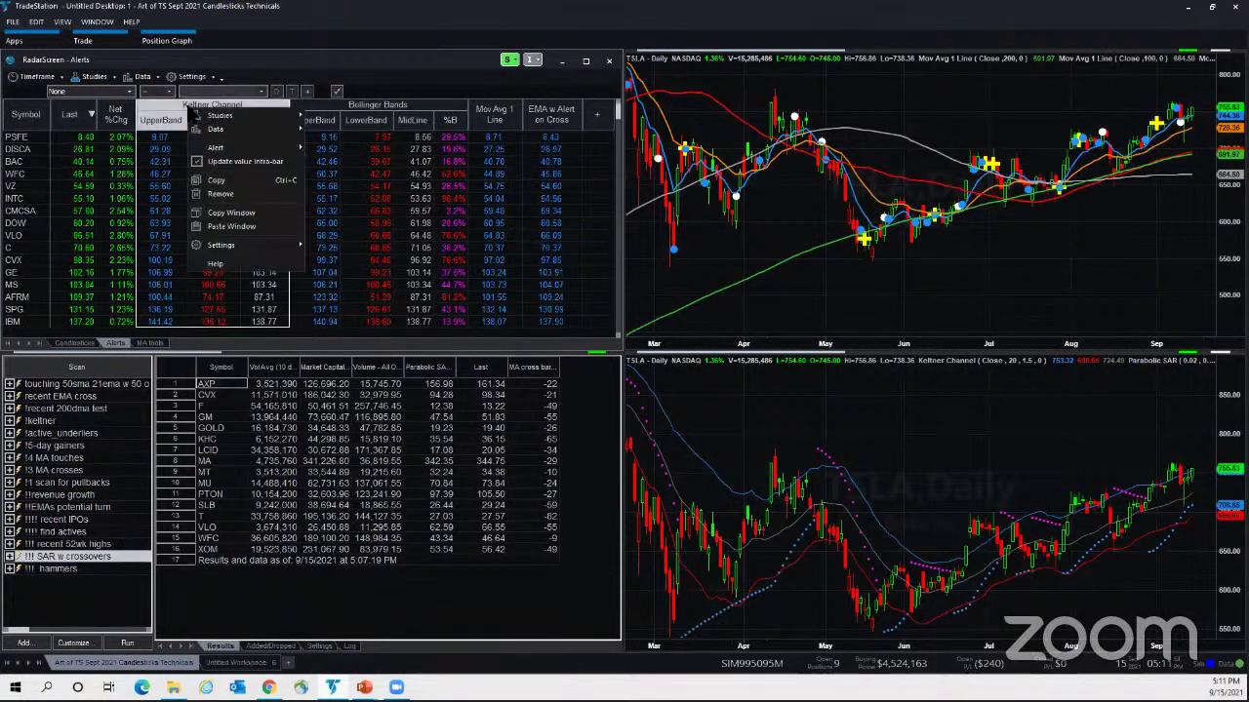
pyautogui.moveTo(236, 148)
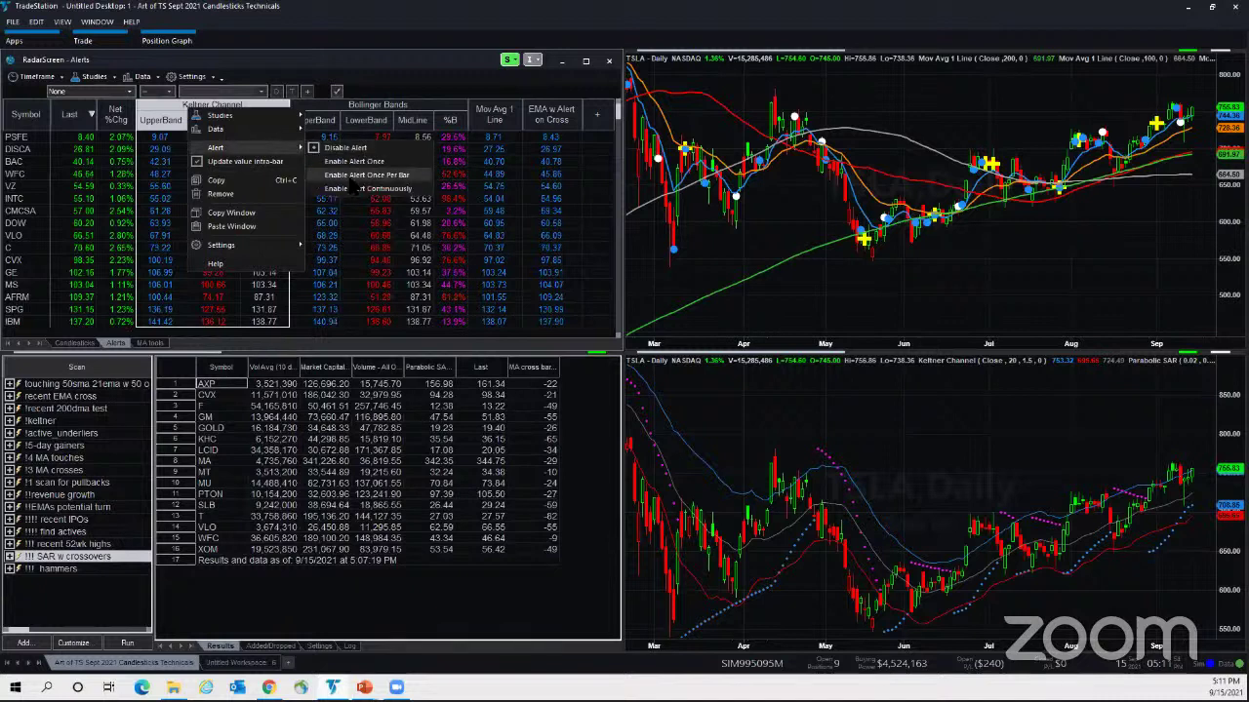
pyautogui.click(354, 162)
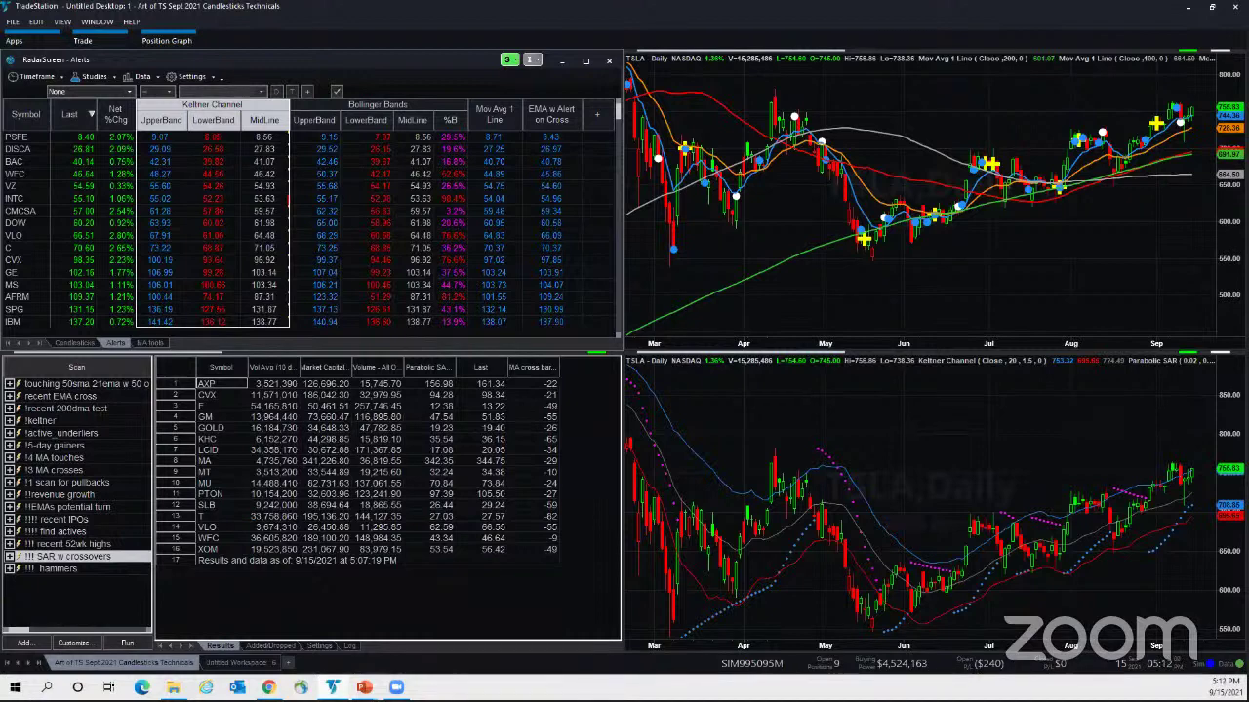
# - Dismiss the Keltner Channel alert popup and sort the Alerts page by Last, highest price first
pyautogui.scroll(10, 312, 260)
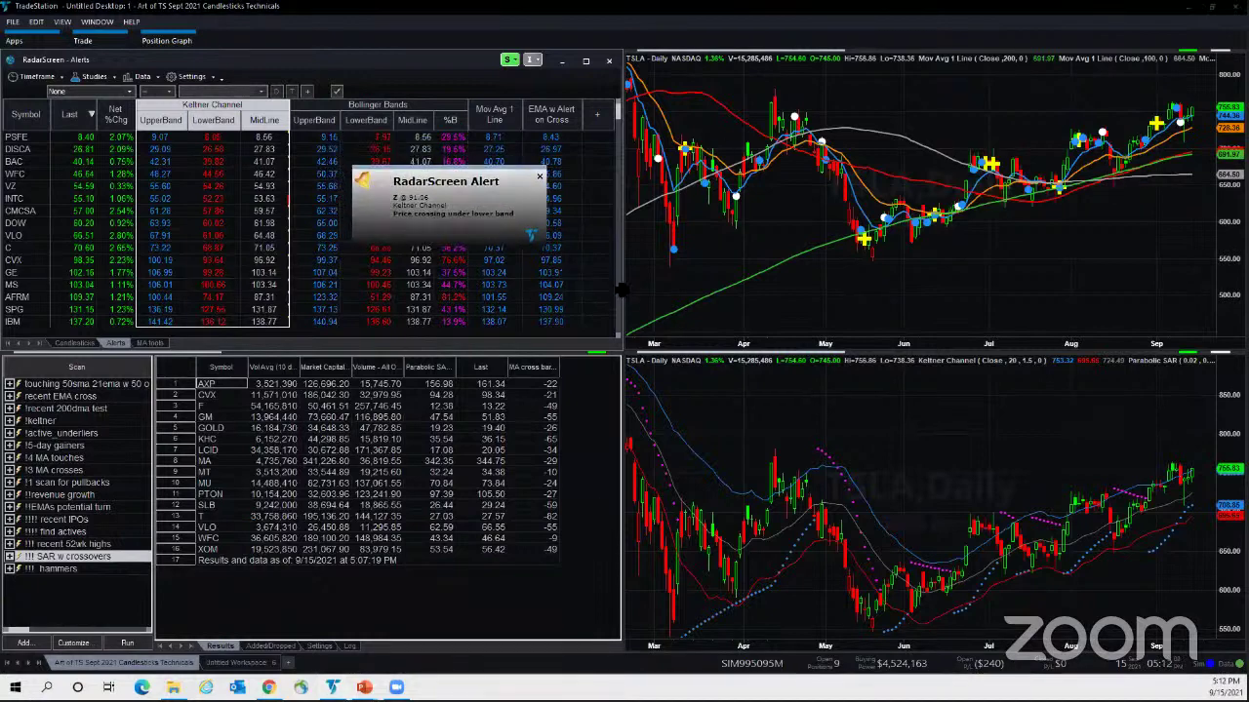
pyautogui.click(539, 177)
pyautogui.click(19, 148)
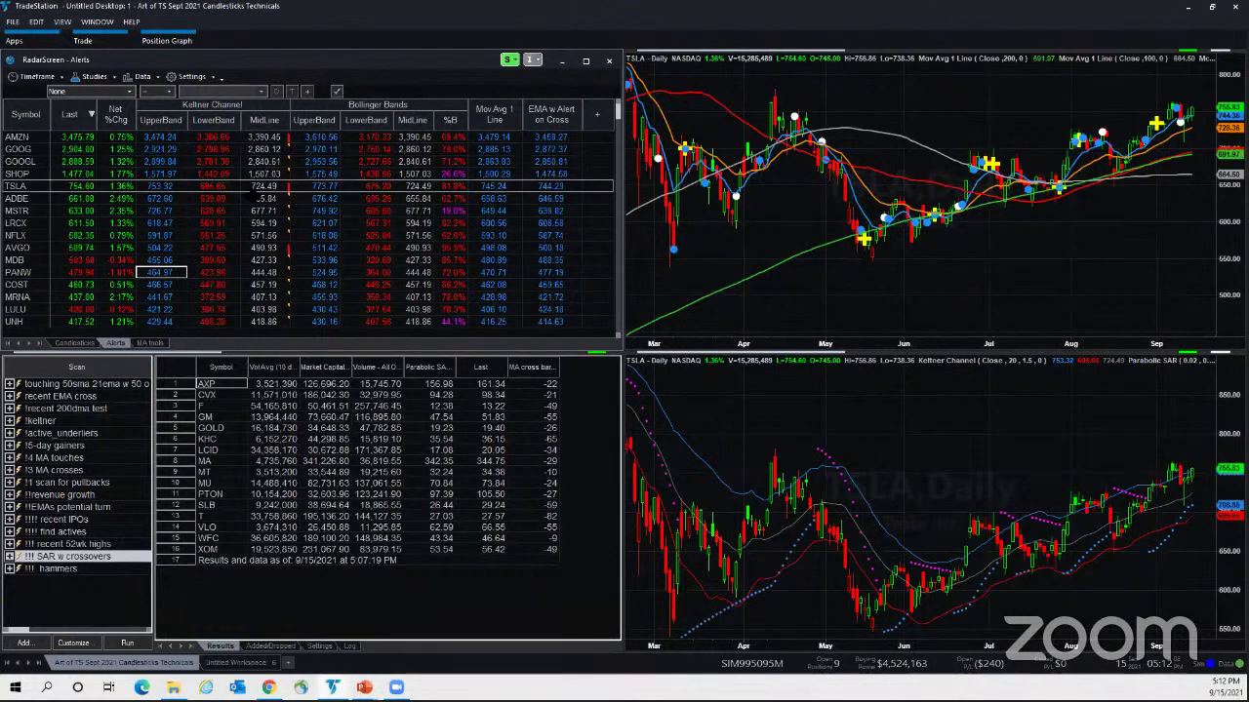
pyautogui.click(242, 224)
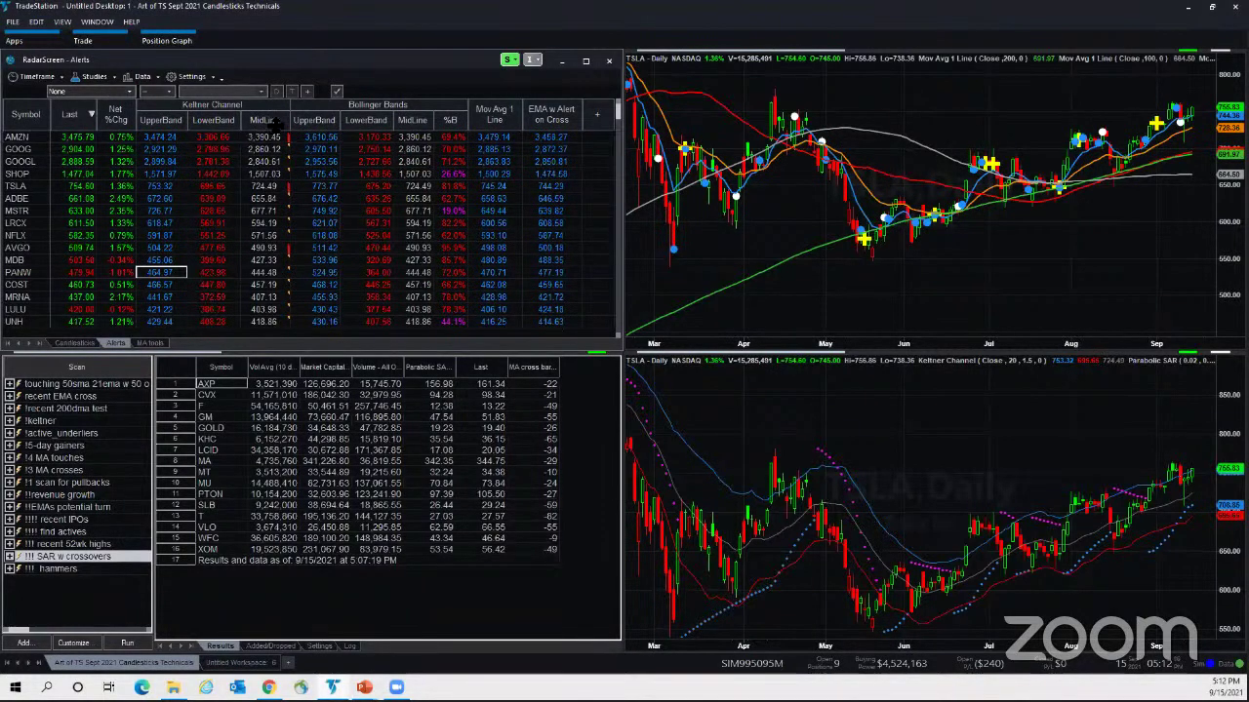
# - Load AVGO into the linked charts and check its latest price against the Keltner Channel
pyautogui.click(20, 259)
pyautogui.click(20, 248)
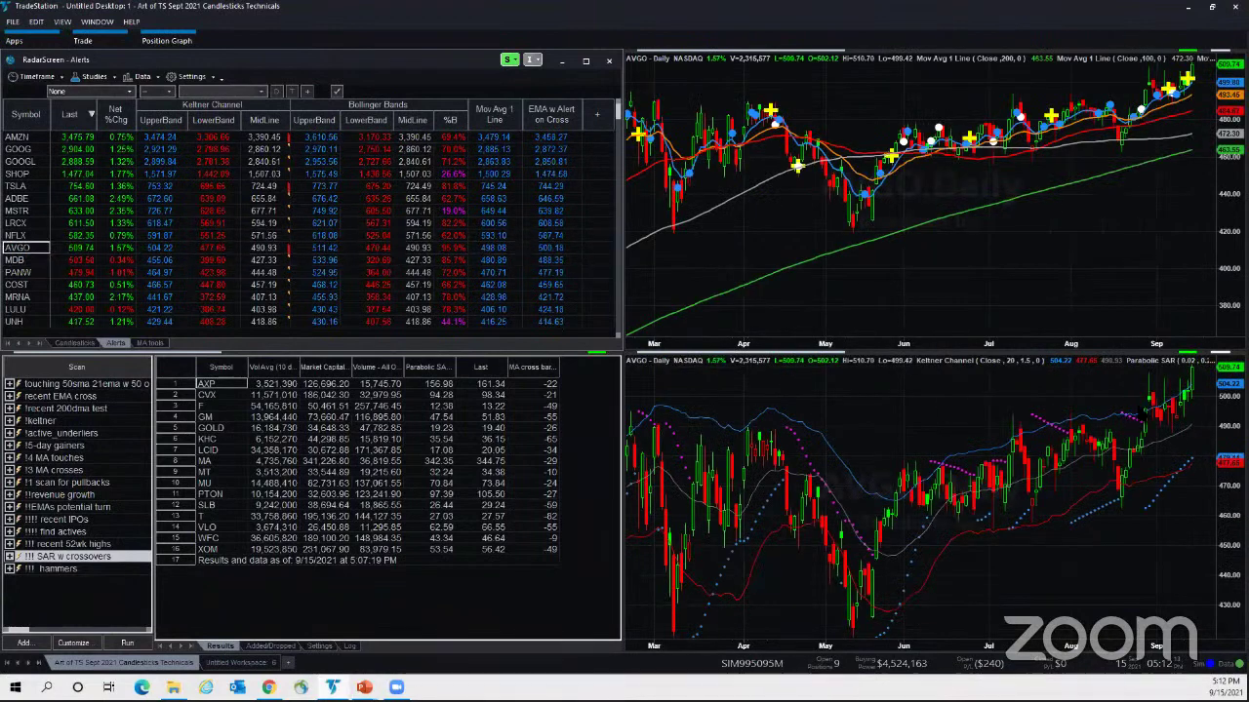
pyautogui.click(683, 488)
pyautogui.scroll(-5, 275, 244)
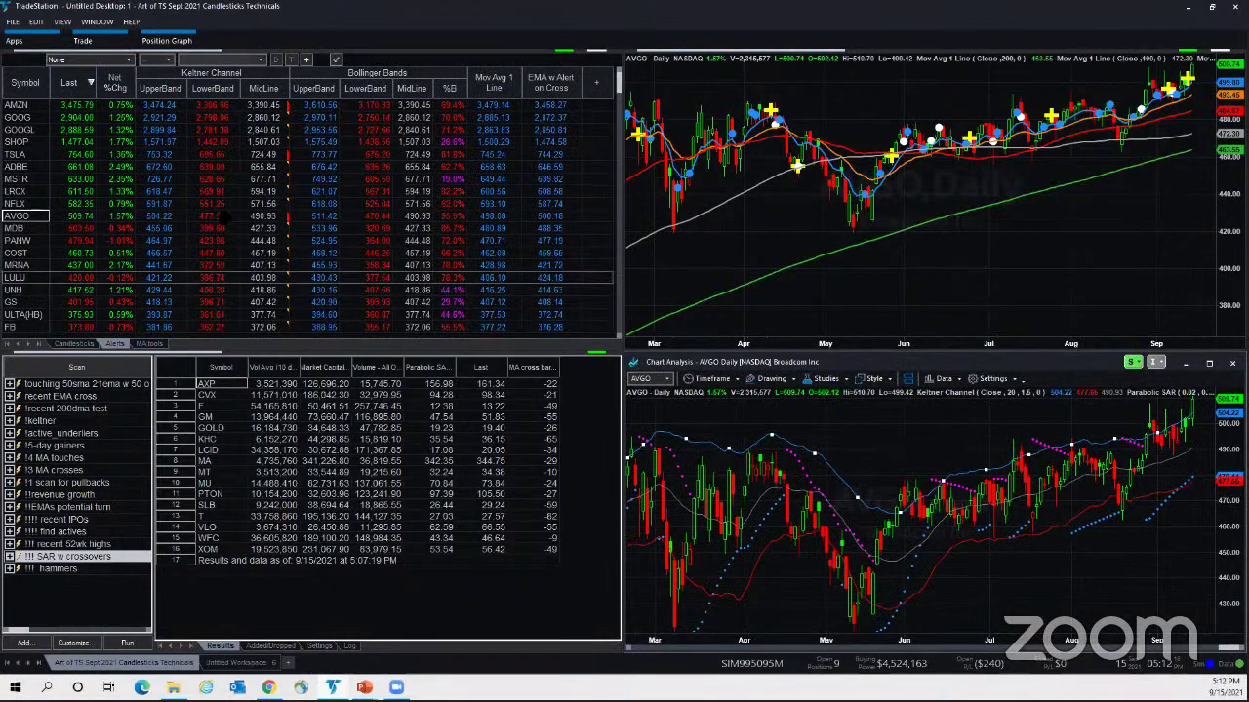
# - Find DASH among the symbols with a Keltner Channel alert and inspect its upper-band crossing in the linked charts
pyautogui.scroll(-8, 276, 276)
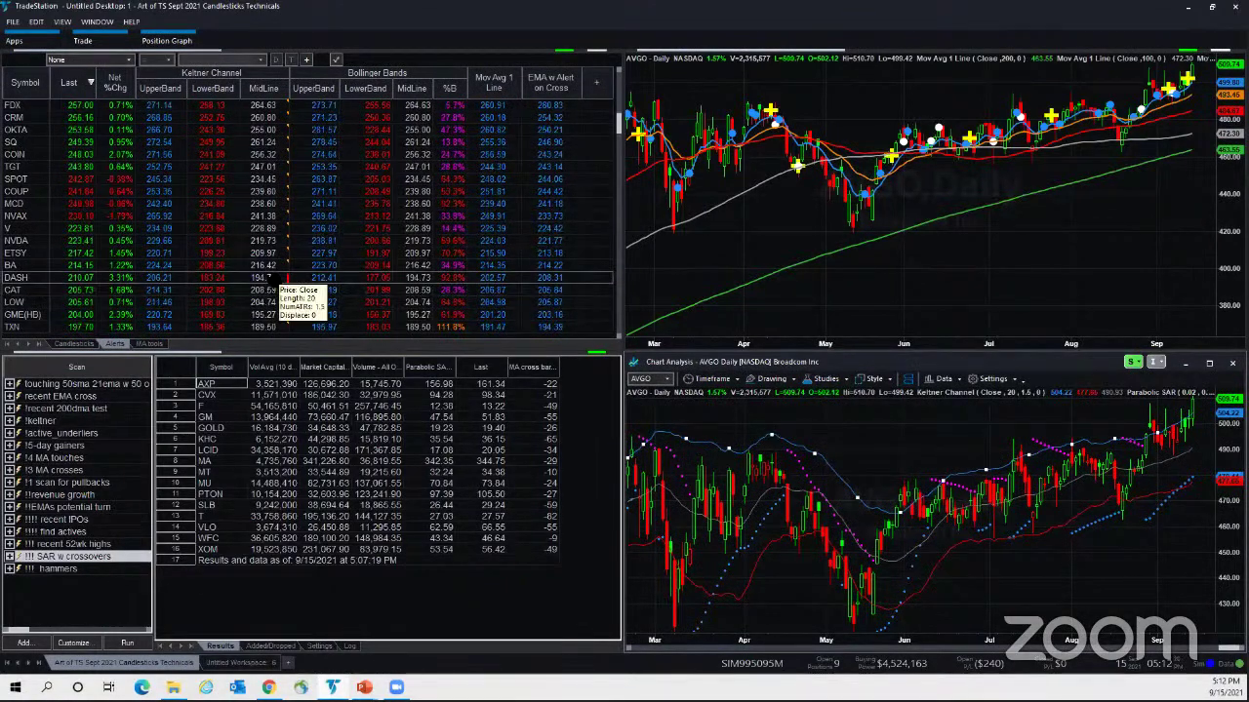
pyautogui.click(18, 280)
pyautogui.click(17, 310)
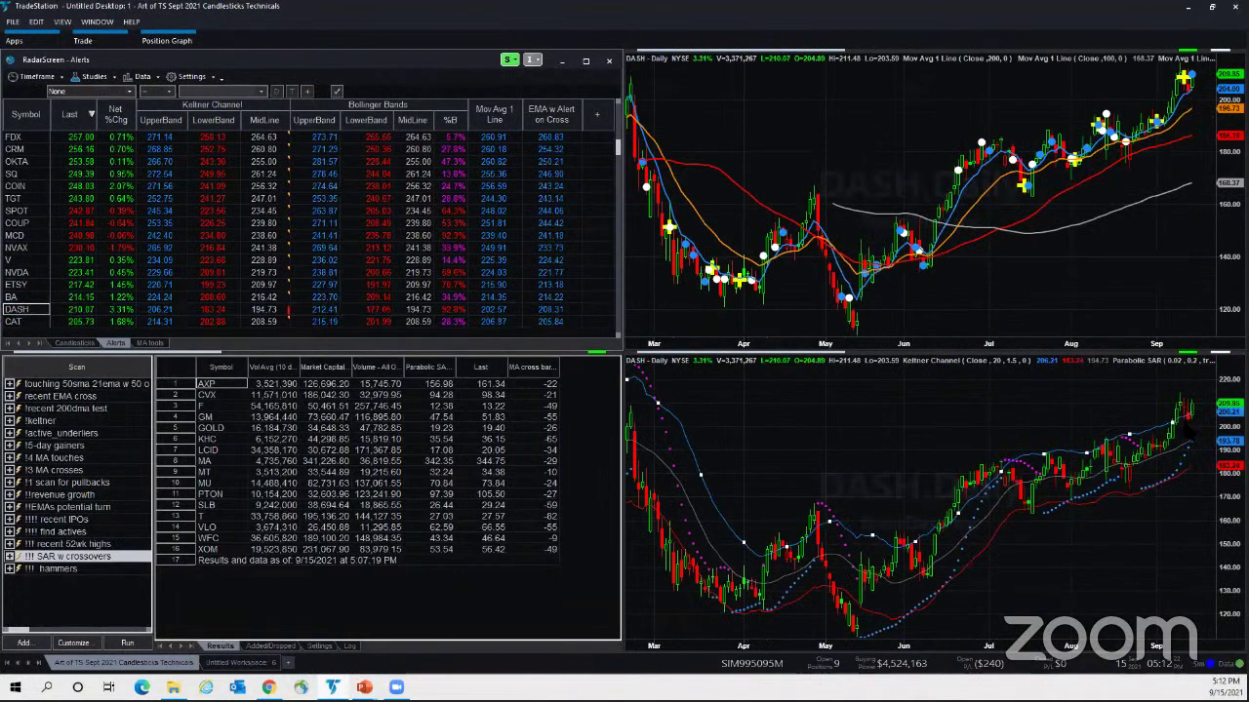
pyautogui.click(1205, 445)
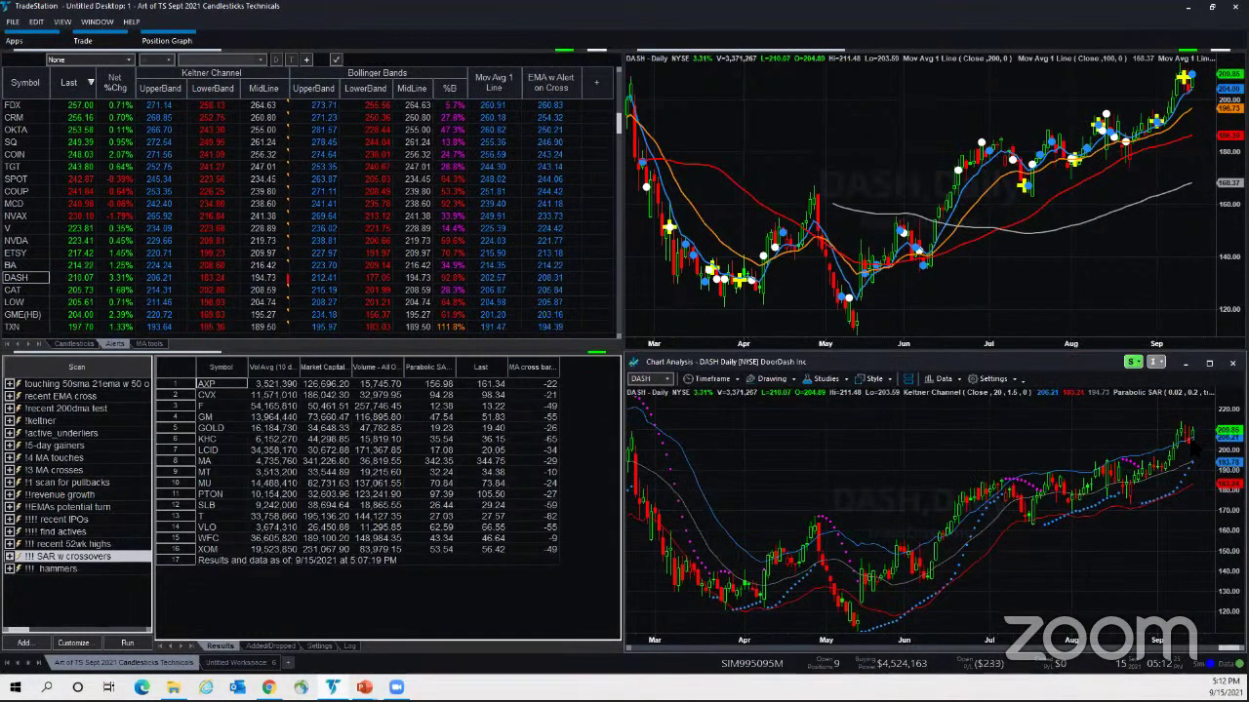
# - Point out the Bollinger Bands columns on the Alerts page and enable a one-time Bollinger Bands alert for all listed symbols
pyautogui.scroll(3, 308, 215)
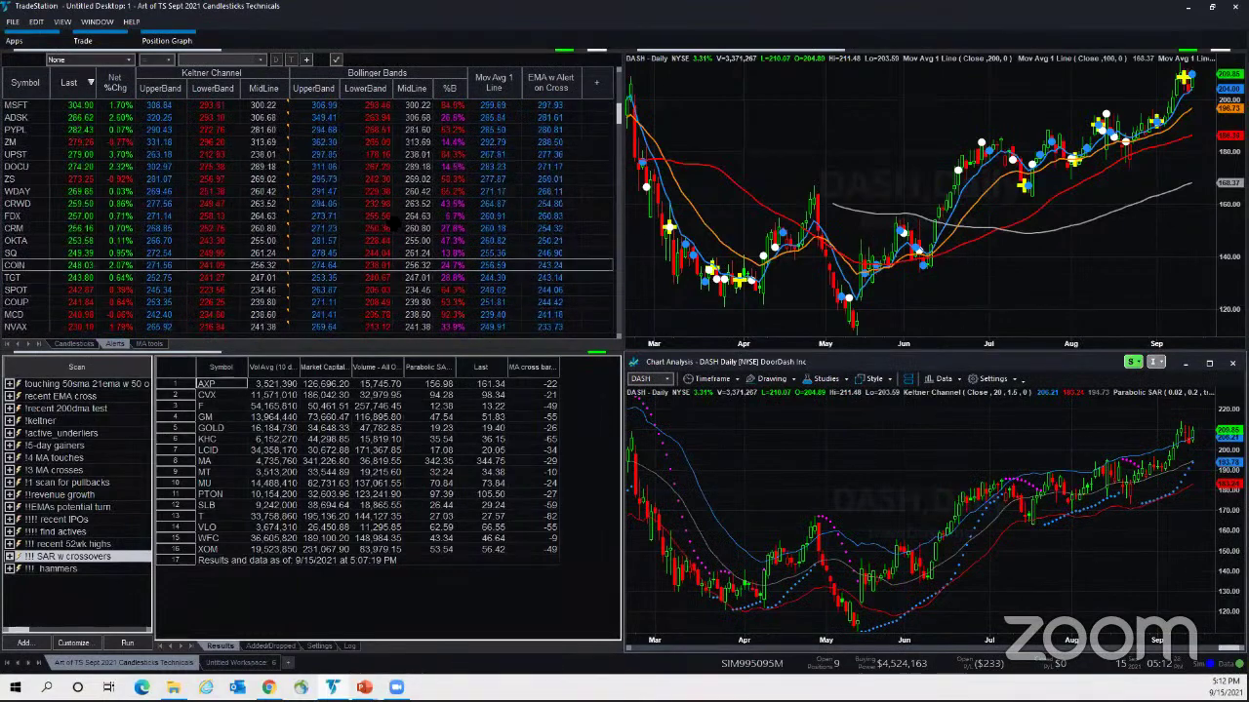
pyautogui.click(400, 227)
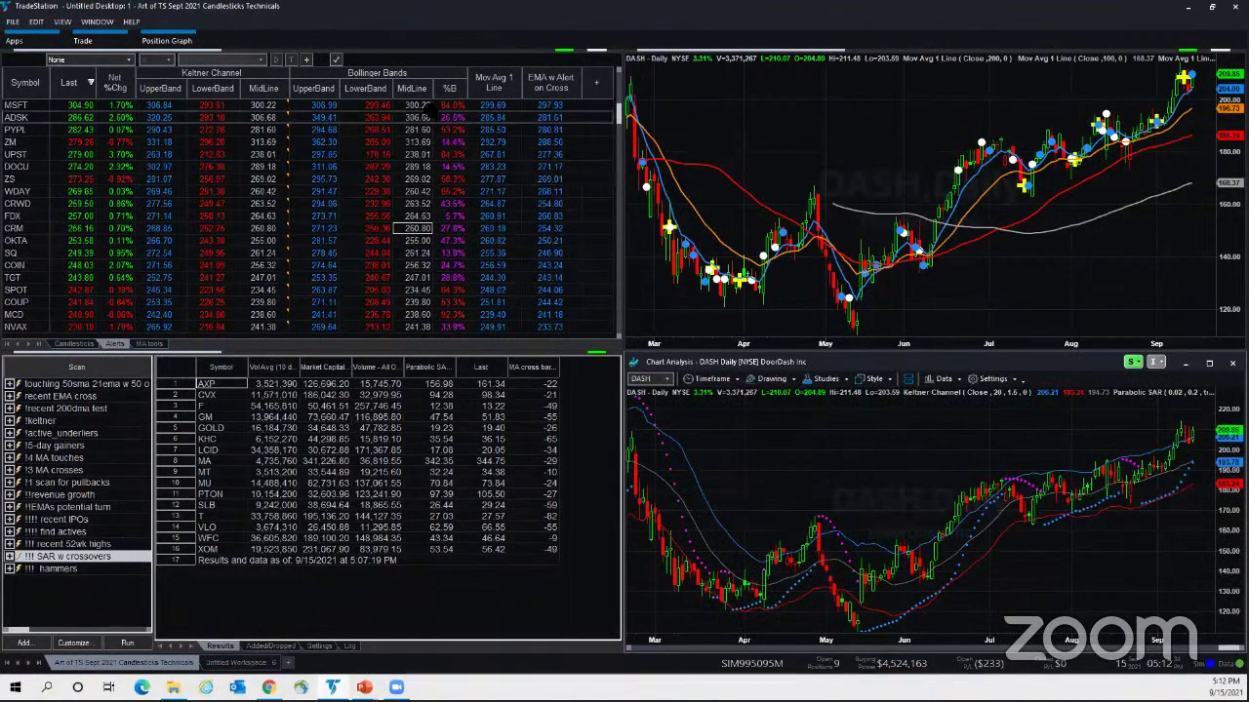
pyautogui.click(374, 87)
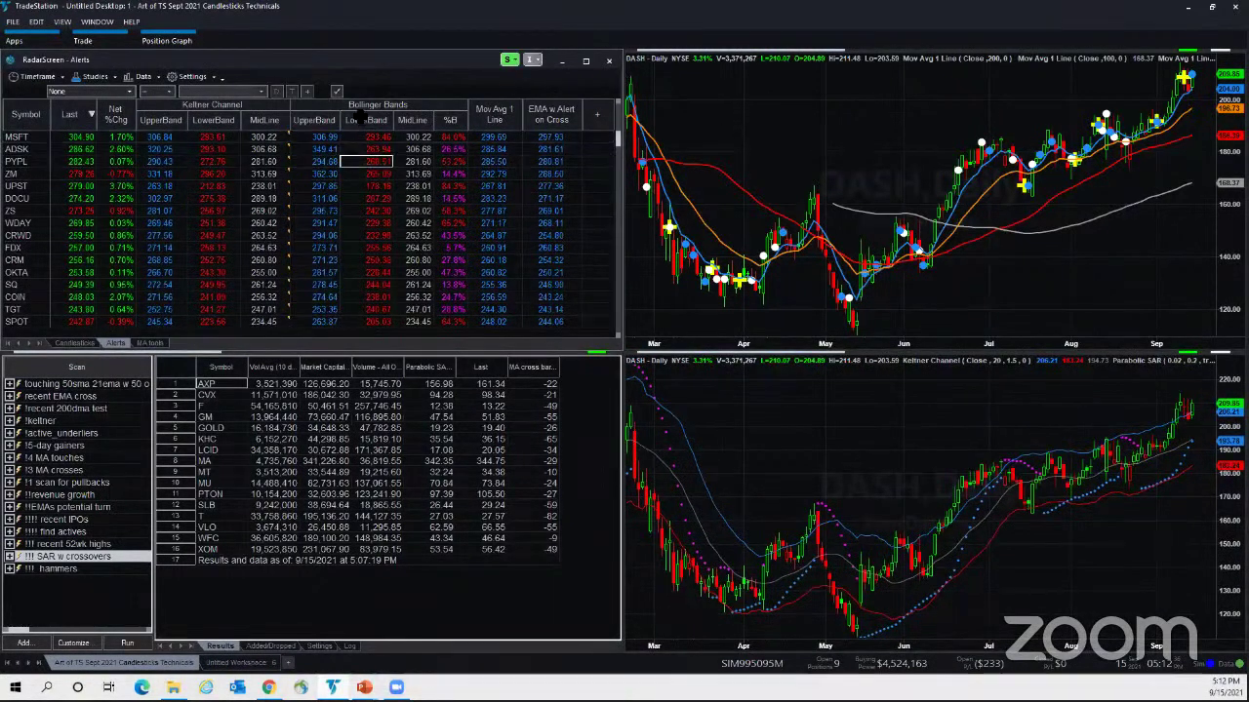
pyautogui.click(358, 105)
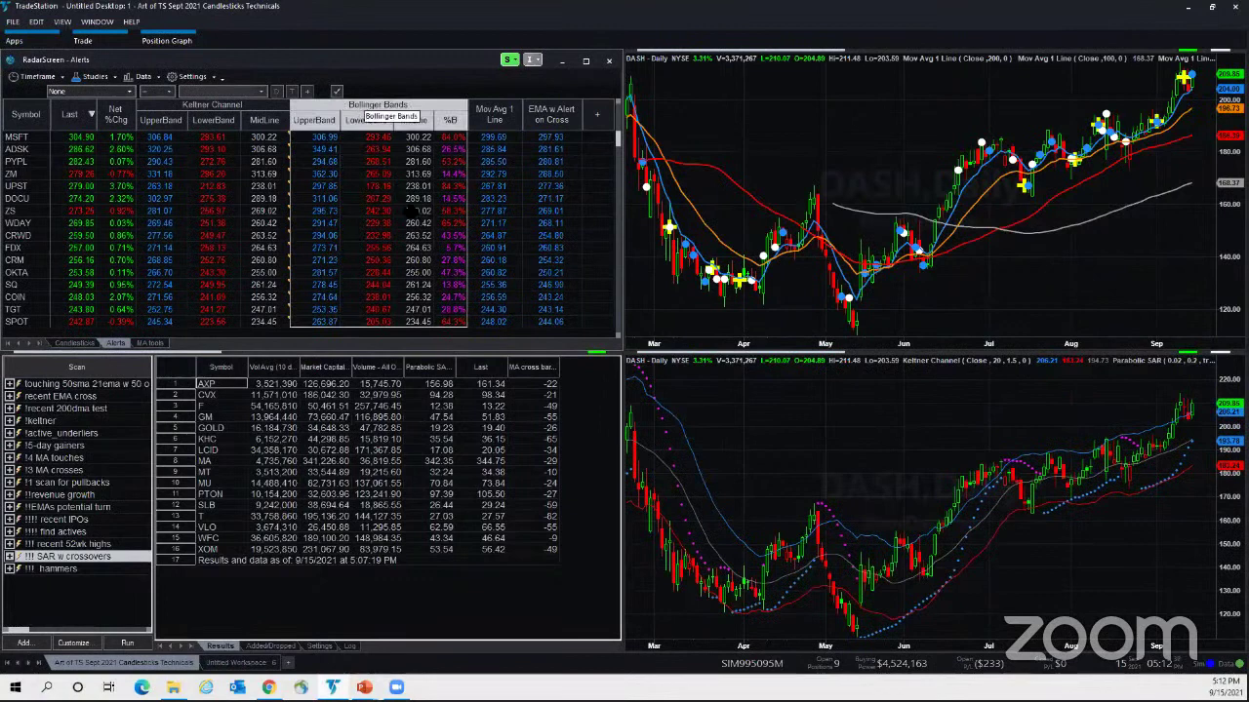
pyautogui.click(366, 236)
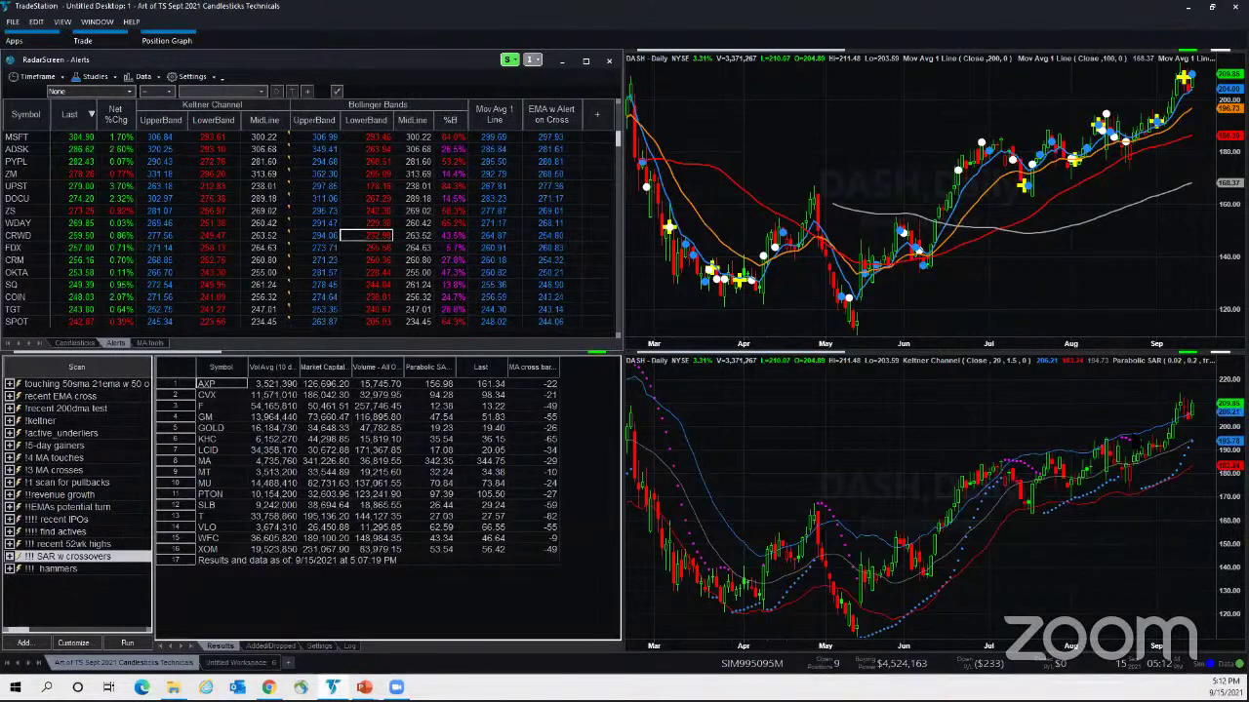
pyautogui.click(413, 198)
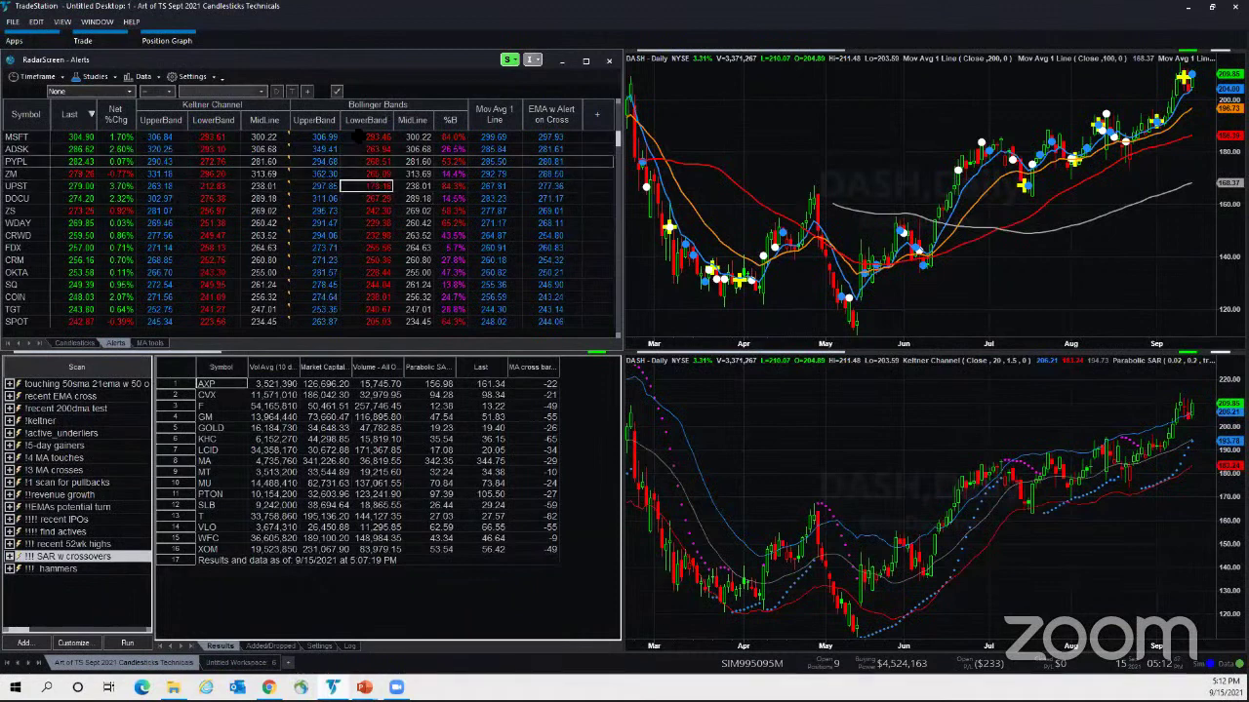
pyautogui.click(352, 108)
pyautogui.rightClick(353, 108)
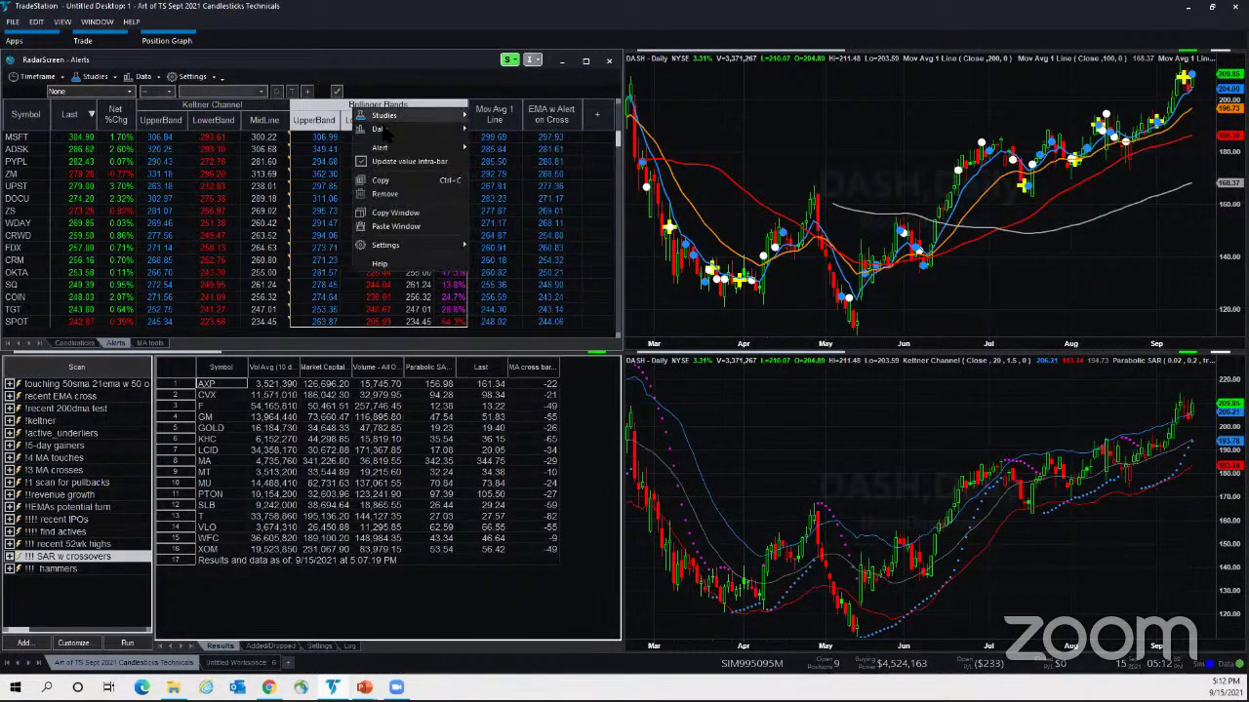
pyautogui.moveTo(410, 148)
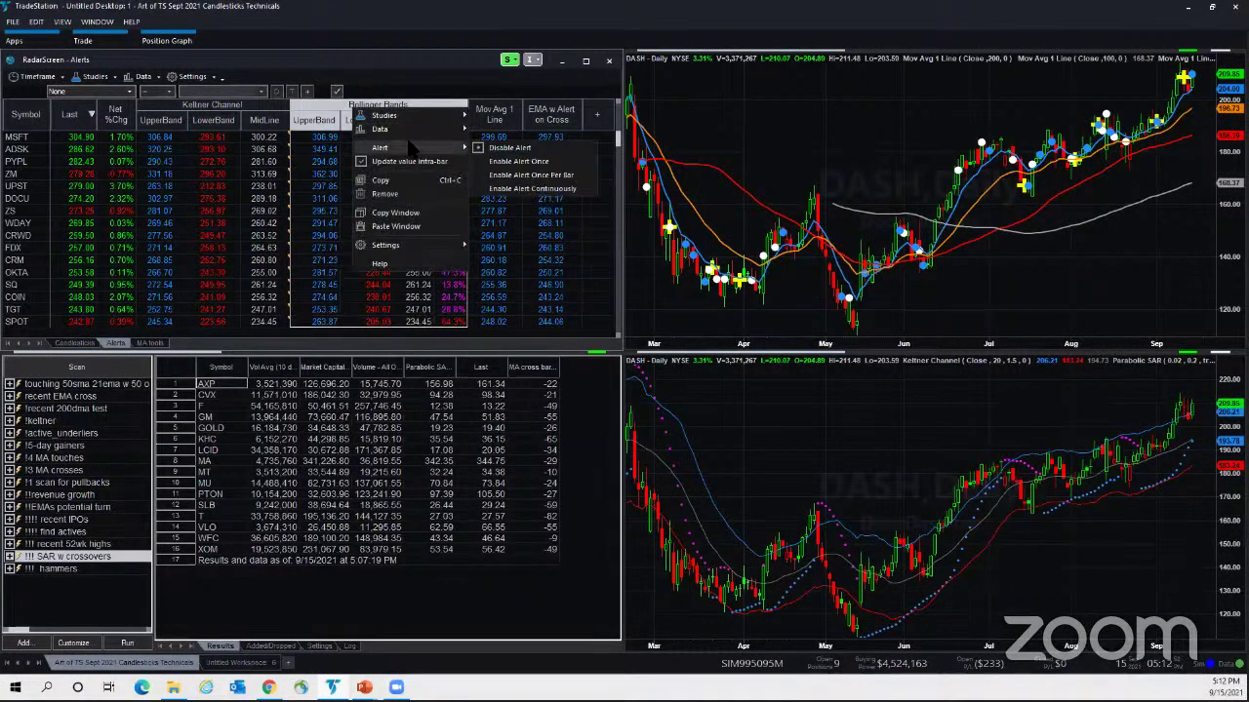
pyautogui.click(529, 162)
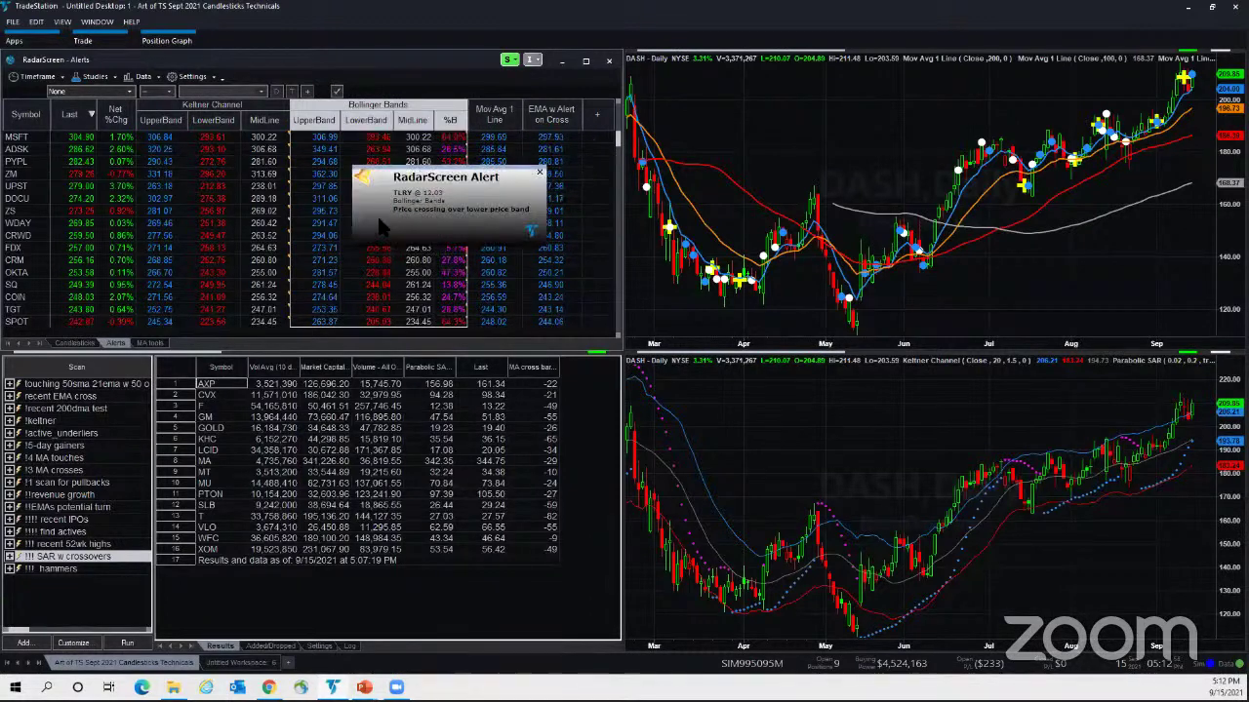
# - Load TLRY, the symbol named in the Bollinger Bands alert, into the linked charts
pyautogui.click(922, 439)
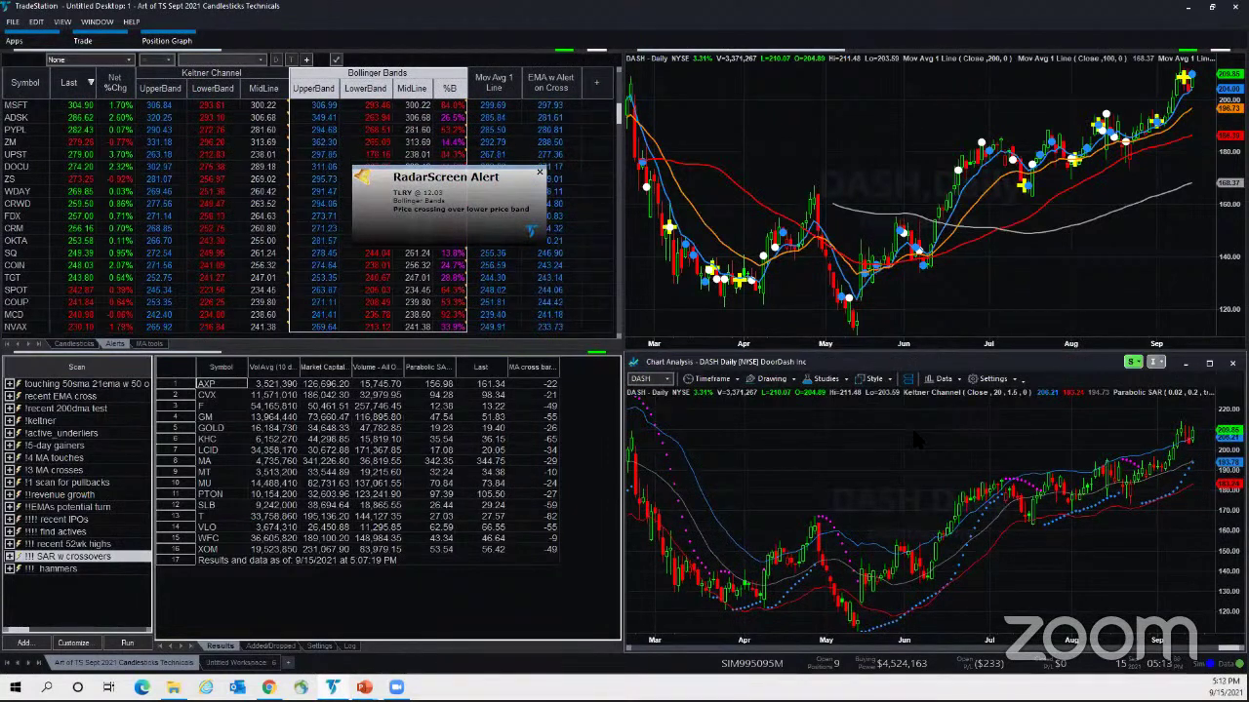
pyautogui.write('TLRY')
pyautogui.press('Return')
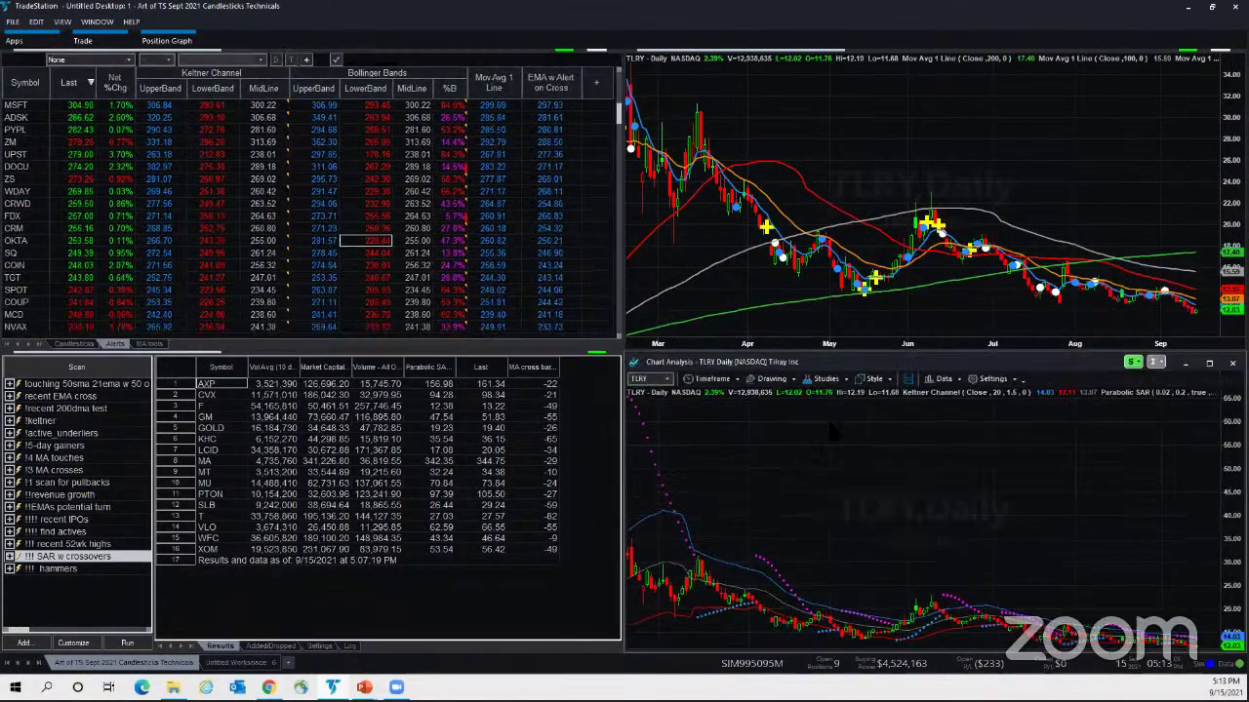
# - Add the Bollinger Bands indicator with its default settings to the lower TLRY daily chart
pyautogui.click(819, 395)
pyautogui.click(827, 378)
pyautogui.click(829, 393)
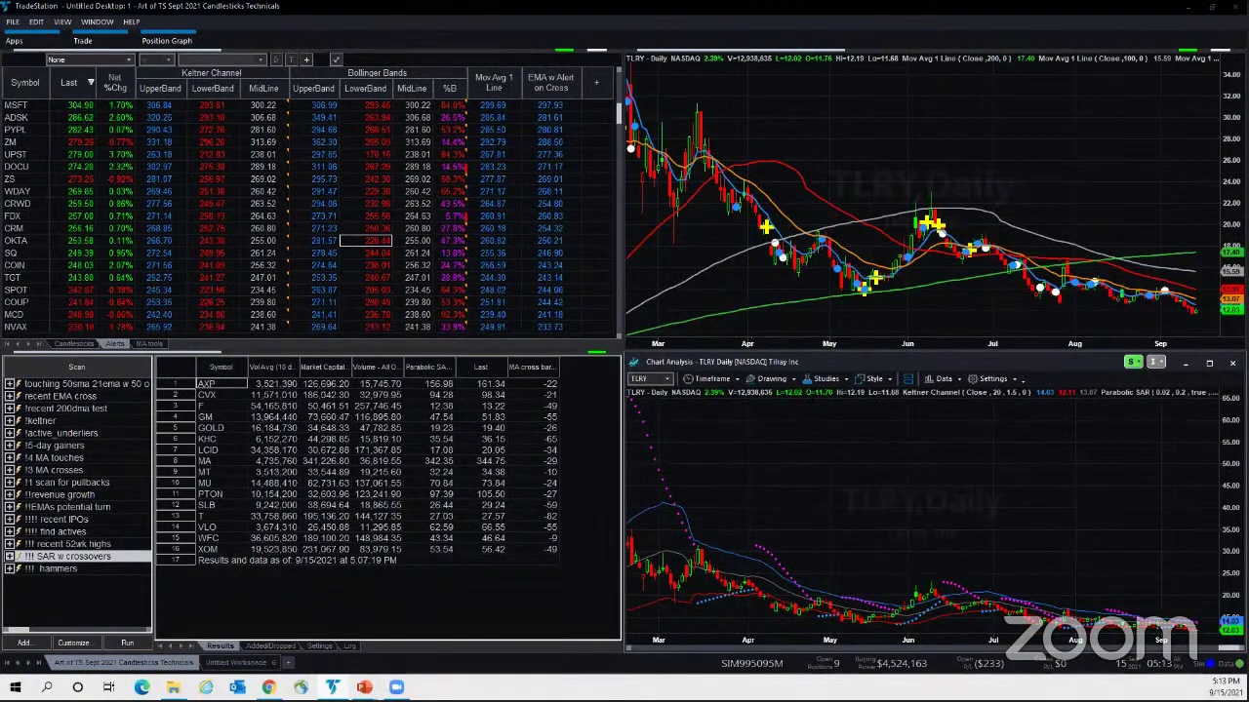
pyautogui.write('bo')
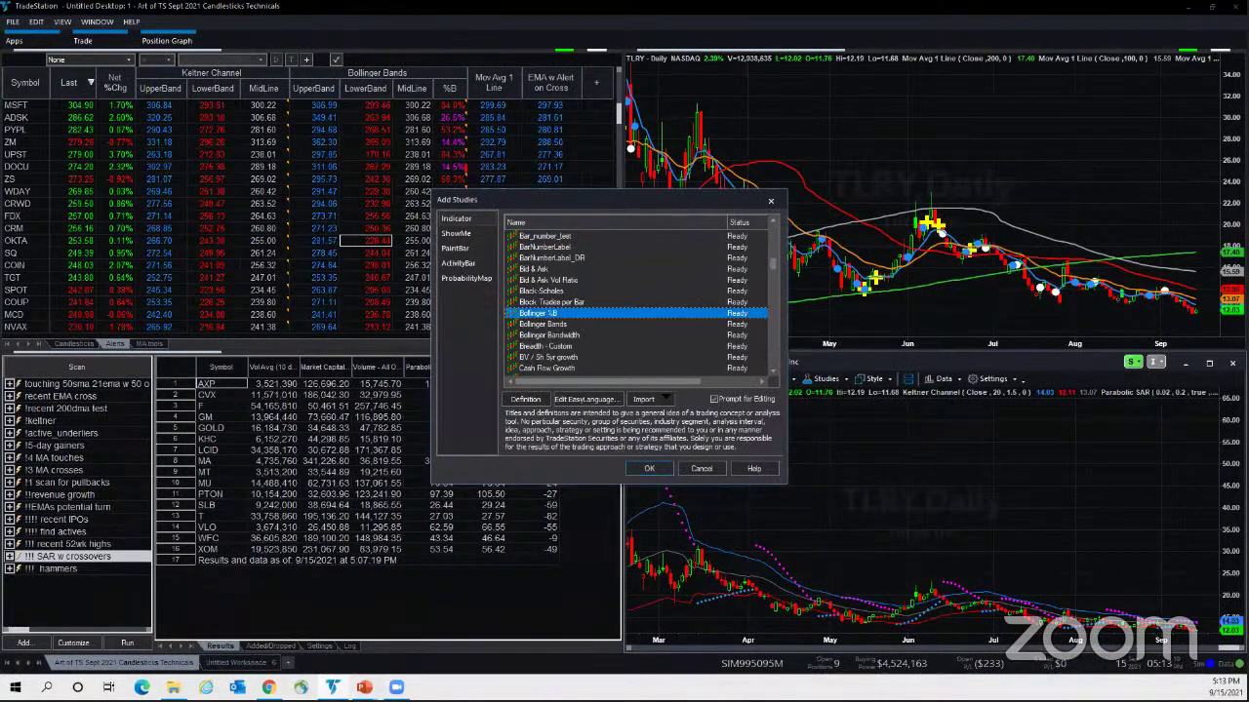
pyautogui.click(550, 325)
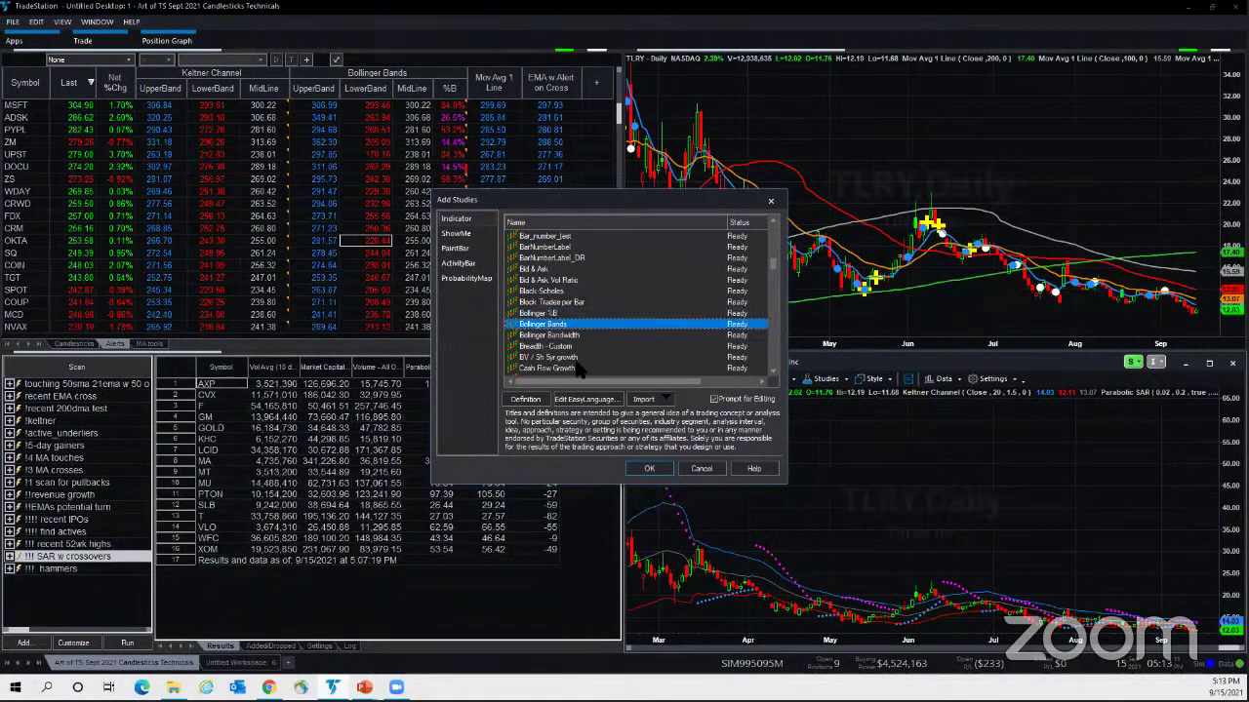
pyautogui.click(648, 468)
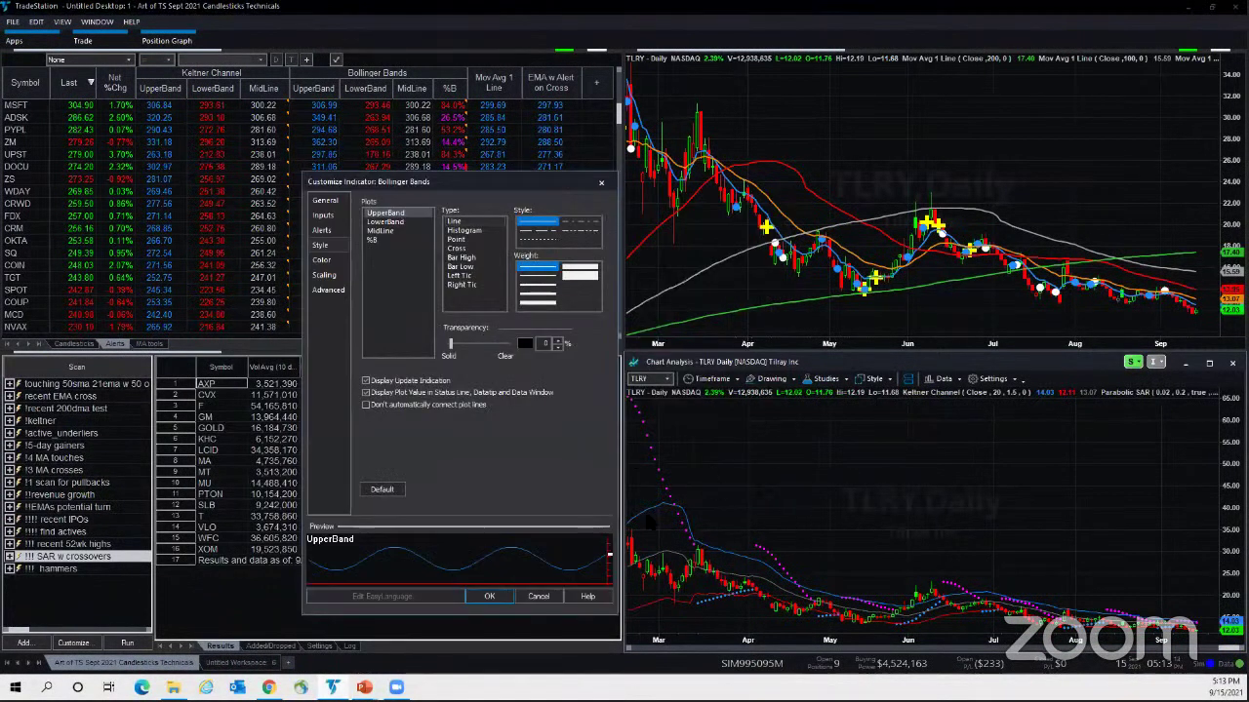
pyautogui.click(489, 596)
# - Turn off the Keltner Channel study in the lower chart, keeping Bollinger Bands and Parabolic SAR on
pyautogui.rightClick(799, 373)
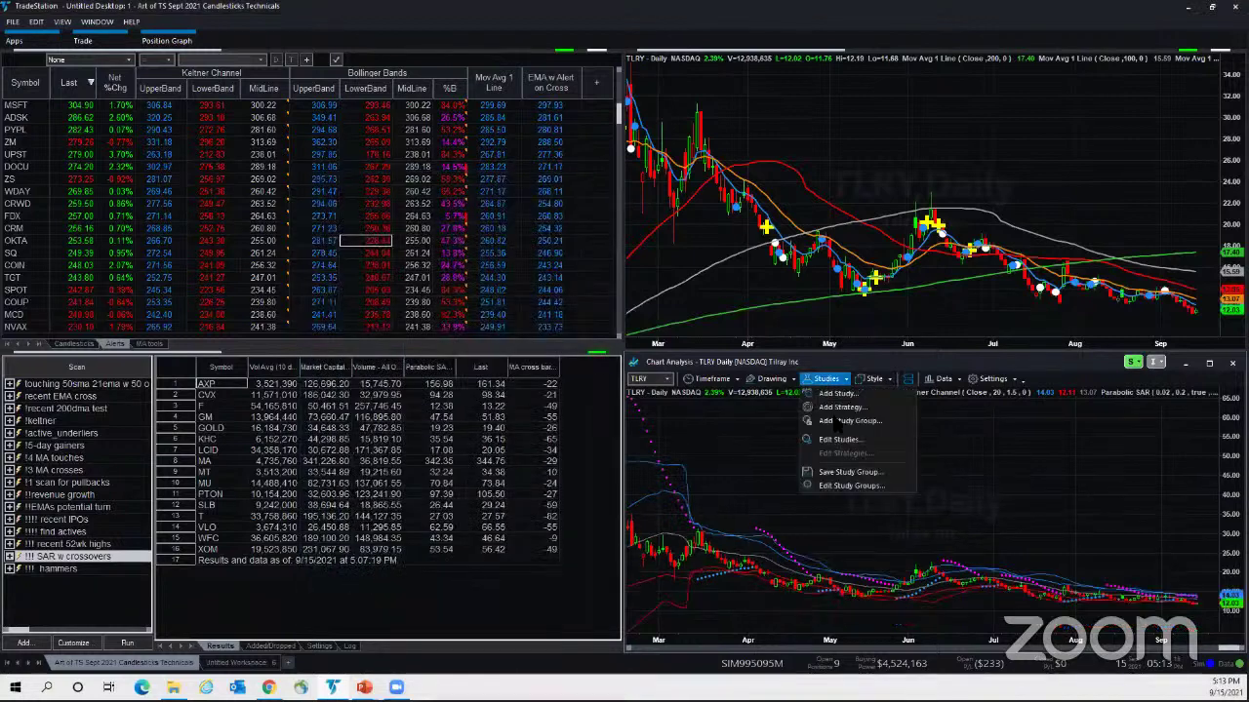
pyautogui.click(800, 440)
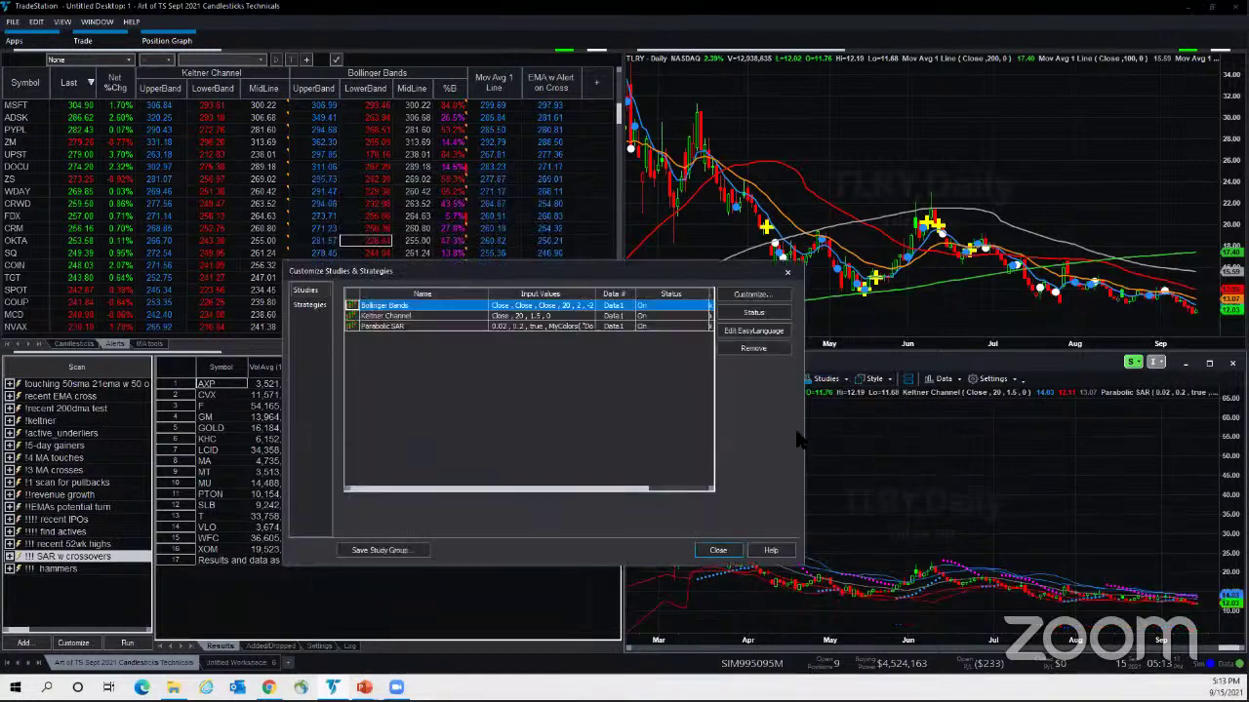
pyautogui.click(402, 316)
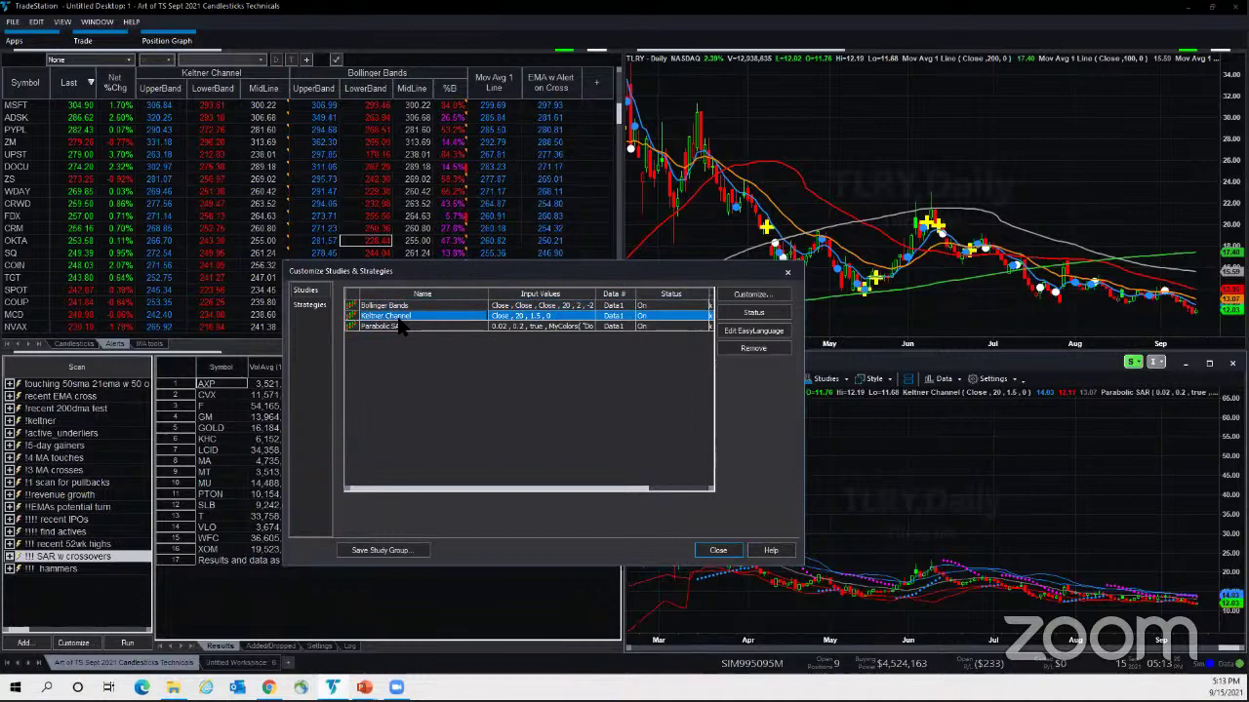
pyautogui.click(752, 317)
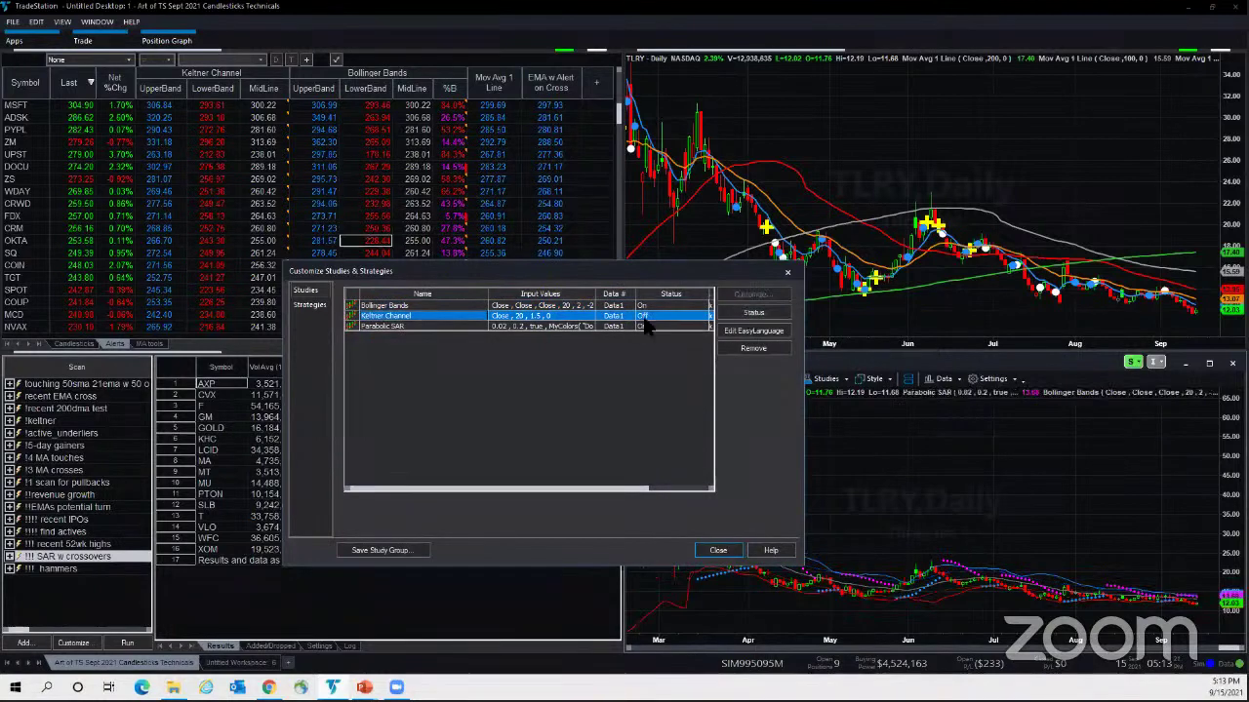
pyautogui.click(718, 551)
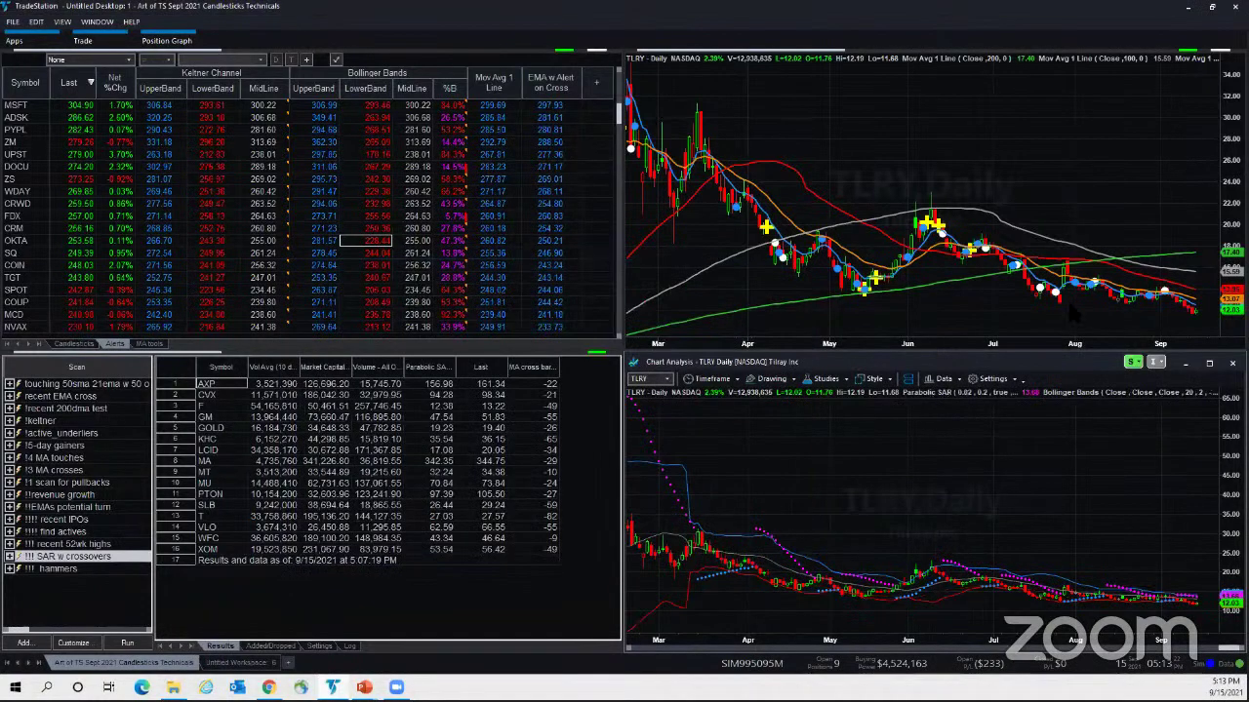
# - Load FDX from the Alerts page into the linked charts and compare its recent price with the Bollinger Bands
pyautogui.click(14, 216)
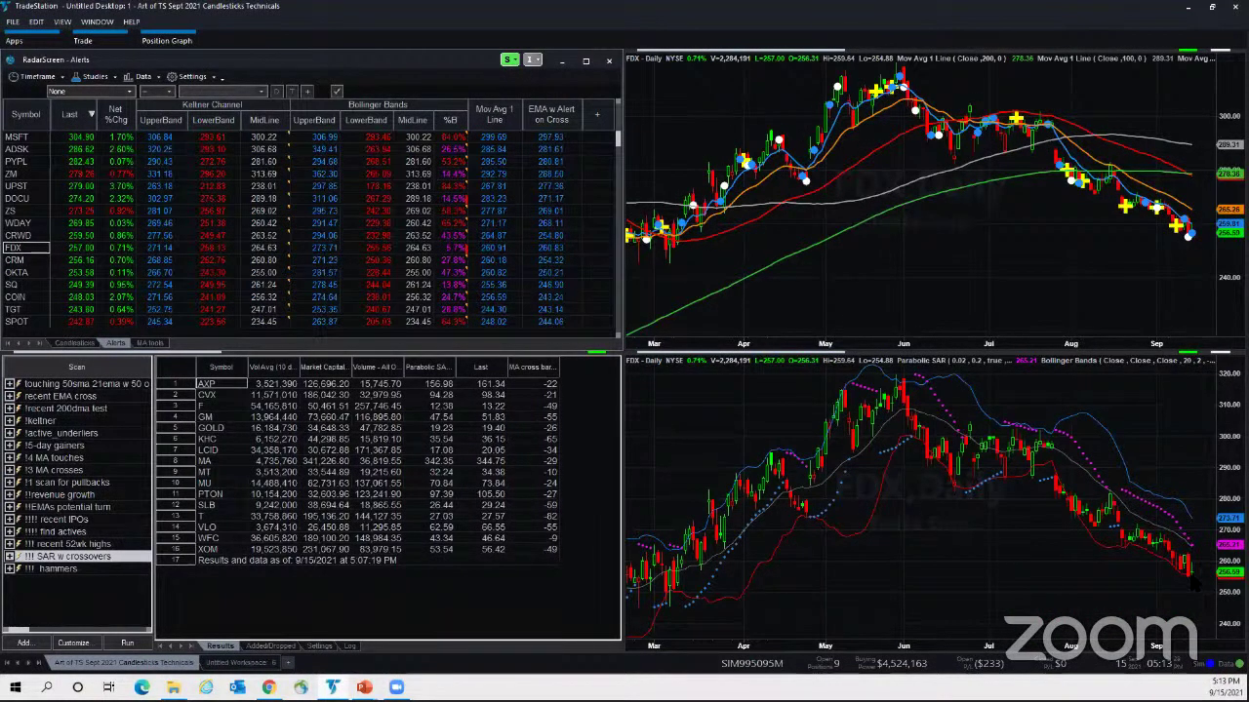
pyautogui.click(363, 235)
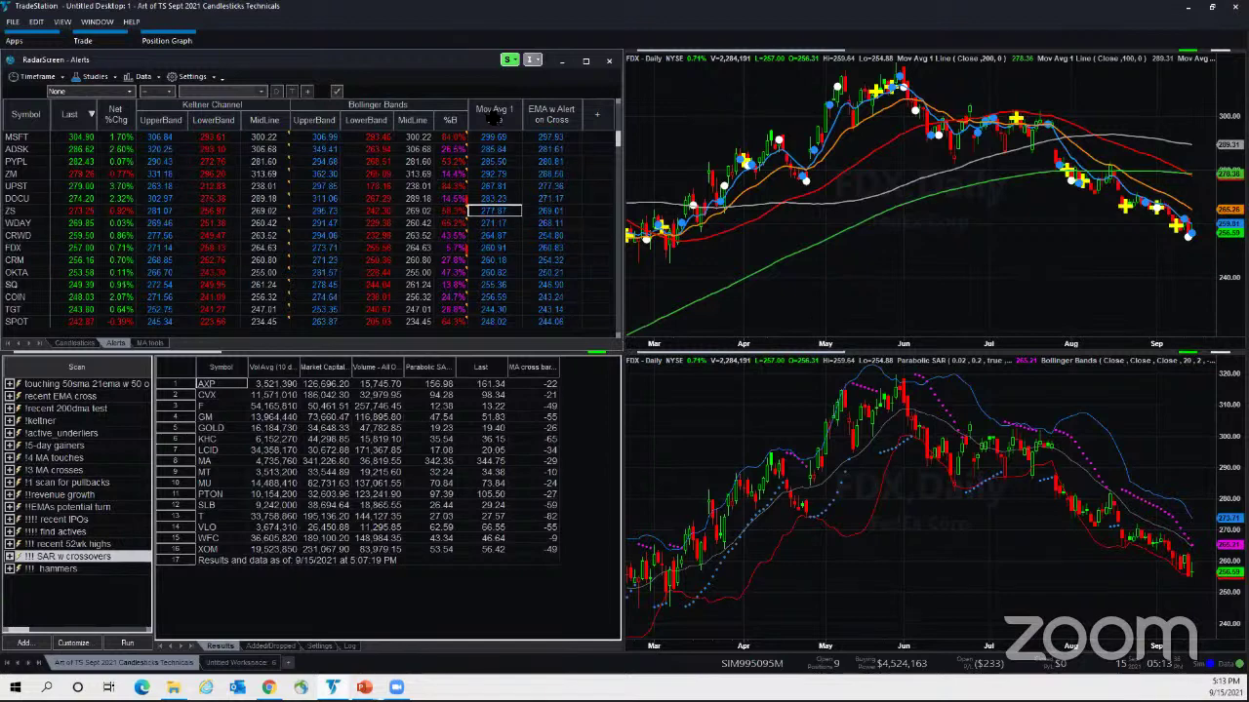
pyautogui.click(493, 114)
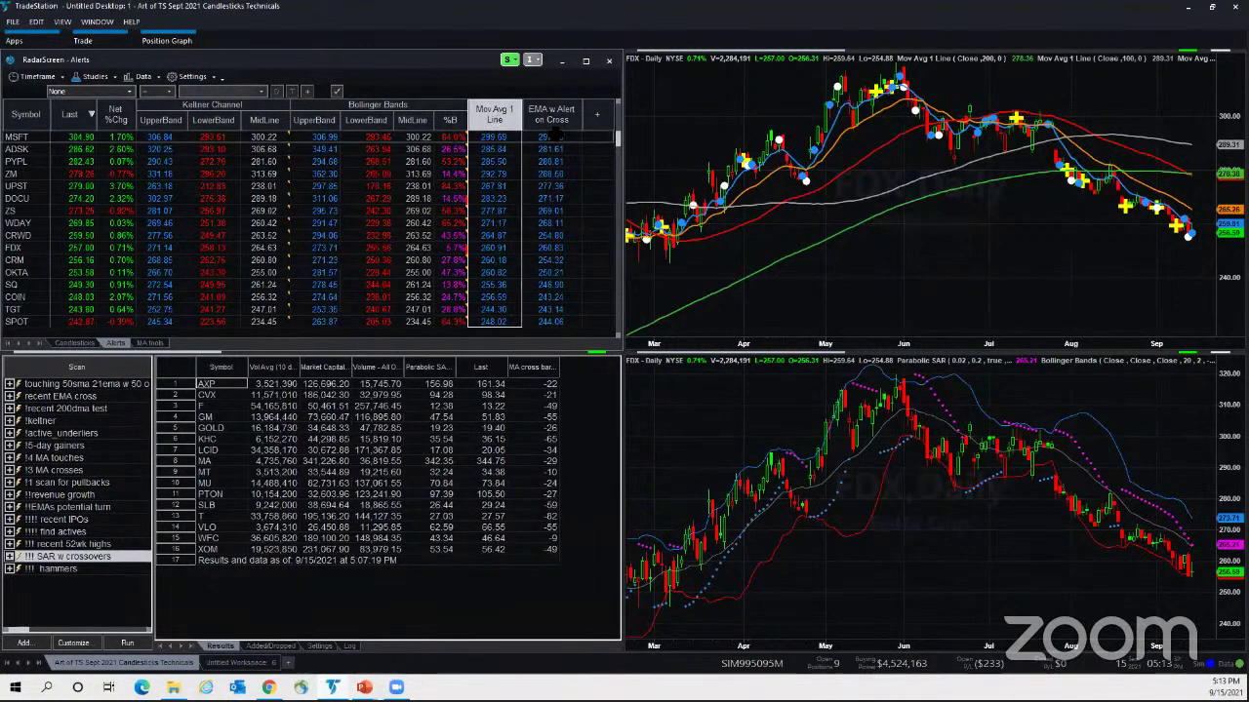
pyautogui.click(546, 115)
pyautogui.click(495, 222)
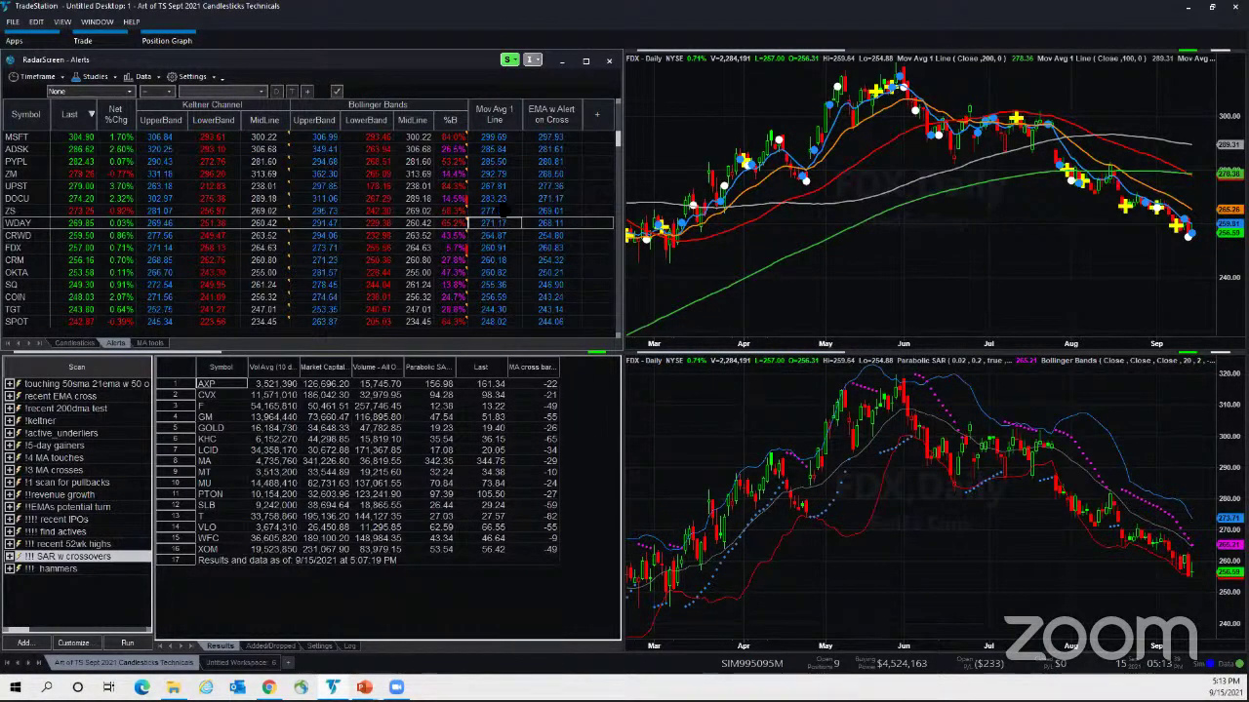
pyautogui.click(489, 117)
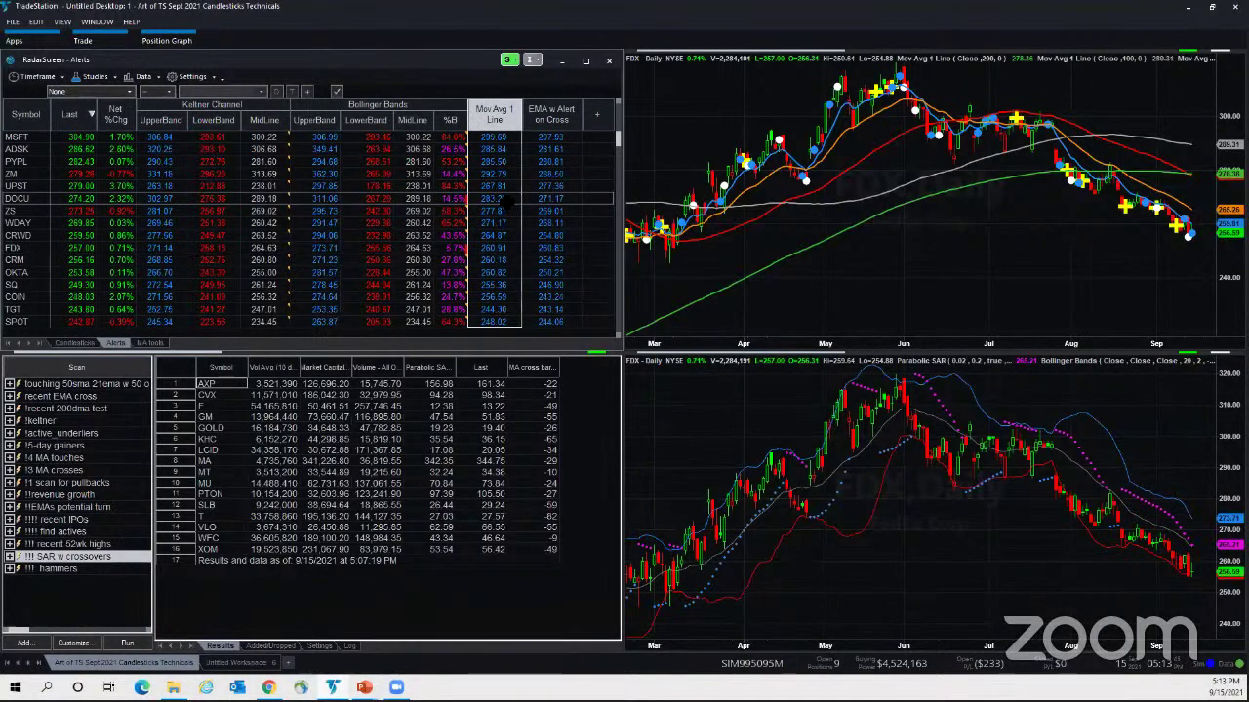
pyautogui.click(493, 161)
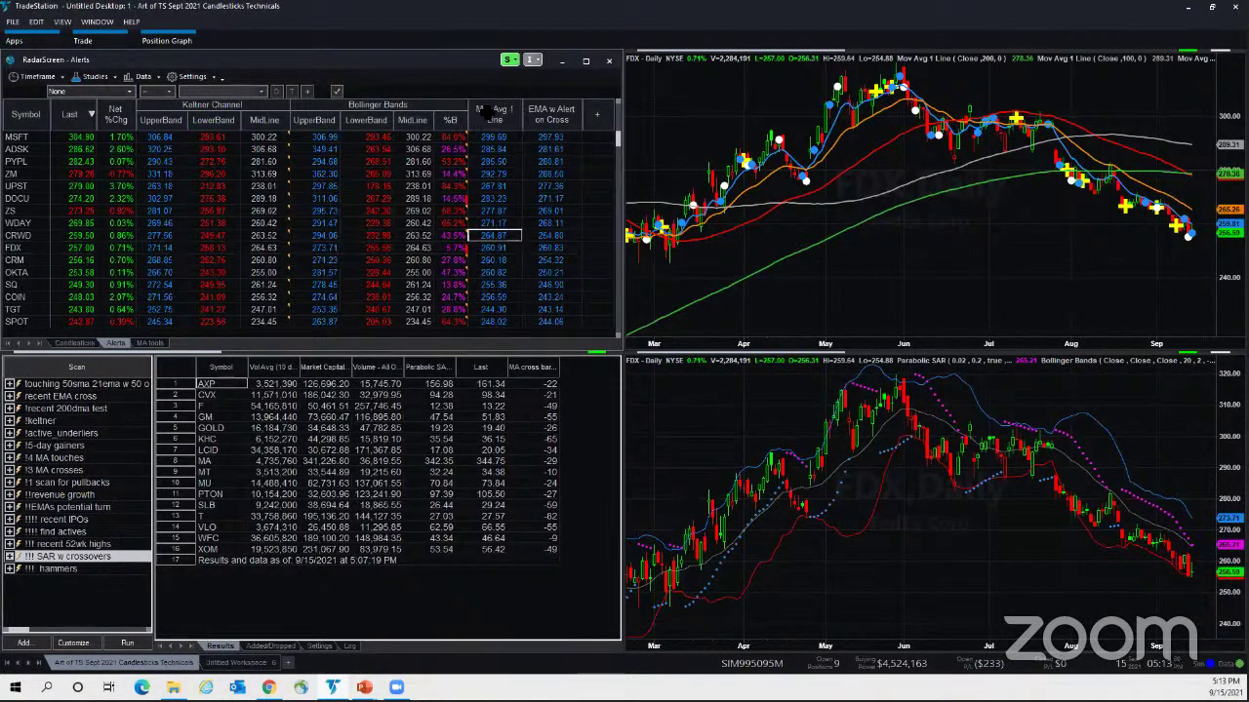
# - Set the length of the Mov Avg 1 Line indicator to 50 for all symbols on the Alerts page
pyautogui.rightClick(486, 118)
pyautogui.moveTo(494, 127)
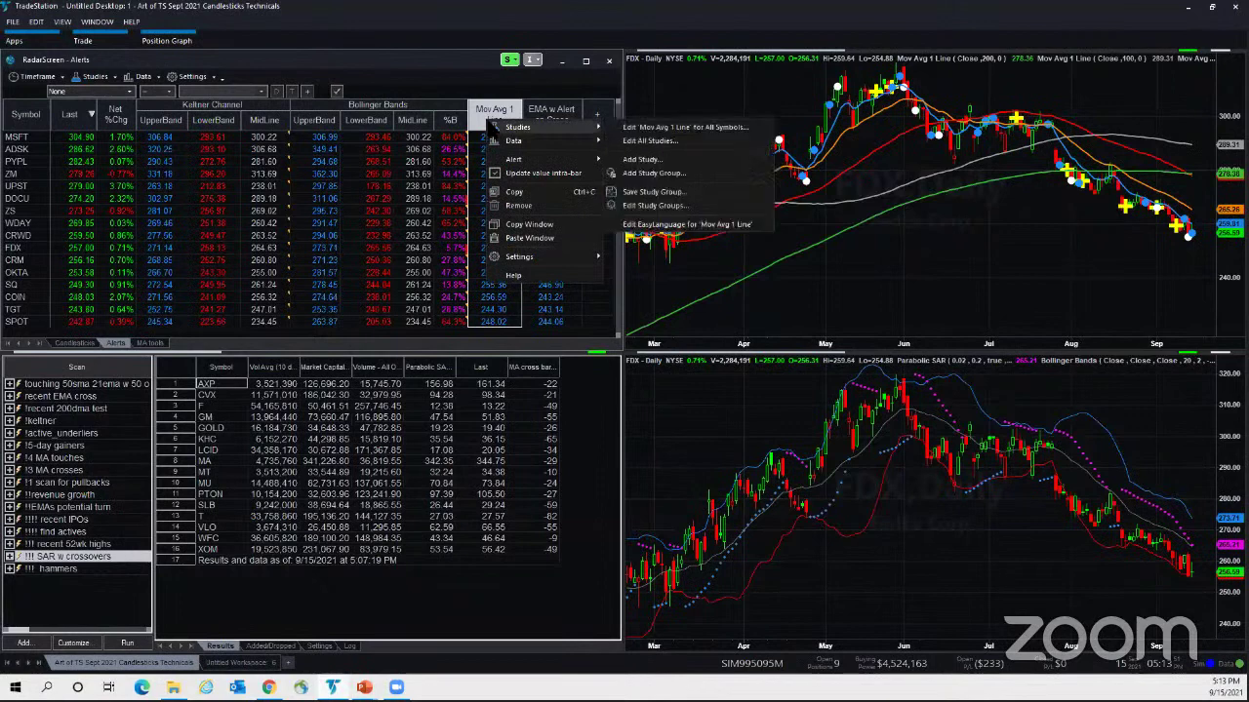
pyautogui.click(683, 126)
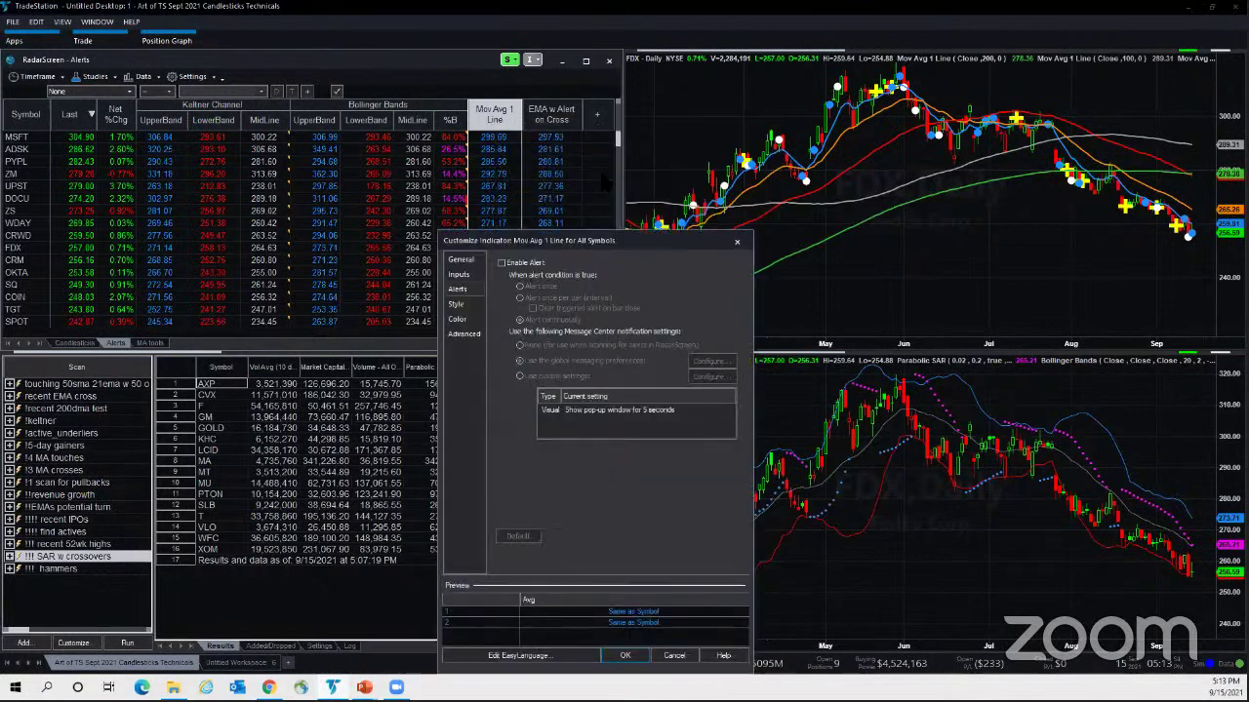
pyautogui.click(460, 275)
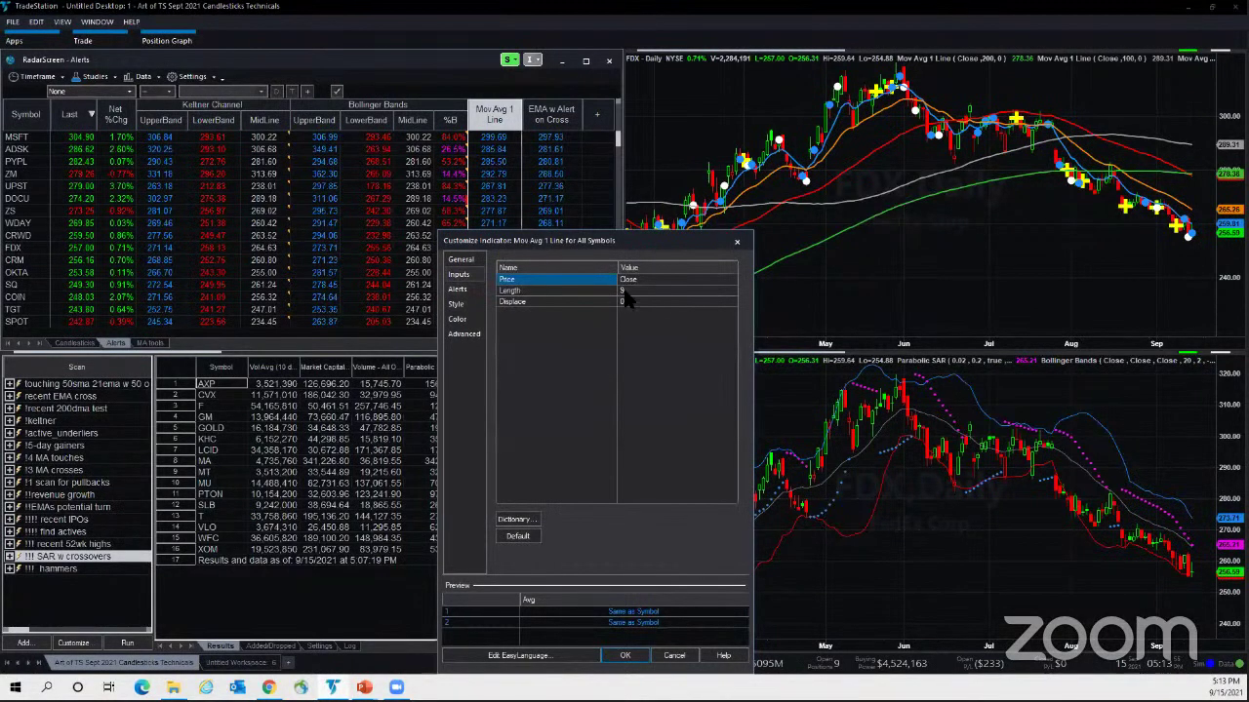
pyautogui.click(630, 291)
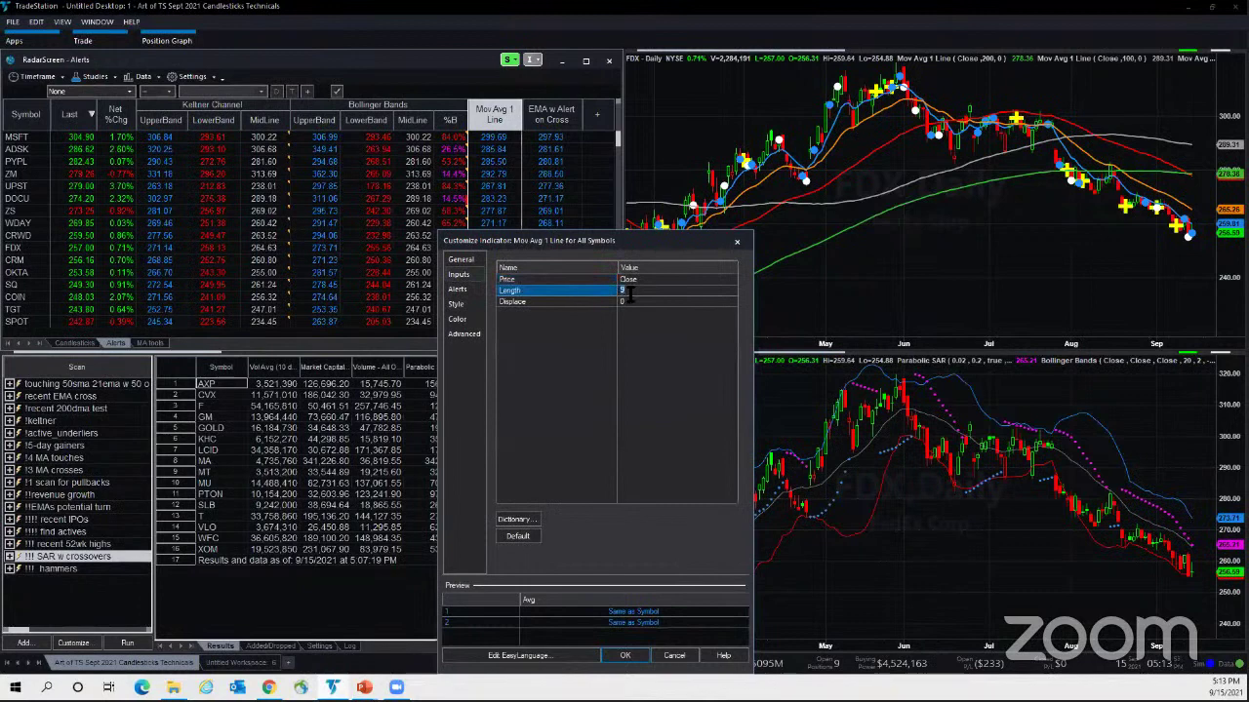
pyautogui.write('50')
pyautogui.click(625, 656)
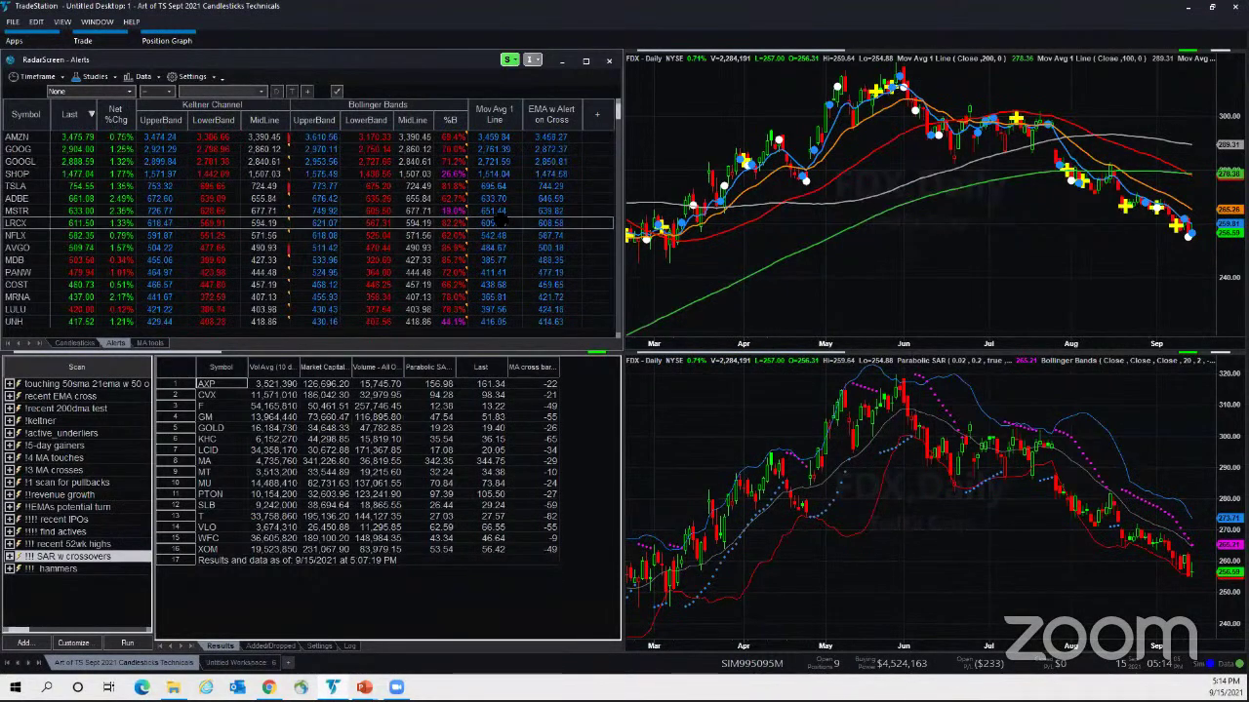
# - Load ADBE from the Alerts page into the linked charts and compare its price with the 50-day moving average
pyautogui.click(15, 198)
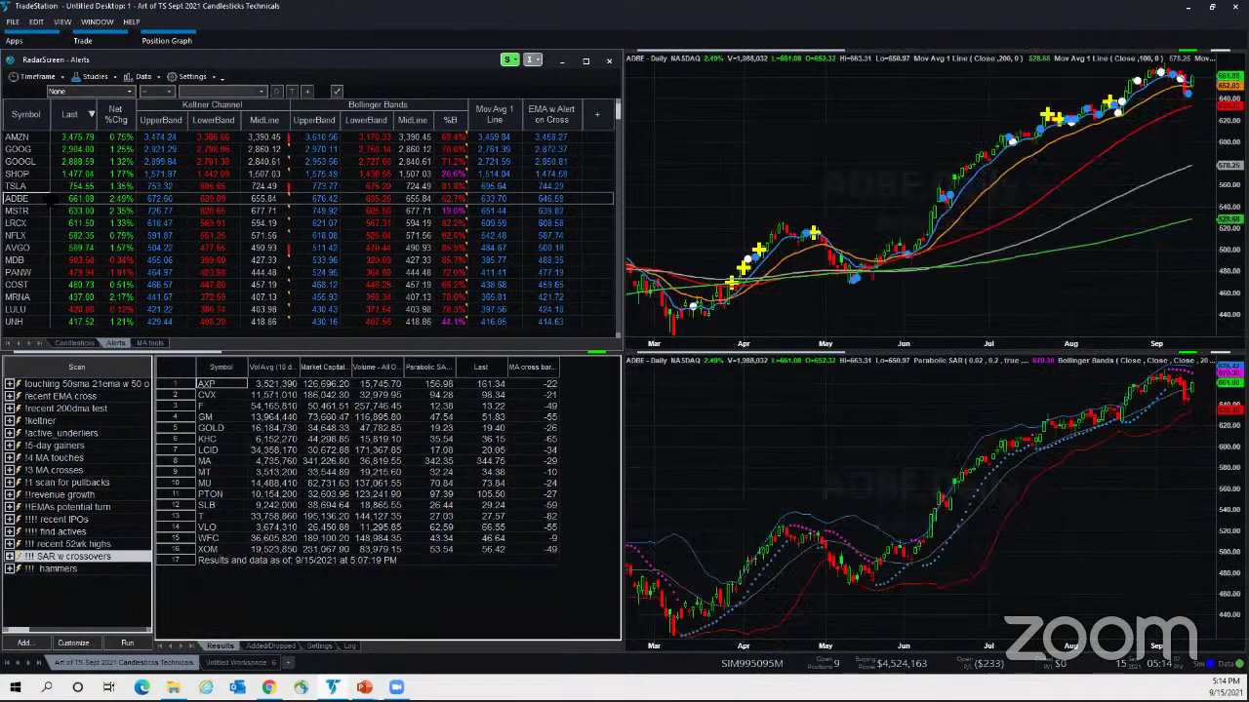
pyautogui.click(1174, 121)
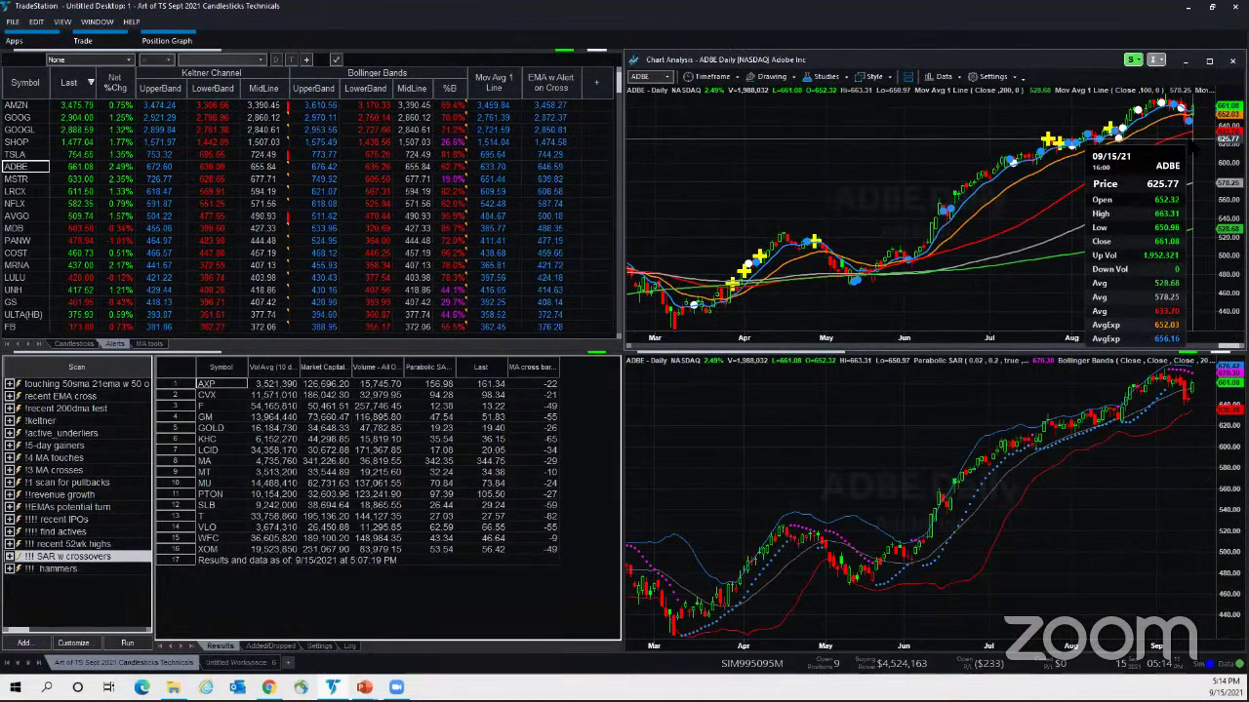
pyautogui.click(503, 207)
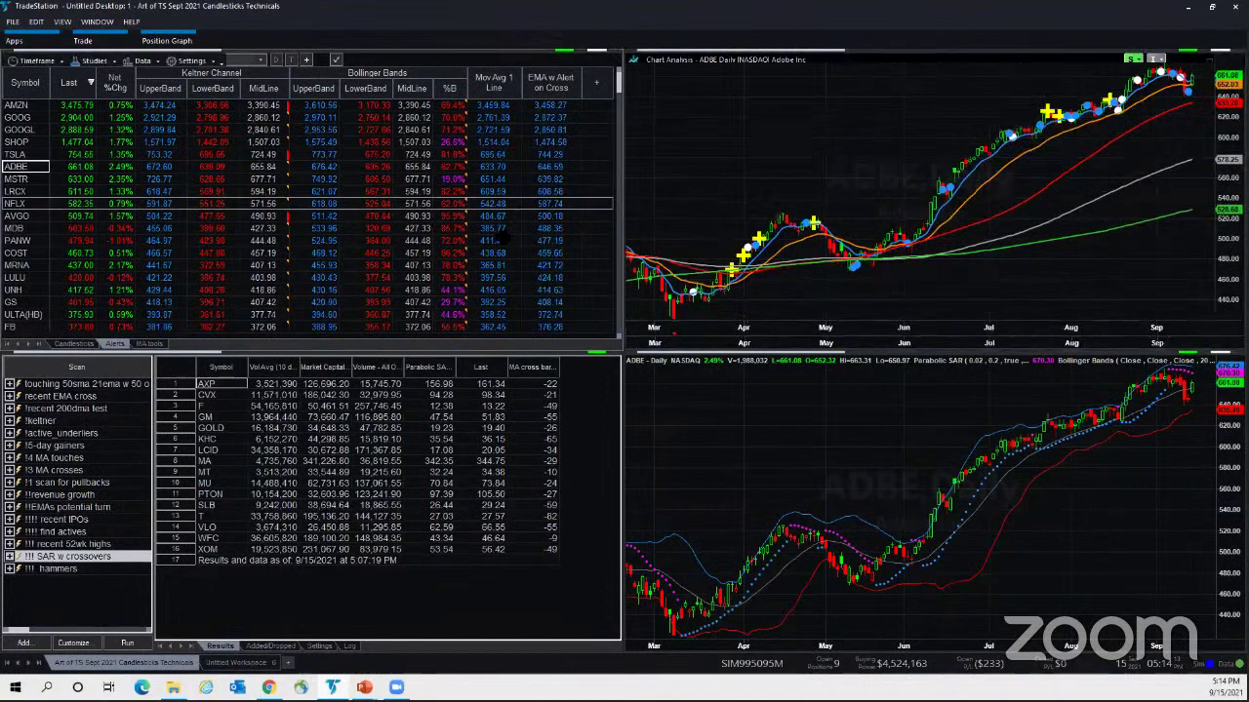
# - Enable the alert for the Mov Avg 1 Line column to trigger once
pyautogui.click(482, 114)
pyautogui.rightClick(482, 114)
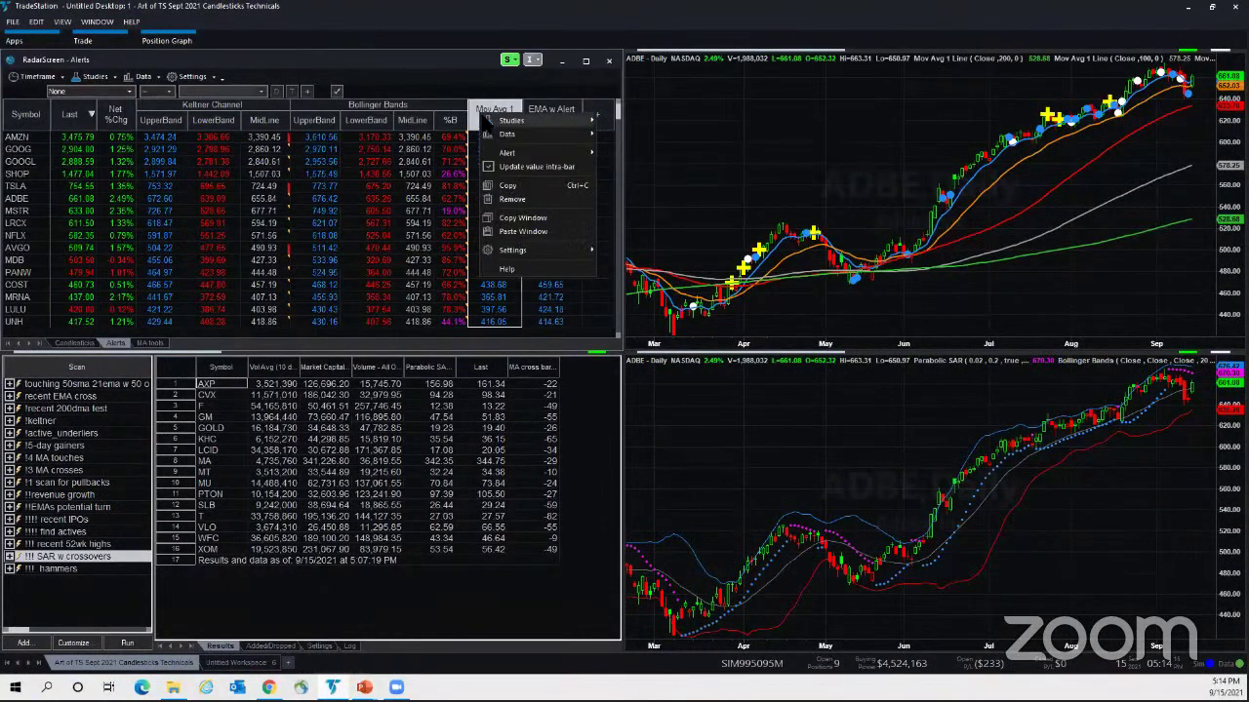
pyautogui.moveTo(517, 154)
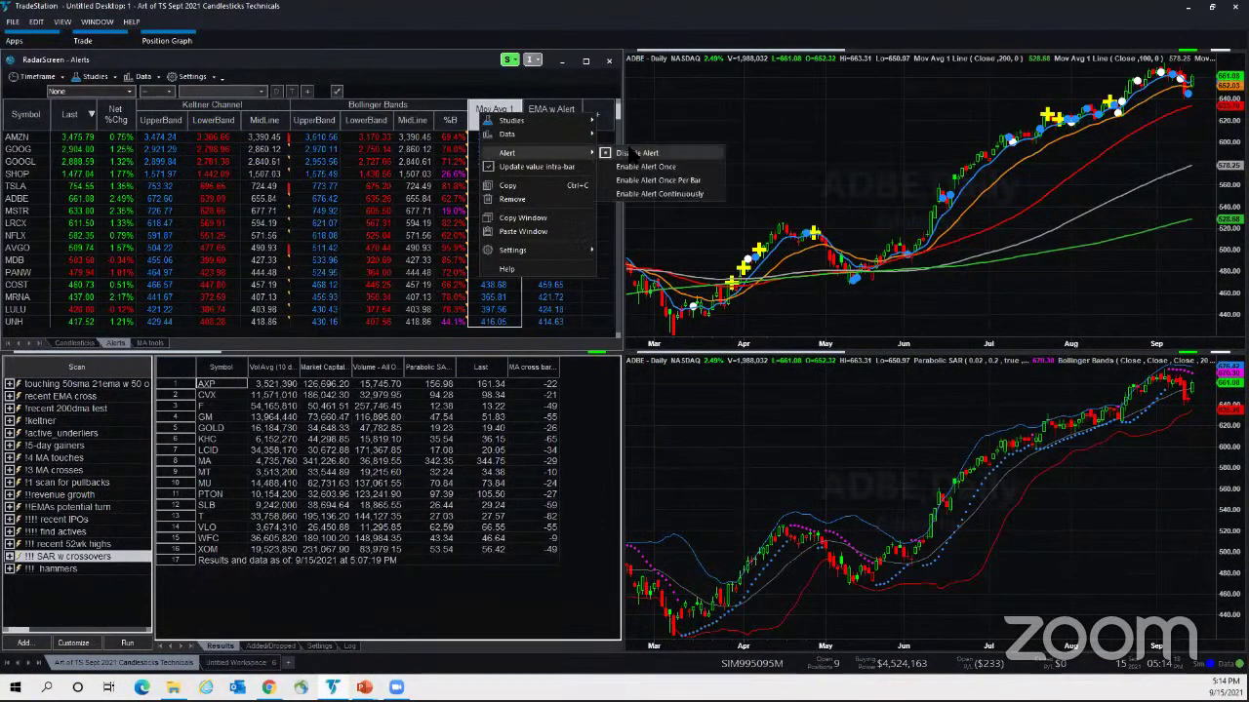
pyautogui.click(636, 167)
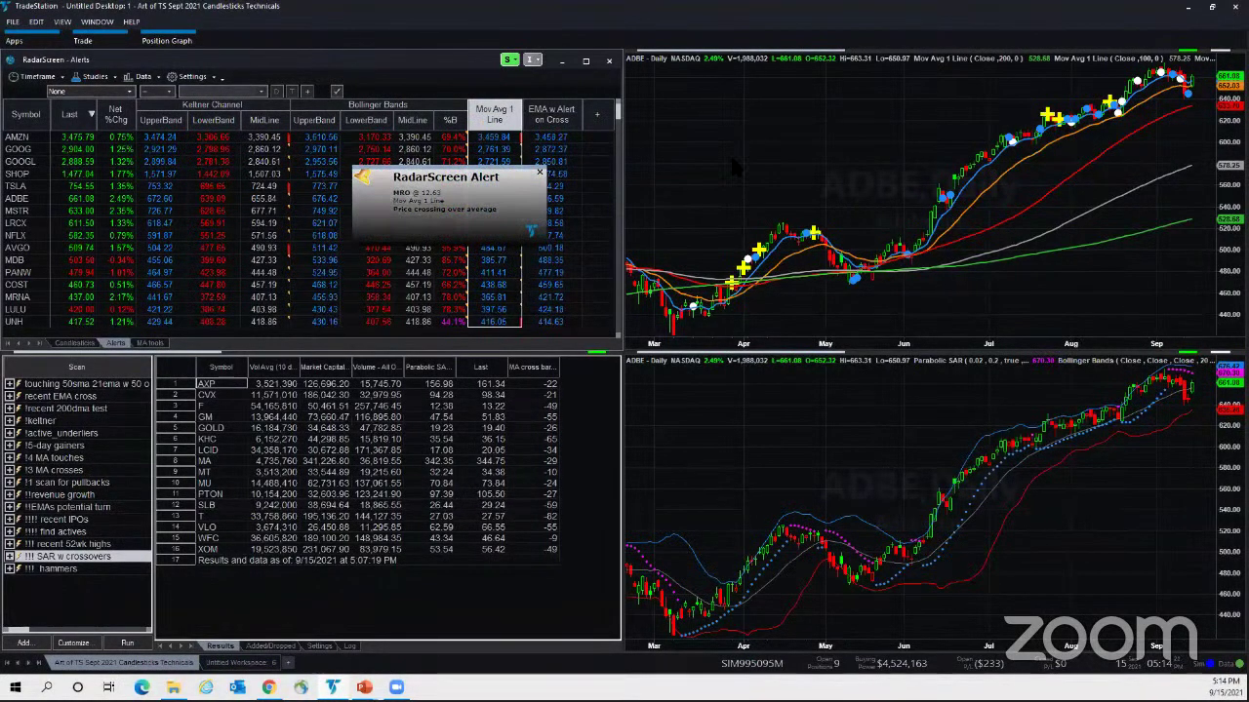
# - Load MRO, the symbol named in the moving average alert, and examine its latest bars against the averages in the upper chart
pyautogui.click(403, 203)
pyautogui.write('mr')
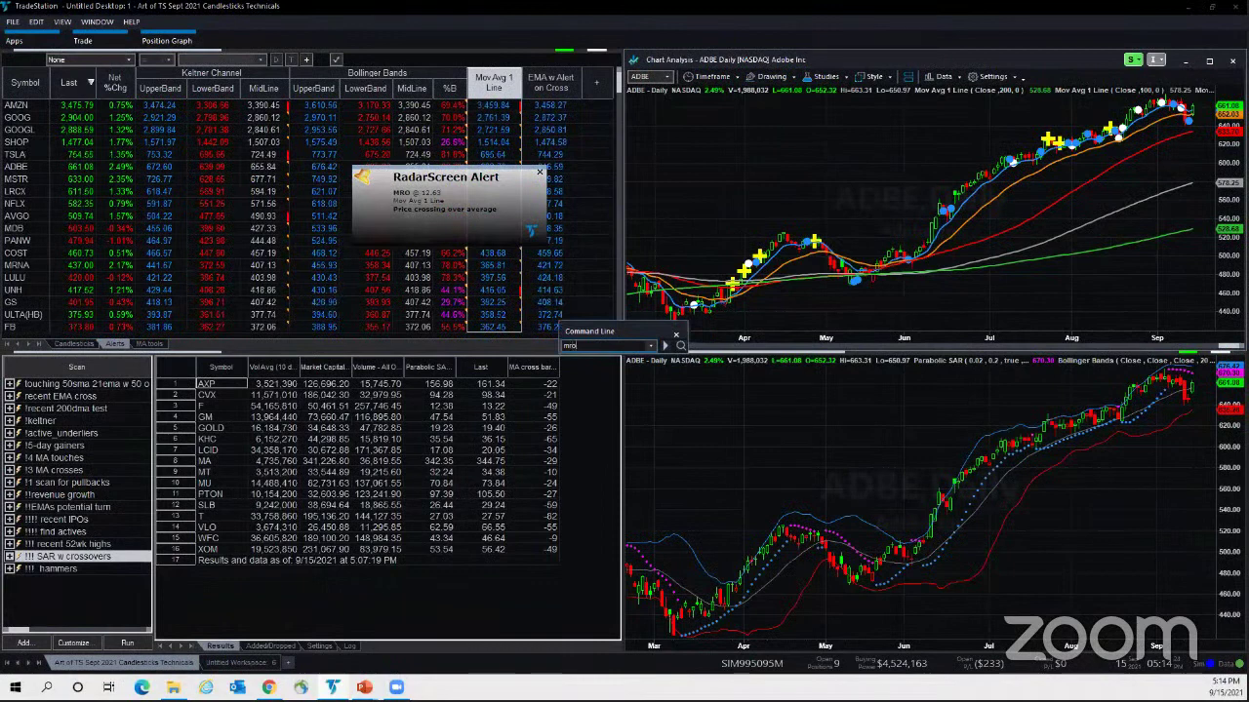
pyautogui.write('o')
pyautogui.press('Return')
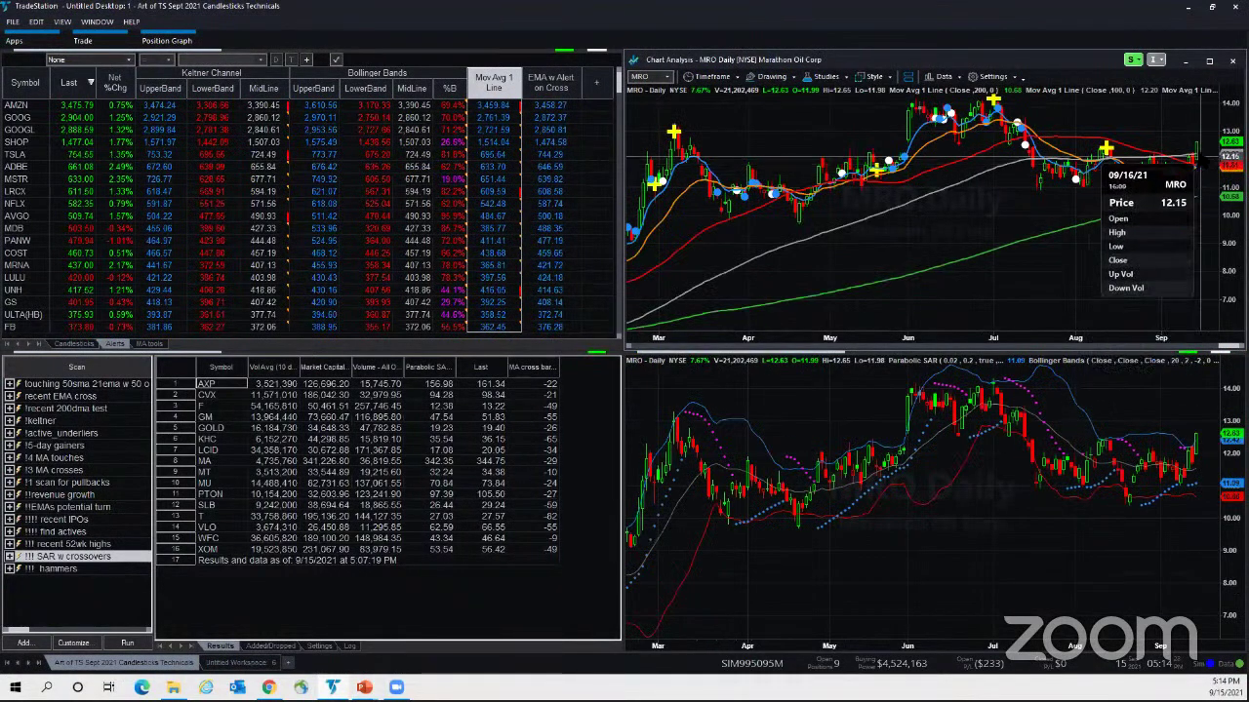
pyautogui.scroll(10, 1200, 195)
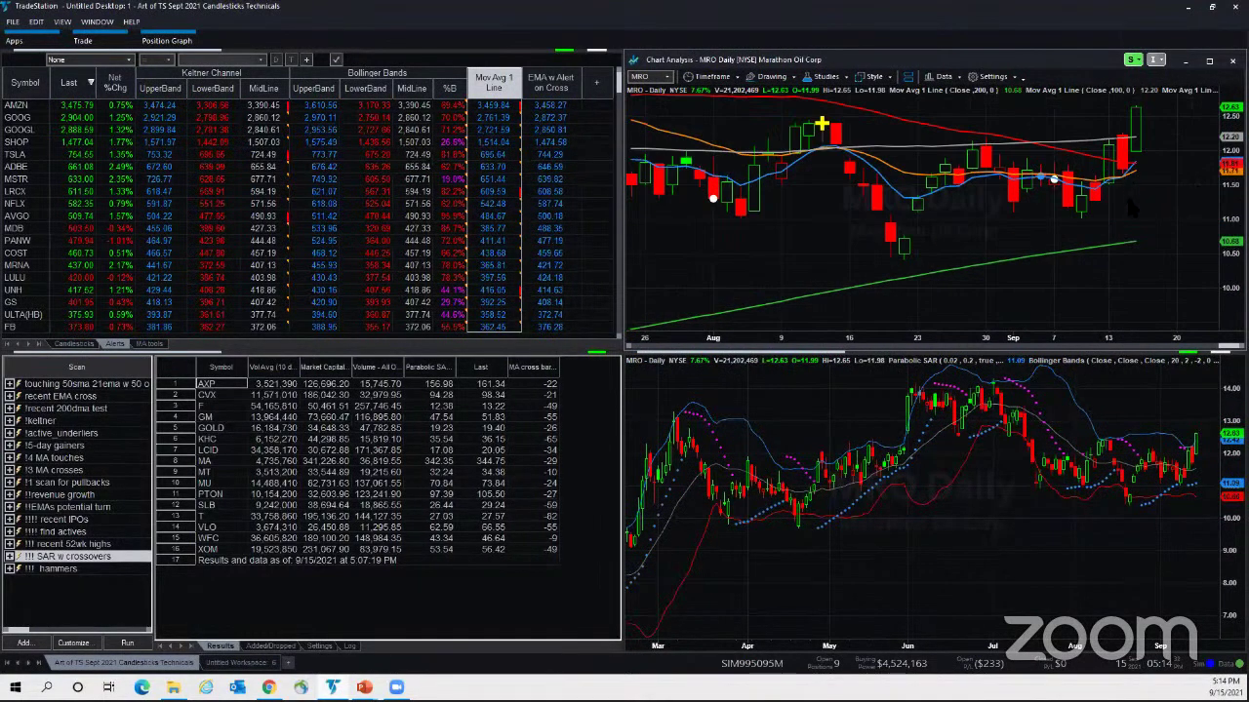
pyautogui.moveTo(1130, 173)
# - Load LRCX from the Alerts page into the linked charts and examine its recent price against the moving averages
pyautogui.click(492, 253)
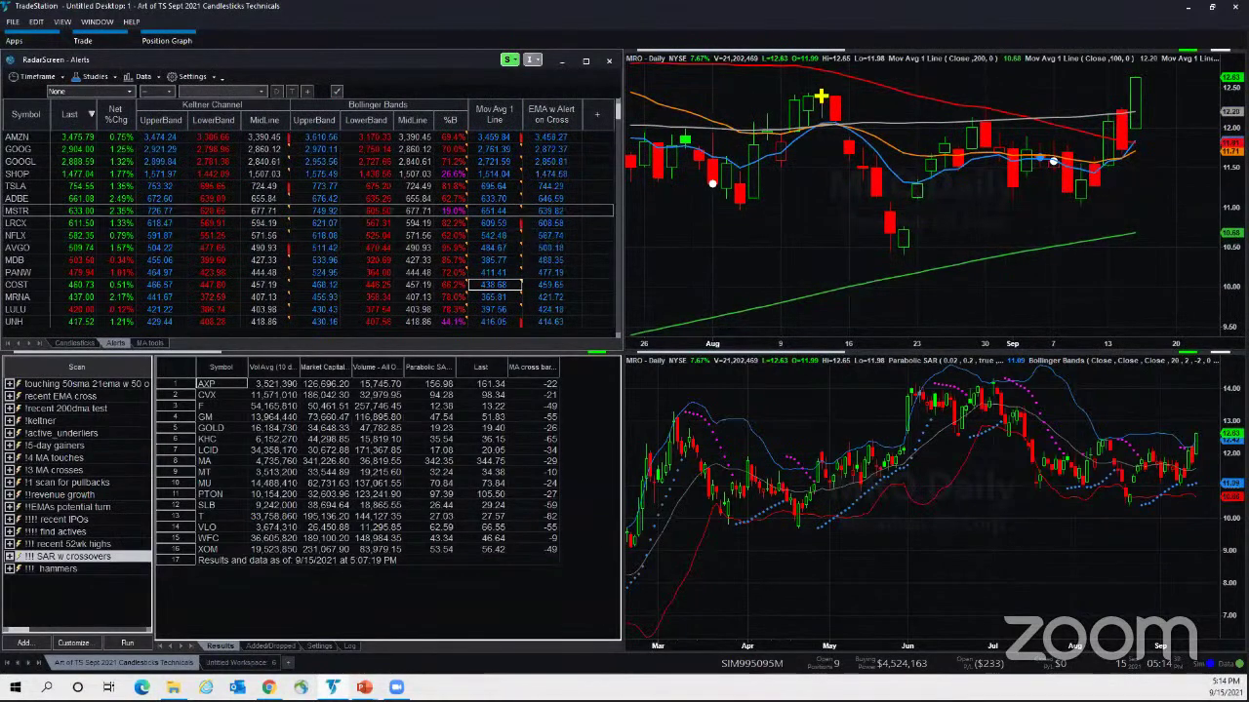
pyautogui.click(14, 222)
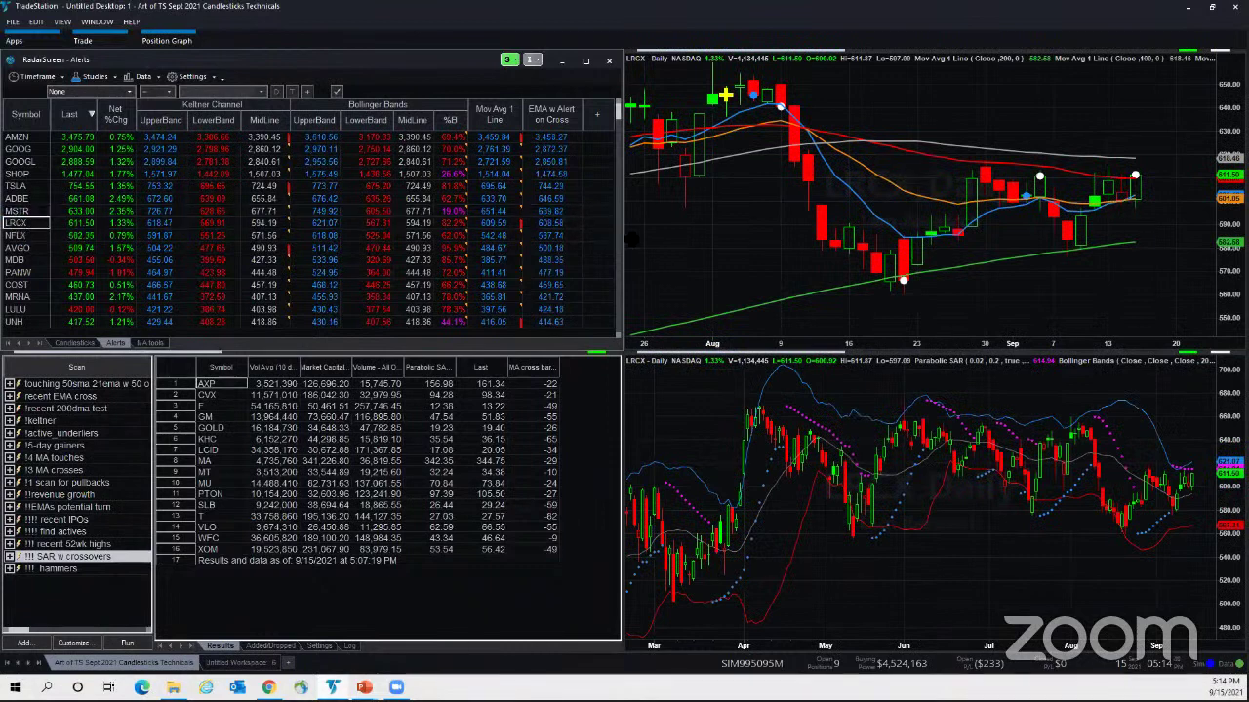
pyautogui.click(552, 259)
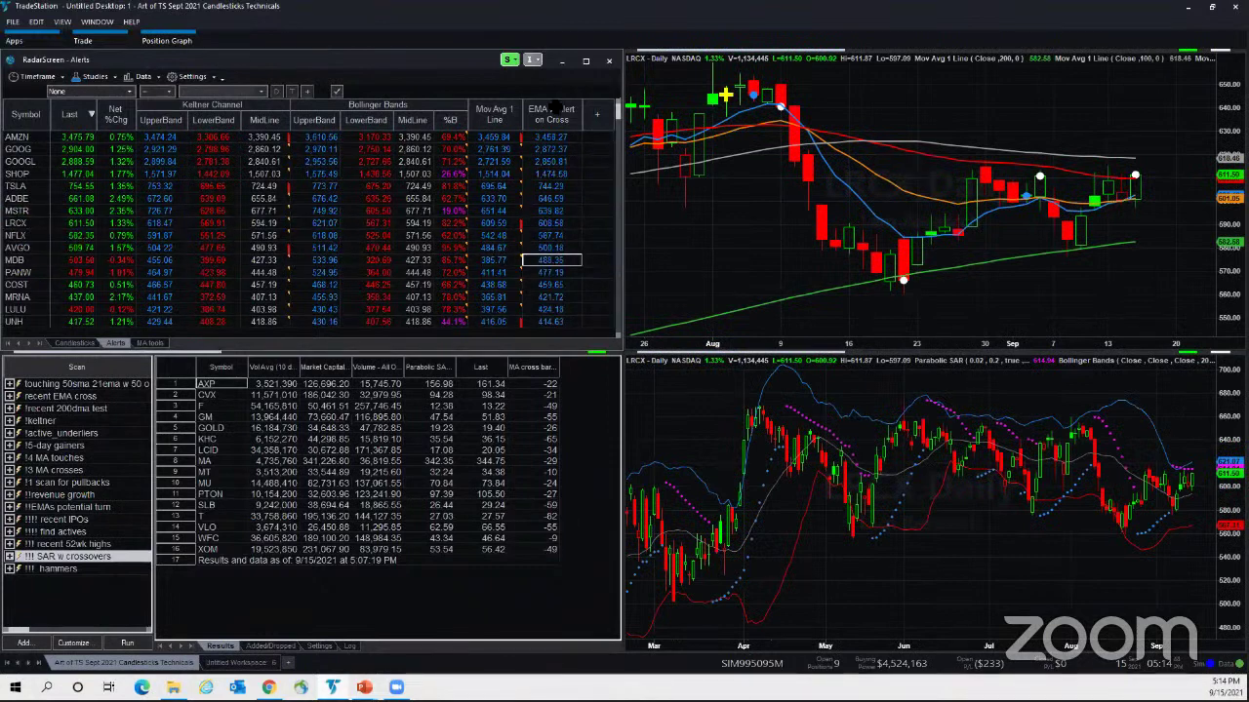
pyautogui.click(552, 120)
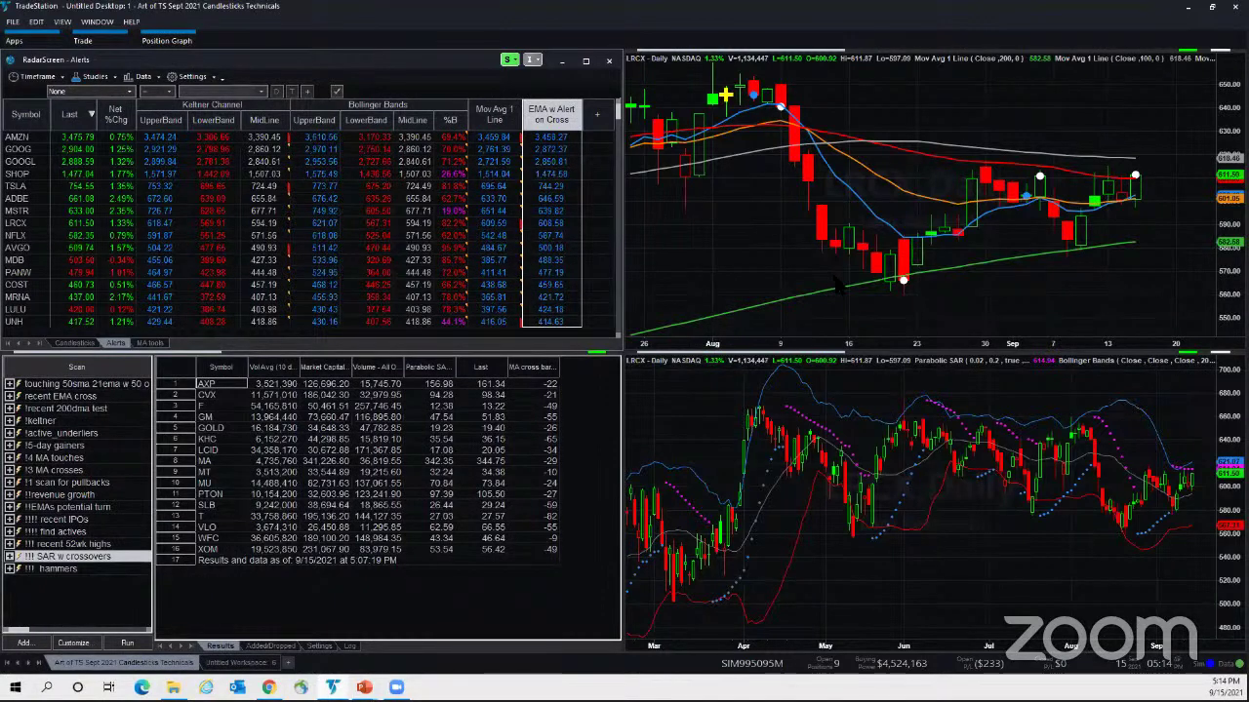
pyautogui.click(773, 244)
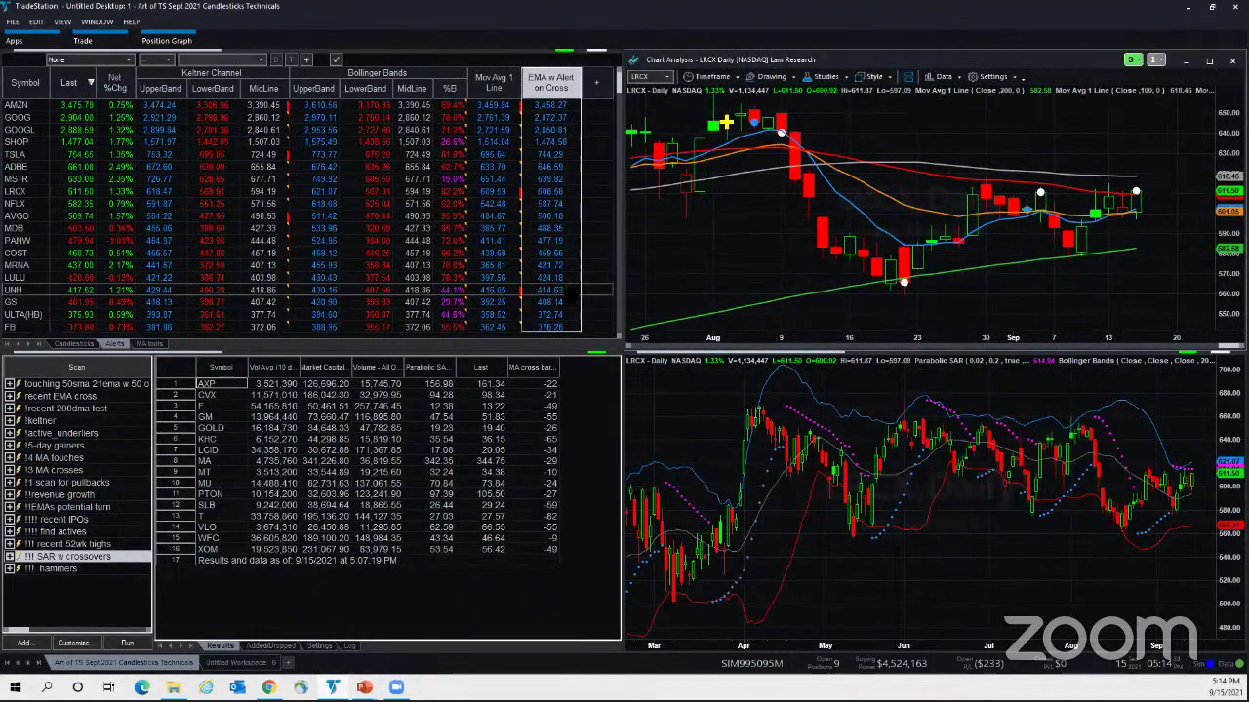
pyautogui.click(556, 266)
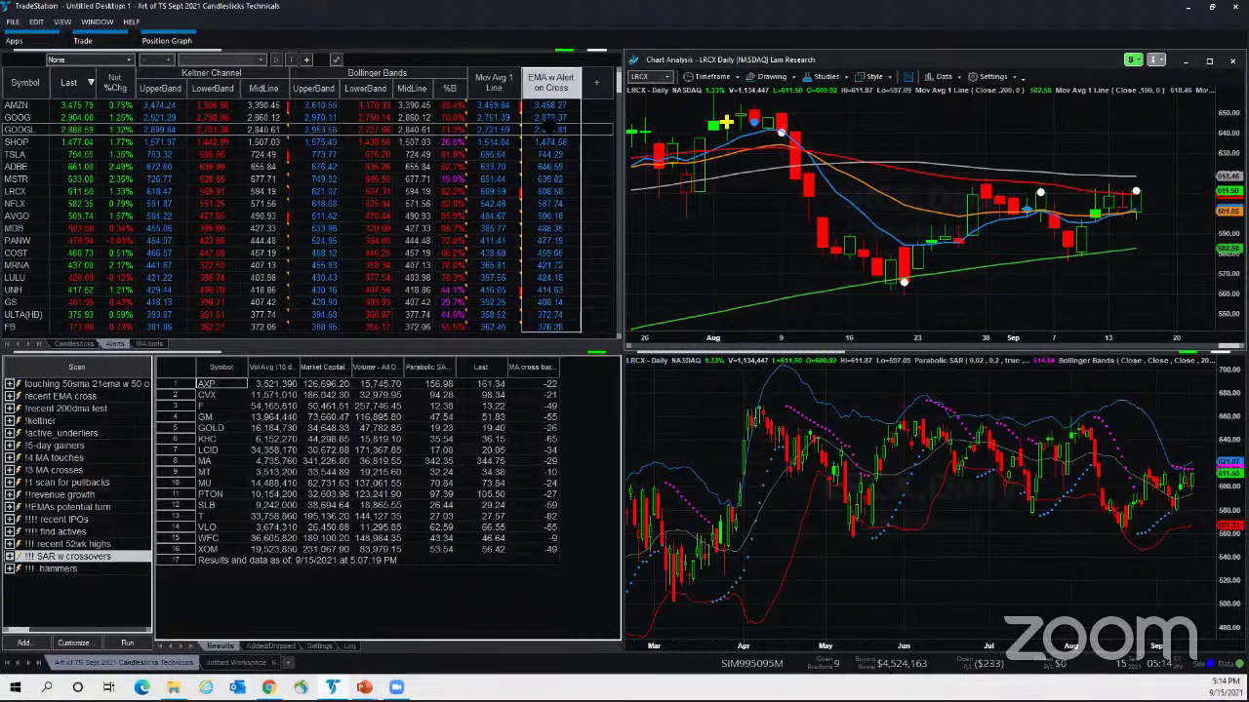
# - Check the input settings of the EMA w Alert on Cross indicator for all symbols and close them unchanged
pyautogui.click(551, 118)
pyautogui.click(551, 118)
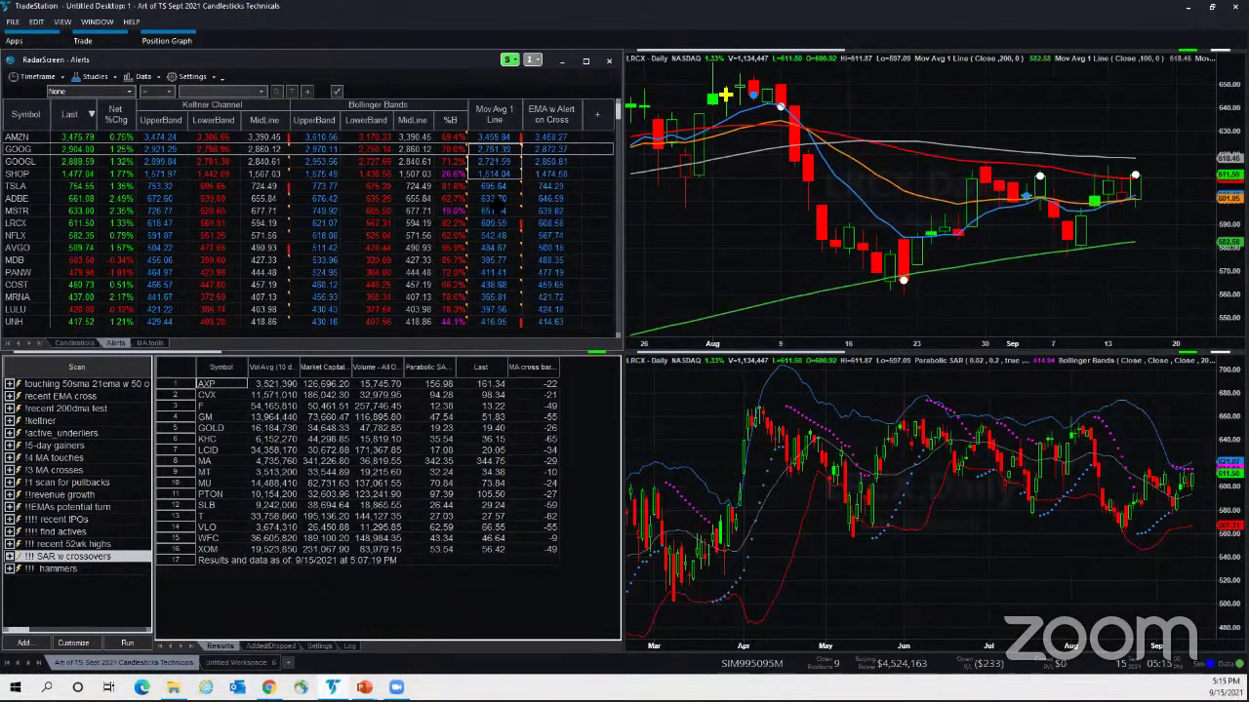
pyautogui.click(551, 118)
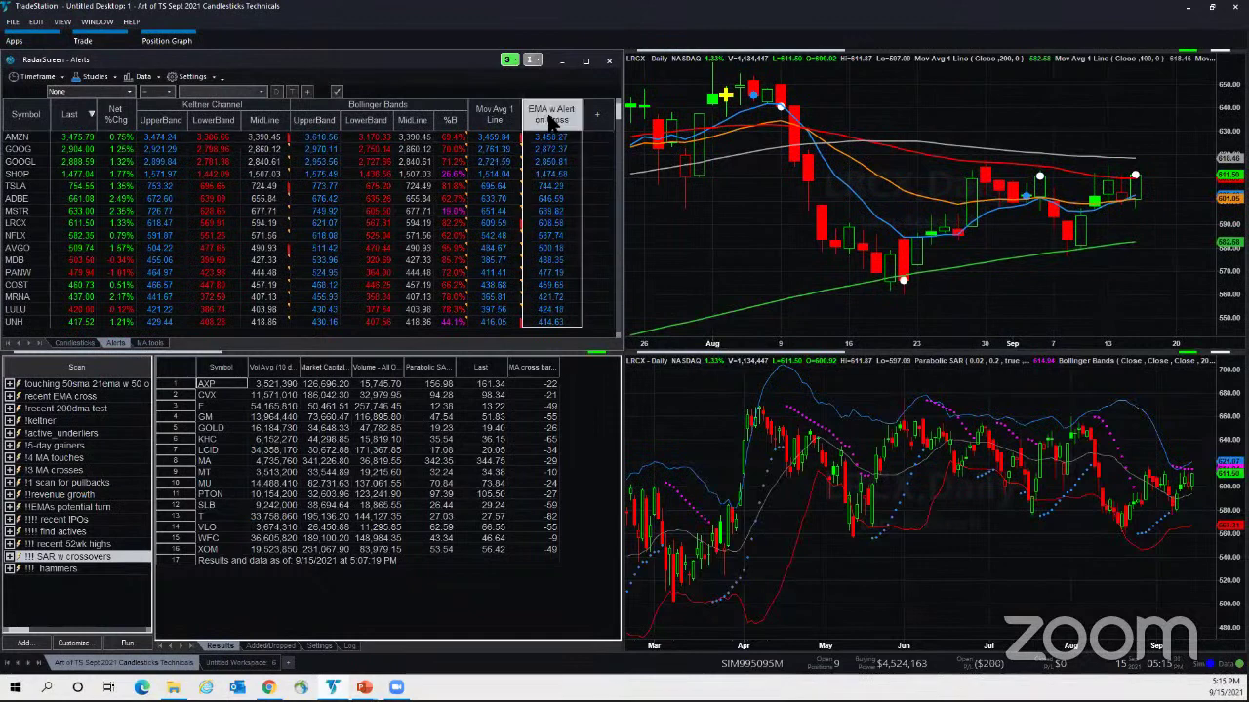
pyautogui.rightClick(551, 118)
pyautogui.moveTo(661, 152)
pyautogui.click(691, 128)
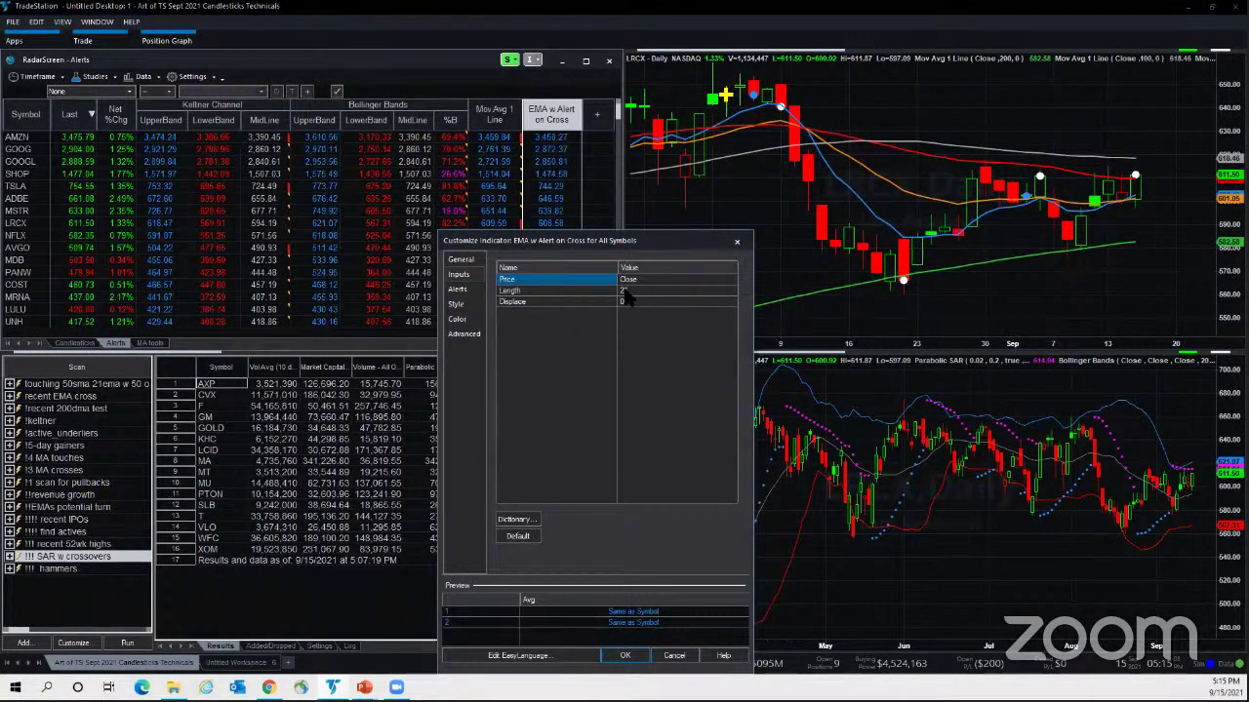
pyautogui.press('Return')
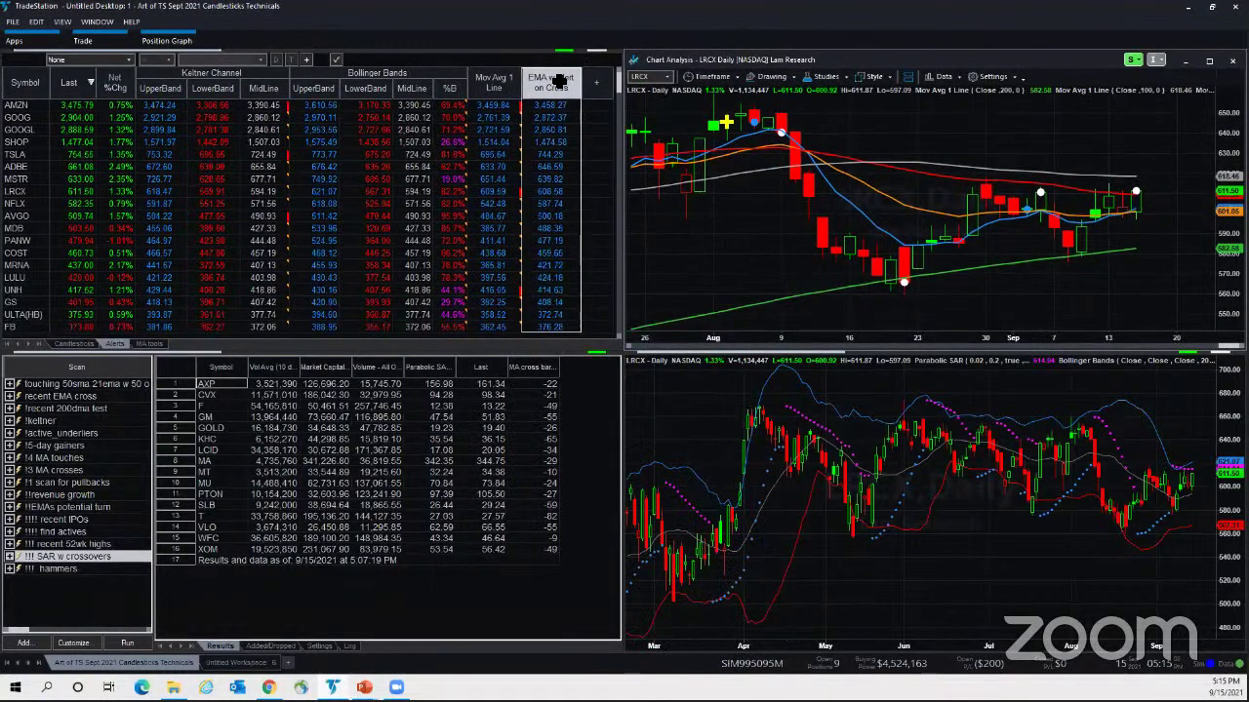
# - Enable the alert for the EMA w Alert on Cross column to trigger once
pyautogui.click(556, 81)
pyautogui.rightClick(553, 109)
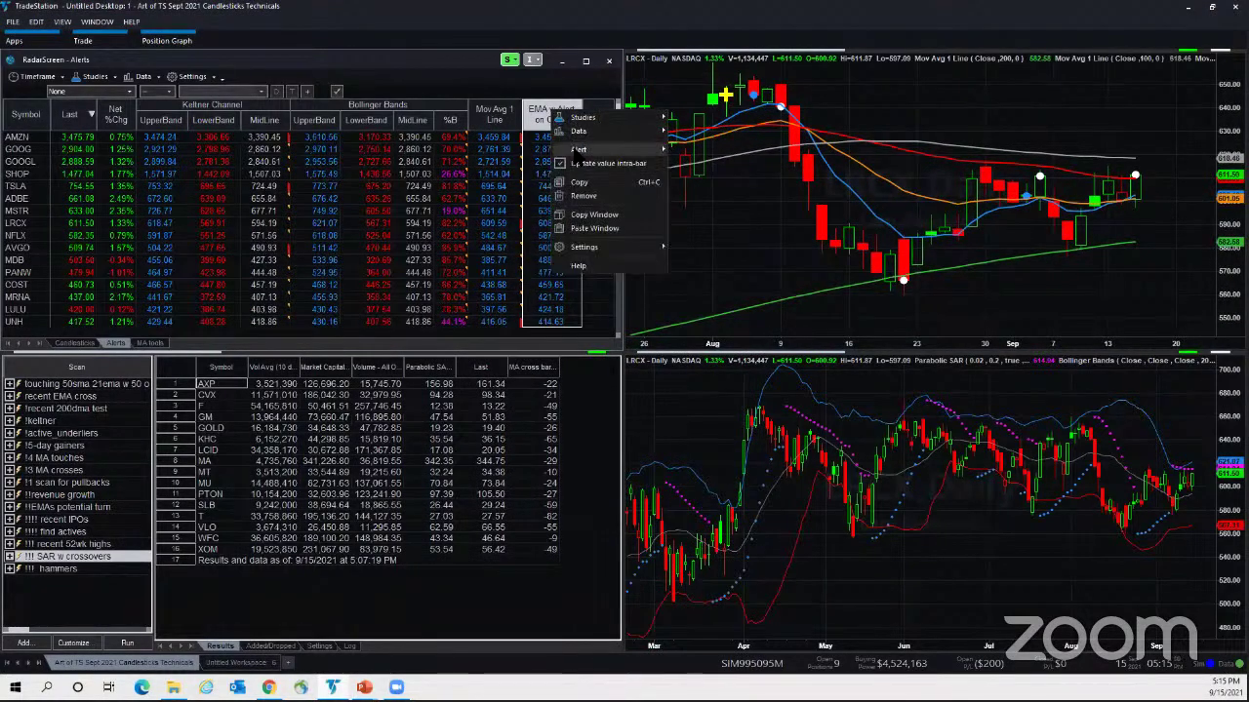
pyautogui.moveTo(586, 150)
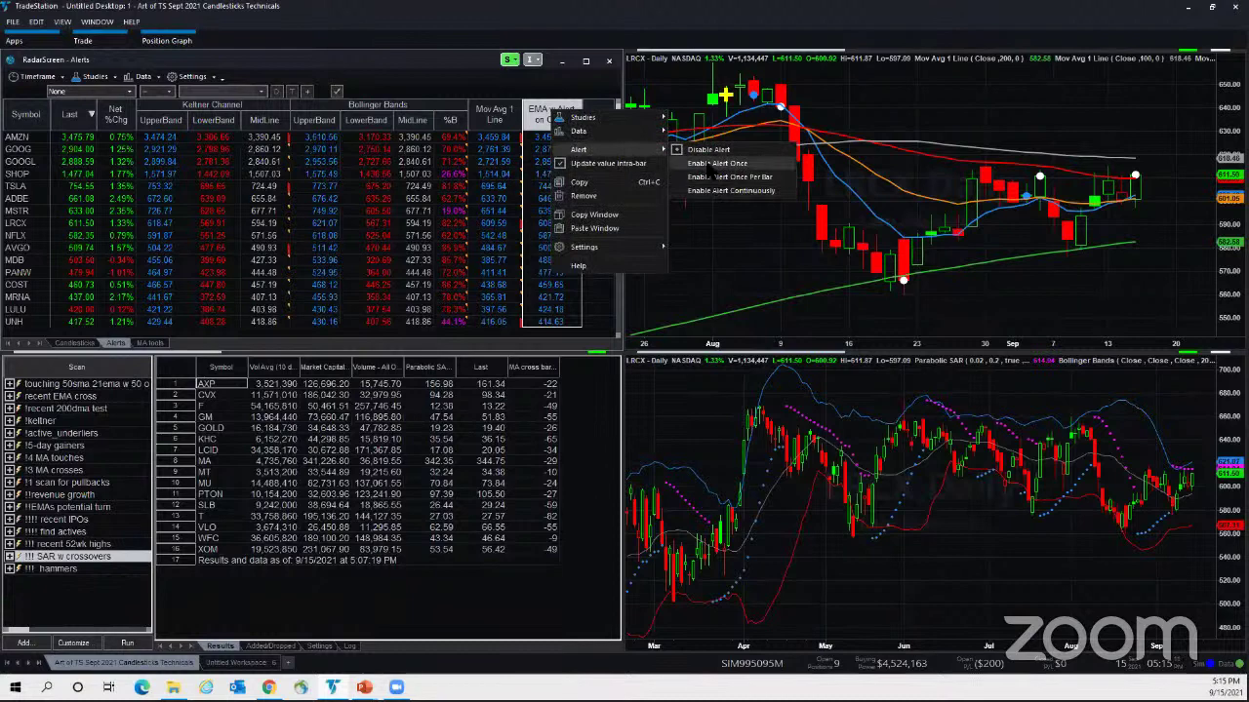
pyautogui.click(720, 163)
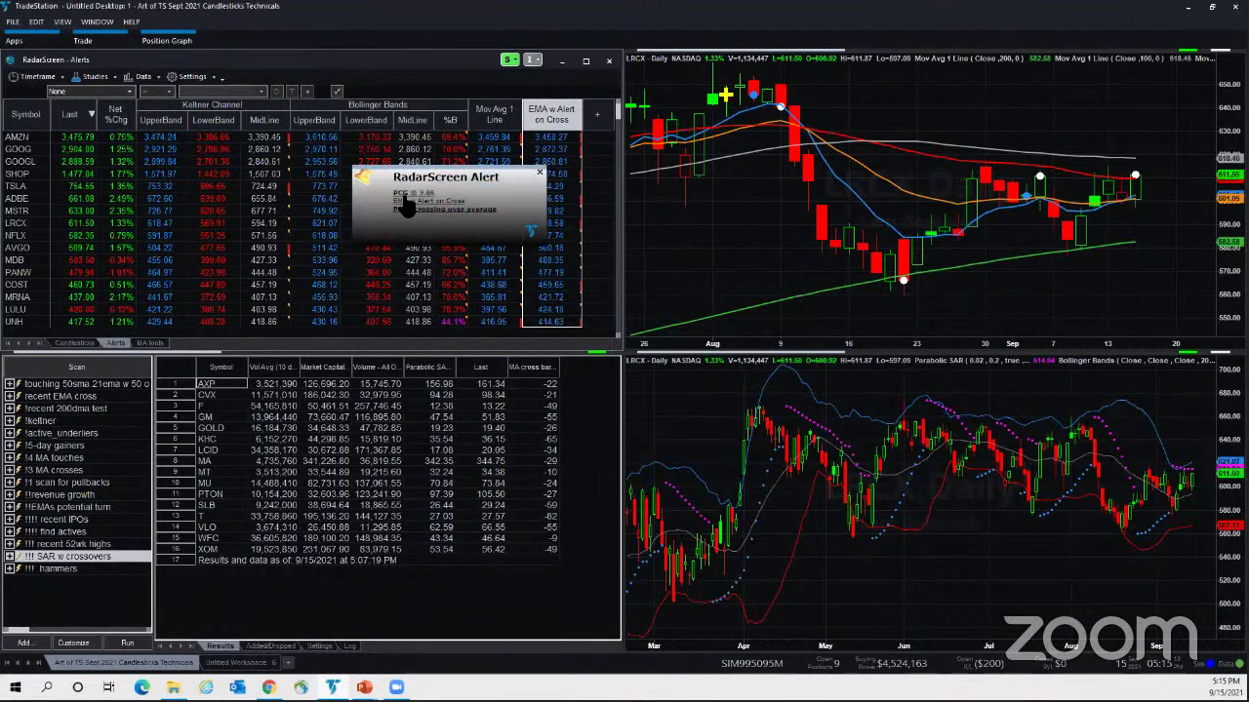
# - Load ADBE into the linked charts, and view the Custom Moving Average Tools slide in the PowerPoint presentation
pyautogui.click(19, 199)
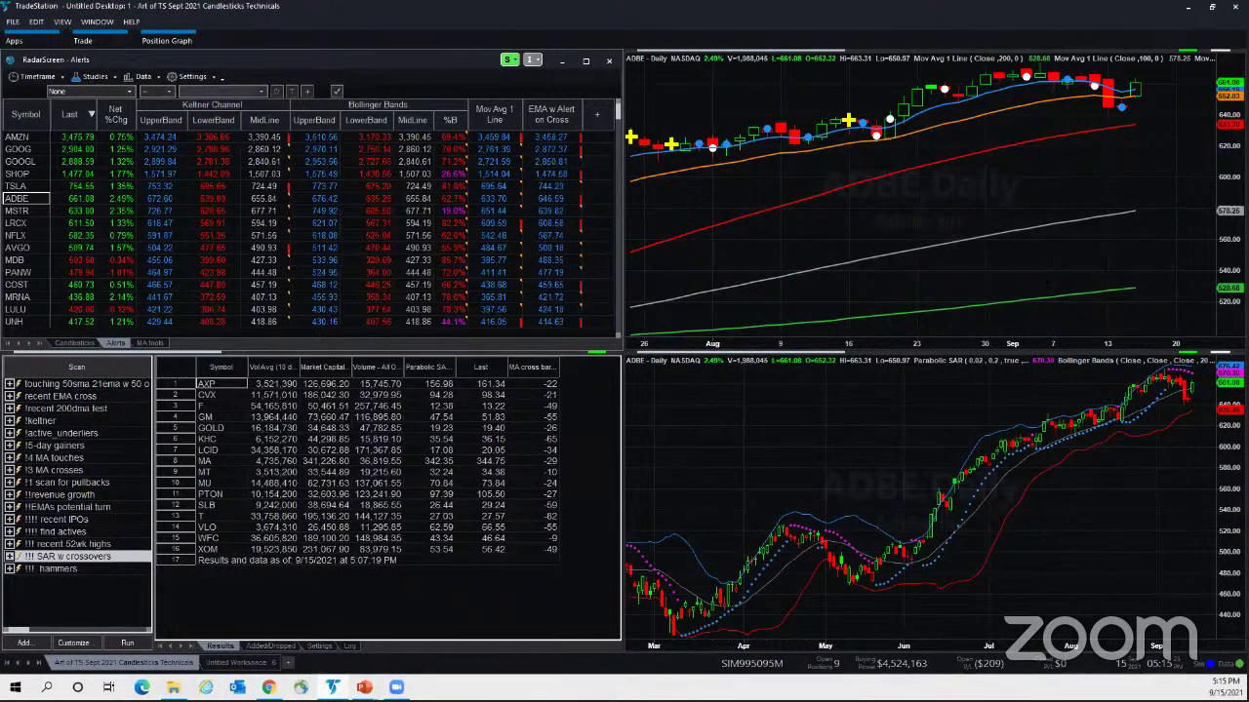
pyautogui.hotkey('alt', 'Tab')
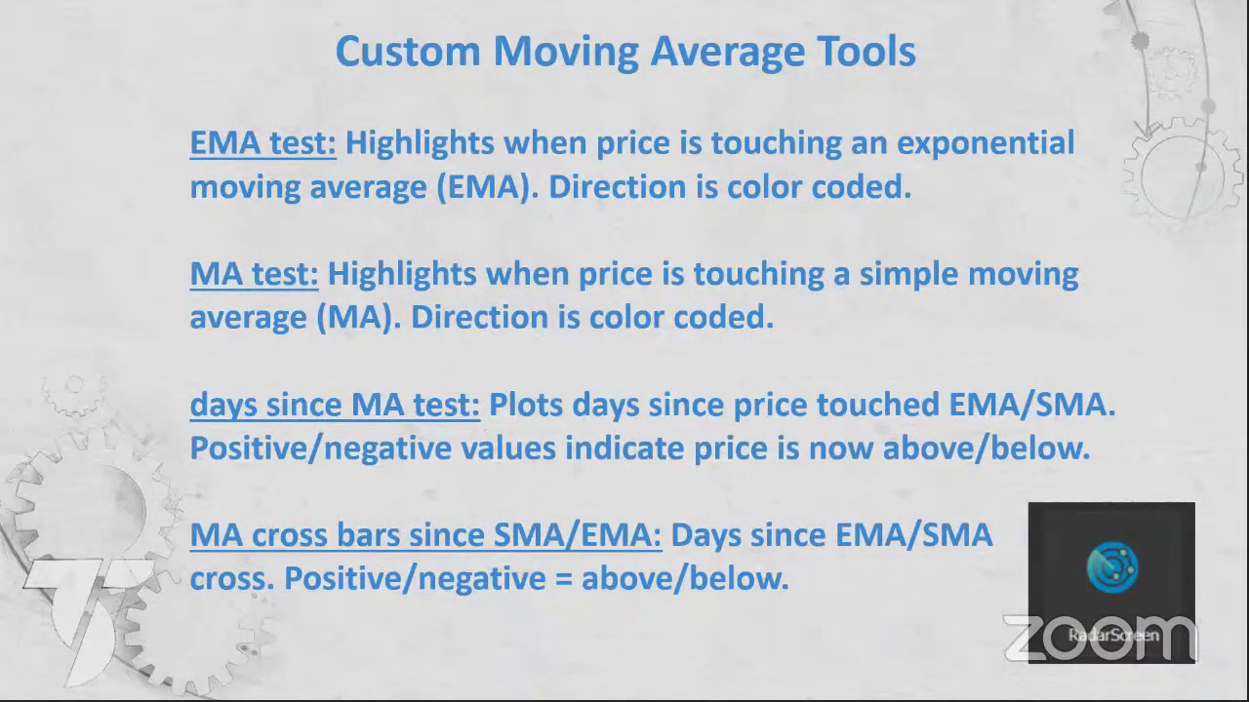
pyautogui.hotkey('alt', 'Tab')
# - Load AXP from the SAR w crossovers scan results into the linked charts
pyautogui.click(391, 634)
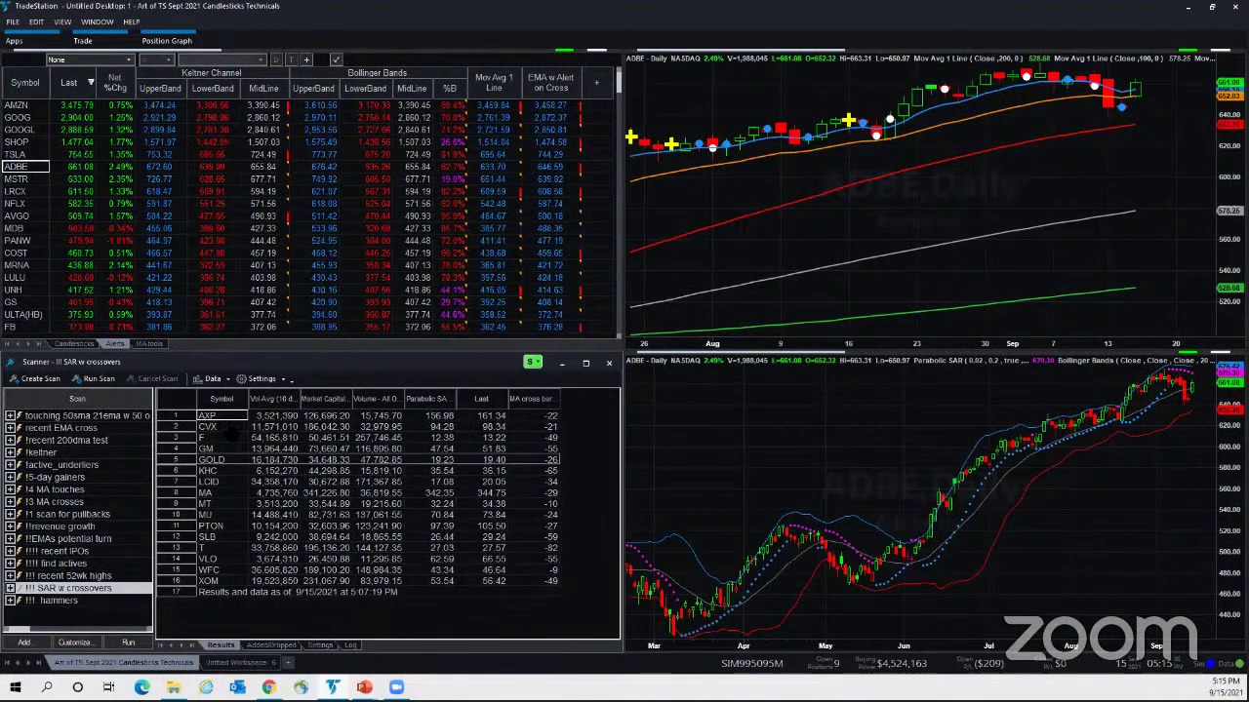
pyautogui.click(207, 418)
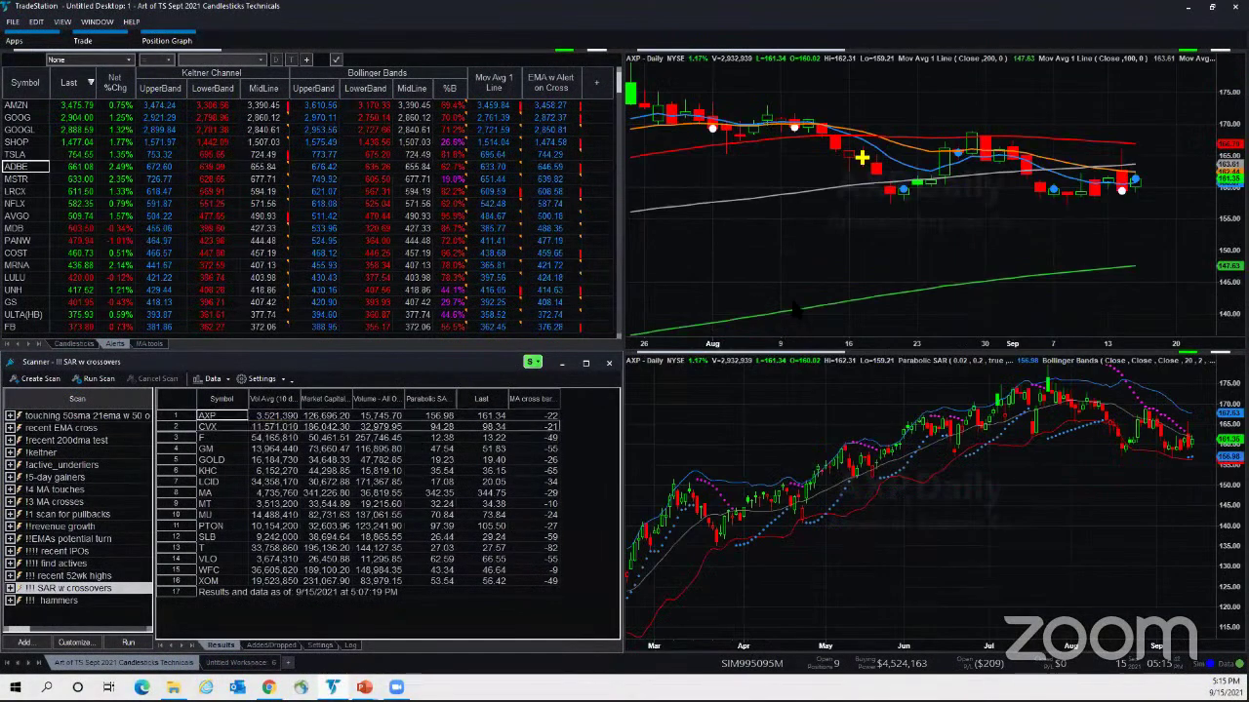
# - Examine AXP's moving average crossovers and recent Parabolic SAR dots in the two daily charts
pyautogui.click(863, 176)
pyautogui.scroll(-2, 964, 173)
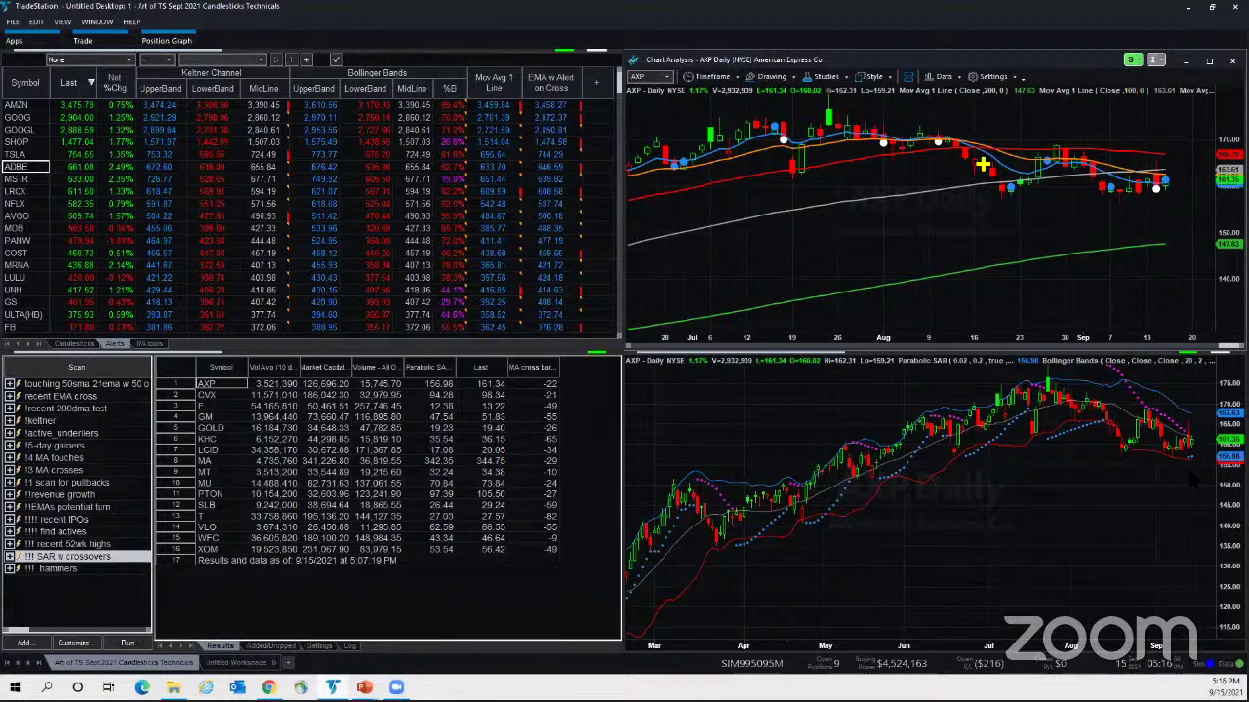
pyautogui.click(1083, 508)
pyautogui.moveTo(836, 476)
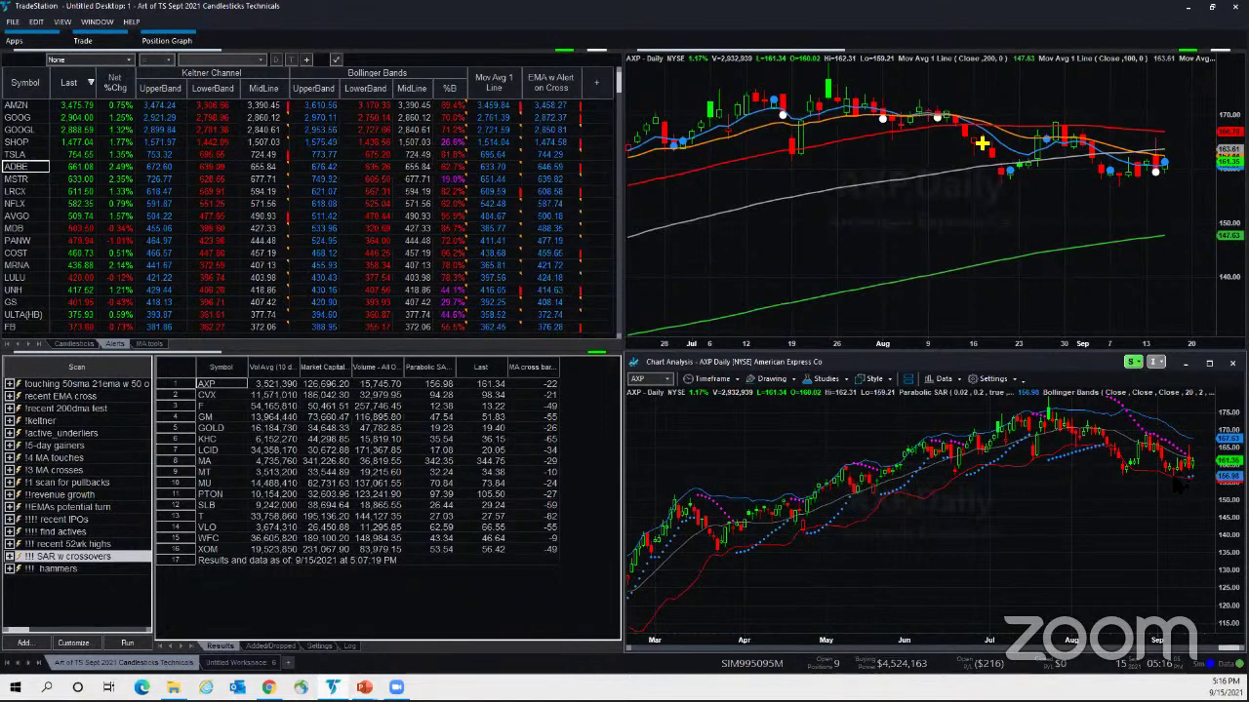
pyautogui.moveTo(1122, 472)
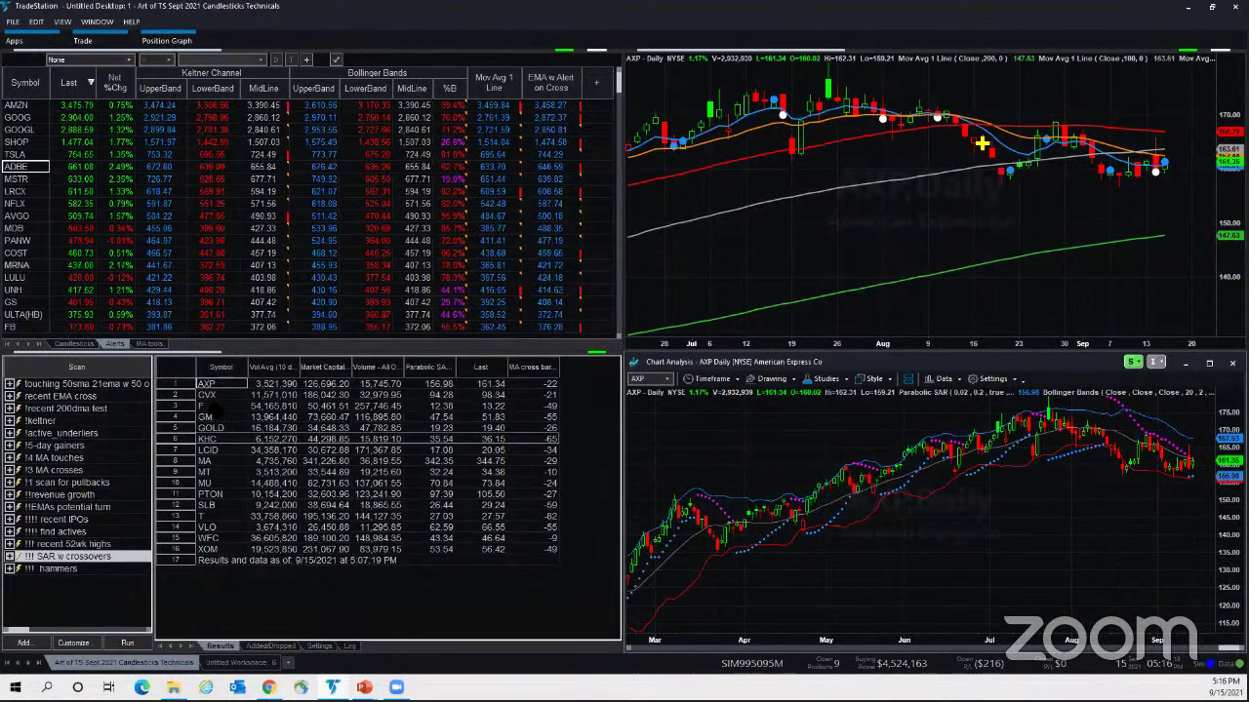
# - Load CVX, MA and MU in turn from the SAR w crossovers scan results into the linked charts
pyautogui.click(224, 407)
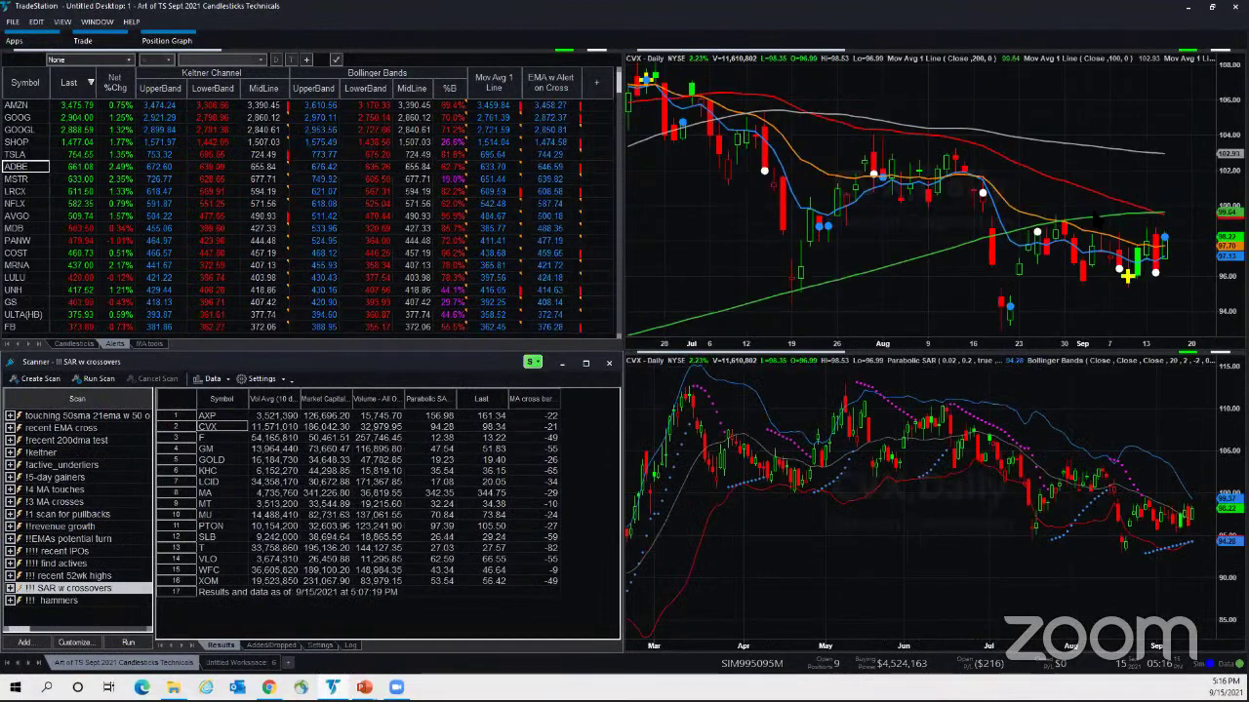
pyautogui.click(1120, 311)
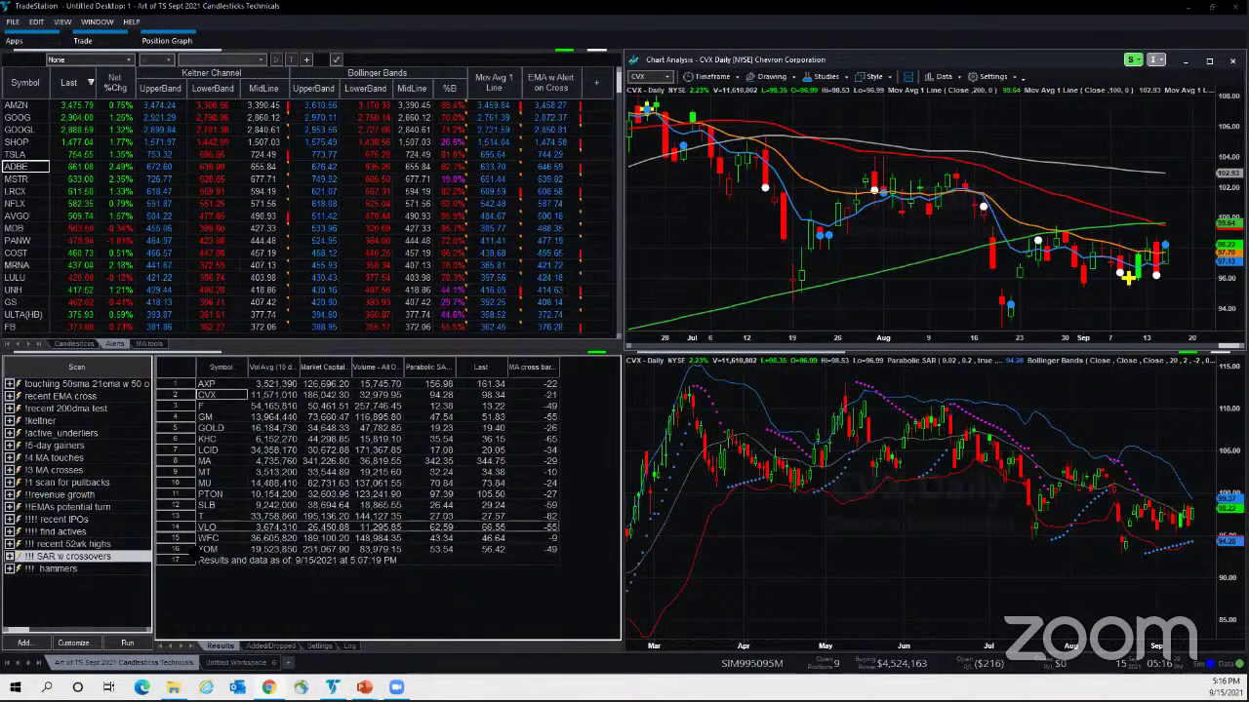
pyautogui.click(230, 462)
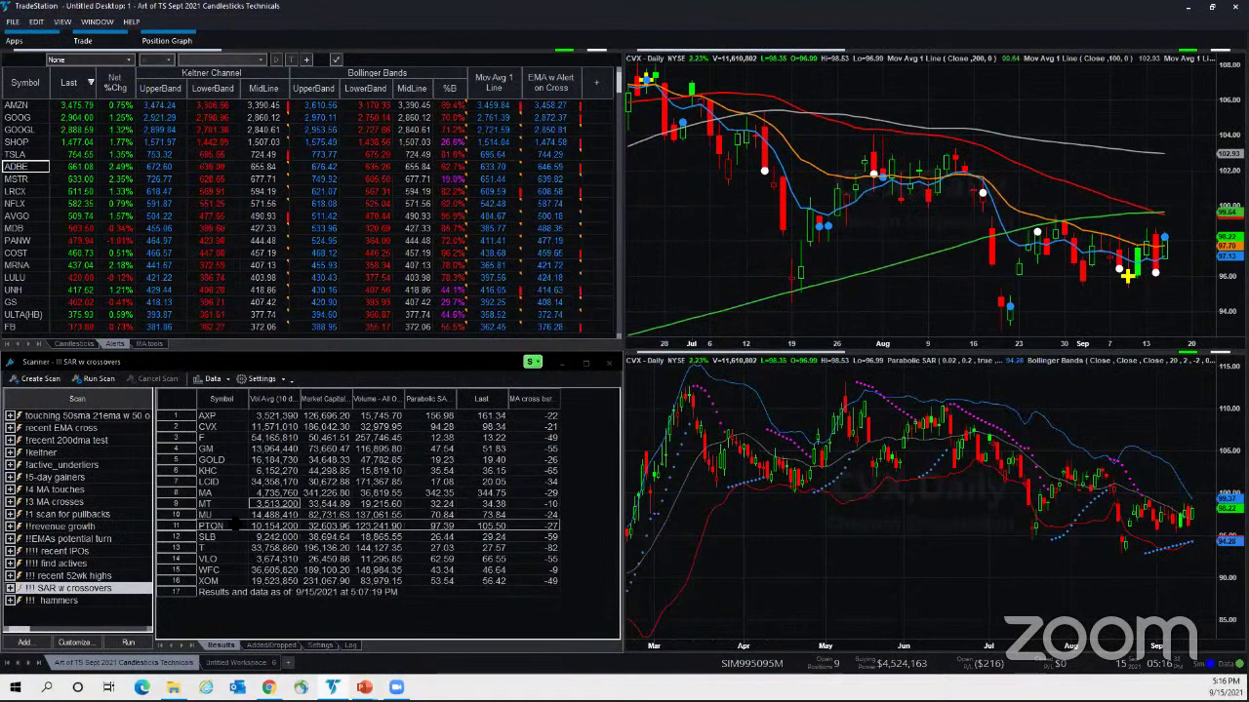
pyautogui.click(205, 493)
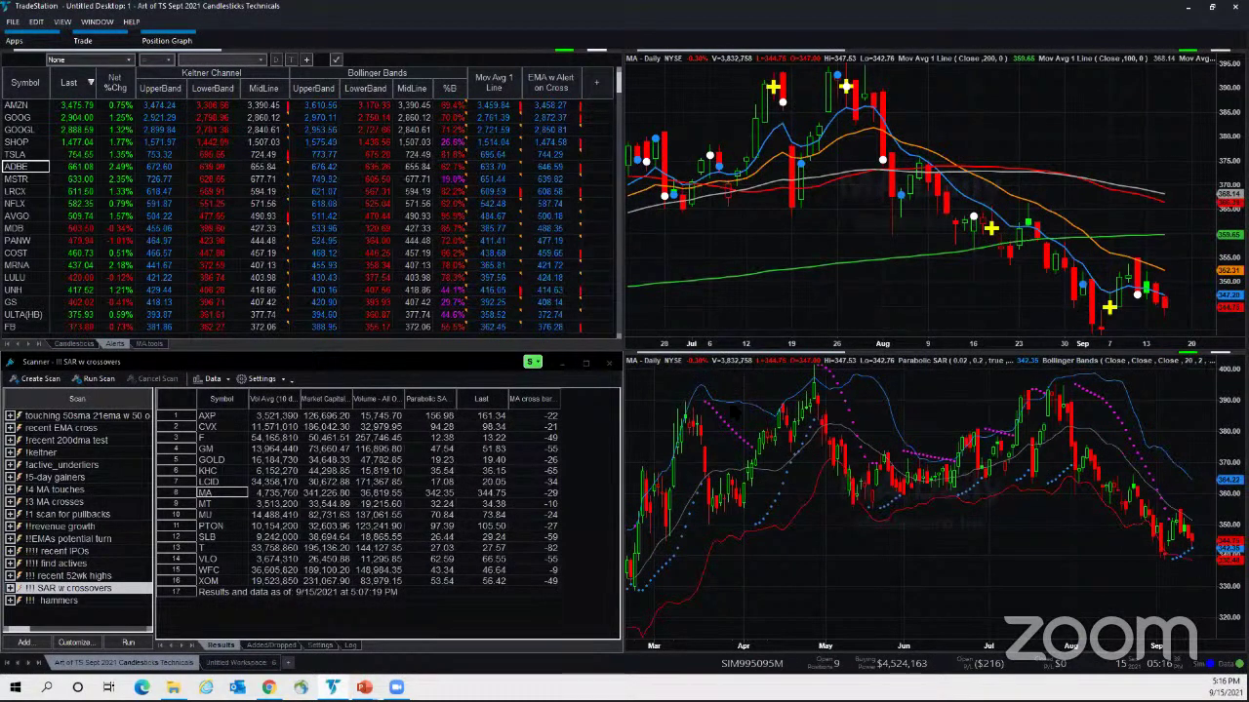
pyautogui.click(215, 514)
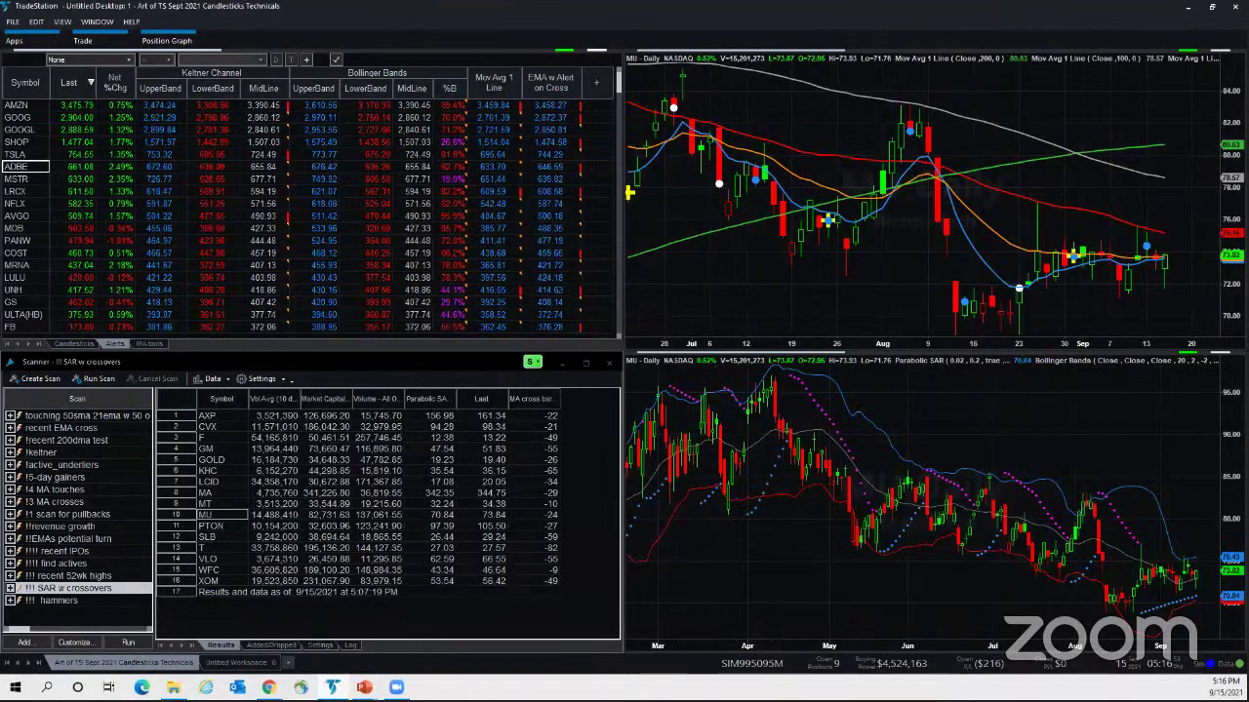
# - View the Custom Moving Average Tools slide in PowerPoint, and open the MA tools page of RadarScreen in TradeStation
pyautogui.hotkey('alt', 'Tab')
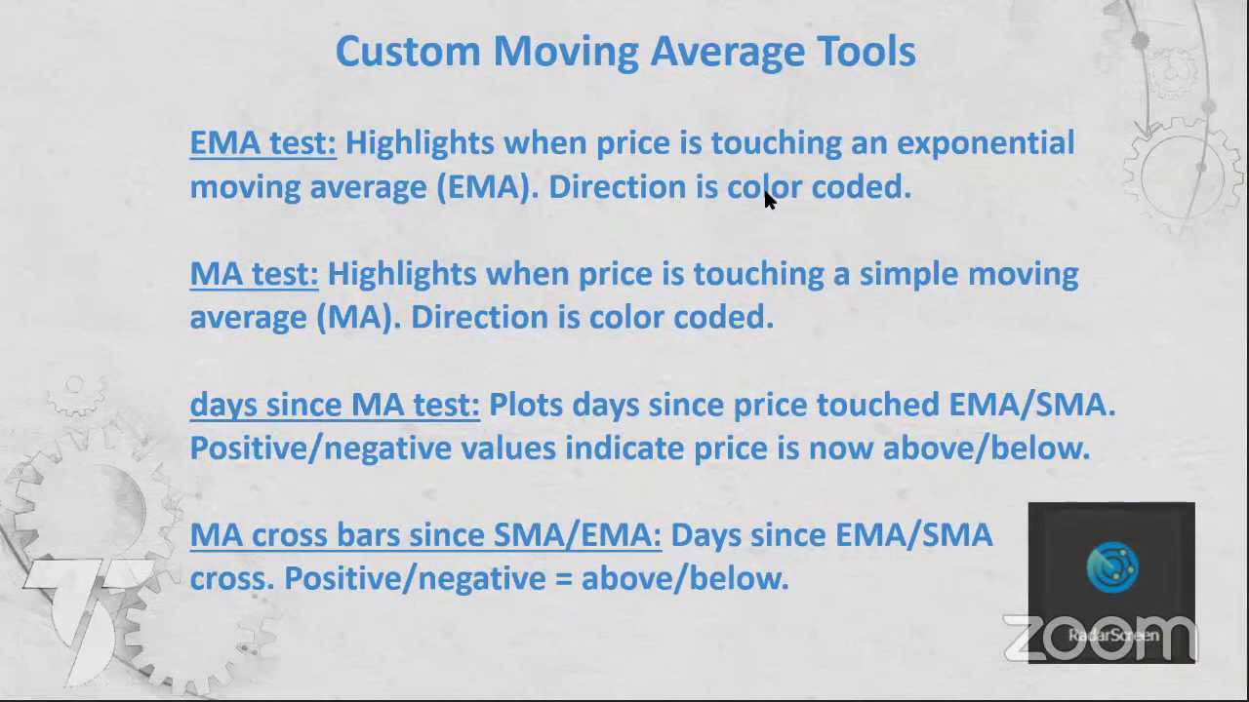
pyautogui.hotkey('alt', 'Tab')
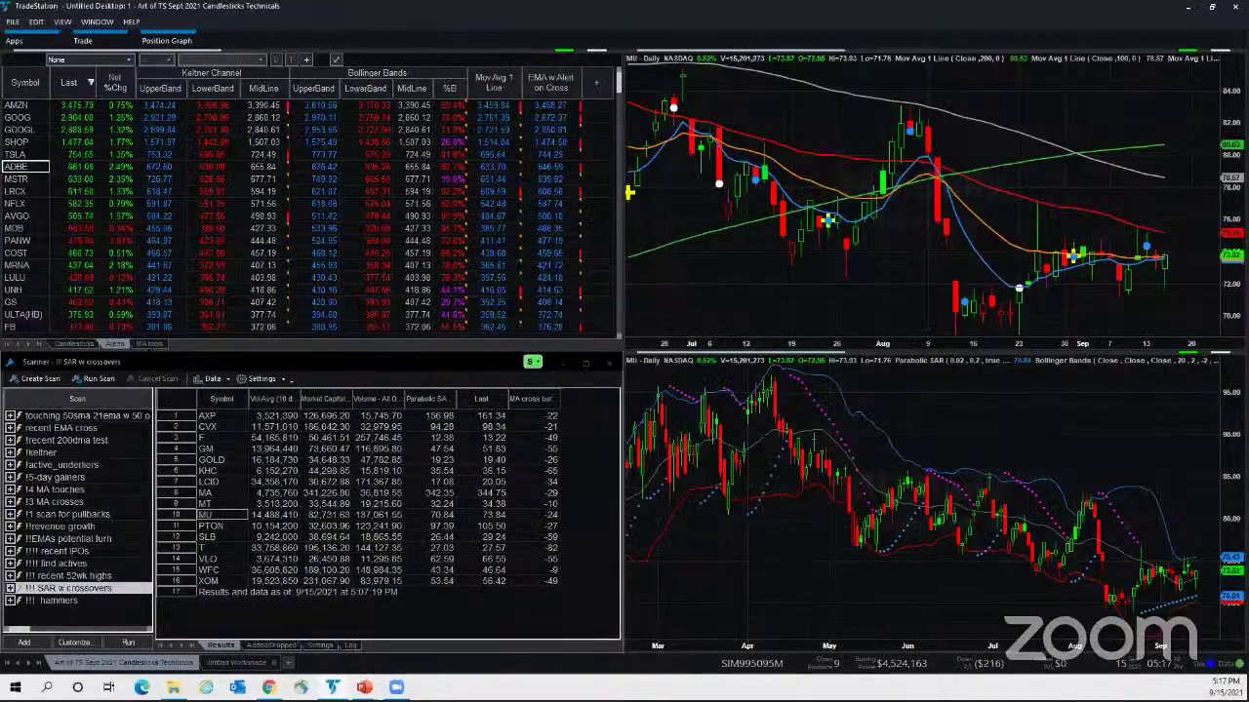
pyautogui.click(149, 344)
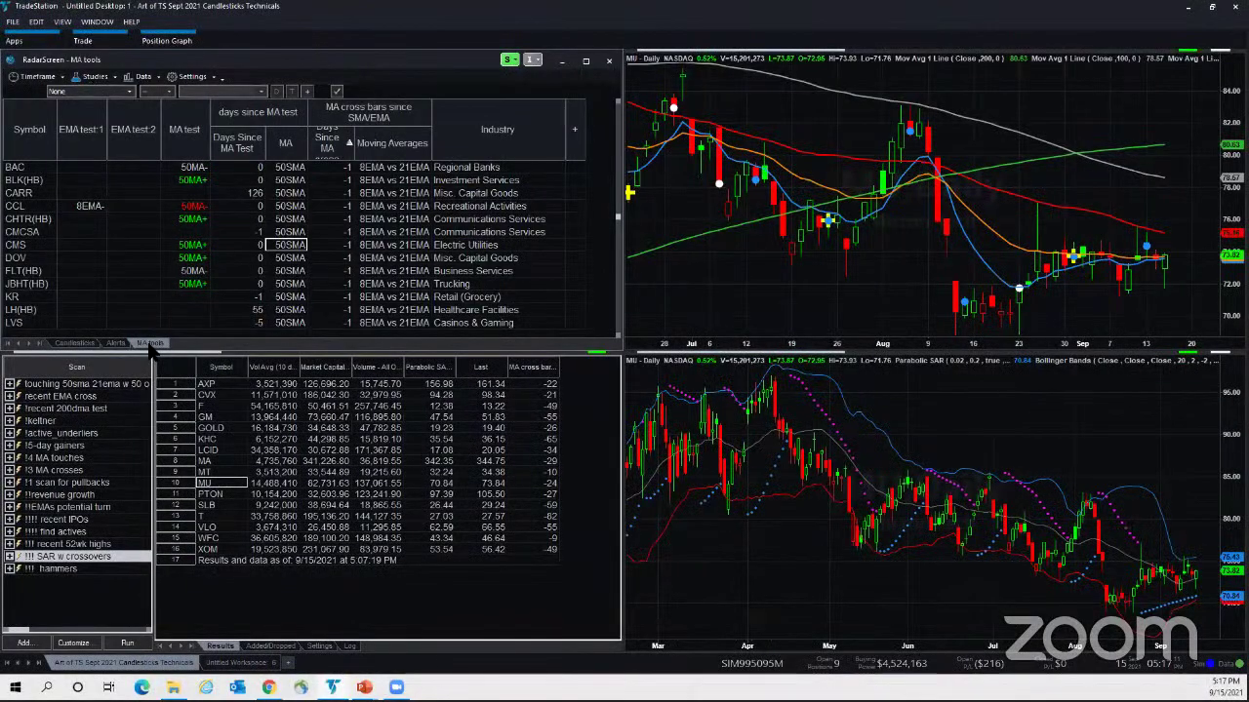
pyautogui.scroll(2, 283, 289)
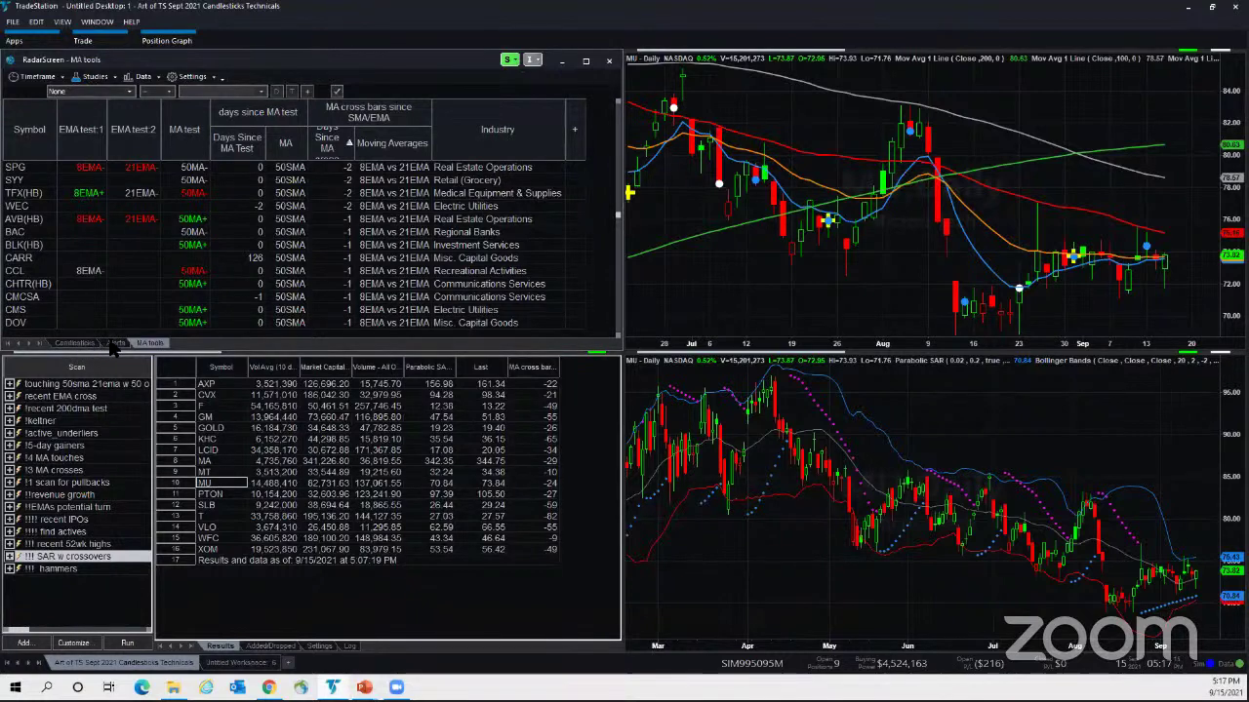
pyautogui.click(115, 343)
pyautogui.click(11, 115)
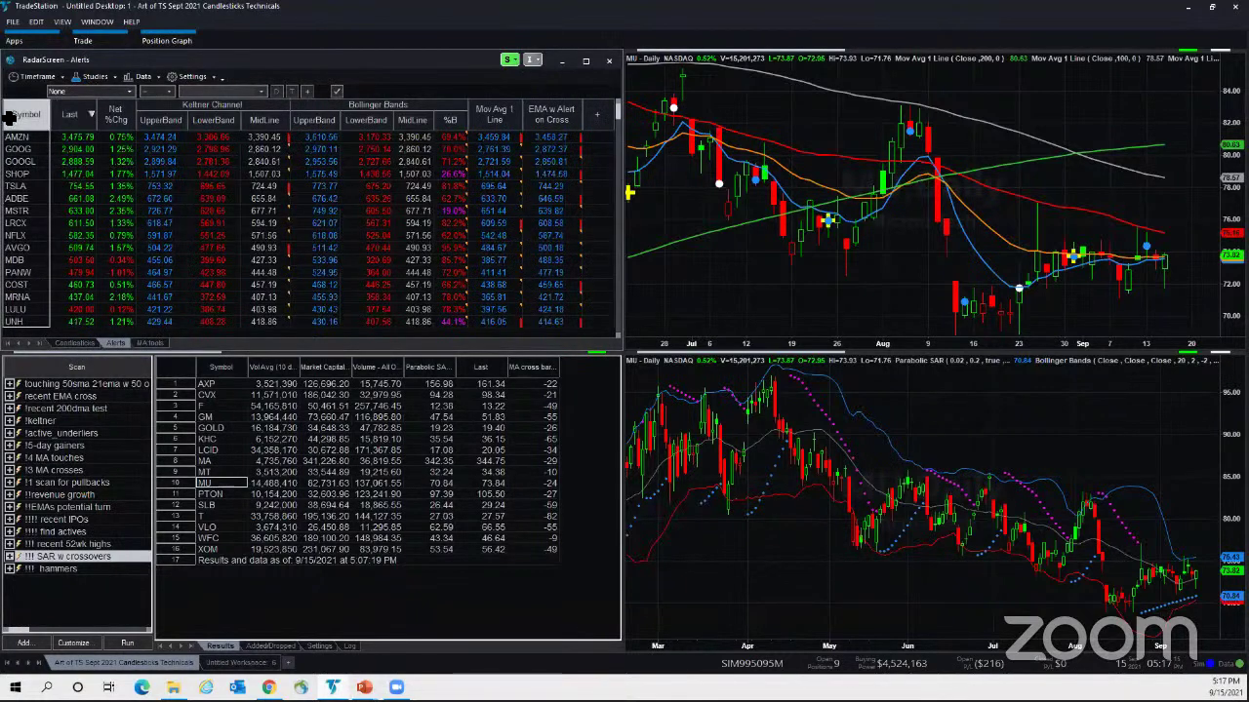
pyautogui.click(6, 115)
pyautogui.click(13, 115)
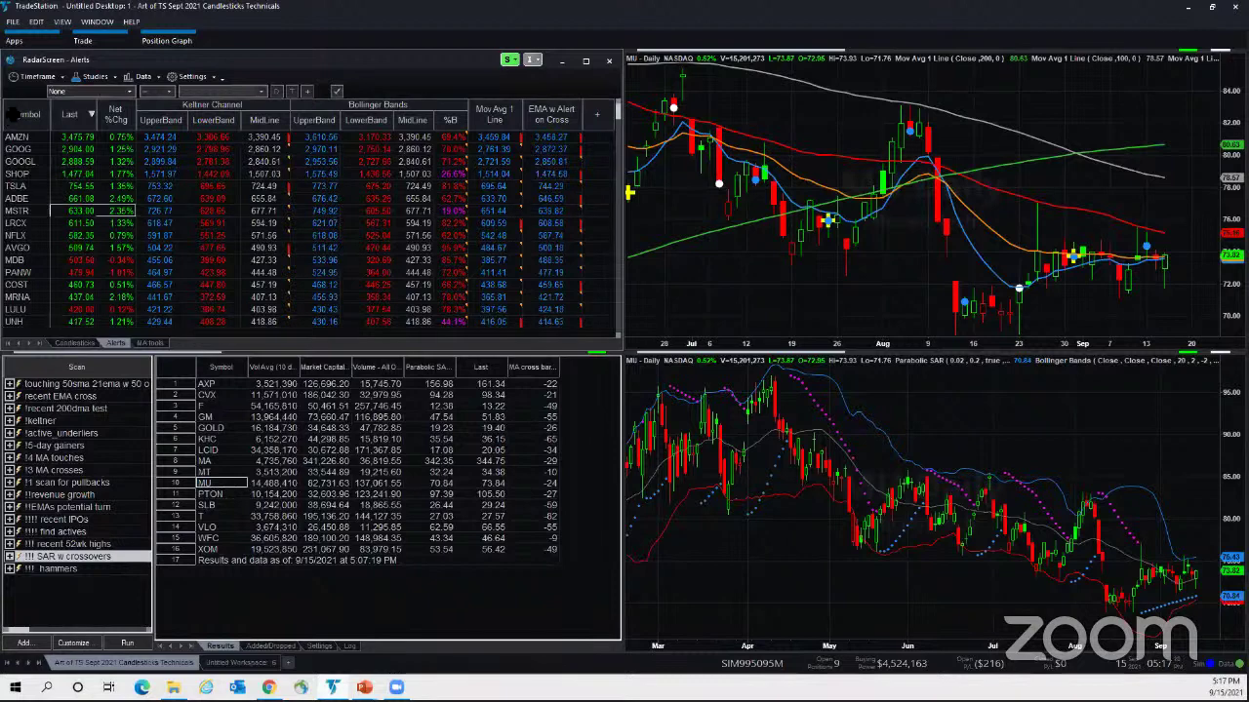
pyautogui.click(156, 343)
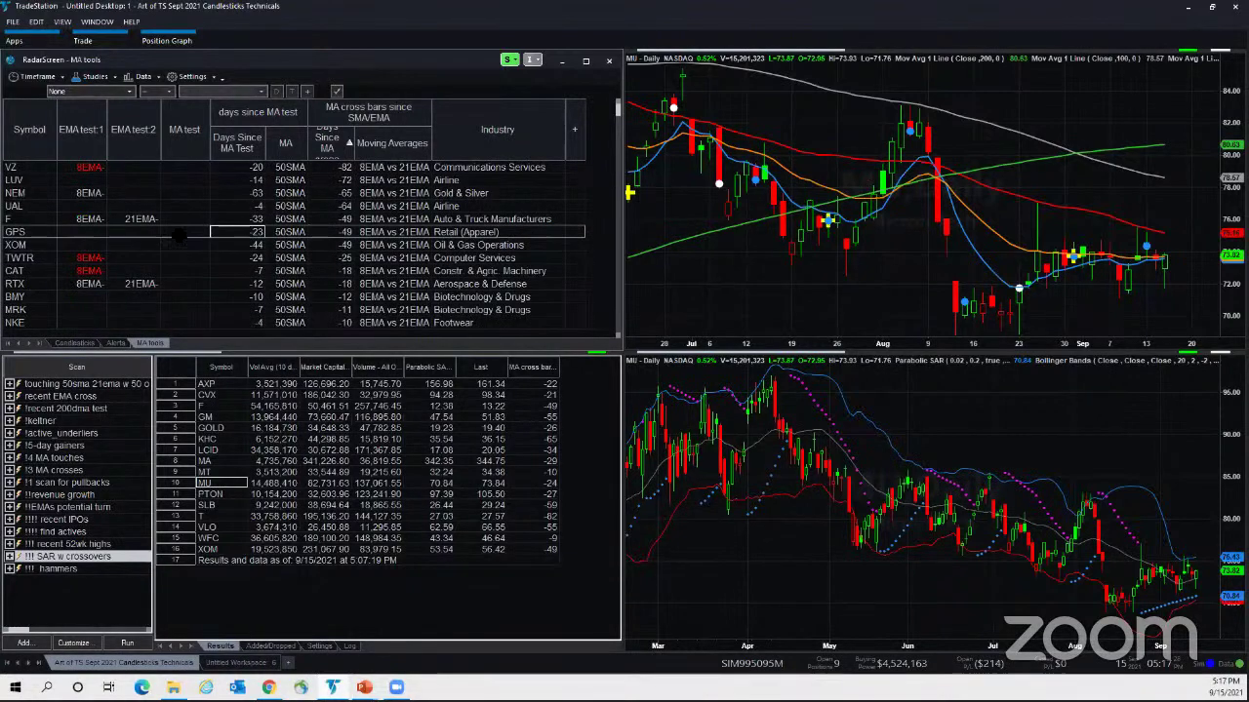
# - Sort the MA tools list by EMA test:1 with the 8EMA+ rows first, and load ABNB into the linked charts
pyautogui.click(94, 133)
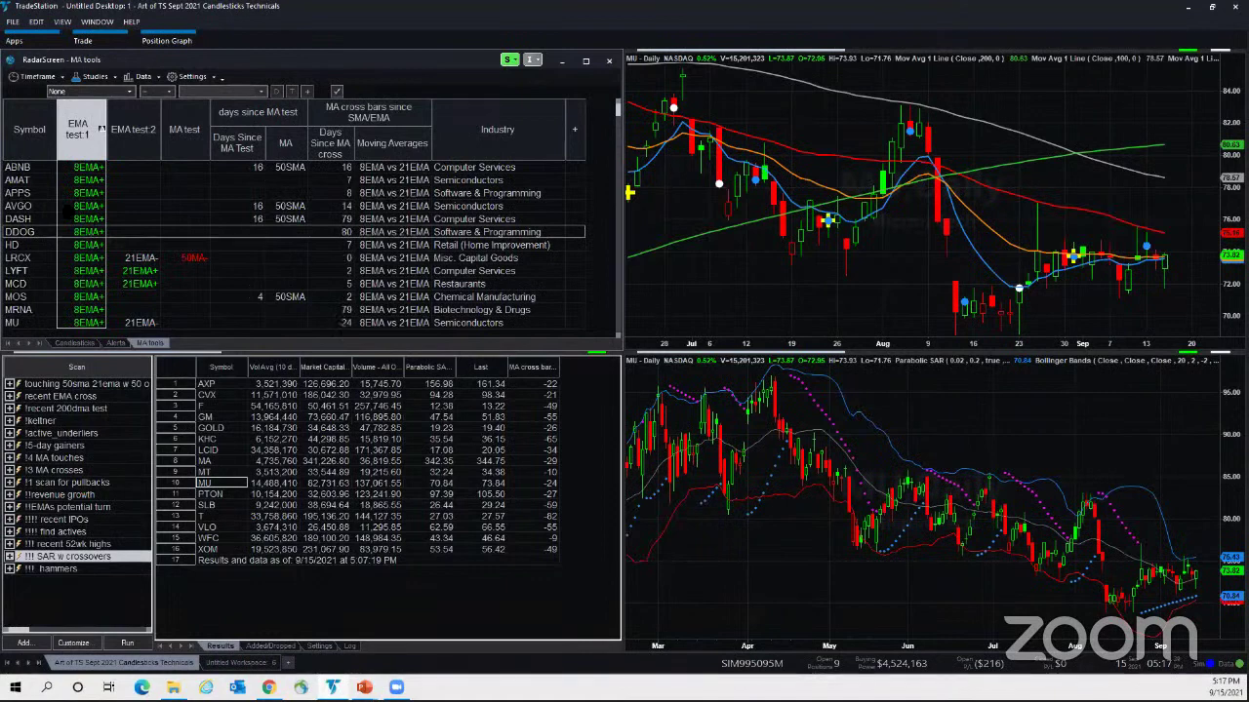
pyautogui.click(28, 169)
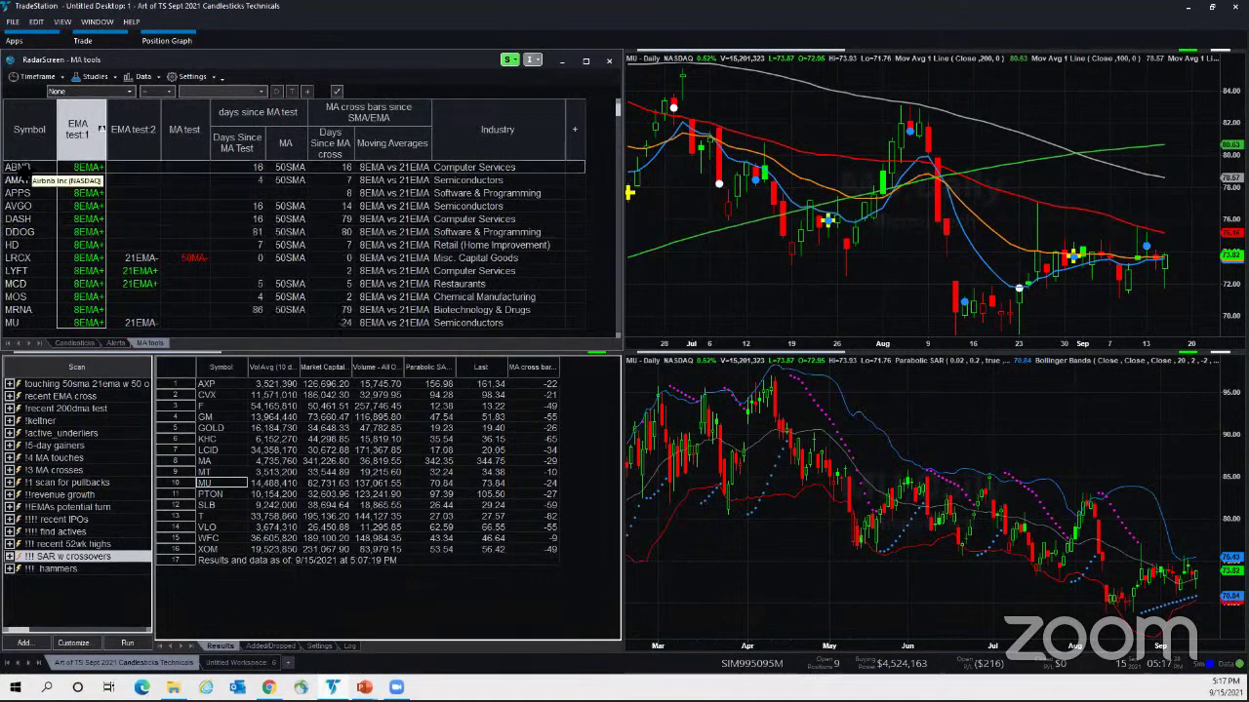
pyautogui.click(27, 171)
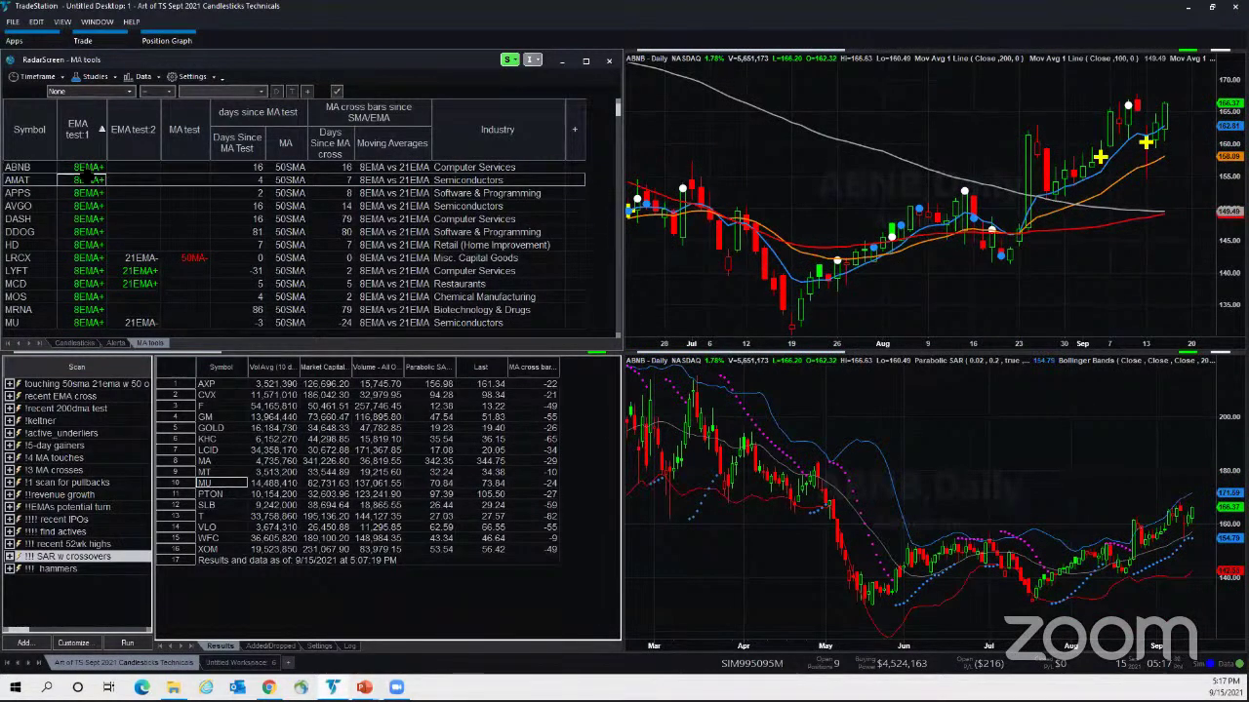
pyautogui.scroll(-4, 293, 185)
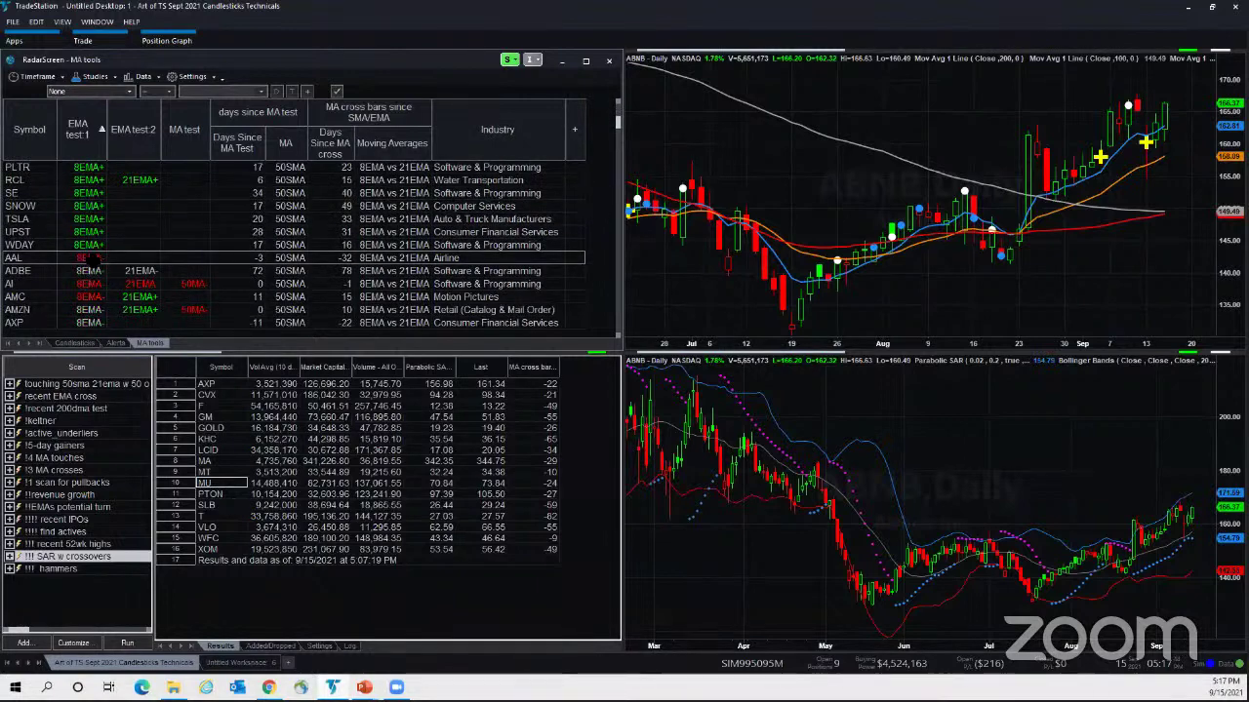
# - Re-sort the MA tools list by EMA test:1 with 8EMA+ first, and load DASH into the linked charts
pyautogui.click(83, 137)
pyautogui.click(83, 142)
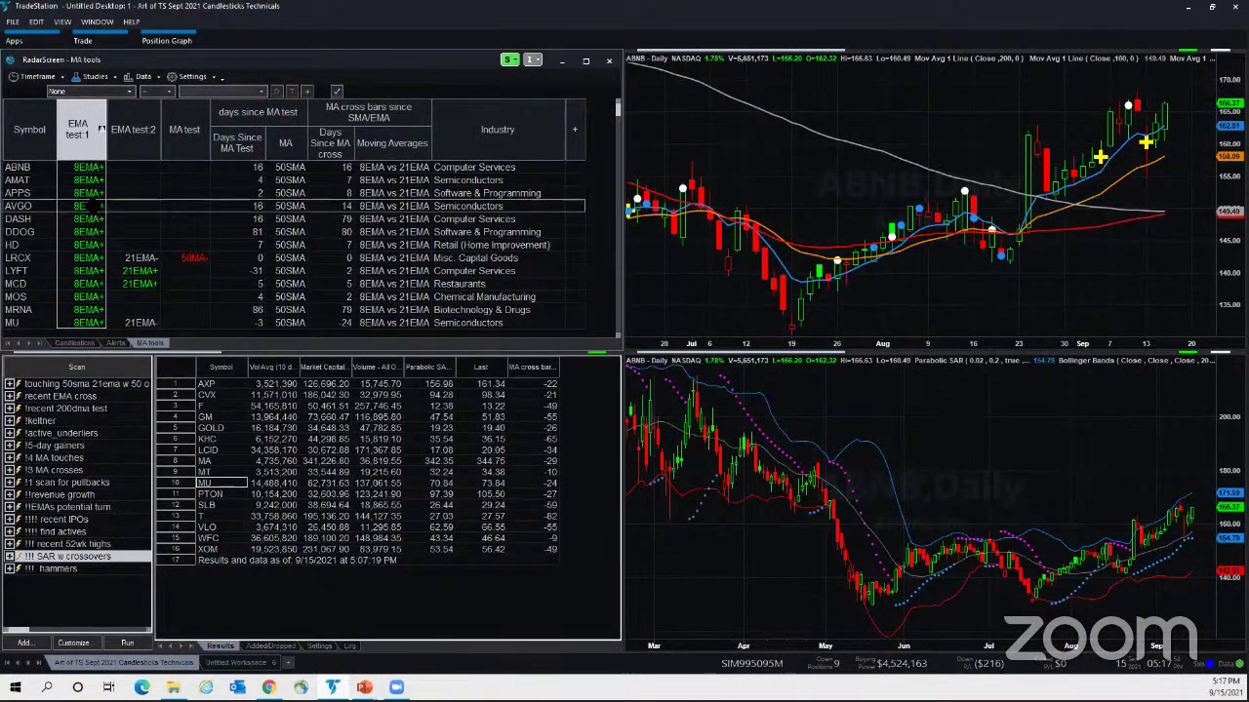
pyautogui.click(18, 218)
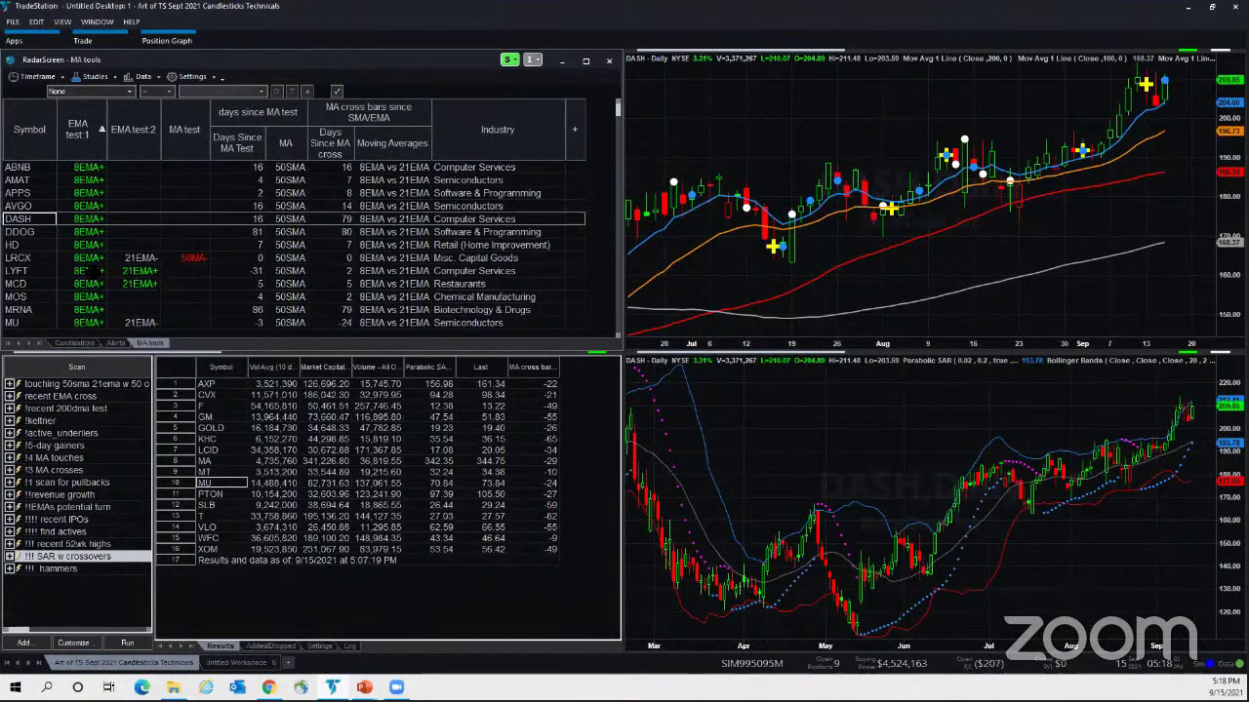
pyautogui.scroll(-4, 78, 303)
pyautogui.scroll(4, 72, 308)
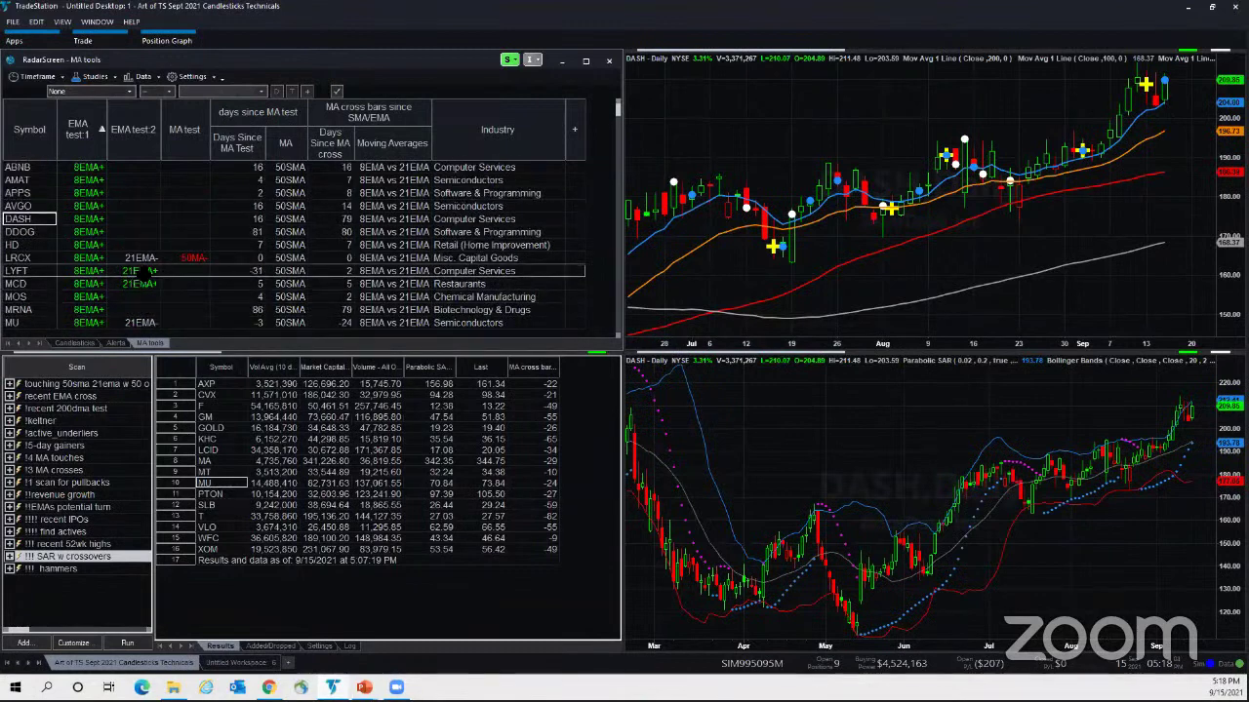
# - Sort the MA tools list by EMA test:2 with the 21EMA+ rows first, and load BIDU and AMZN into the charts
pyautogui.click(139, 146)
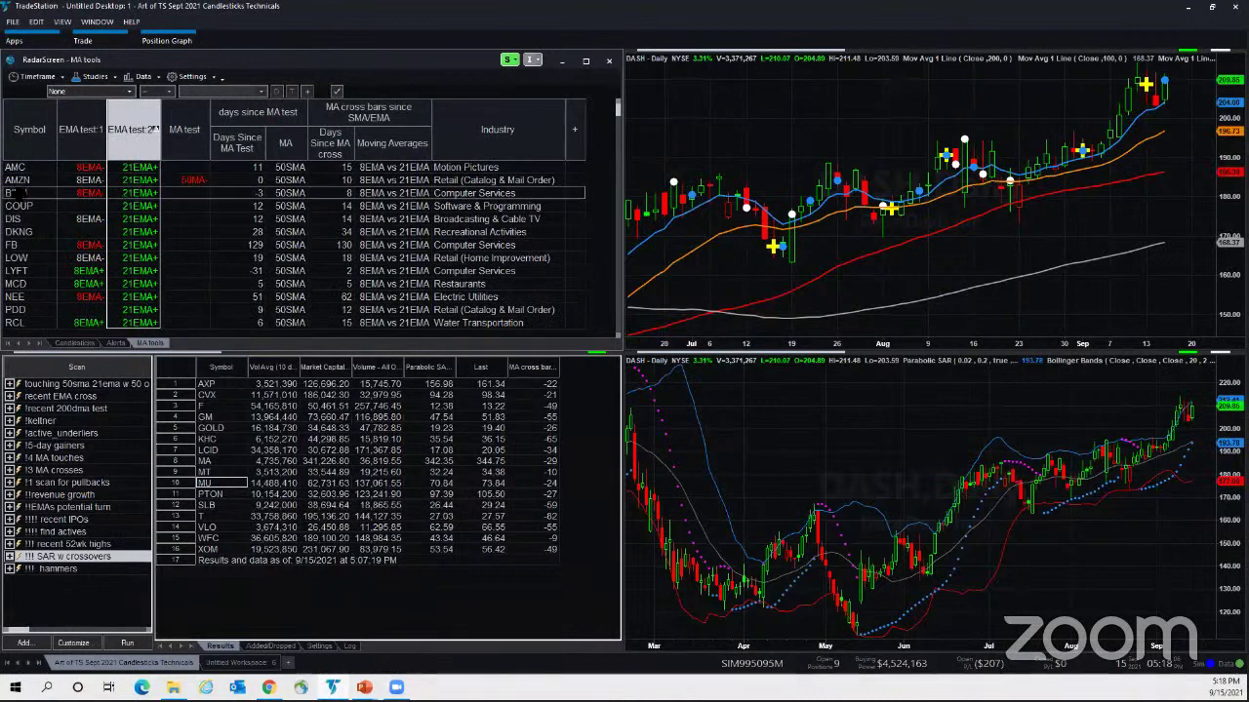
pyautogui.click(18, 195)
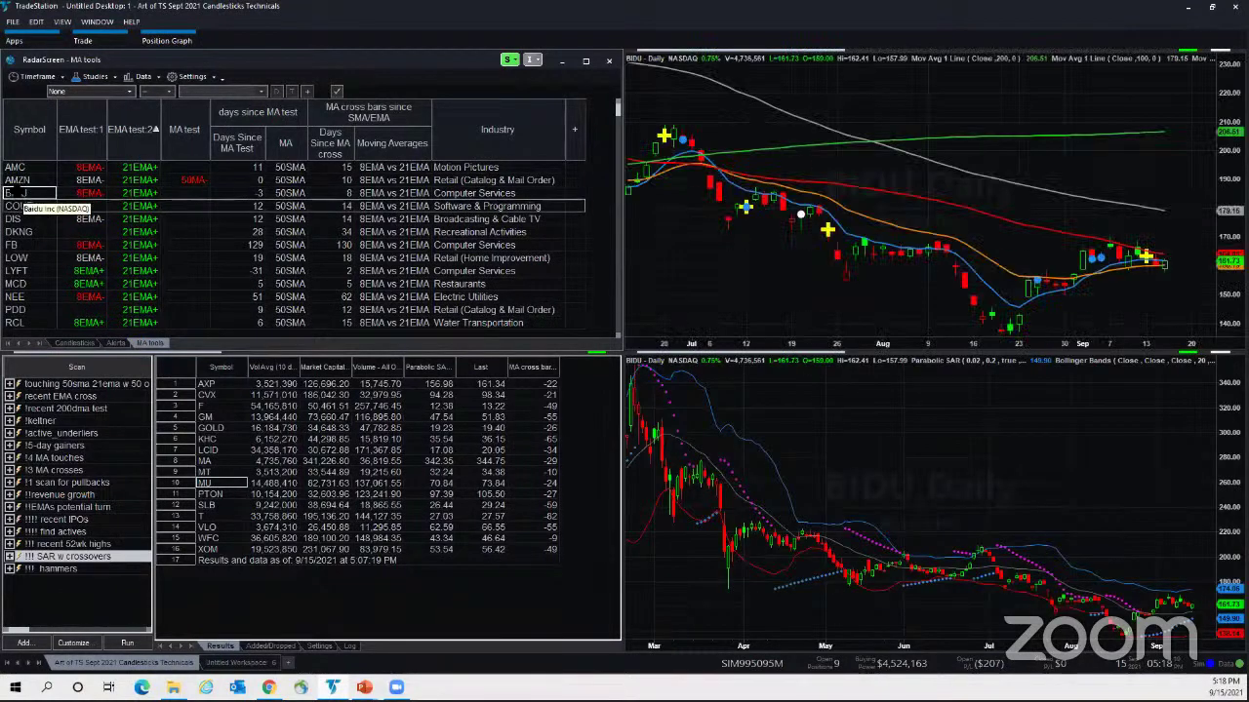
pyautogui.click(17, 181)
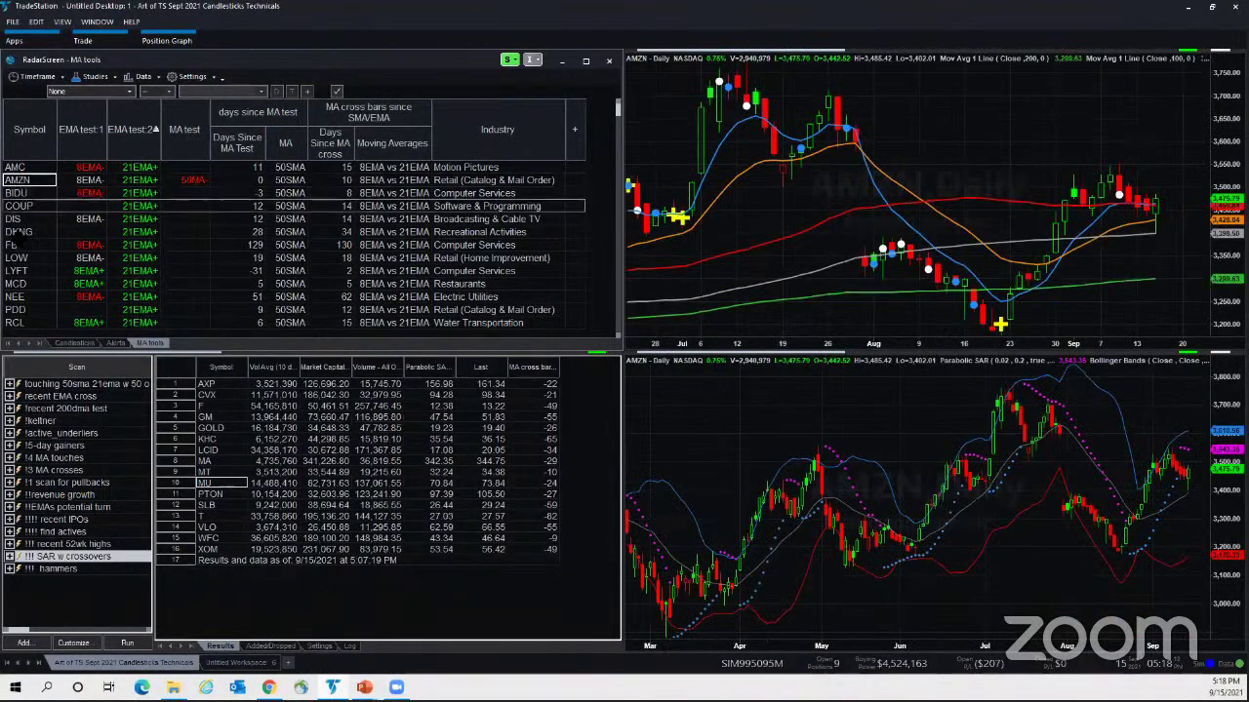
# - Go through the 21EMA+ symbols from BIDU to FB in the linked charts, and load MCD
pyautogui.press('Down')
pyautogui.press('Down')
pyautogui.press('Down')
pyautogui.press('Down')
pyautogui.press('Down')
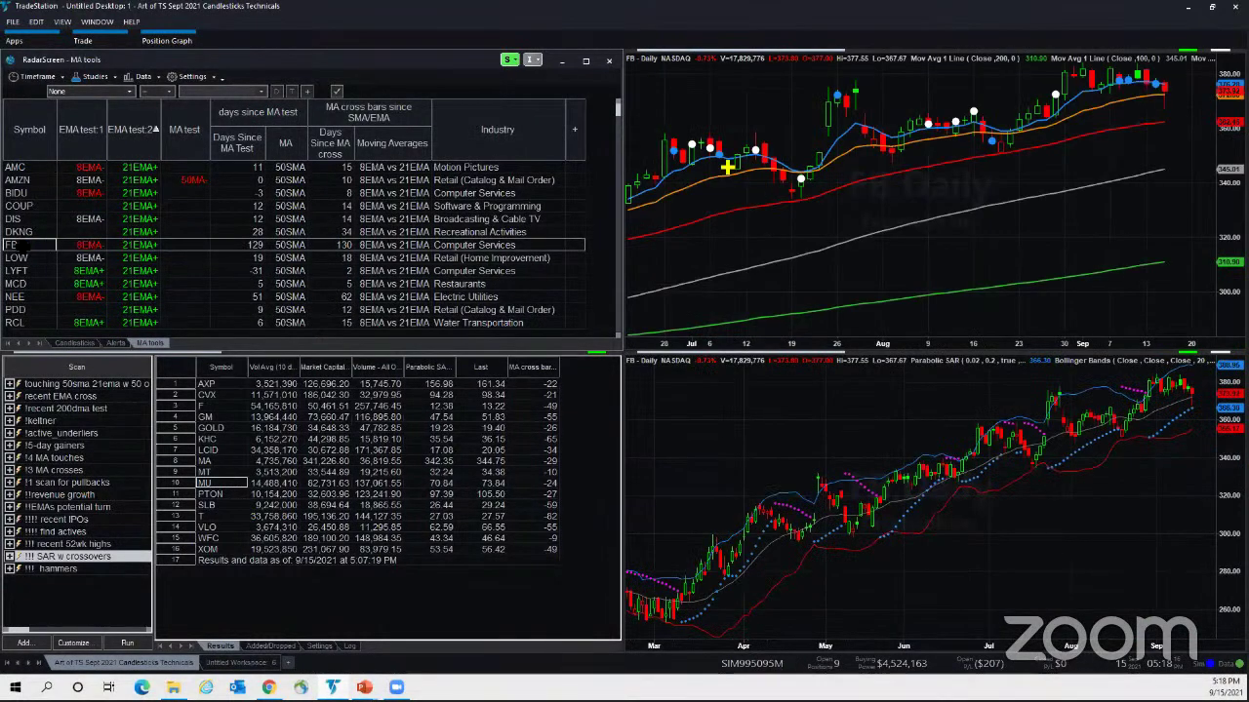
pyautogui.click(24, 283)
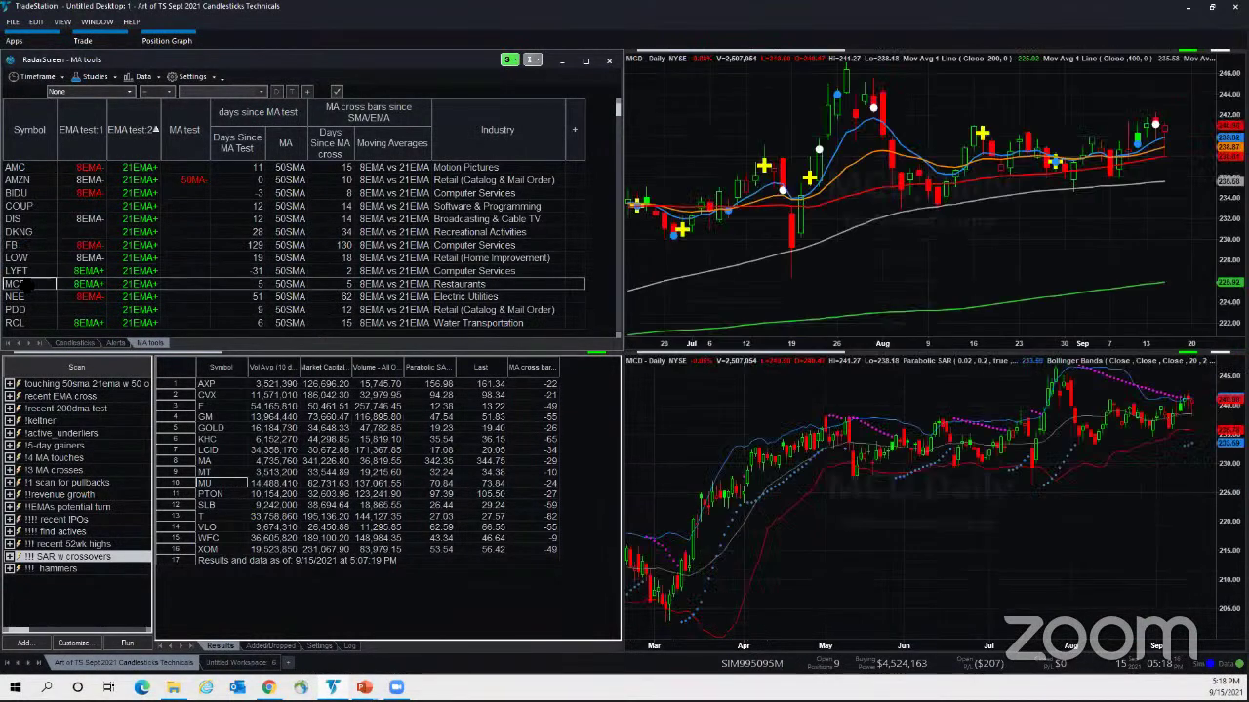
pyautogui.scroll(-3, 23, 287)
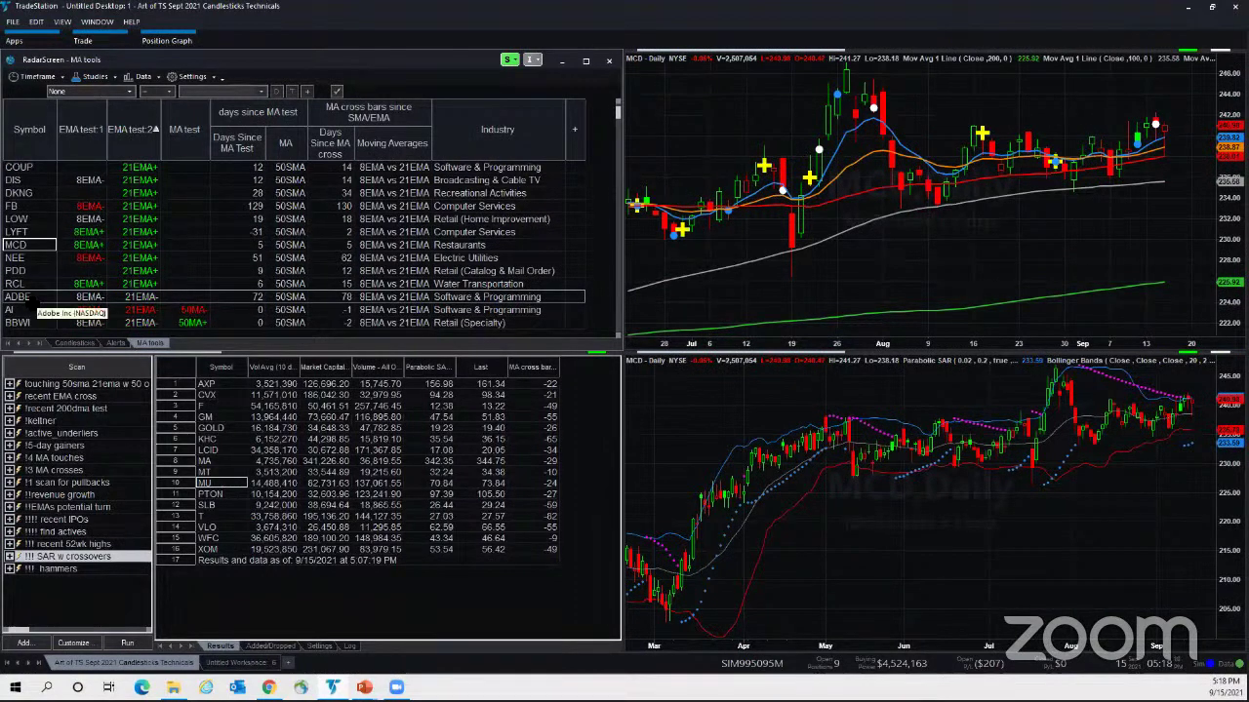
pyautogui.scroll(3, 30, 305)
# - Sort the MA tools list by MA test with 50MA+ first, and load AAPL and BBWI into the linked charts
pyautogui.click(200, 131)
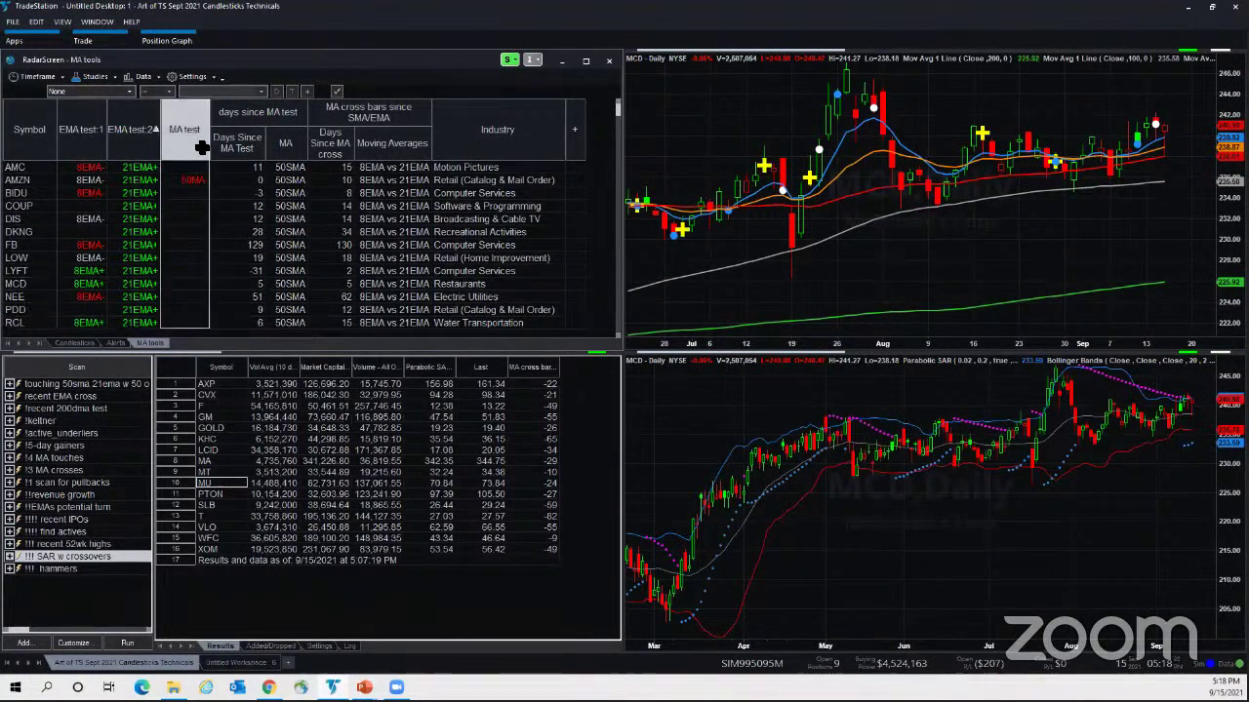
pyautogui.click(18, 167)
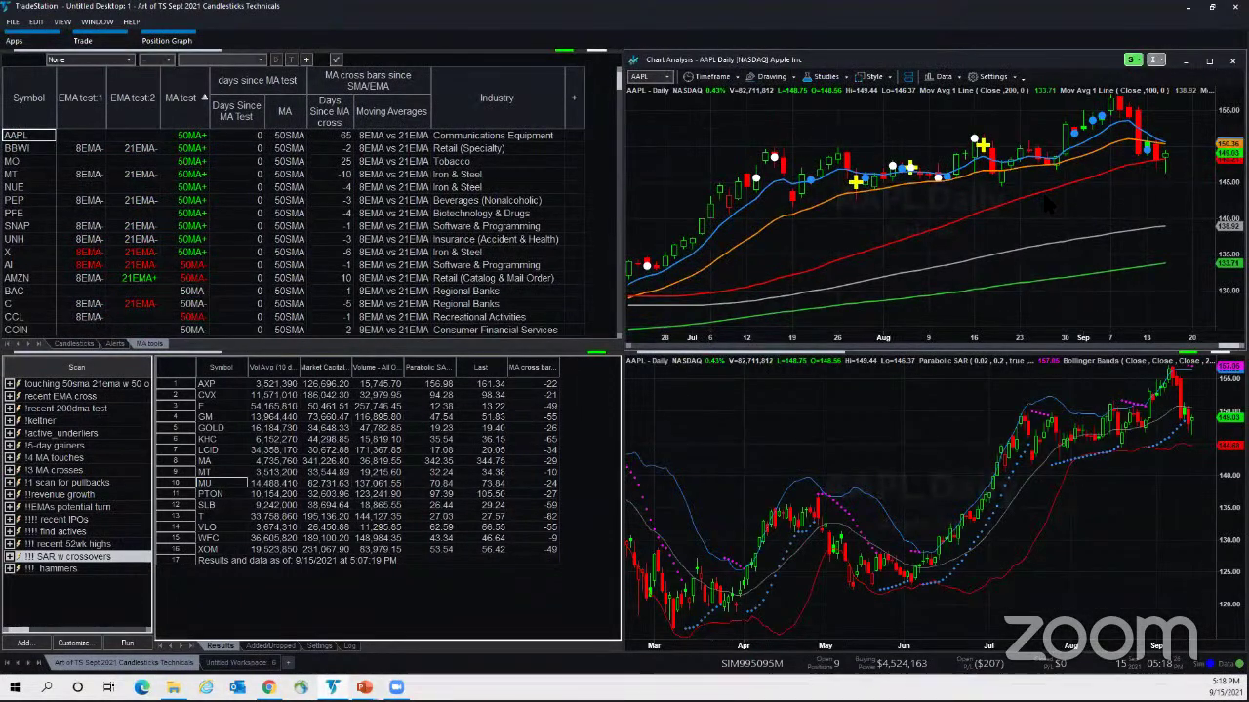
pyautogui.scroll(-2, 1048, 202)
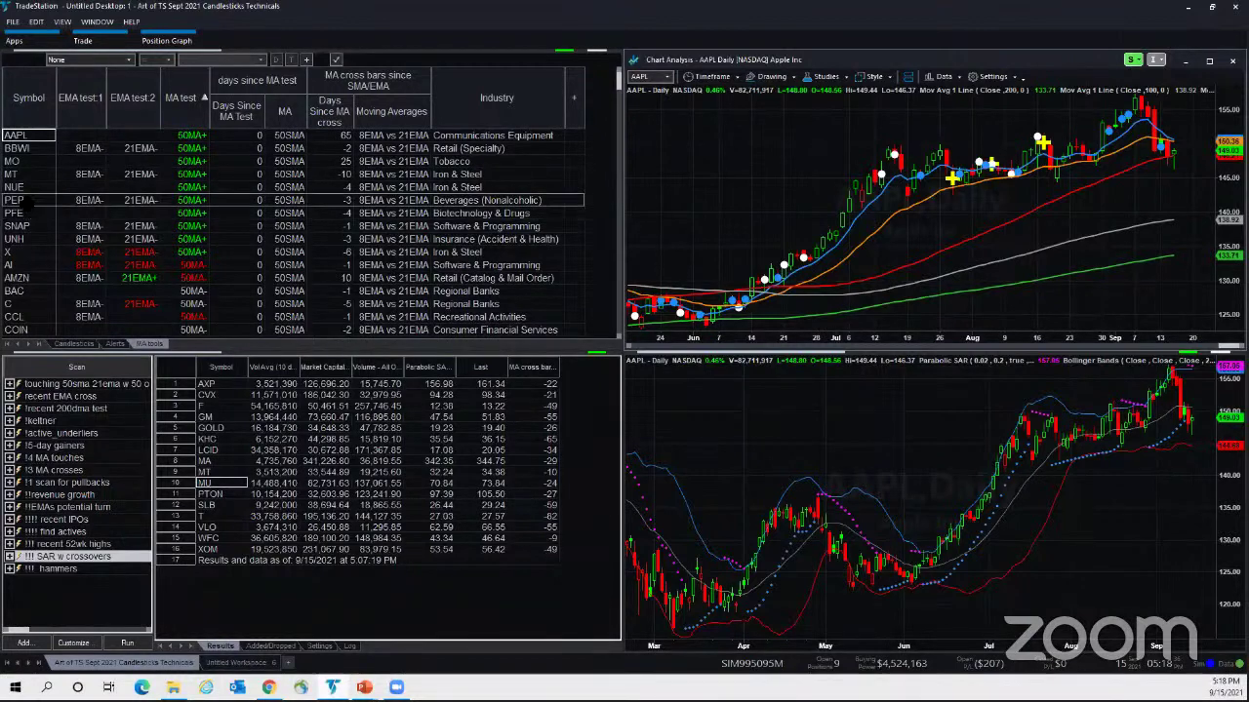
pyautogui.click(17, 149)
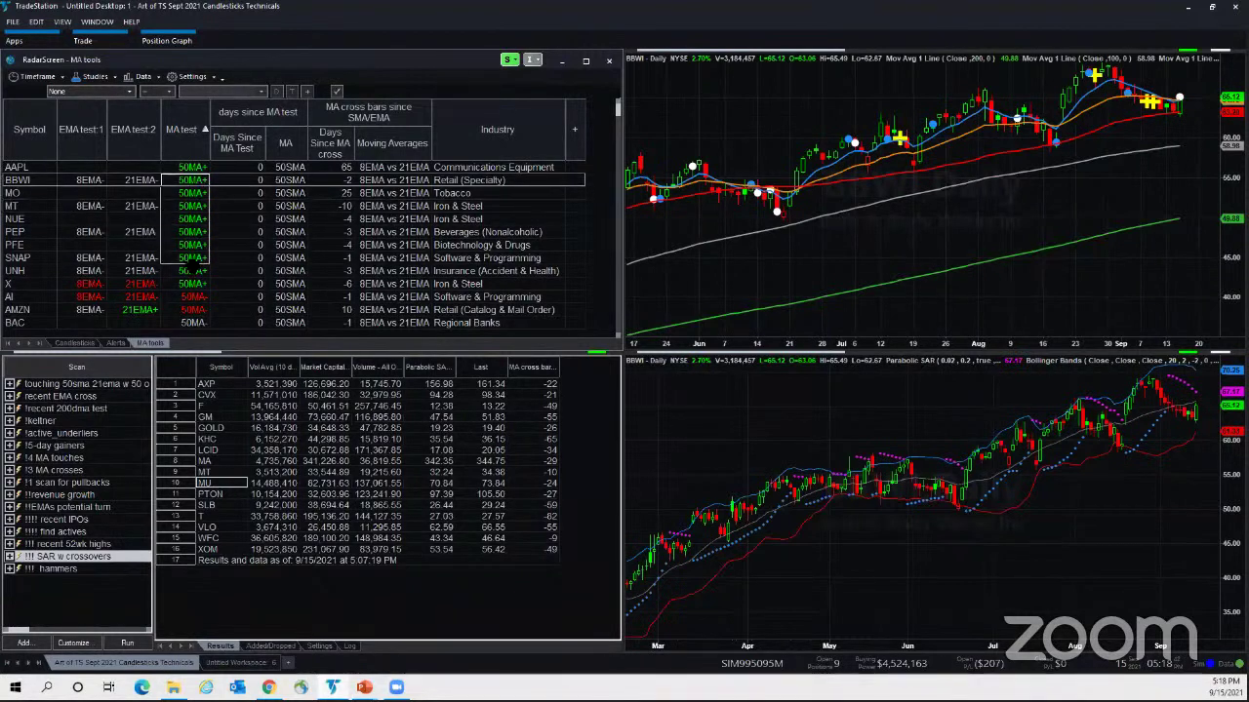
# - Review the days since MA test entry on the PowerPoint slide, and sort the TradeStation list by Days Since MA Test, ascending
pyautogui.click(190, 283)
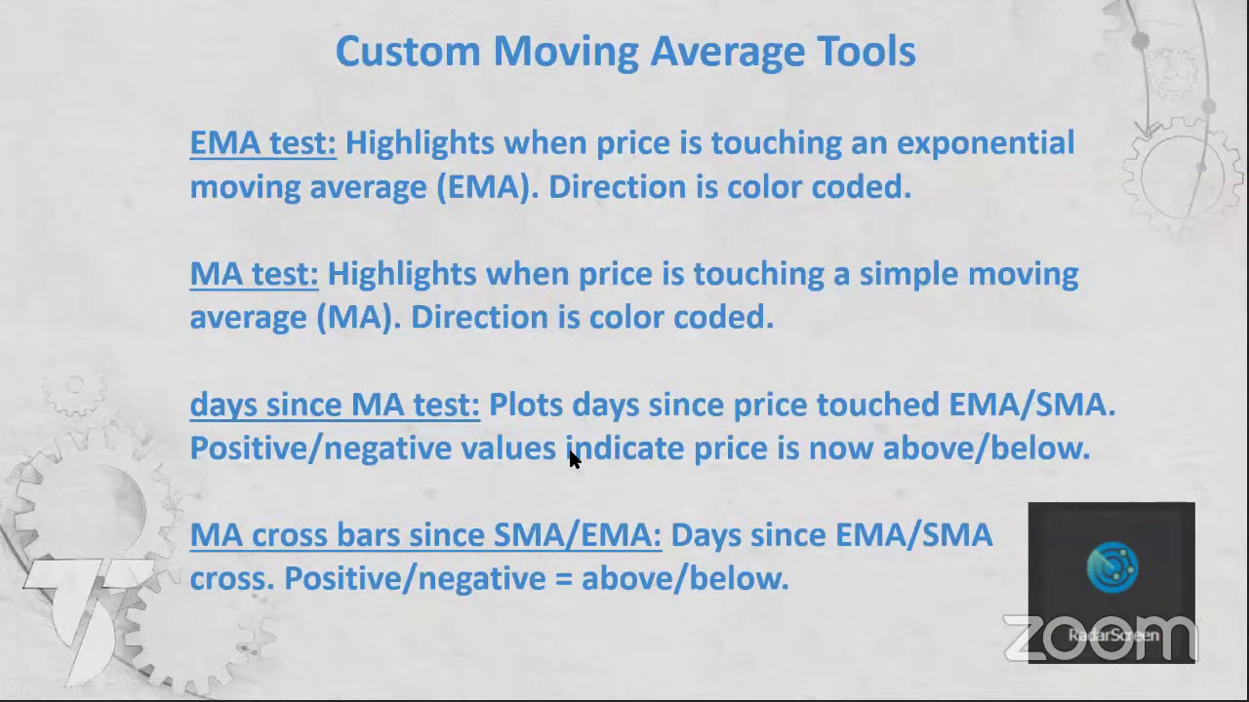
pyautogui.hotkey('alt', 'Tab')
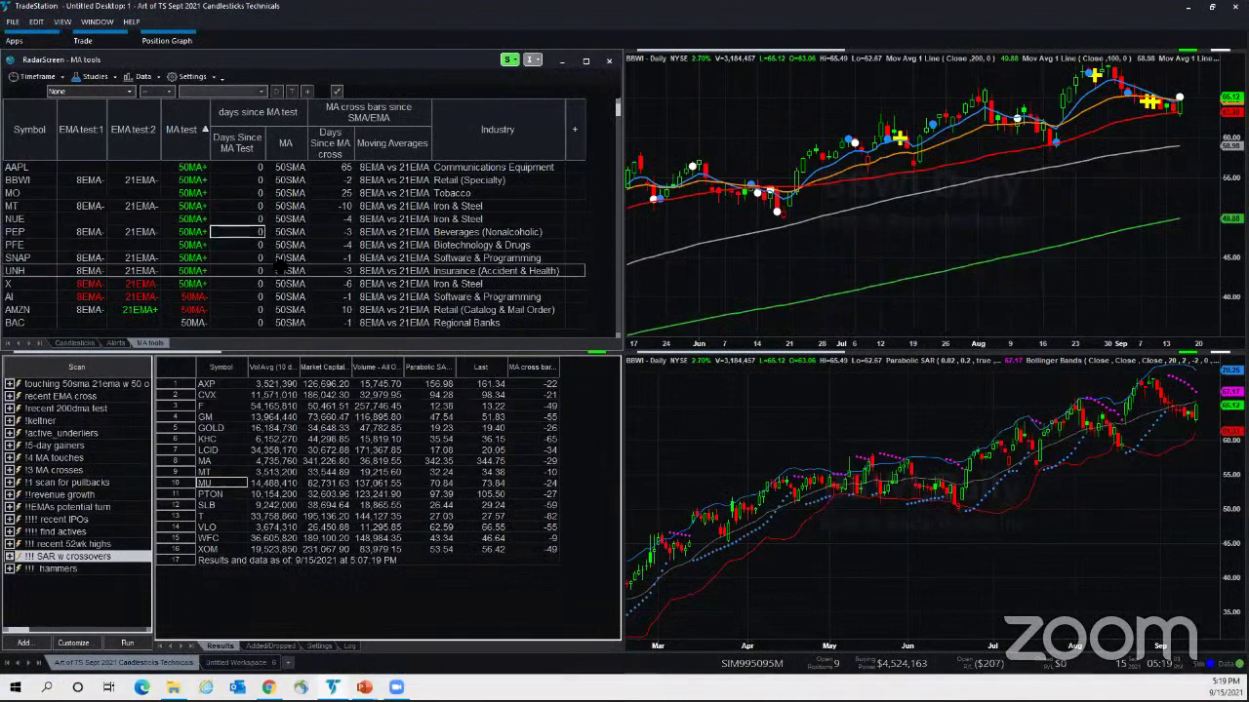
pyautogui.click(241, 144)
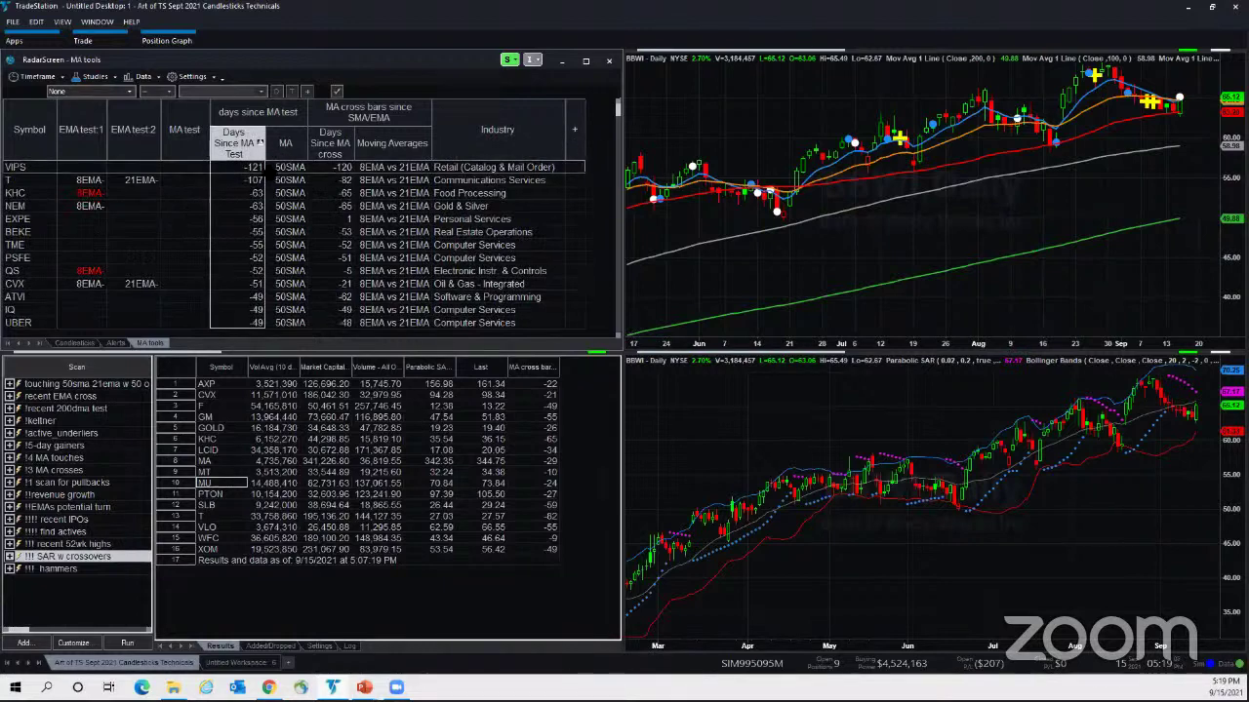
# - Load COP from the 3-days-since-MA-test rows of the MA tools list into the linked charts
pyautogui.moveTo(619, 127); pyautogui.dragTo(618, 252)
pyautogui.click(27, 270)
pyautogui.click(23, 258)
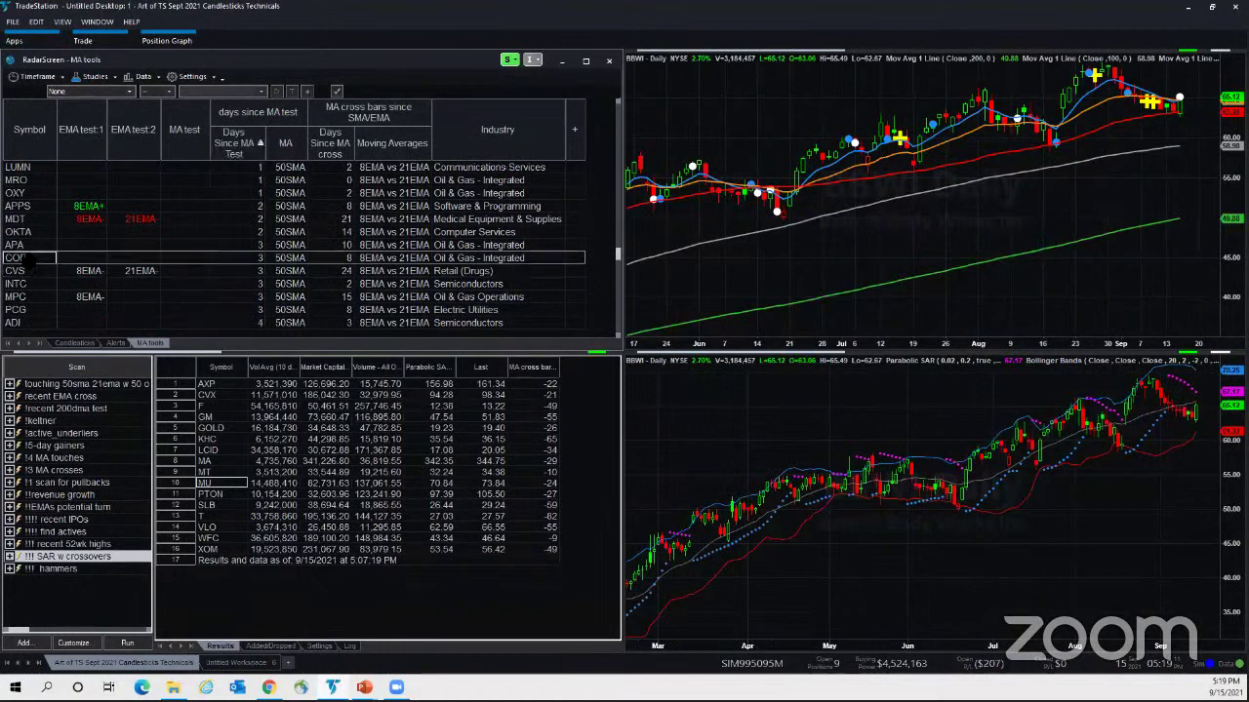
pyautogui.moveTo(1161, 256)
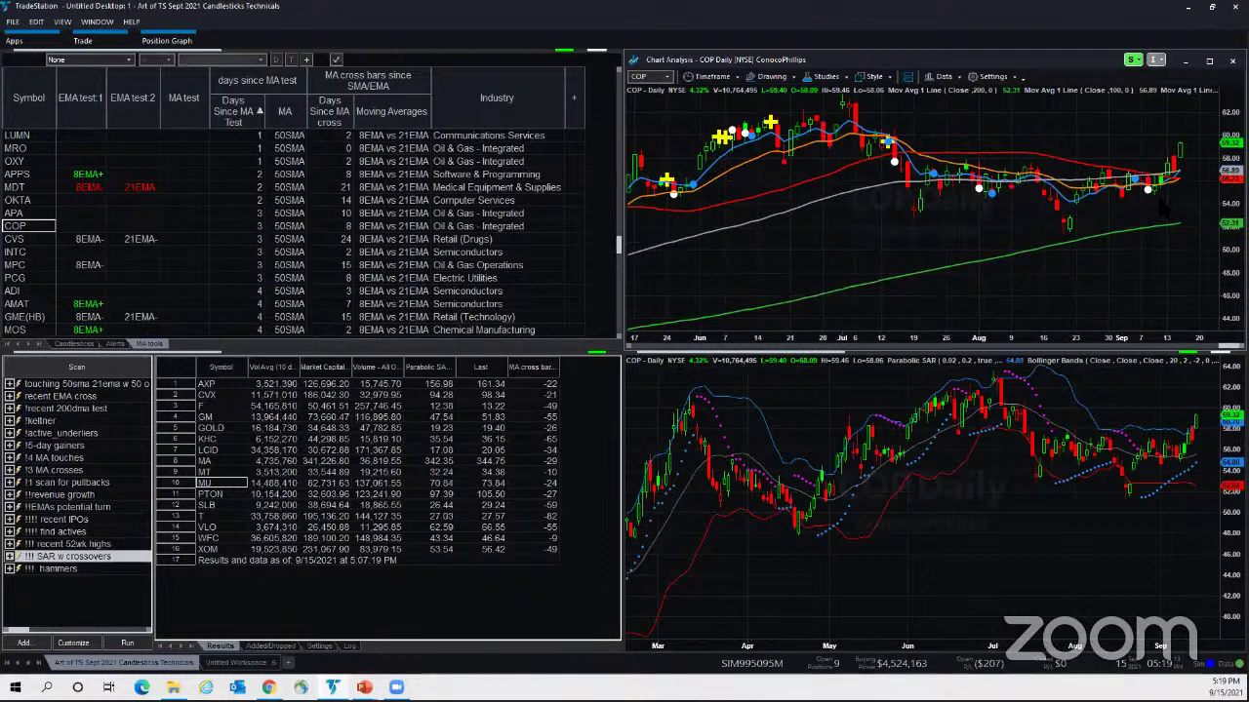
pyautogui.scroll(5, 1161, 200)
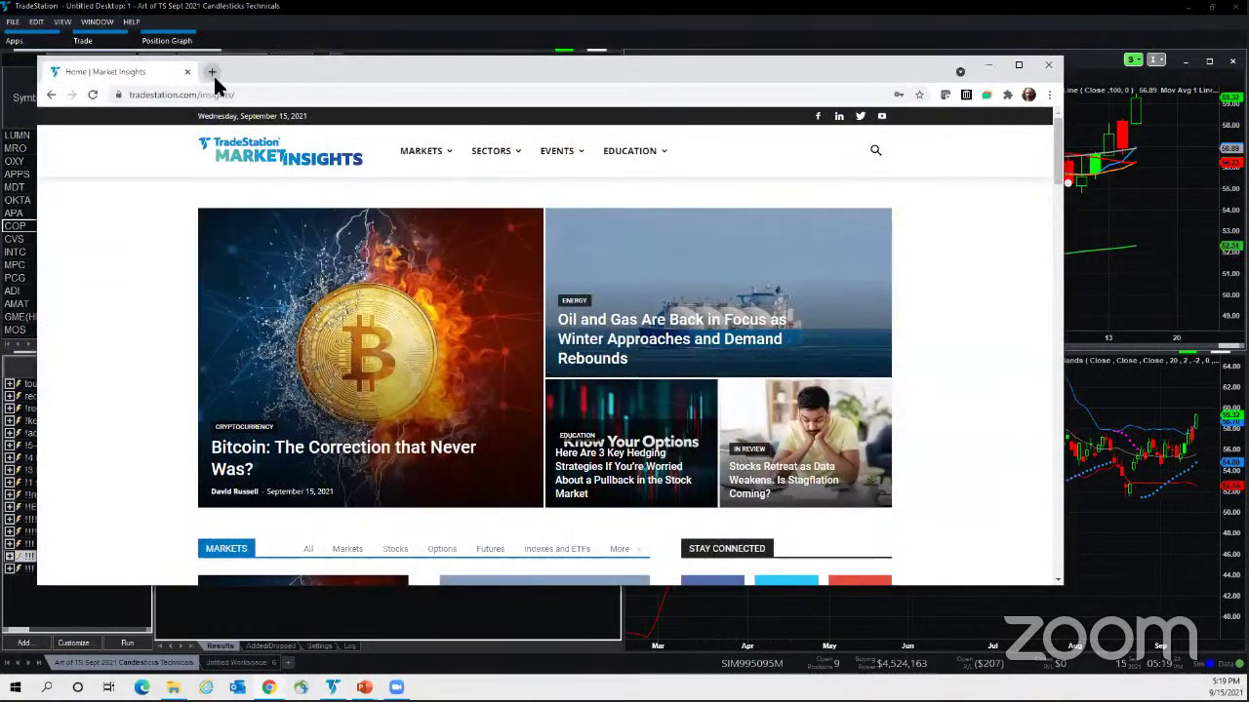
# - Open TradeStation's TradingView ideas page in a new Chrome tab, and open the Market Insights article on oil and gas
pyautogui.click(211, 72)
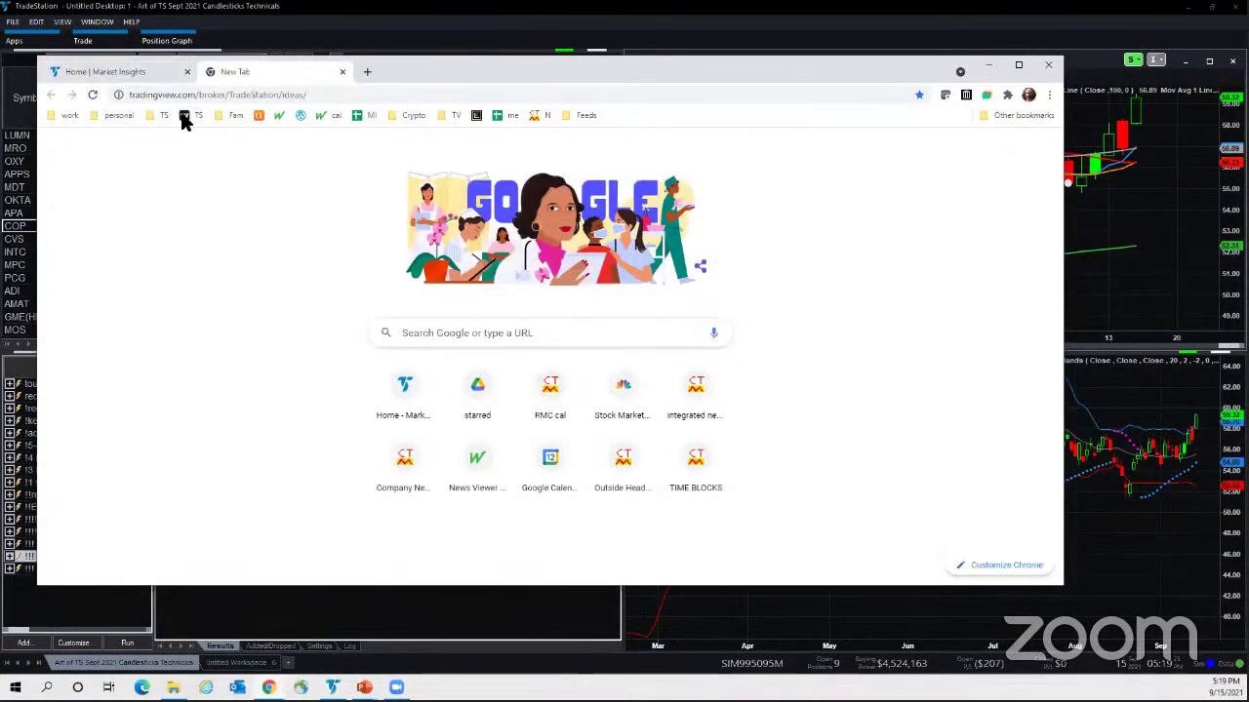
pyautogui.click(137, 73)
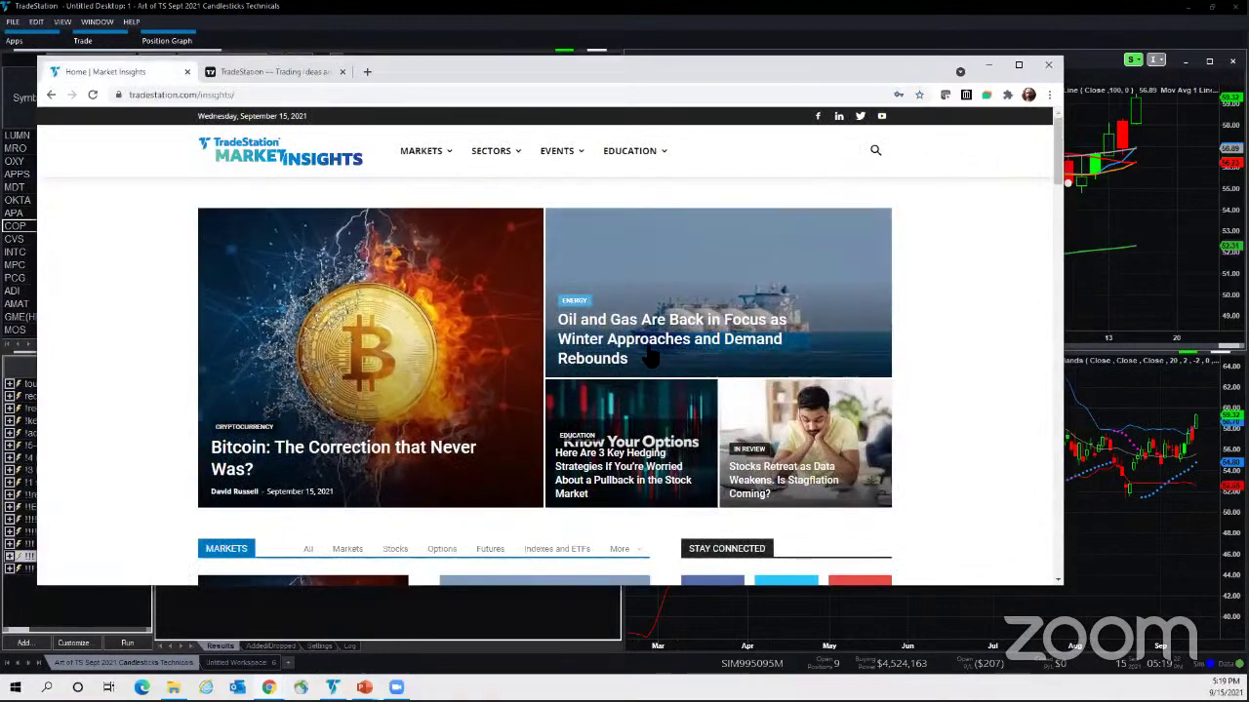
pyautogui.click(647, 371)
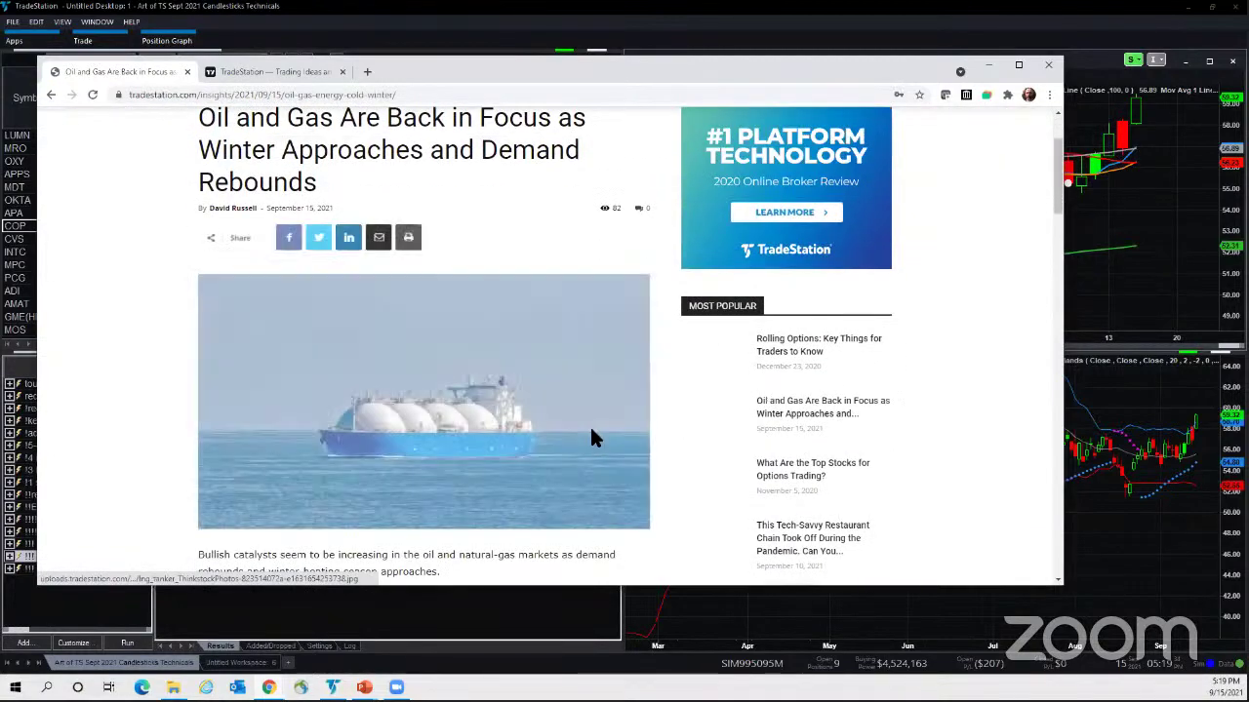
# - Read through the oil and gas article, including its Peabody Energy chart and the Energy Stocks to Know section
pyautogui.scroll(-10, 593, 382)
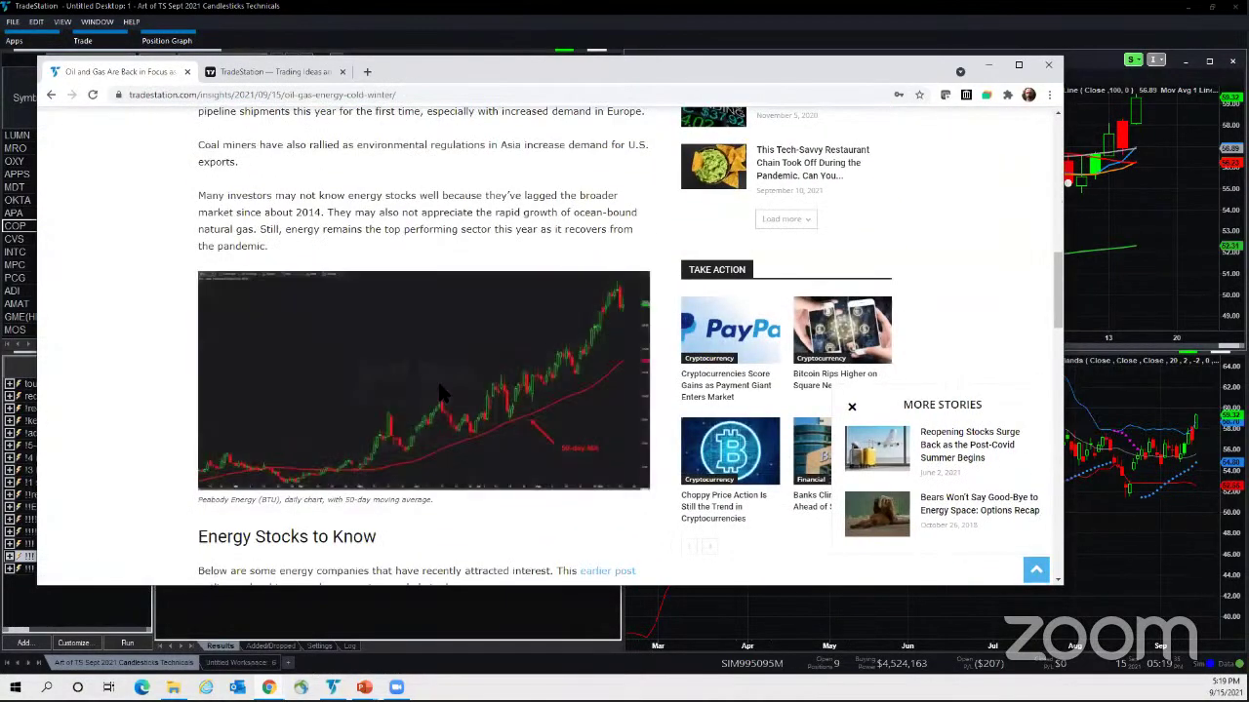
pyautogui.scroll(-3, 439, 388)
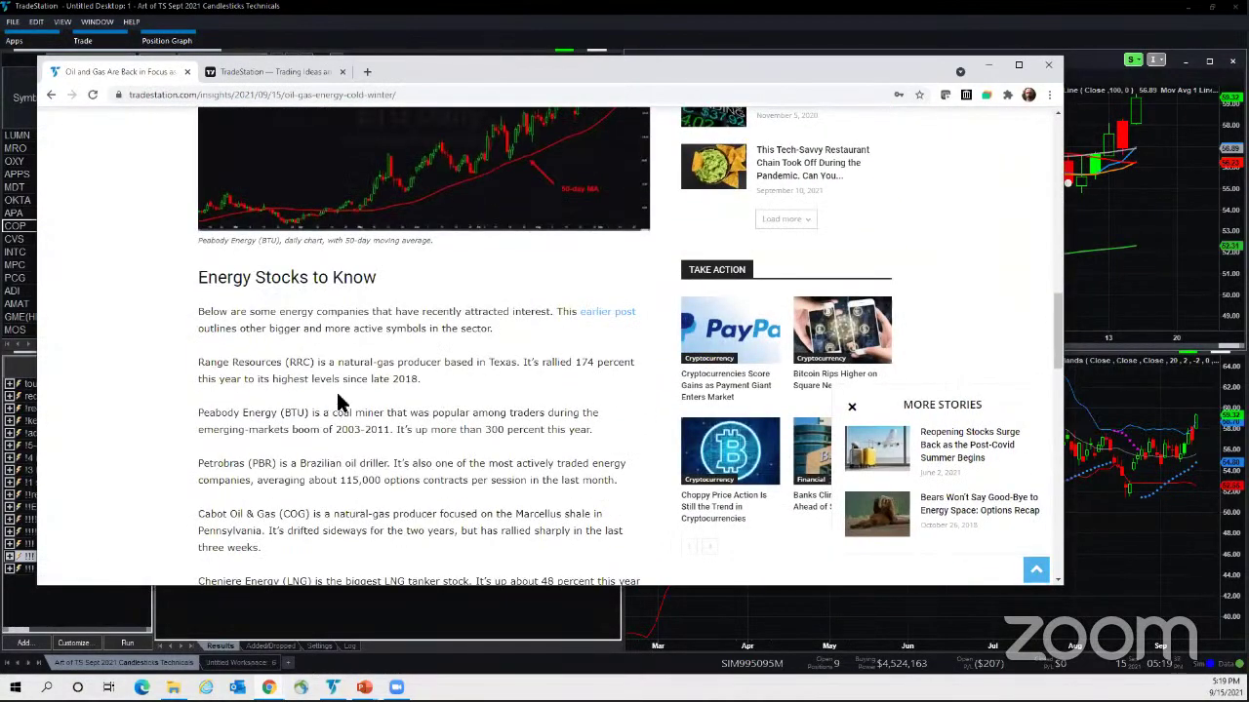
pyautogui.scroll(-2, 339, 400)
pyautogui.scroll(6, 431, 399)
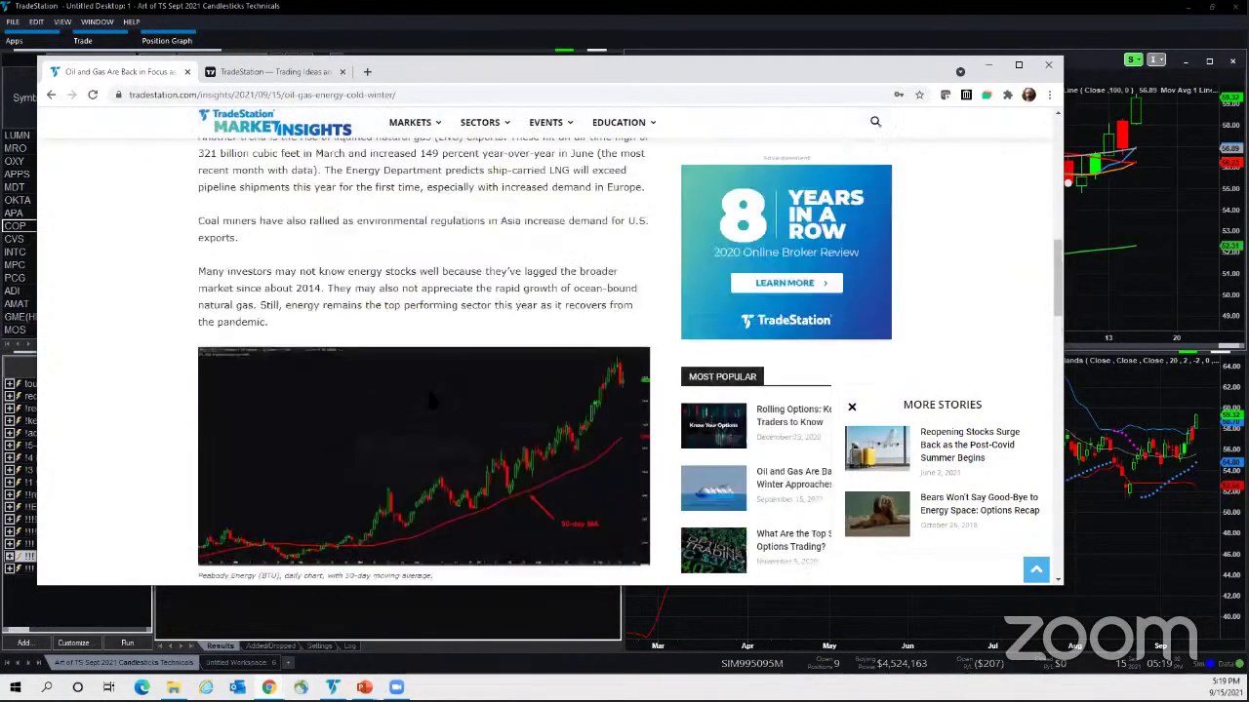
pyautogui.scroll(7, 432, 402)
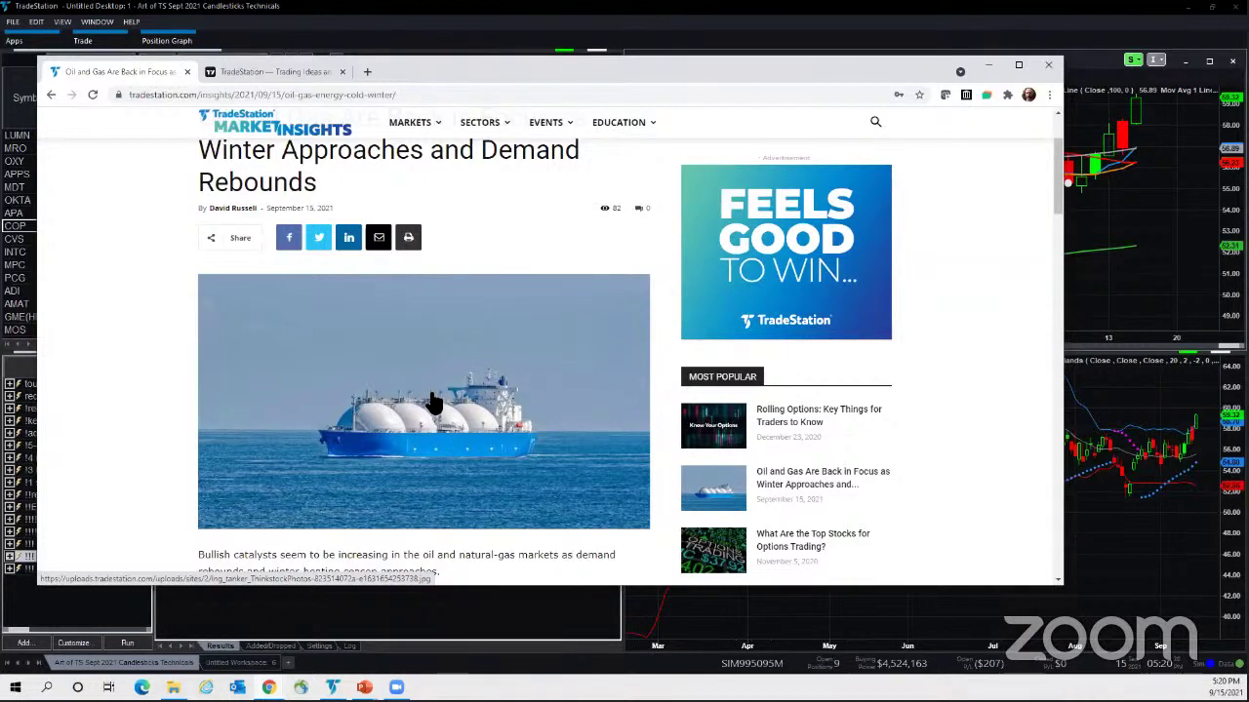
pyautogui.scroll(3, 475, 398)
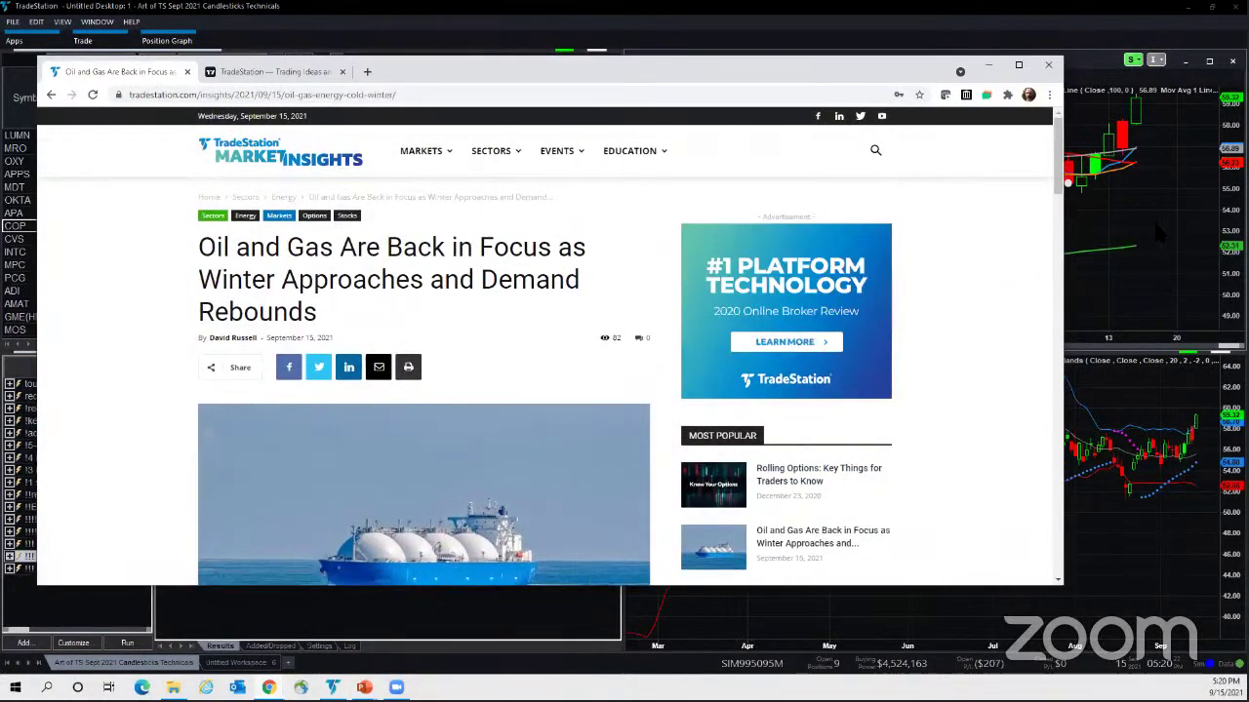
# - Return to TradeStation and load APA from the MA tools list into the linked charts
pyautogui.click(1163, 232)
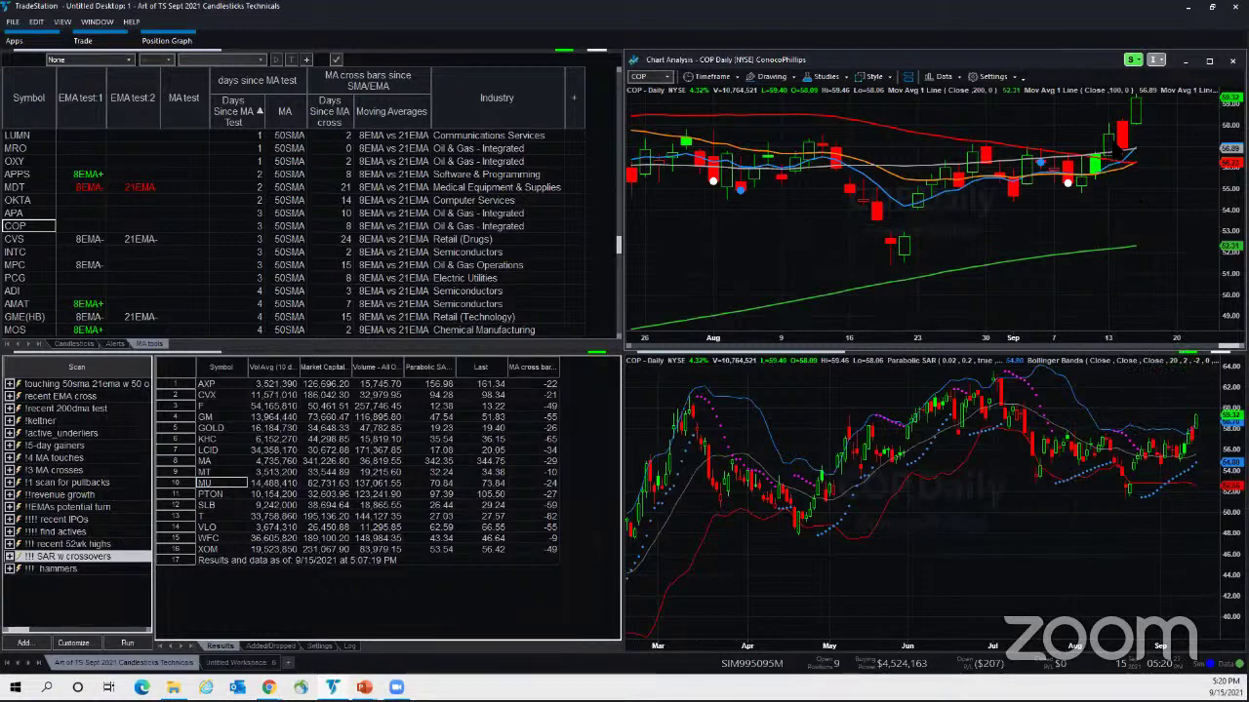
pyautogui.moveTo(1112, 176)
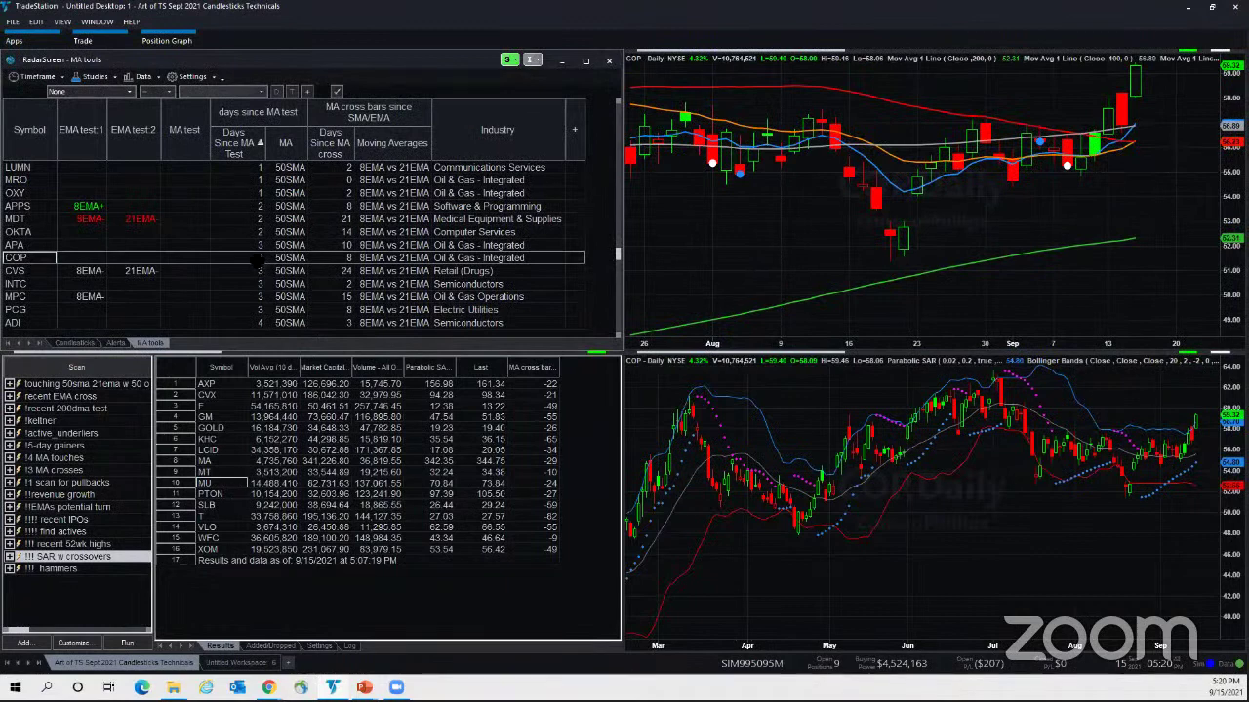
pyautogui.press('Up')
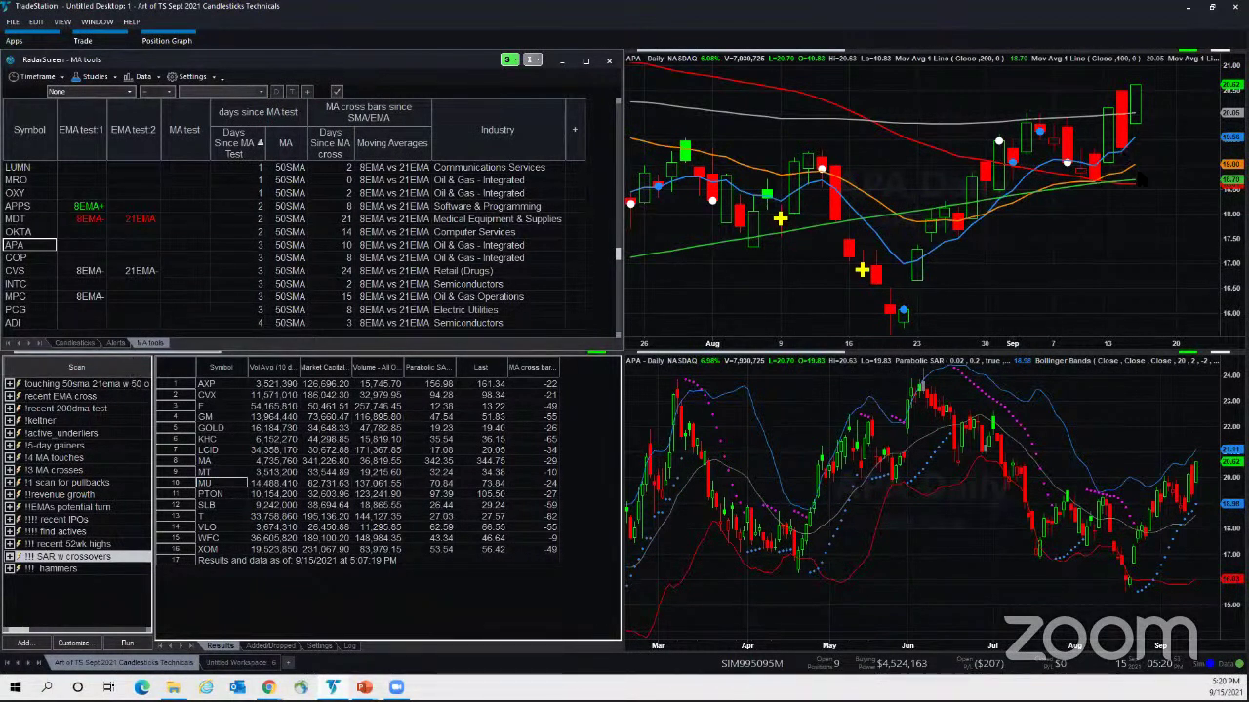
pyautogui.moveTo(1087, 297)
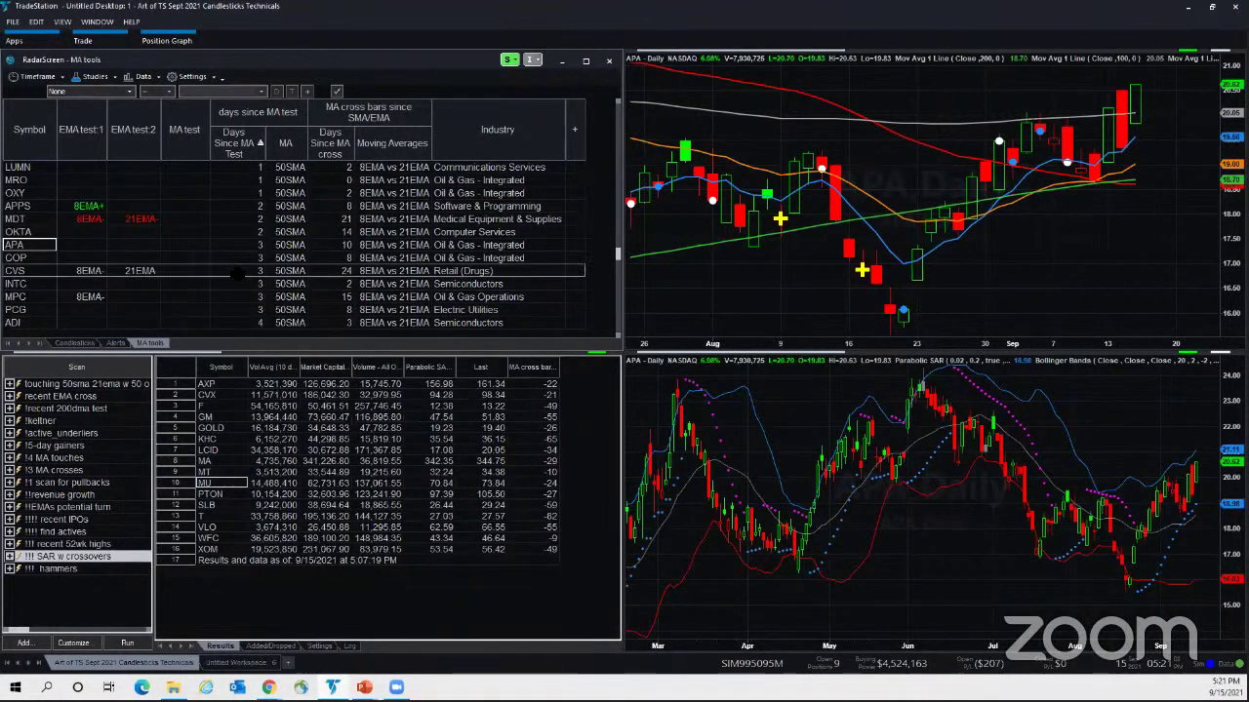
# - Review the MA length and MA type inputs of the days since MA test study for all symbols
pyautogui.rightClick(255, 114)
pyautogui.moveTo(332, 117)
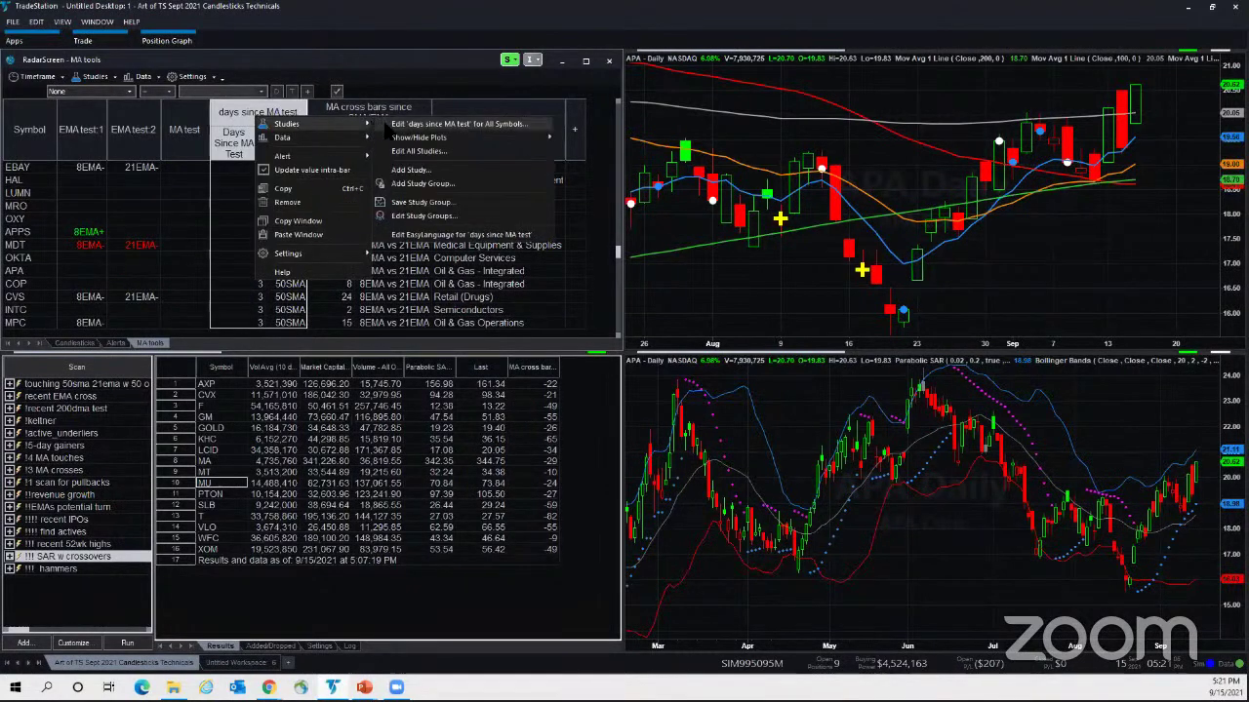
pyautogui.click(390, 125)
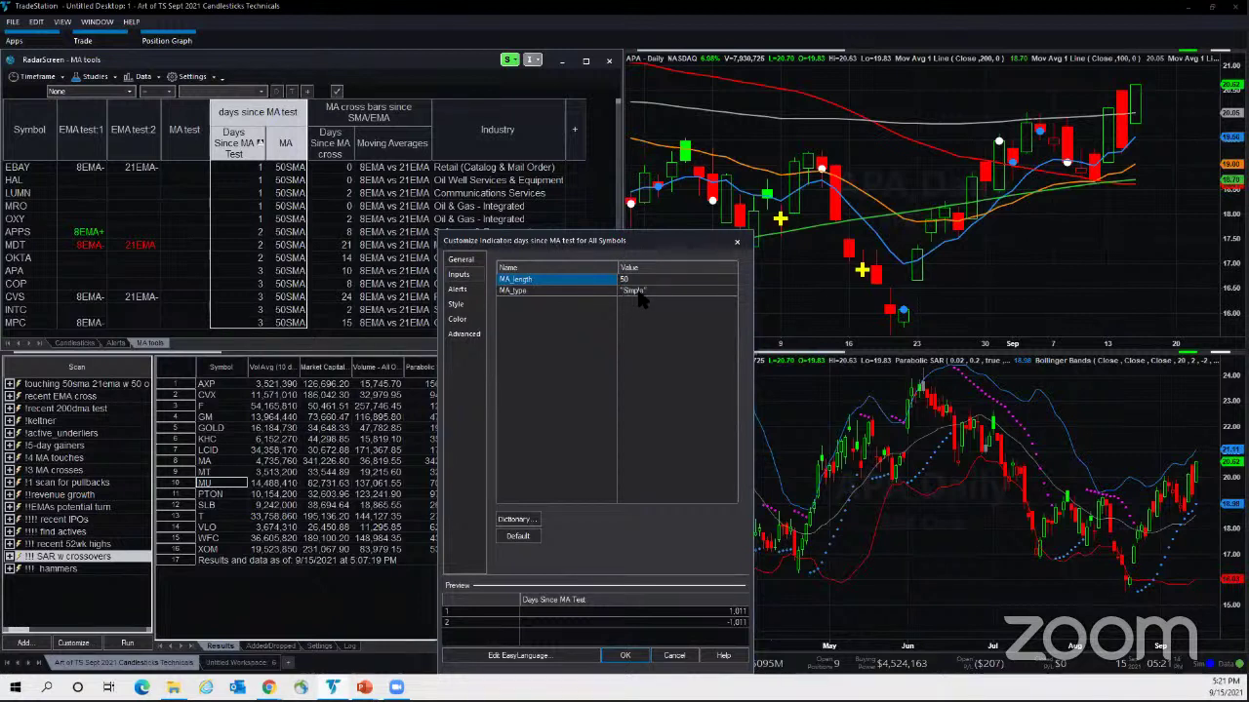
pyautogui.click(737, 242)
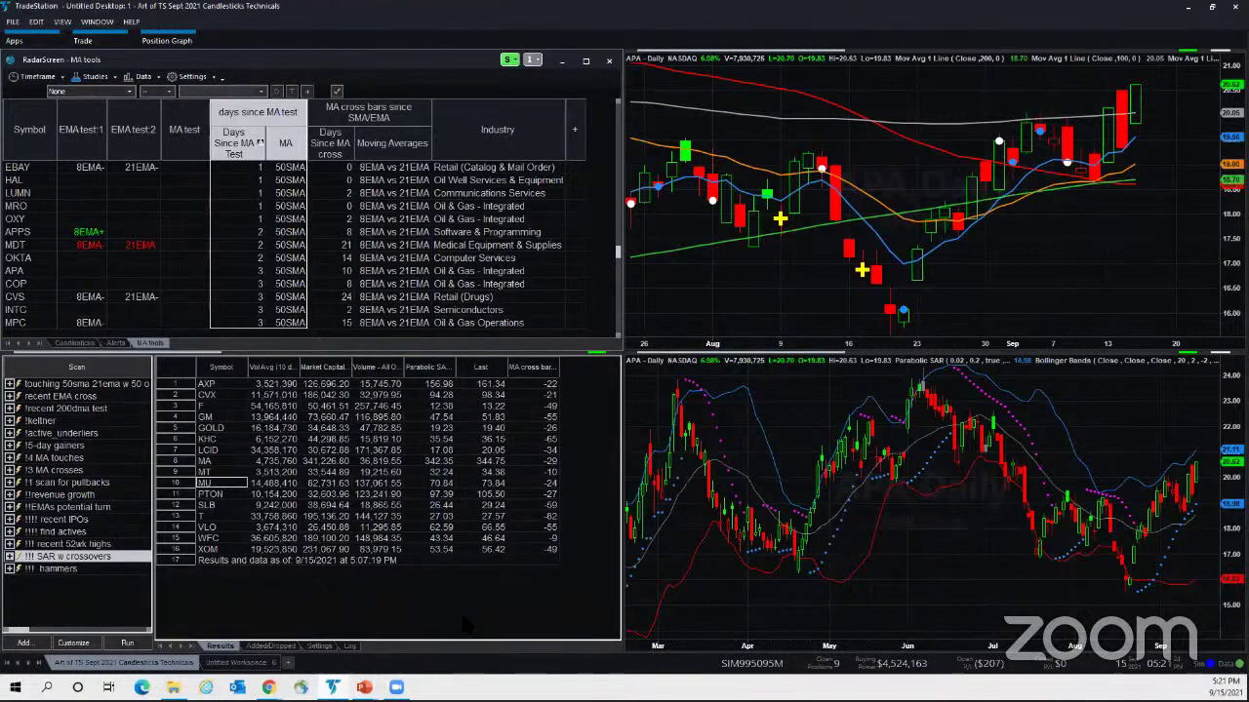
# - Review the scan criteria of the !!! SAR w crossovers scan, leaving them as they are
pyautogui.click(381, 639)
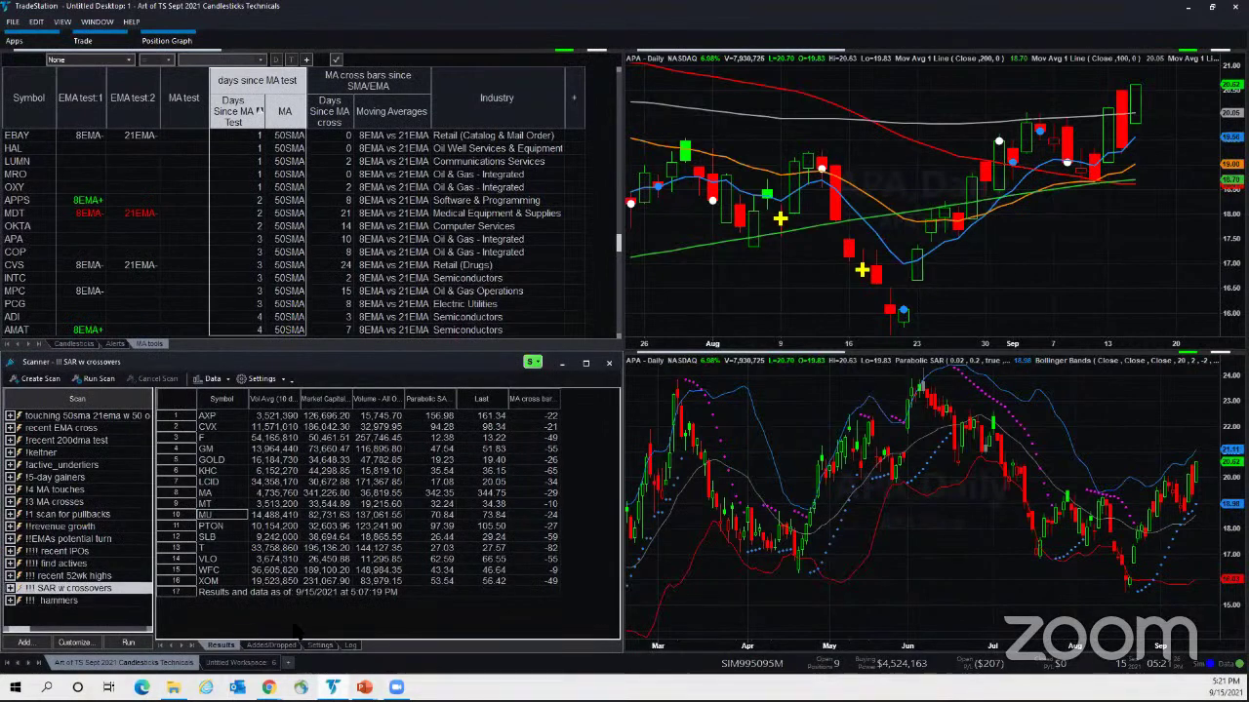
pyautogui.doubleClick(71, 591)
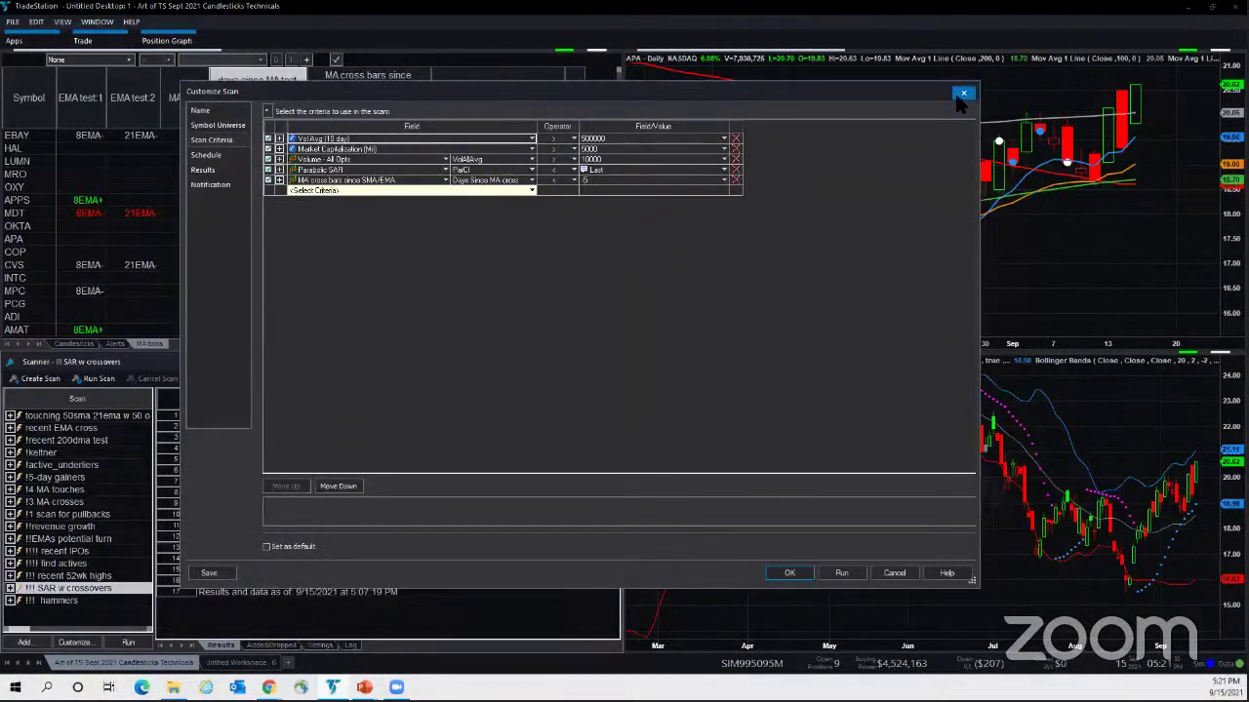
pyautogui.click(962, 94)
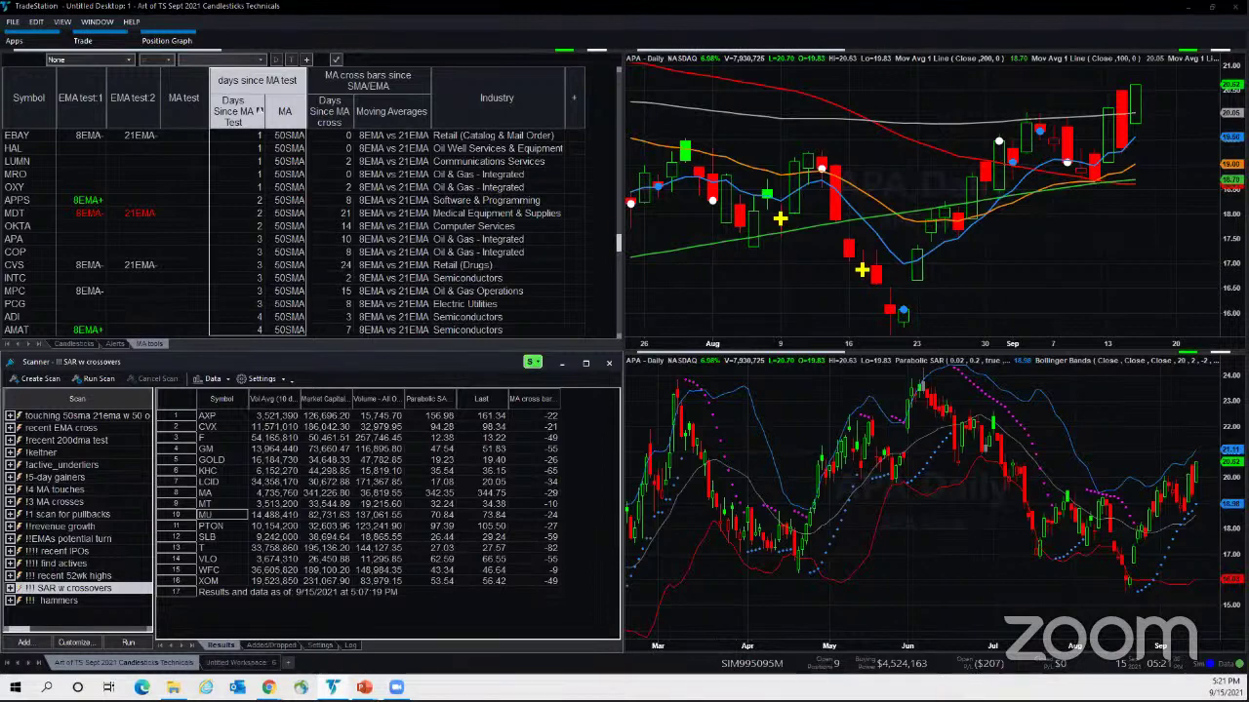
# - Switch to TradeStation's TradingView ideas page in Chrome, dismiss the ETHUSD alert, and look over the XLE and BTCUSD Market Insights ideas
pyautogui.click(927, 160)
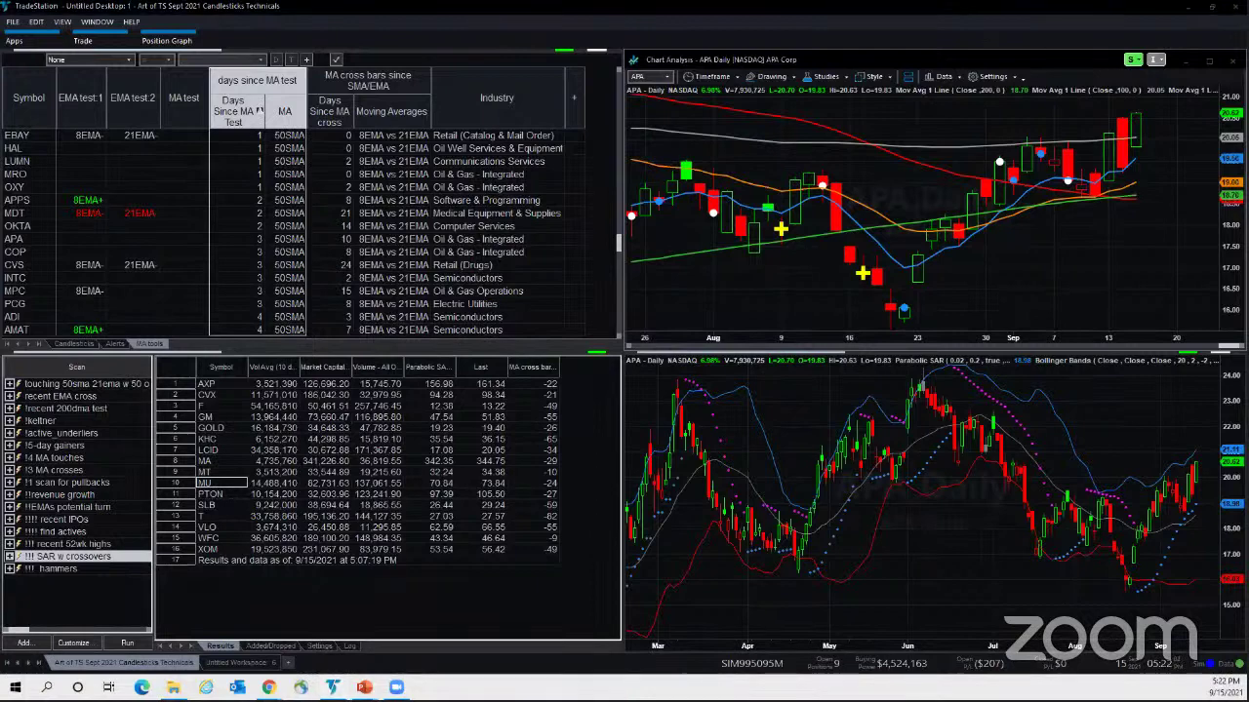
pyautogui.hotkey('alt', 'Tab')
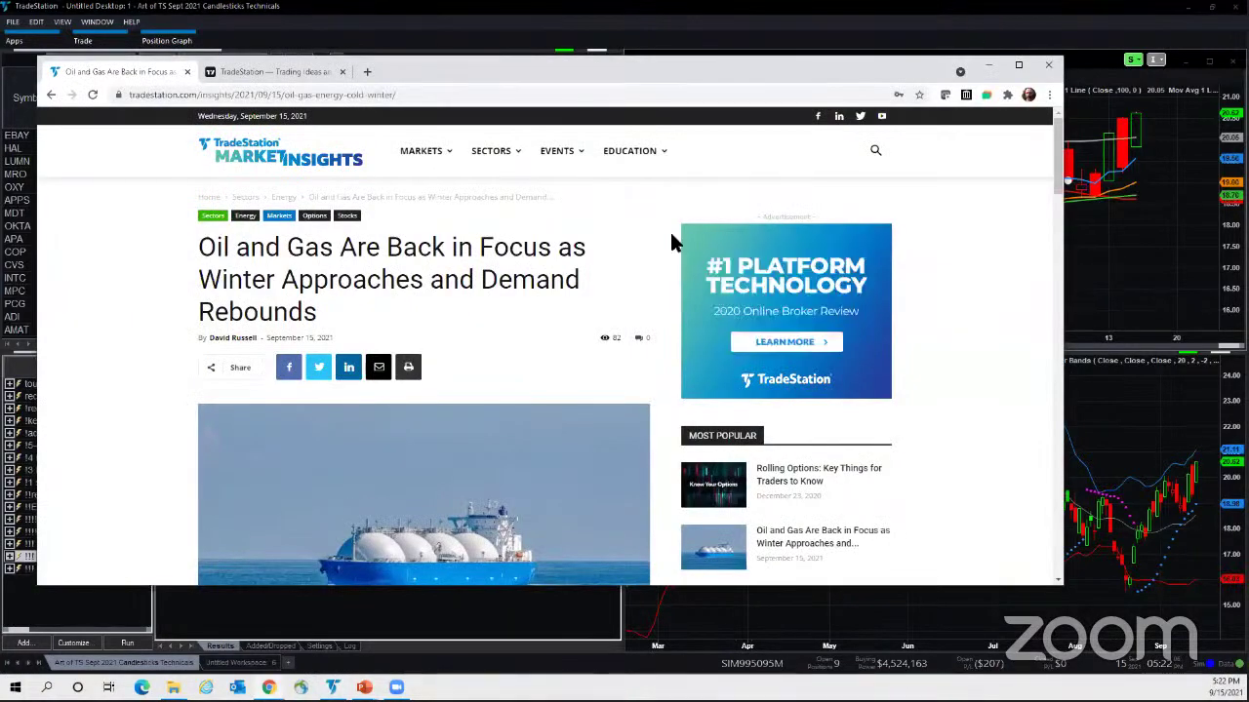
pyautogui.click(279, 74)
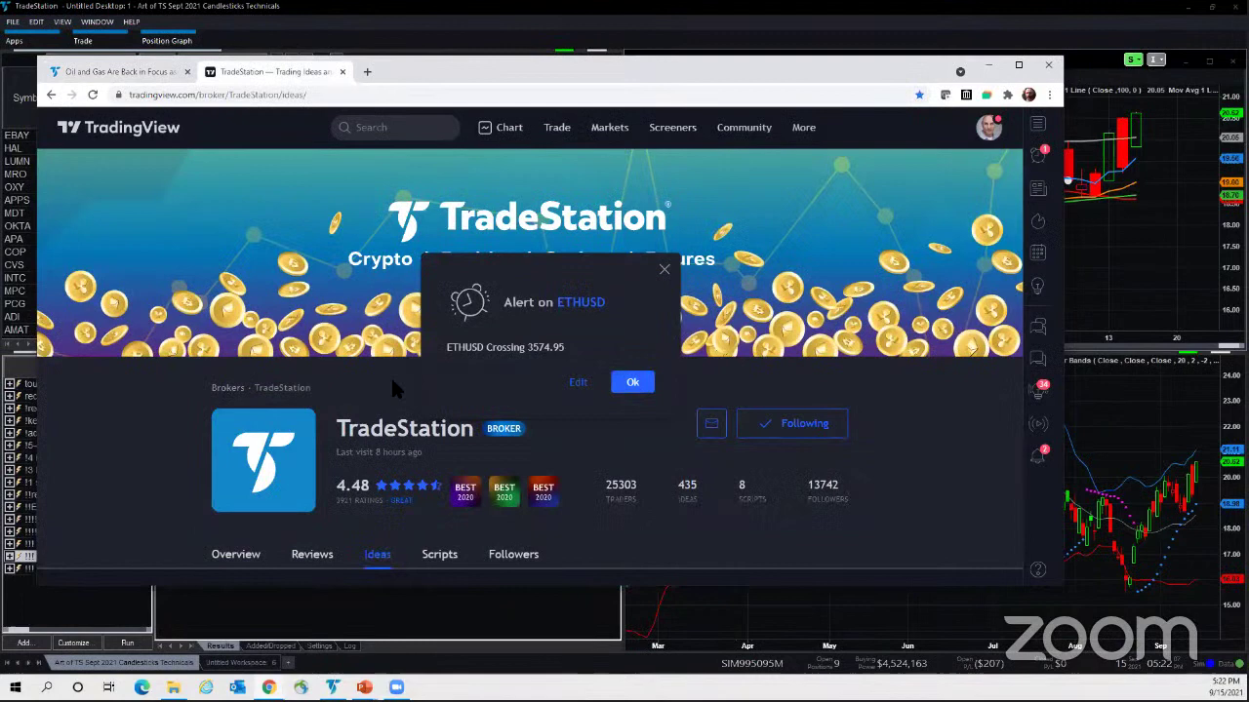
pyautogui.click(664, 270)
pyautogui.scroll(-3, 665, 293)
pyautogui.scroll(-3, 331, 424)
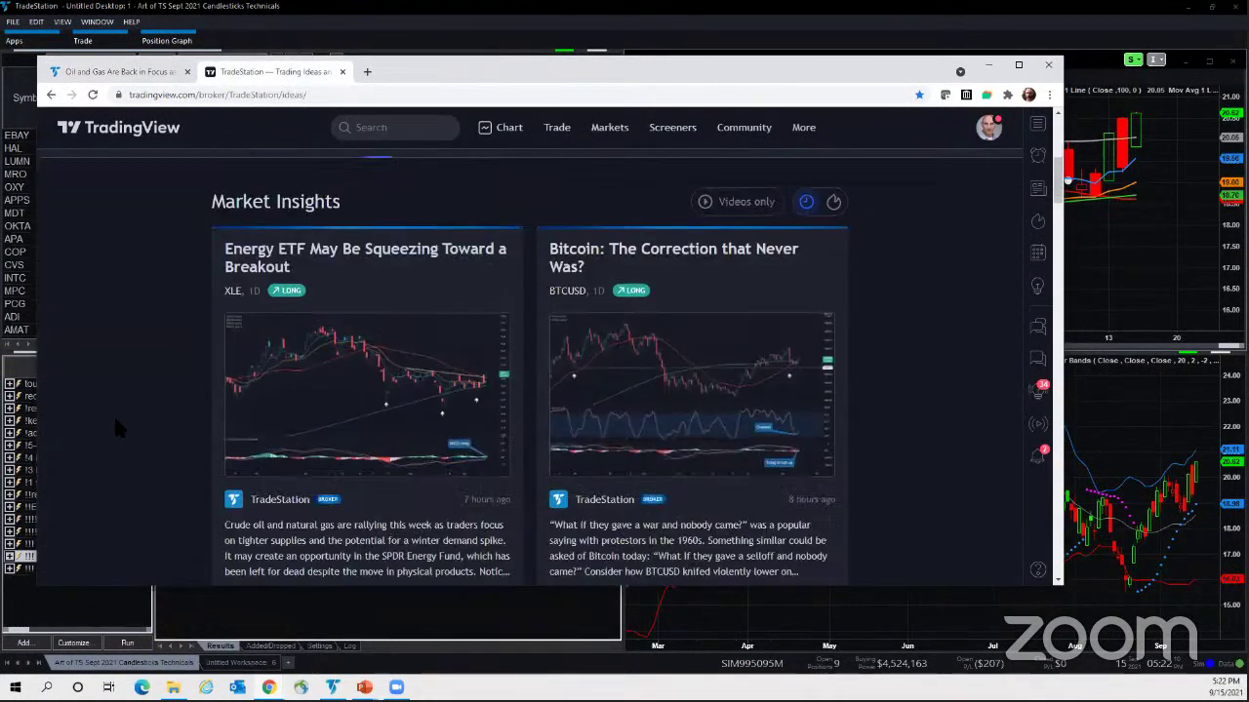
pyautogui.scroll(1, 388, 353)
pyautogui.scroll(-1, 386, 382)
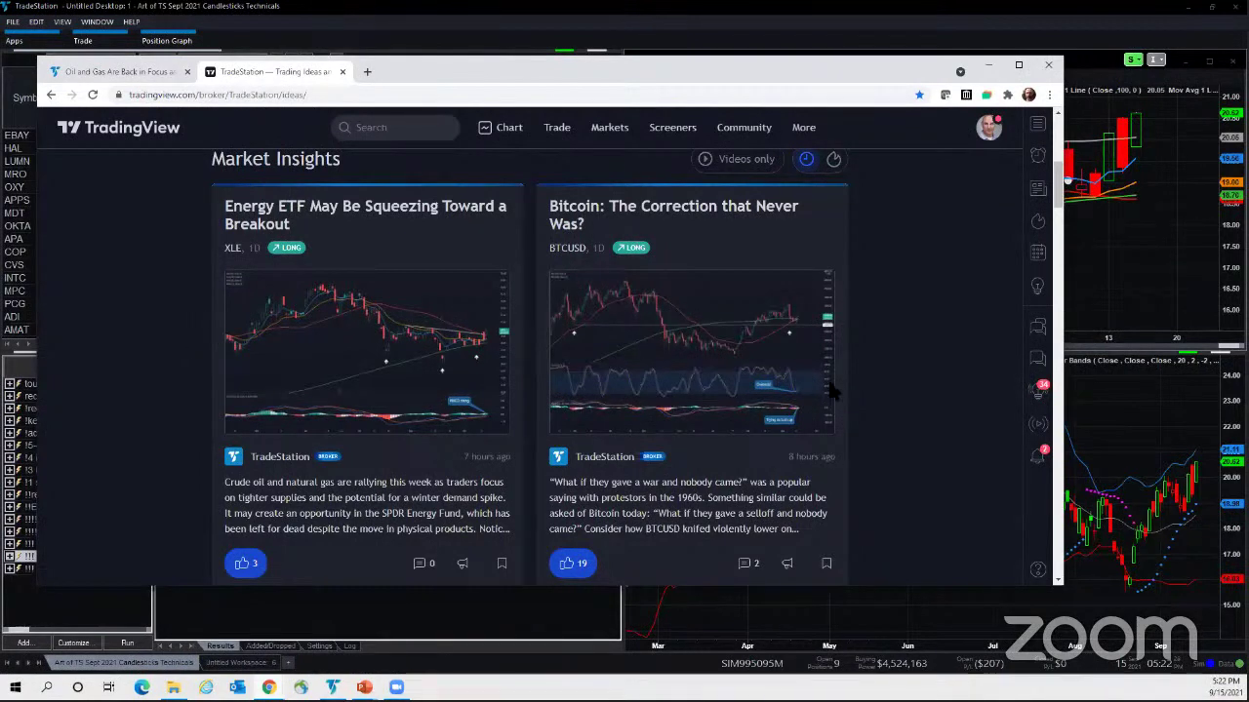
# - Return to TradeStation, load XLE into the linked charts, and maximize the daily moving average chart
pyautogui.click(1101, 203)
pyautogui.write('XLE')
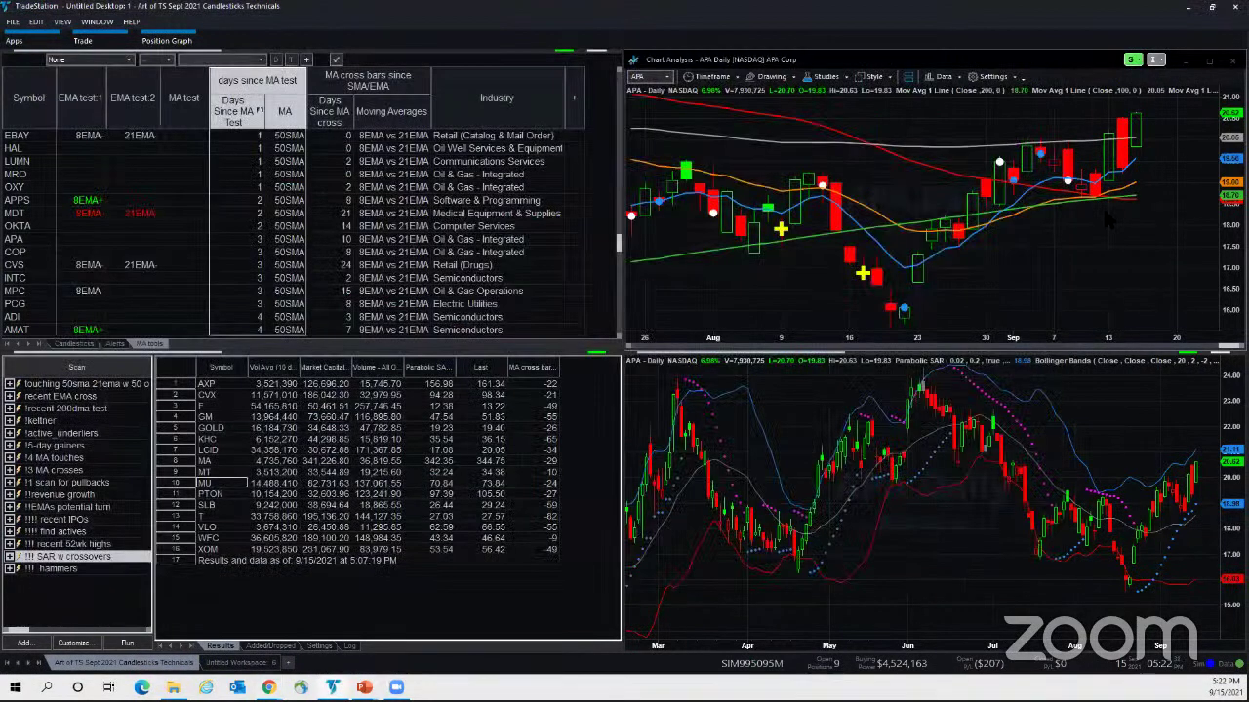
pyautogui.press('Return')
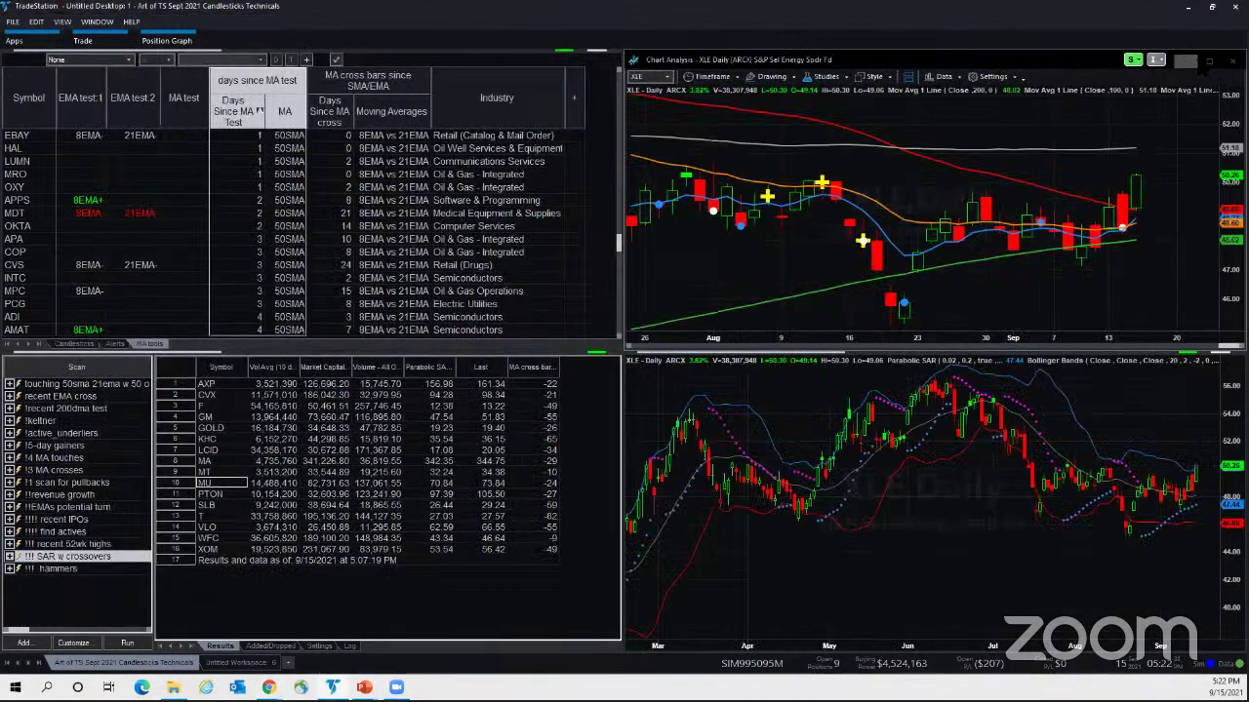
pyautogui.click(1209, 61)
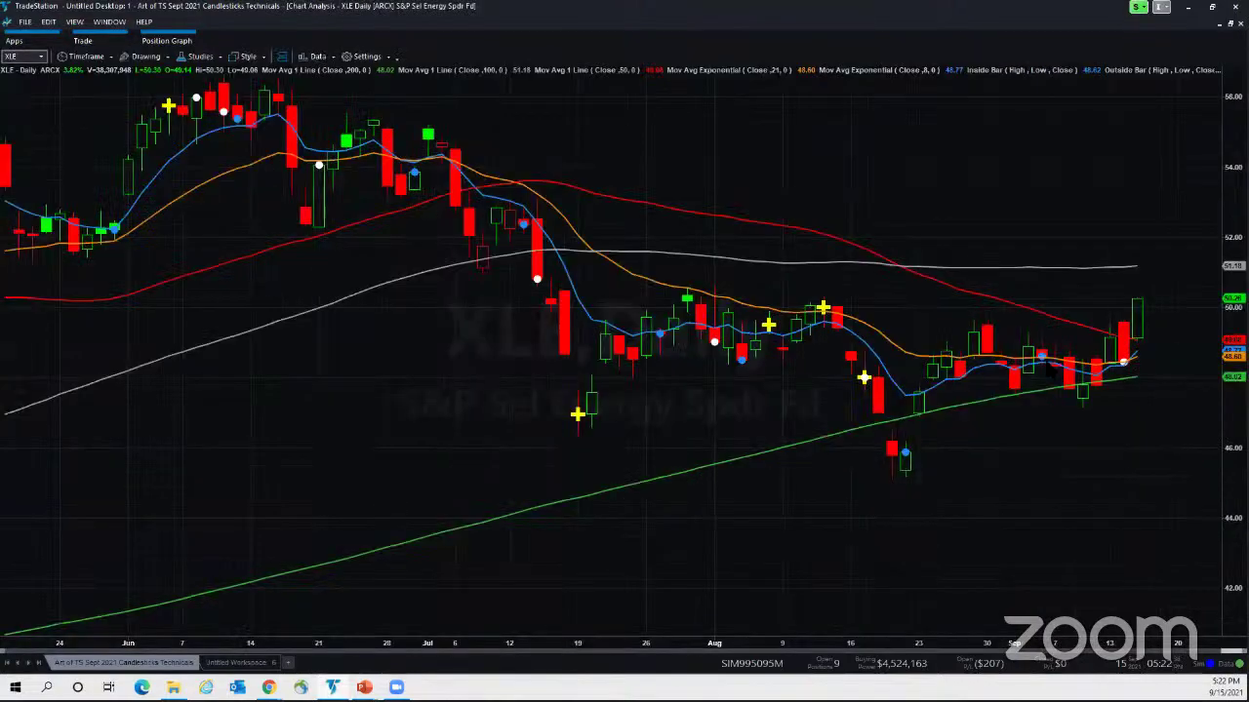
pyautogui.scroll(-5, 1049, 369)
pyautogui.scroll(4, 1049, 369)
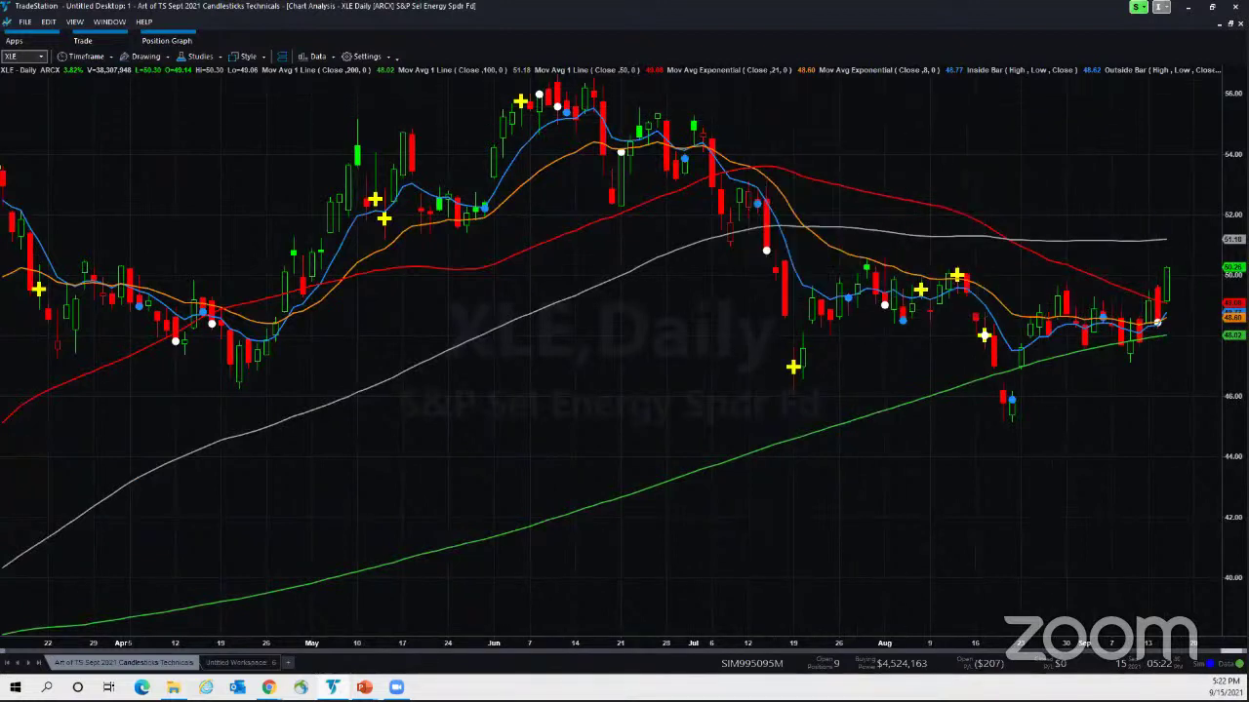
# - Switch the XLE chart to the weekly timeframe and compress the bars to show price history back to 2017
pyautogui.click(97, 56)
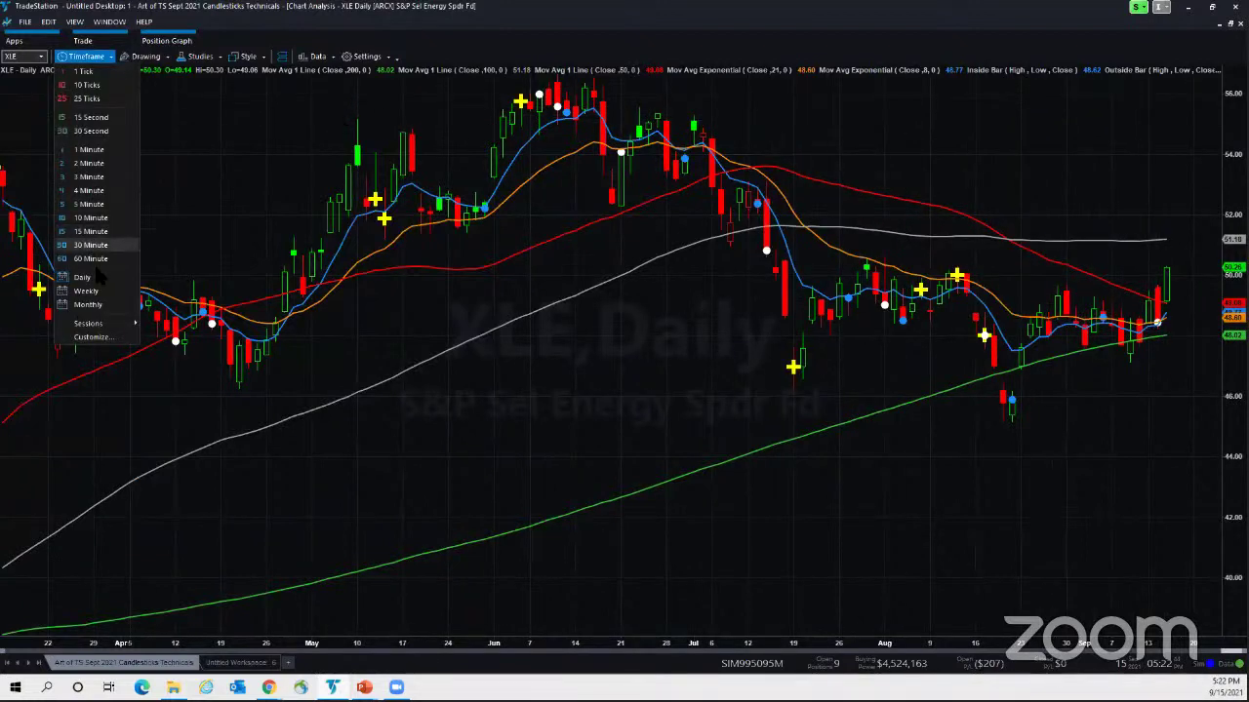
pyautogui.click(93, 295)
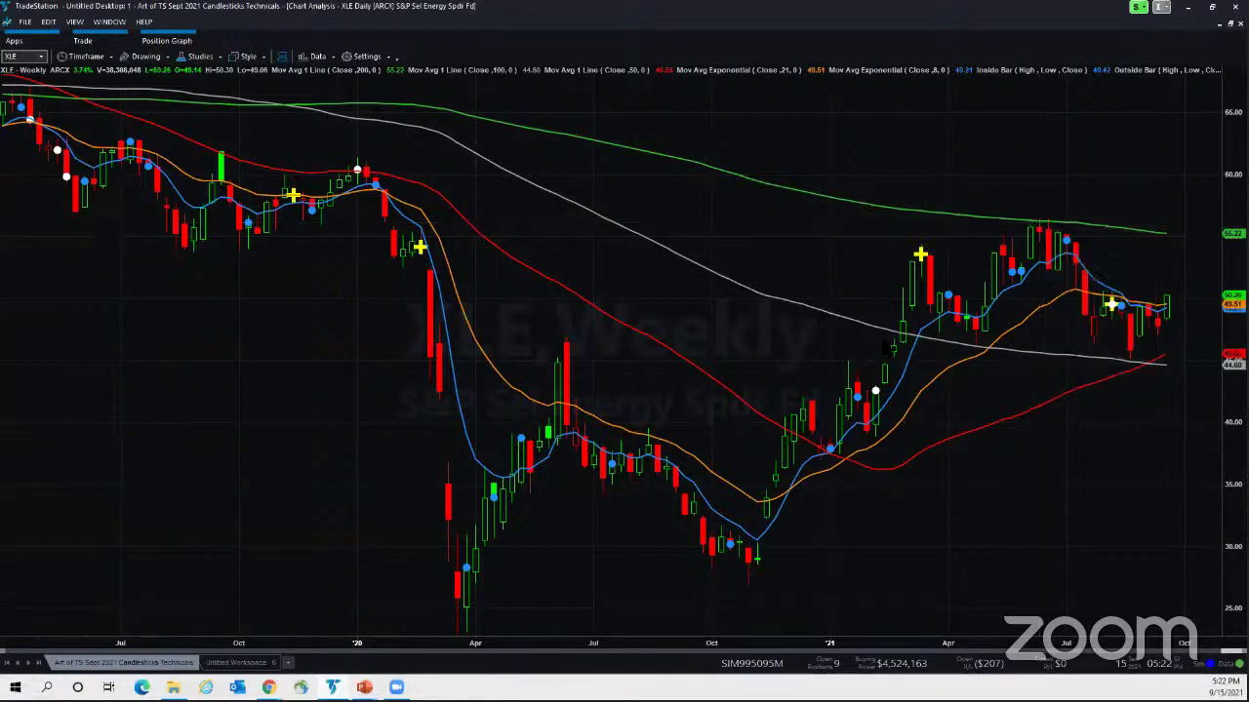
pyautogui.press('Down')
pyautogui.press('Down')
pyautogui.press('Down')
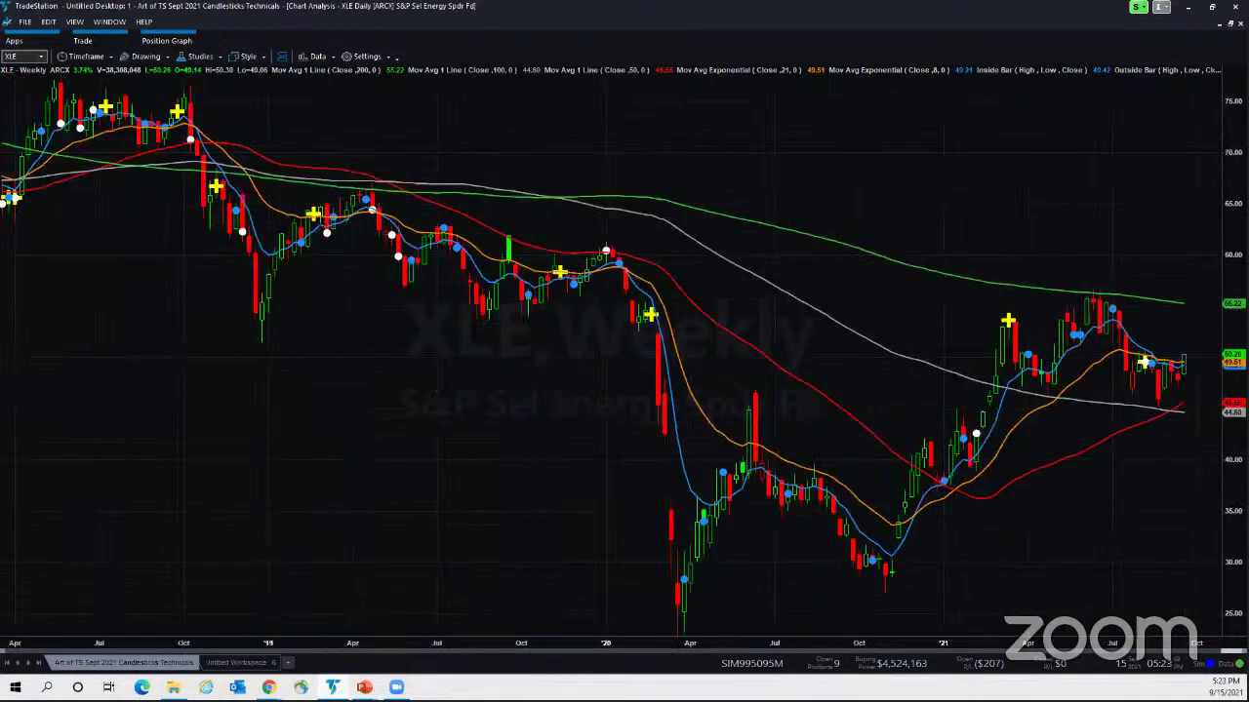
pyautogui.press('Down')
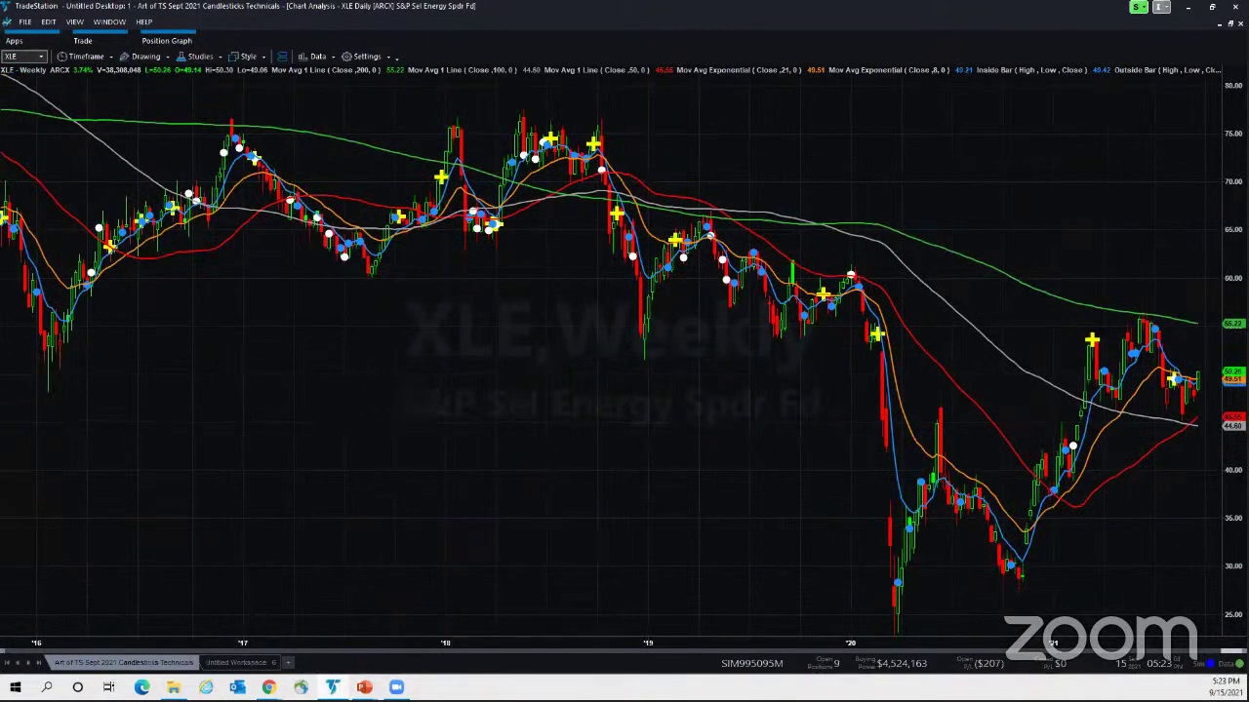
pyautogui.press('Up')
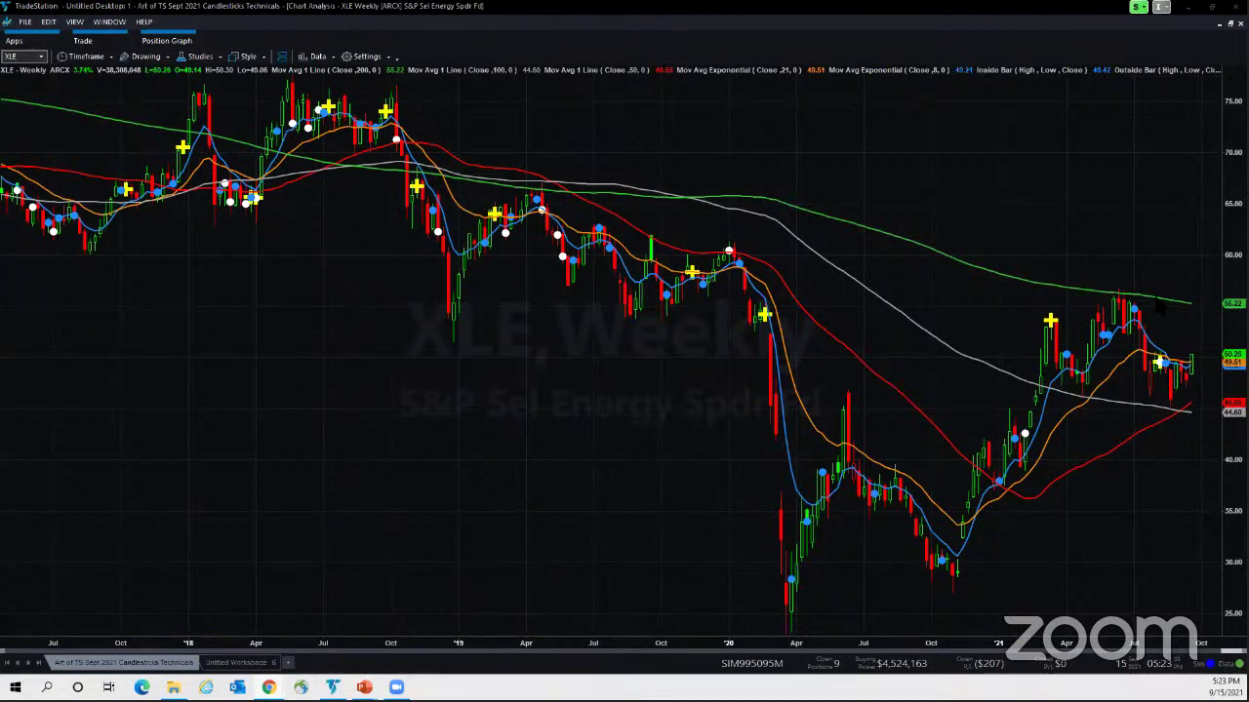
# - Look over the XLE weekly chart and restore it from full size to the tiled workspace layout
pyautogui.click(659, 322)
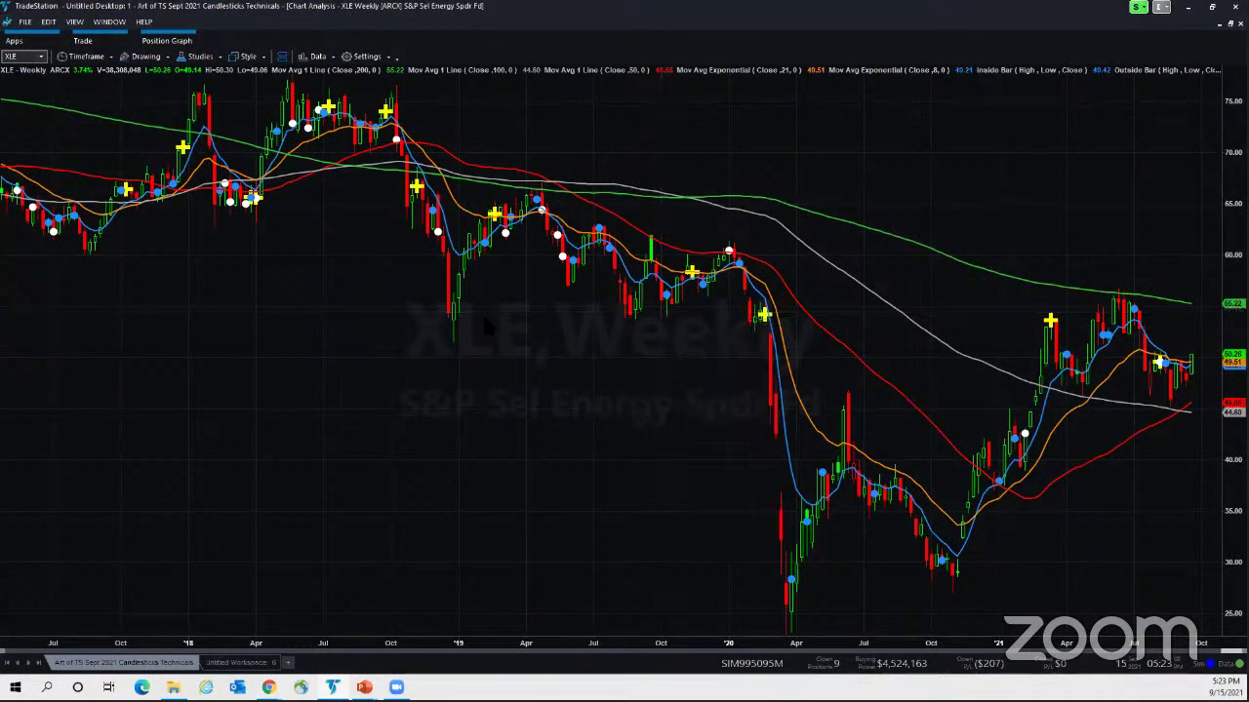
pyautogui.moveTo(517, 303)
pyautogui.moveTo(1130, 302)
pyautogui.click(1231, 21)
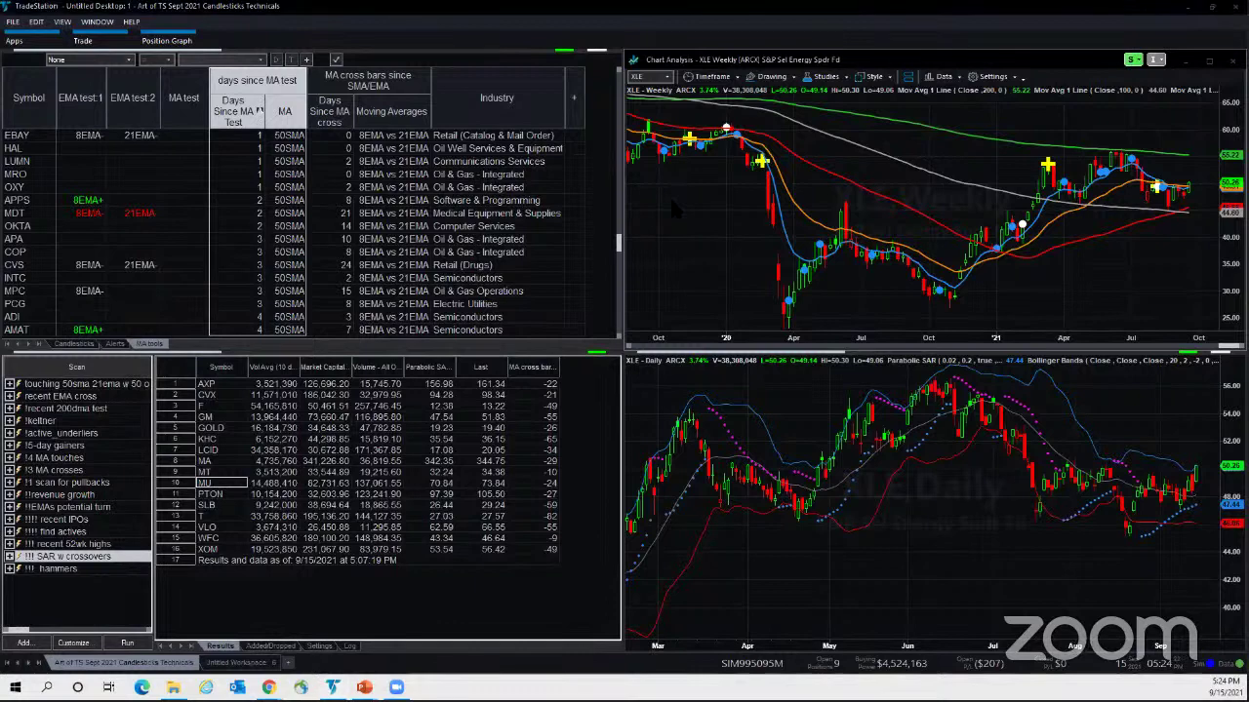
# - Switch to Chrome, open the Platform category under Education on TradeStation Market Insights, and maximize the browser window
pyautogui.hotkey('alt', 'Tab')
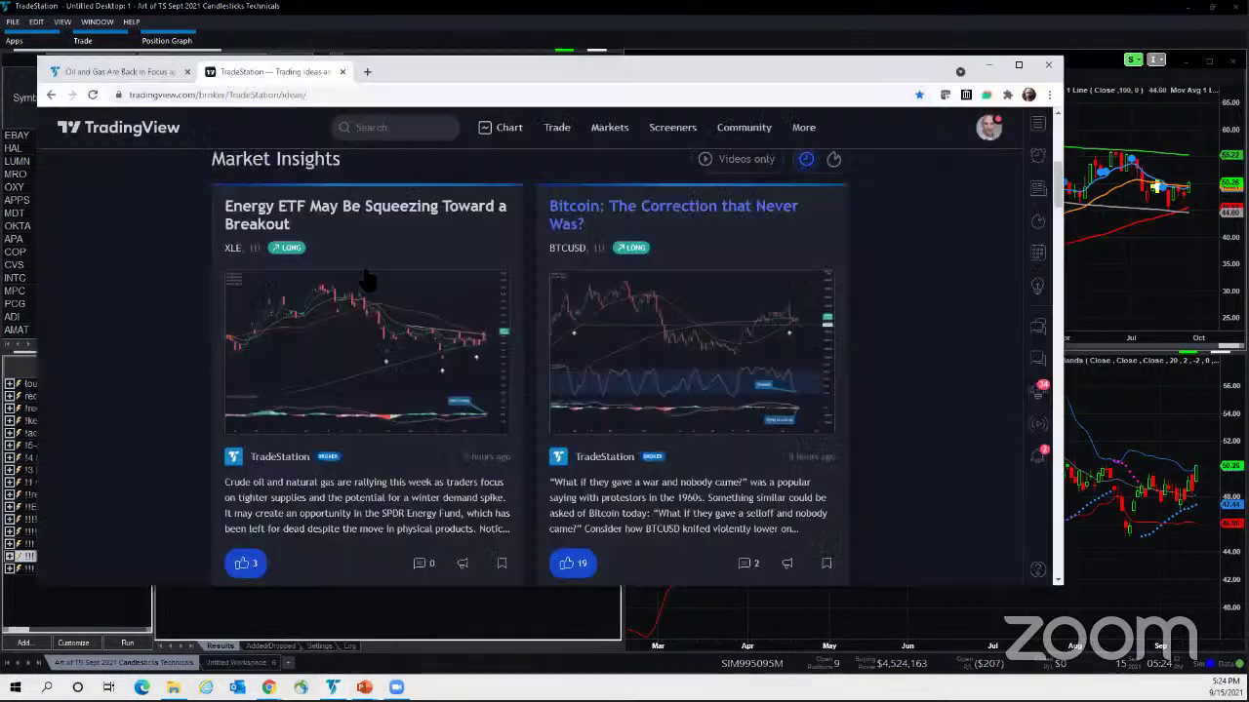
pyautogui.click(84, 74)
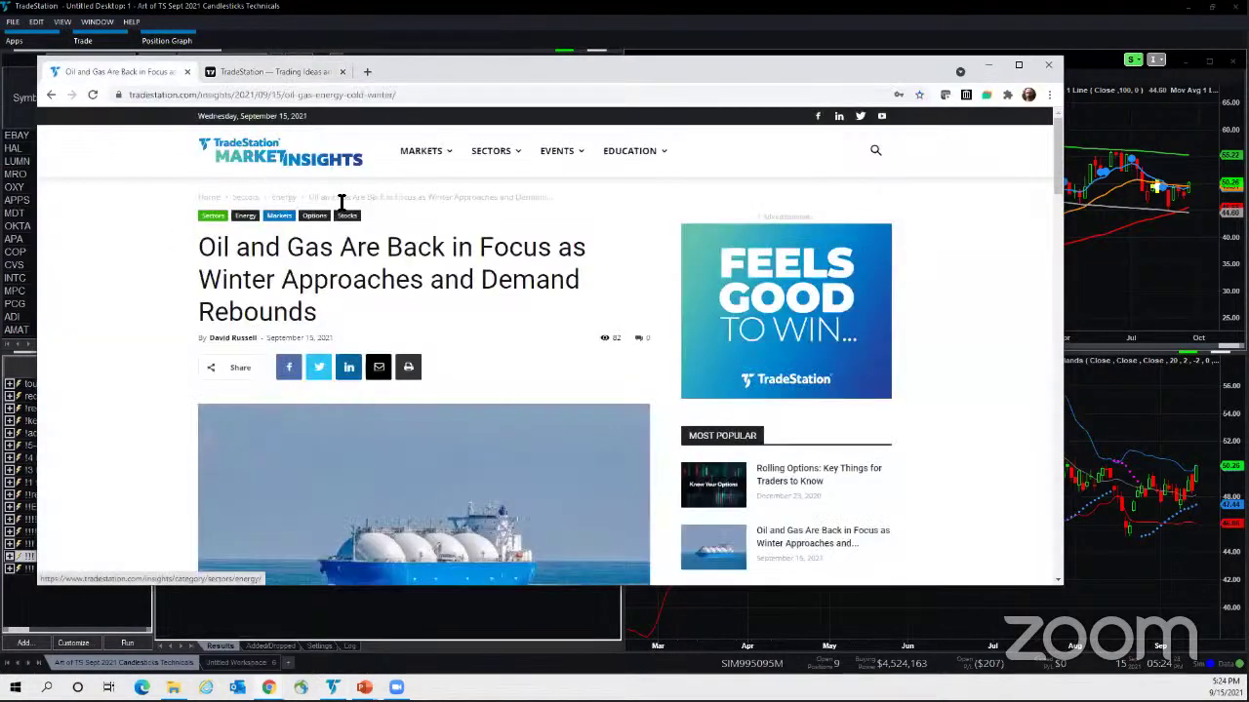
pyautogui.moveTo(630, 158)
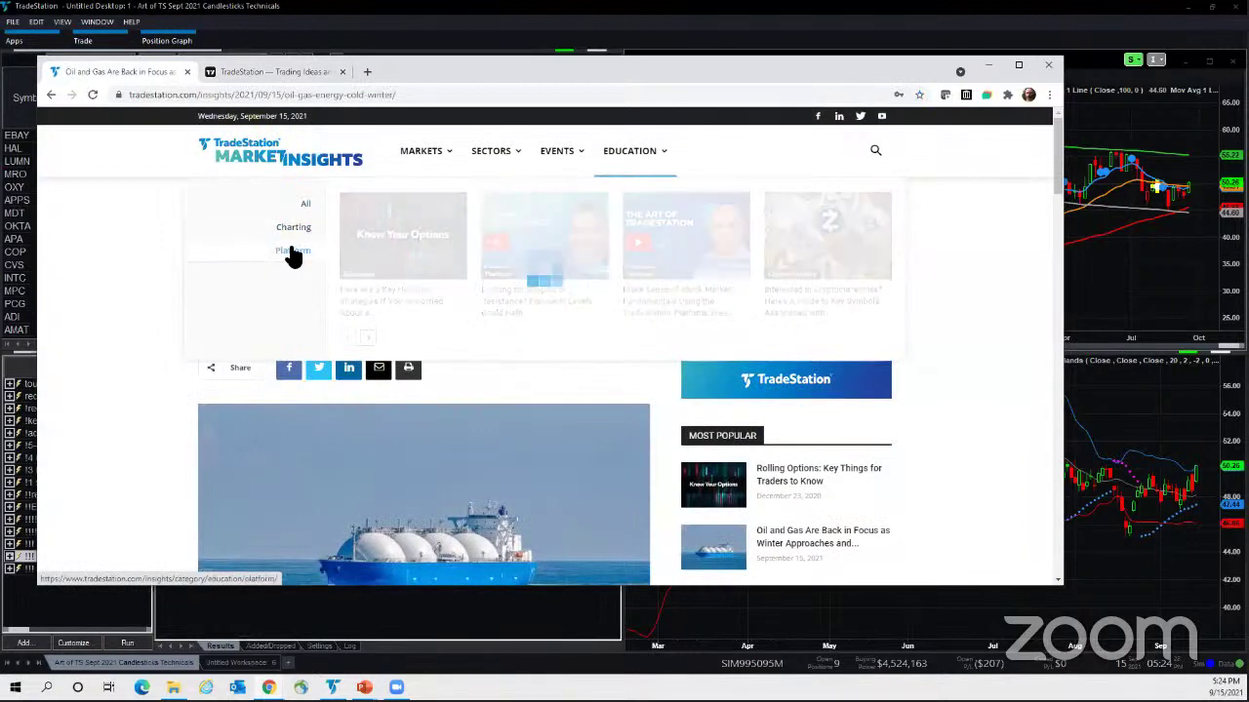
pyautogui.click(292, 252)
pyautogui.click(1019, 66)
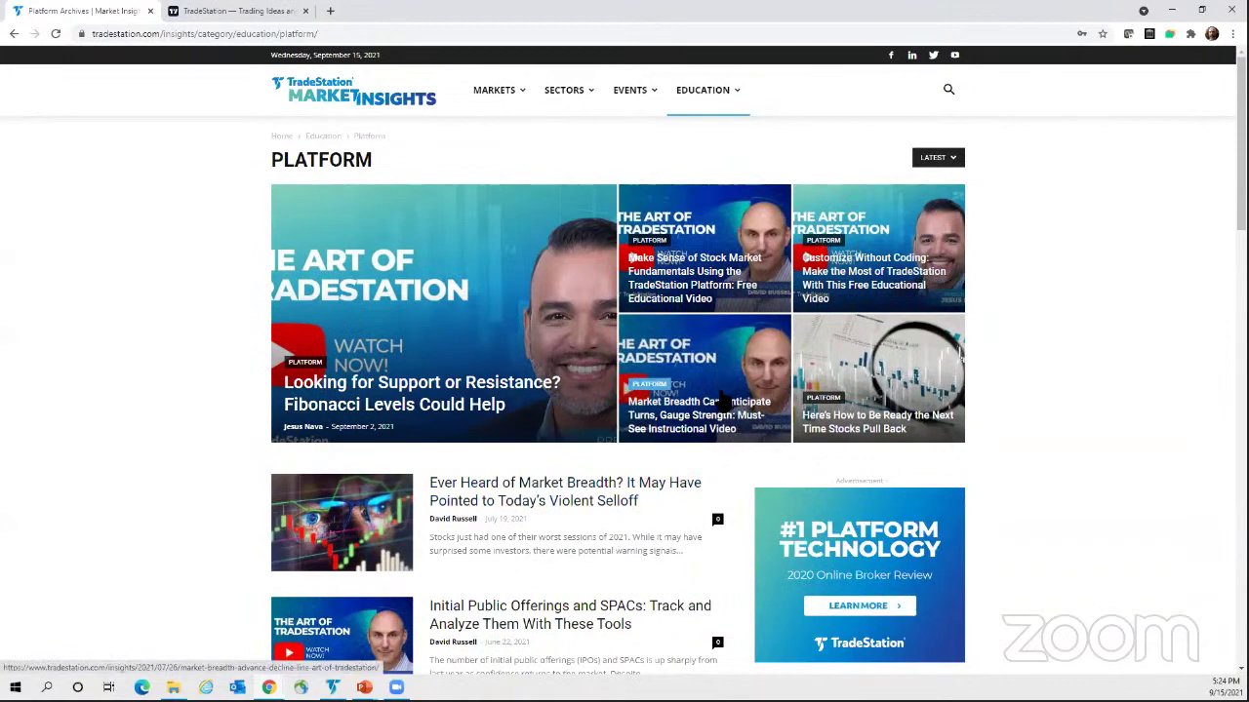
# - Look through the Platform education archive for the available Art of TradeStation videos and articles, and return to its beginning
pyautogui.scroll(-3, 593, 616)
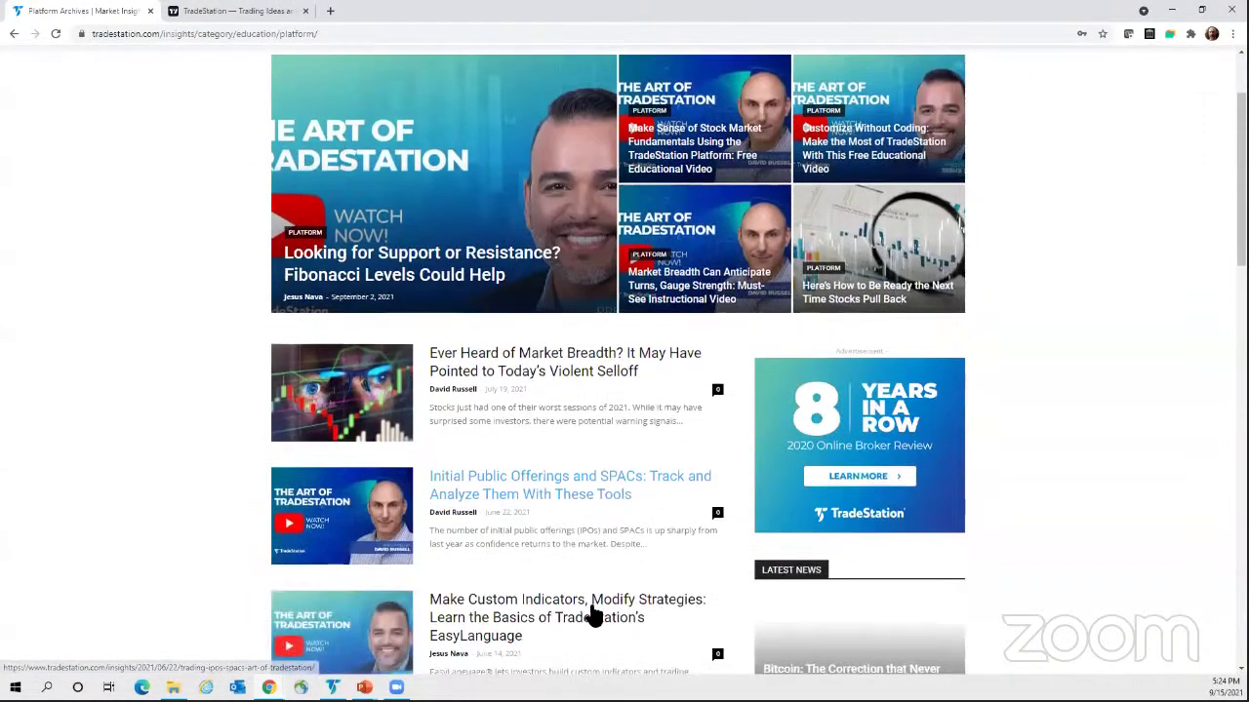
pyautogui.scroll(-3, 592, 615)
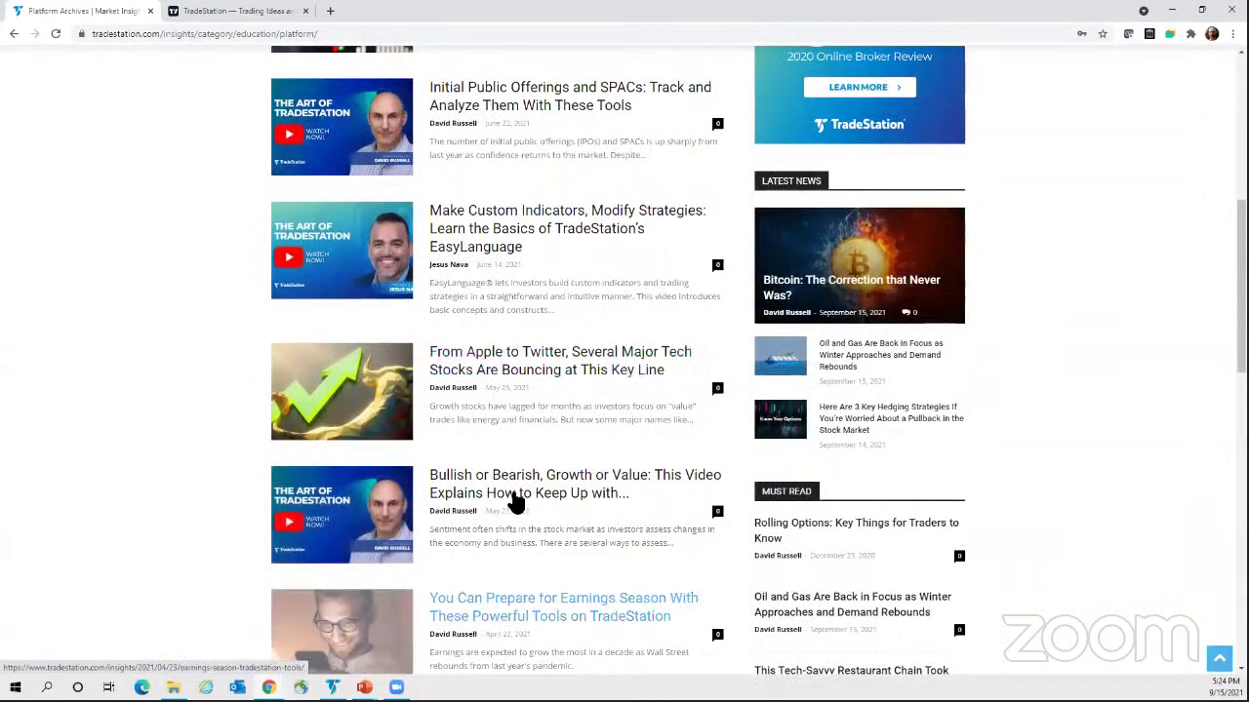
pyautogui.scroll(-4, 613, 487)
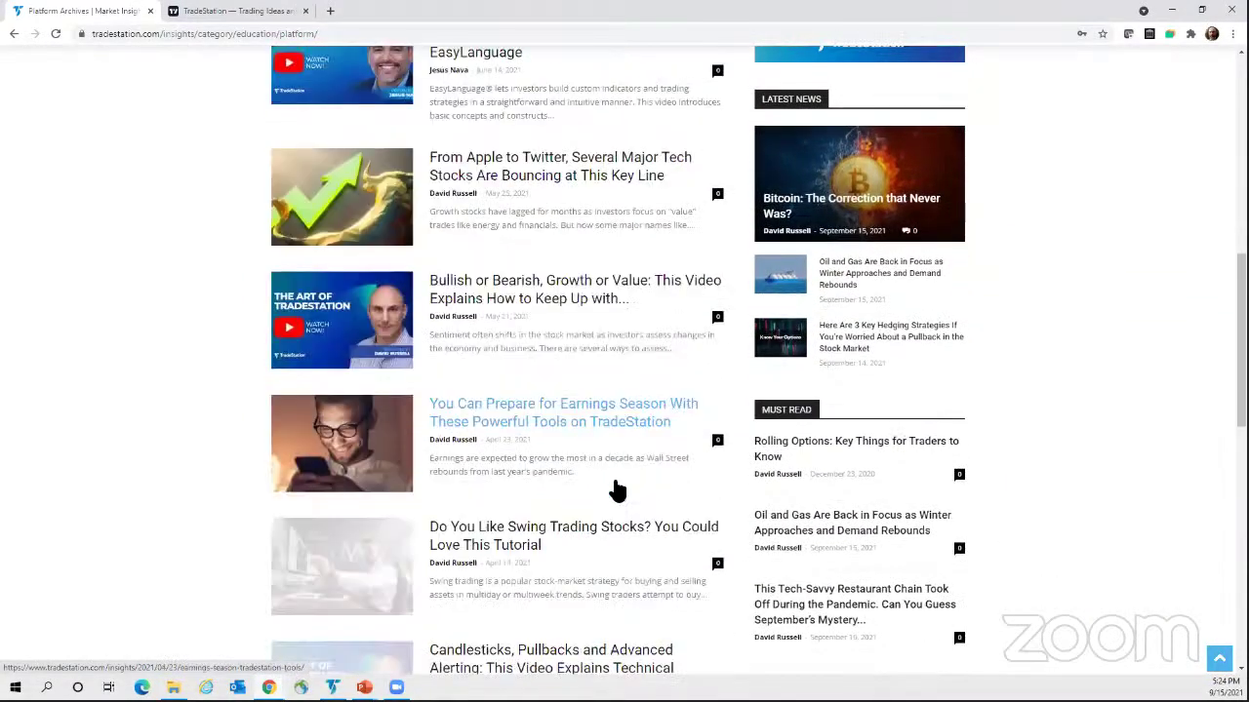
pyautogui.scroll(-2, 593, 590)
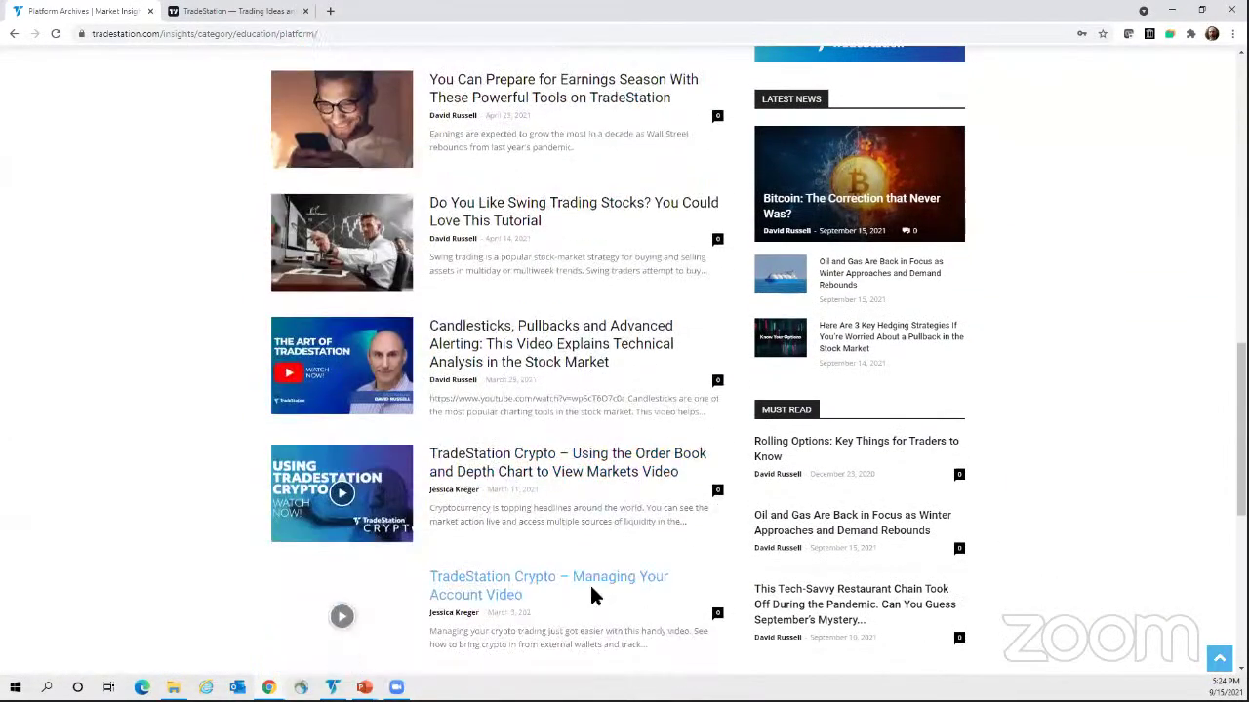
pyautogui.scroll(-2, 591, 590)
pyautogui.scroll(9, 591, 585)
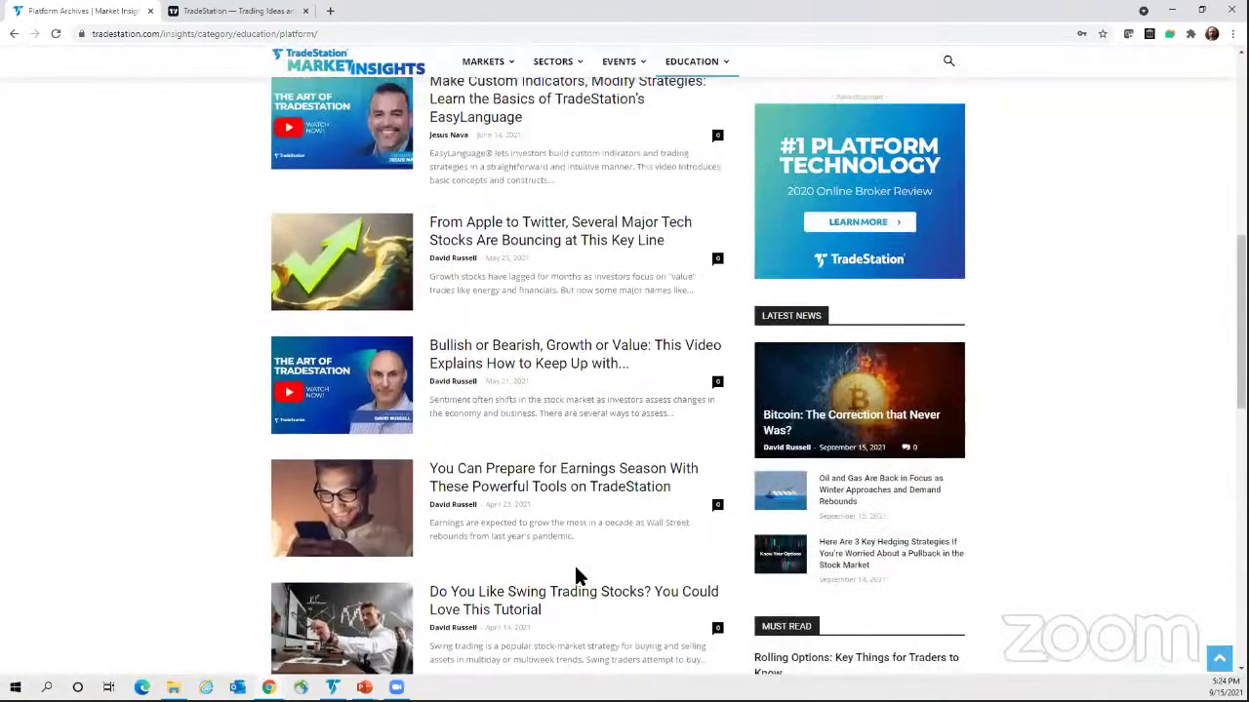
pyautogui.scroll(4, 580, 578)
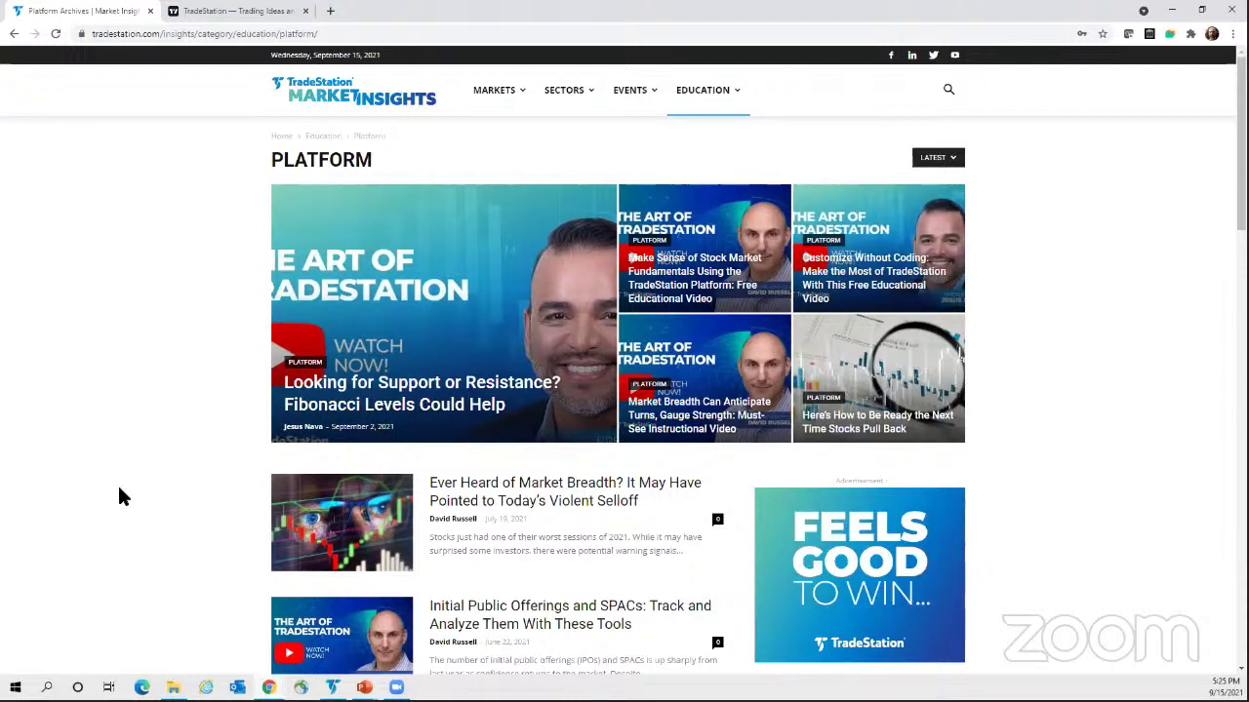
# - Open the article "Bullish or Bearish, Growth or Value" and look over its text and embedded video in a restored-size browser window
pyautogui.scroll(-4, 119, 489)
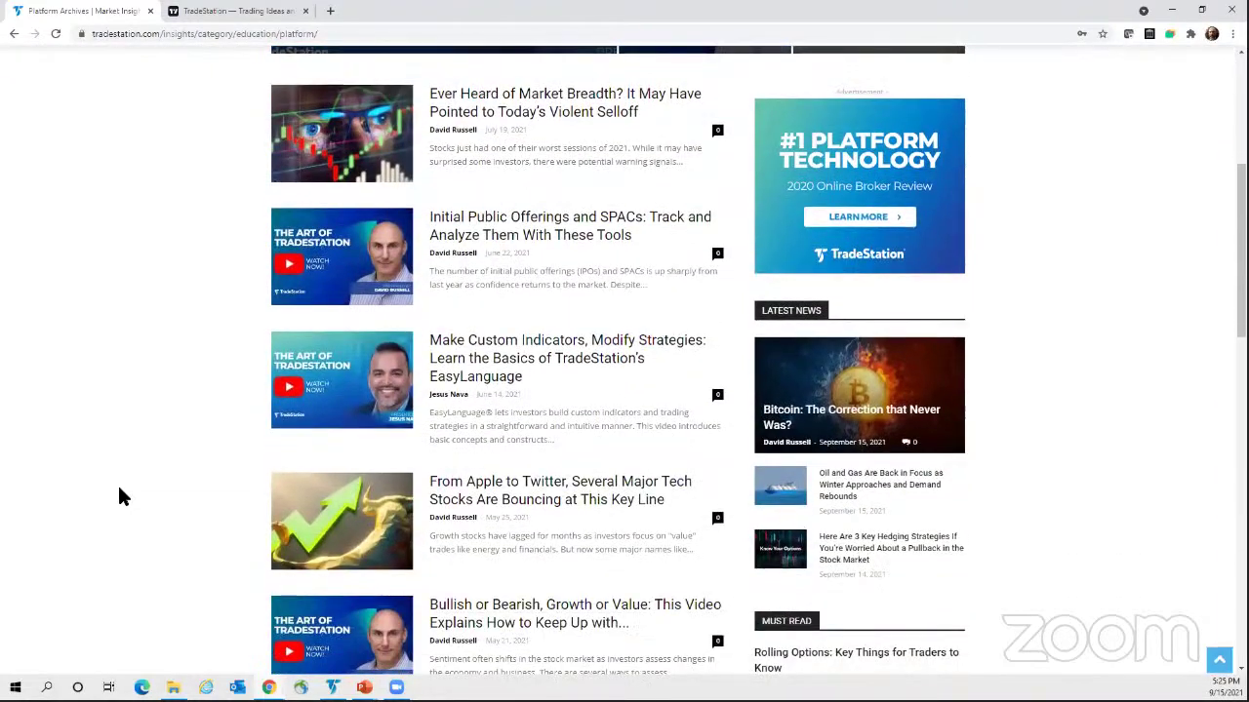
pyautogui.scroll(-3, 119, 497)
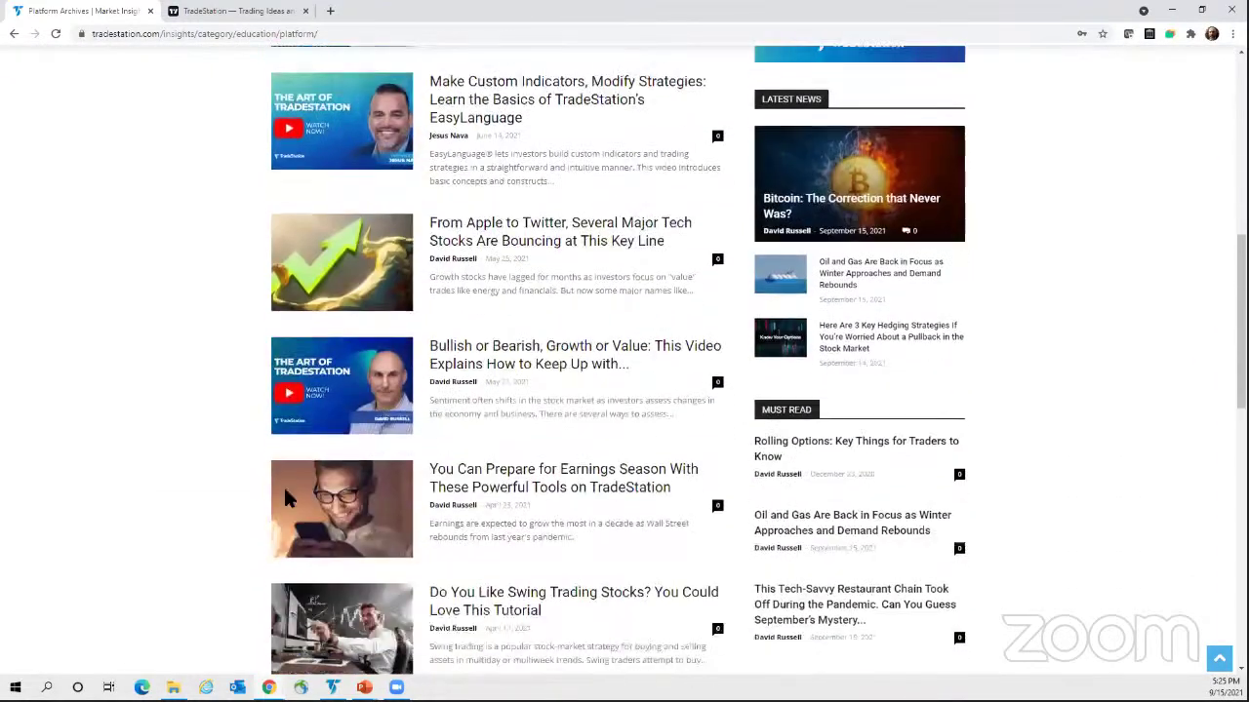
pyautogui.click(455, 370)
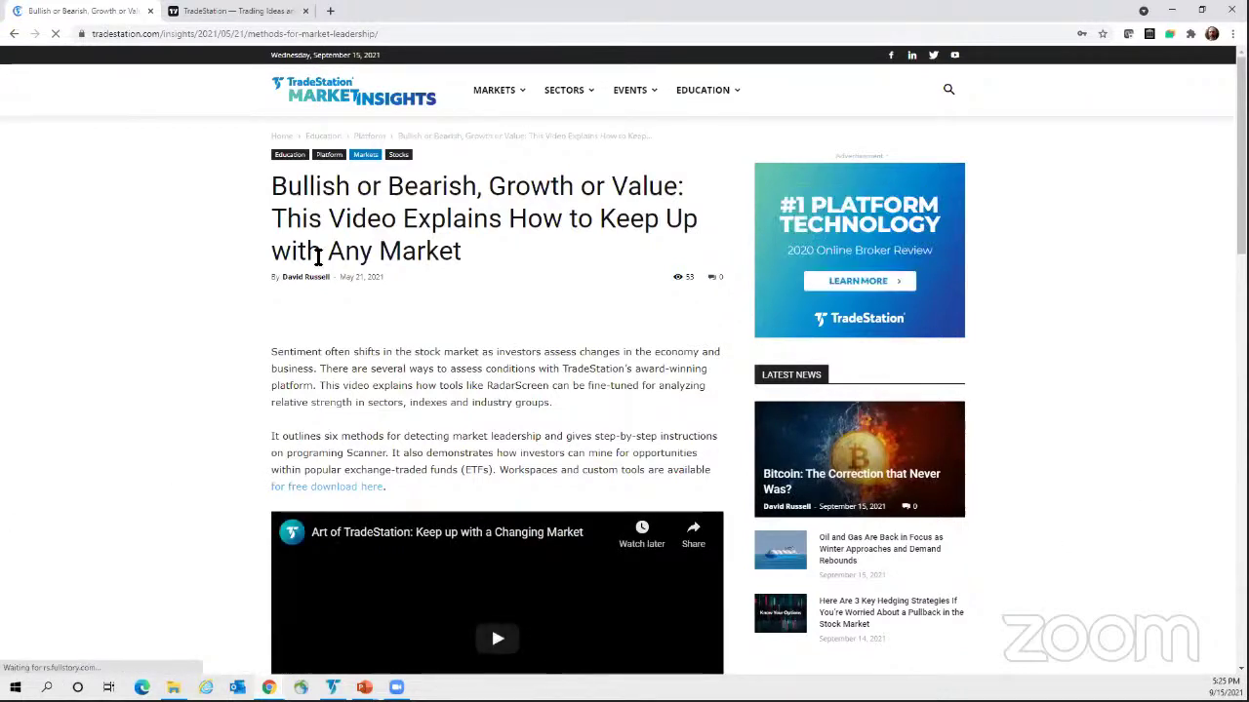
pyautogui.doubleClick(495, 19)
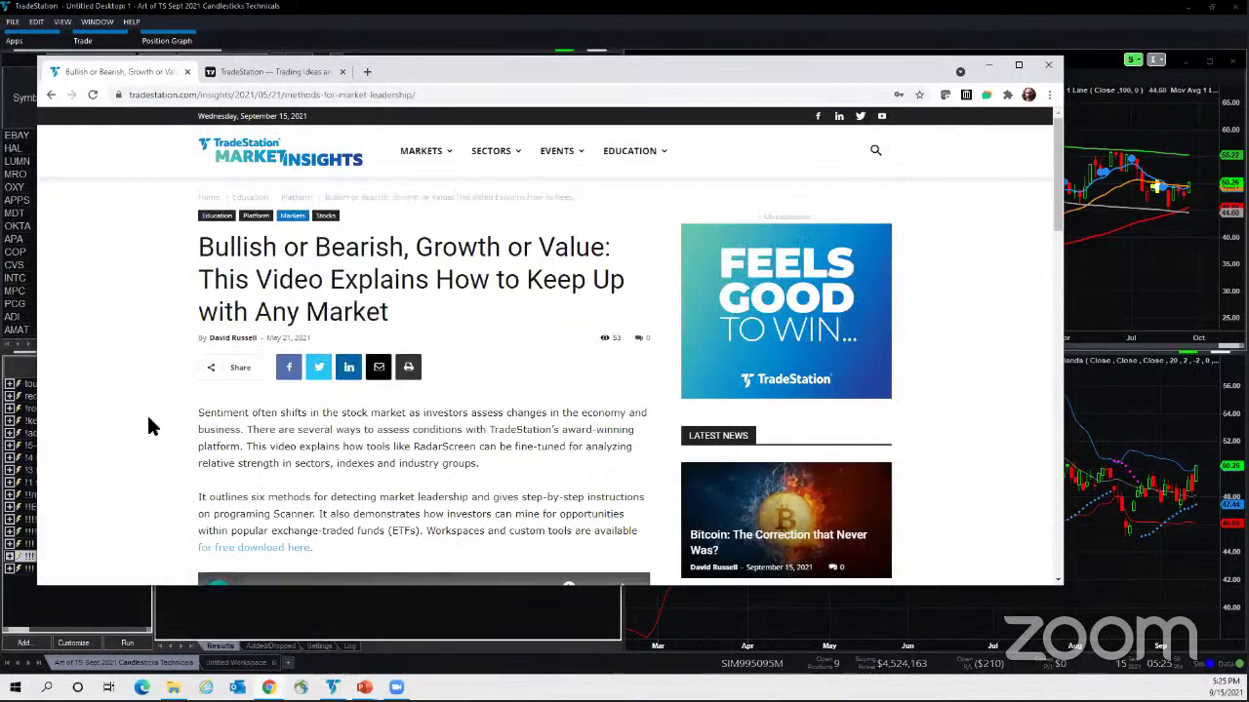
pyautogui.scroll(-4, 149, 417)
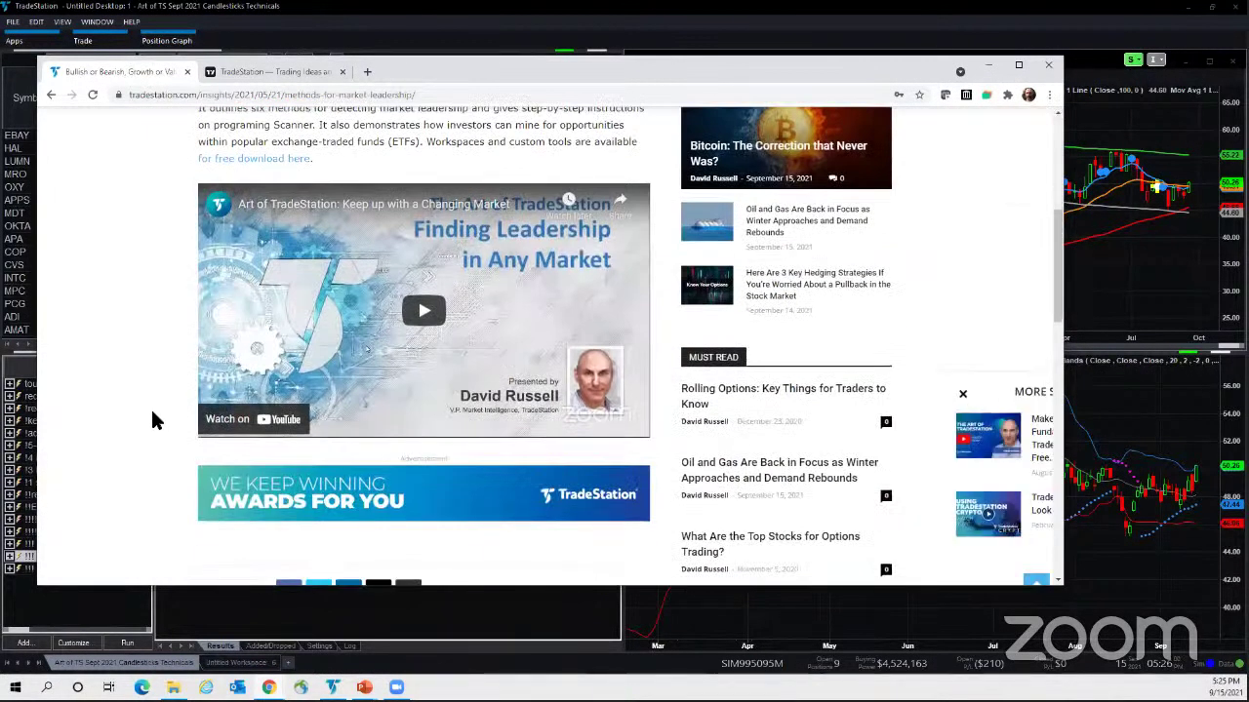
pyautogui.scroll(4, 154, 420)
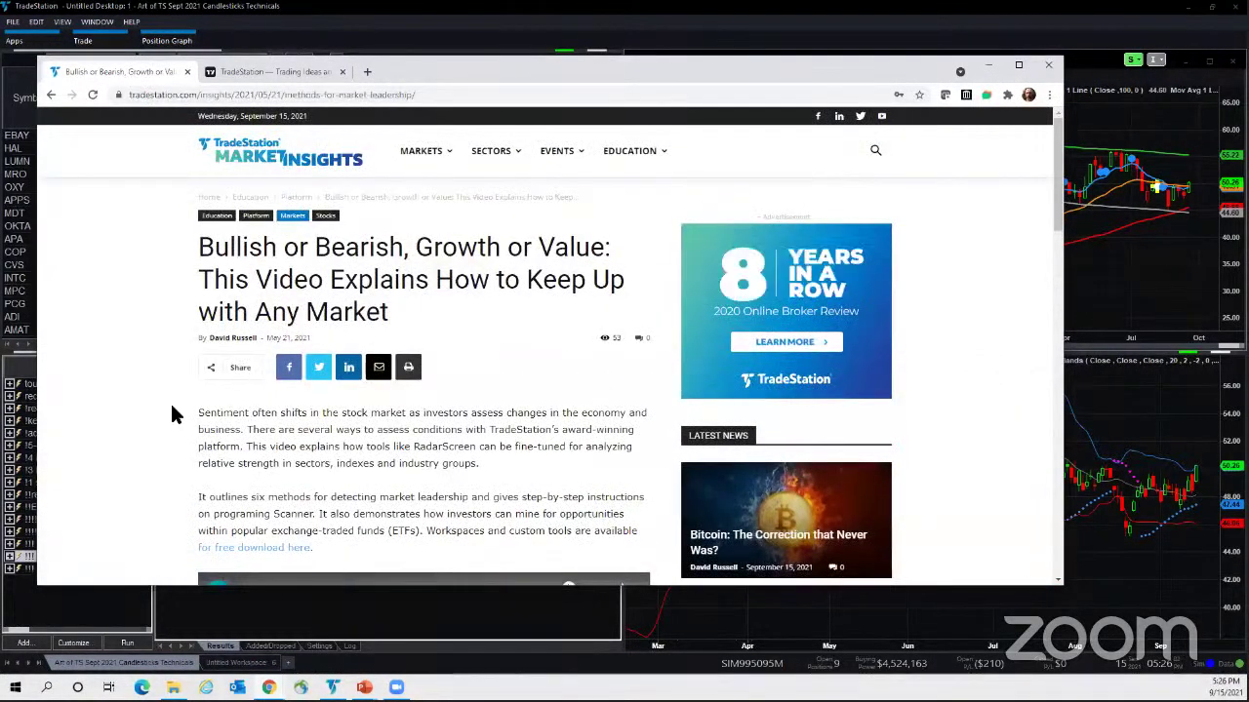
# - Switch to the TradingView ideas page and clear its web address
pyautogui.click(241, 72)
pyautogui.click(260, 95)
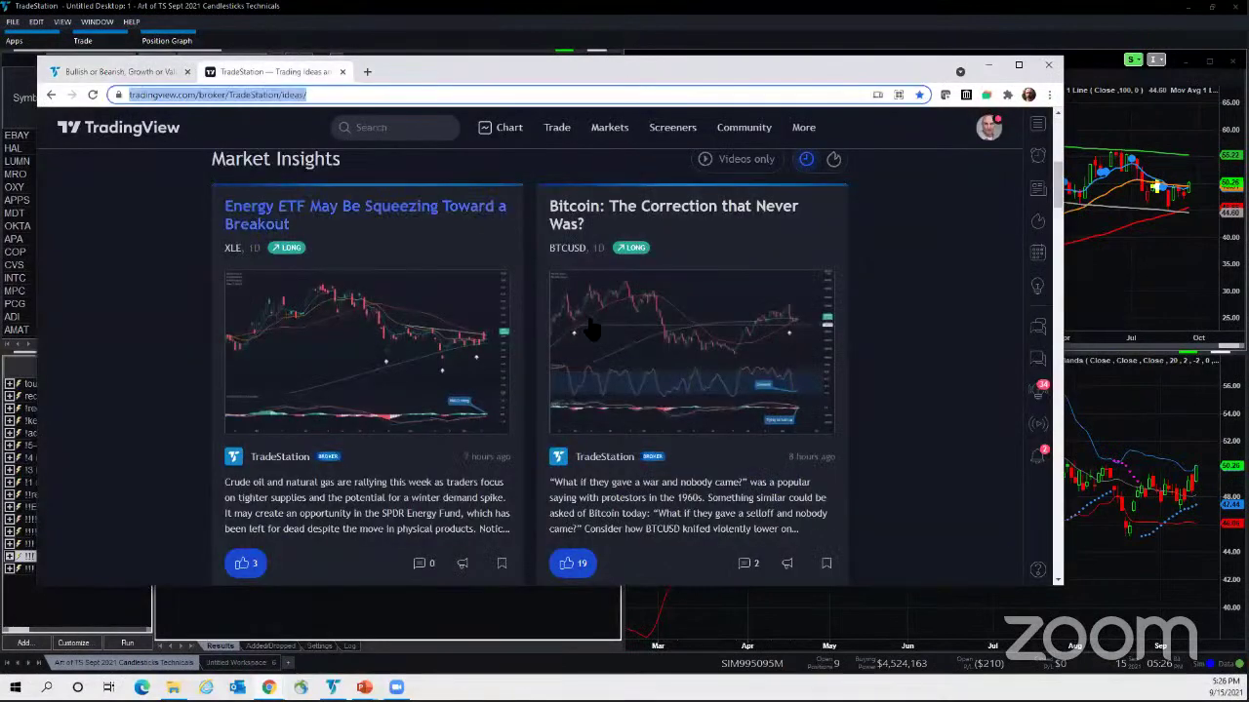
pyautogui.press('BackSpace')
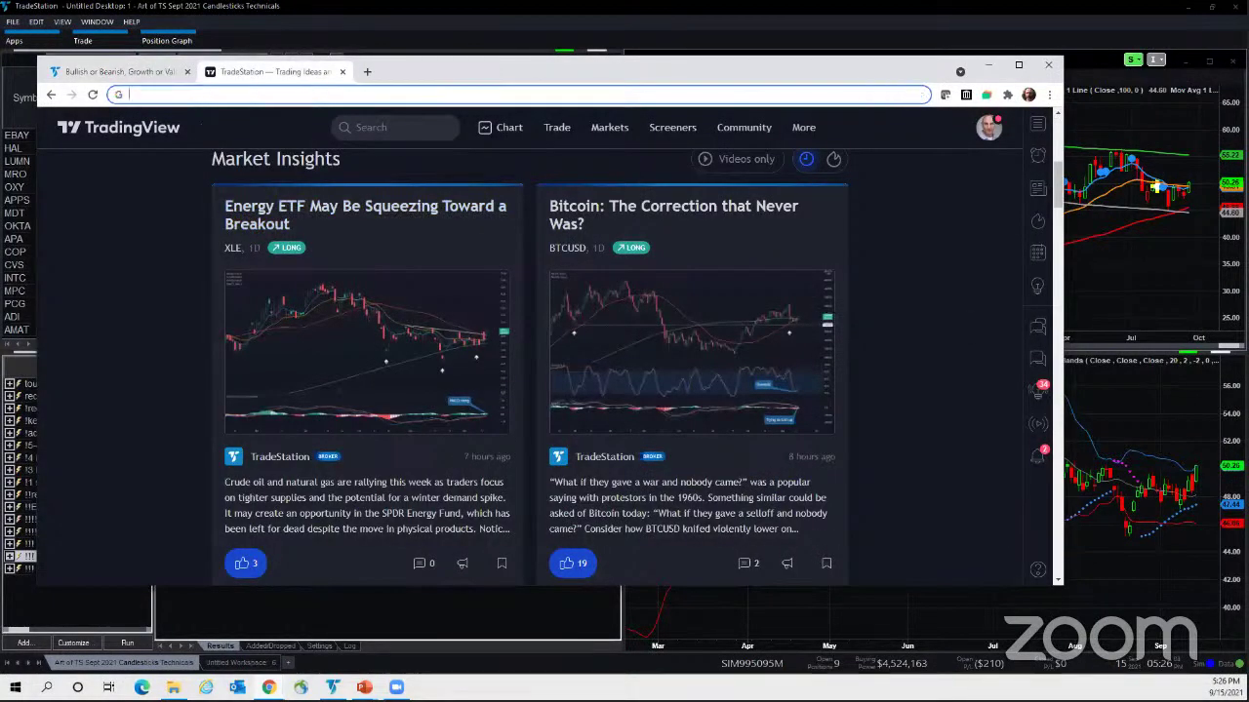